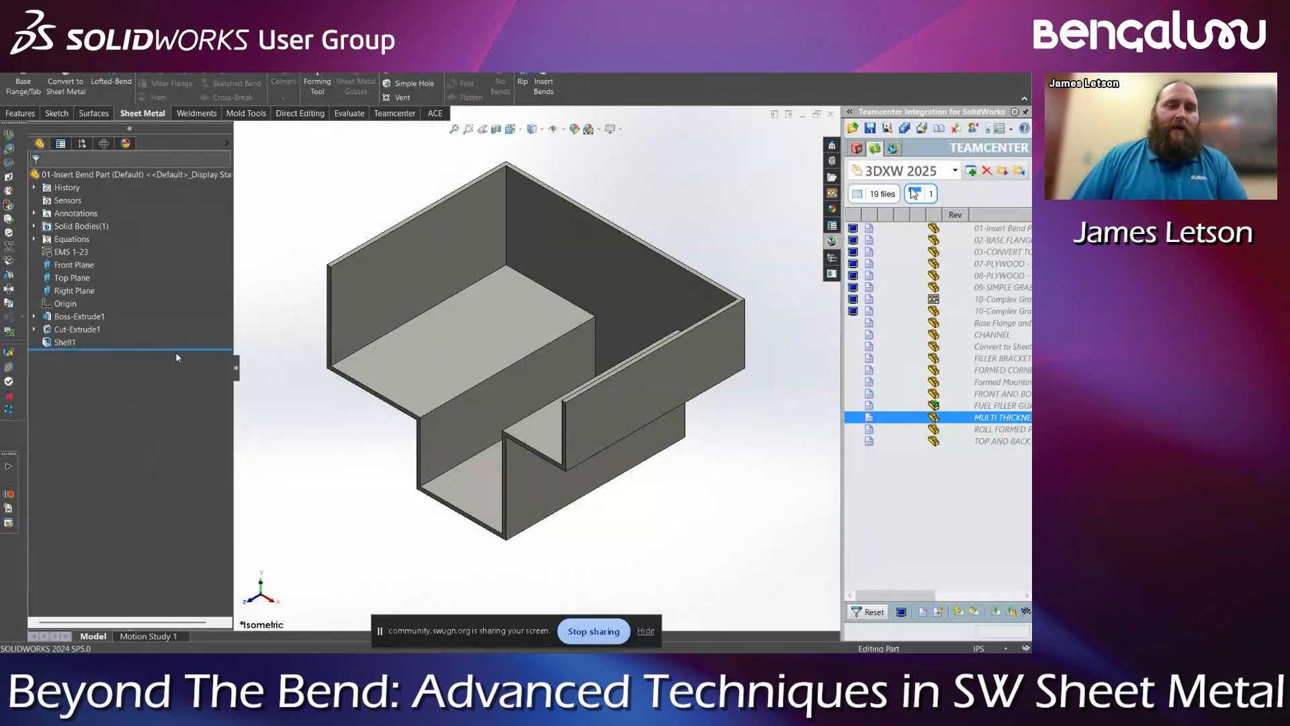
Roll the part back to before the shell and forward again, comparing the solid block with the shelled body
{"action": "left_click_drag", "start_coordinate": [182, 349], "coordinate": [181, 336]}
{"action": "middle_click_drag", "start_coordinate": [405, 493], "coordinate": [437, 437]}
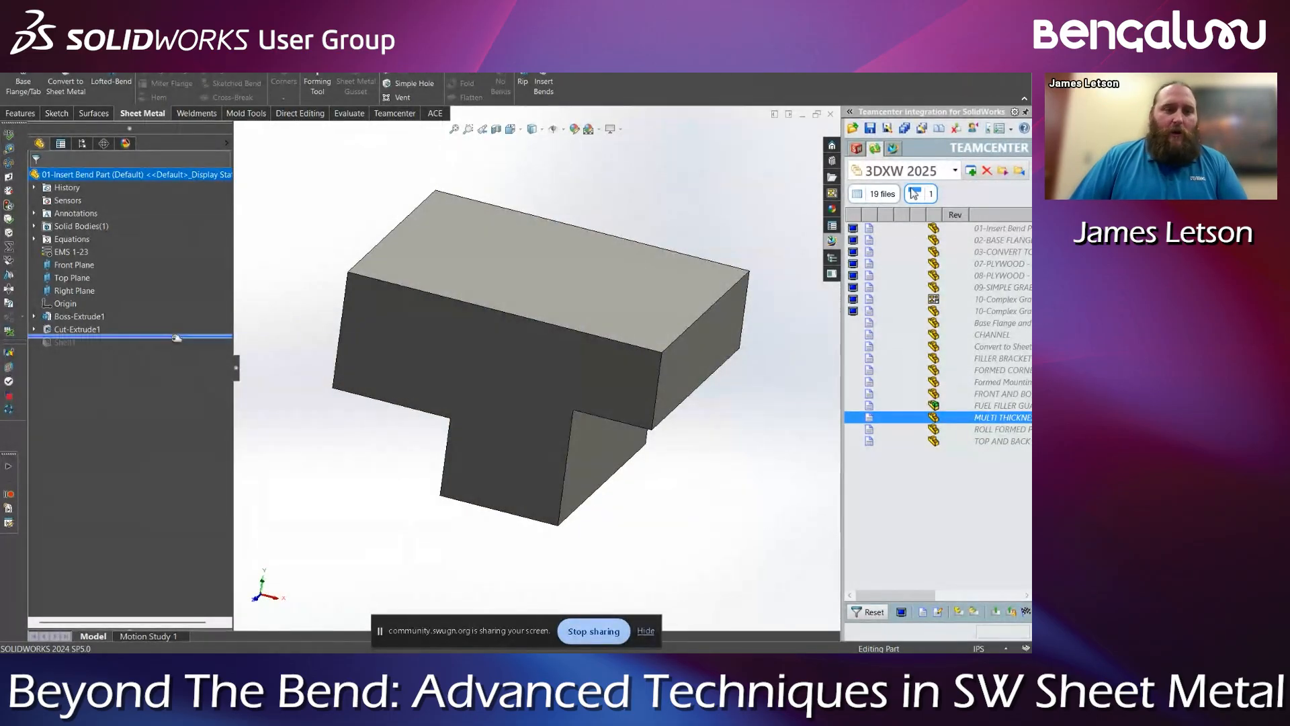
{"action": "left_click_drag", "start_coordinate": [176, 336], "coordinate": [176, 348]}
{"action": "middle_click_drag", "start_coordinate": [283, 507], "coordinate": [397, 458]}
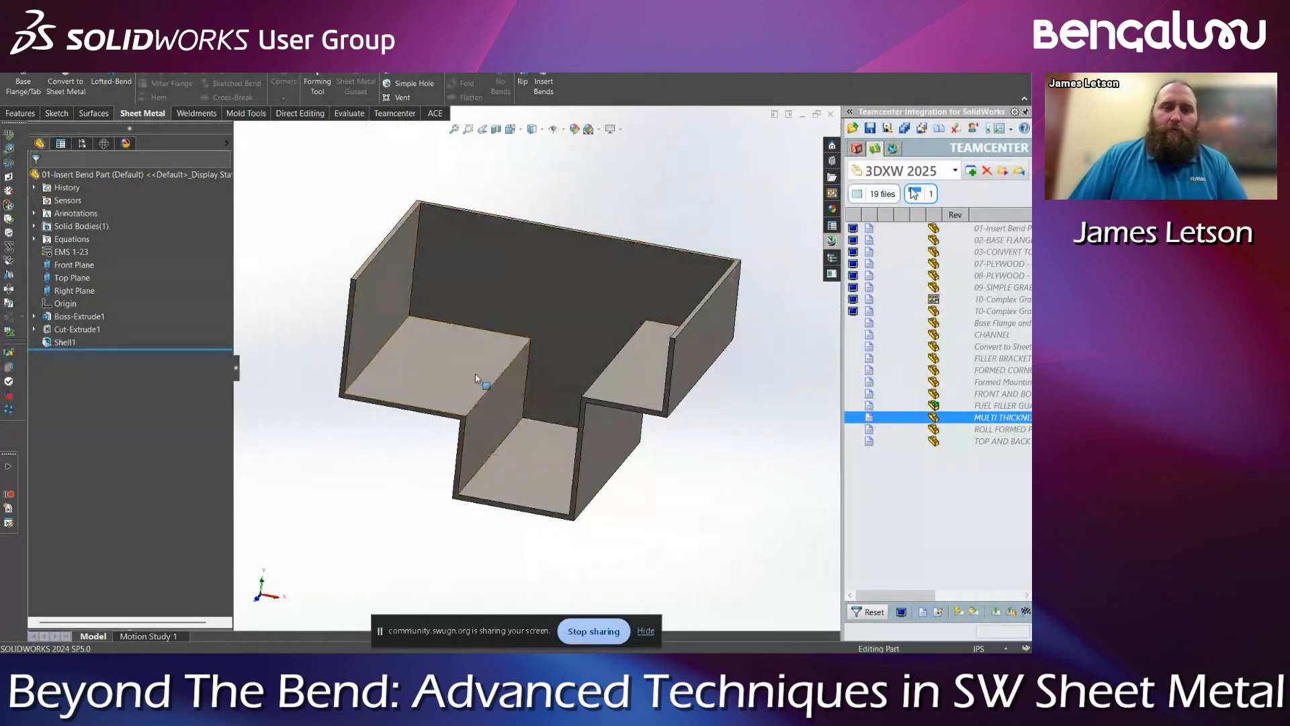
{"action": "middle_click_drag", "start_coordinate": [510, 391], "coordinate": [484, 376]}
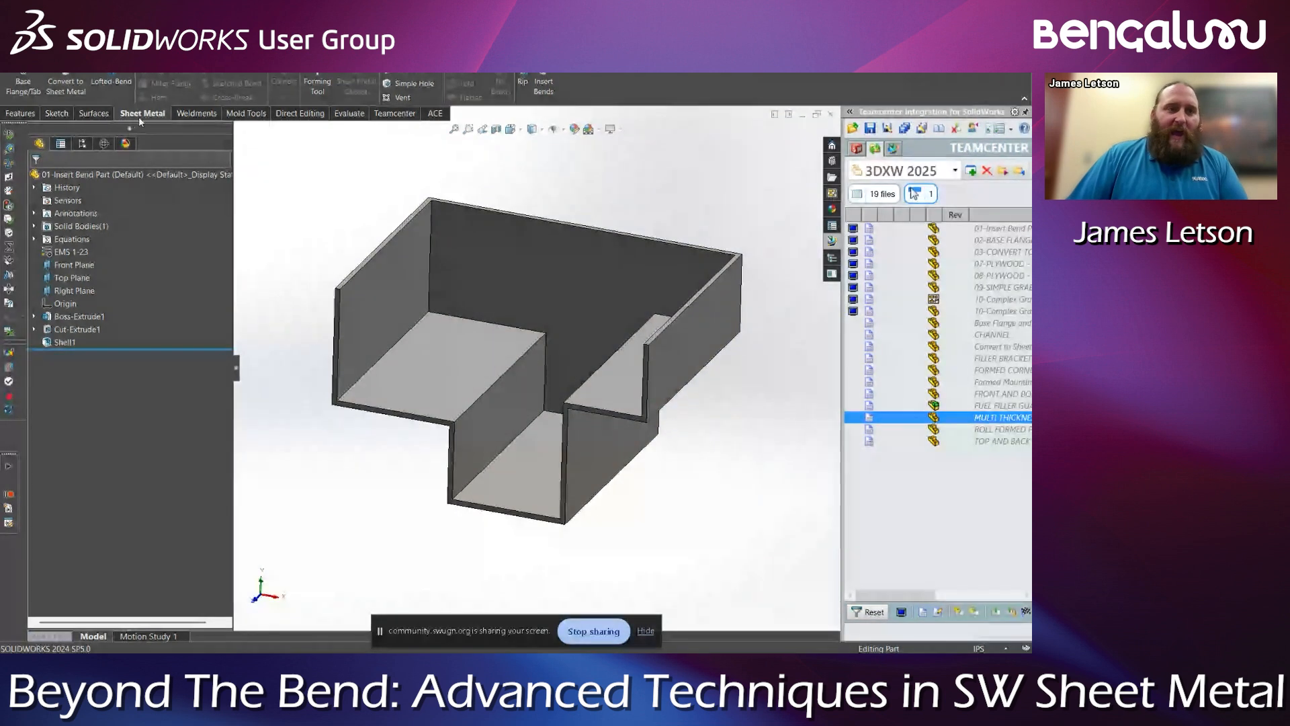
Examine the lists of available toolbars and command tabs for the Sheet Metal entry
{"action": "right_click", "coordinate": [624, 90]}
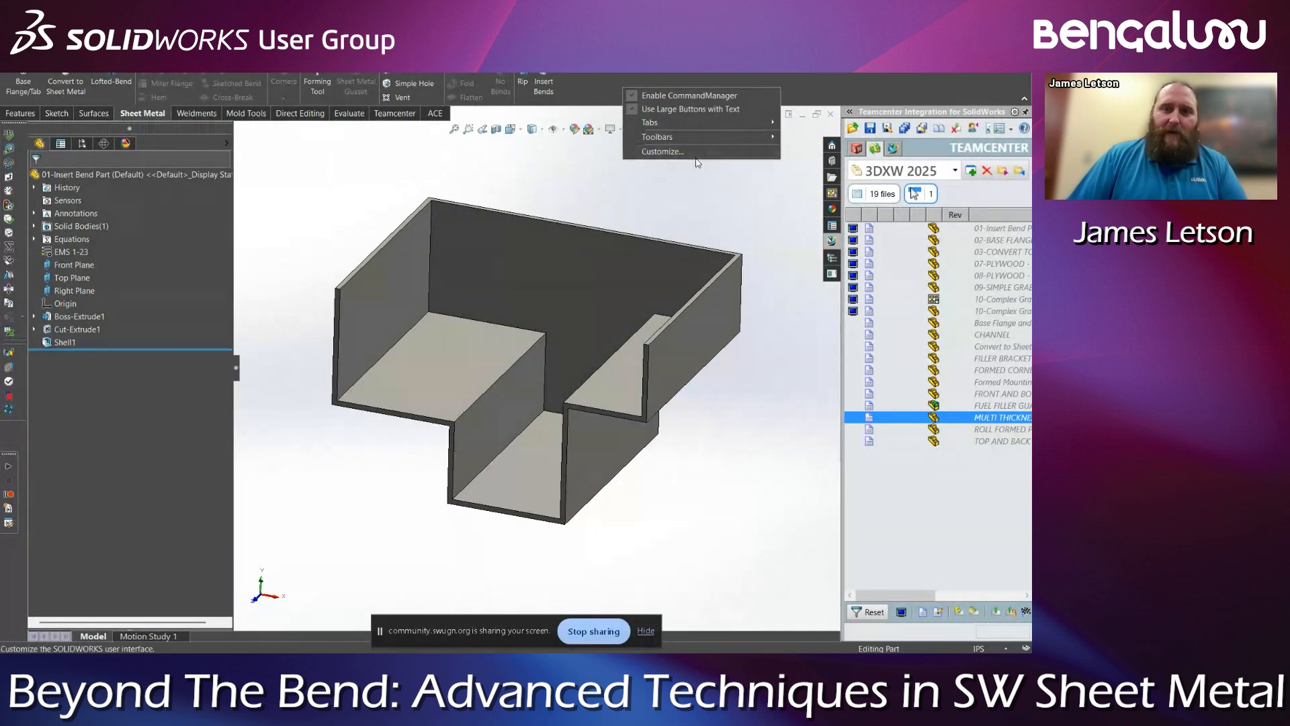
{"action": "mouse_move", "coordinate": [737, 136]}
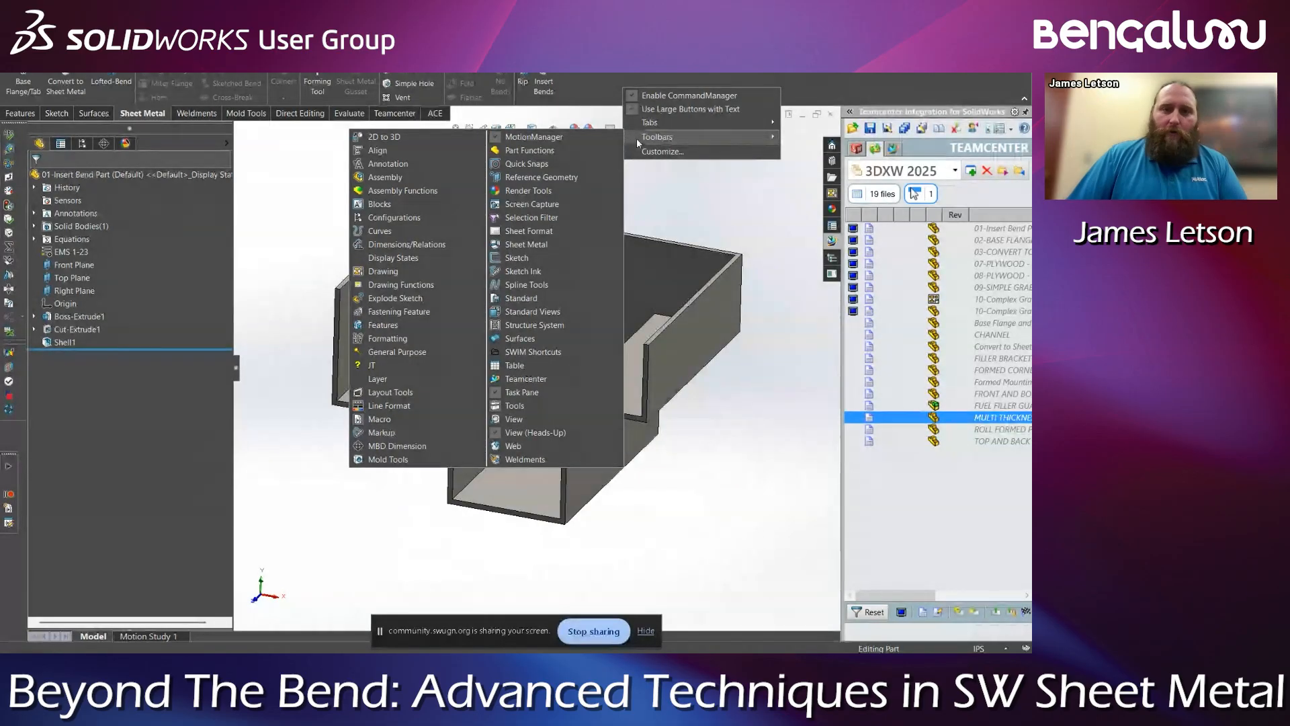
{"action": "mouse_move", "coordinate": [669, 125]}
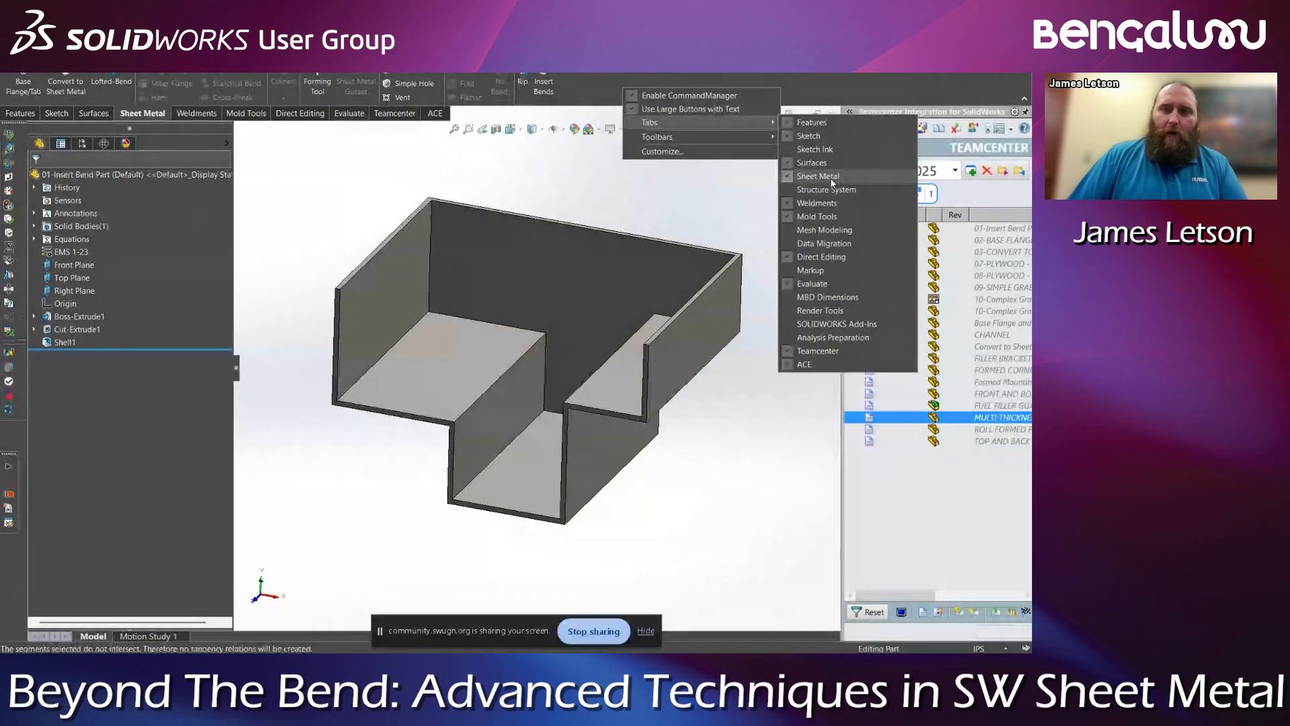
{"action": "left_click", "coordinate": [328, 168]}
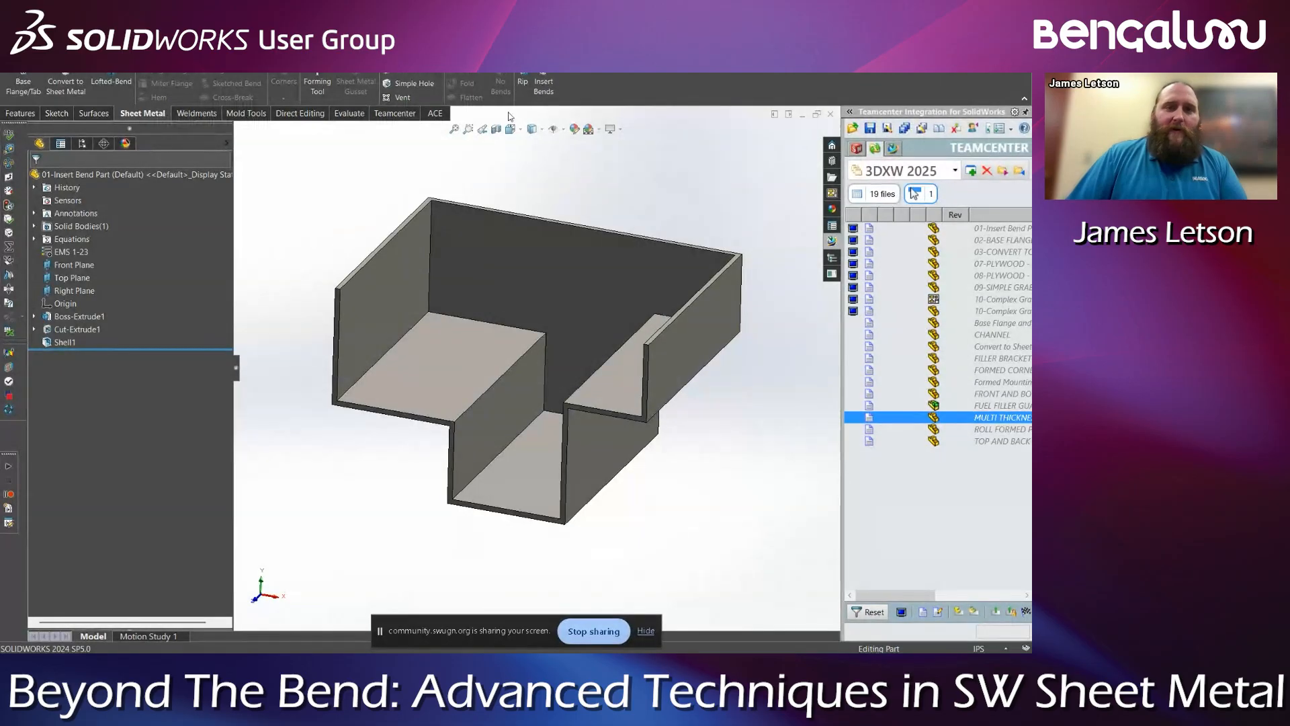
Start Insert Bends on the shelled part with the lower channel floor as the fixed face
{"action": "left_click", "coordinate": [545, 87]}
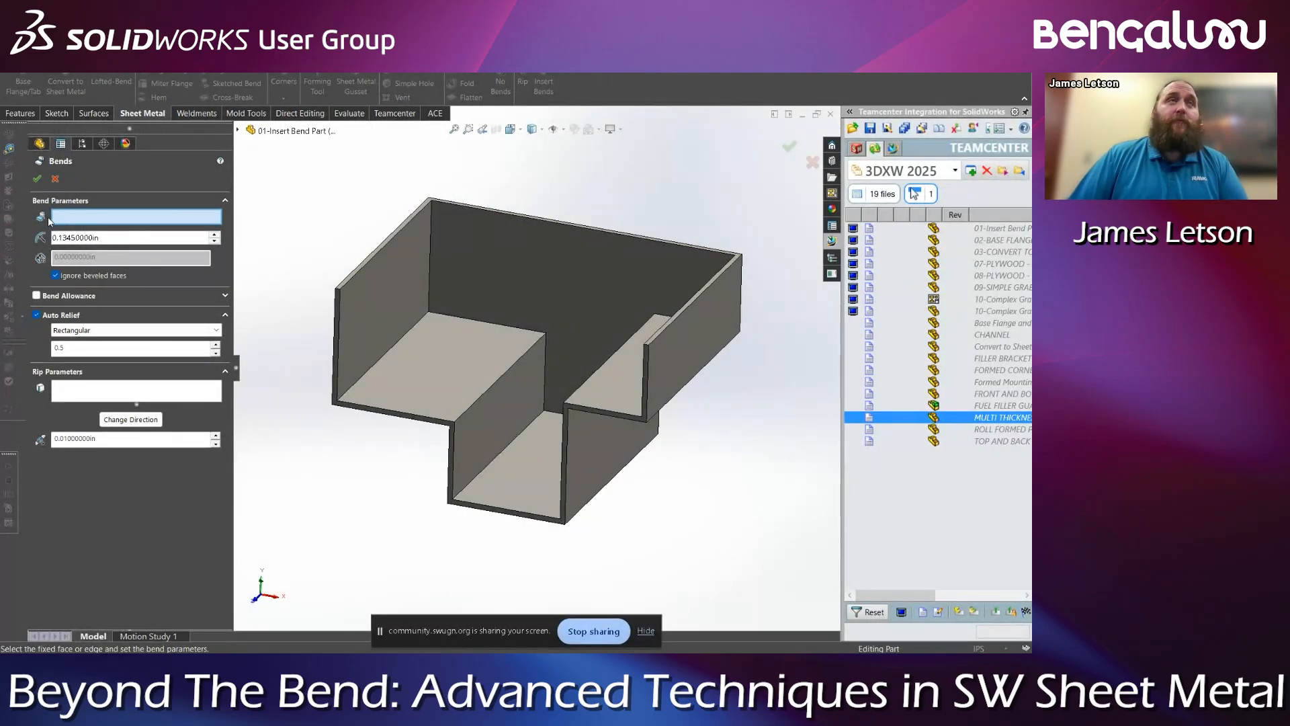
{"action": "middle_click_drag", "start_coordinate": [412, 440], "coordinate": [449, 476]}
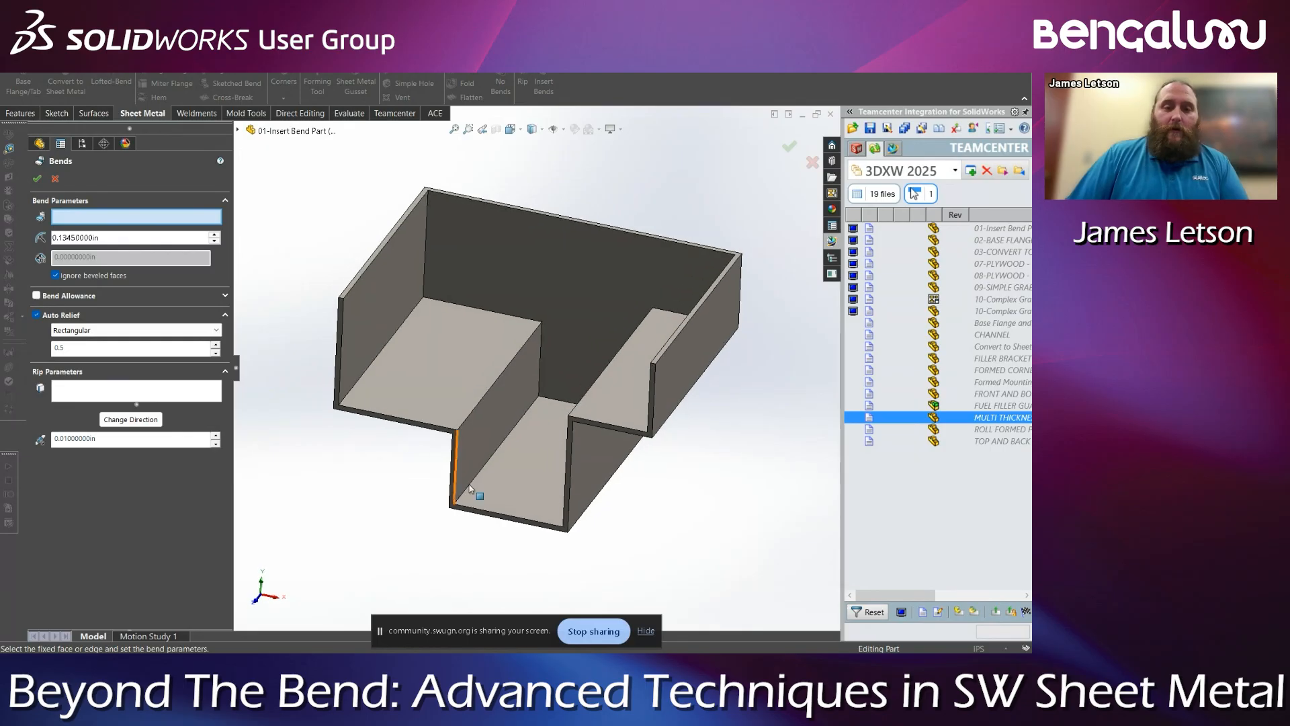
{"action": "middle_click_drag", "start_coordinate": [557, 524], "coordinate": [538, 542]}
{"action": "left_click", "coordinate": [541, 494]}
{"action": "middle_click_drag", "start_coordinate": [542, 495], "coordinate": [512, 511]}
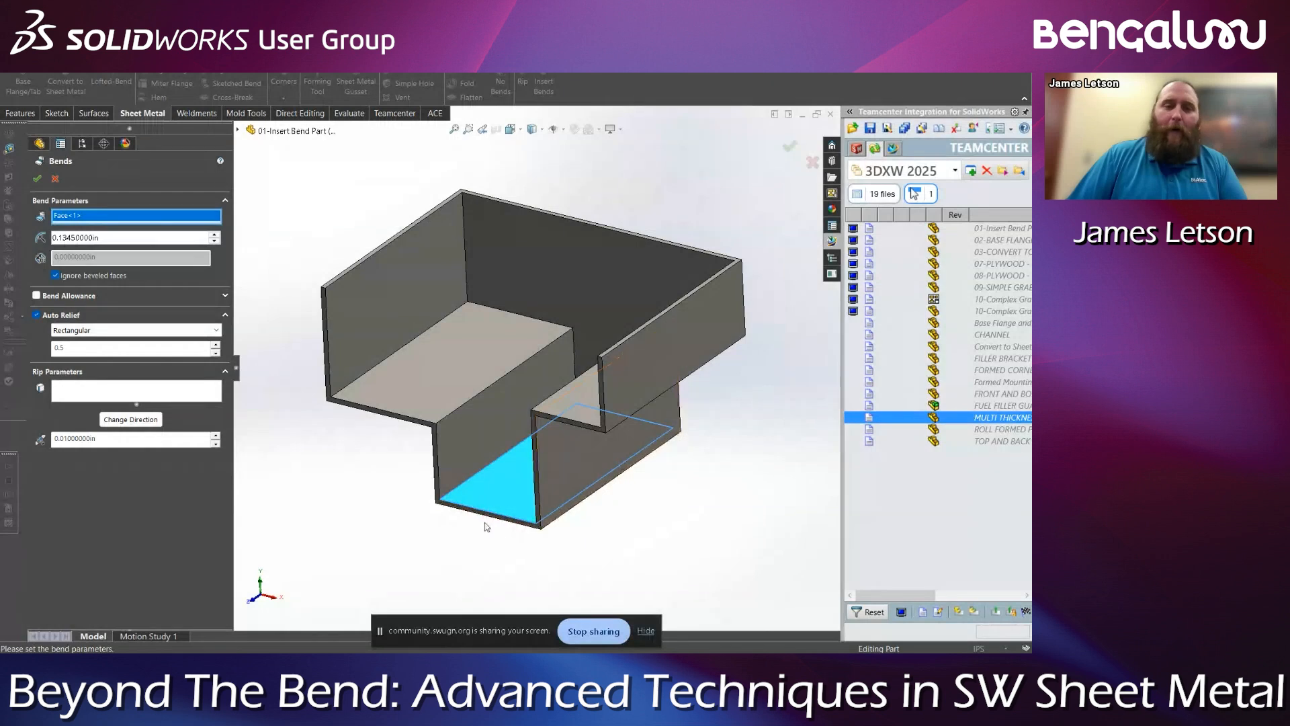
{"action": "middle_click_drag", "start_coordinate": [364, 500], "coordinate": [452, 442]}
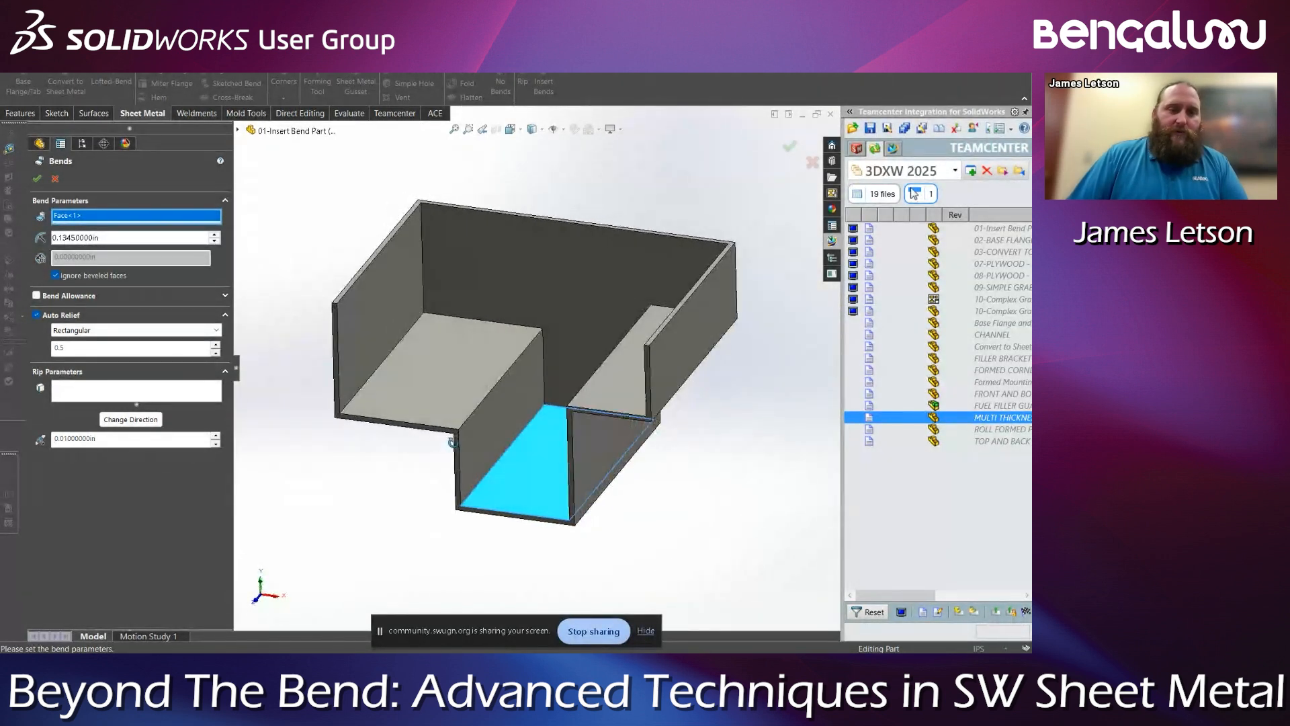
Add the back wall's edges with the left channel wall, left shelf and left side wall as rips
{"action": "left_click", "coordinate": [40, 370]}
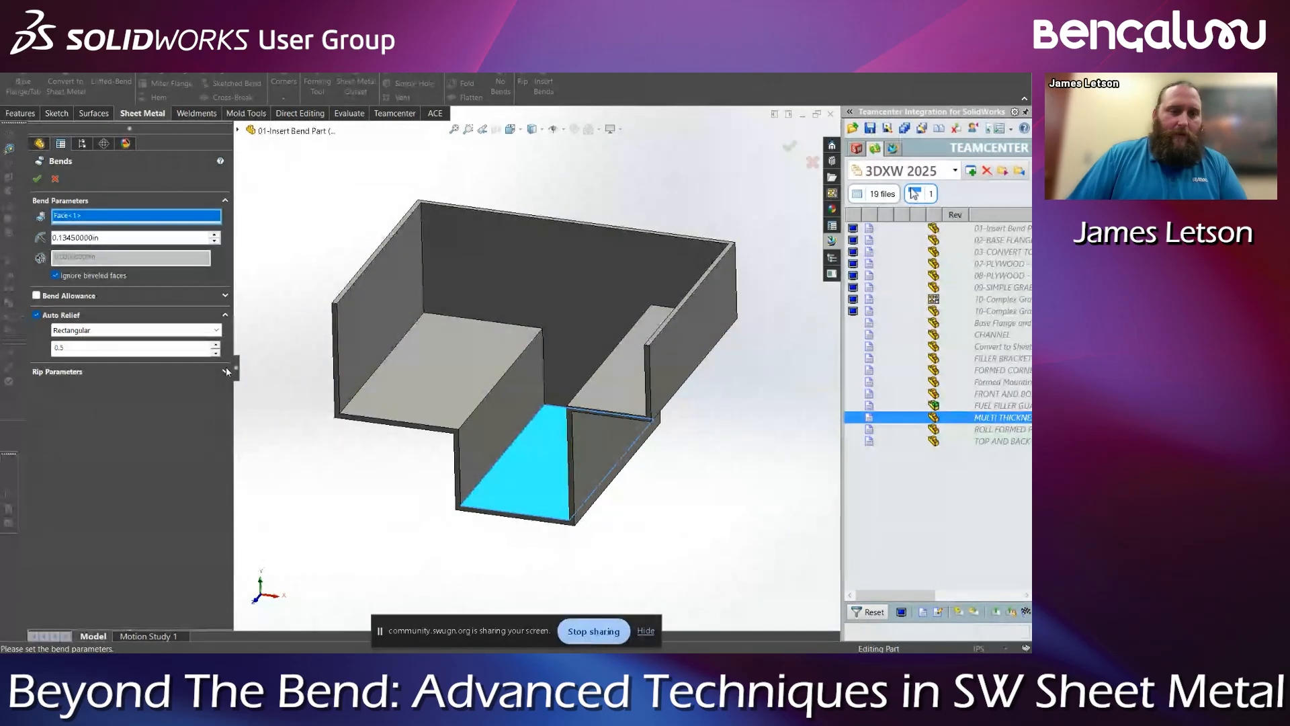
{"action": "left_click", "coordinate": [201, 371]}
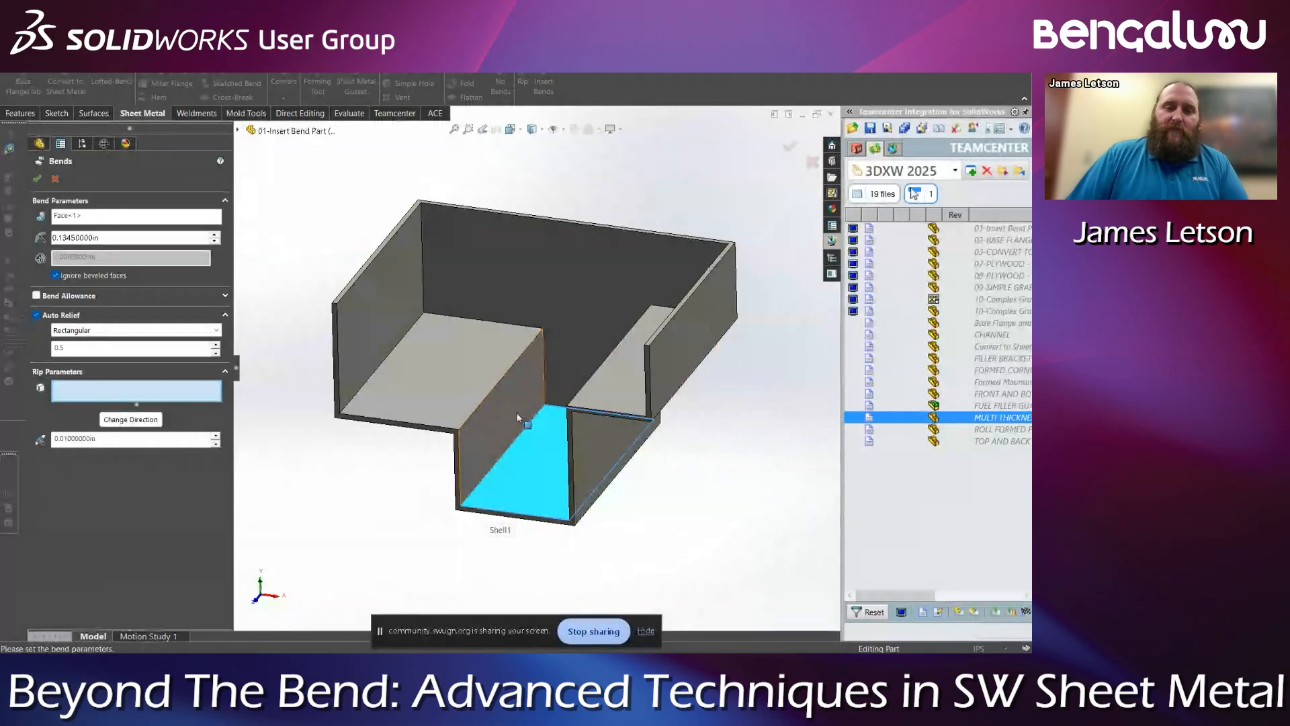
{"action": "middle_click_drag", "start_coordinate": [521, 441], "coordinate": [528, 421]}
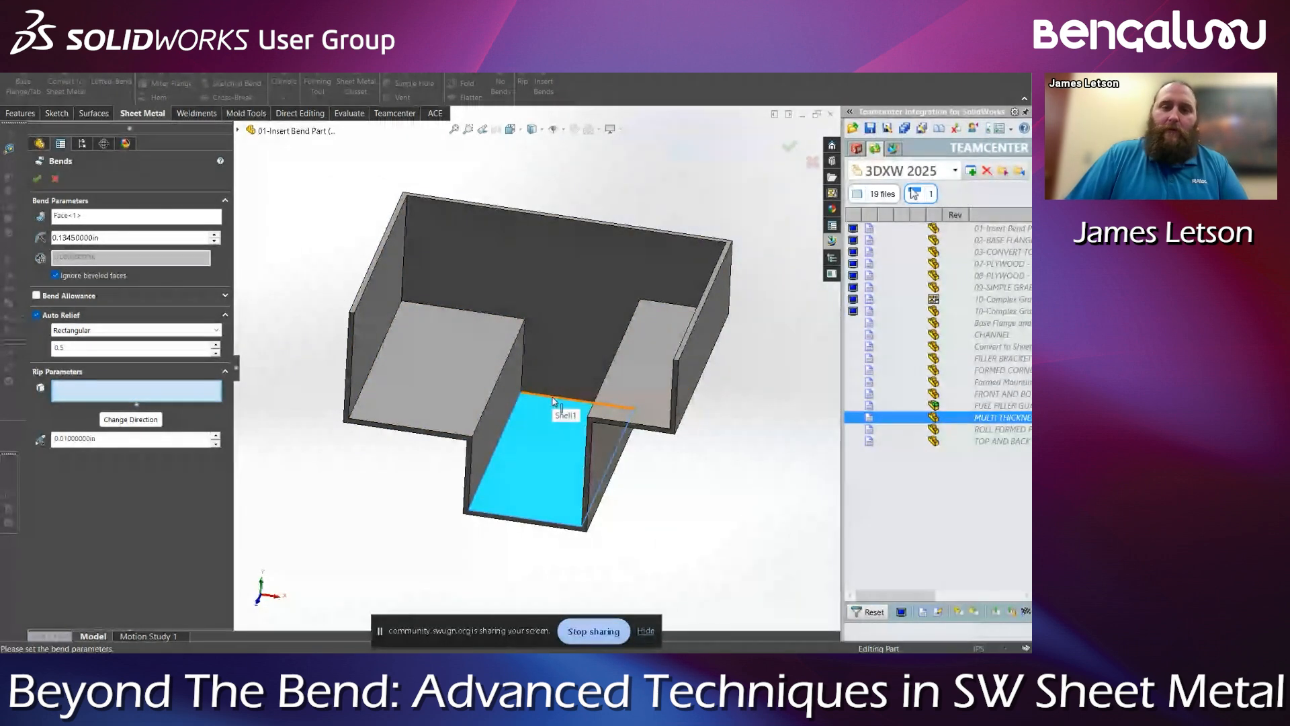
{"action": "left_click", "coordinate": [525, 357]}
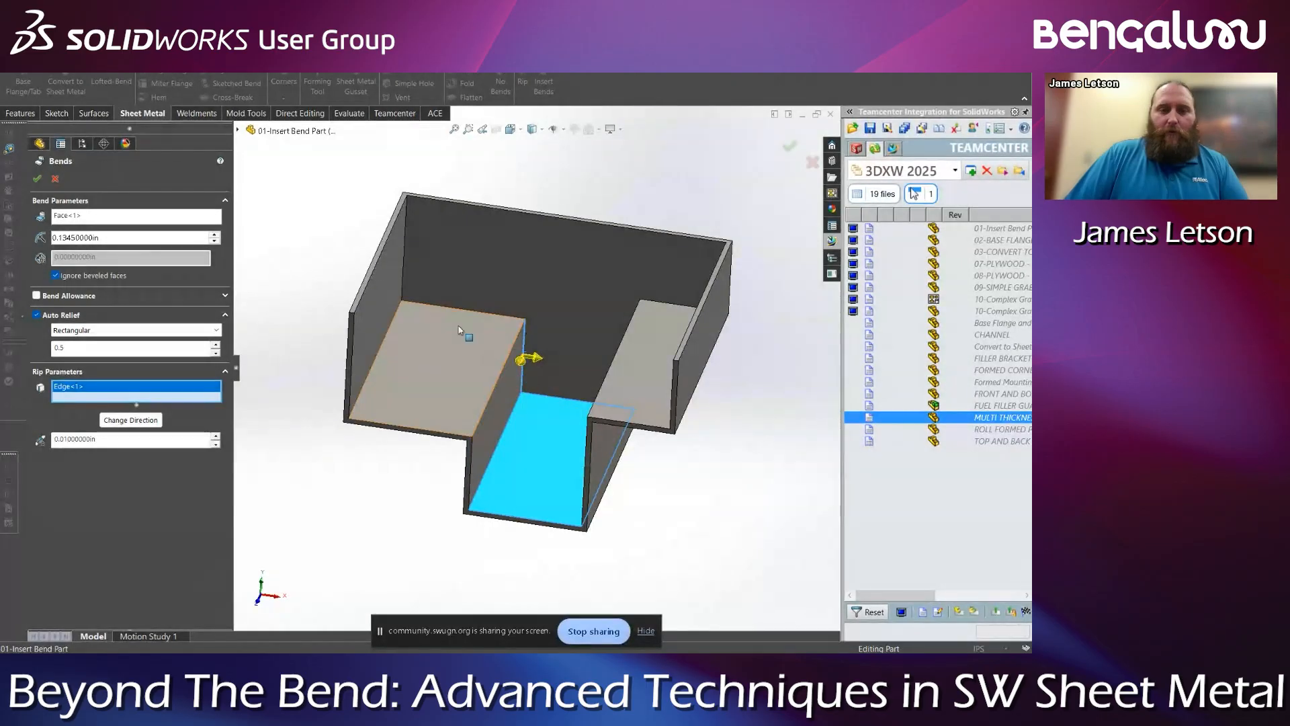
{"action": "left_click", "coordinate": [443, 310]}
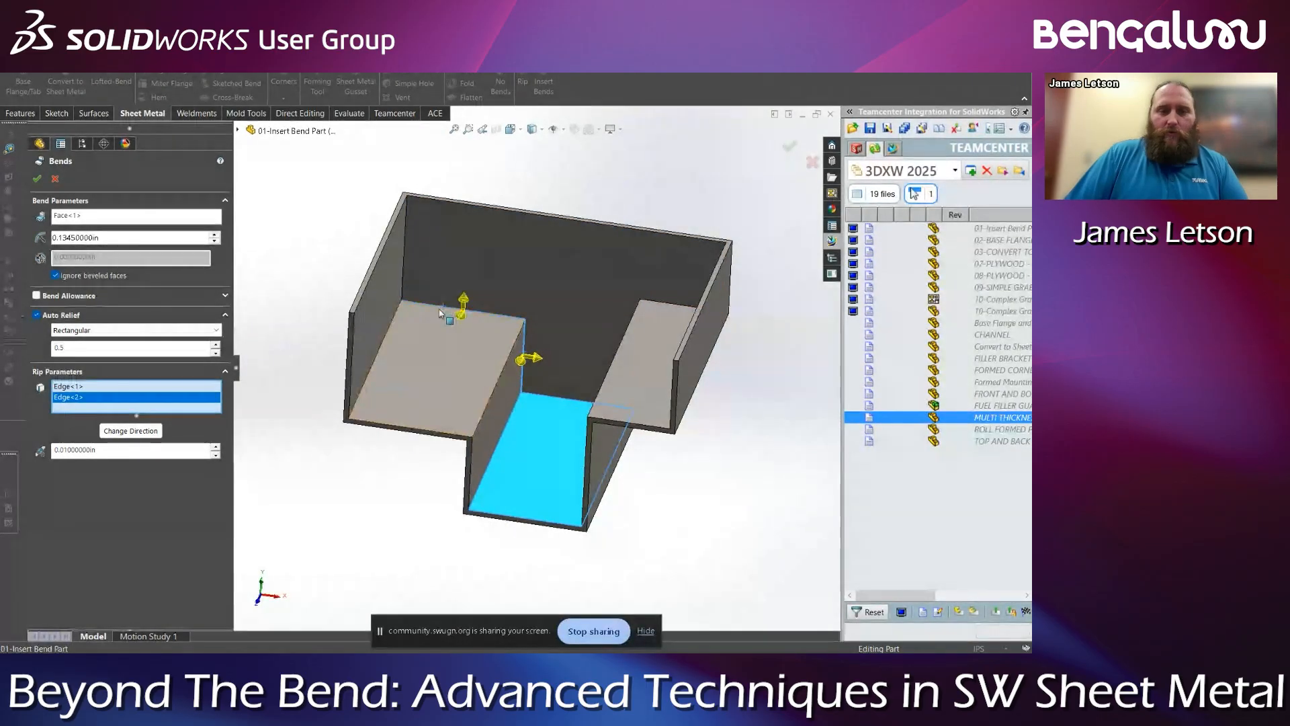
{"action": "left_click", "coordinate": [404, 263]}
Add the back wall's three matching edges on the right half as rips and create the bends
{"action": "middle_click_drag", "start_coordinate": [536, 340], "coordinate": [578, 348]}
{"action": "left_click", "coordinate": [578, 348]}
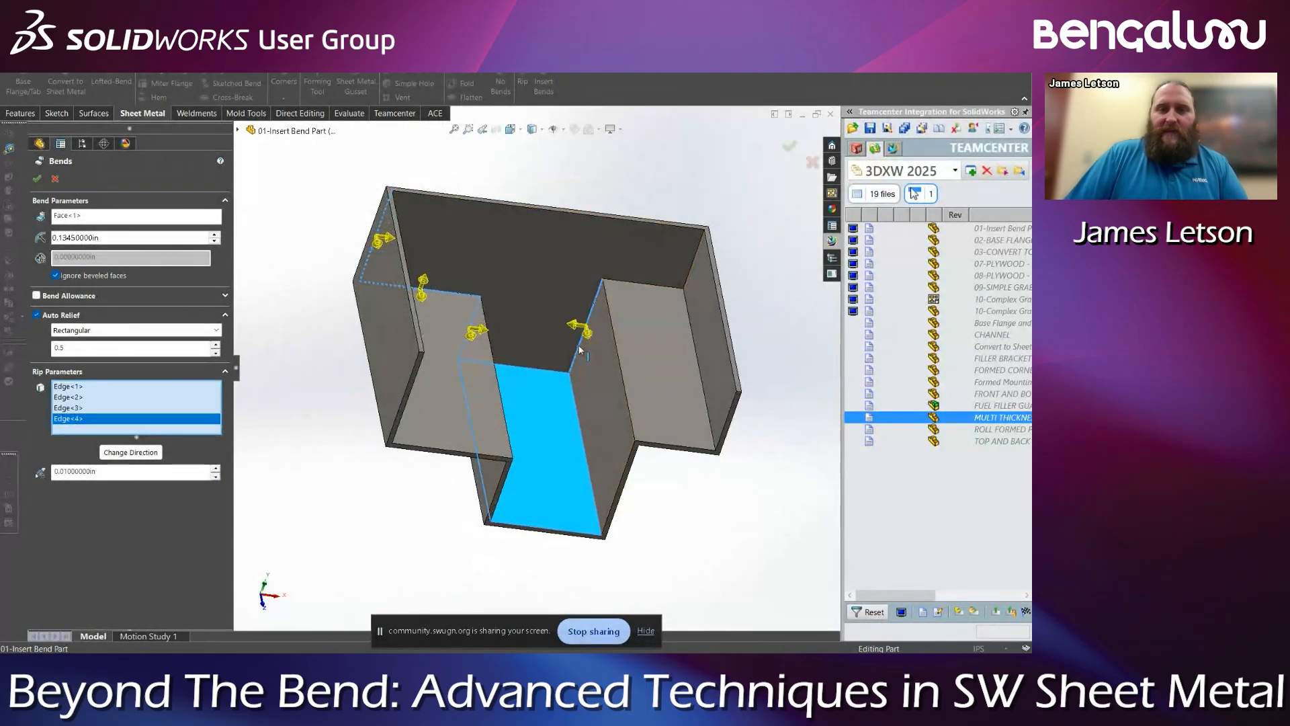
{"action": "left_click", "coordinate": [619, 281]}
{"action": "left_click", "coordinate": [689, 268]}
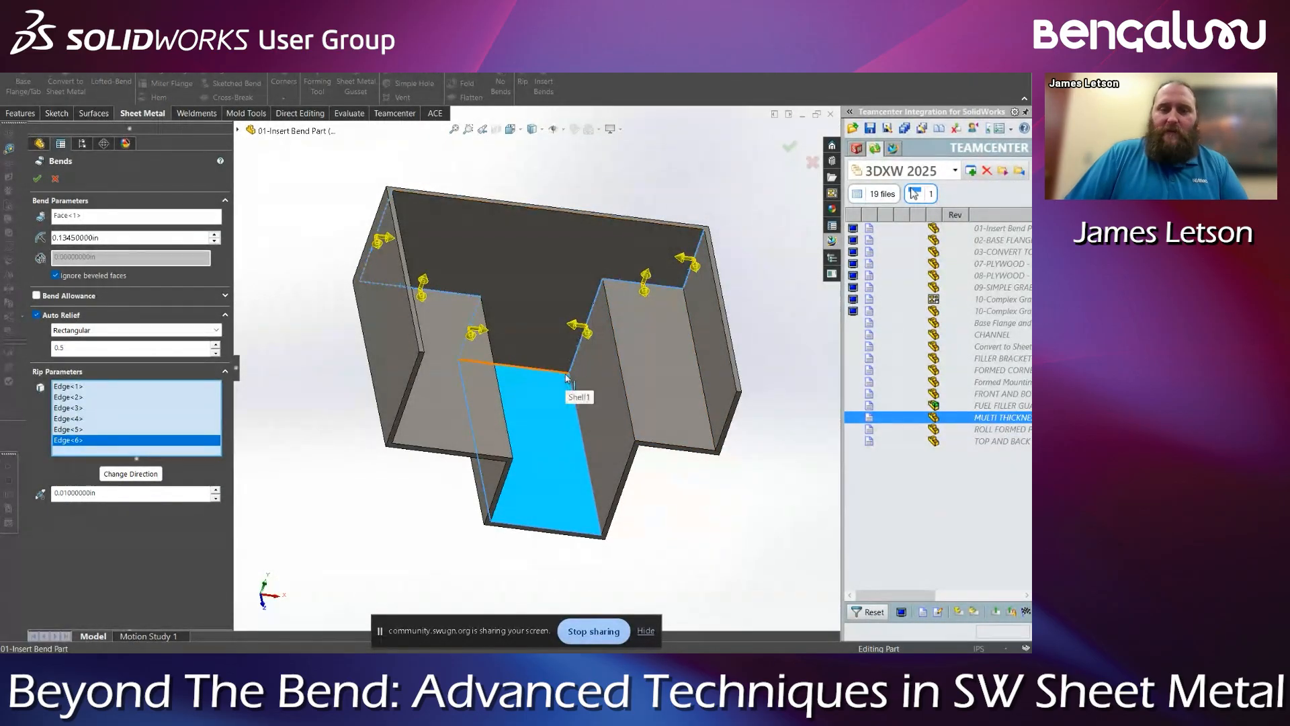
{"action": "middle_click_drag", "start_coordinate": [580, 340], "coordinate": [408, 270]}
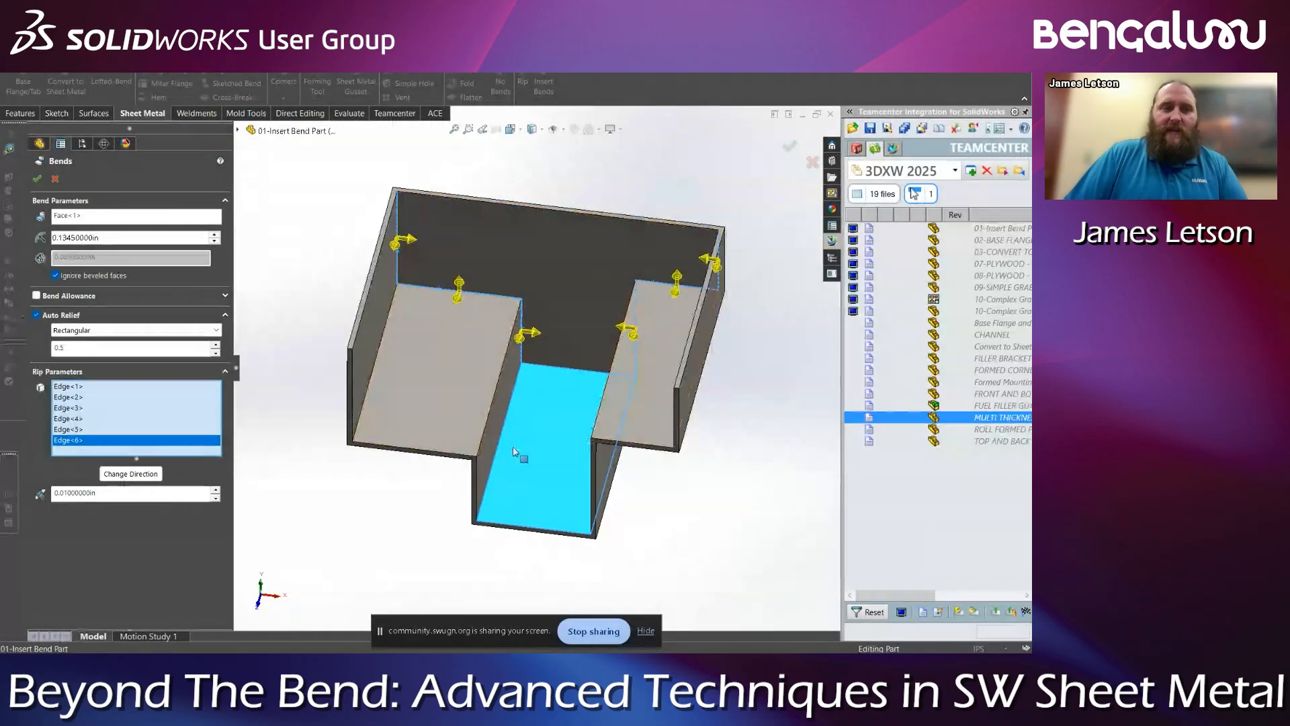
{"action": "left_click", "coordinate": [37, 178]}
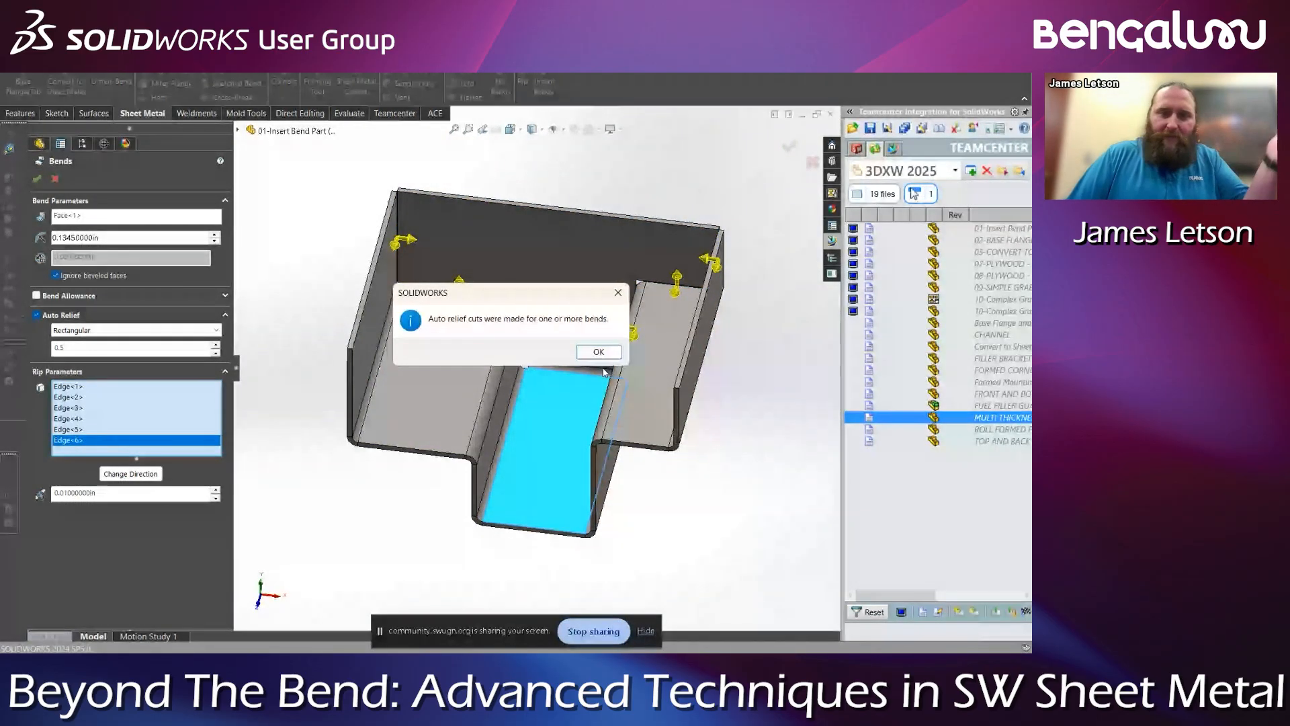
{"action": "left_click", "coordinate": [598, 352]}
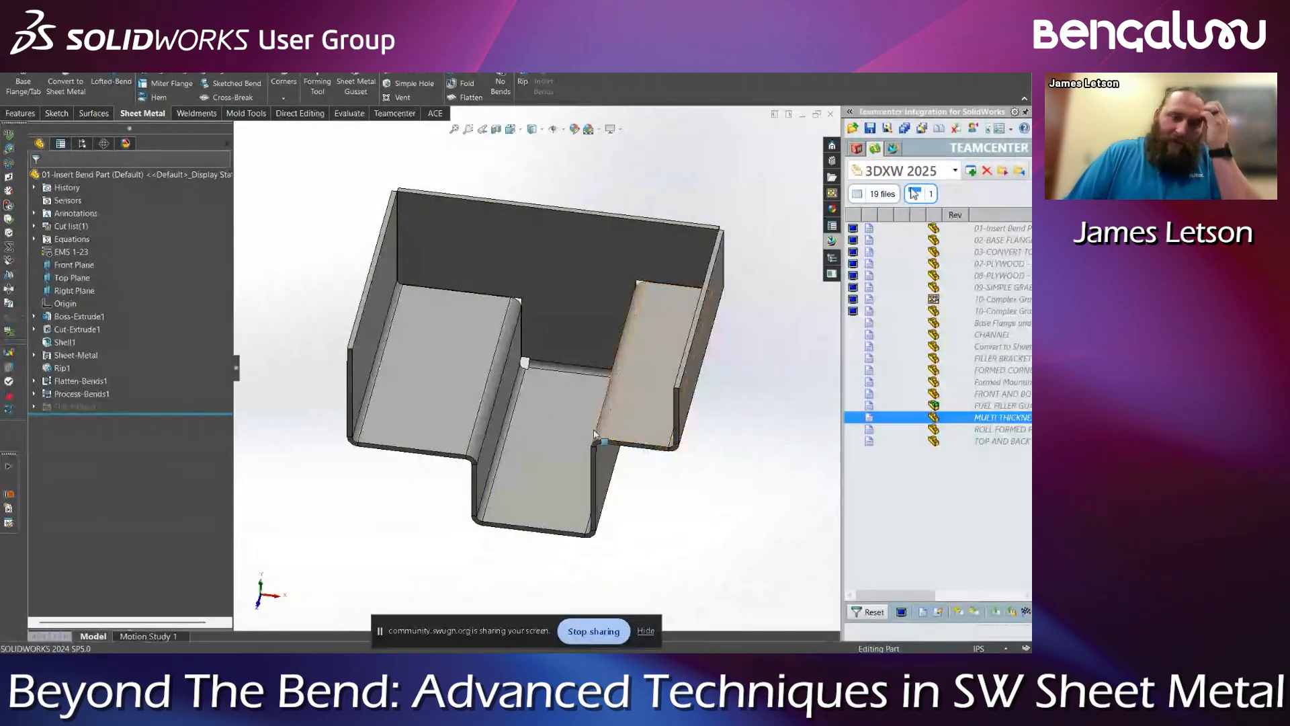
Inspect the ripped corners, relief cuts and bends from behind and below, and return to the isometric view
{"action": "middle_click_drag", "start_coordinate": [551, 403], "coordinate": [316, 402]}
{"action": "scroll", "coordinate": [583, 354], "scroll_direction": "down", "scroll_amount": 10}
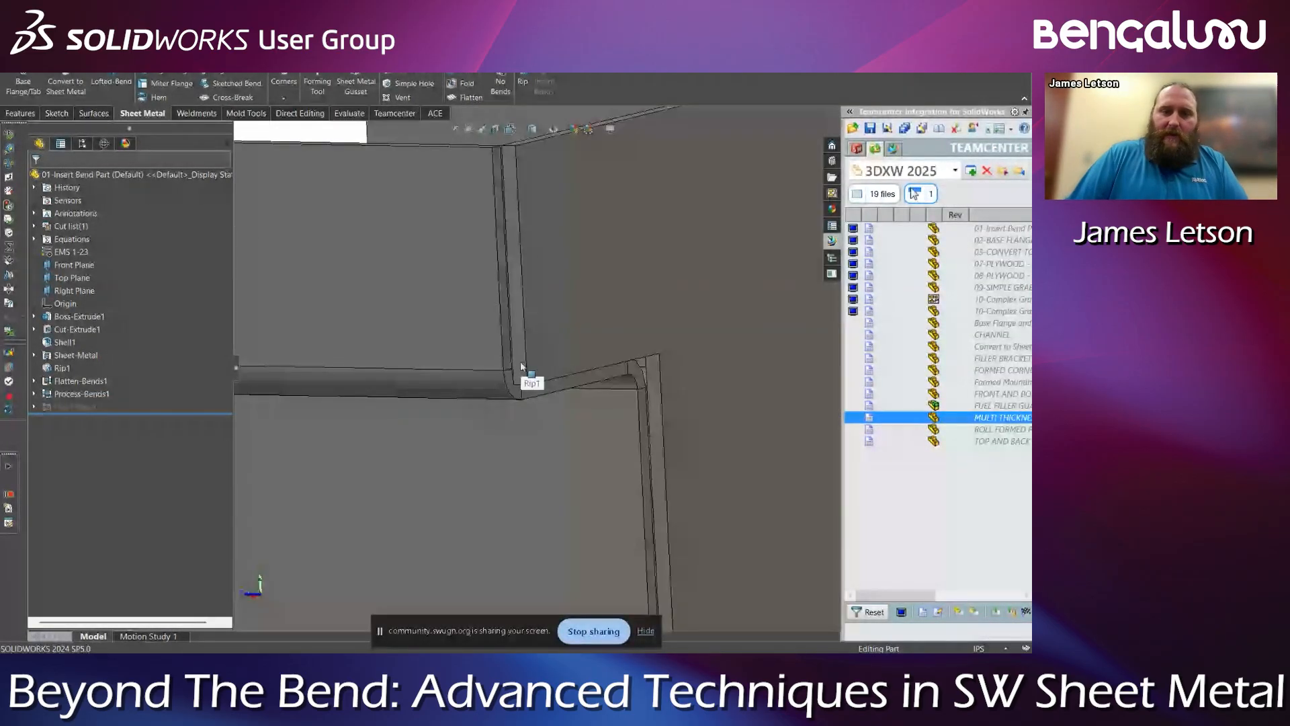
{"action": "middle_click_drag", "start_coordinate": [516, 411], "coordinate": [518, 373]}
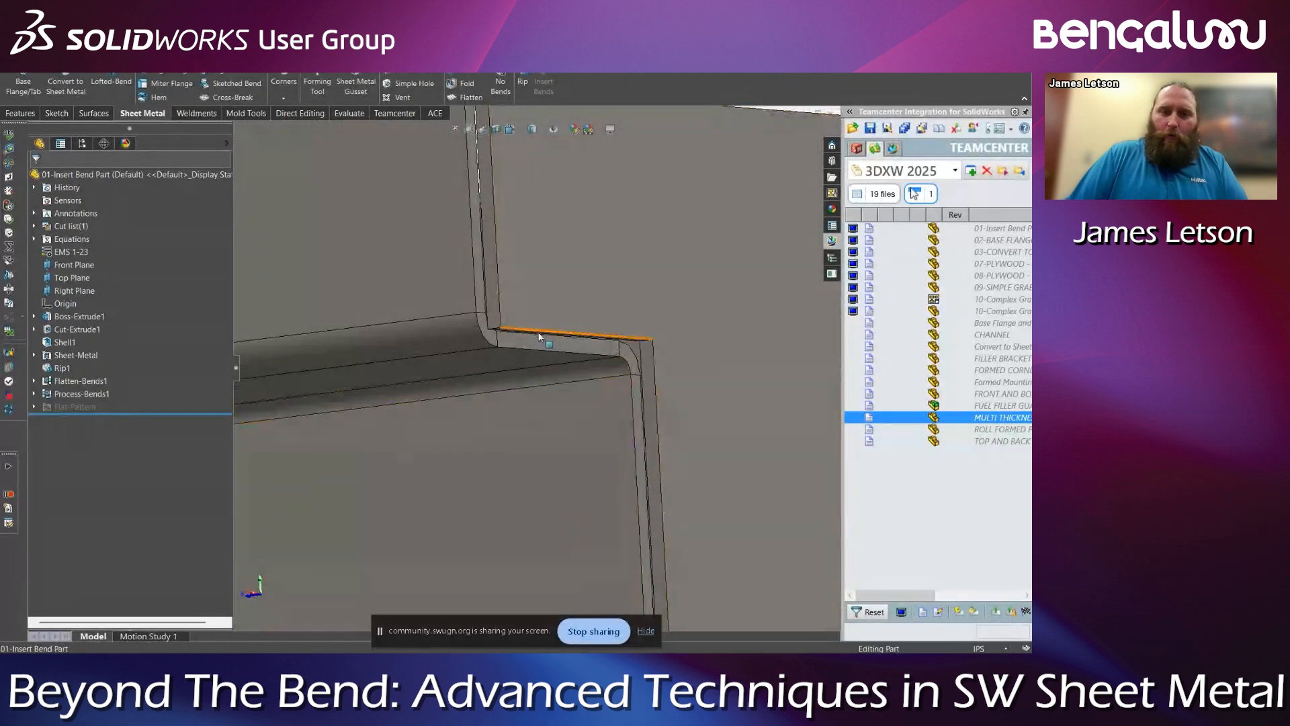
{"action": "middle_click_drag", "start_coordinate": [583, 405], "coordinate": [593, 429]}
{"action": "scroll", "coordinate": [593, 429], "scroll_direction": "up", "scroll_amount": 3}
{"action": "middle_click_drag", "start_coordinate": [521, 499], "coordinate": [520, 440]}
{"action": "left_click", "coordinate": [568, 437]}
{"action": "middle_click_drag", "start_coordinate": [683, 481], "coordinate": [469, 284]}
{"action": "scroll", "coordinate": [480, 278], "scroll_direction": "up", "scroll_amount": 5}
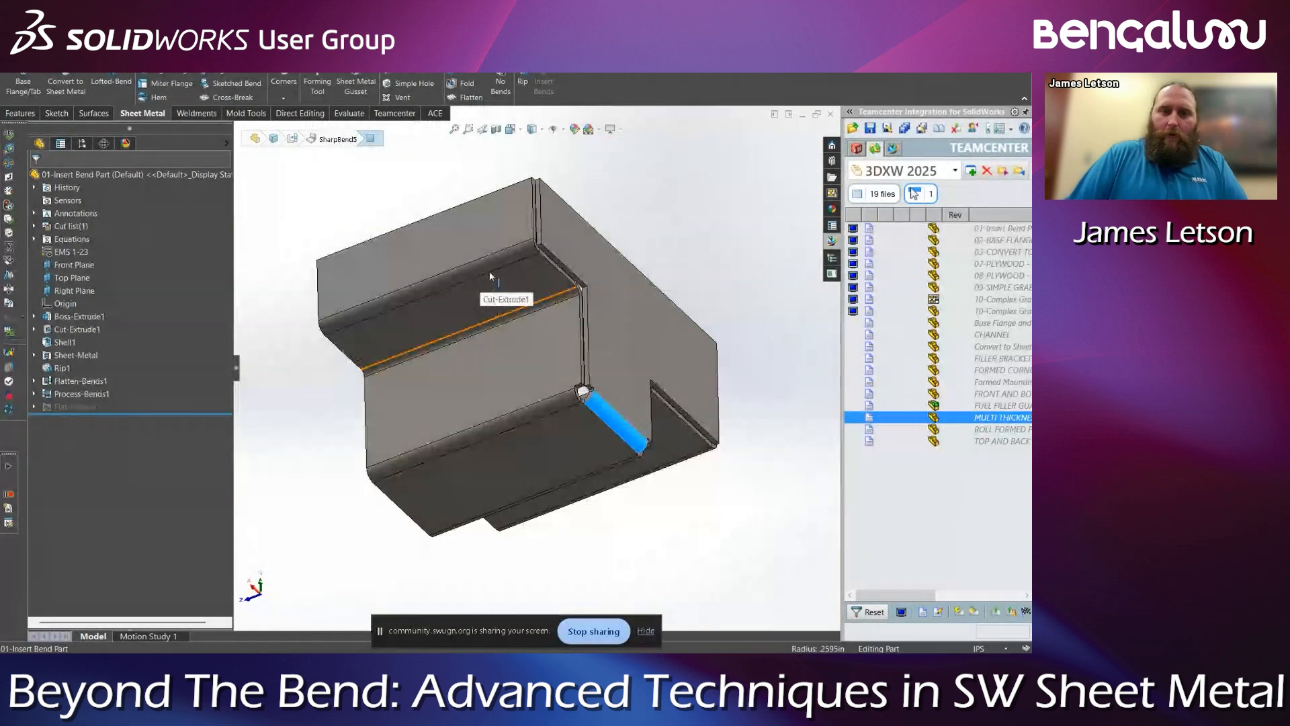
{"action": "left_click", "coordinate": [490, 269]}
{"action": "key", "text": "ctrl+7"}
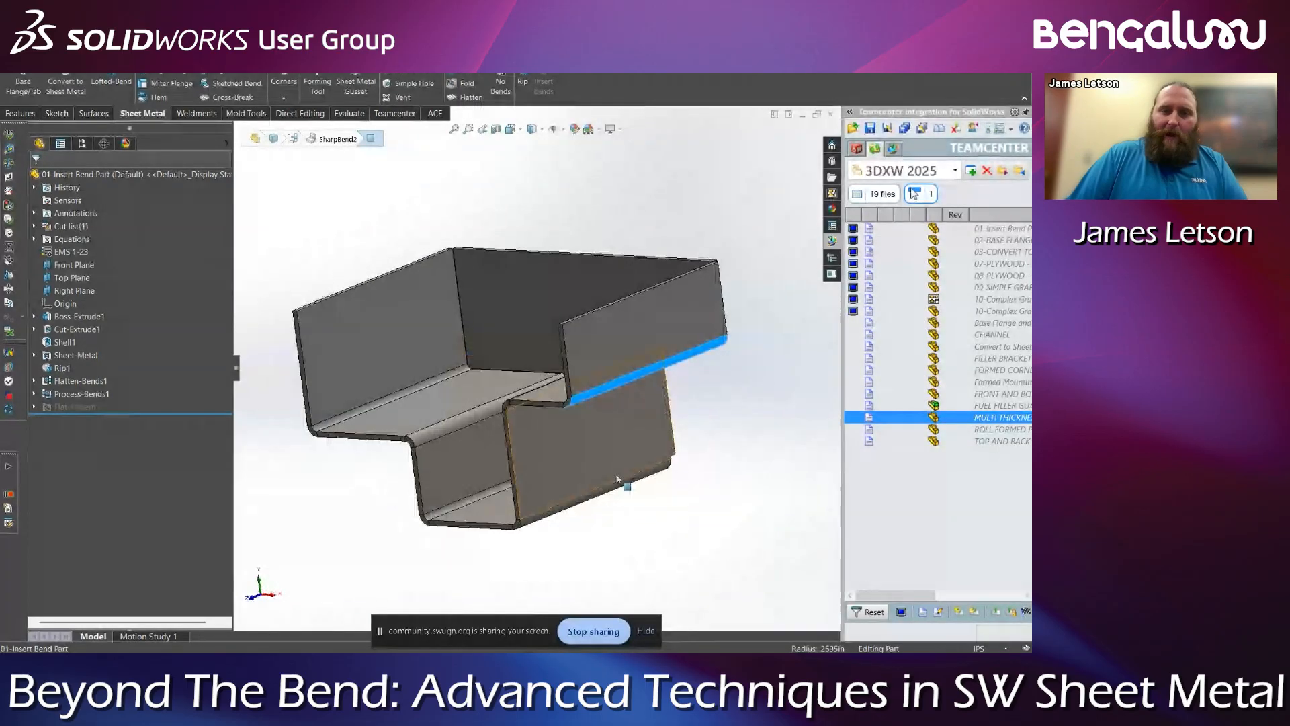
{"action": "left_click", "coordinate": [341, 221]}
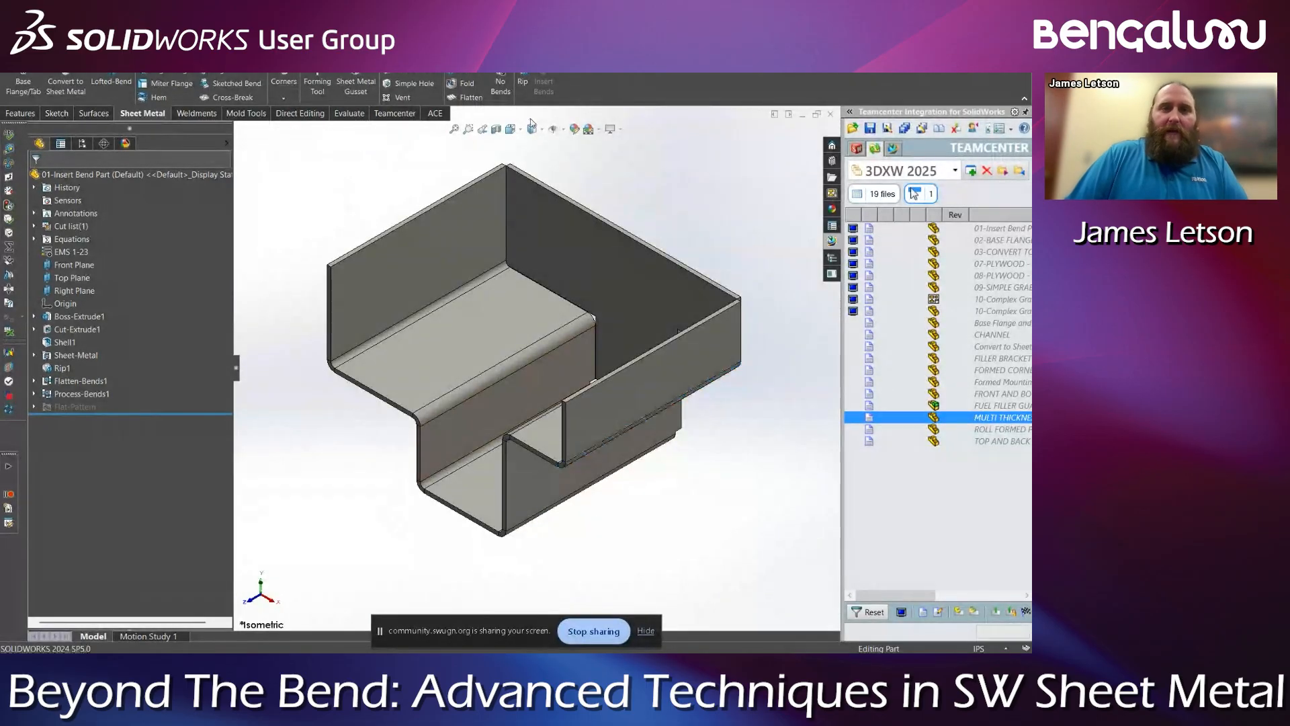
Flatten the part to view its flat pattern, and return the model to the shelled body without bends
{"action": "left_click", "coordinate": [464, 98]}
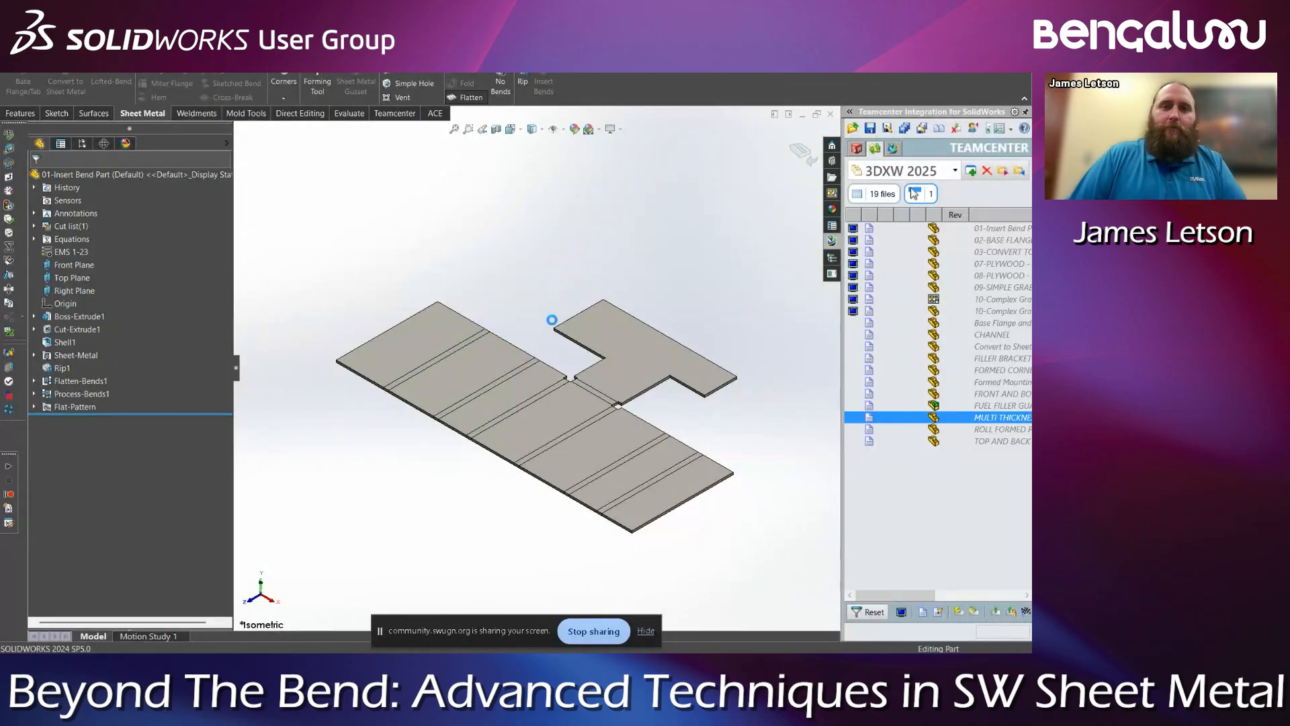
{"action": "key", "text": "Return"}
{"action": "left_click_drag", "start_coordinate": [203, 412], "coordinate": [199, 349]}
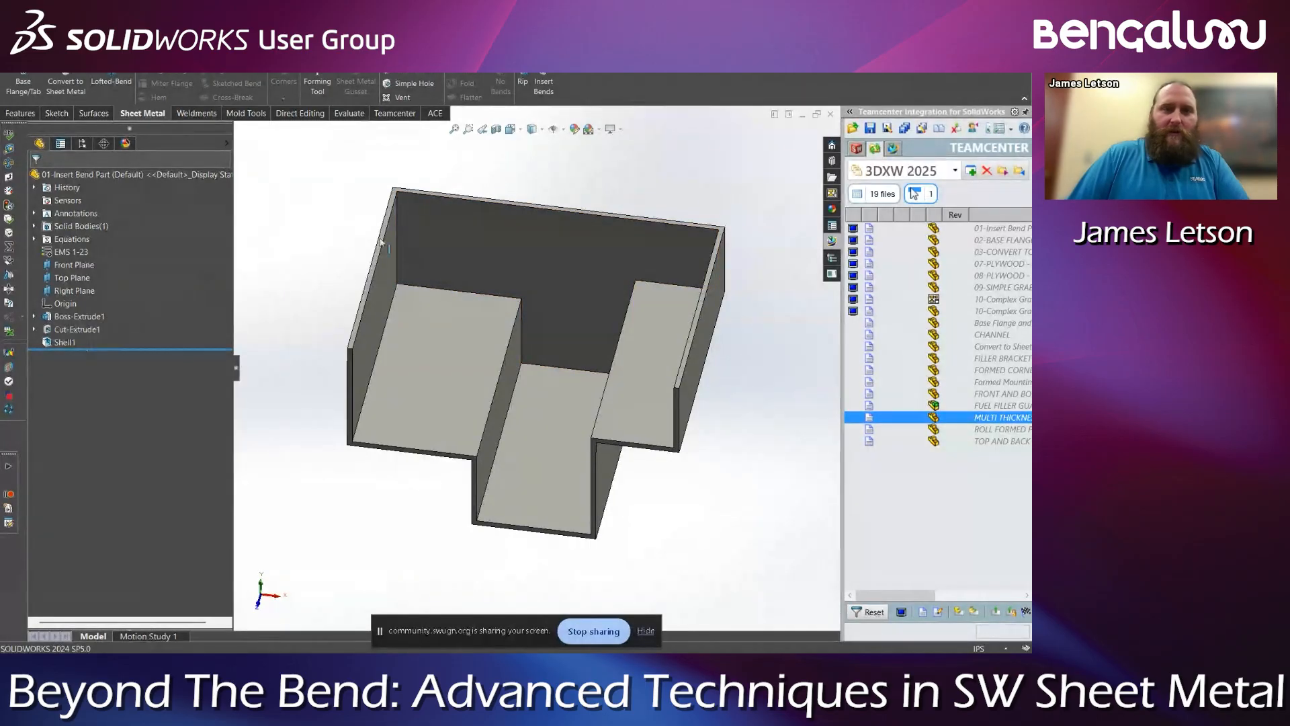
Start Insert Bends with the lower channel floor fixed, and rip the back wall's three edges on the left half
{"action": "left_click", "coordinate": [544, 87]}
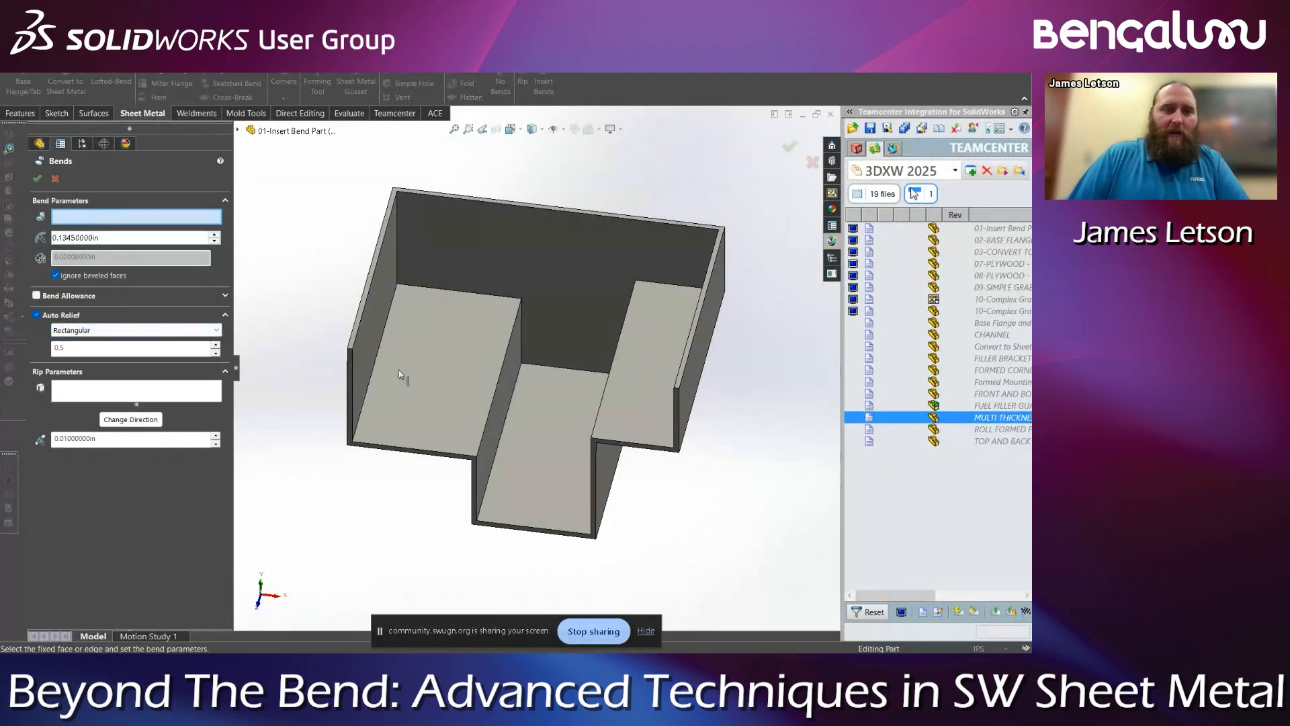
{"action": "left_click", "coordinate": [558, 429]}
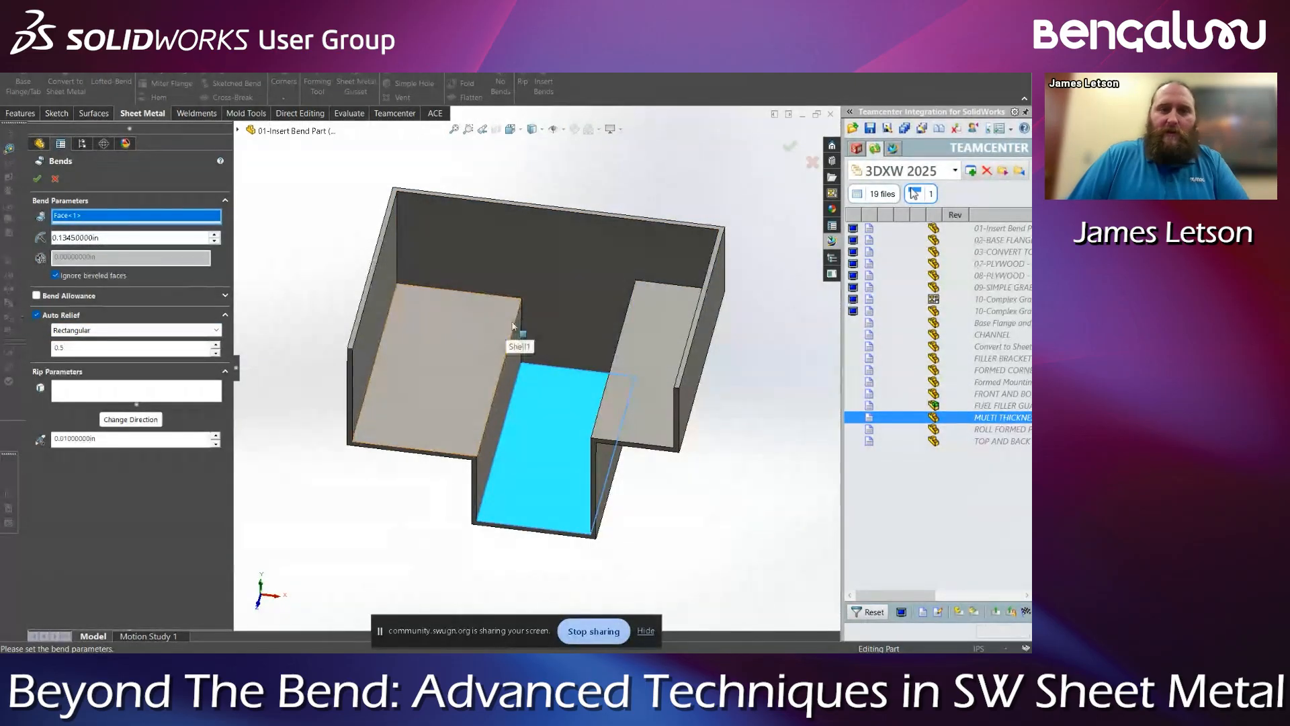
{"action": "left_click", "coordinate": [120, 385]}
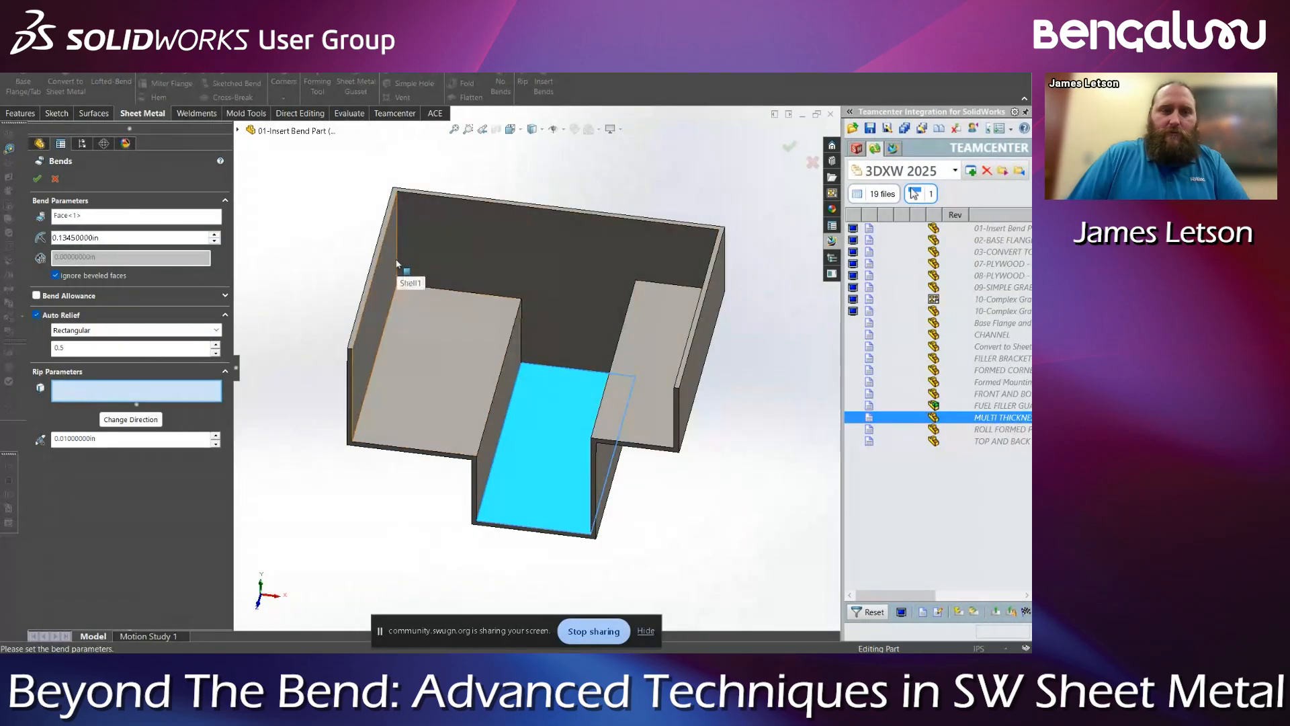
{"action": "left_click", "coordinate": [412, 286]}
{"action": "left_click", "coordinate": [463, 292]}
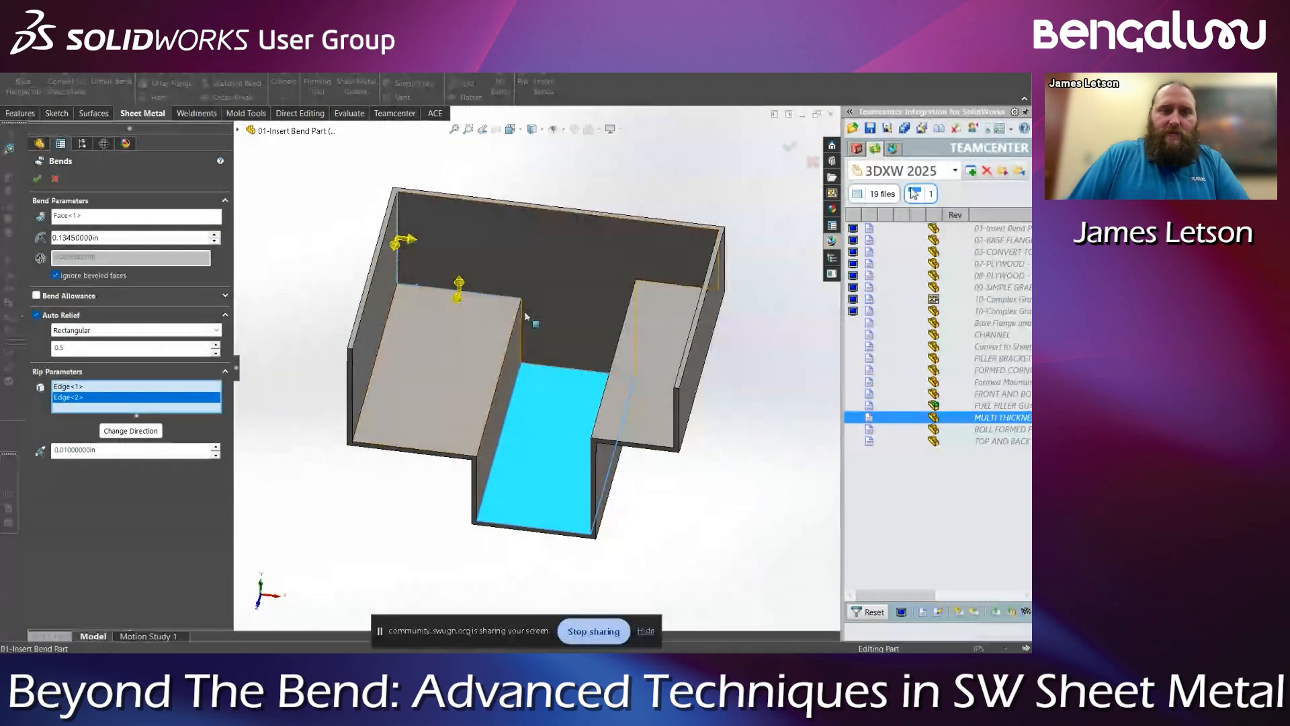
{"action": "left_click", "coordinate": [521, 327]}
Add the back wall's edges with the right channel wall, right shelf and right side wall to the rips
{"action": "middle_click_drag", "start_coordinate": [523, 323], "coordinate": [565, 309]}
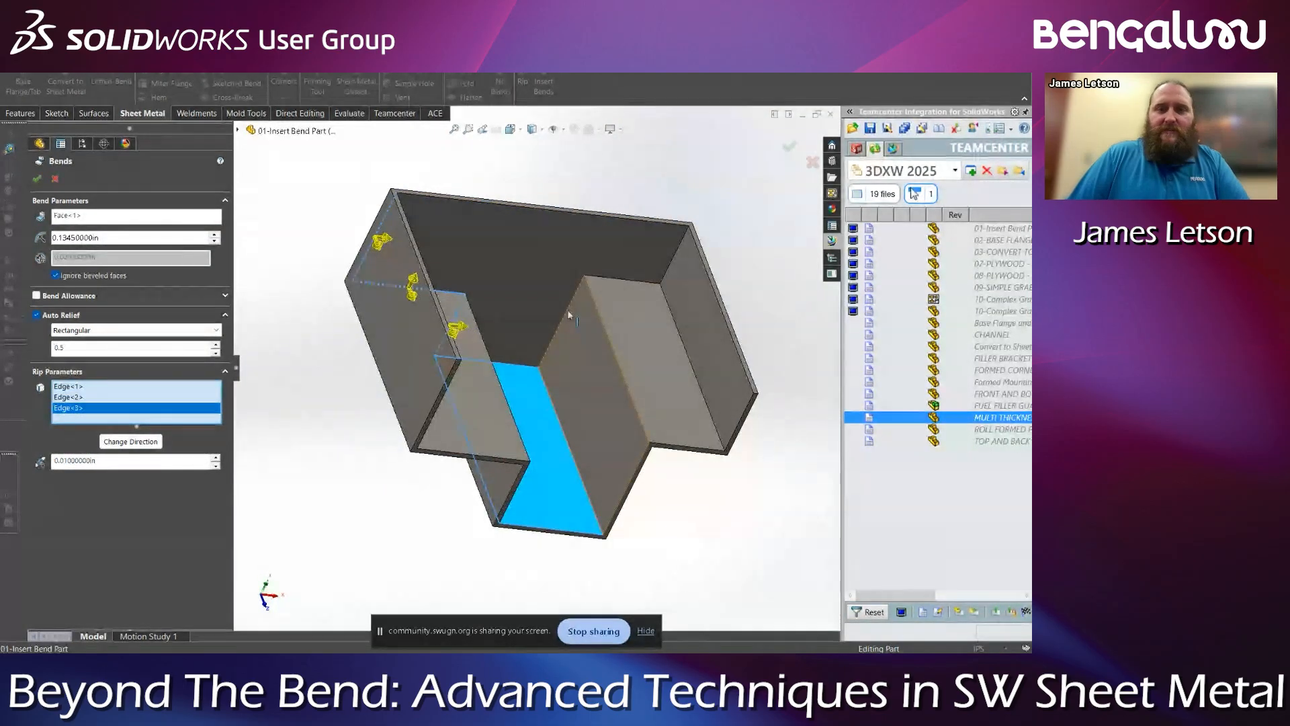
{"action": "left_click", "coordinate": [572, 307]}
{"action": "left_click", "coordinate": [599, 275]}
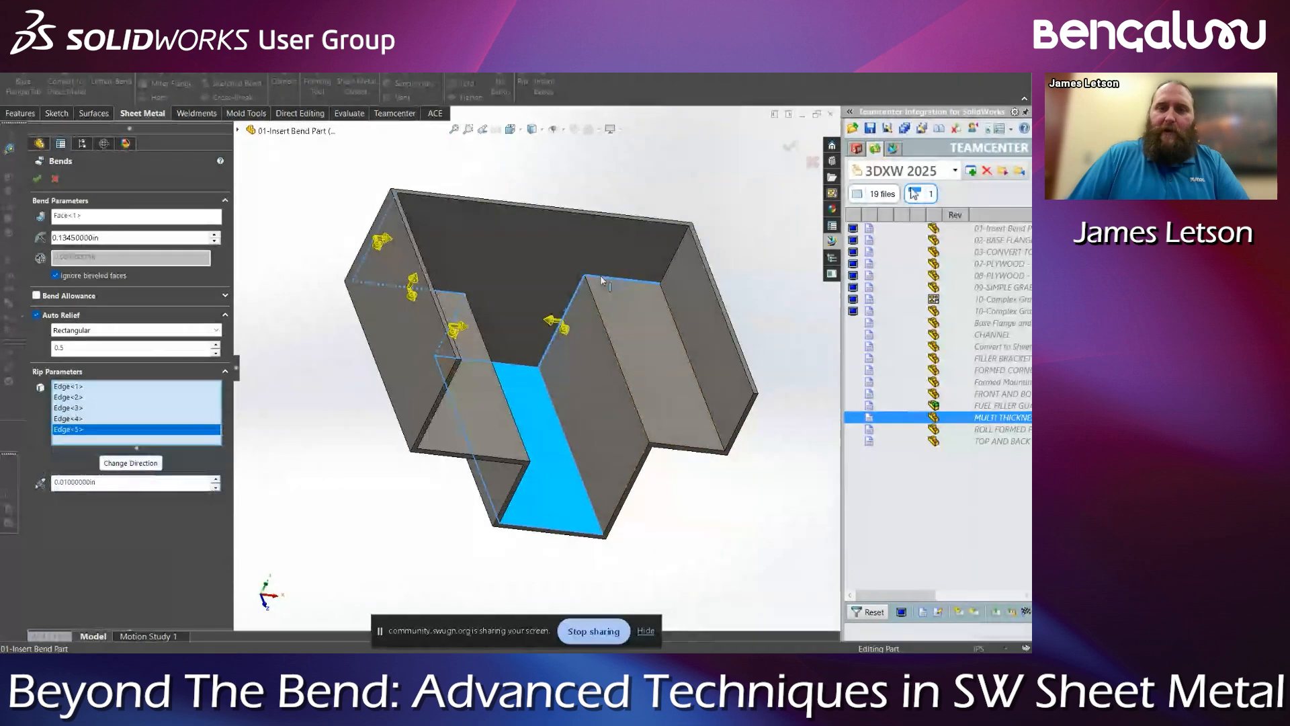
{"action": "left_click", "coordinate": [668, 264]}
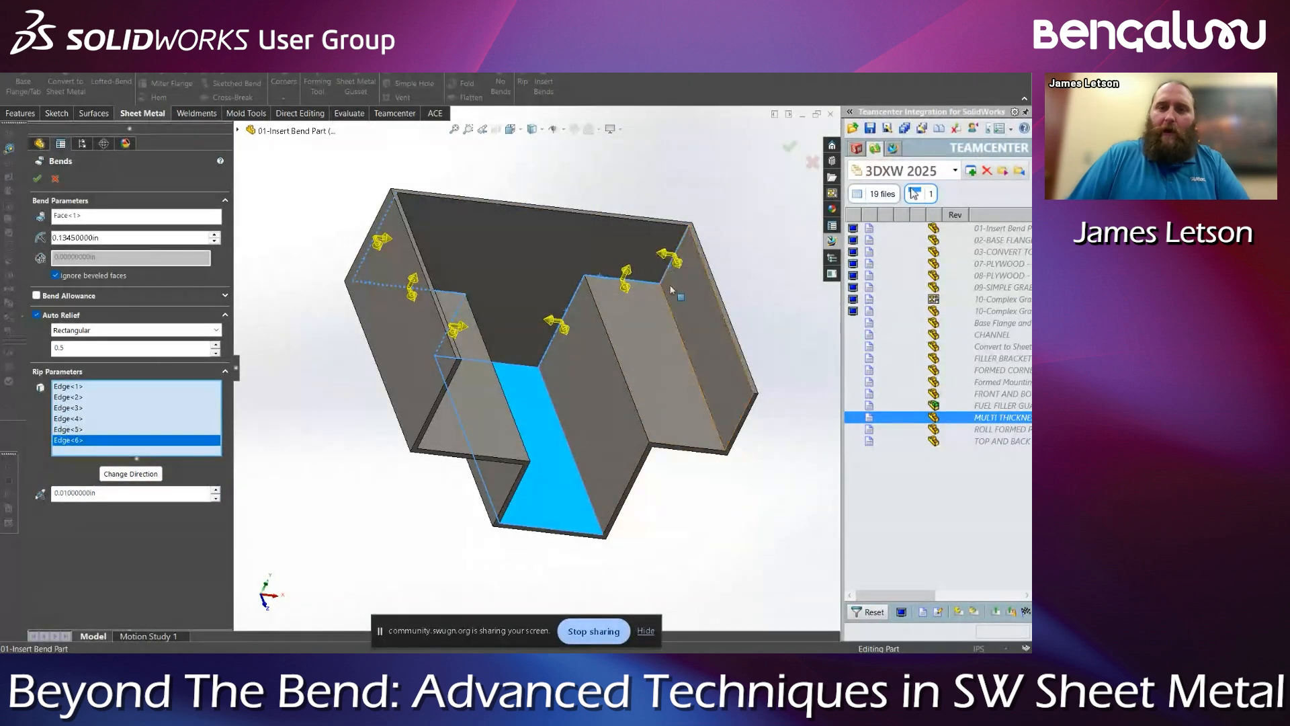
Switch the rips along the back wall's left side wall, left shelf and left channel wall to a single rip direction
{"action": "middle_click_drag", "start_coordinate": [586, 321], "coordinate": [509, 291]}
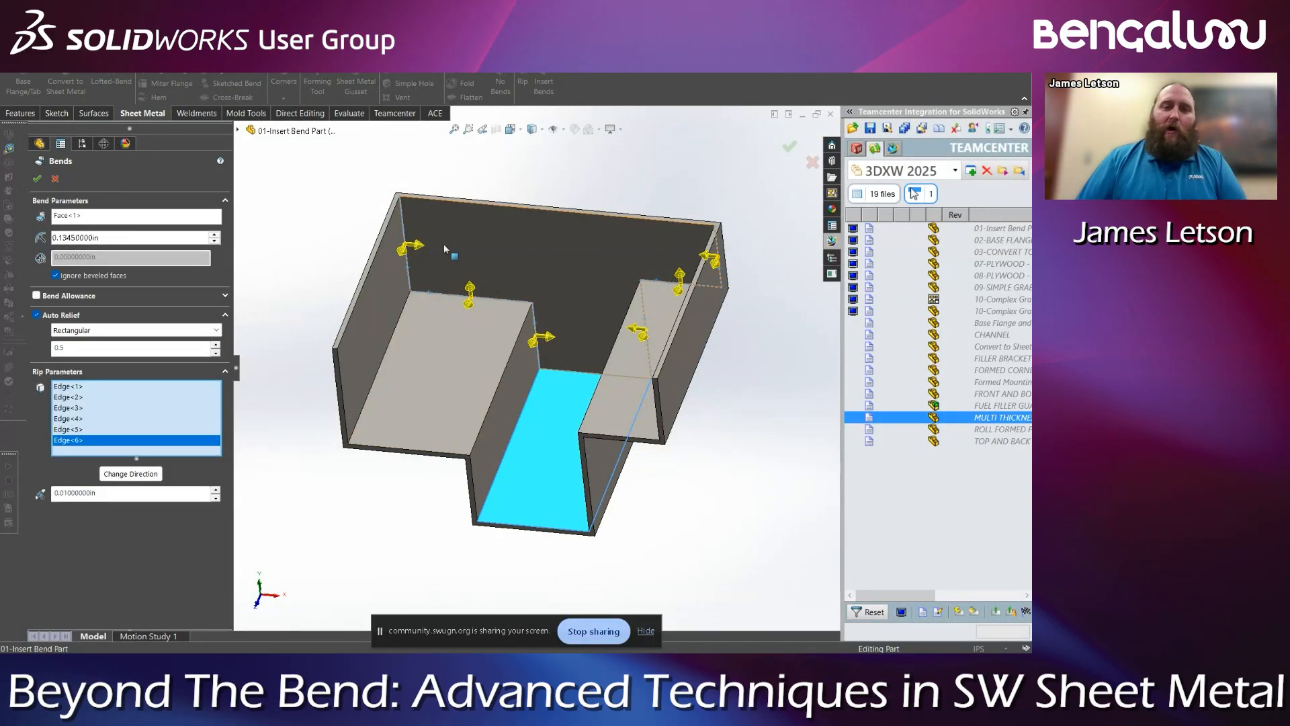
{"action": "scroll", "coordinate": [430, 267], "scroll_direction": "down", "scroll_amount": 3}
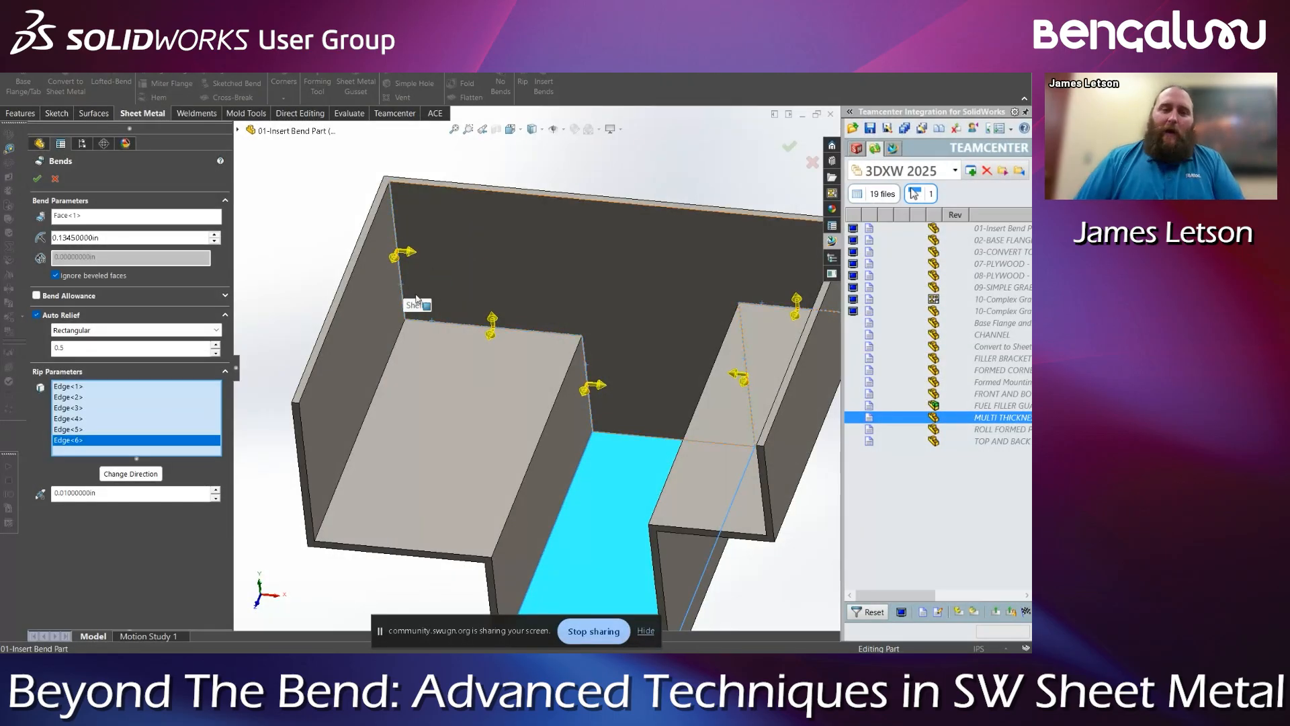
{"action": "scroll", "coordinate": [595, 317], "scroll_direction": "up", "scroll_amount": 3}
{"action": "middle_click_drag", "start_coordinate": [594, 317], "coordinate": [535, 328]}
{"action": "scroll", "coordinate": [535, 328], "scroll_direction": "down", "scroll_amount": 5}
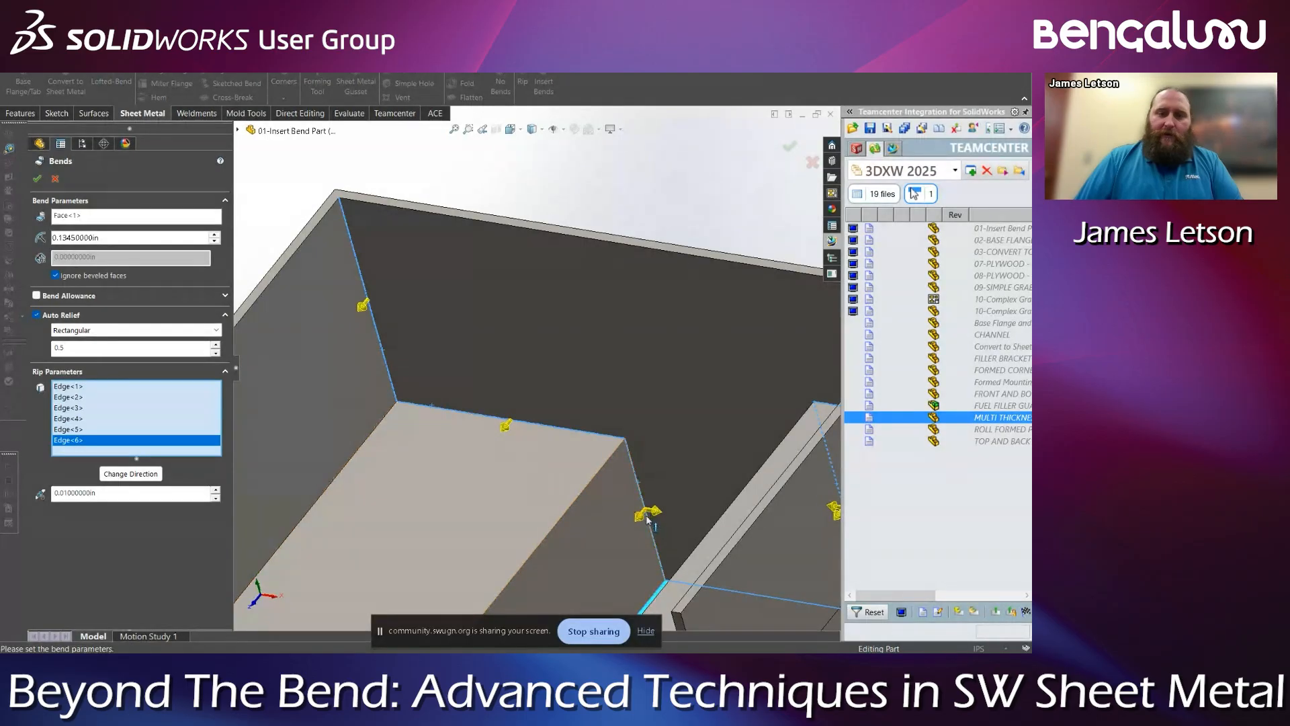
Set the rips on the back wall's right half to a single direction and complete Insert Bends
{"action": "middle_click_drag", "start_coordinate": [641, 520], "coordinate": [711, 457]}
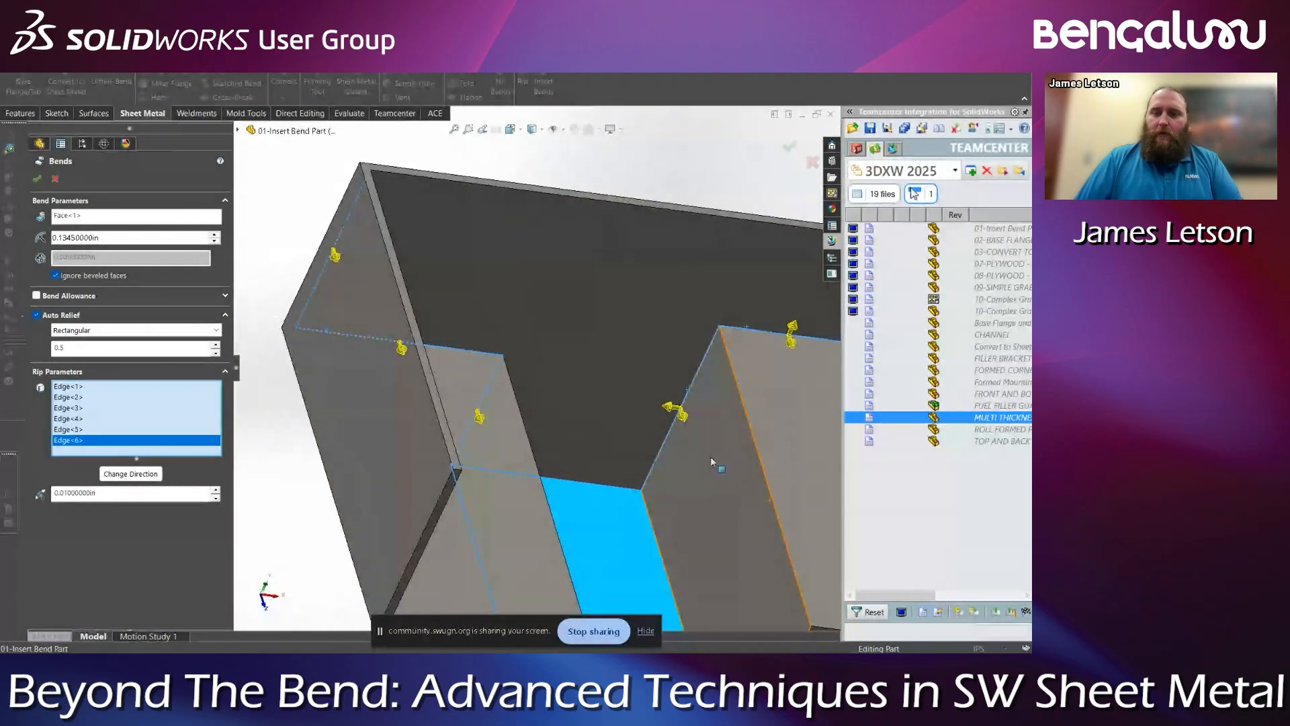
{"action": "left_click", "coordinate": [794, 342]}
{"action": "scroll", "coordinate": [794, 344], "scroll_direction": "up", "scroll_amount": 3}
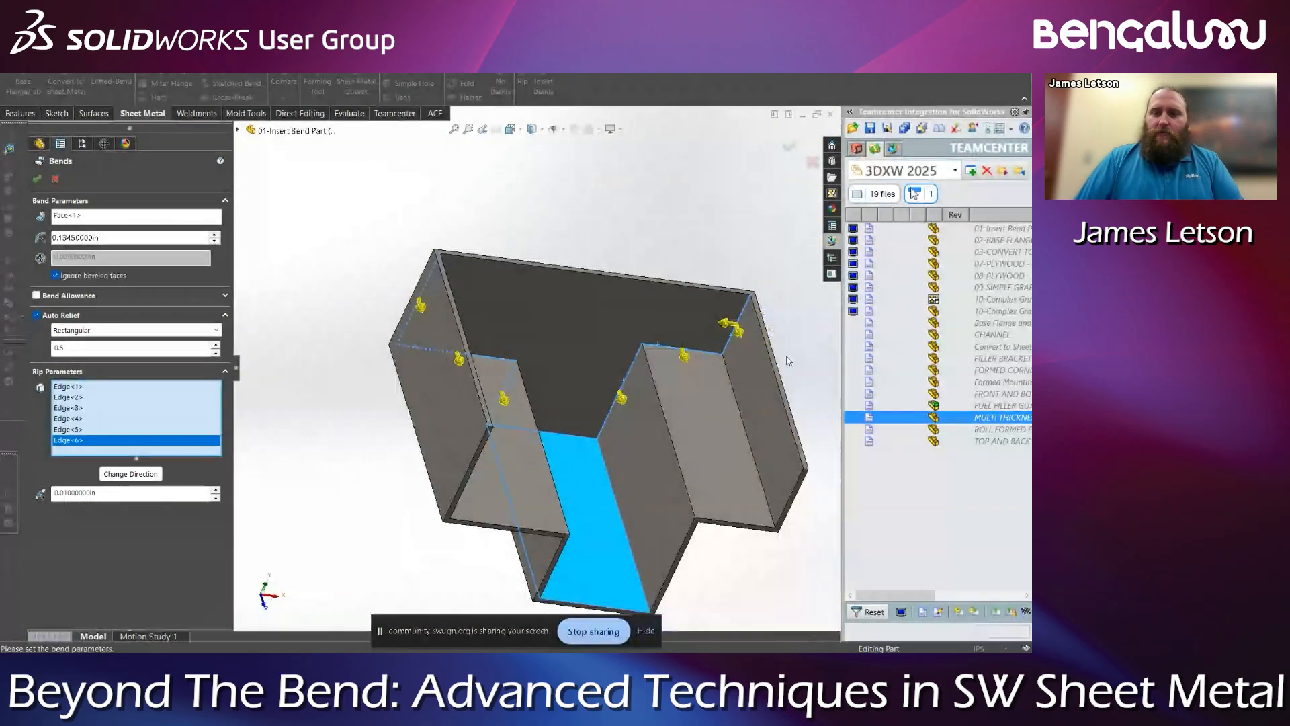
{"action": "scroll", "coordinate": [794, 344], "scroll_direction": "down", "scroll_amount": 2}
{"action": "left_click", "coordinate": [699, 328]}
{"action": "left_click", "coordinate": [793, 147]}
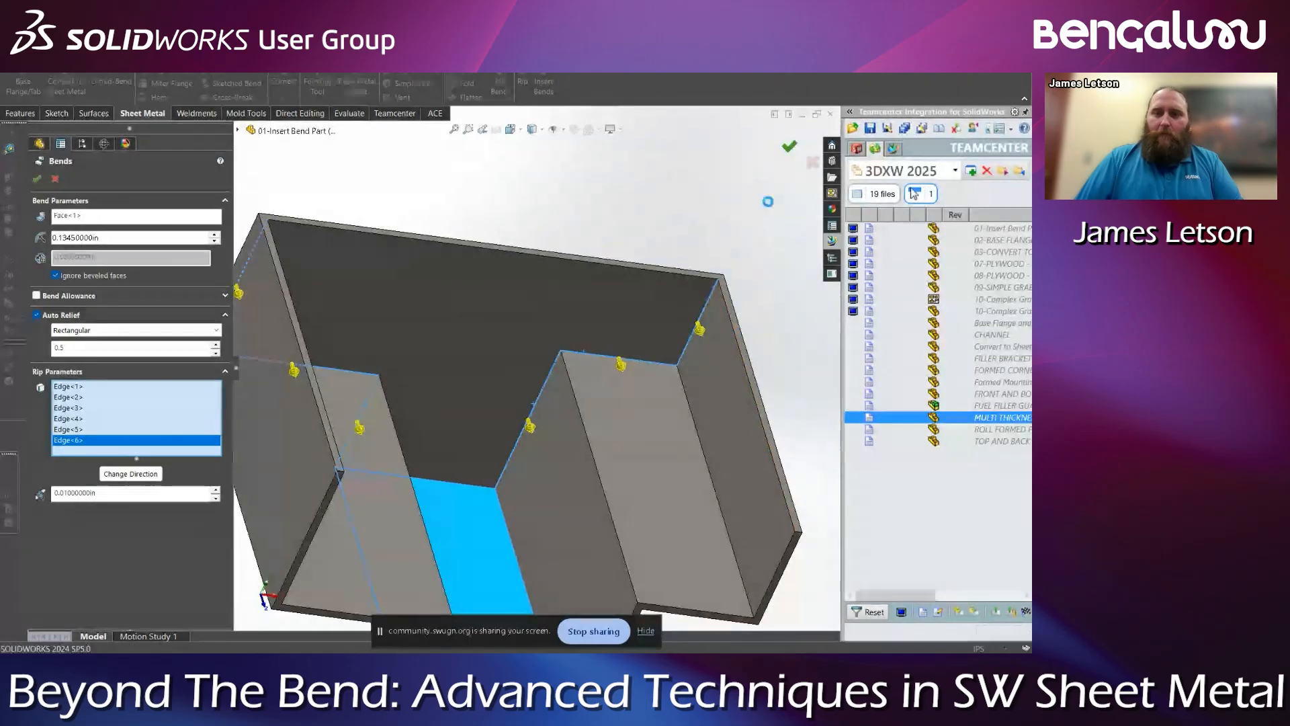
Inspect the ripped corner between the back wall and the adjoining side wall up close from outside
{"action": "left_click", "coordinate": [582, 355]}
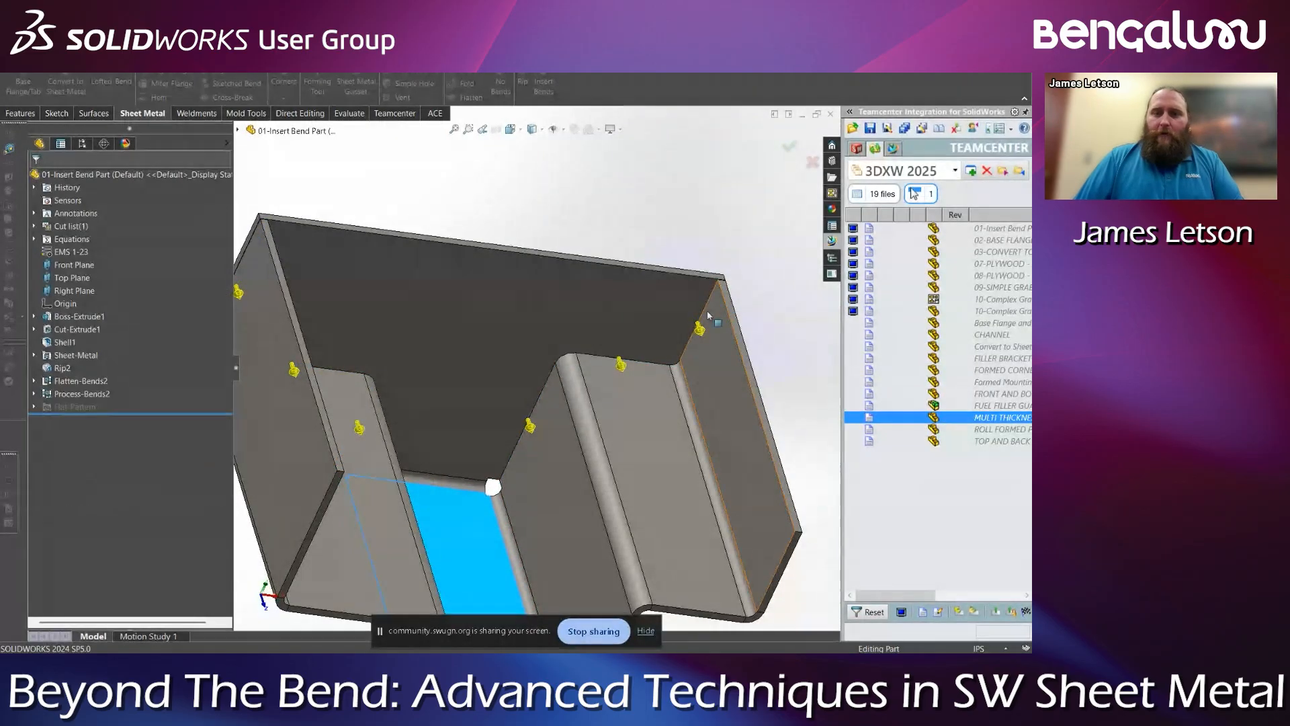
{"action": "scroll", "coordinate": [707, 311], "scroll_direction": "down", "scroll_amount": 6}
{"action": "scroll", "coordinate": [688, 314], "scroll_direction": "down", "scroll_amount": 2}
{"action": "middle_click_drag", "start_coordinate": [706, 286], "coordinate": [714, 320]}
{"action": "left_click_drag", "start_coordinate": [714, 320], "coordinate": [695, 364]}
{"action": "left_click", "coordinate": [597, 351]}
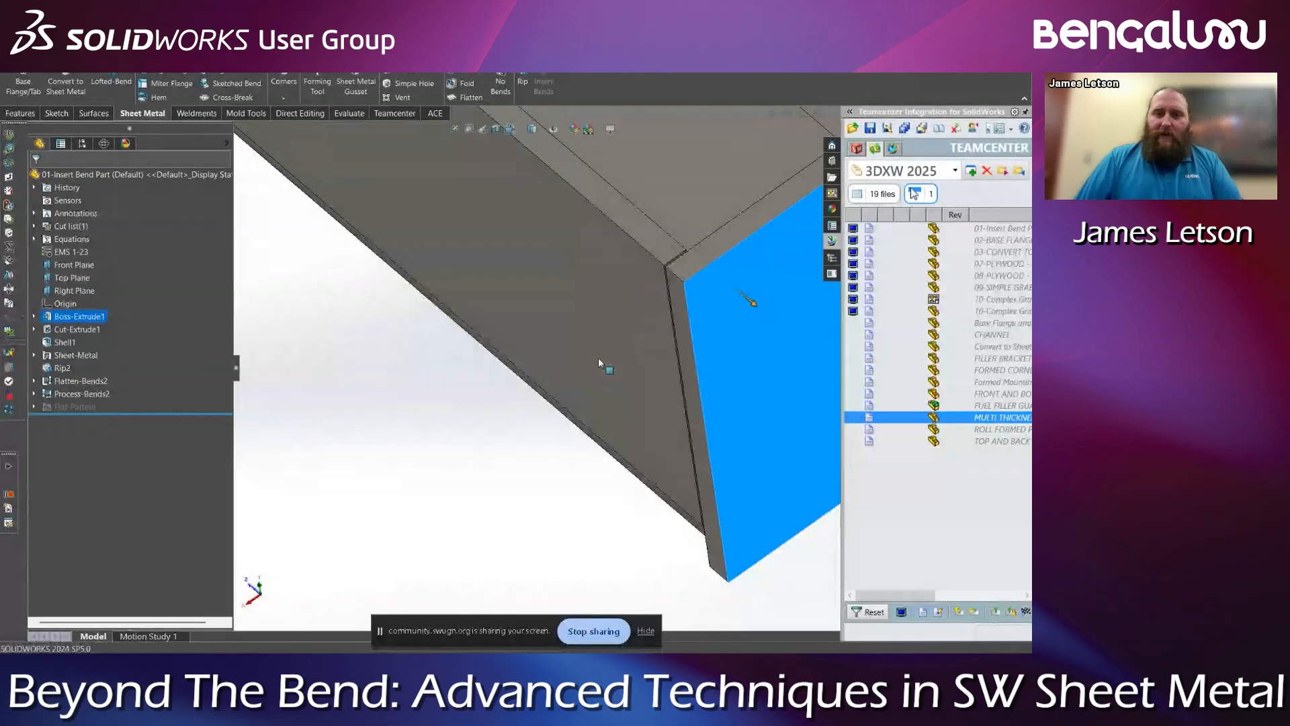
{"action": "scroll", "coordinate": [725, 380], "scroll_direction": "up", "scroll_amount": 5}
{"action": "middle_click_drag", "start_coordinate": [627, 362], "coordinate": [557, 309]}
{"action": "scroll", "coordinate": [582, 295], "scroll_direction": "down", "scroll_amount": 5}
{"action": "scroll", "coordinate": [557, 307], "scroll_direction": "down", "scroll_amount": 3}
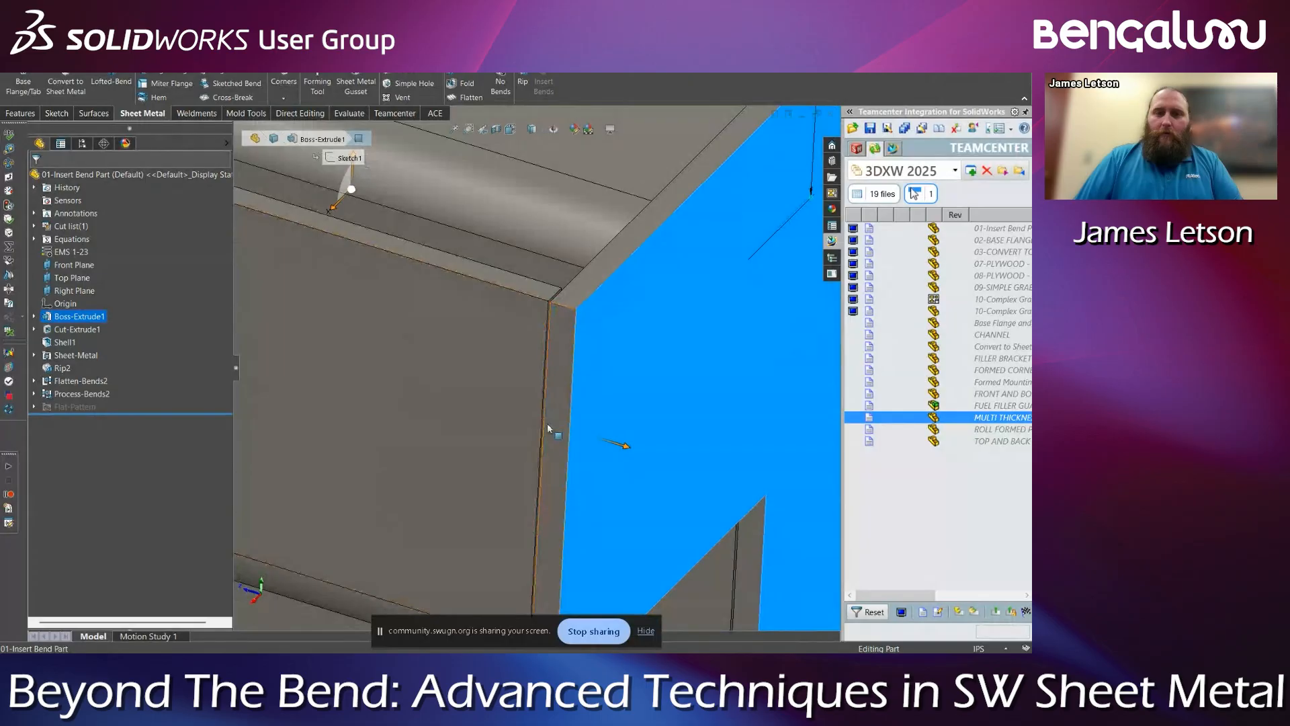
Inspect the side wall and the lower ripped edges from outside, clear the face selection, and return to the isometric view
{"action": "scroll", "coordinate": [484, 356], "scroll_direction": "up", "scroll_amount": 3}
{"action": "left_click", "coordinate": [454, 401]}
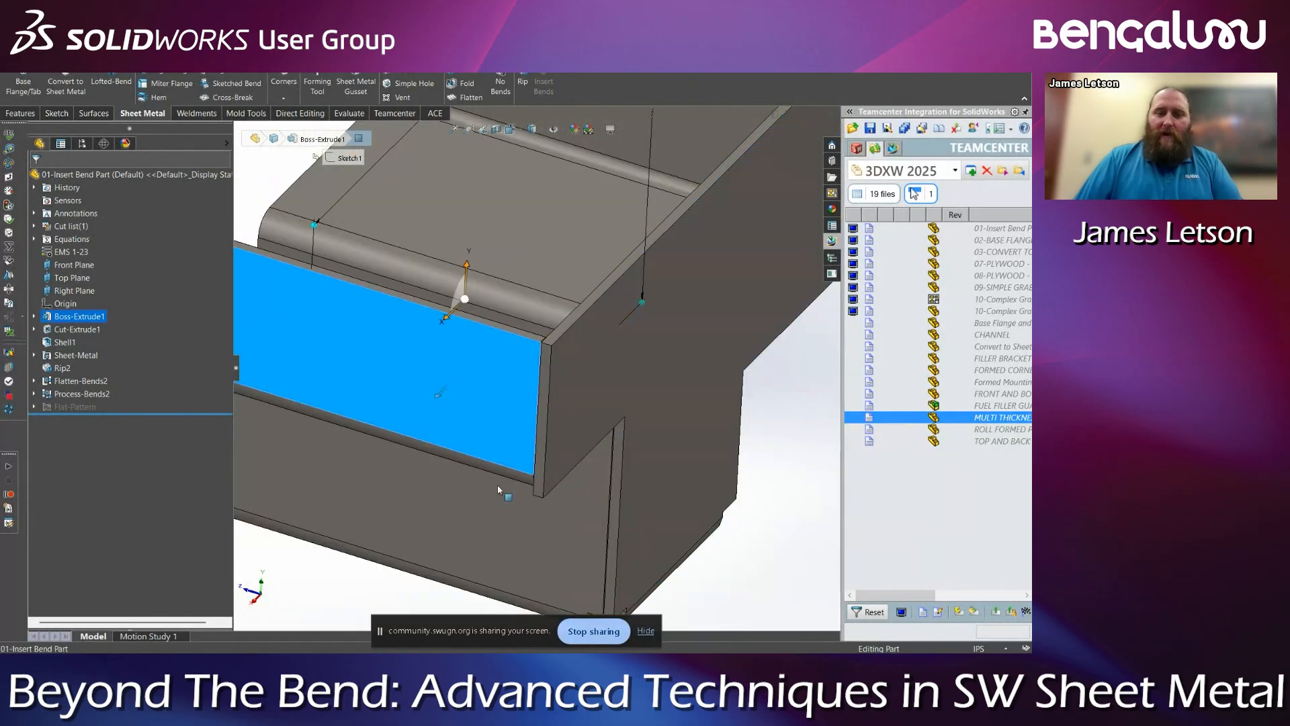
{"action": "left_click", "coordinate": [501, 484]}
{"action": "scroll", "coordinate": [518, 463], "scroll_direction": "up", "scroll_amount": 2}
{"action": "left_click", "coordinate": [682, 534]}
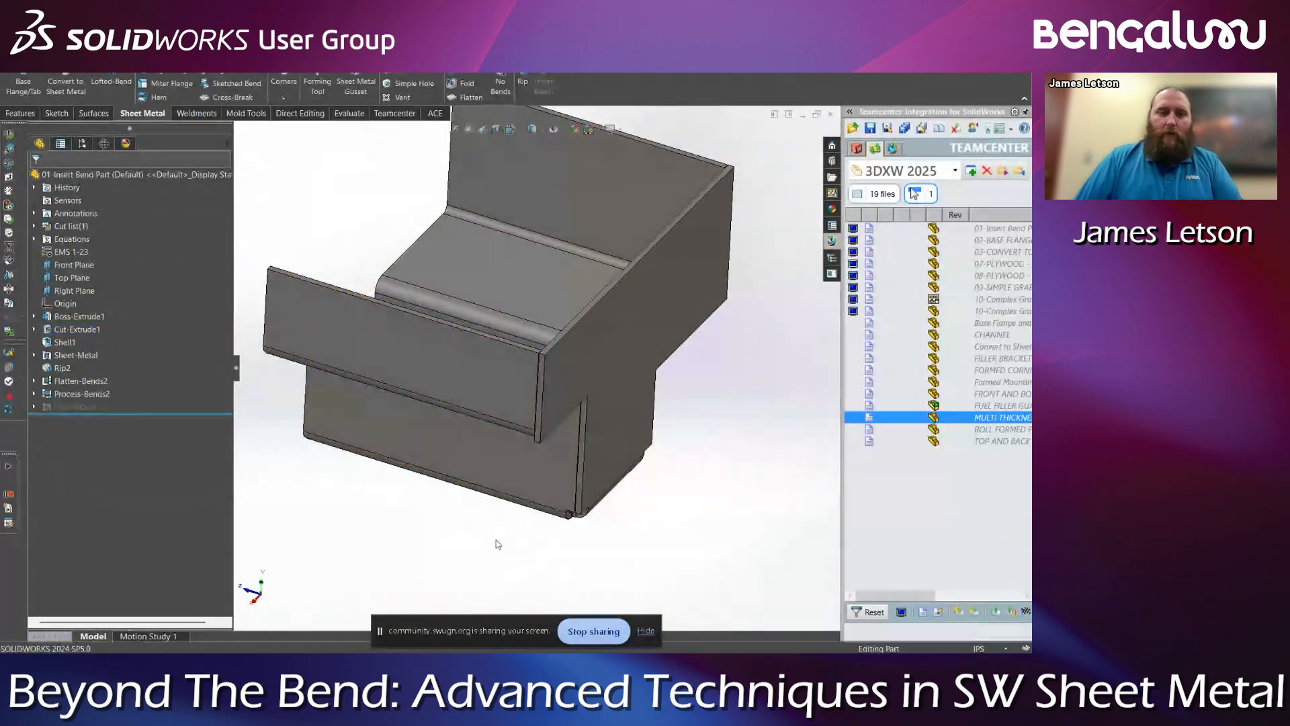
{"action": "key", "text": "ctrl+7"}
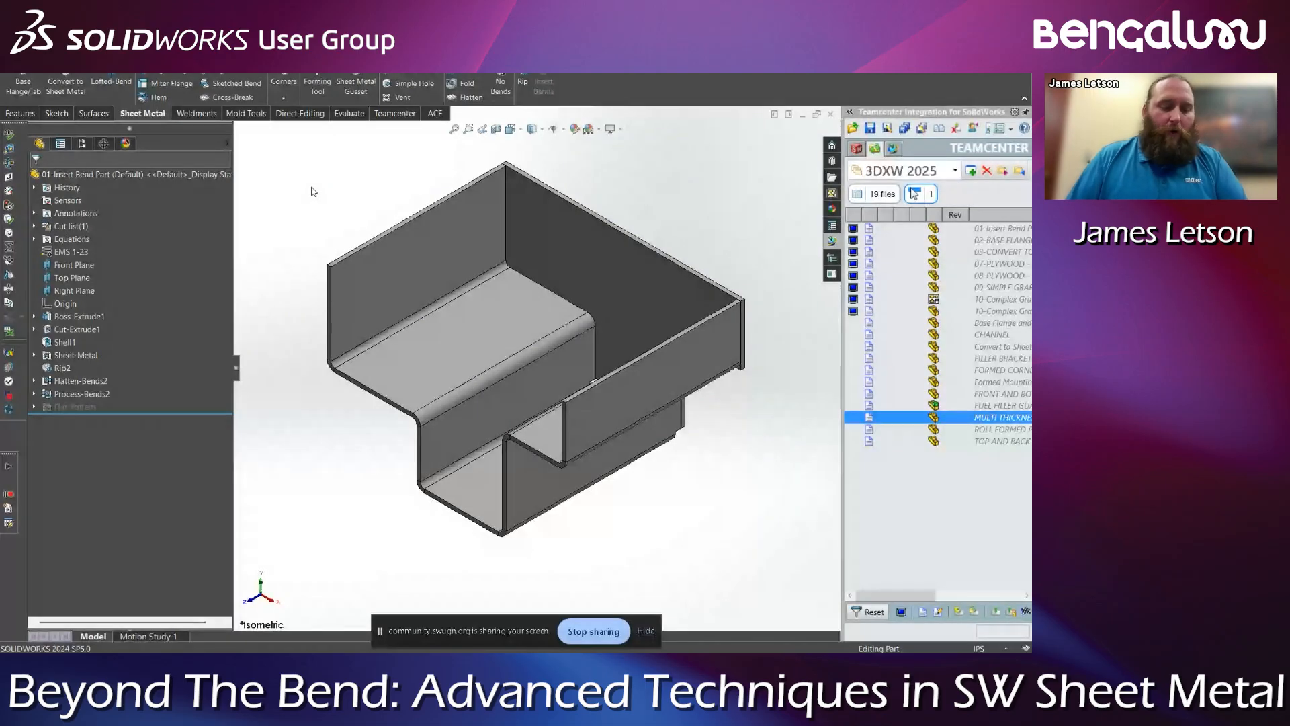
Switch to the PowerPoint slide show and advance to the Base Flange and Friends slide
{"action": "key", "text": "super+Tab"}
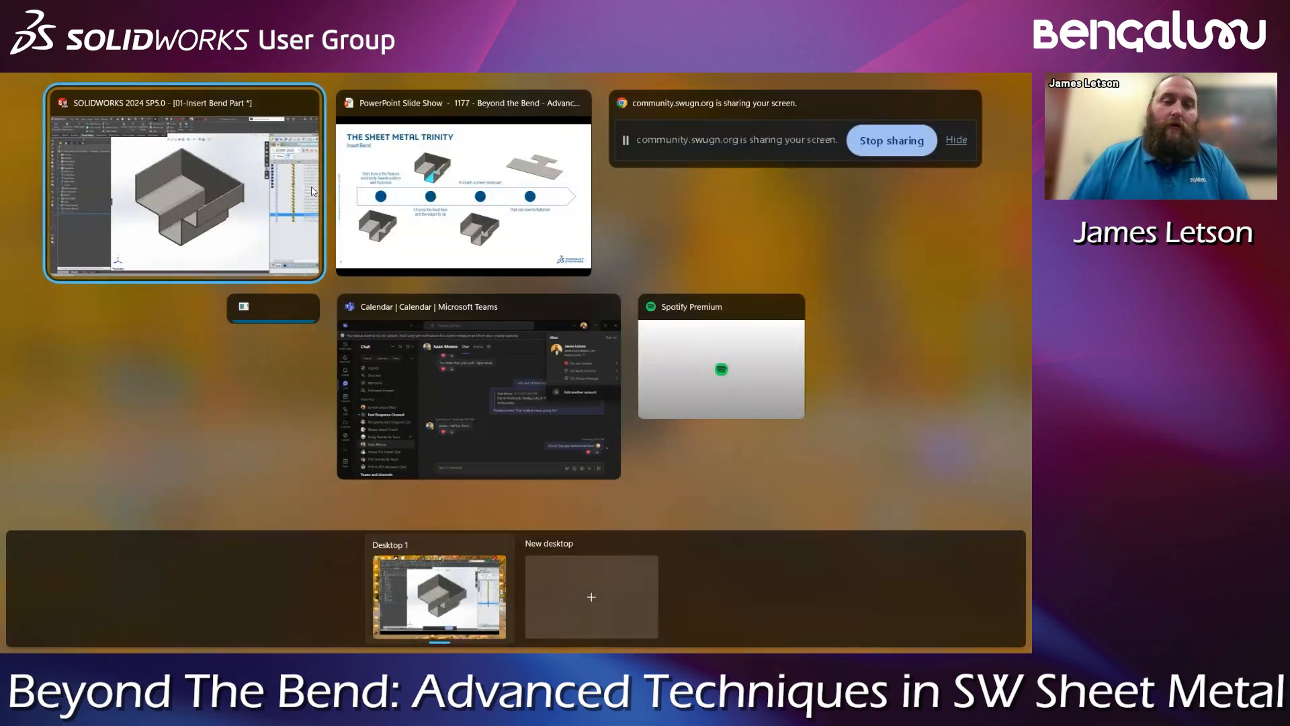
{"action": "left_click", "coordinate": [461, 193]}
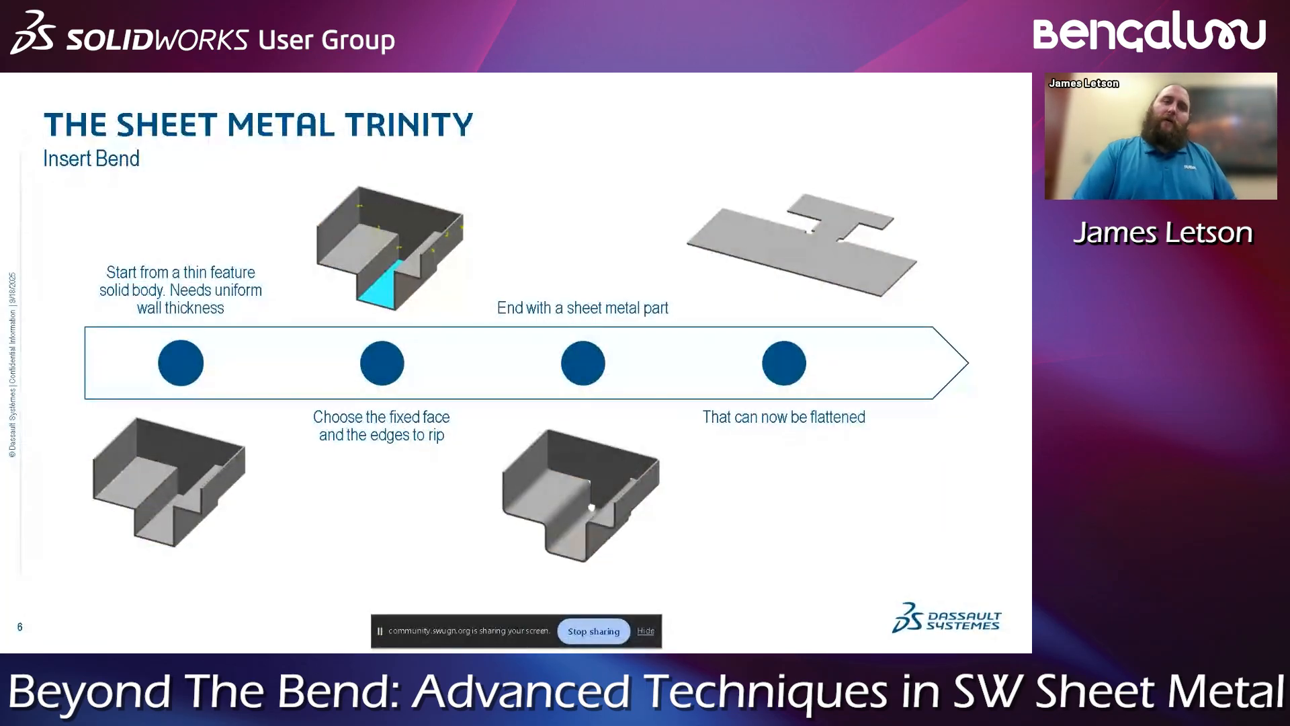
{"action": "key", "text": "Right"}
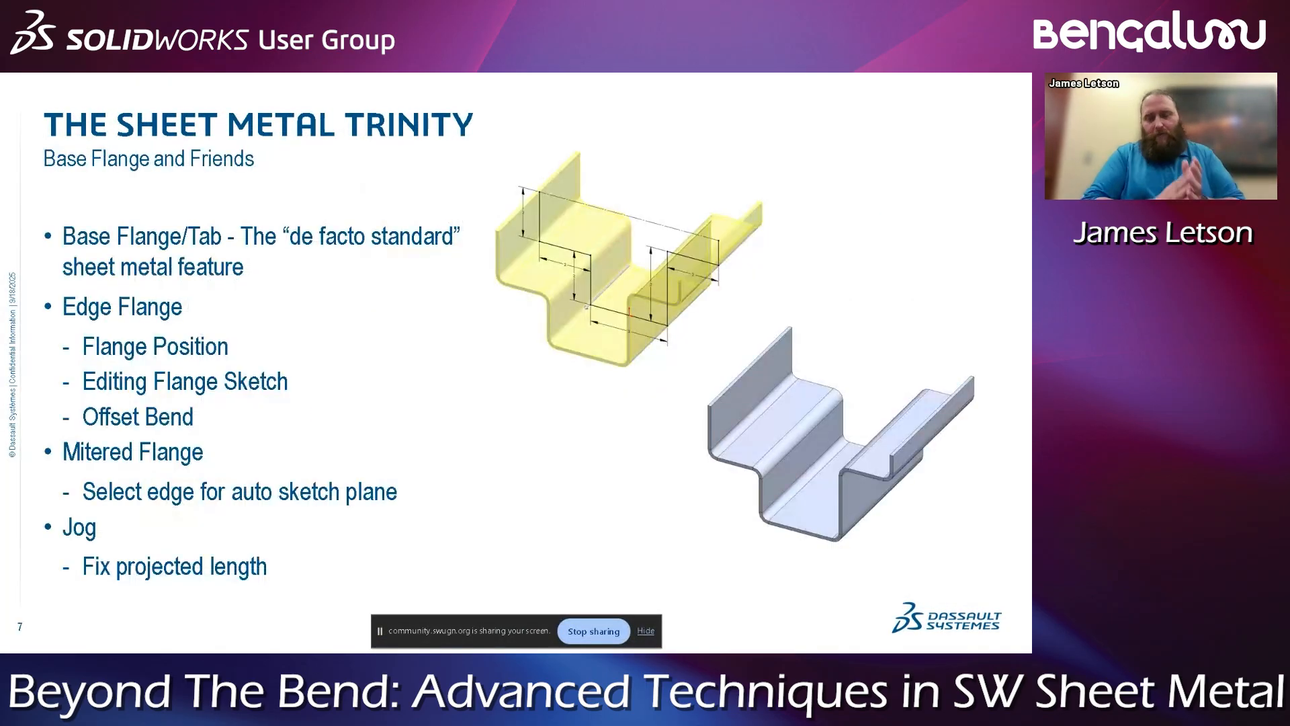
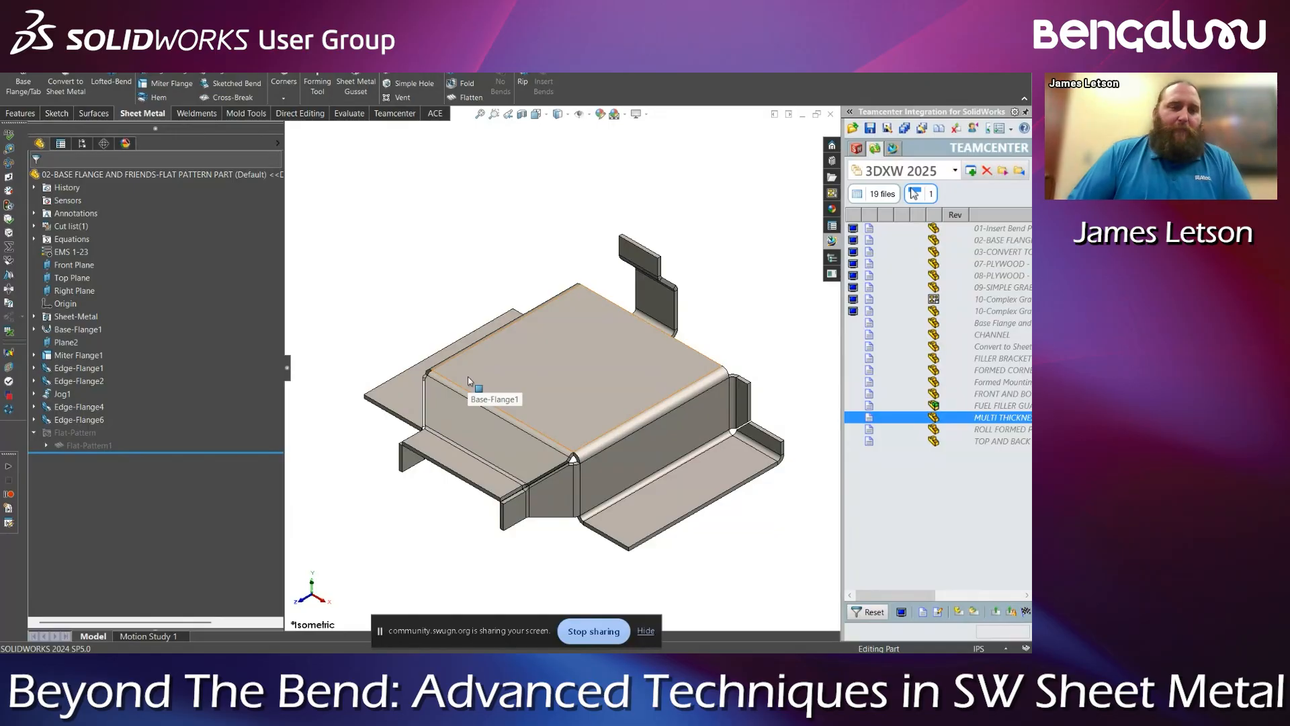
Roll the 02-BASE FLANGE AND FRIENDS part back to just after Base-Flange1
{"action": "middle_click_drag", "start_coordinate": [468, 376], "coordinate": [526, 503]}
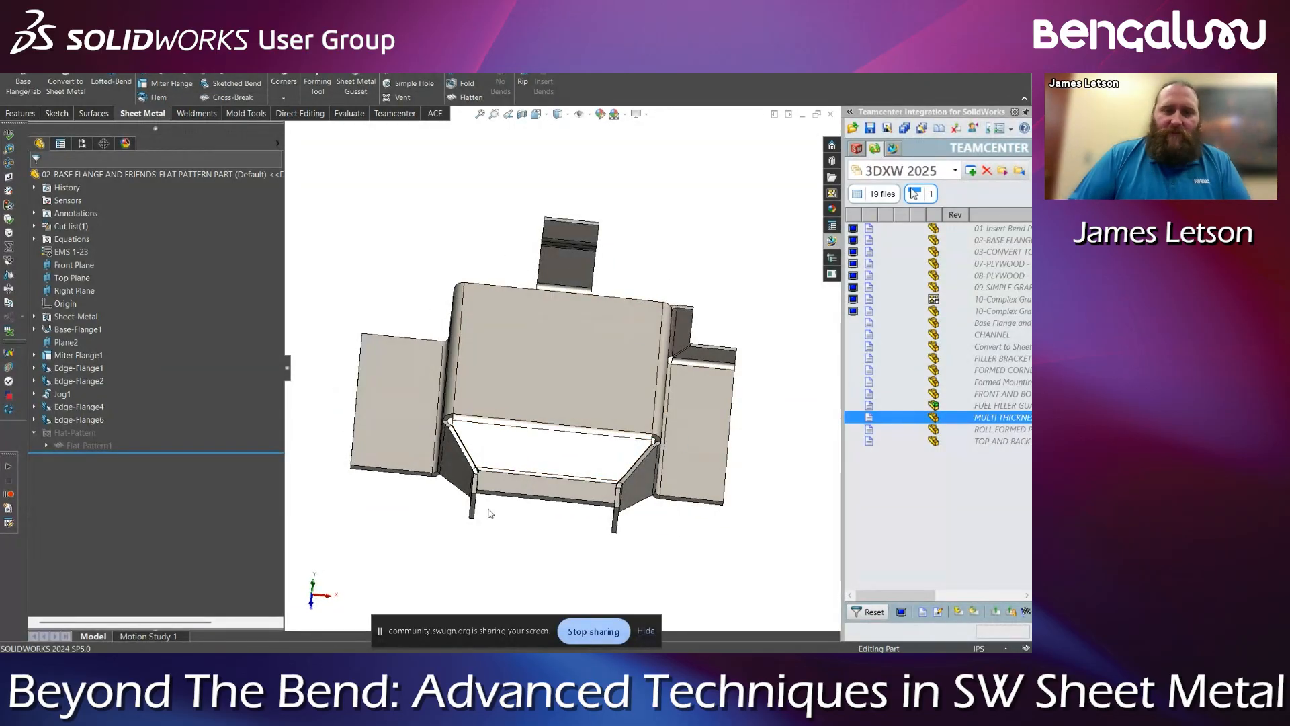
{"action": "middle_click_drag", "start_coordinate": [473, 450], "coordinate": [517, 457]}
{"action": "middle_click_drag", "start_coordinate": [577, 410], "coordinate": [598, 452]}
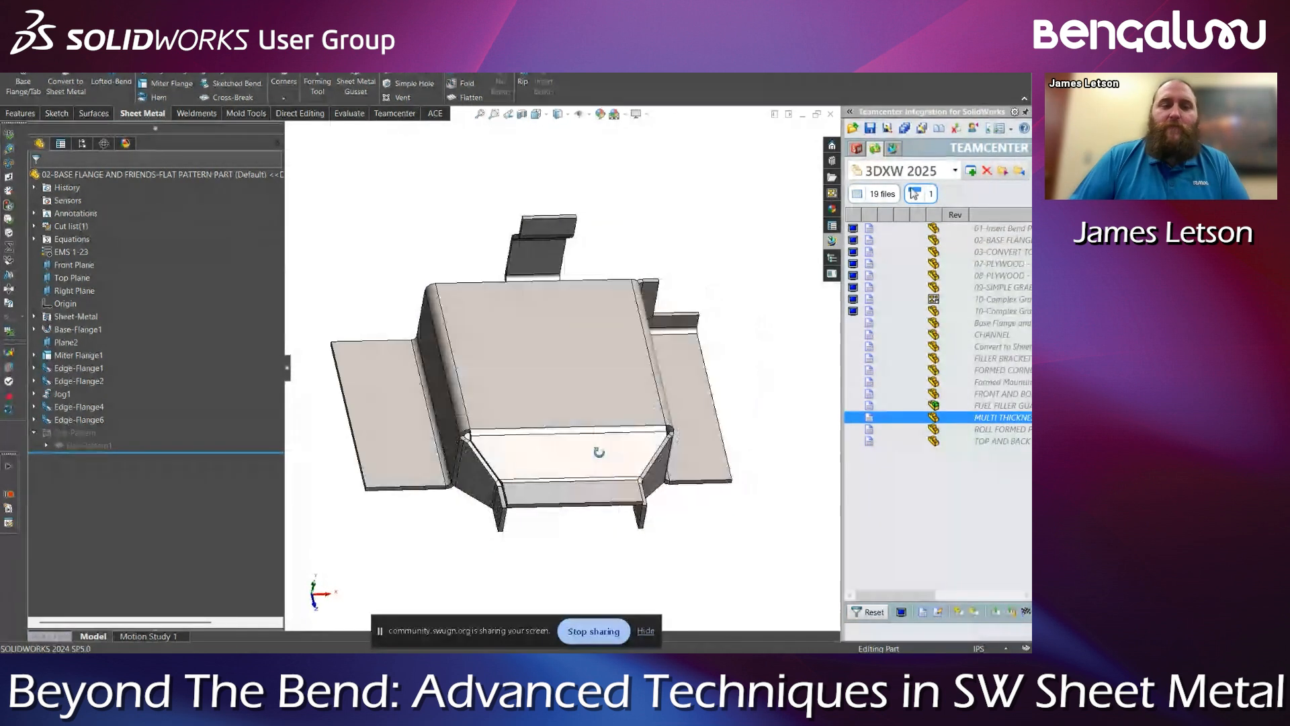
{"action": "left_click_drag", "start_coordinate": [156, 453], "coordinate": [155, 341]}
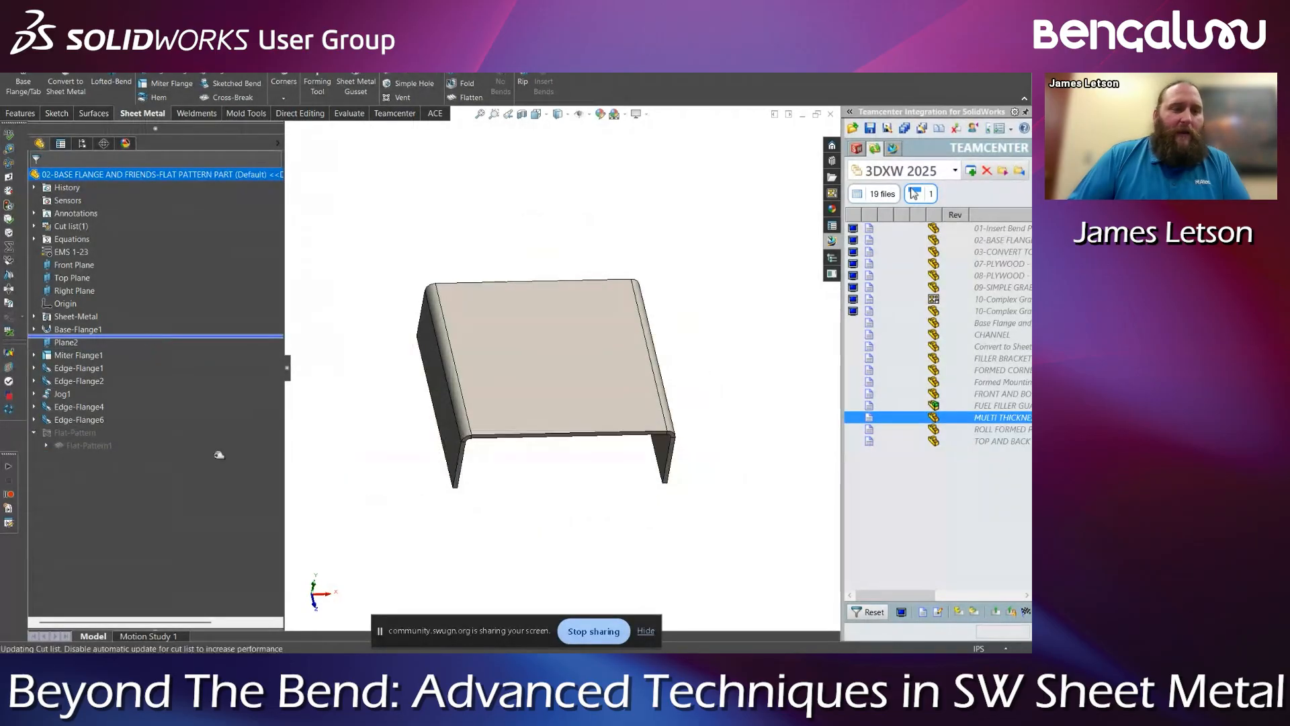
{"action": "middle_click_drag", "start_coordinate": [552, 492], "coordinate": [552, 436]}
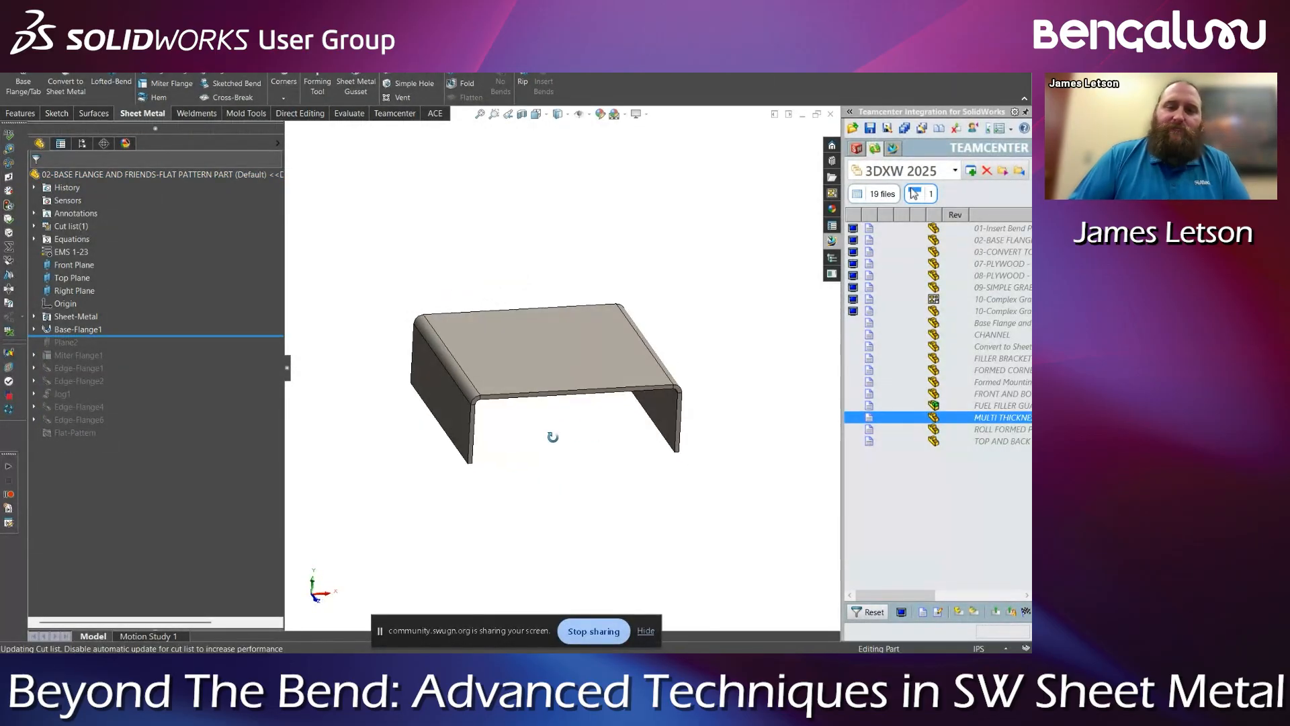
Open Base-Flange1's definition to review its direction and sheet metal parameters, and close it
{"action": "right_click", "coordinate": [87, 329]}
{"action": "left_click", "coordinate": [102, 294]}
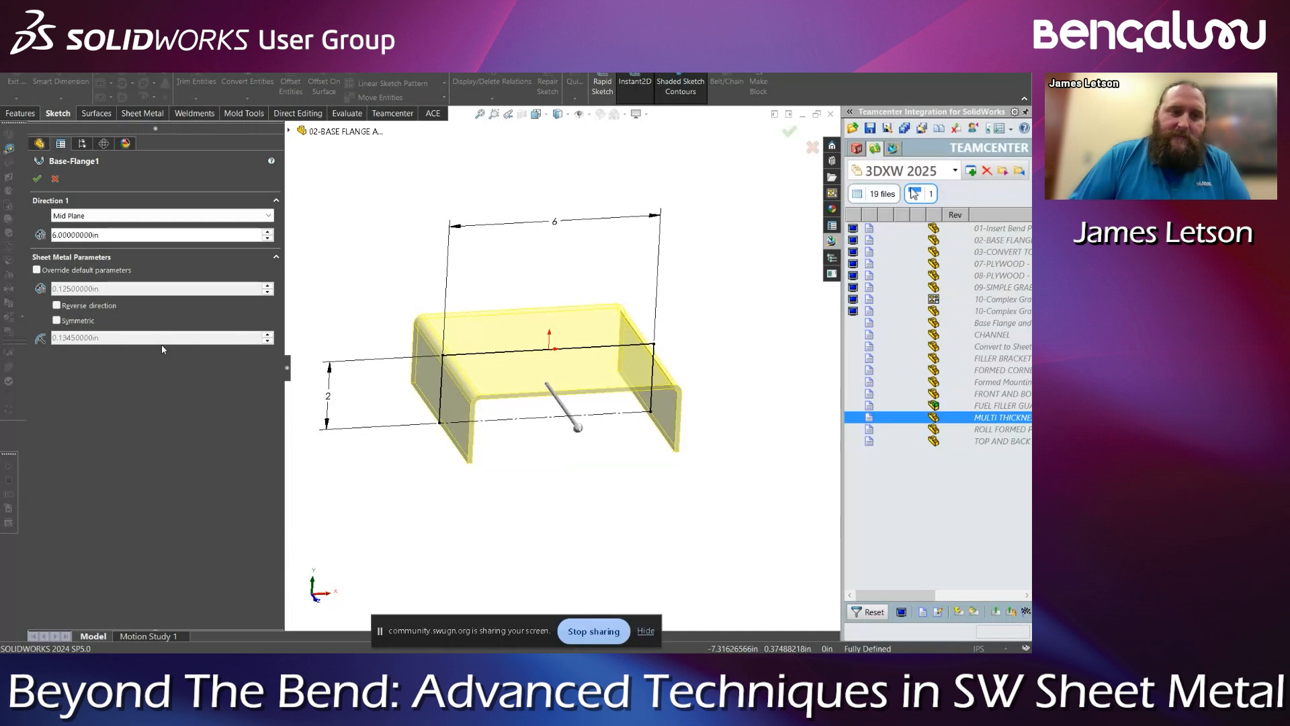
{"action": "left_click", "coordinate": [37, 178]}
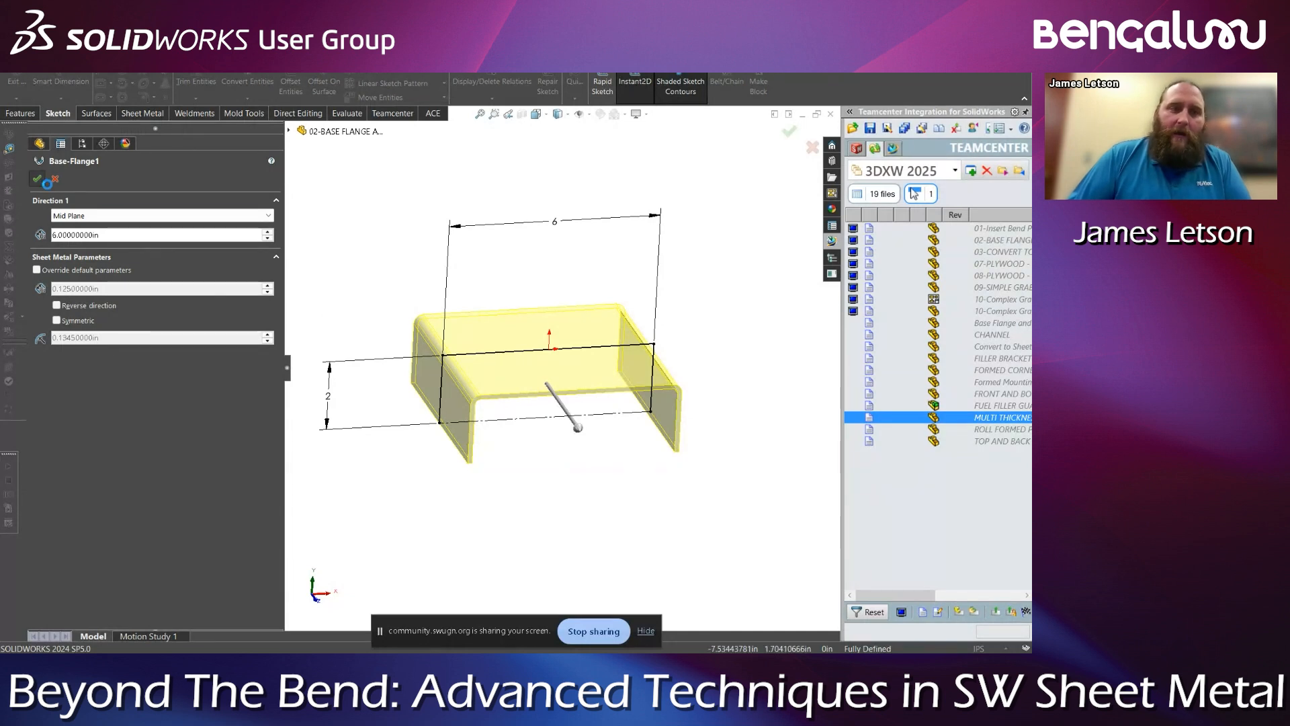
Open the Sheet-Metal feature's definition to review its gauge, bend allowance and auto relief settings, and close it
{"action": "left_click", "coordinate": [75, 251]}
{"action": "right_click", "coordinate": [70, 318]}
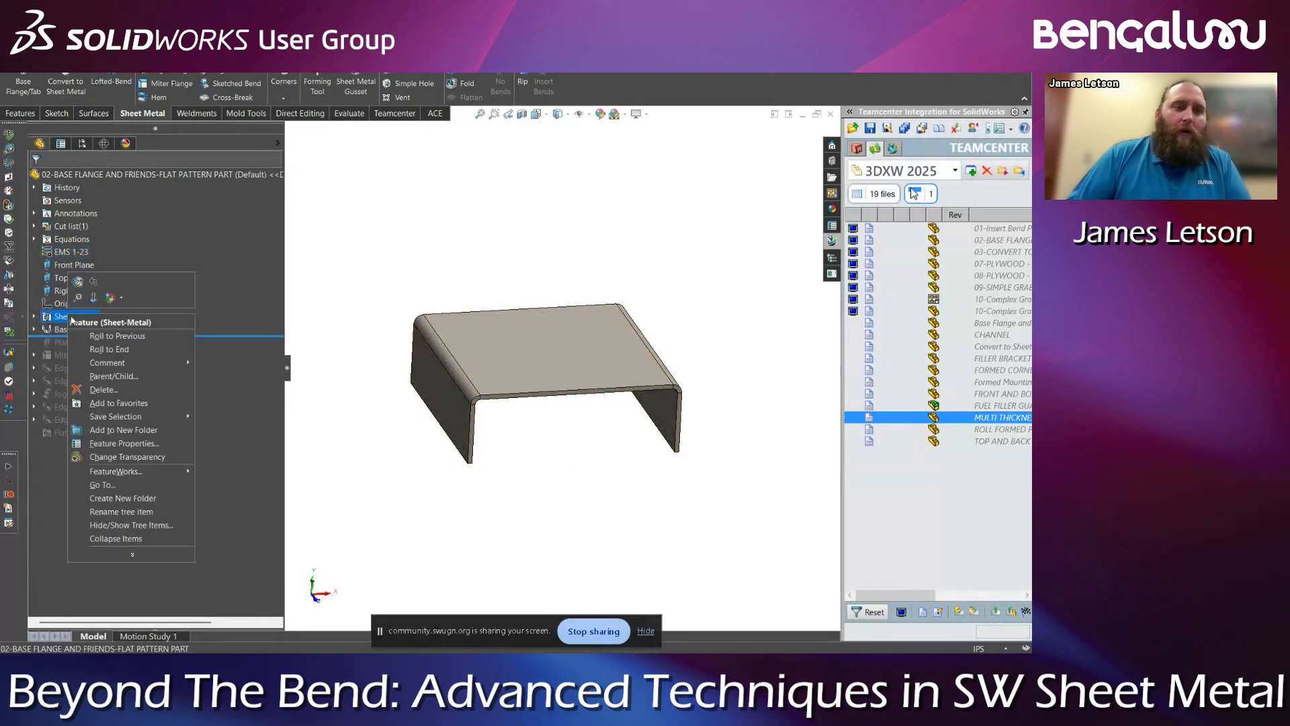
{"action": "left_click", "coordinate": [78, 281]}
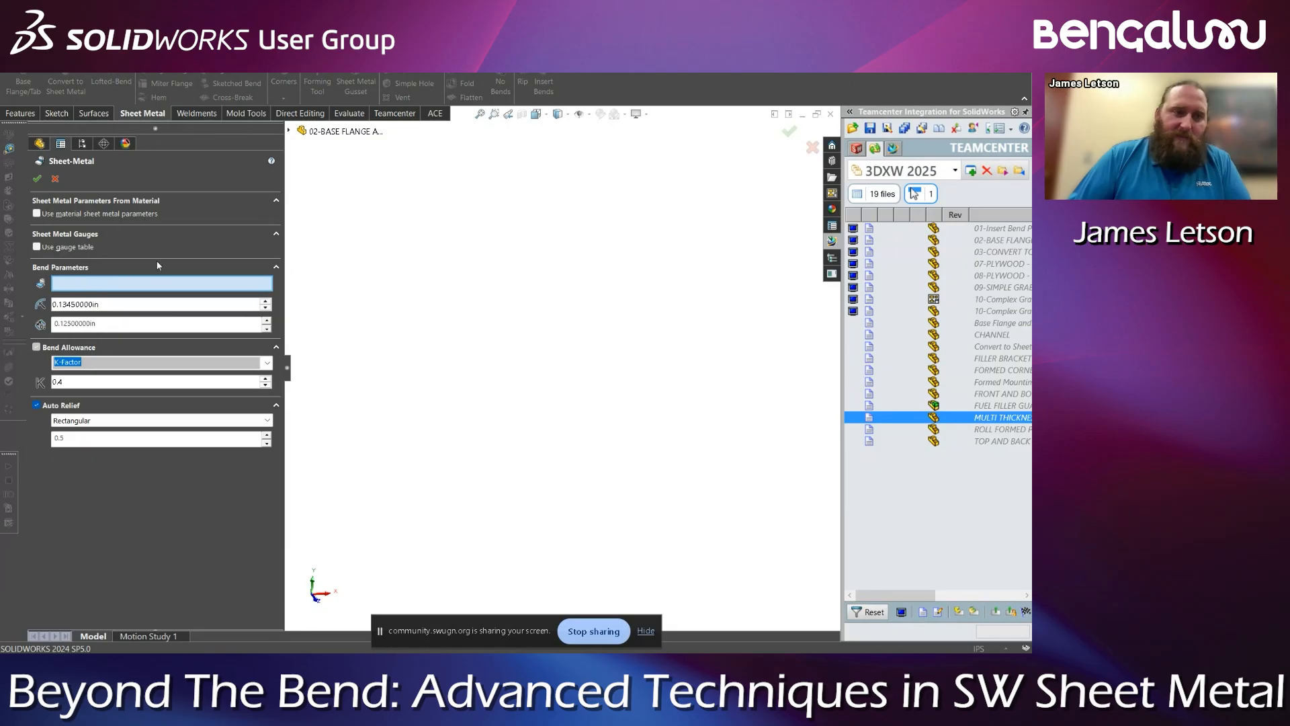
{"action": "left_click", "coordinate": [39, 180]}
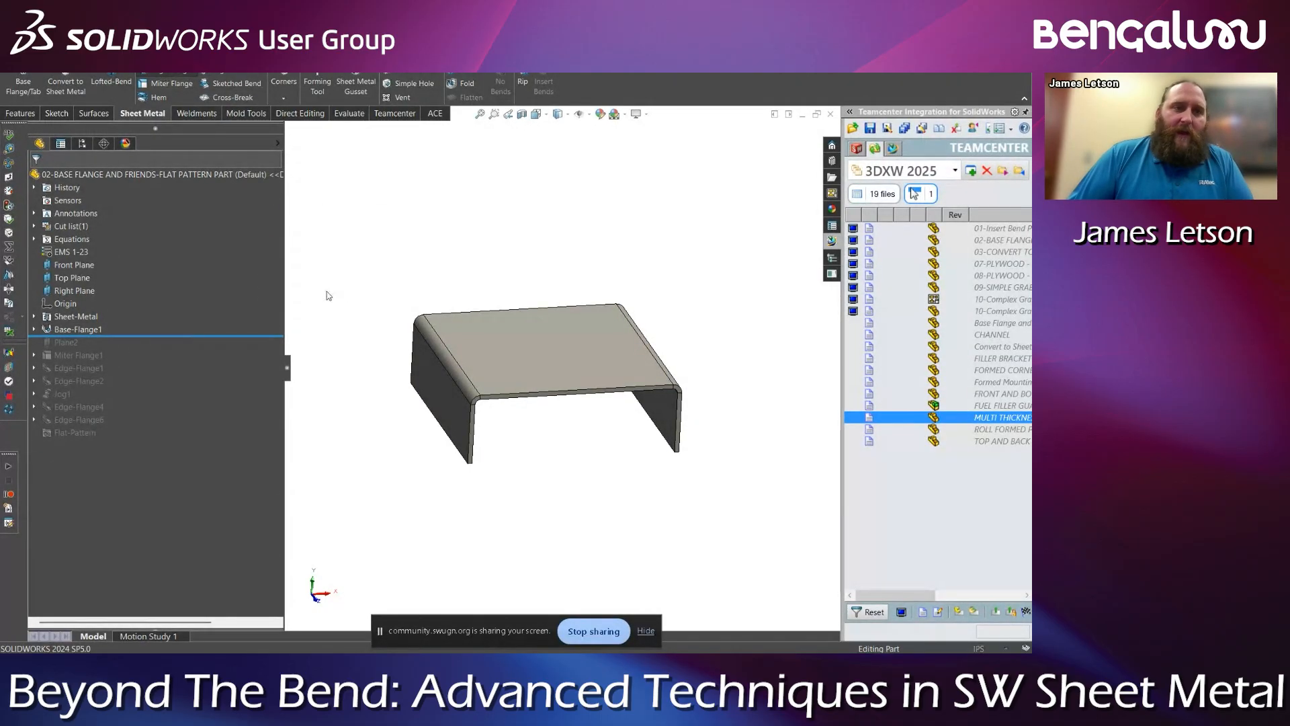
Preview a 90-degree blind edge flange on the left wall's lower outer edge and view it from the front
{"action": "middle_click_drag", "start_coordinate": [366, 370], "coordinate": [364, 398]}
{"action": "left_click", "coordinate": [438, 428]}
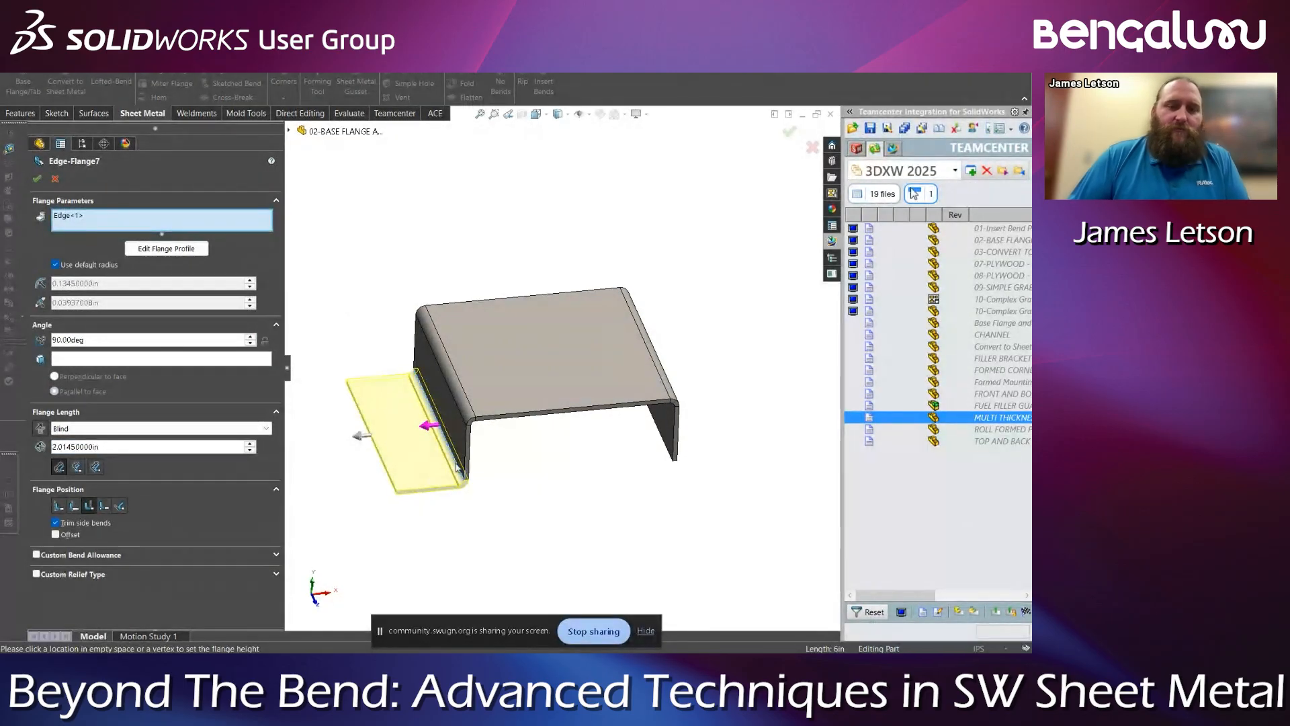
{"action": "middle_click_drag", "start_coordinate": [365, 494], "coordinate": [332, 420]}
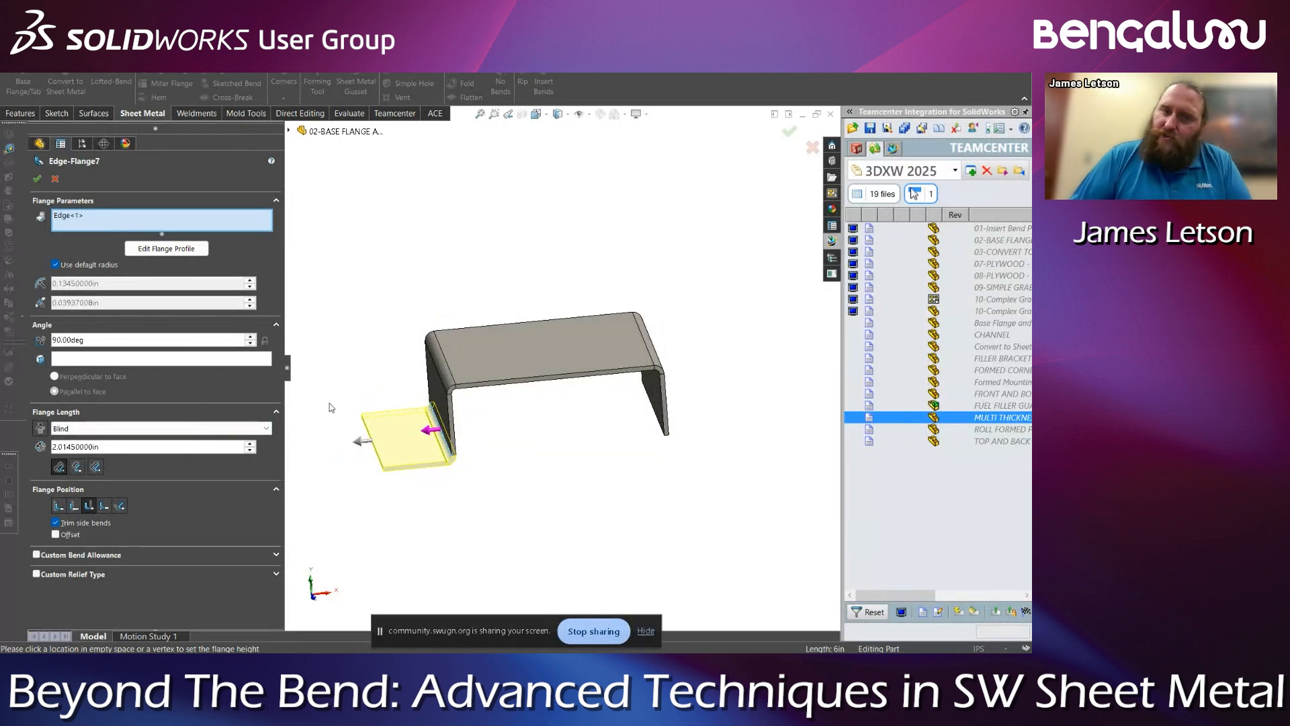
{"action": "key", "text": "space"}
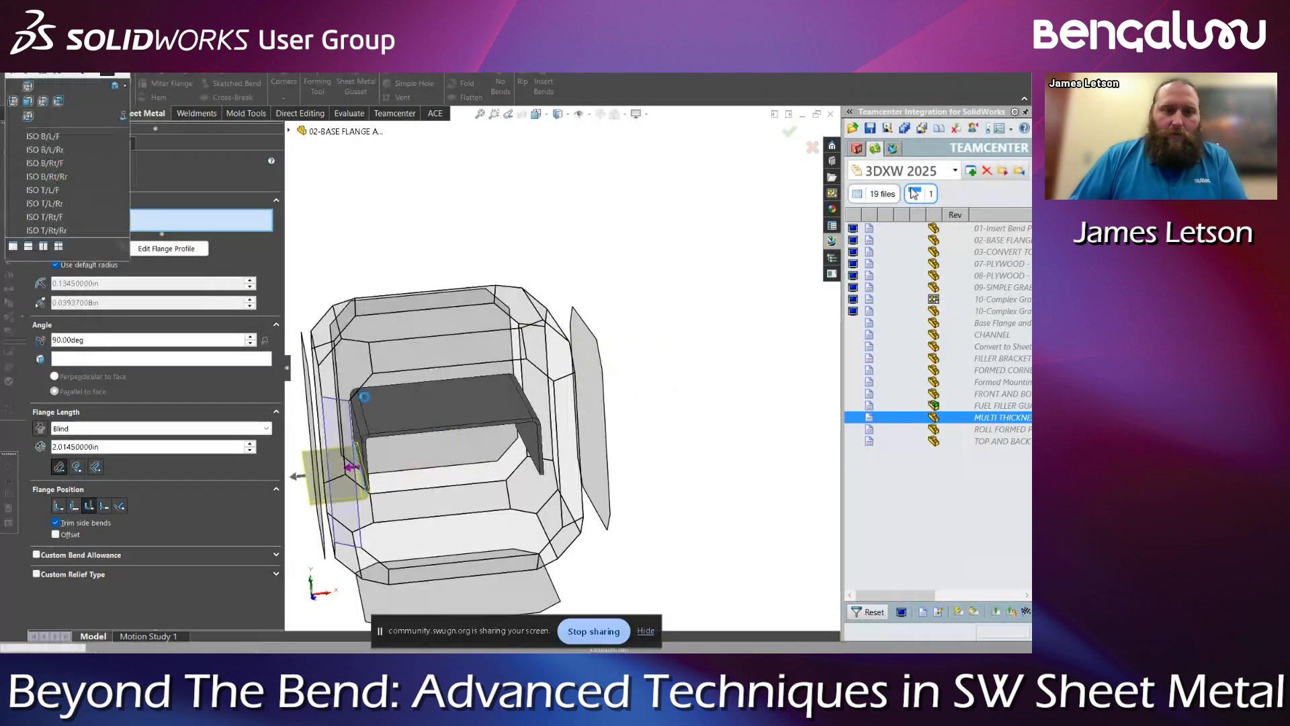
{"action": "left_click", "coordinate": [488, 527]}
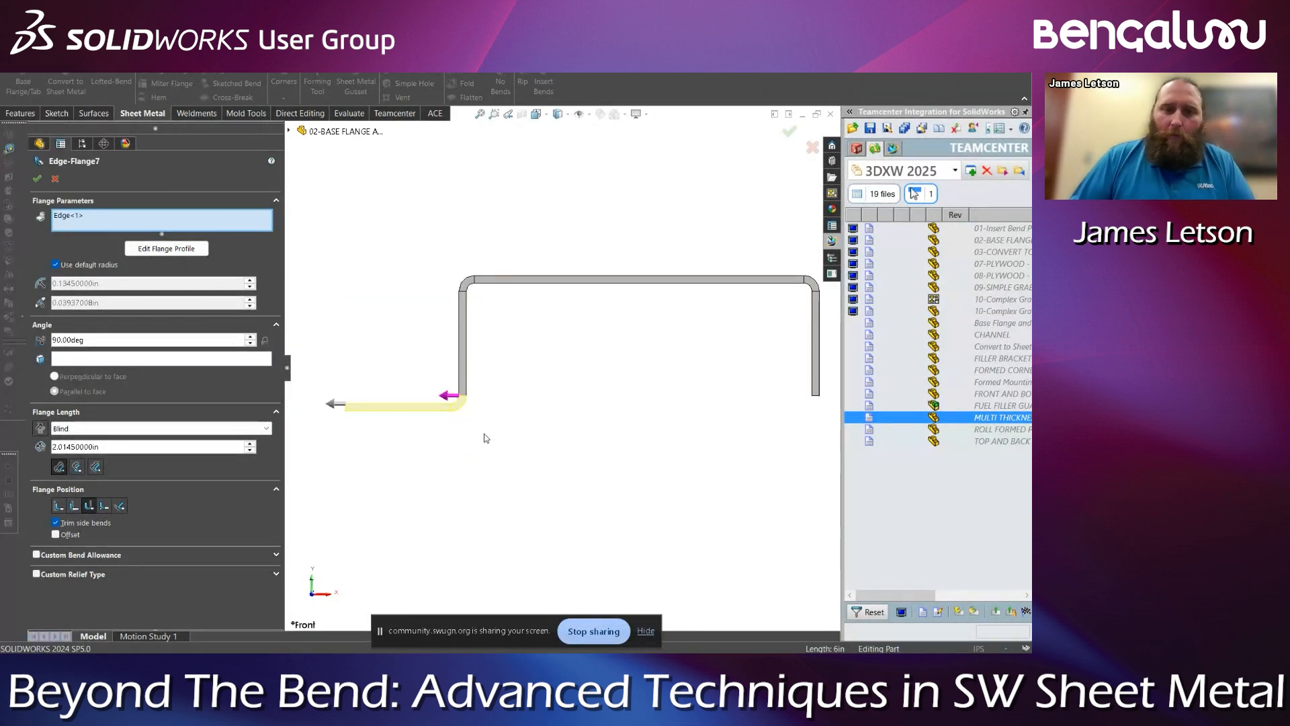
Examine the previewed flange's profile and the flange position options up close, and cancel the edge flange
{"action": "scroll", "coordinate": [423, 429], "scroll_direction": "down", "scroll_amount": 2}
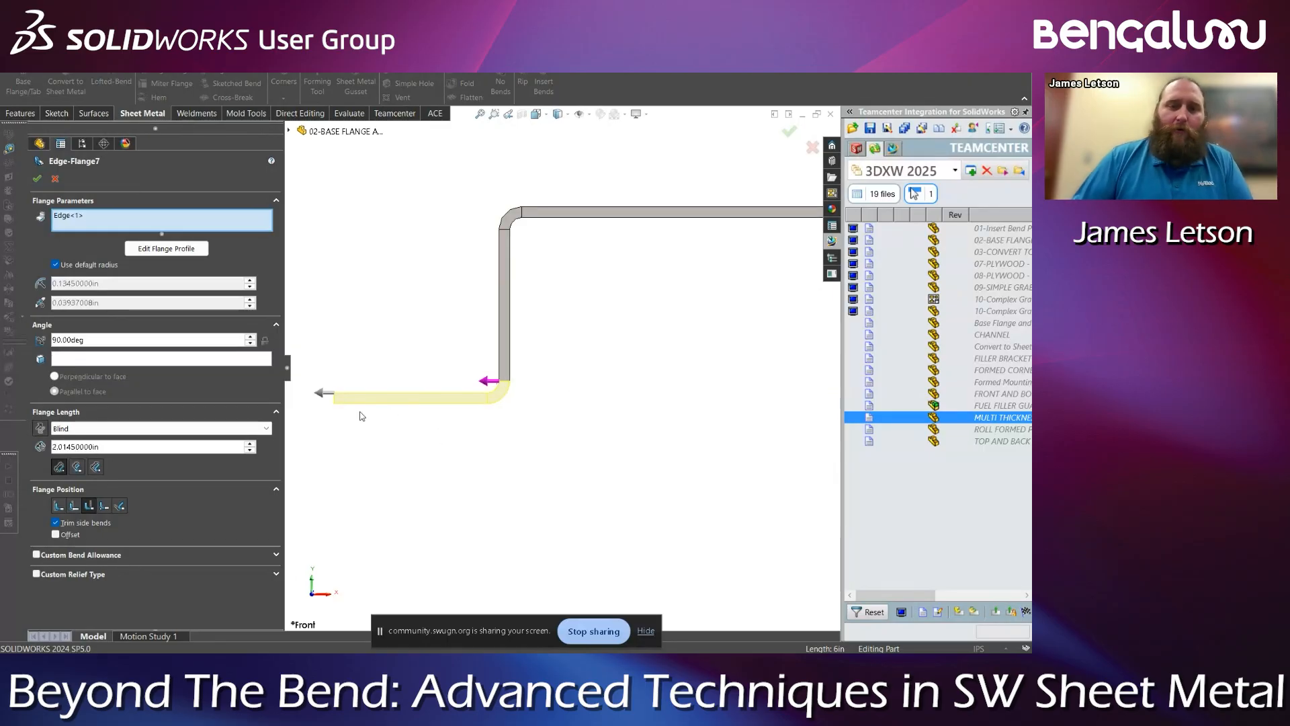
{"action": "scroll", "coordinate": [366, 404], "scroll_direction": "down", "scroll_amount": 2}
{"action": "scroll", "coordinate": [376, 391], "scroll_direction": "down", "scroll_amount": 2}
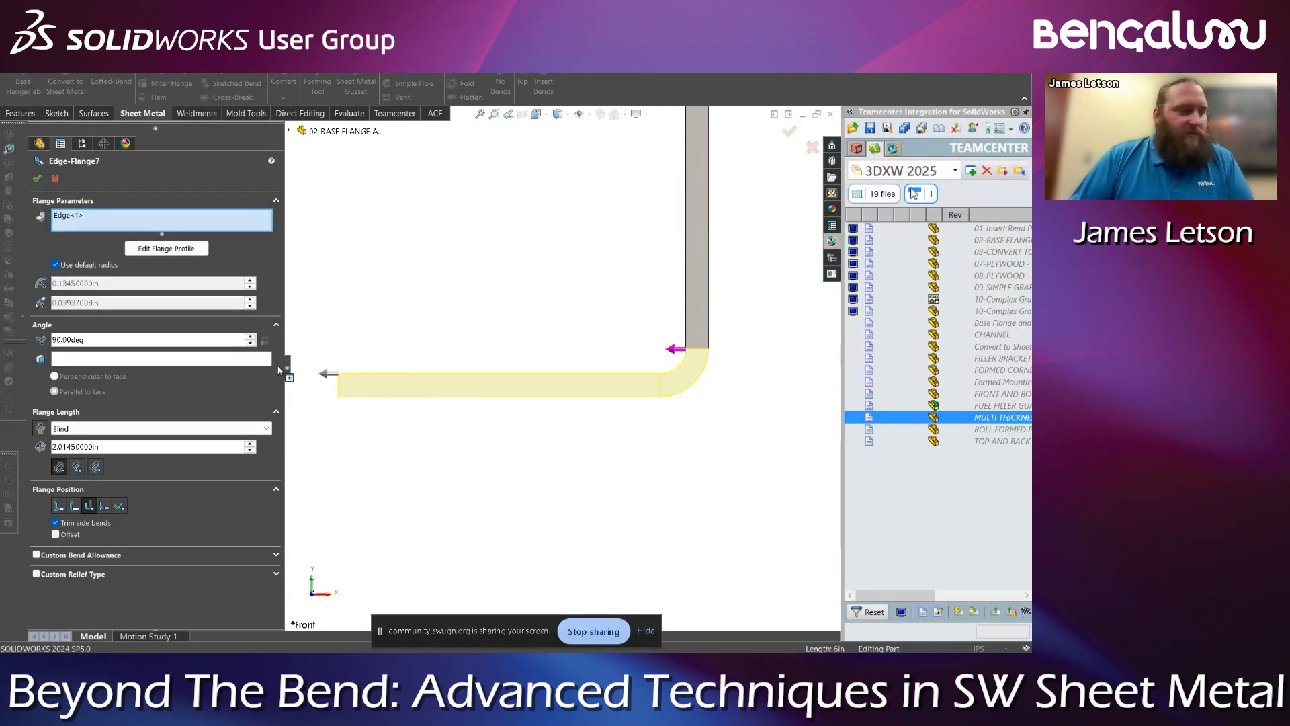
{"action": "left_click_drag", "start_coordinate": [278, 369], "coordinate": [267, 368]}
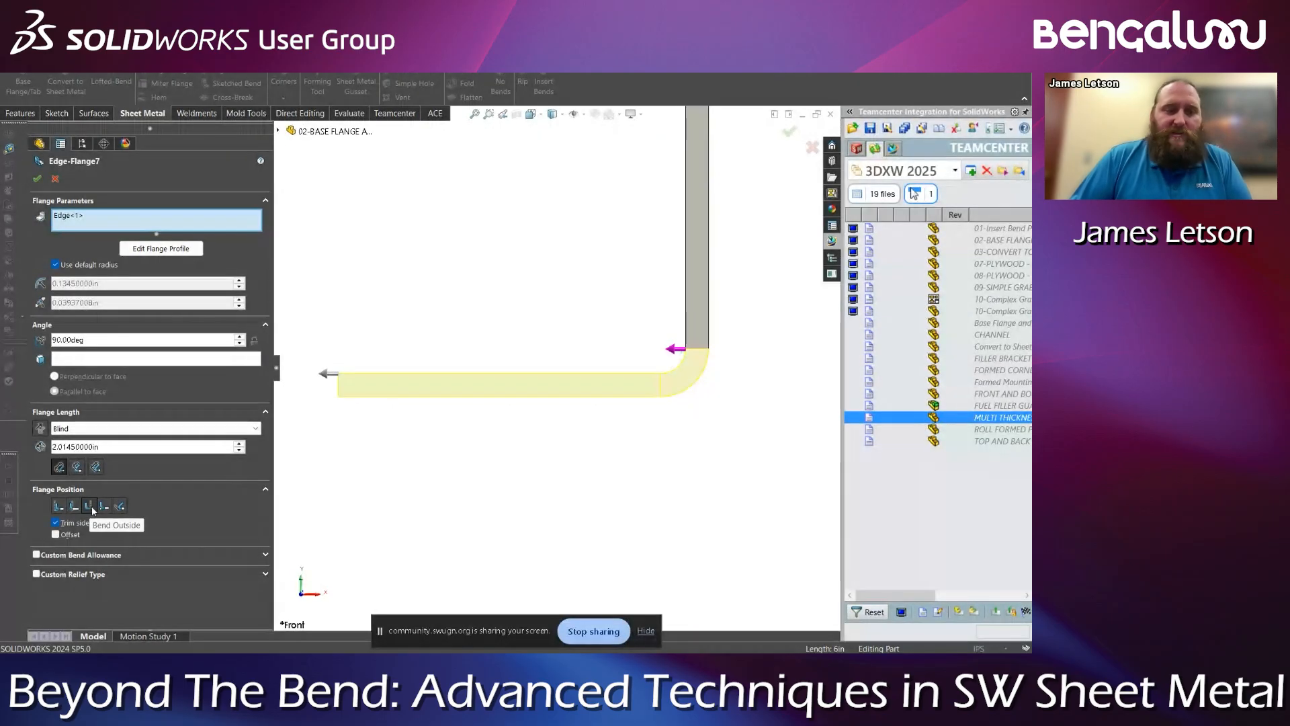
{"action": "scroll", "coordinate": [635, 387], "scroll_direction": "up", "scroll_amount": 4}
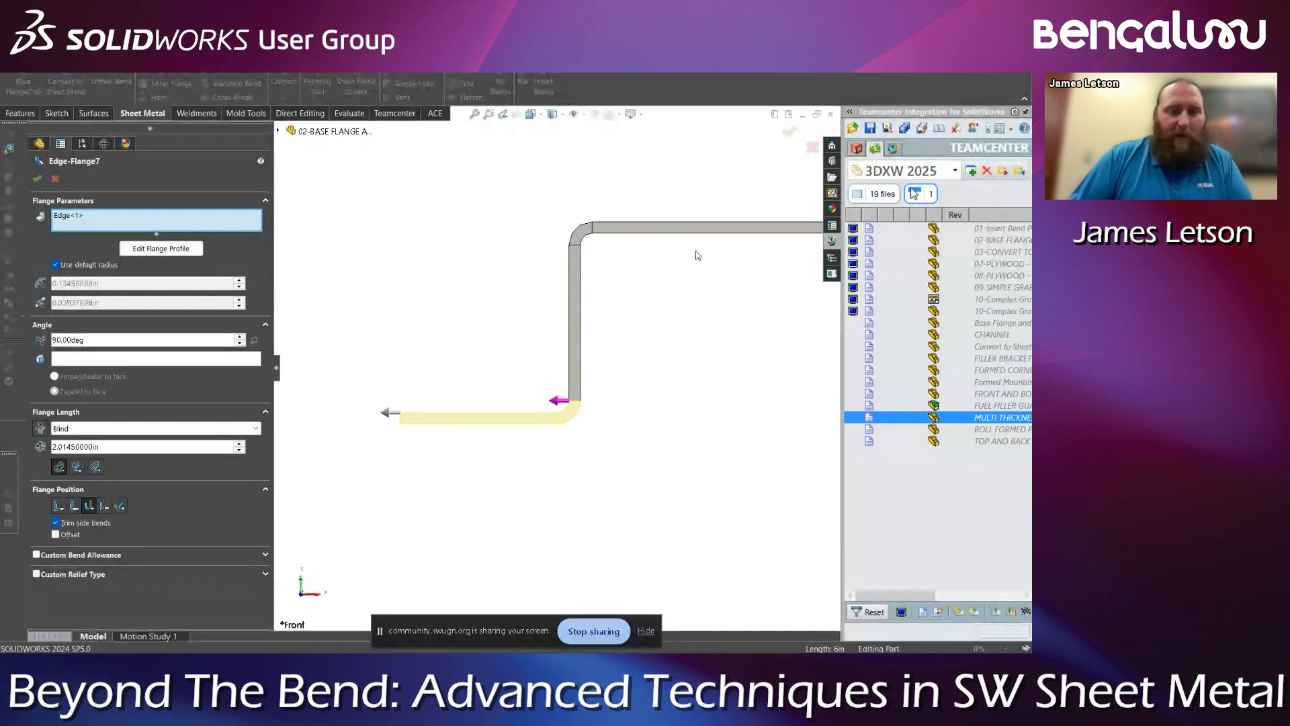
{"action": "left_click", "coordinate": [60, 178]}
Show the base flange's sketch dimensions, select the leg height dimension, and clear the selection
{"action": "mouse_move", "coordinate": [574, 303]}
{"action": "middle_mouse_down"}
{"action": "mouse_move", "coordinate": [622, 333]}
{"action": "mouse_move", "coordinate": [537, 326]}
{"action": "middle_mouse_up"}
{"action": "left_click", "coordinate": [514, 272]}
{"action": "scroll", "coordinate": [537, 326], "scroll_direction": "up", "scroll_amount": 2}
{"action": "left_click", "coordinate": [375, 307]}
{"action": "middle_click_drag", "start_coordinate": [436, 388], "coordinate": [518, 436]}
{"action": "scroll", "coordinate": [478, 383], "scroll_direction": "up", "scroll_amount": 3}
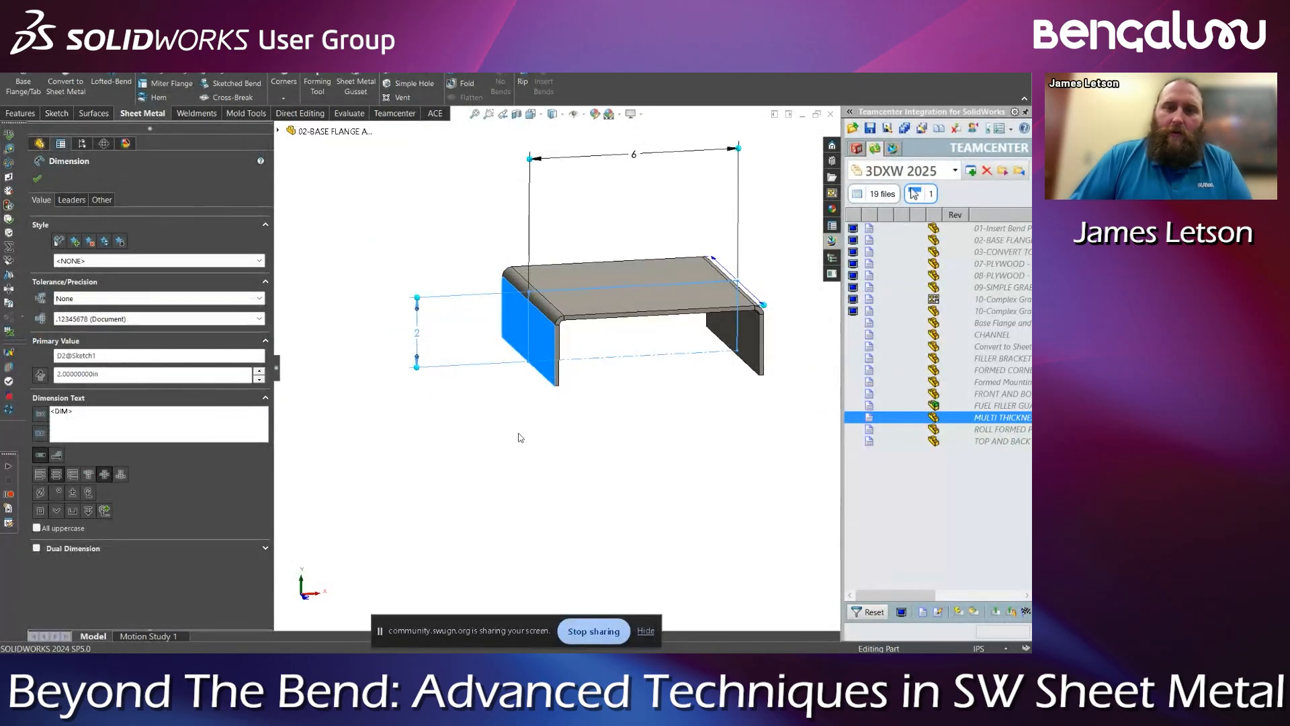
{"action": "left_click", "coordinate": [518, 436]}
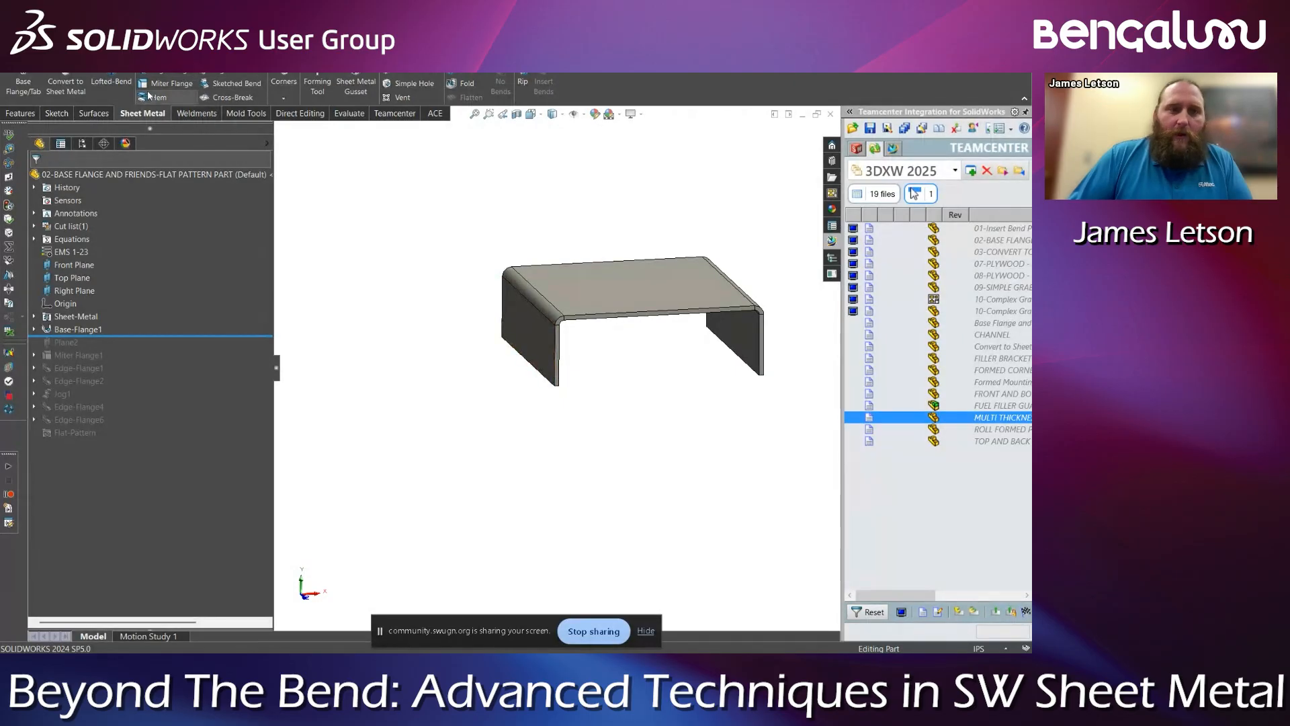
Create a 90-degree blind edge flange about 1.37 in long on the left wall's lower outer edge, using the Bend Outside position
{"action": "left_click", "coordinate": [160, 74]}
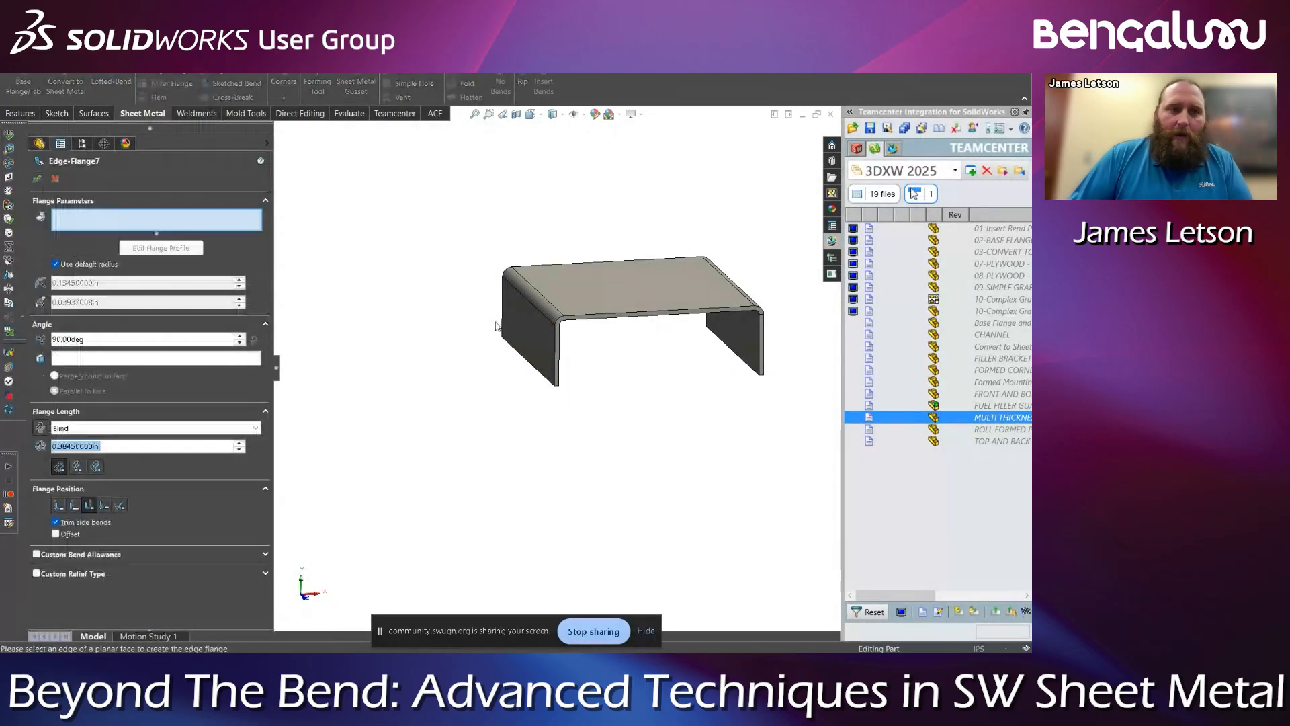
{"action": "left_click", "coordinate": [531, 363]}
{"action": "left_click", "coordinate": [472, 368]}
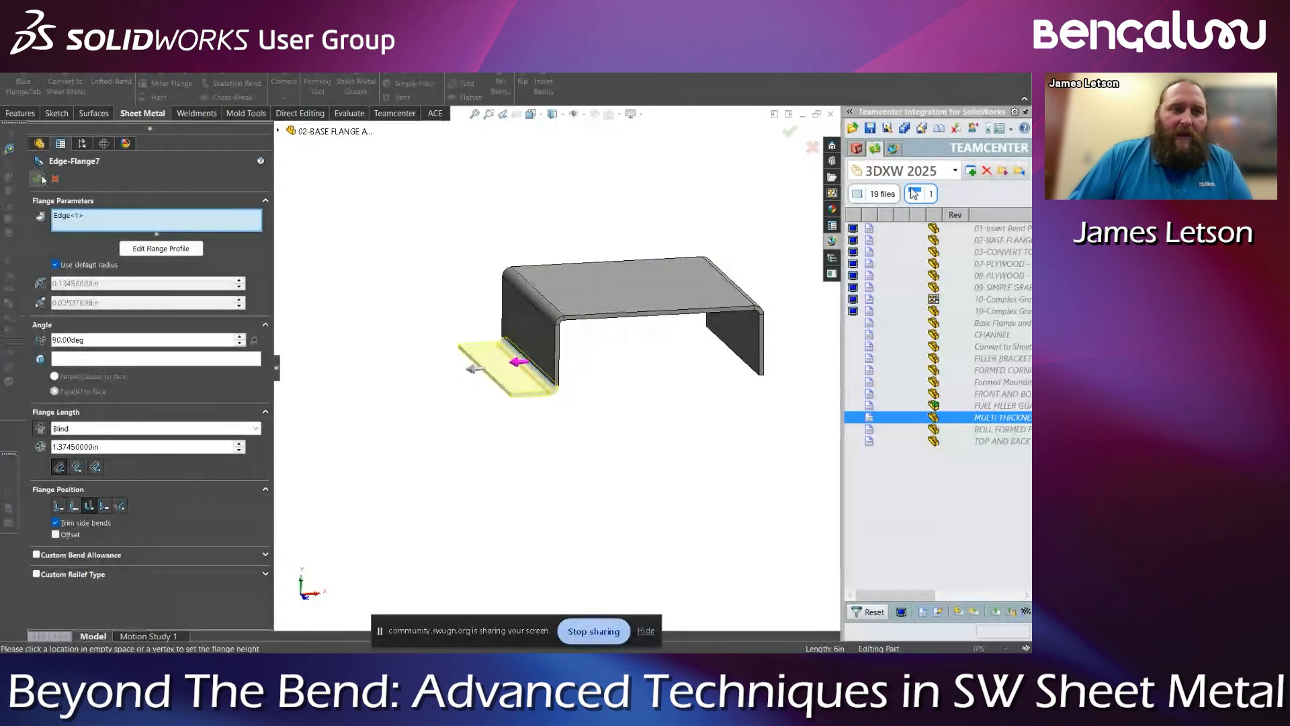
Inspect the new edge flange's bend up close, checking its inner arc edge and the short edge where the bend meets the flange
{"action": "scroll", "coordinate": [542, 349], "scroll_direction": "down", "scroll_amount": 5}
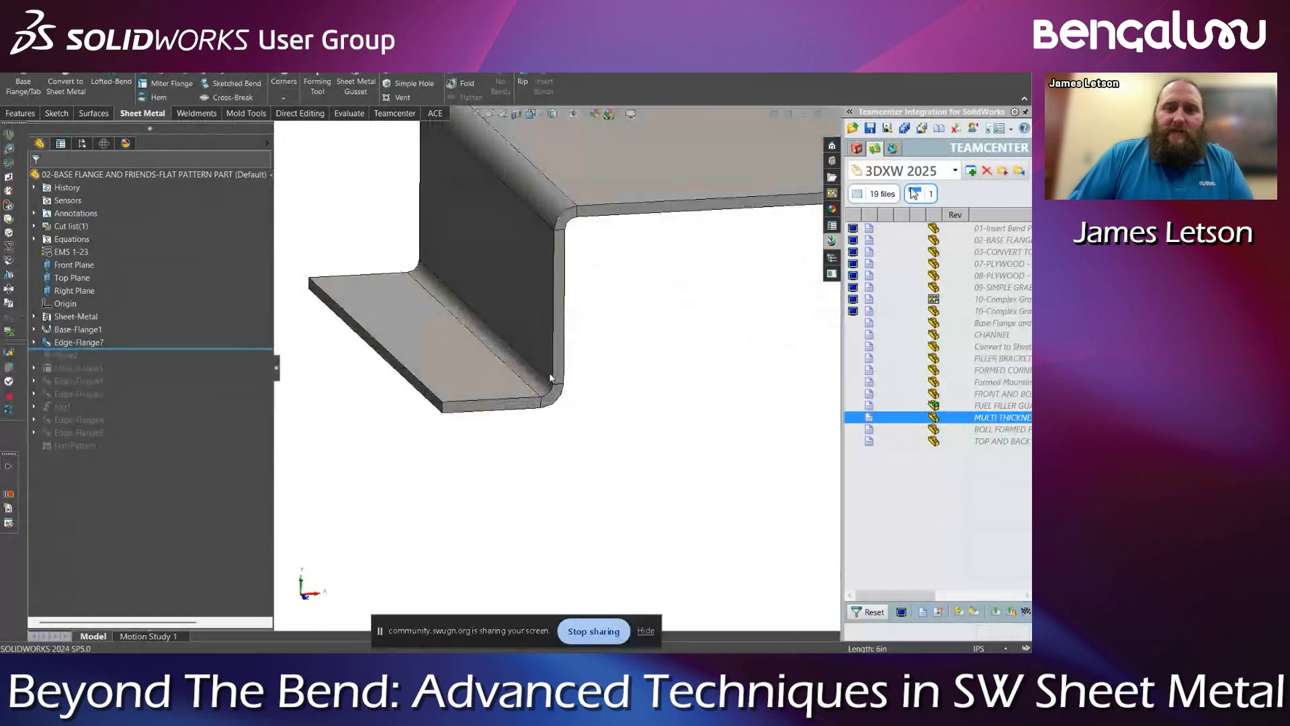
{"action": "middle_click_drag", "start_coordinate": [541, 349], "coordinate": [547, 325]}
{"action": "scroll", "coordinate": [560, 390], "scroll_direction": "down", "scroll_amount": 2}
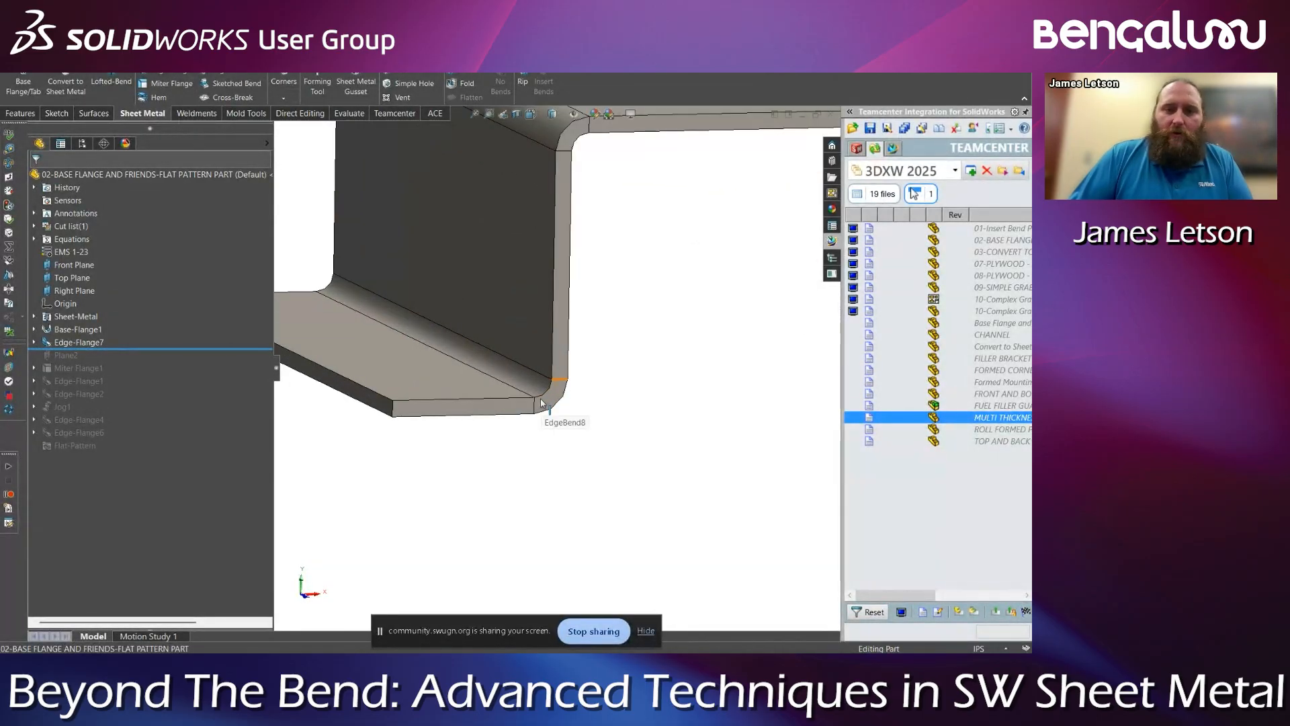
{"action": "left_click", "coordinate": [545, 393]}
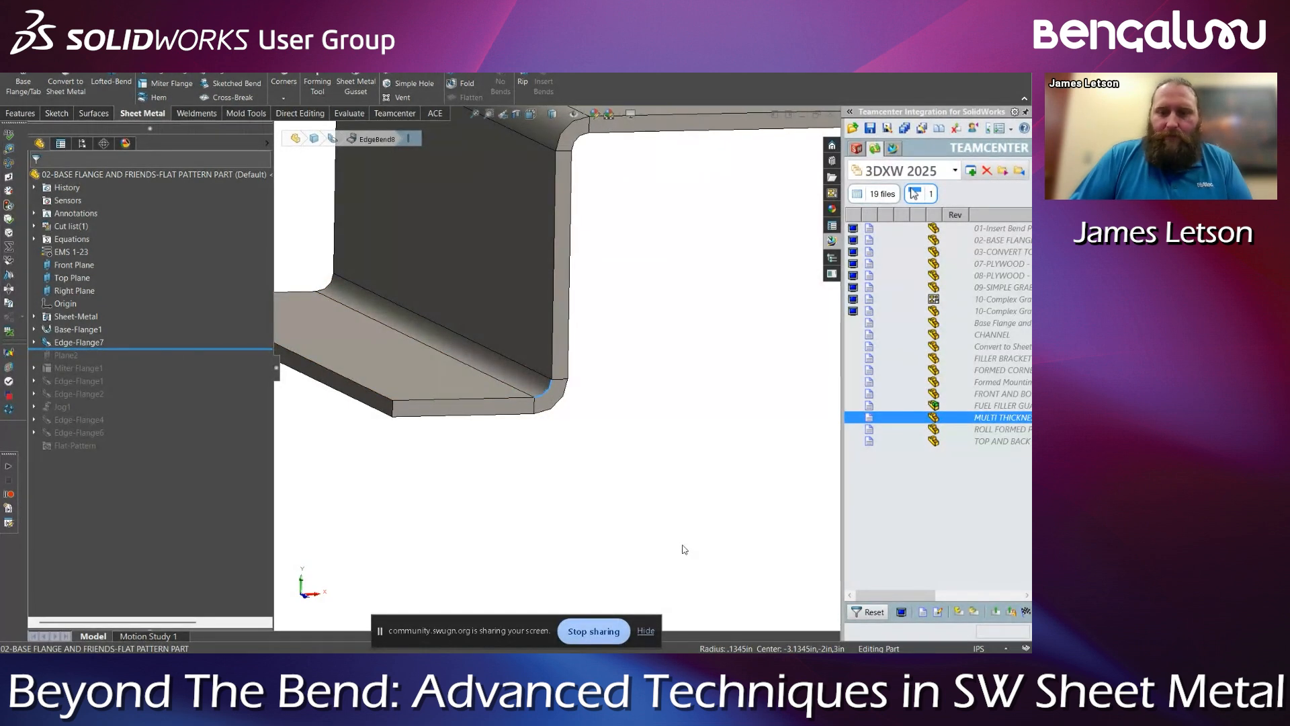
{"action": "left_click", "coordinate": [572, 425]}
{"action": "left_click", "coordinate": [535, 410]}
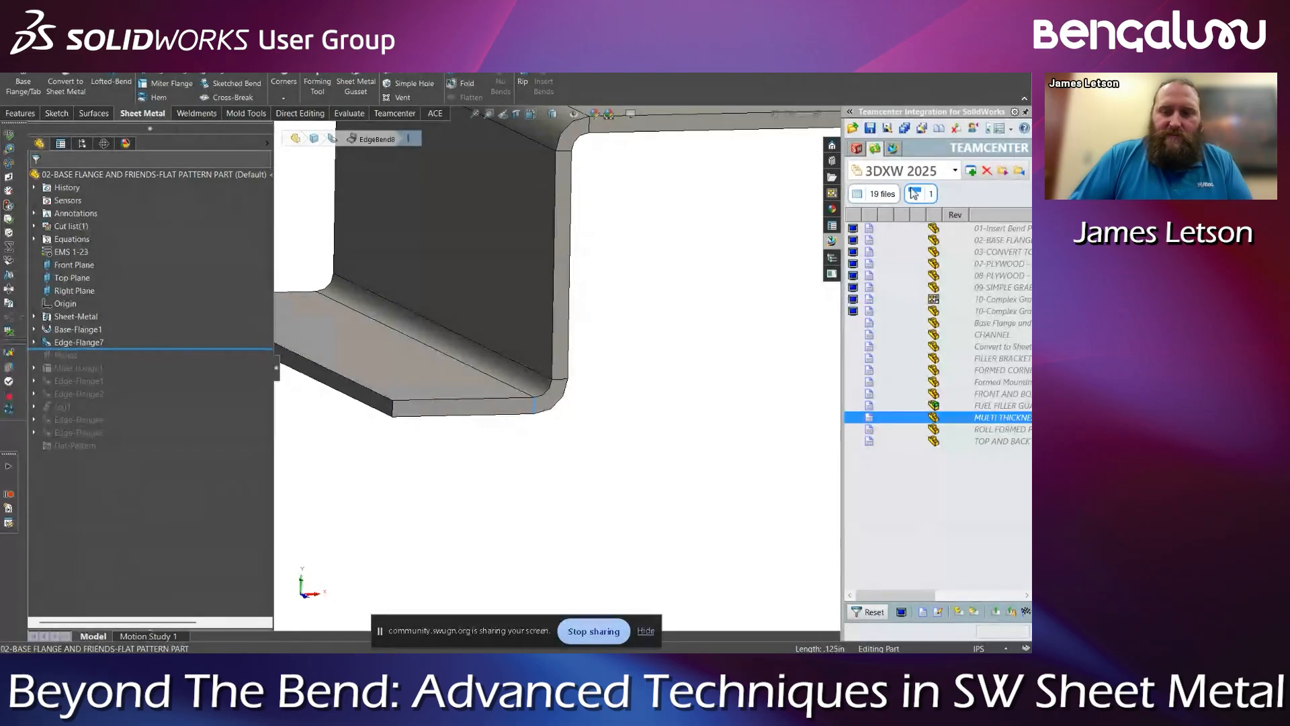
{"action": "left_click", "coordinate": [660, 482]}
Measure the distance from the base flange's top face to the underside of the bend-outside edge flange, and close the measurement
{"action": "scroll", "coordinate": [657, 483], "scroll_direction": "up", "scroll_amount": 2}
{"action": "middle_click_drag", "start_coordinate": [627, 371], "coordinate": [458, 421]}
{"action": "left_click", "coordinate": [619, 209]}
{"action": "left_click", "coordinate": [459, 420], "text": "ctrl"}
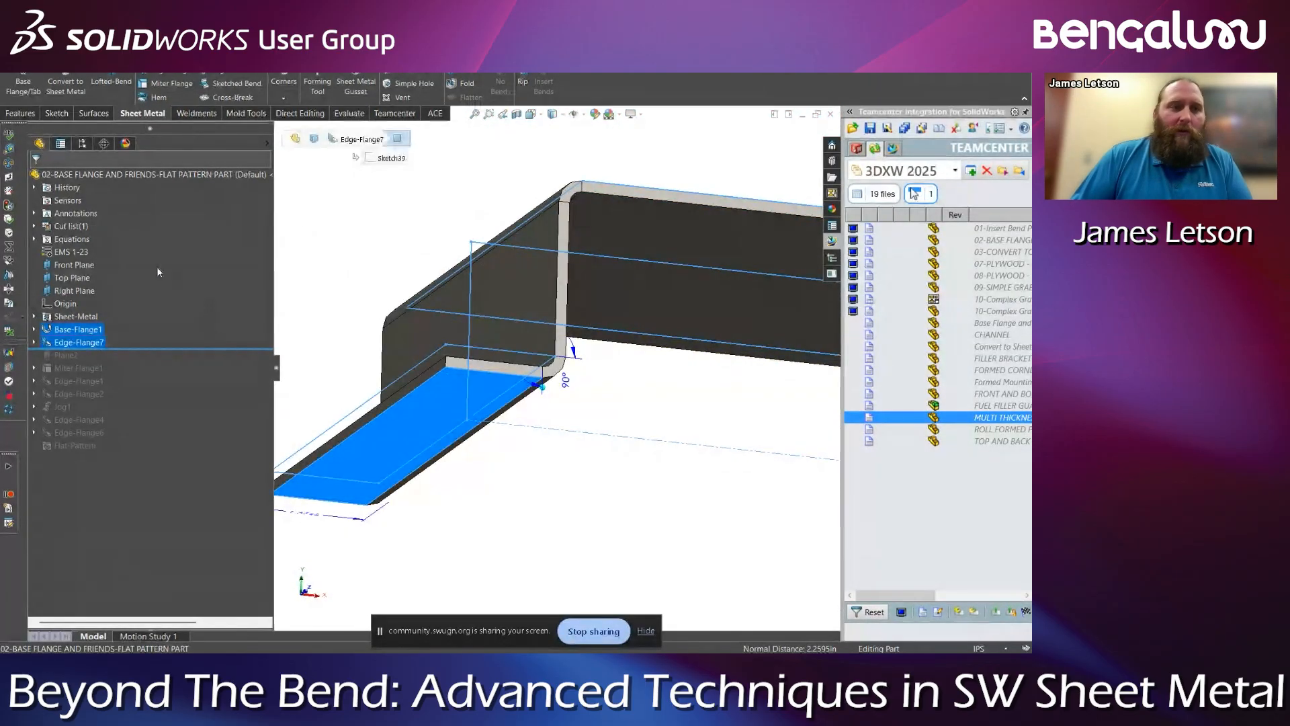
{"action": "left_click", "coordinate": [9, 148]}
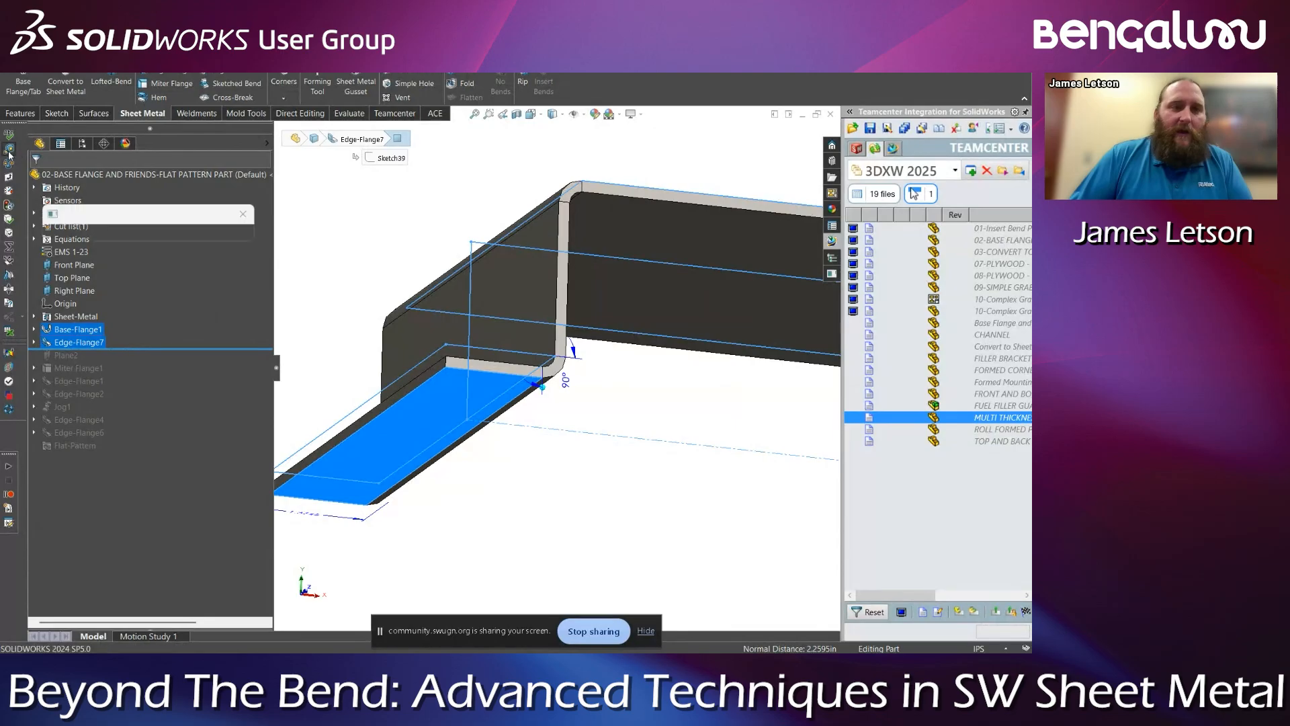
{"action": "middle_click_drag", "start_coordinate": [492, 313], "coordinate": [514, 369]}
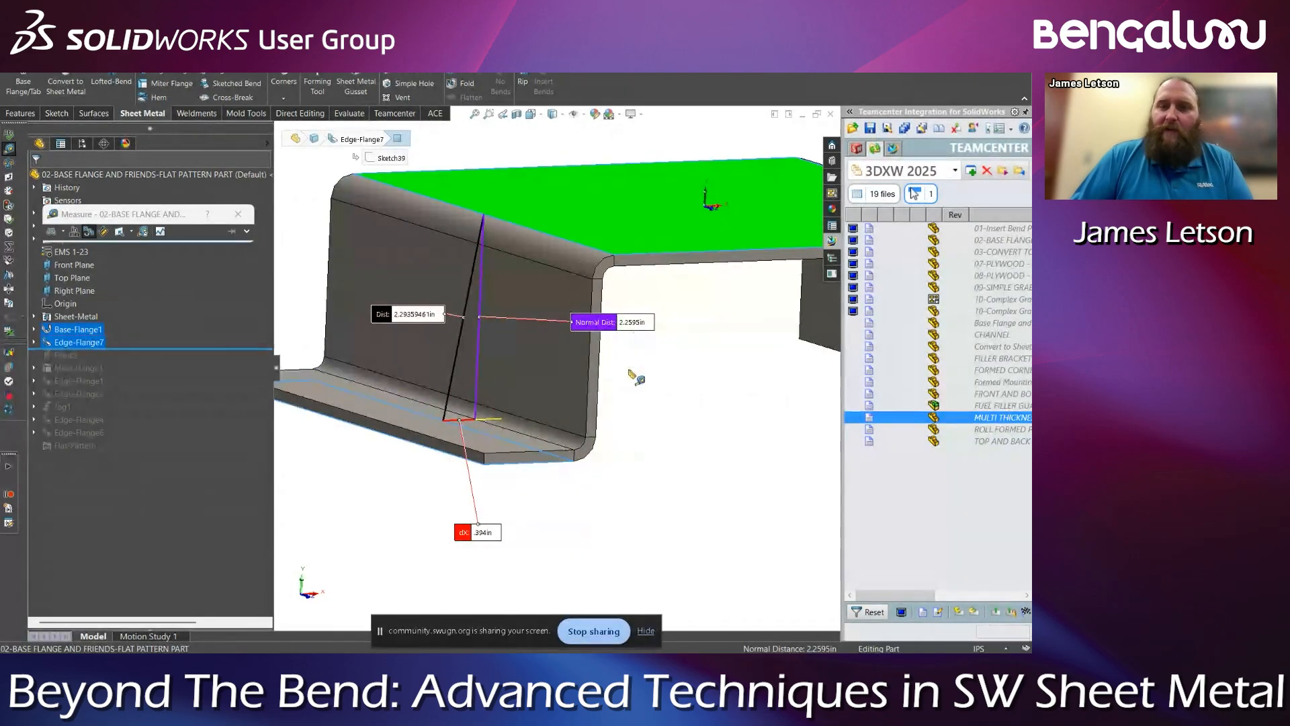
{"action": "middle_click_drag", "start_coordinate": [619, 413], "coordinate": [595, 411]}
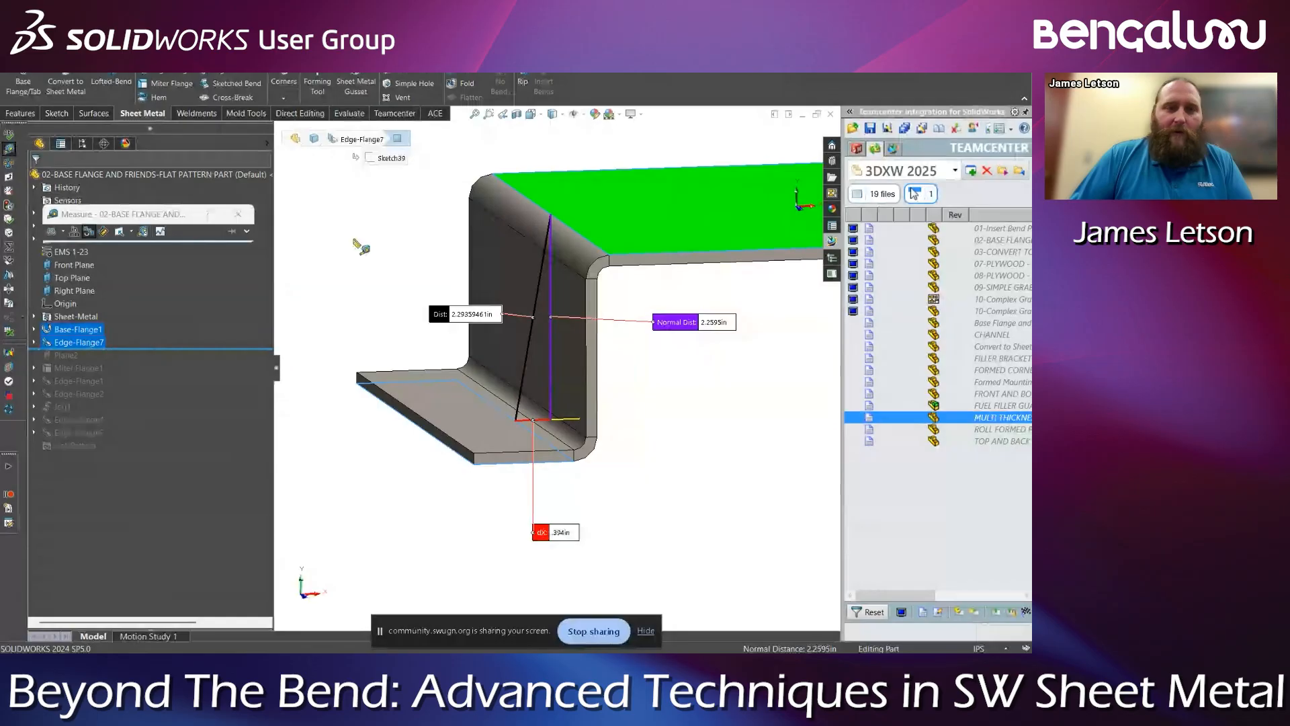
{"action": "left_click", "coordinate": [355, 241]}
{"action": "key", "text": "Escape"}
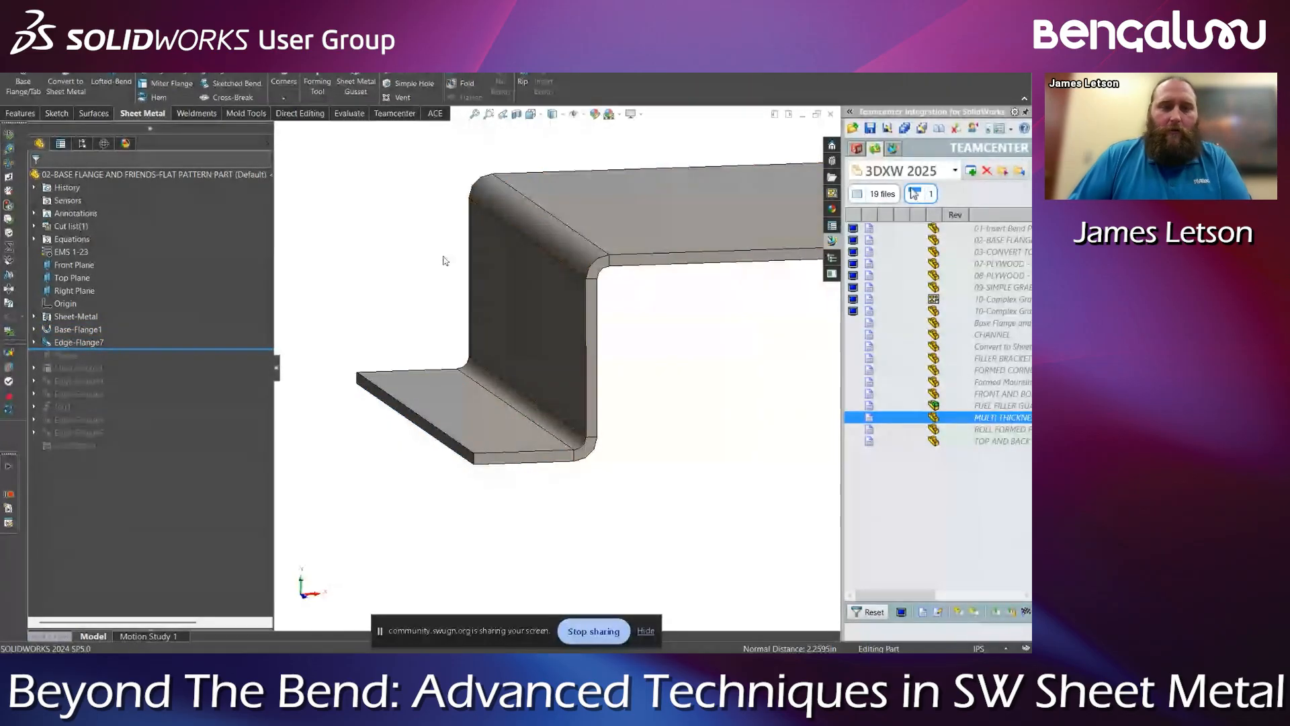
Edit the edge flange from the front view and set its flange position to Material Outside
{"action": "right_click", "coordinate": [92, 346]}
{"action": "left_click", "coordinate": [98, 310]}
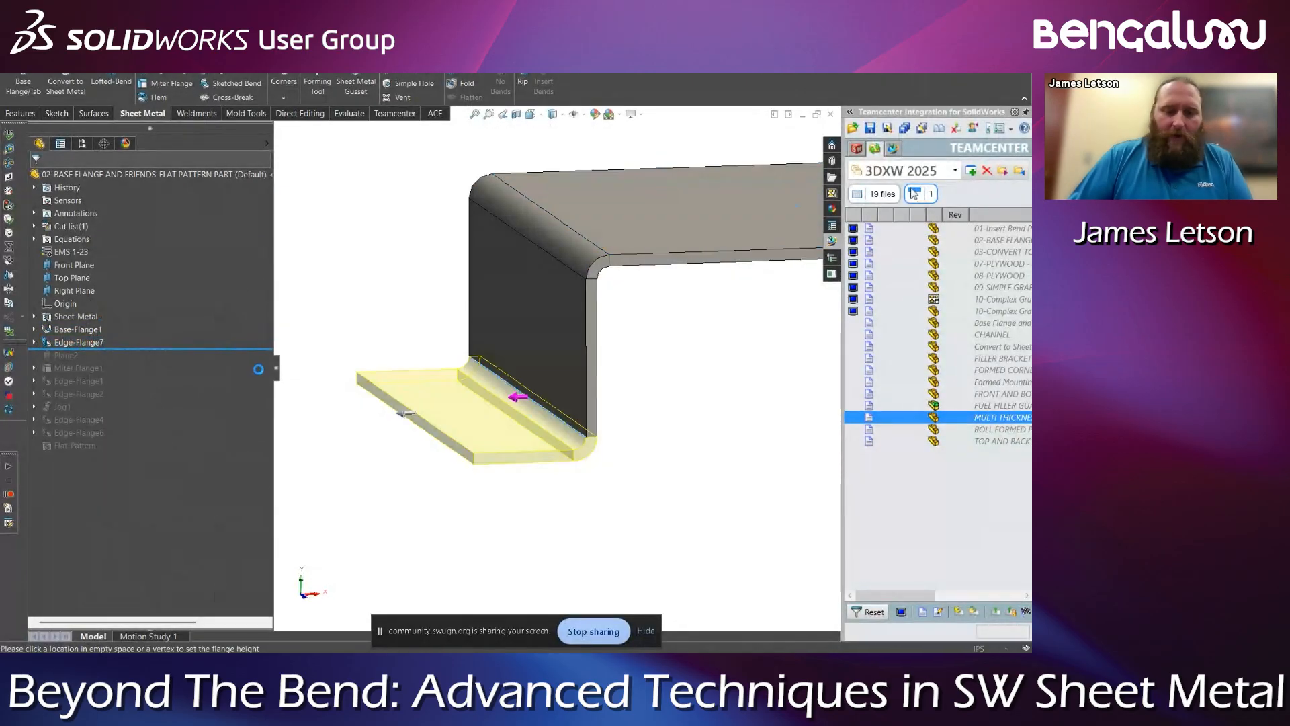
{"action": "key", "text": "space"}
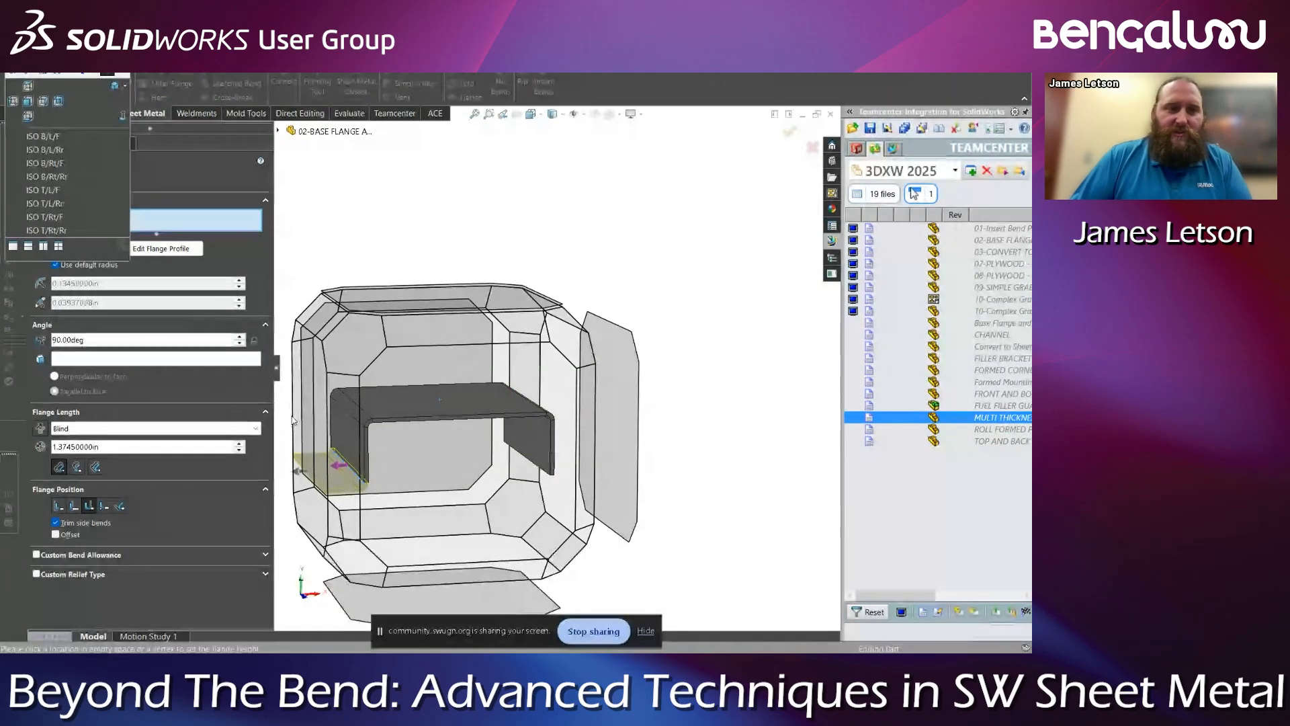
{"action": "left_click", "coordinate": [446, 438]}
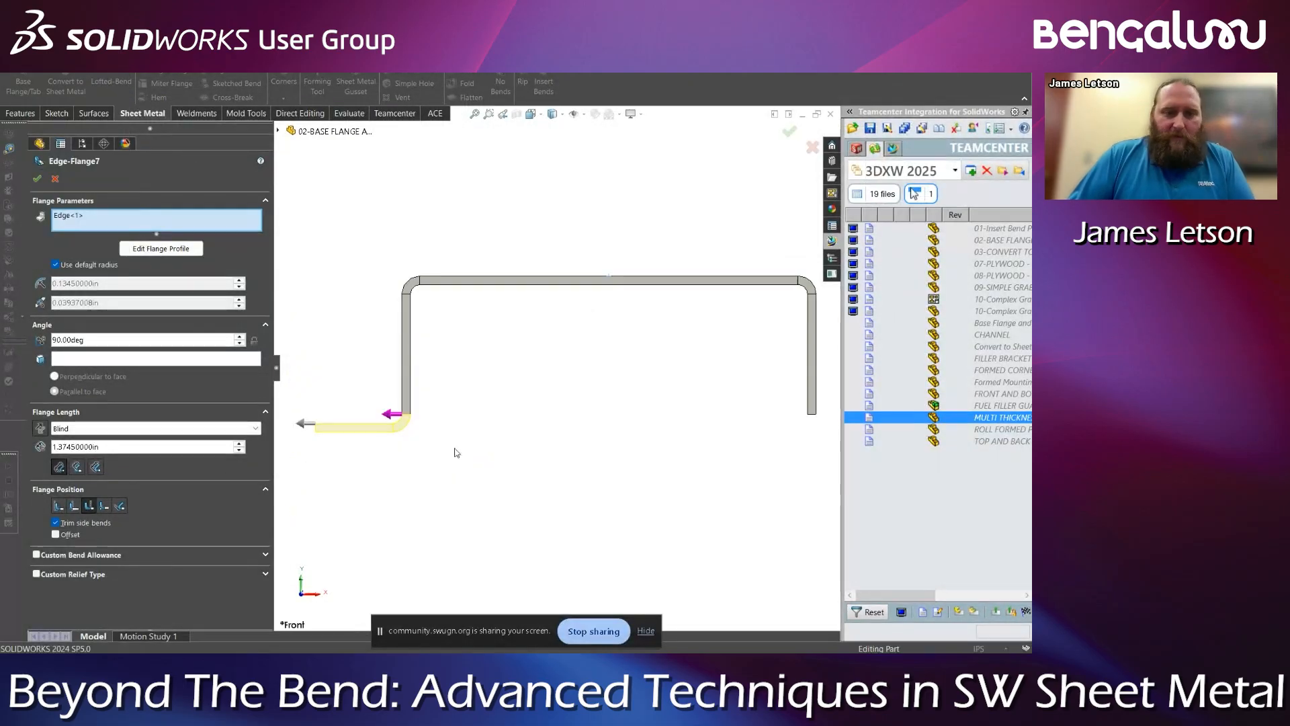
{"action": "scroll", "coordinate": [331, 366], "scroll_direction": "down", "scroll_amount": 3}
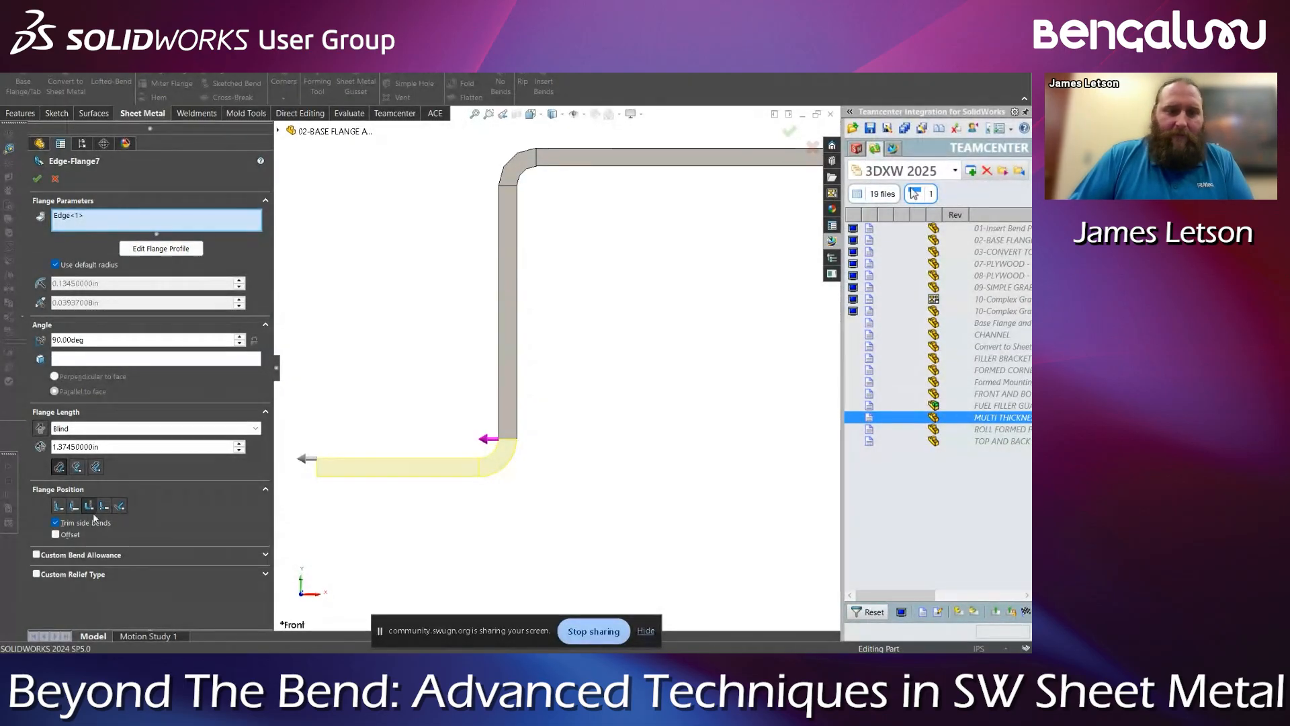
{"action": "left_click", "coordinate": [74, 507]}
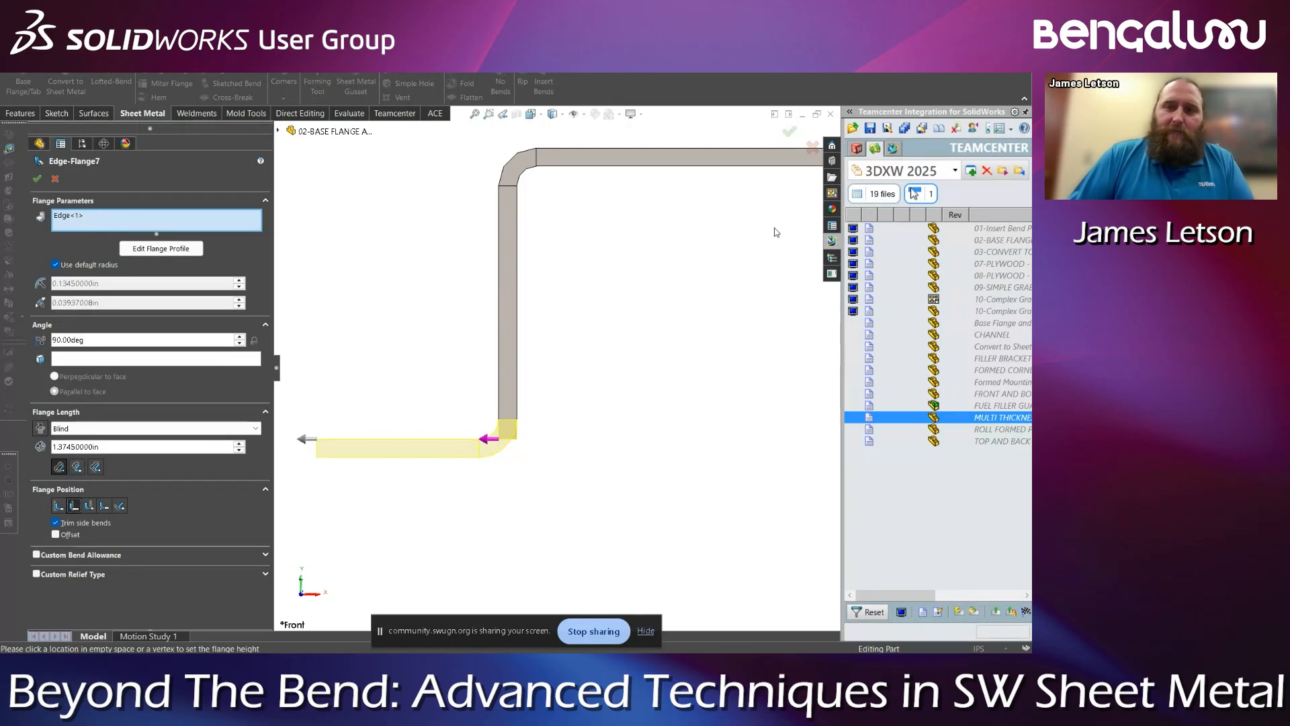
{"action": "left_click", "coordinate": [790, 133]}
Measure the distance from the base flange's top face to the underside of the material-outside edge flange
{"action": "middle_click_drag", "start_coordinate": [558, 297], "coordinate": [613, 239]}
{"action": "left_click", "coordinate": [629, 213]}
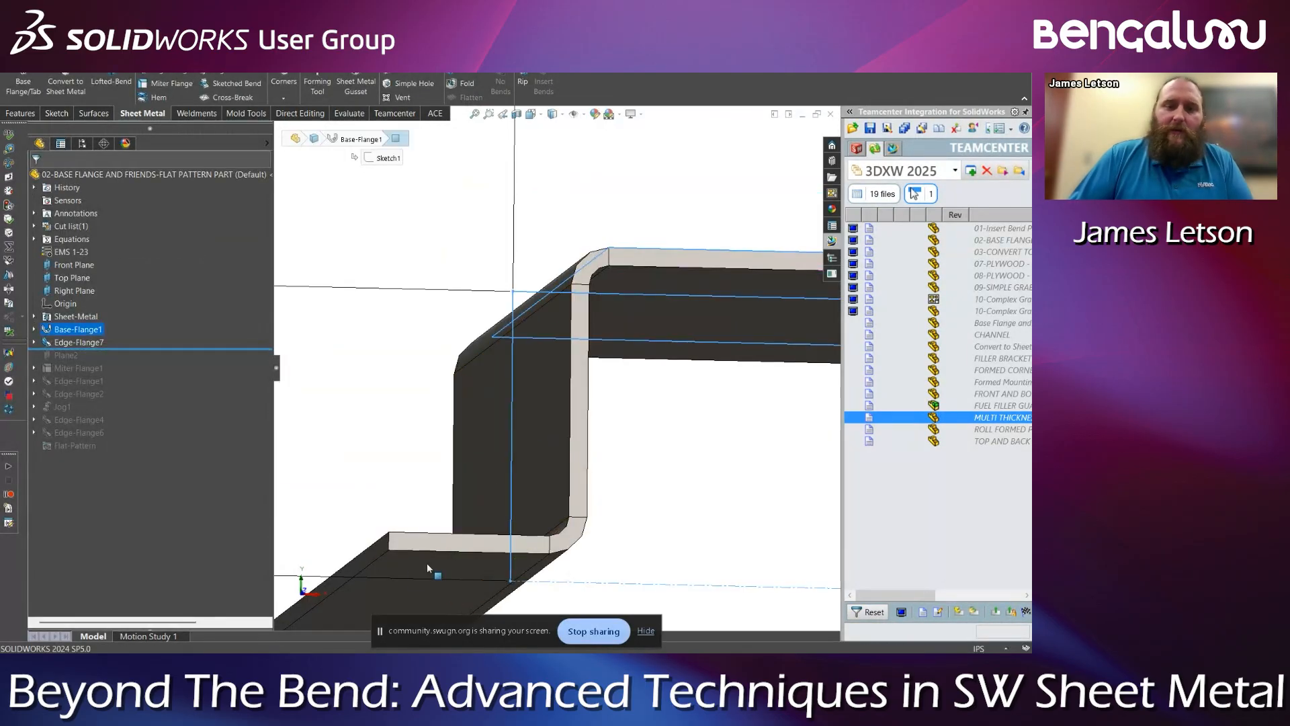
{"action": "left_click", "coordinate": [447, 569], "text": "ctrl"}
{"action": "left_click", "coordinate": [10, 150]}
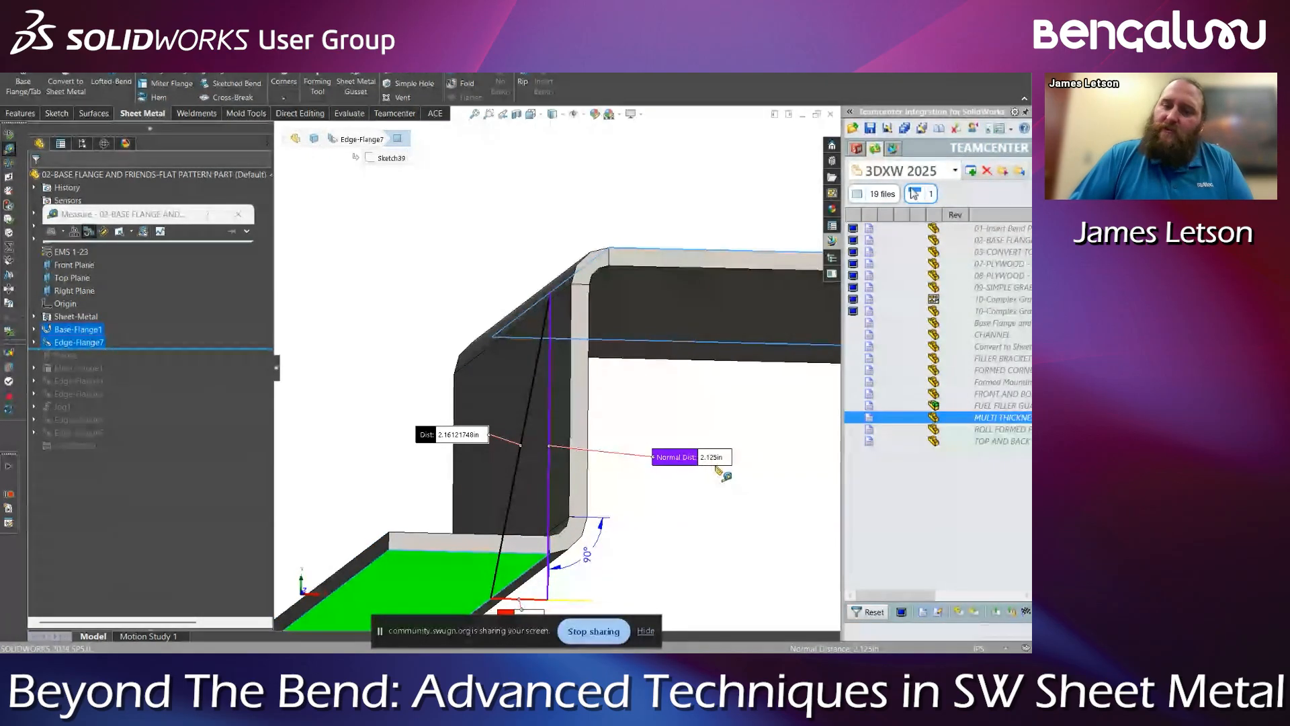
{"action": "key", "text": "Escape"}
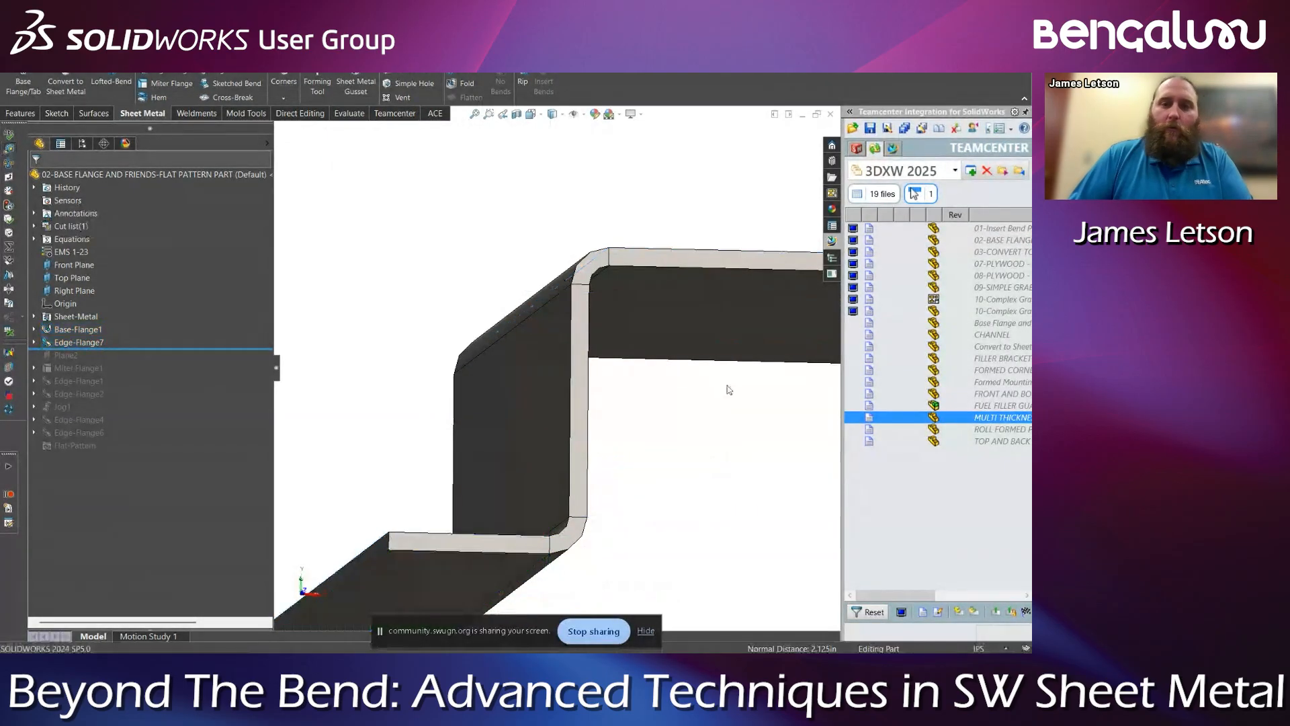
Change the edge flange's position to Material Inside, check the previewed profile from the front, and accept the edit
{"action": "right_click", "coordinate": [97, 341]}
{"action": "left_click", "coordinate": [106, 308]}
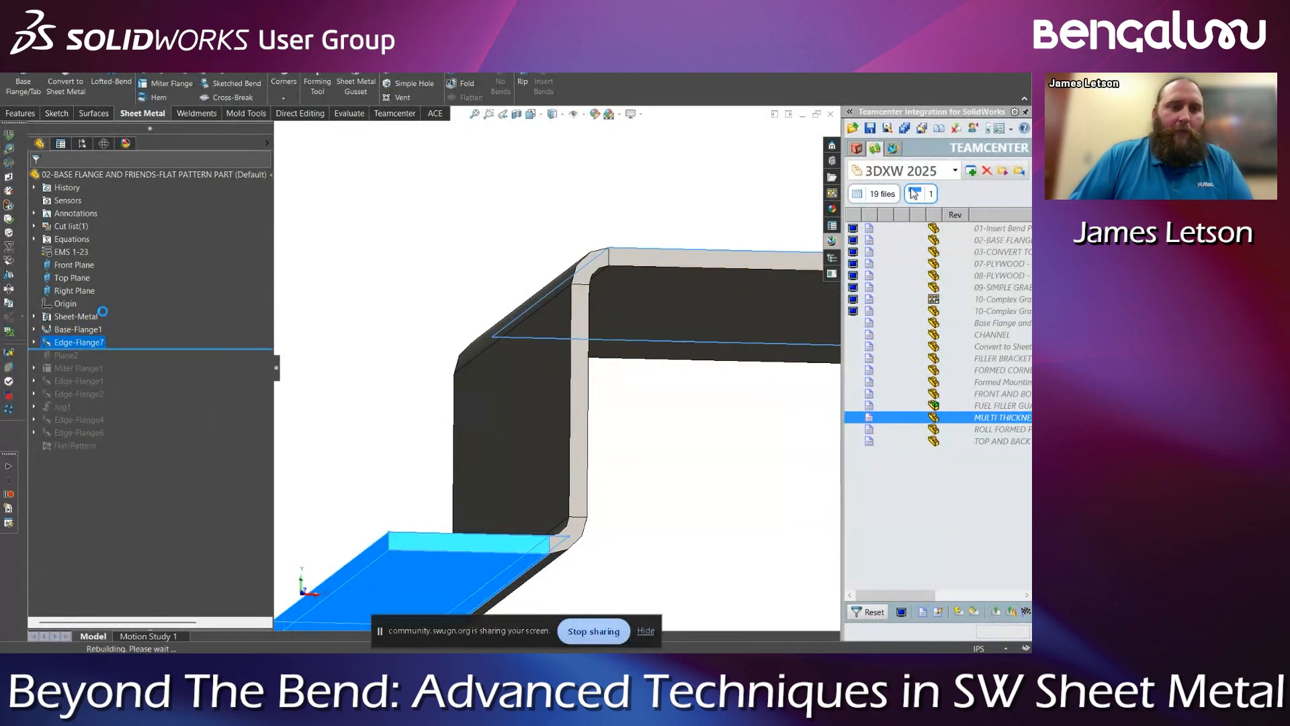
{"action": "key", "text": "space"}
{"action": "left_click", "coordinate": [471, 376]}
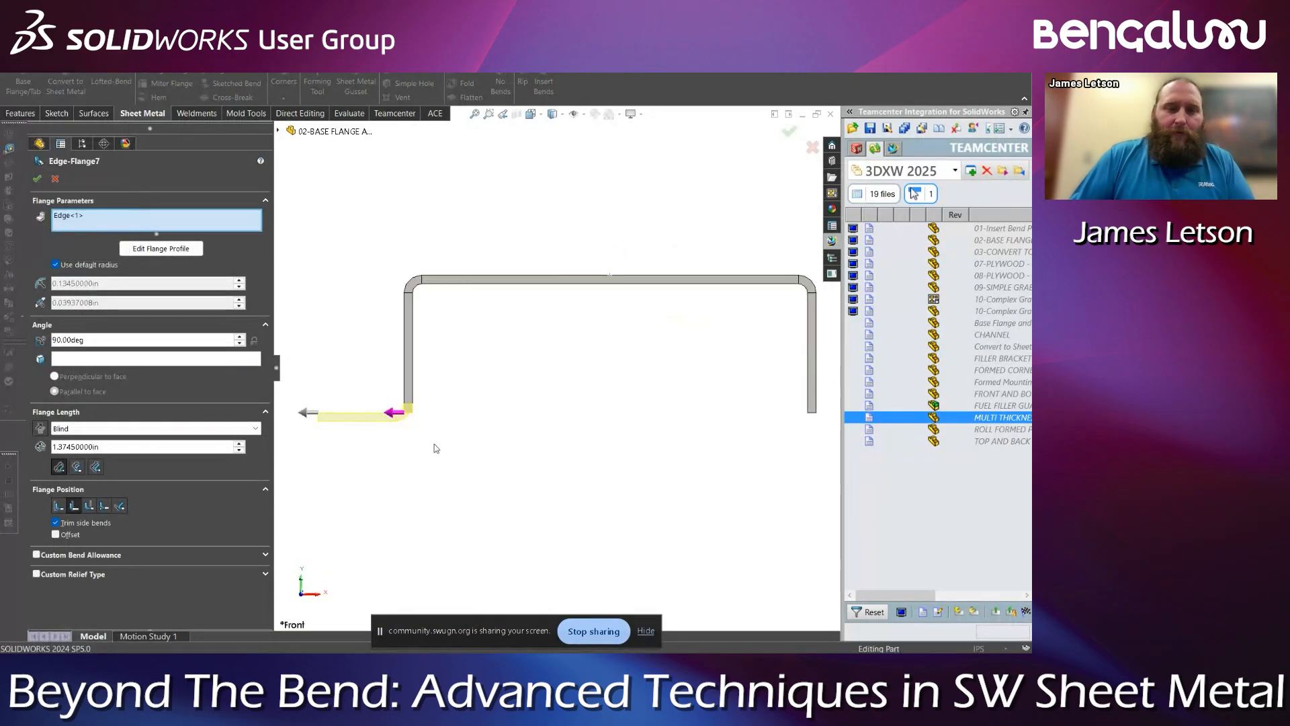
{"action": "left_click", "coordinate": [59, 508]}
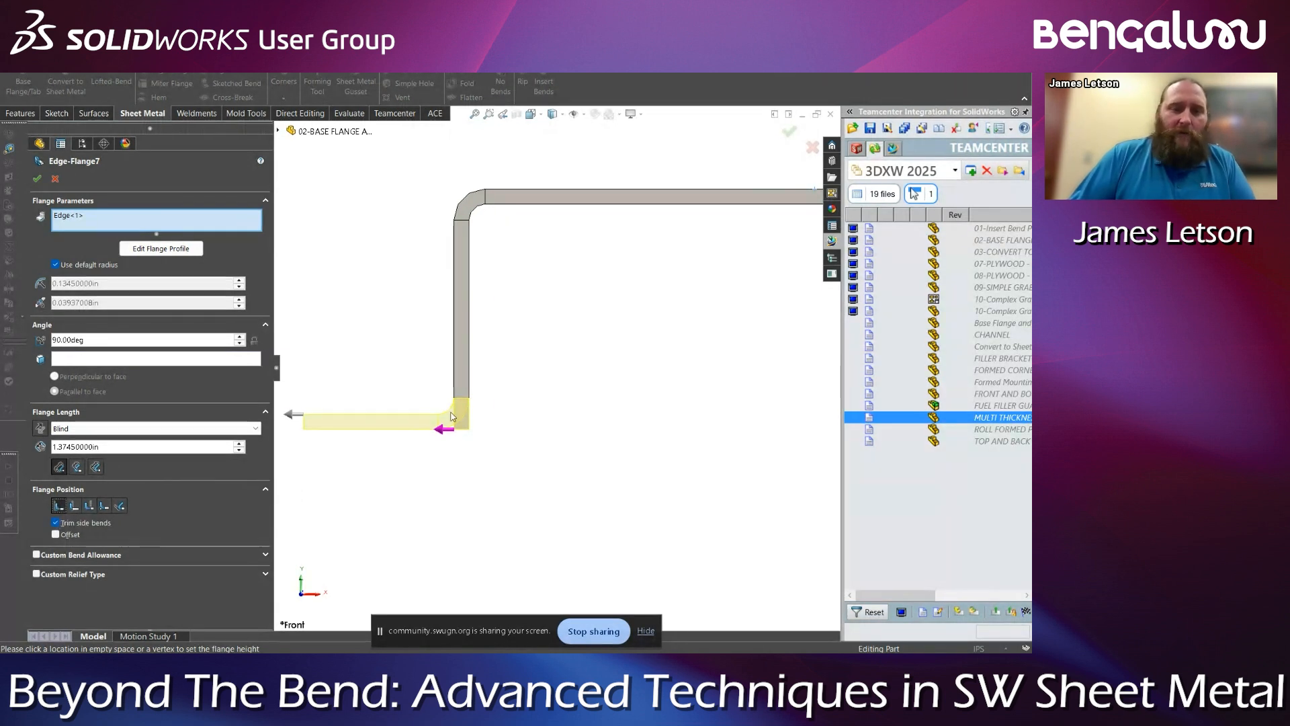
{"action": "scroll", "coordinate": [450, 416], "scroll_direction": "up", "scroll_amount": 1}
{"action": "scroll", "coordinate": [367, 401], "scroll_direction": "down", "scroll_amount": 3}
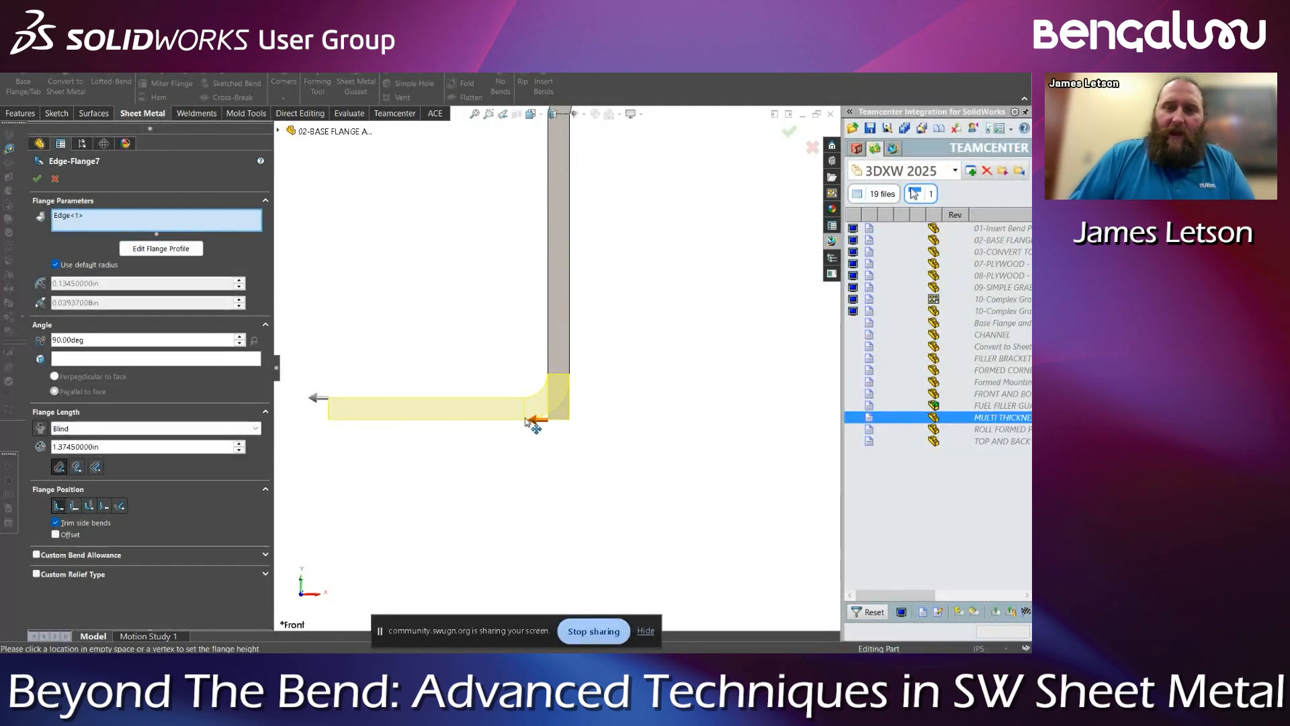
{"action": "scroll", "coordinate": [557, 264], "scroll_direction": "up", "scroll_amount": 4}
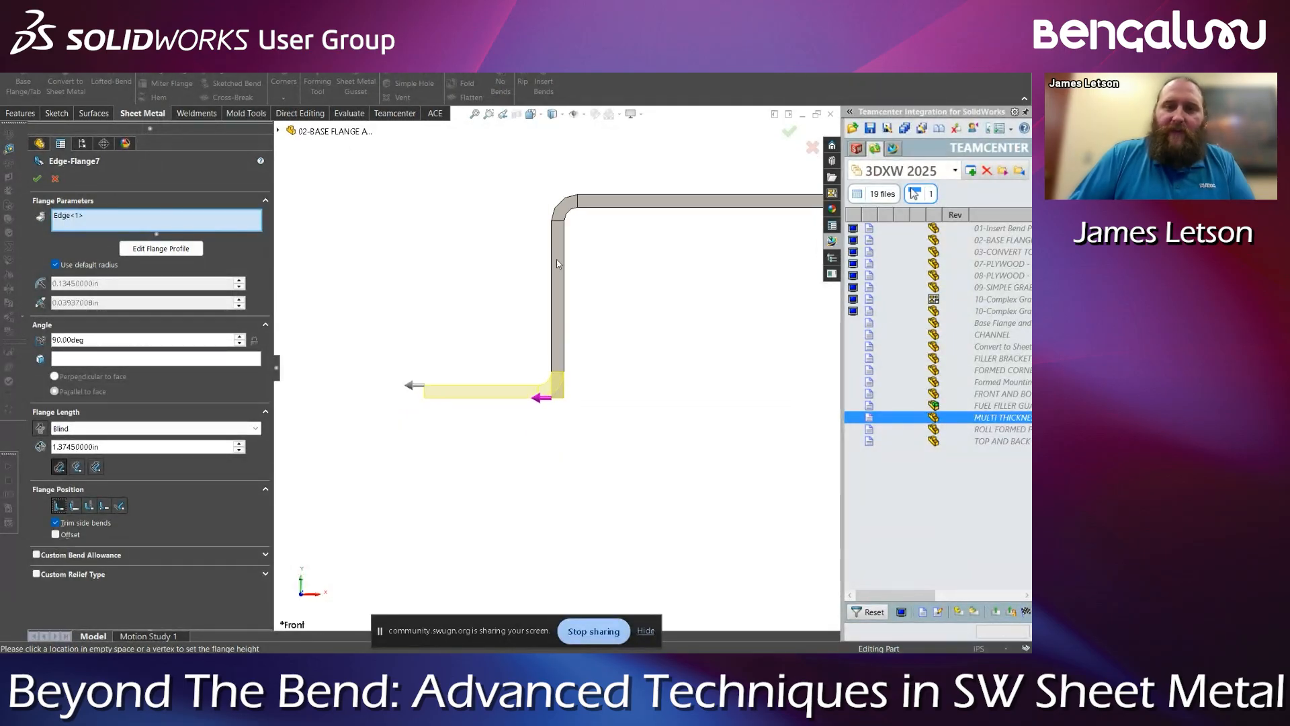
{"action": "left_click", "coordinate": [788, 133]}
Measure the distance from the base flange's top face to the underside of the material-inside edge flange, and clear the selection
{"action": "mouse_move", "coordinate": [536, 279]}
{"action": "middle_mouse_down"}
{"action": "mouse_move", "coordinate": [576, 288]}
{"action": "mouse_move", "coordinate": [513, 279]}
{"action": "mouse_move", "coordinate": [482, 326]}
{"action": "mouse_move", "coordinate": [344, 327]}
{"action": "middle_mouse_up"}
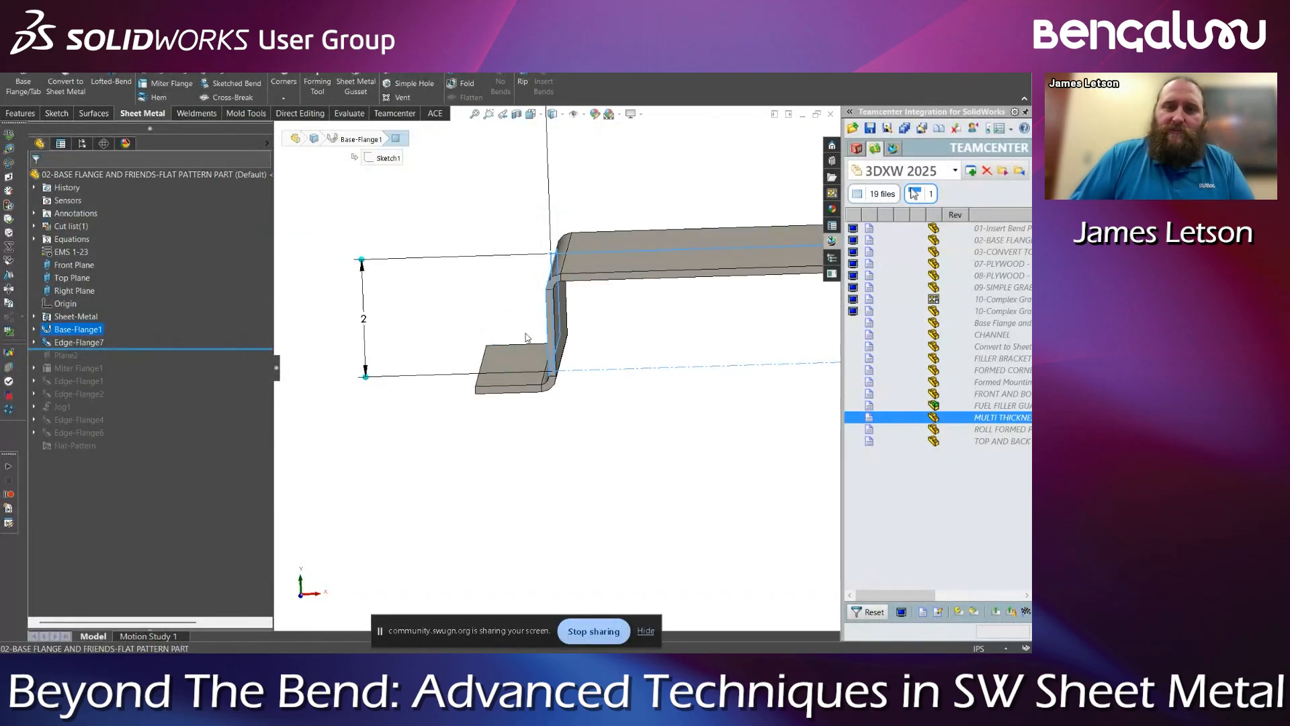
{"action": "middle_click_drag", "start_coordinate": [598, 325], "coordinate": [590, 317]}
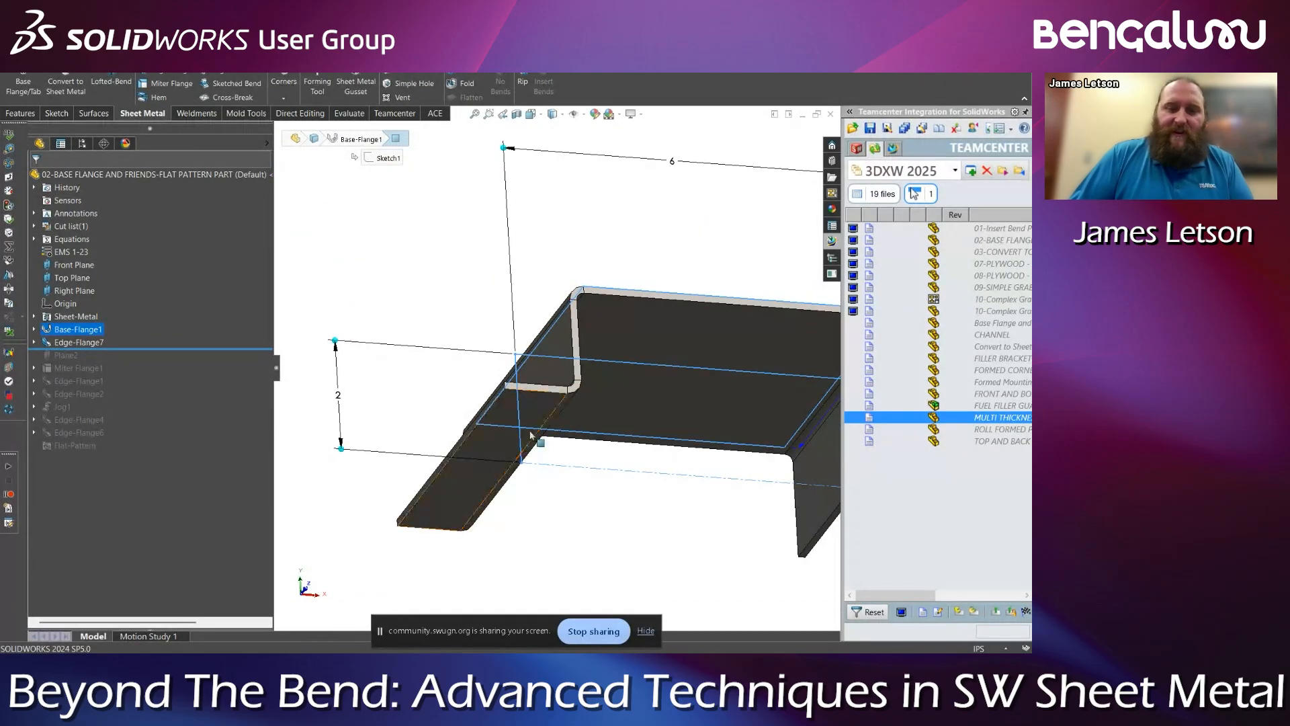
{"action": "left_click", "coordinate": [498, 443]}
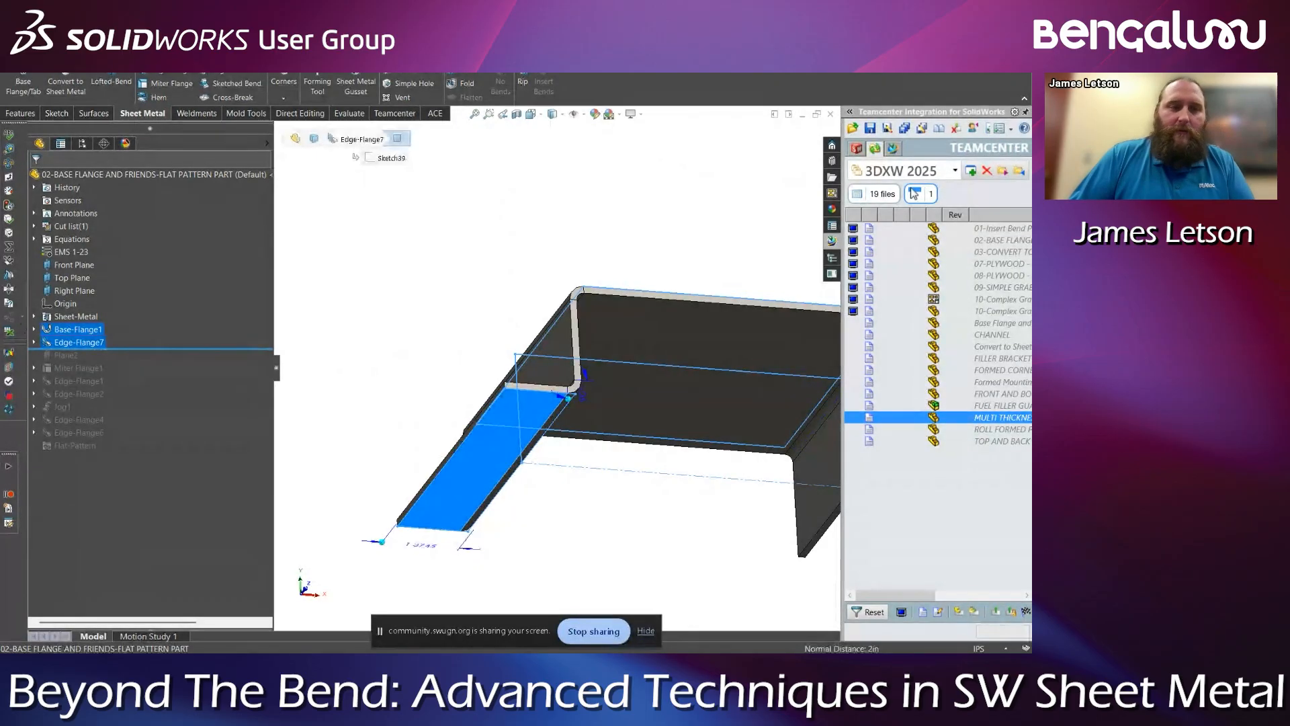
{"action": "left_click", "coordinate": [9, 149]}
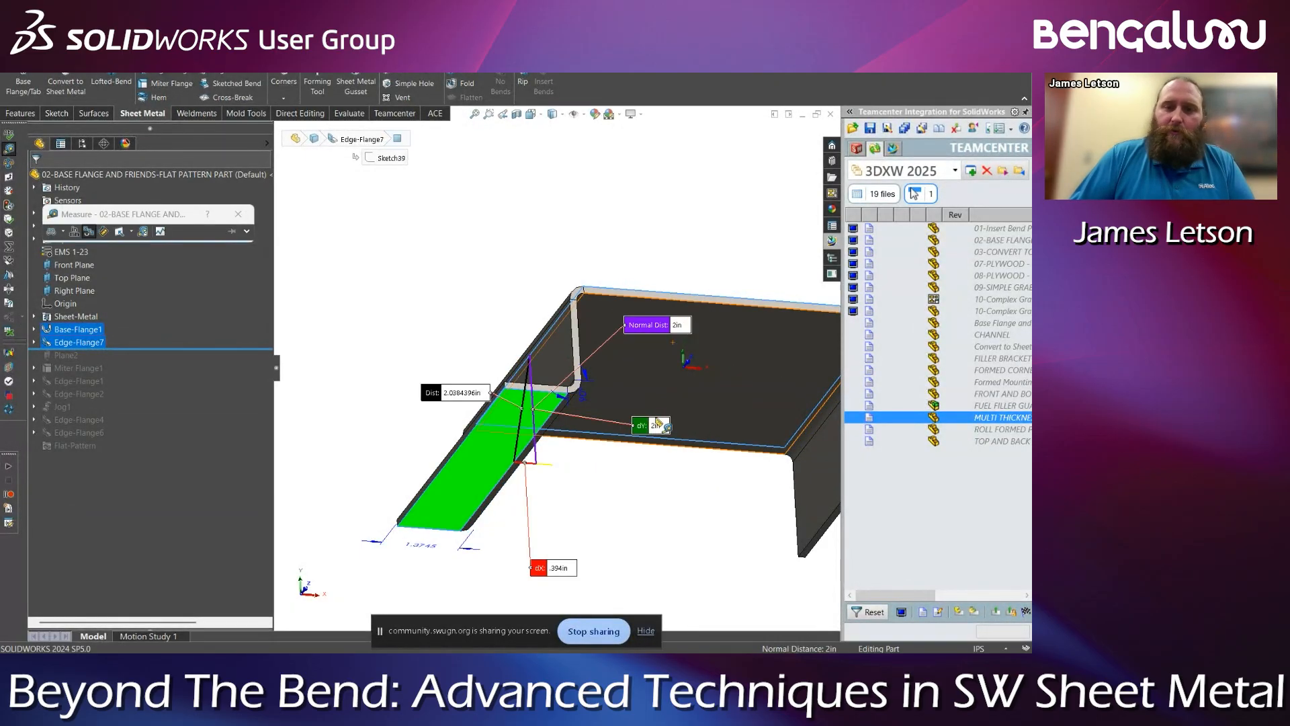
{"action": "key", "text": "Escape"}
{"action": "key", "text": "Escape"}
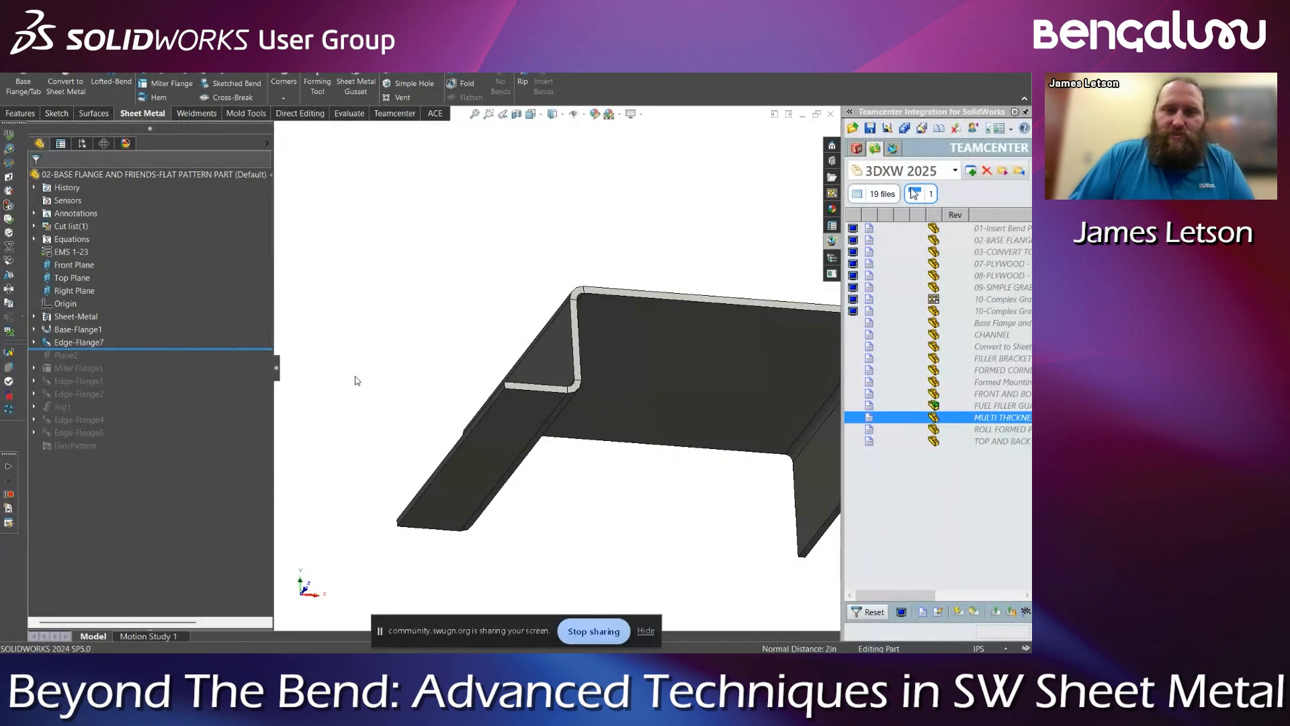
Open the edge flange's definition, examine its preview and settings from an angled view, and cancel the edit
{"action": "right_click", "coordinate": [90, 340]}
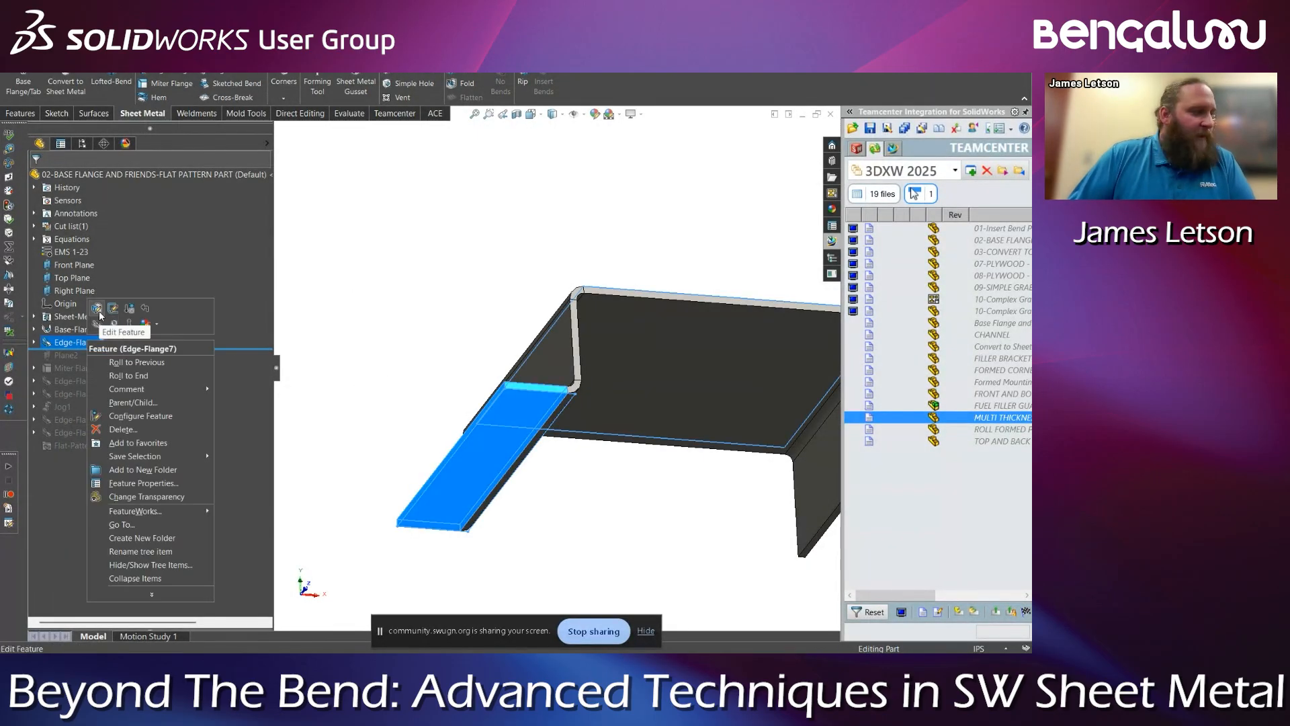
{"action": "left_click", "coordinate": [98, 309]}
{"action": "mouse_move", "coordinate": [655, 359]}
{"action": "middle_mouse_down"}
{"action": "mouse_move", "coordinate": [537, 326]}
{"action": "mouse_move", "coordinate": [527, 437]}
{"action": "mouse_move", "coordinate": [558, 440]}
{"action": "middle_mouse_up"}
{"action": "scroll", "coordinate": [533, 442], "scroll_direction": "up", "scroll_amount": 2}
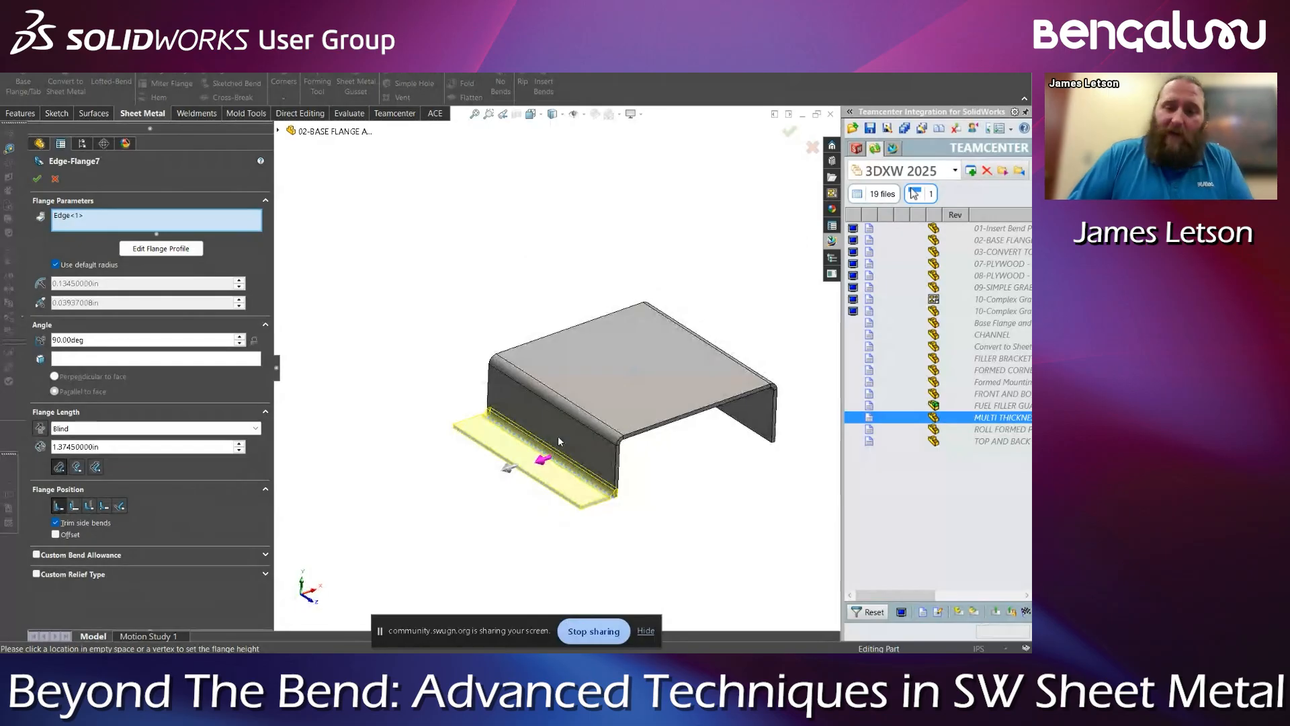
{"action": "scroll", "coordinate": [527, 464], "scroll_direction": "down", "scroll_amount": 3}
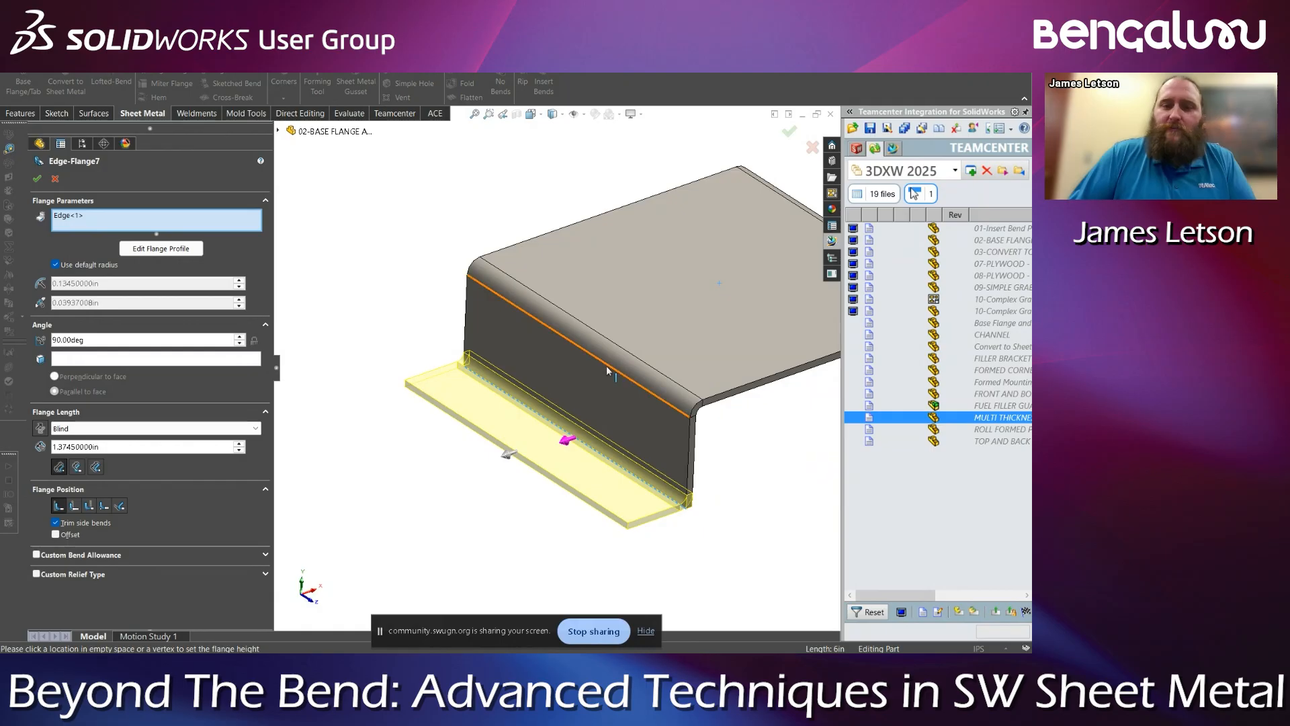
{"action": "left_click", "coordinate": [55, 179]}
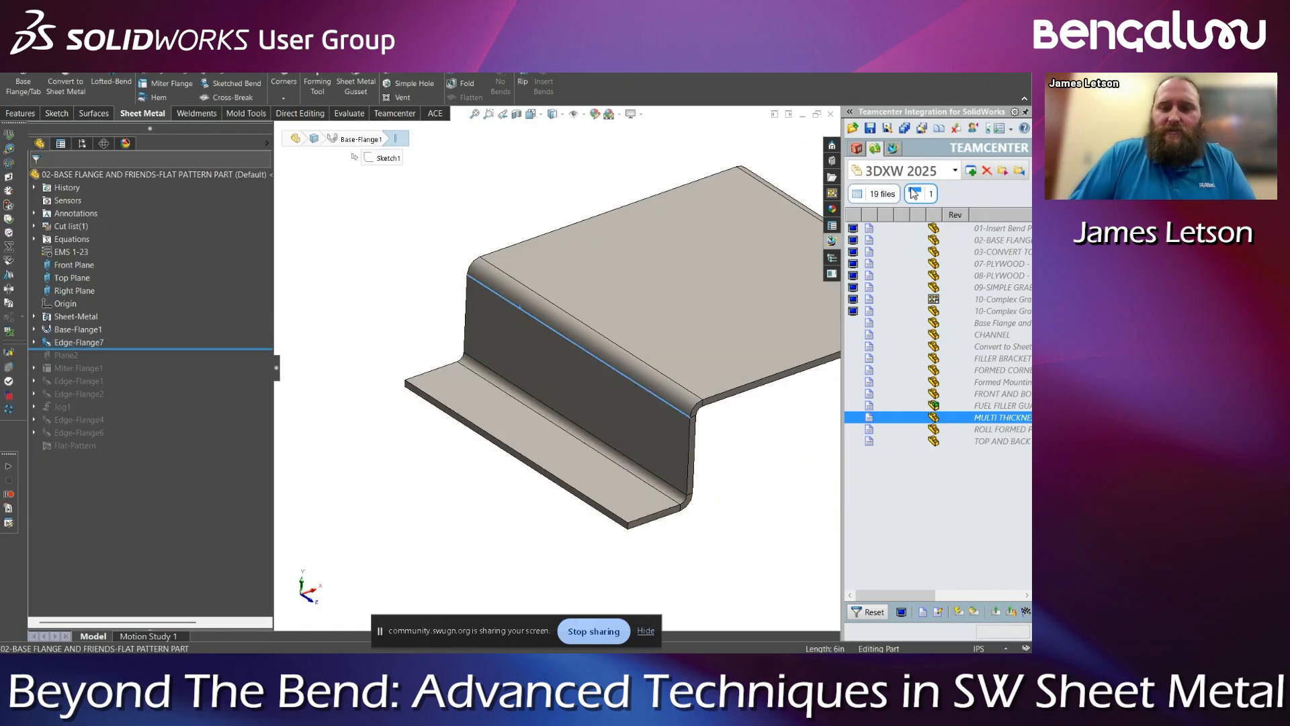
Measure the length of the left wall's upper edge, where it meets the base flange bend, and move the measurement label aside
{"action": "left_click", "coordinate": [9, 148]}
{"action": "left_click", "coordinate": [579, 346]}
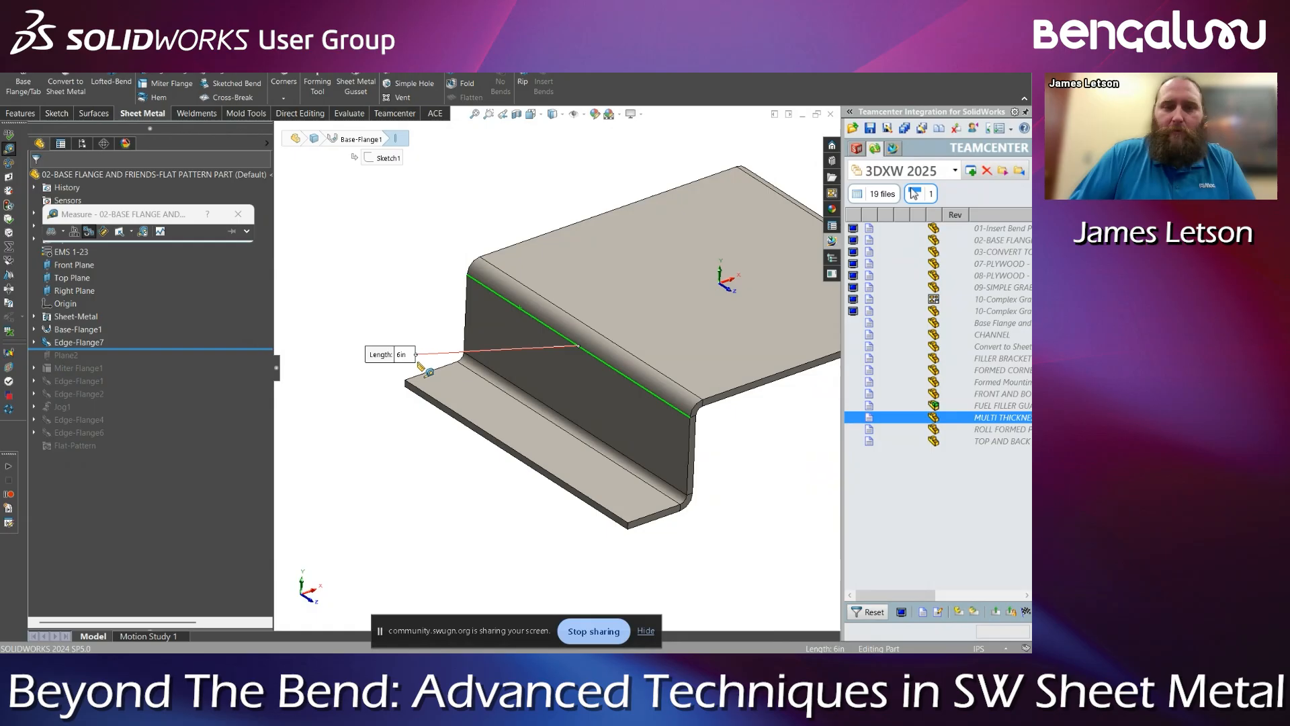
{"action": "left_click_drag", "start_coordinate": [389, 345], "coordinate": [386, 315]}
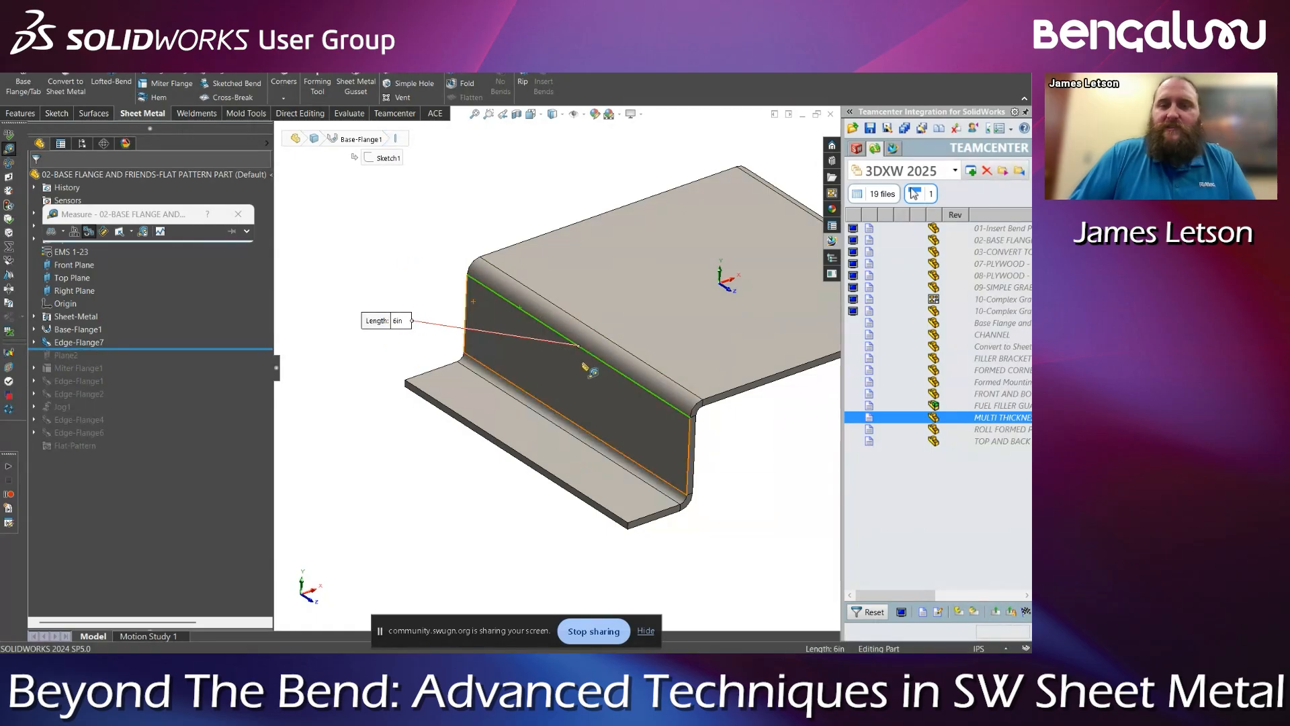
Close the measurement, open the edge flange's profile sketch for editing, and move the sketch message clear of the profile
{"action": "key", "text": "Escape"}
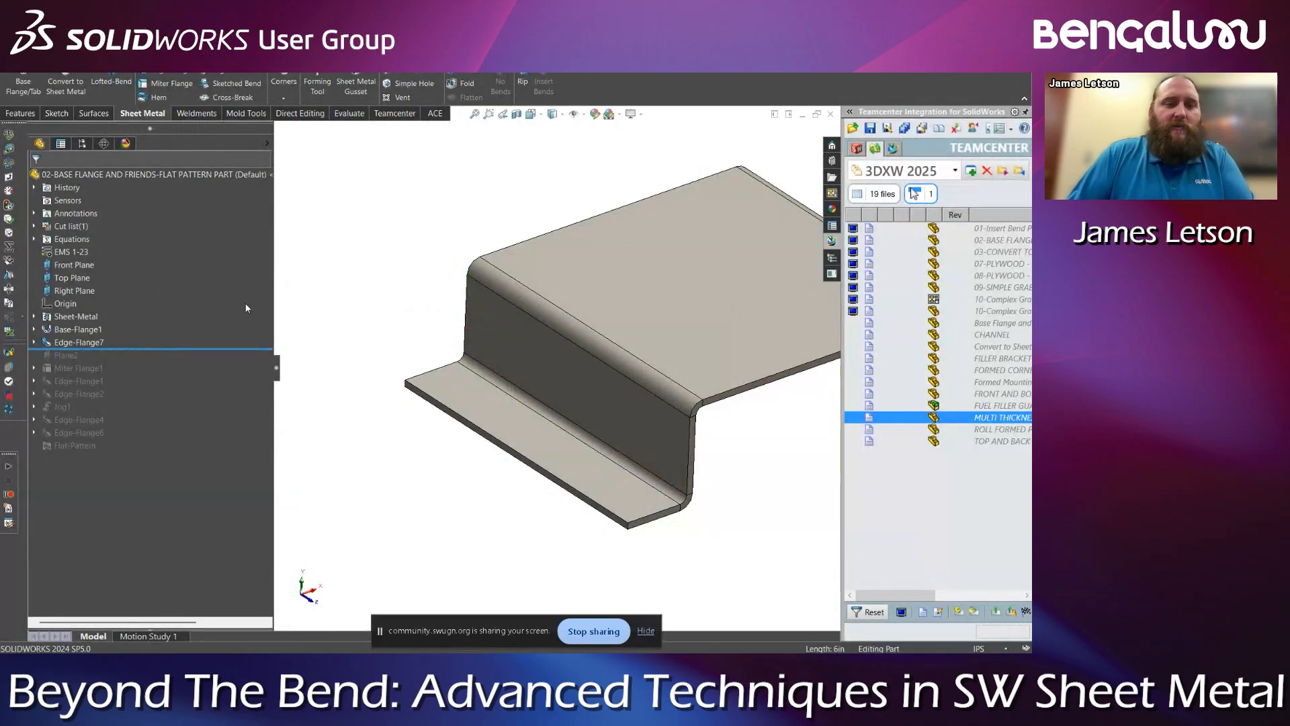
{"action": "right_click", "coordinate": [79, 343]}
{"action": "left_click", "coordinate": [96, 320]}
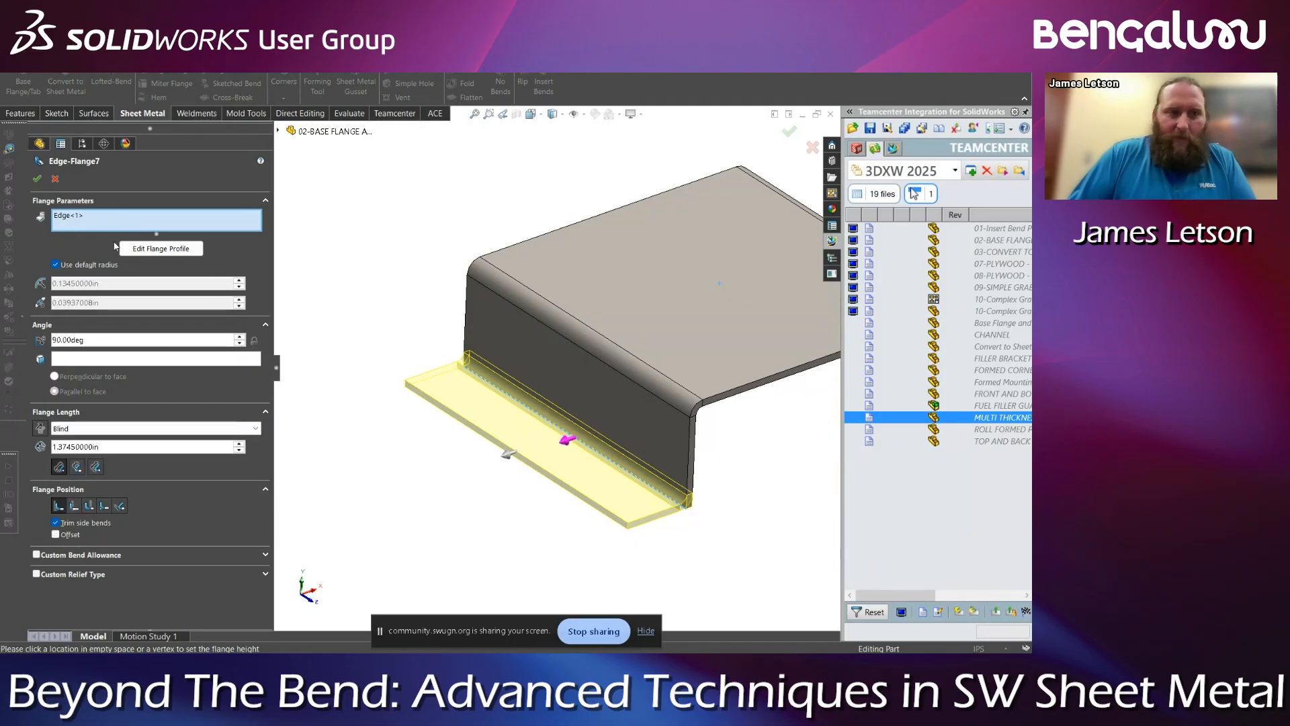
{"action": "left_click", "coordinate": [67, 218]}
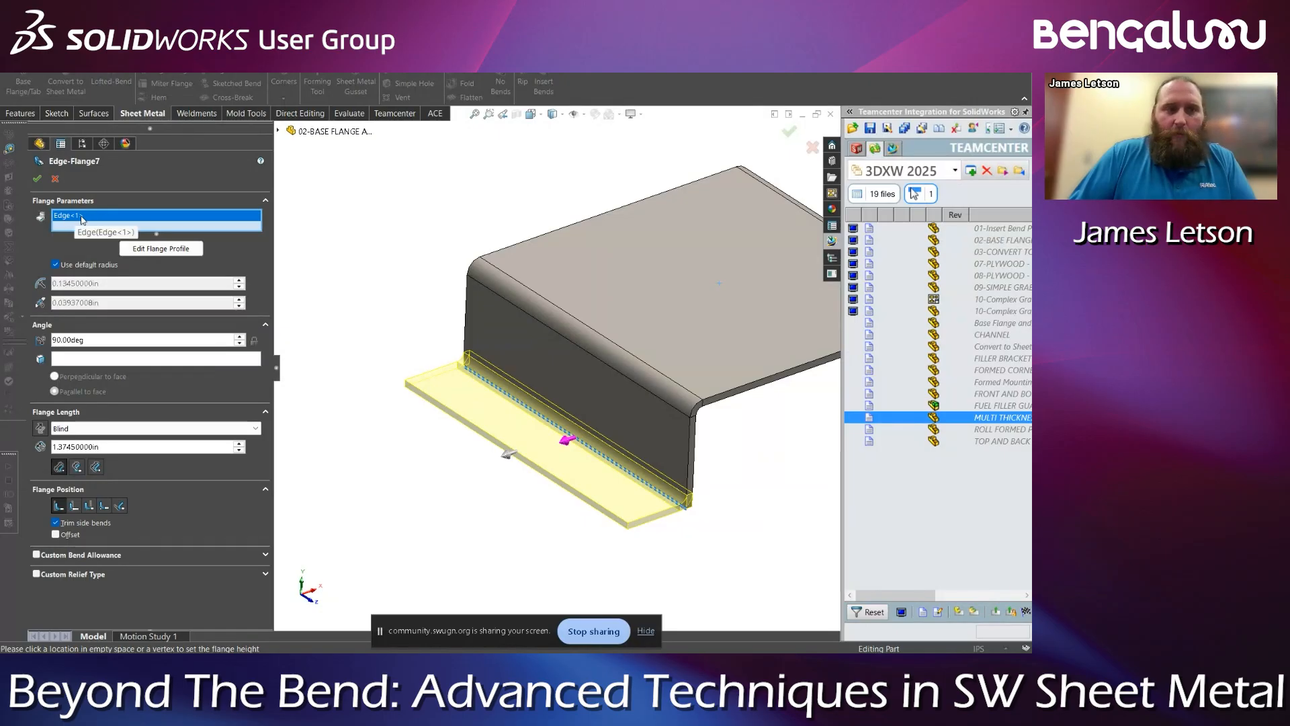
{"action": "left_click", "coordinate": [161, 250]}
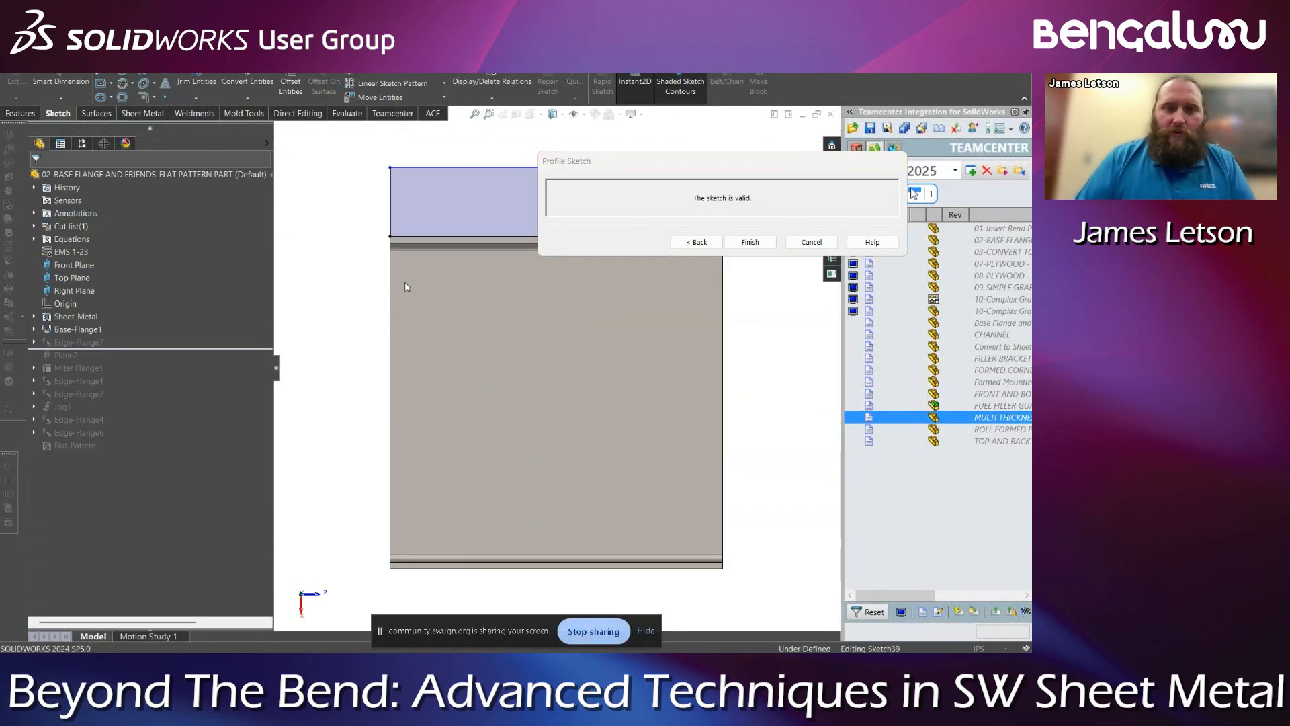
{"action": "left_click", "coordinate": [696, 154]}
{"action": "mouse_move", "coordinate": [724, 129]}
{"action": "left_mouse_down"}
{"action": "mouse_move", "coordinate": [804, 107]}
{"action": "mouse_move", "coordinate": [837, 60]}
{"action": "left_mouse_up"}
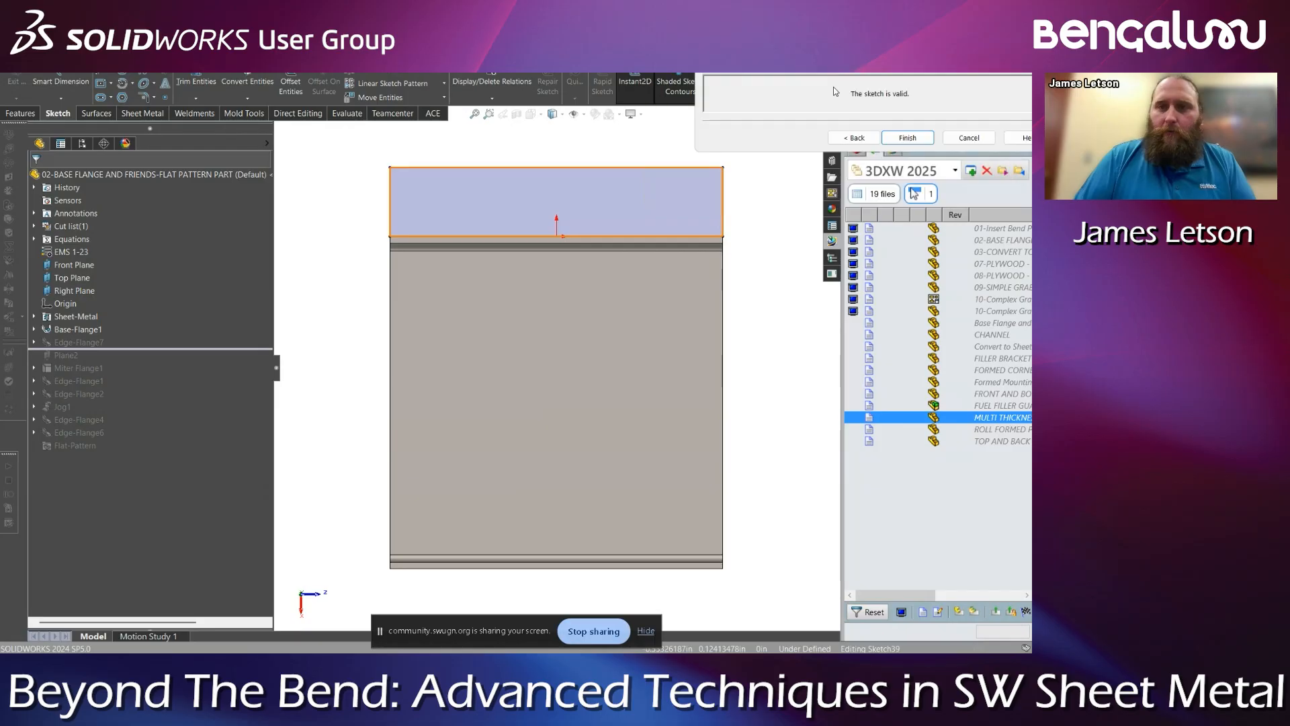
{"action": "scroll", "coordinate": [546, 192], "scroll_direction": "up", "scroll_amount": 1}
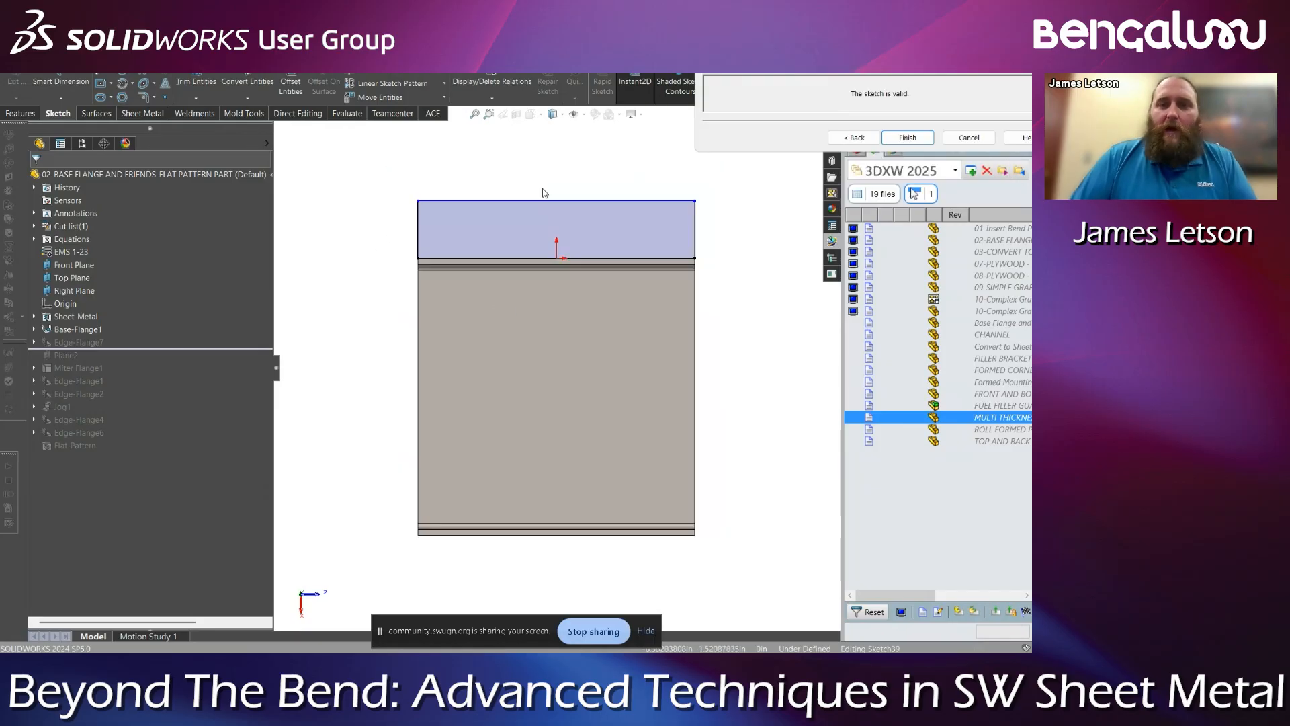
{"action": "scroll", "coordinate": [542, 149], "scroll_direction": "down", "scroll_amount": 3}
{"action": "scroll", "coordinate": [602, 343], "scroll_direction": "up", "scroll_amount": 2}
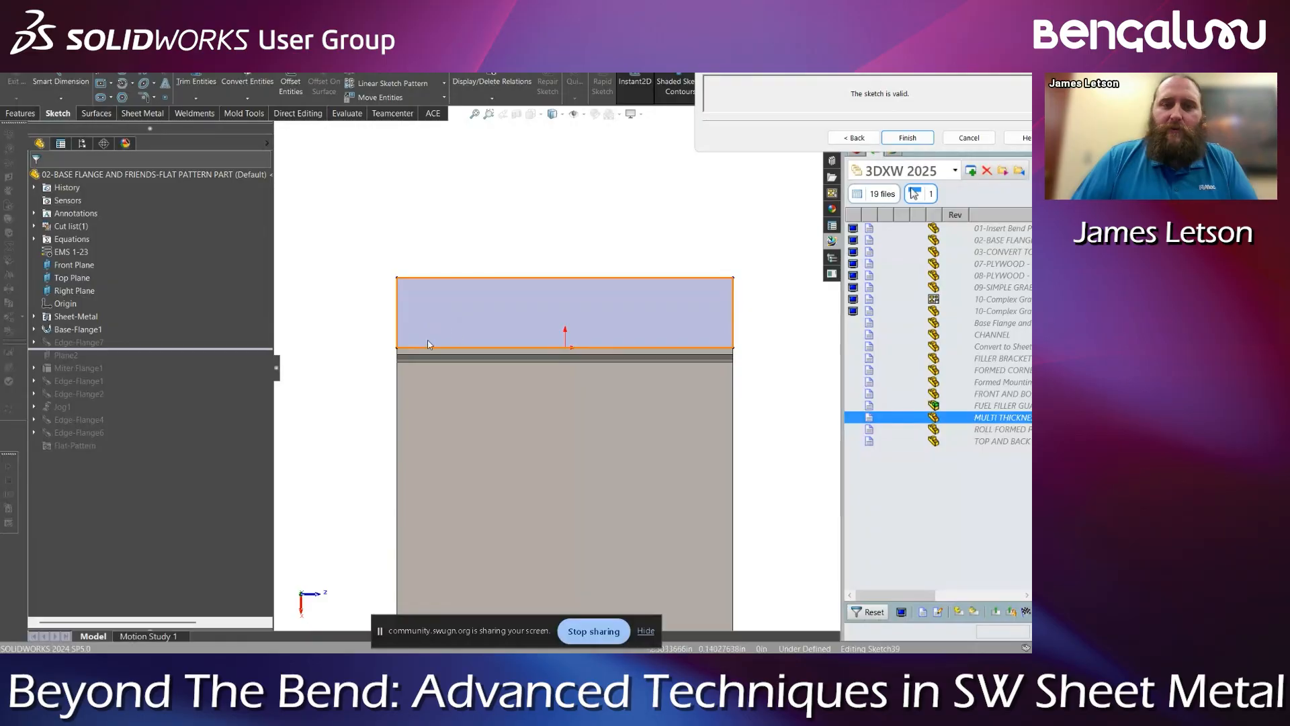
Pull the right side of the edge flange profile inward, away from the wall's right end
{"action": "left_click_drag", "start_coordinate": [800, 299], "coordinate": [323, 328]}
{"action": "left_click", "coordinate": [324, 454]}
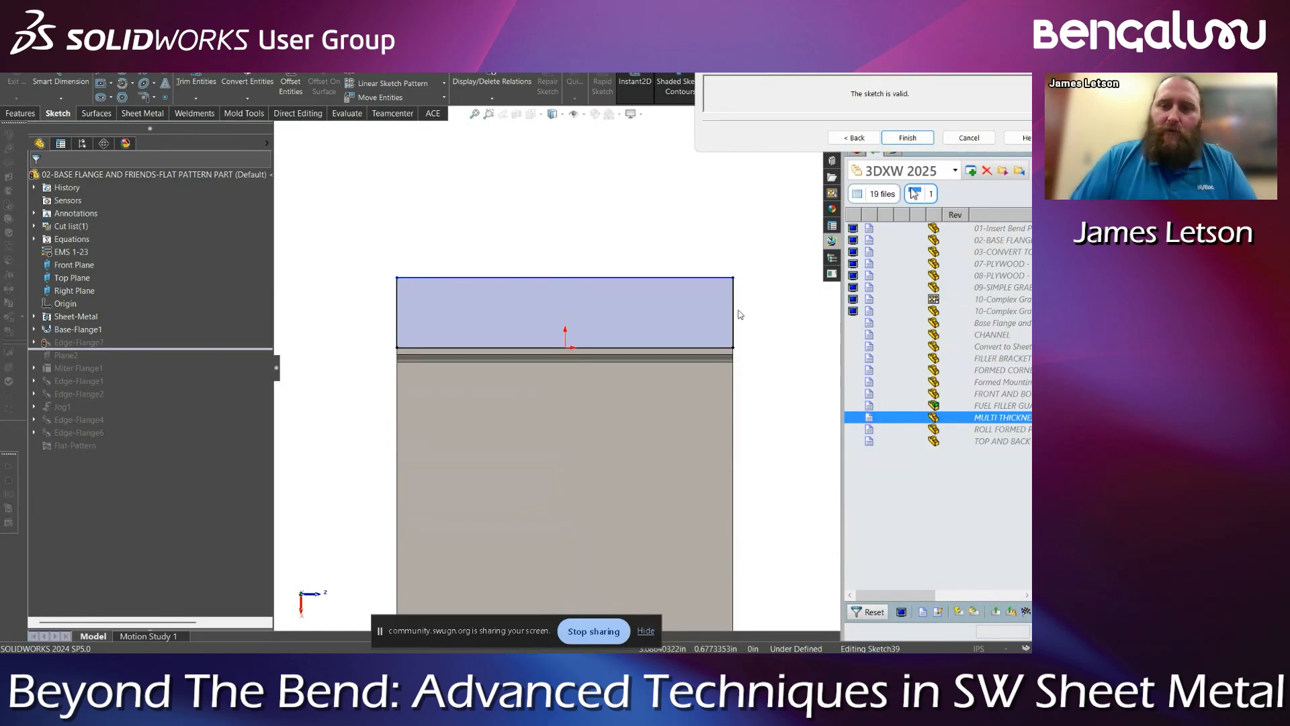
{"action": "left_click_drag", "start_coordinate": [735, 309], "coordinate": [692, 311]}
{"action": "left_click", "coordinate": [775, 337]}
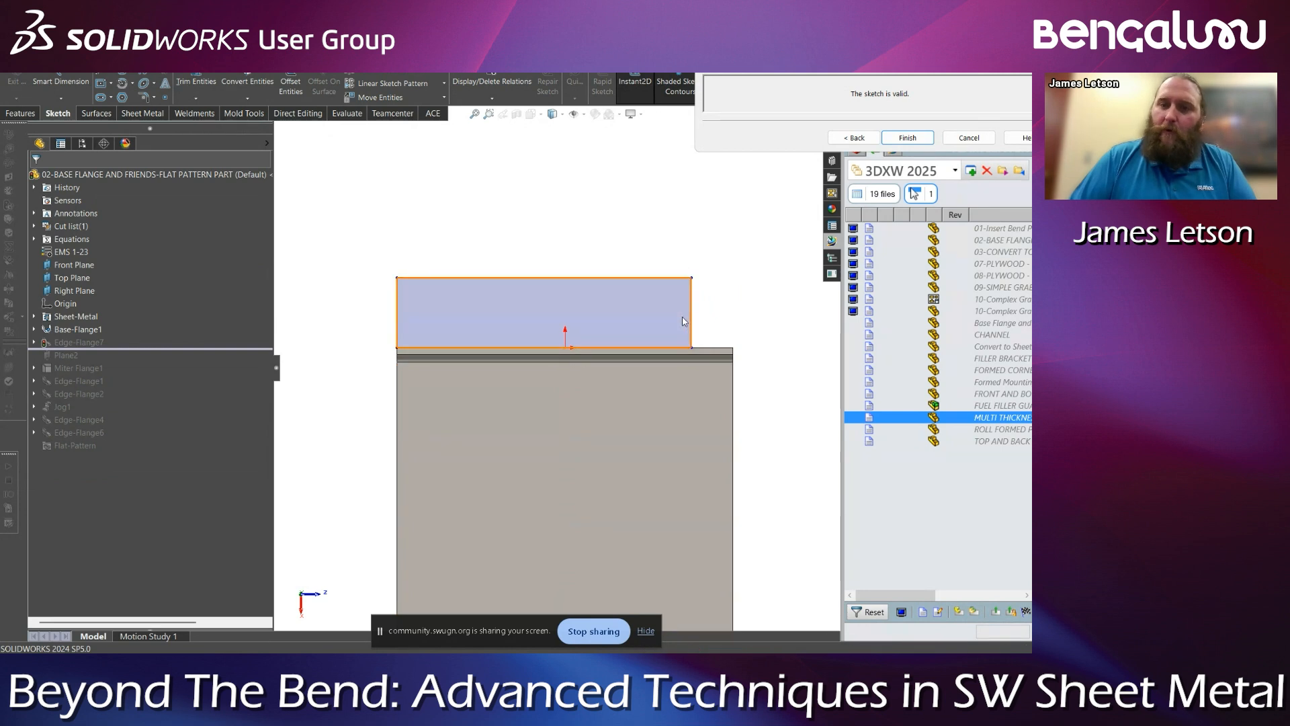
Dimension the gap between the flange profile's right side and the wall's right end as 1.5 in, and finish the profile
{"action": "right_click_drag", "start_coordinate": [769, 420], "coordinate": [756, 349]}
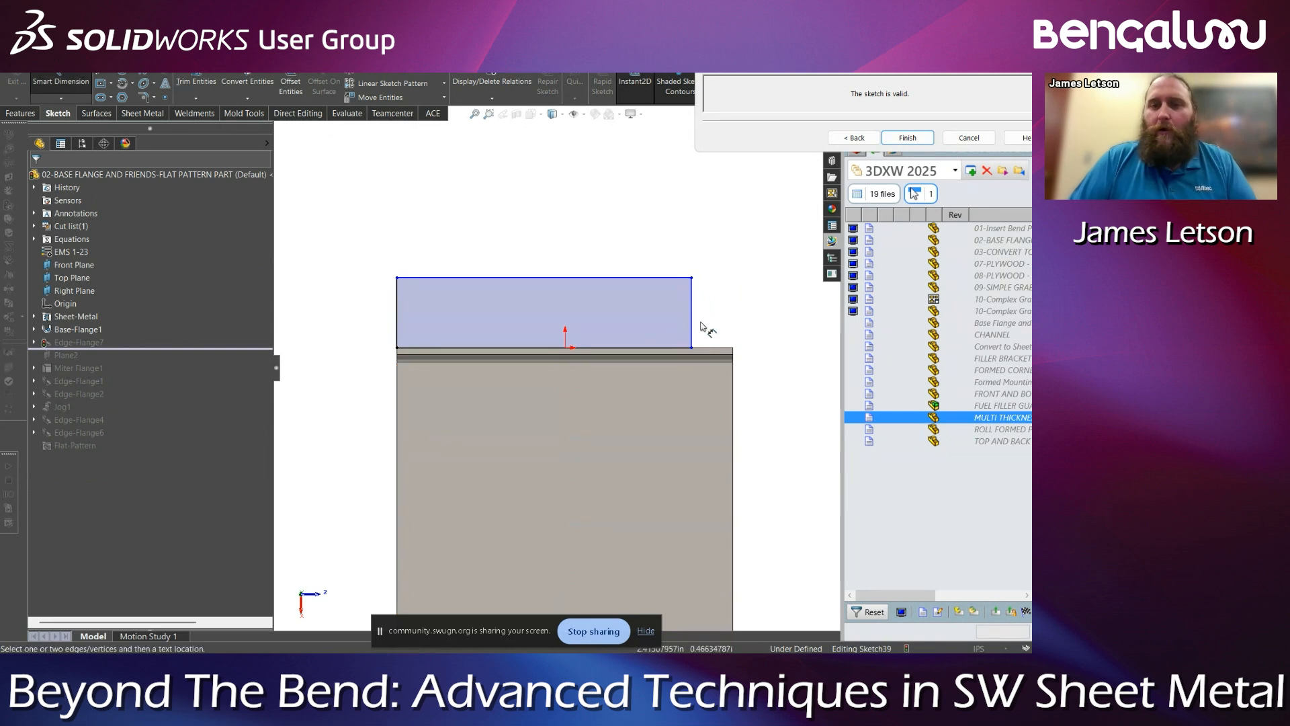
{"action": "left_click", "coordinate": [692, 311]}
{"action": "left_click", "coordinate": [741, 366]}
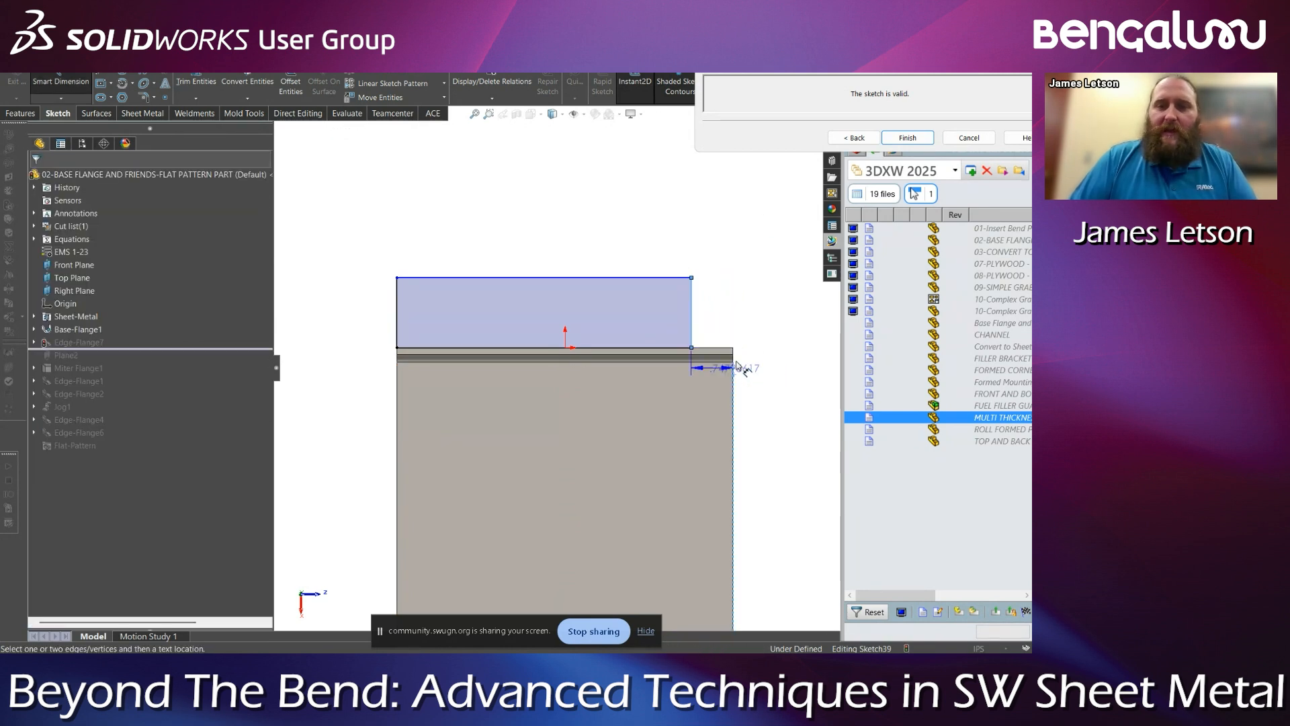
{"action": "left_click", "coordinate": [766, 296]}
{"action": "type", "text": "1.5"}
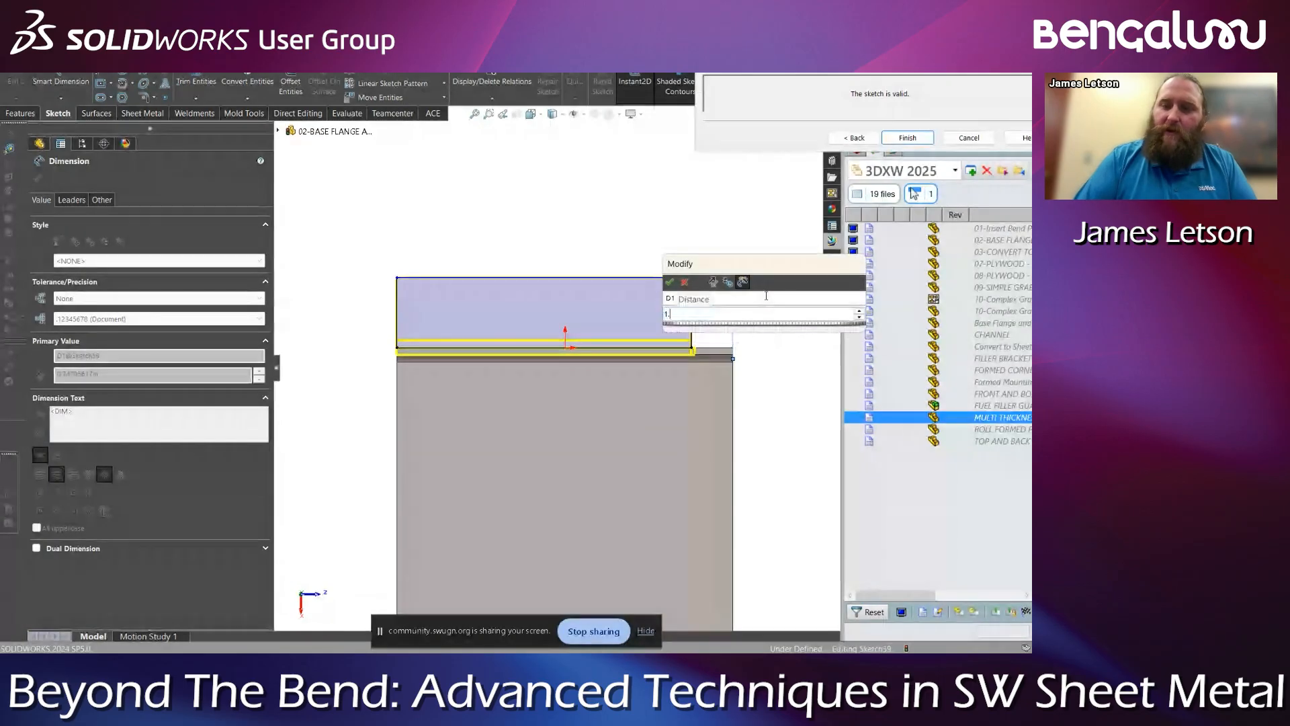
{"action": "key", "text": "Return"}
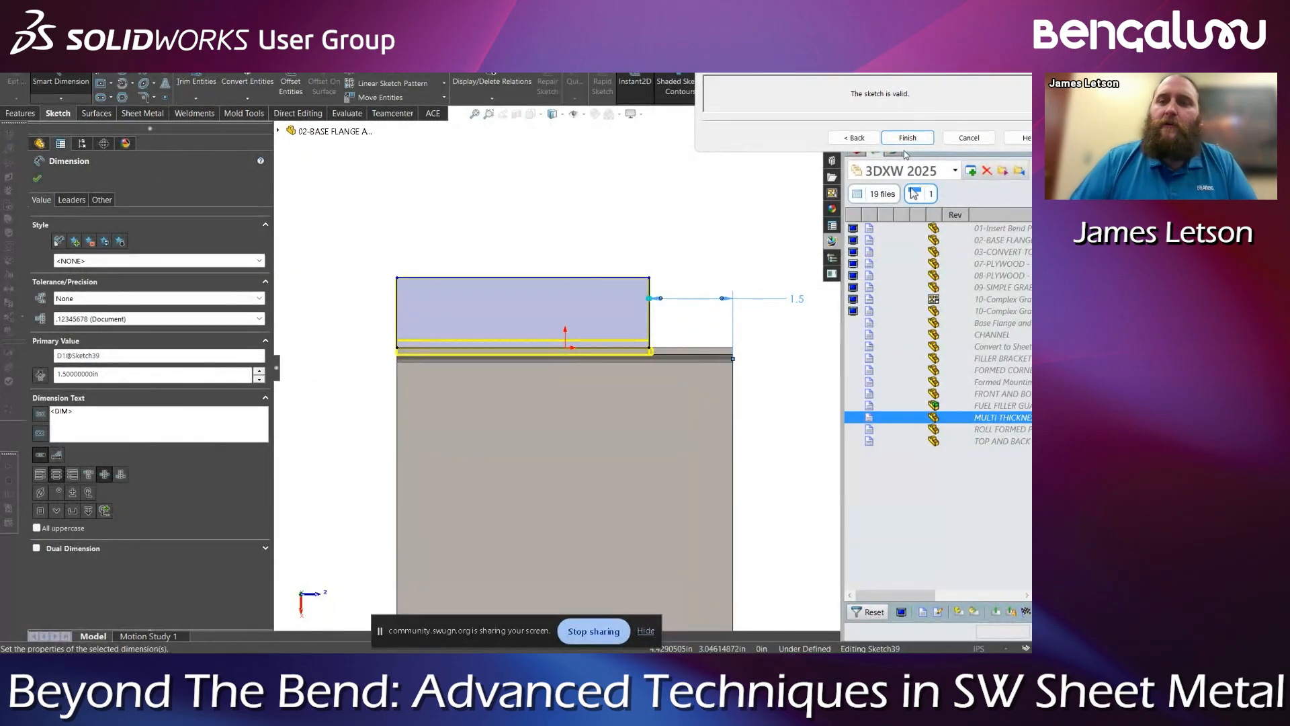
{"action": "left_click", "coordinate": [907, 138]}
{"action": "middle_click_drag", "start_coordinate": [643, 272], "coordinate": [617, 473]}
{"action": "middle_click_drag", "start_coordinate": [608, 237], "coordinate": [607, 376]}
{"action": "scroll", "coordinate": [600, 363], "scroll_direction": "up", "scroll_amount": 1}
{"action": "scroll", "coordinate": [600, 364], "scroll_direction": "down", "scroll_amount": 2}
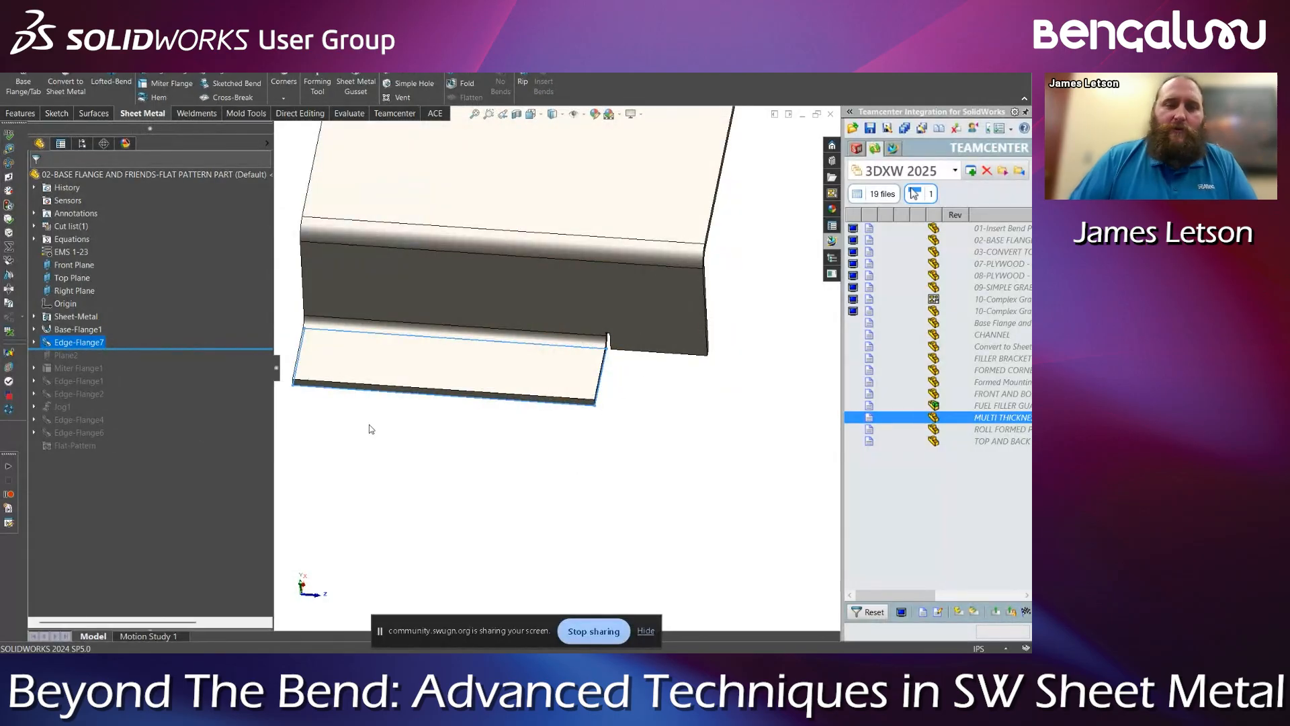
{"action": "scroll", "coordinate": [585, 374], "scroll_direction": "down", "scroll_amount": 3}
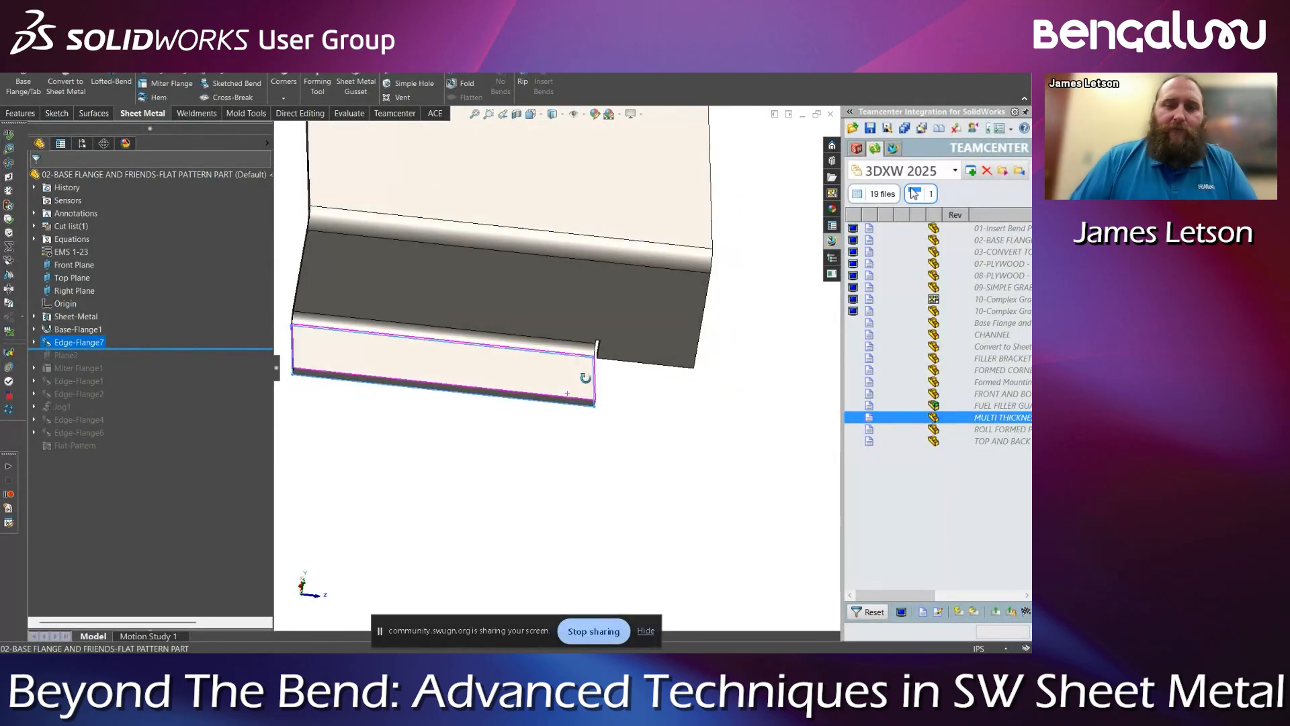
{"action": "right_click", "coordinate": [88, 343]}
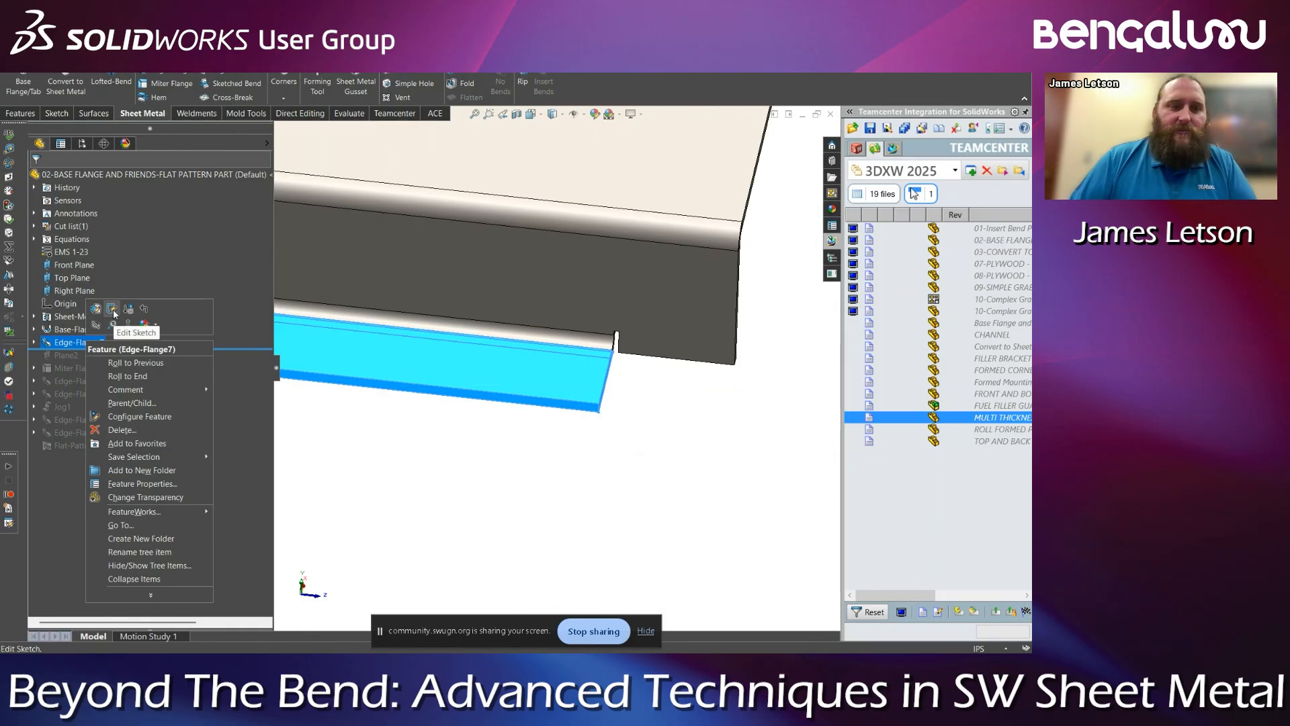
{"action": "left_click", "coordinate": [112, 309]}
{"action": "left_click", "coordinate": [812, 148]}
Reopen the shortened edge flange's profile sketch through its feature definition and view it straight on
{"action": "right_click", "coordinate": [97, 342]}
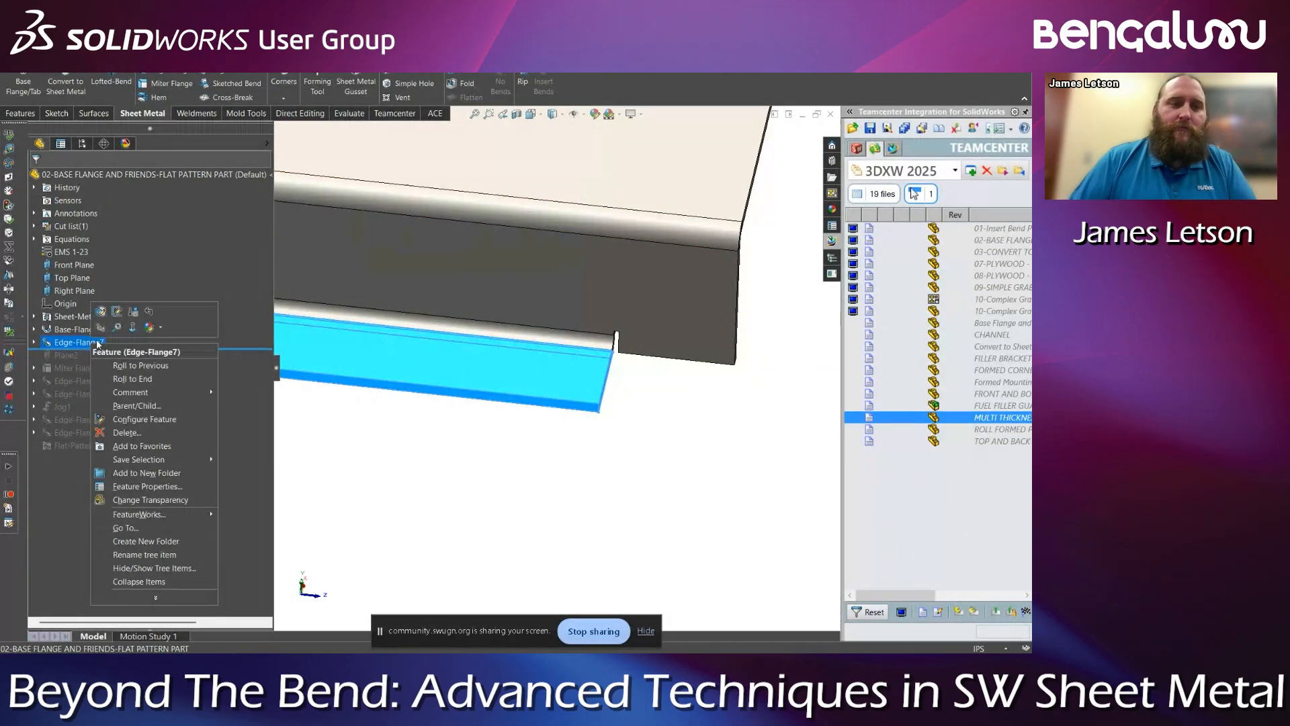
{"action": "left_click", "coordinate": [101, 311]}
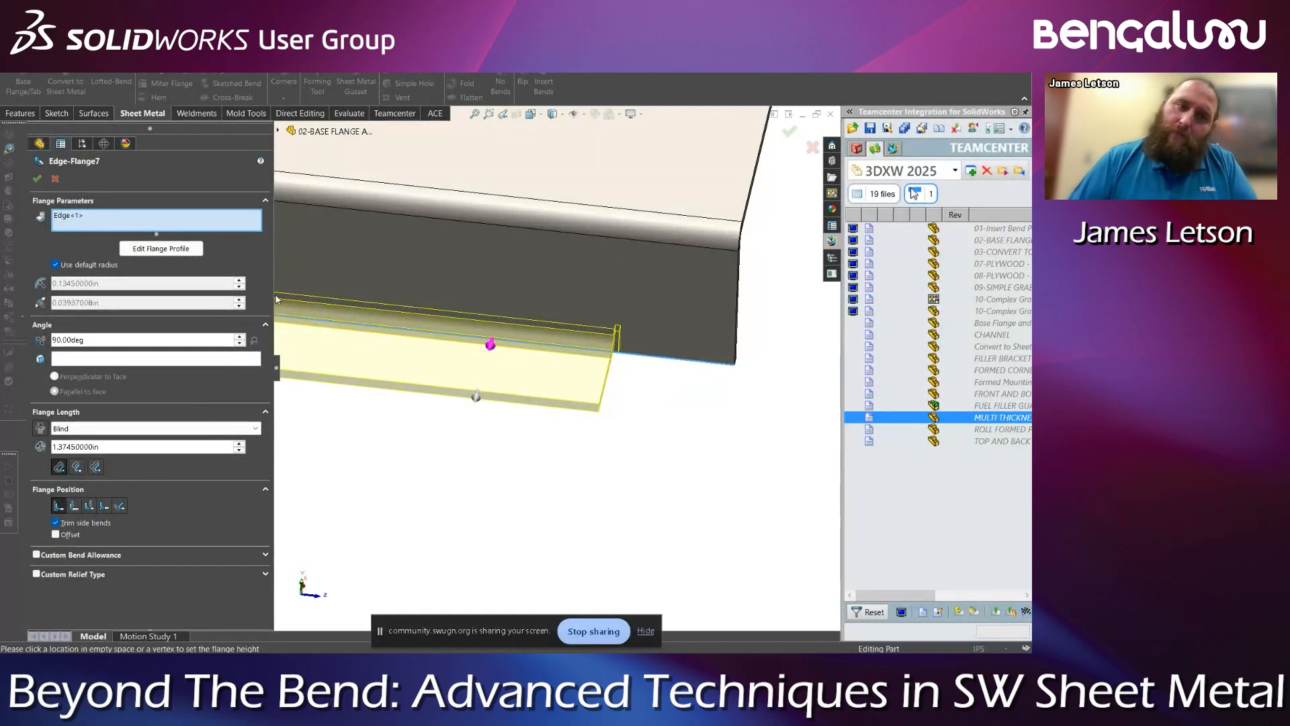
{"action": "left_click", "coordinate": [160, 248]}
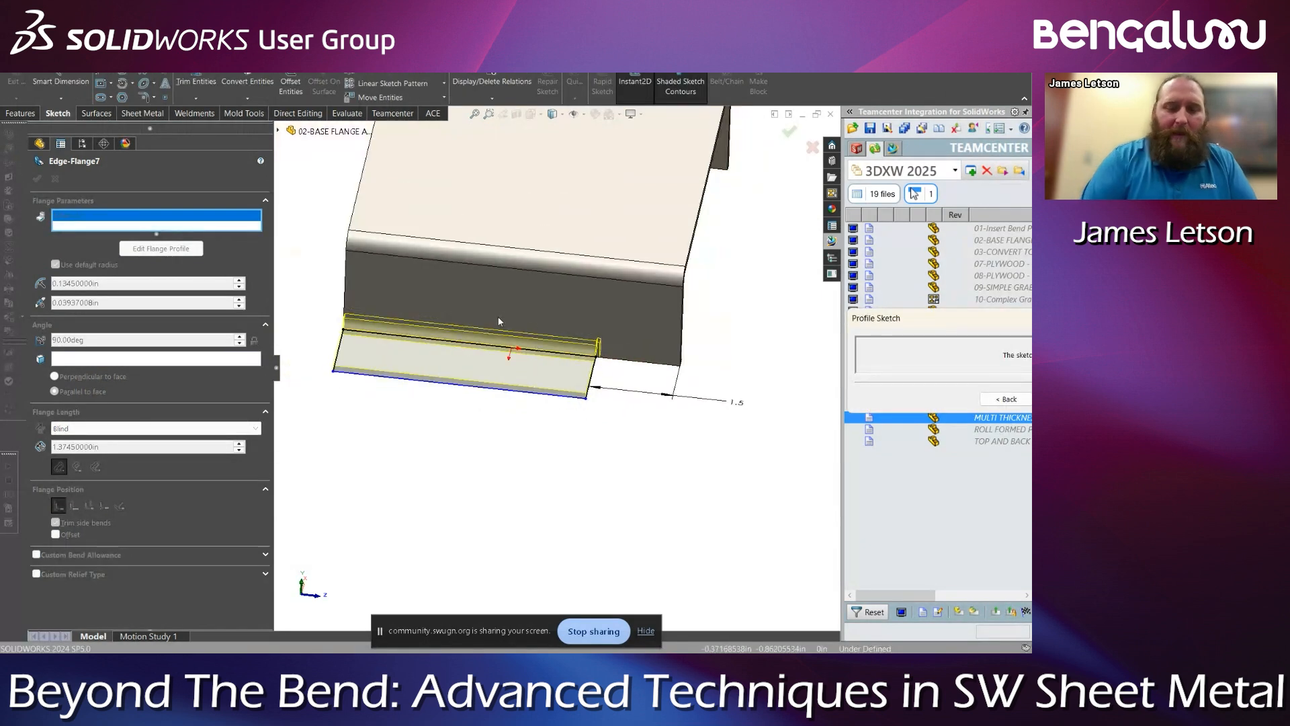
{"action": "left_click", "coordinate": [541, 478]}
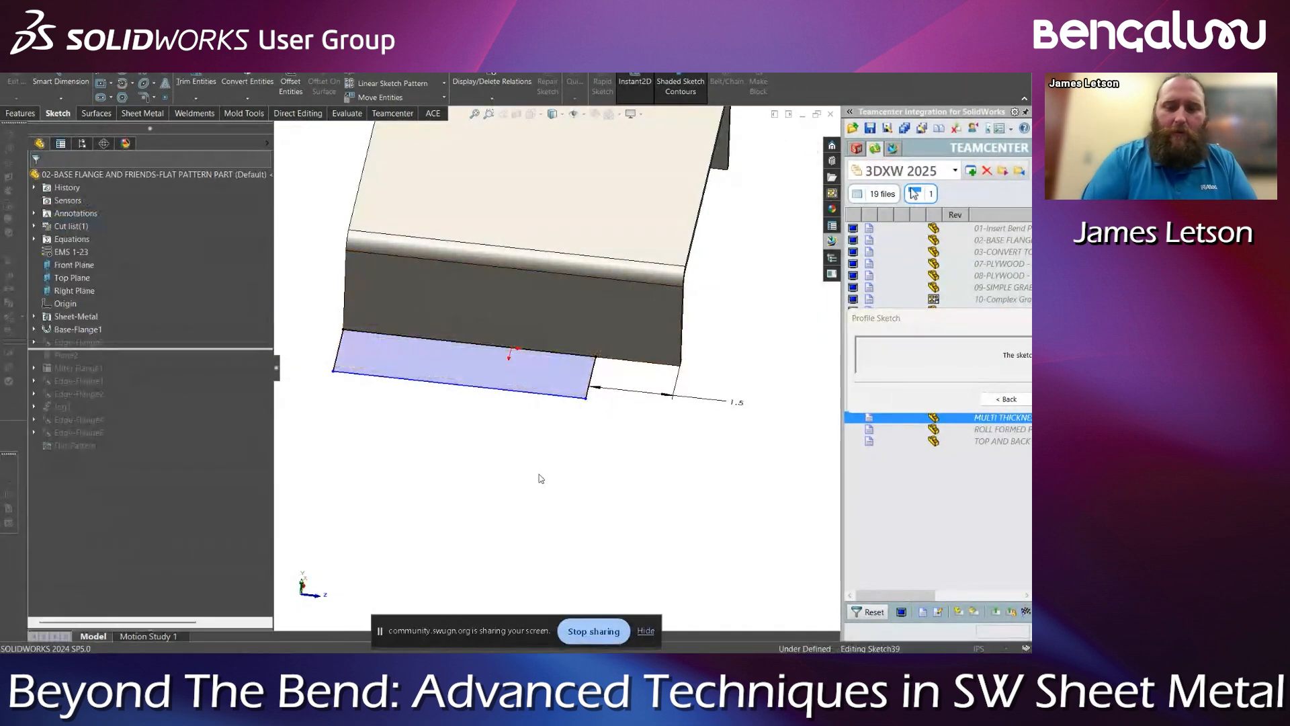
{"action": "key", "text": "ctrl+8"}
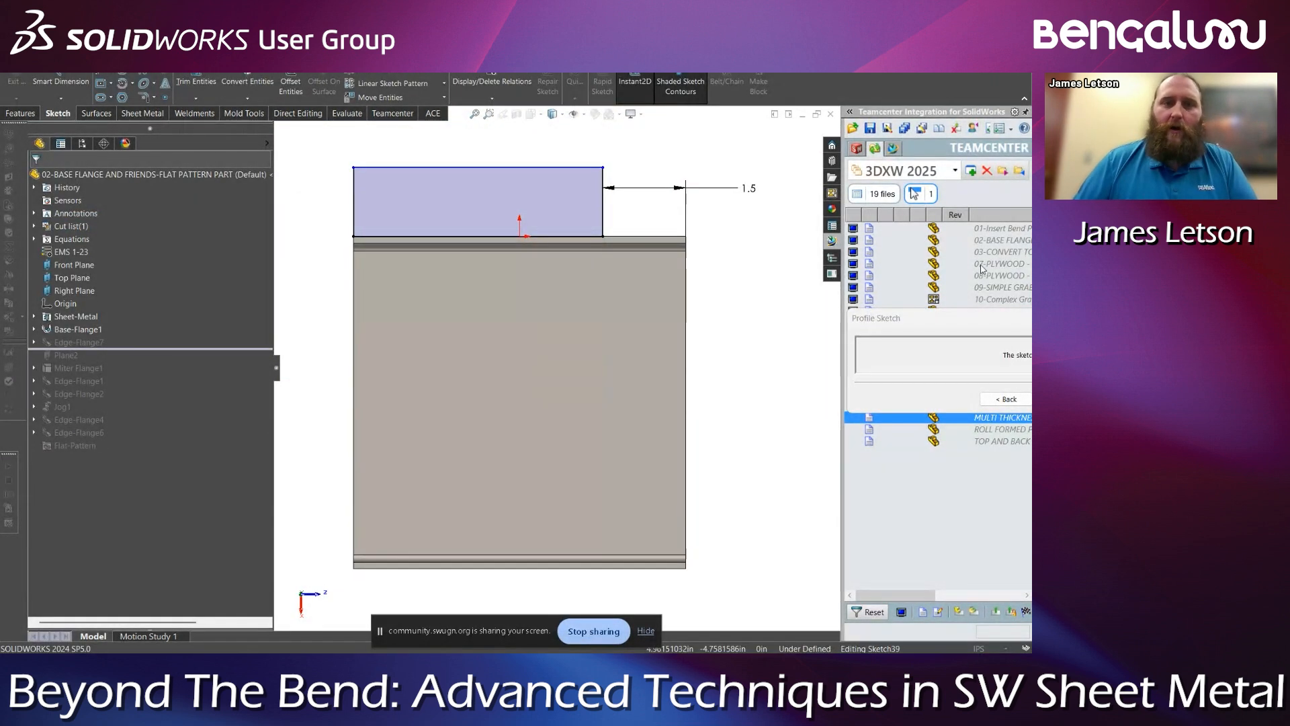
Lower the flange profile's outer edge slightly by its upper-left corner, and delete the relation on the profile's left side
{"action": "left_click", "coordinate": [354, 168]}
{"action": "left_click_drag", "start_coordinate": [360, 169], "coordinate": [365, 172]}
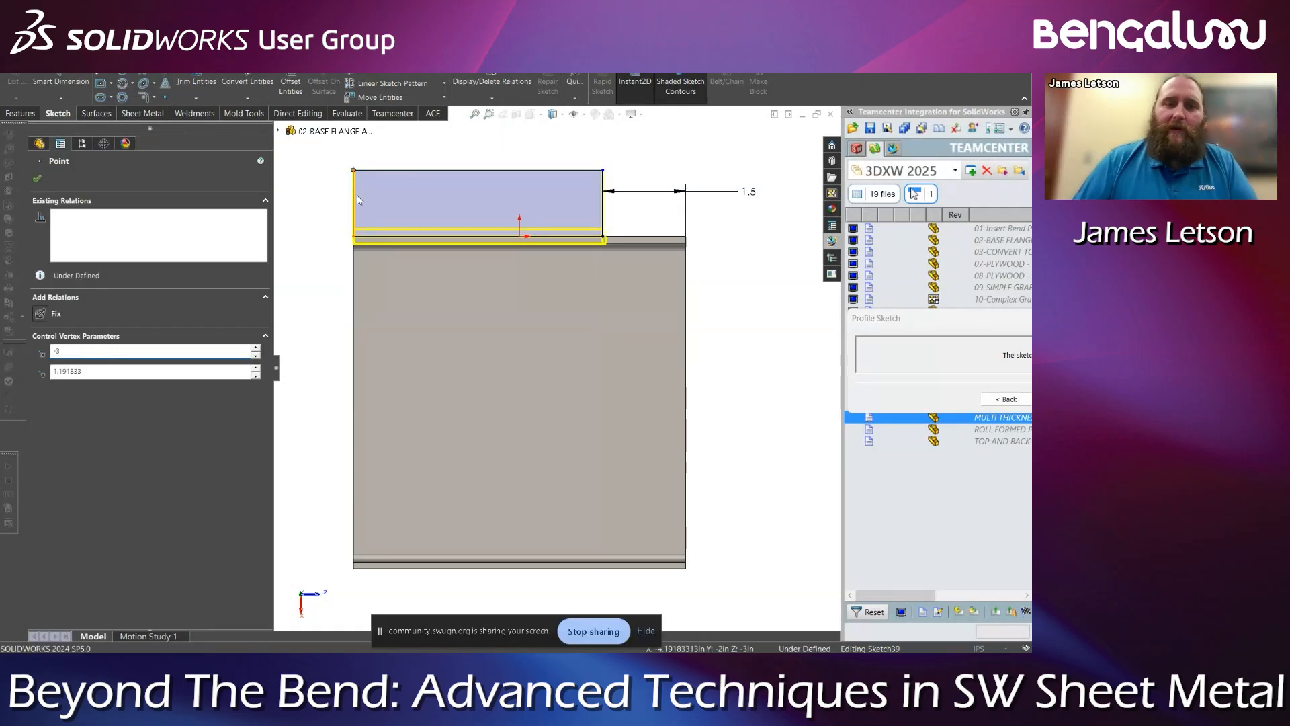
{"action": "left_click", "coordinate": [354, 196]}
{"action": "left_click", "coordinate": [93, 216]}
{"action": "right_click", "coordinate": [93, 216]}
{"action": "left_click", "coordinate": [111, 224]}
{"action": "left_click", "coordinate": [327, 315]}
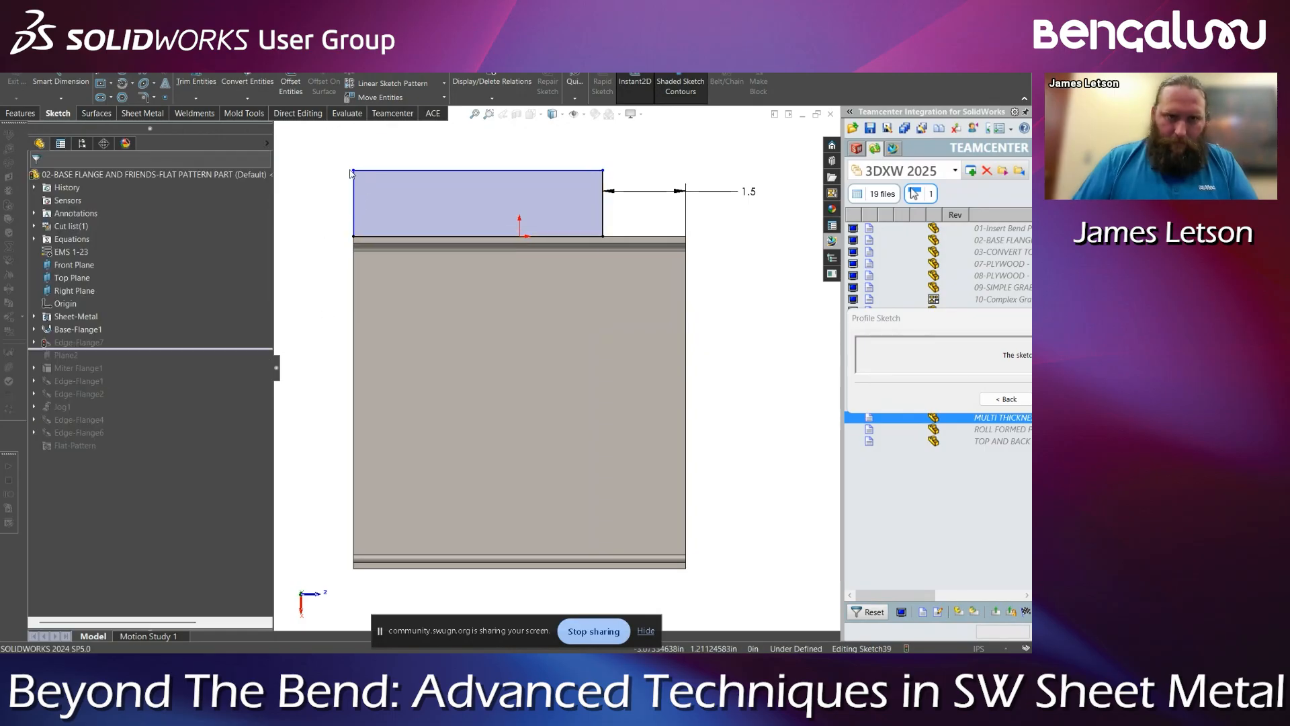
Move the profile's upper-left corner to about (-2.17, 0.97) to slant the left side, and finish the flange profile
{"action": "left_click_drag", "start_coordinate": [353, 170], "coordinate": [400, 185]}
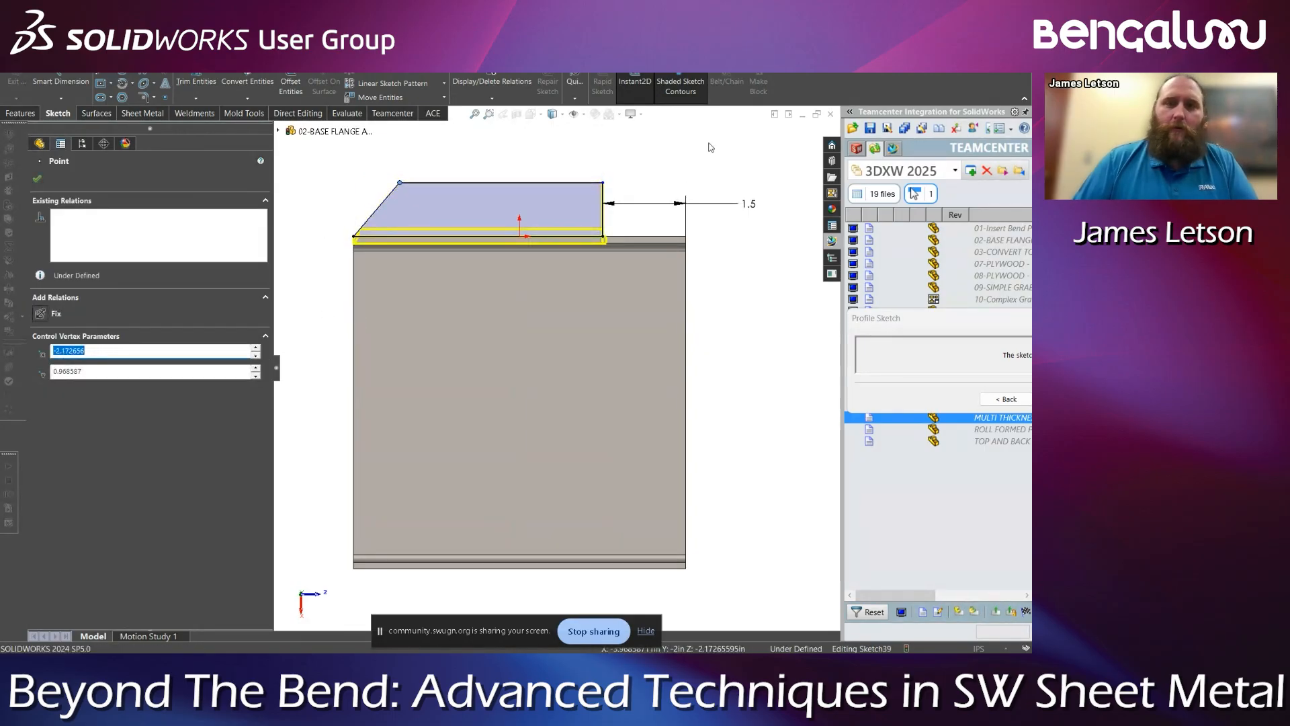
{"action": "left_click", "coordinate": [775, 169]}
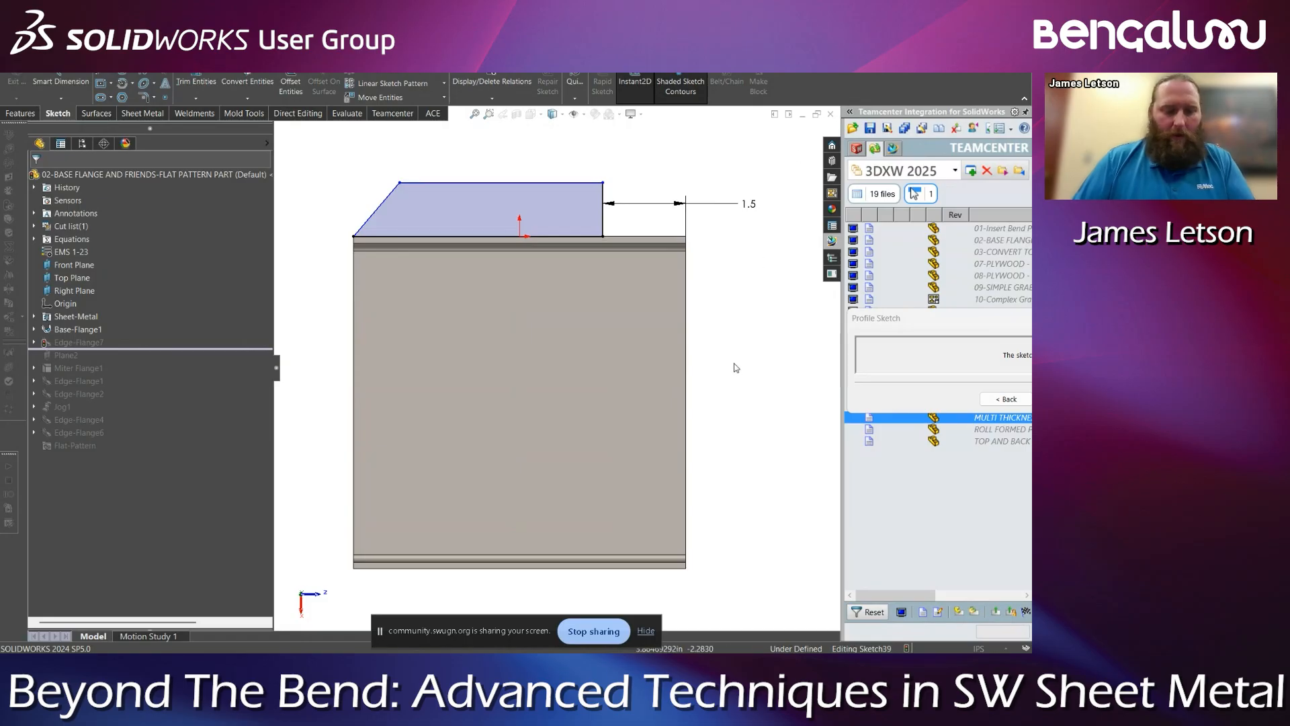
{"action": "key", "text": "super+Tab"}
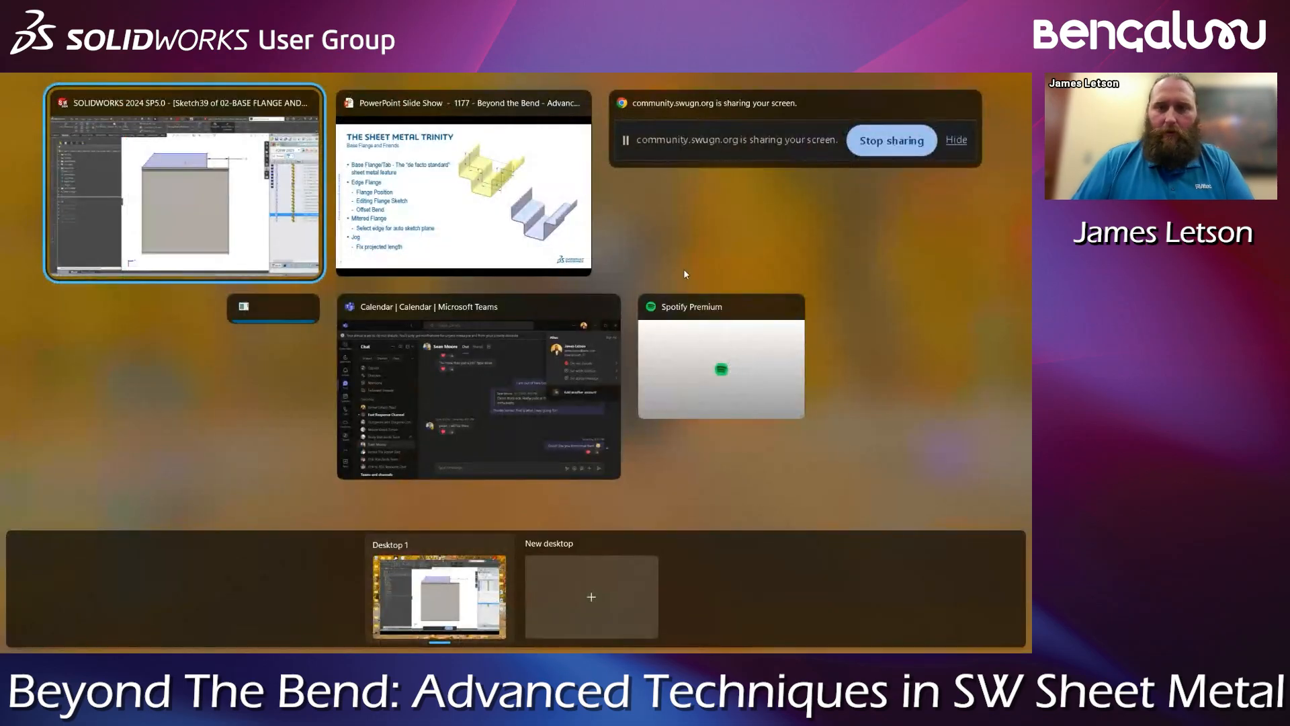
{"action": "left_click", "coordinate": [274, 254]}
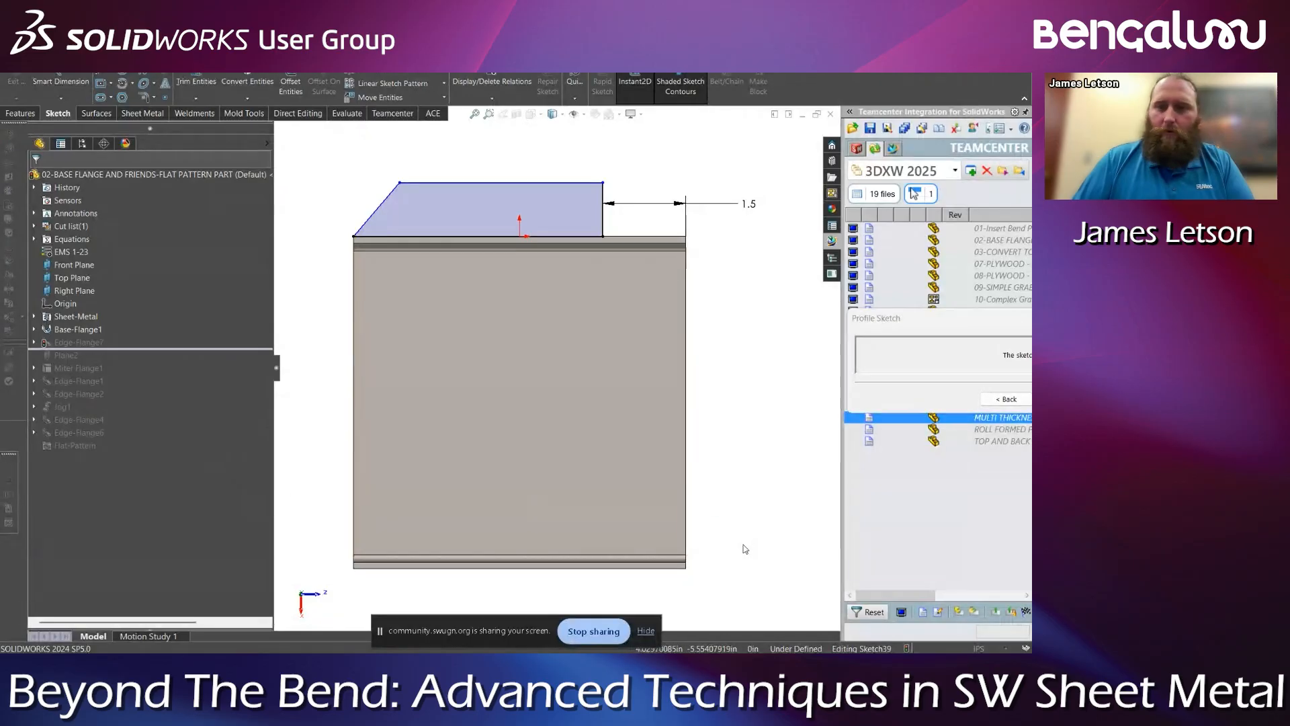
{"action": "left_click_drag", "start_coordinate": [956, 318], "coordinate": [738, 304]}
{"action": "left_click", "coordinate": [835, 385]}
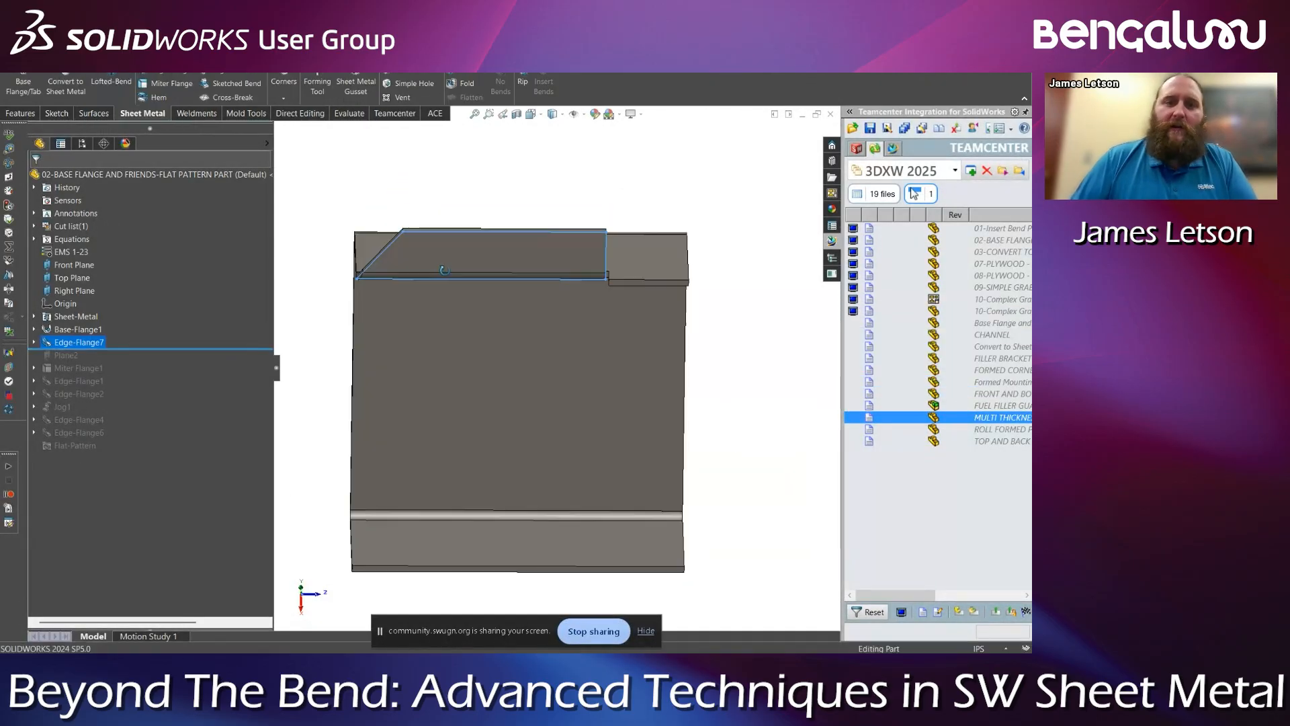
Reopen the slanted edge flange's feature definition and enable a blind offset for its flange position
{"action": "middle_click_drag", "start_coordinate": [551, 512], "coordinate": [605, 526]}
{"action": "scroll", "coordinate": [604, 526], "scroll_direction": "up", "scroll_amount": 2}
{"action": "scroll", "coordinate": [583, 485], "scroll_direction": "down", "scroll_amount": 2}
{"action": "middle_click_drag", "start_coordinate": [536, 432], "coordinate": [552, 448]}
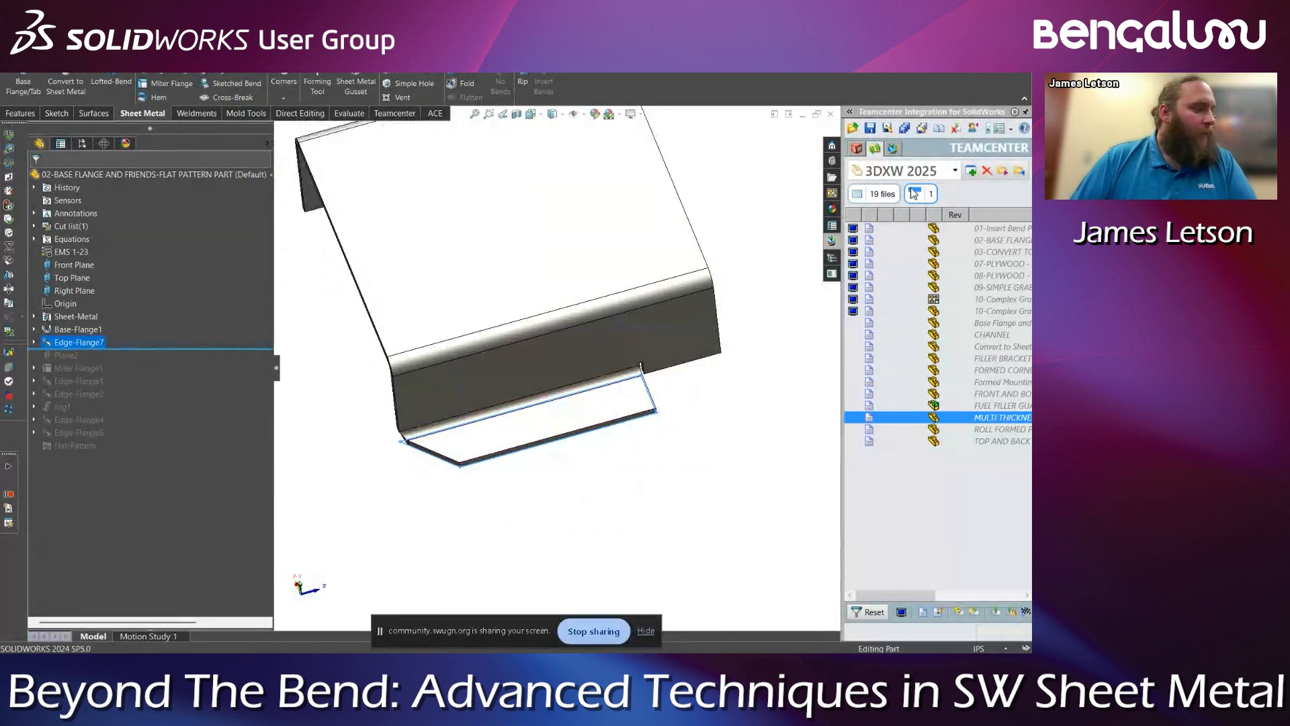
{"action": "middle_click_drag", "start_coordinate": [573, 437], "coordinate": [510, 378]}
{"action": "right_click", "coordinate": [62, 343]}
{"action": "left_click", "coordinate": [74, 309]}
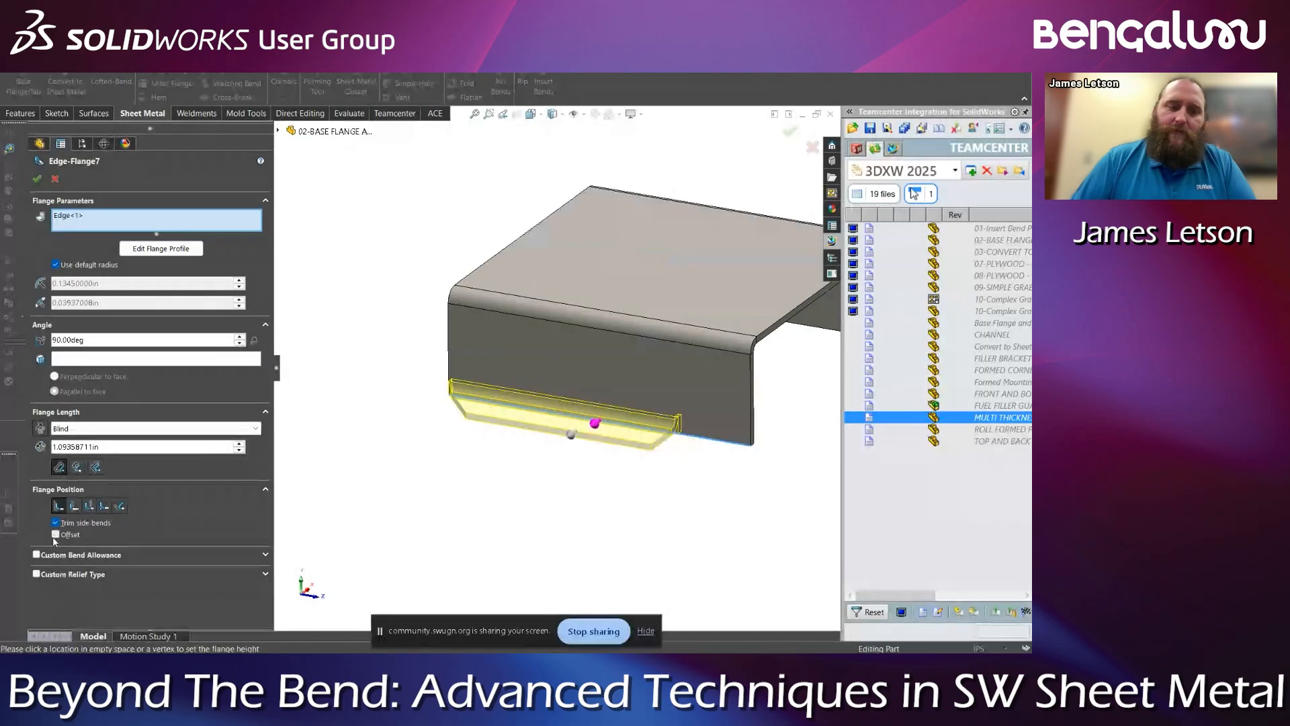
{"action": "middle_click_drag", "start_coordinate": [684, 375], "coordinate": [599, 418]}
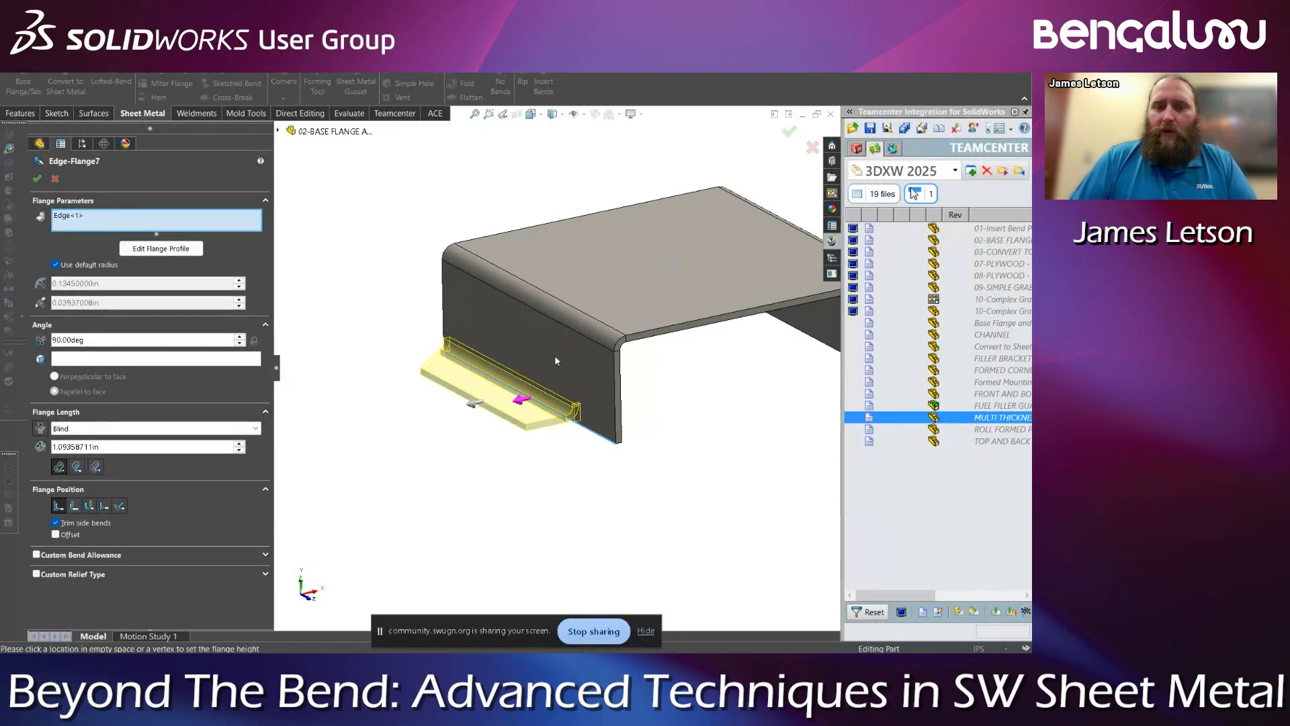
{"action": "scroll", "coordinate": [554, 357], "scroll_direction": "down", "scroll_amount": 2}
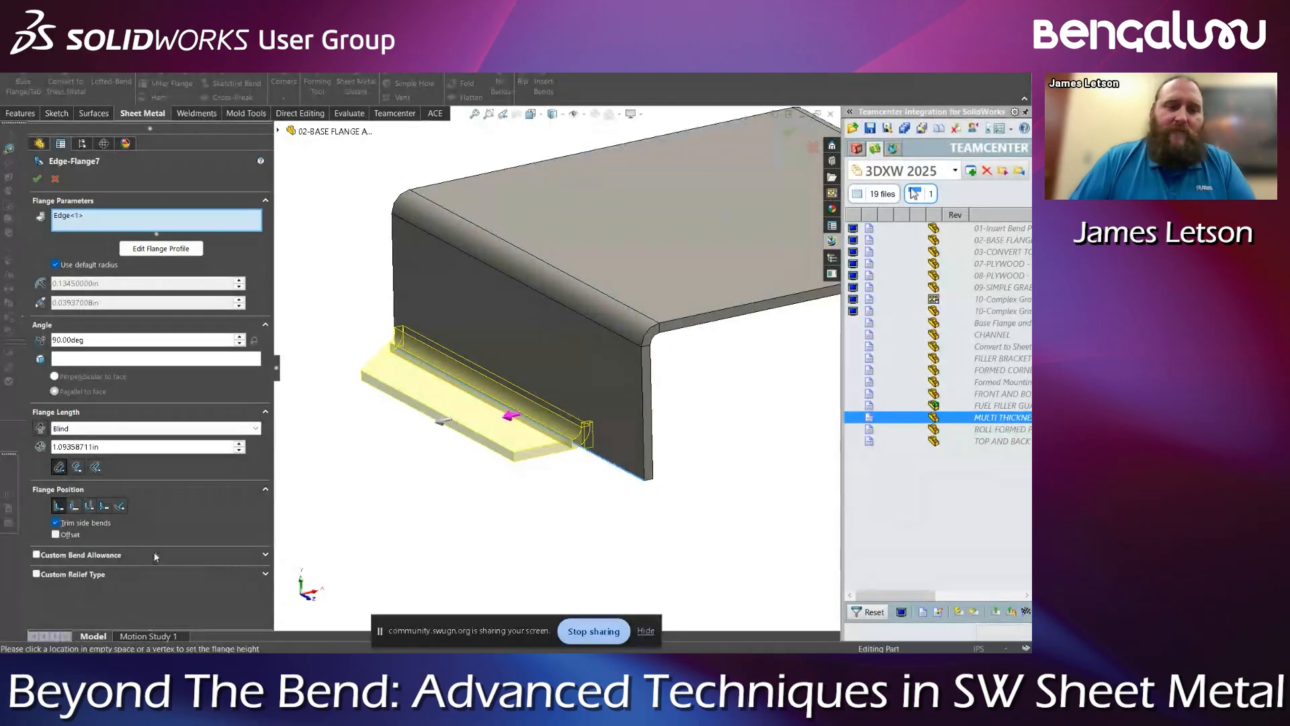
{"action": "left_click", "coordinate": [56, 535]}
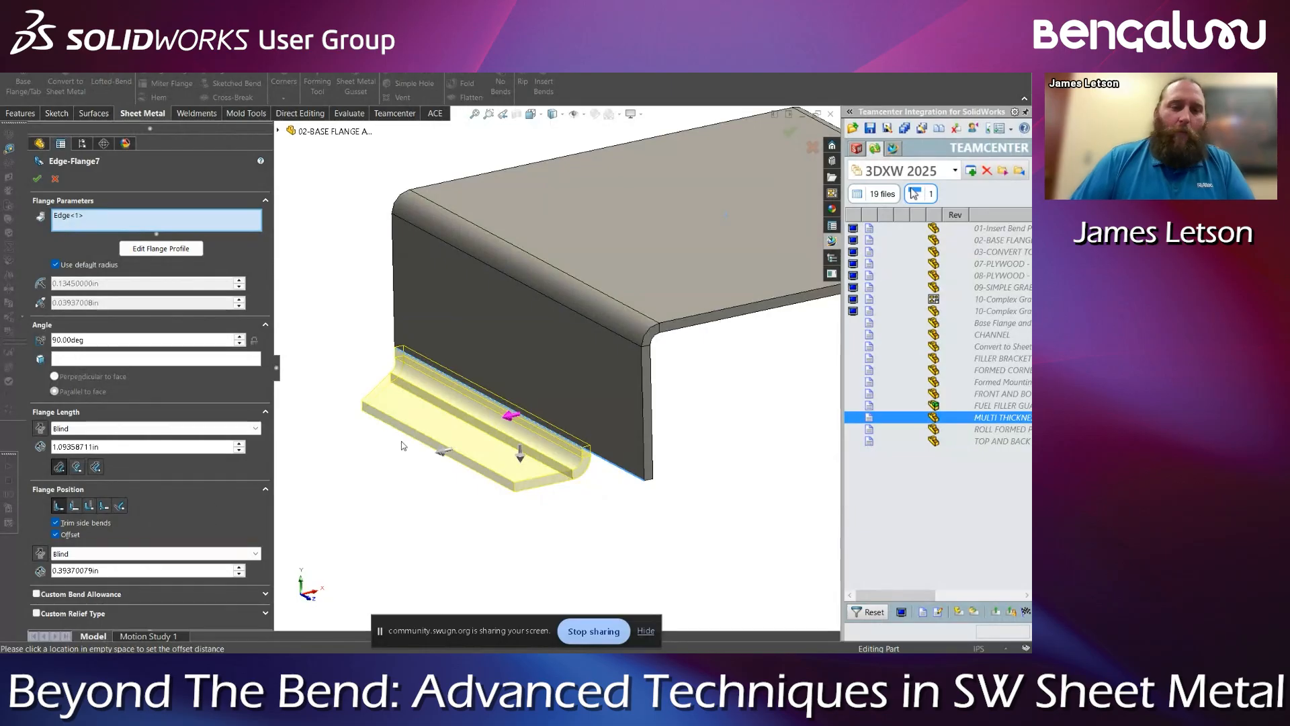
{"action": "scroll", "coordinate": [489, 462], "scroll_direction": "down", "scroll_amount": 2}
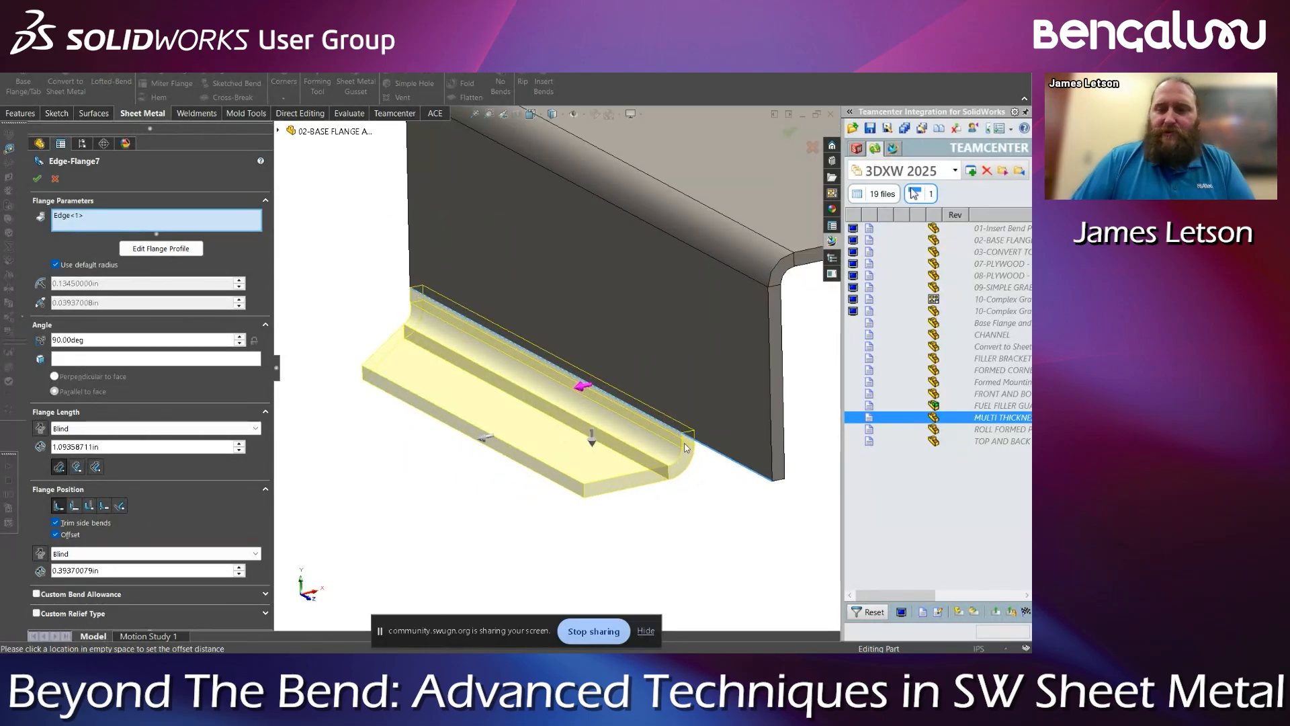
{"action": "scroll", "coordinate": [686, 448], "scroll_direction": "down", "scroll_amount": 3}
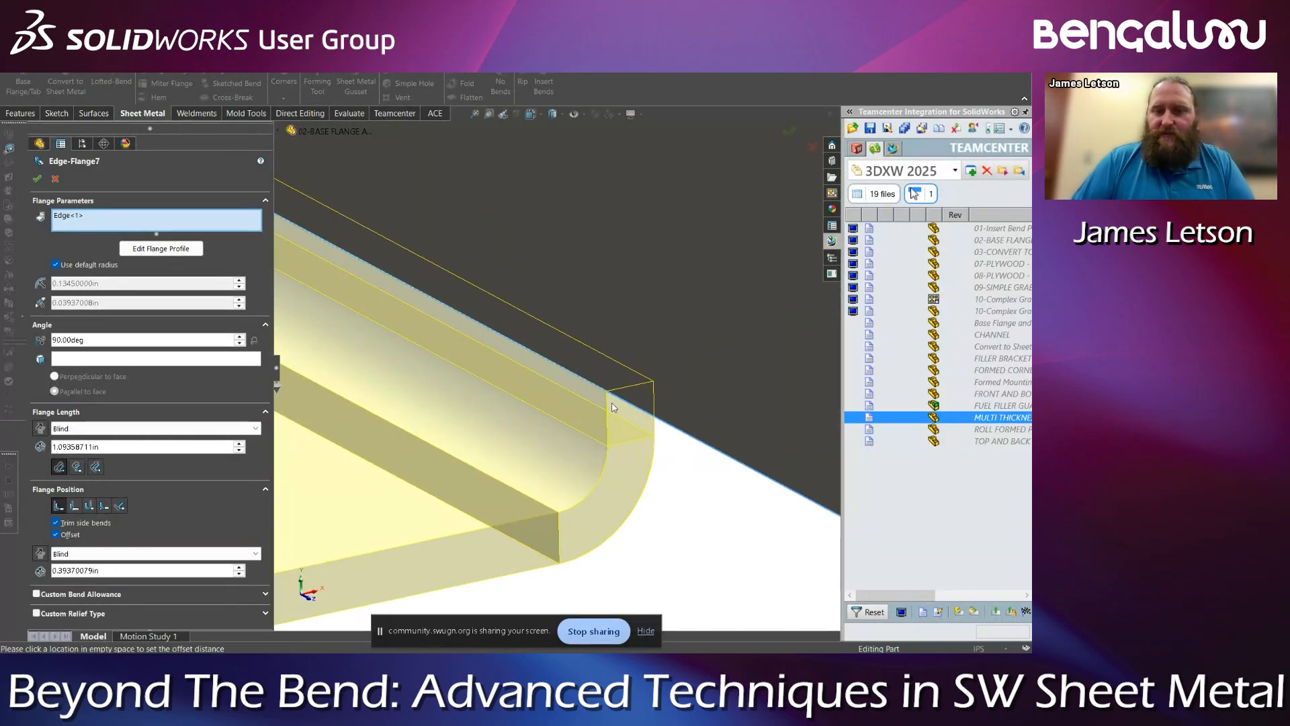
{"action": "scroll", "coordinate": [607, 434], "scroll_direction": "up", "scroll_amount": 5}
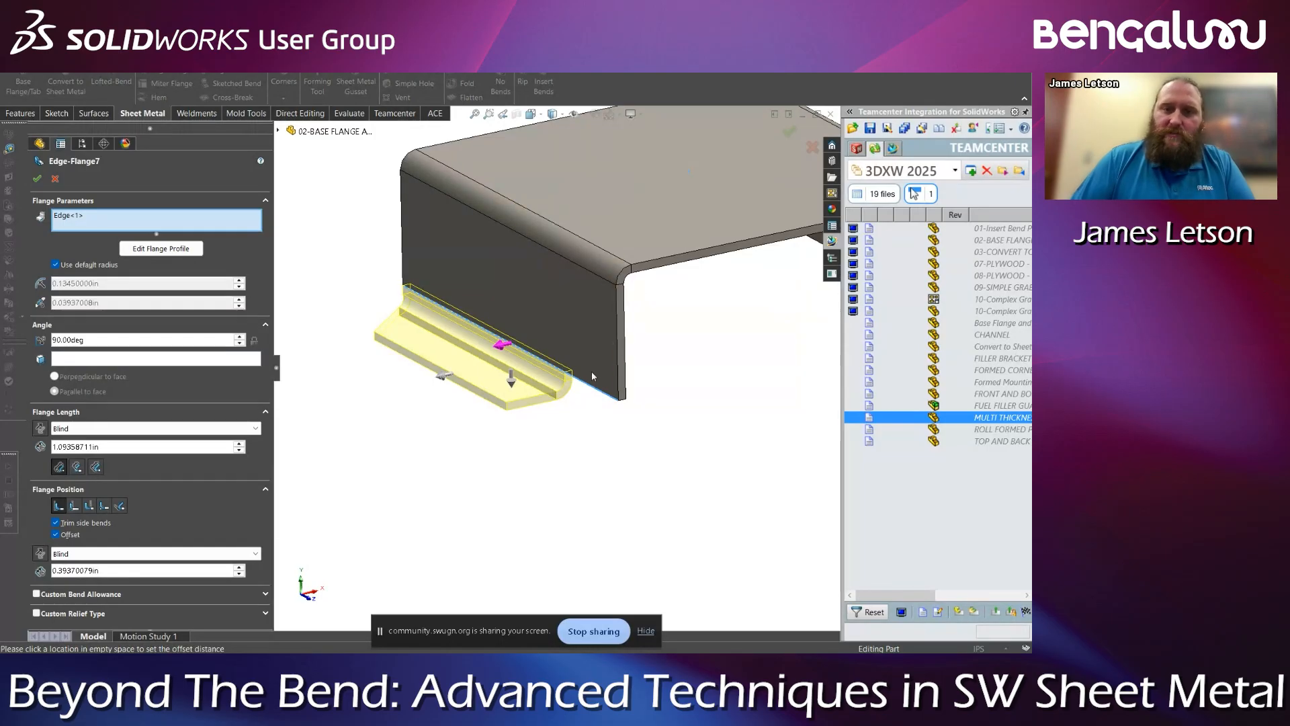
Set the edge flange's position offset distance to 4 in and apply the feature
{"action": "triple_click", "coordinate": [96, 570]}
{"action": "type", "text": "4"}
{"action": "key", "text": "Return"}
{"action": "left_click", "coordinate": [37, 178]}
{"action": "scroll", "coordinate": [536, 337], "scroll_direction": "up", "scroll_amount": 3}
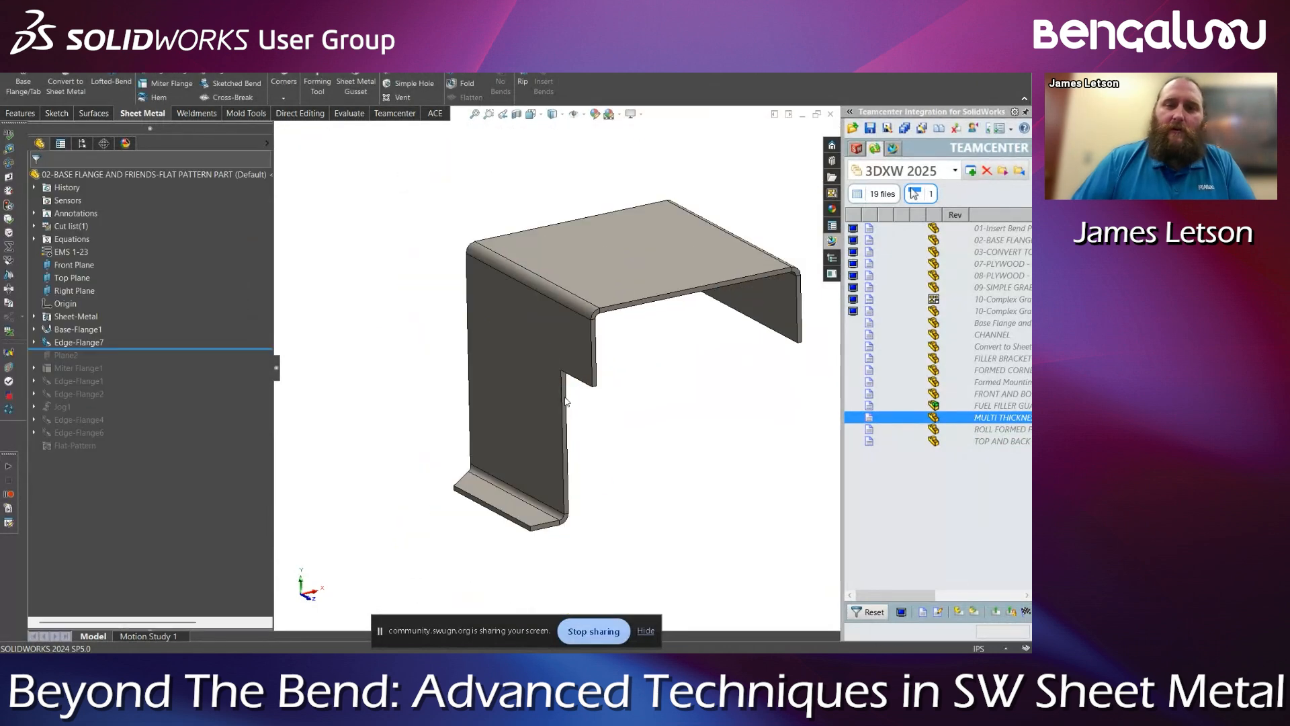
Measure the distance between the base flange's top face and the offset edge flange's face, and close the measurement
{"action": "left_click", "coordinate": [610, 276]}
{"action": "middle_click_drag", "start_coordinate": [558, 445], "coordinate": [541, 538]}
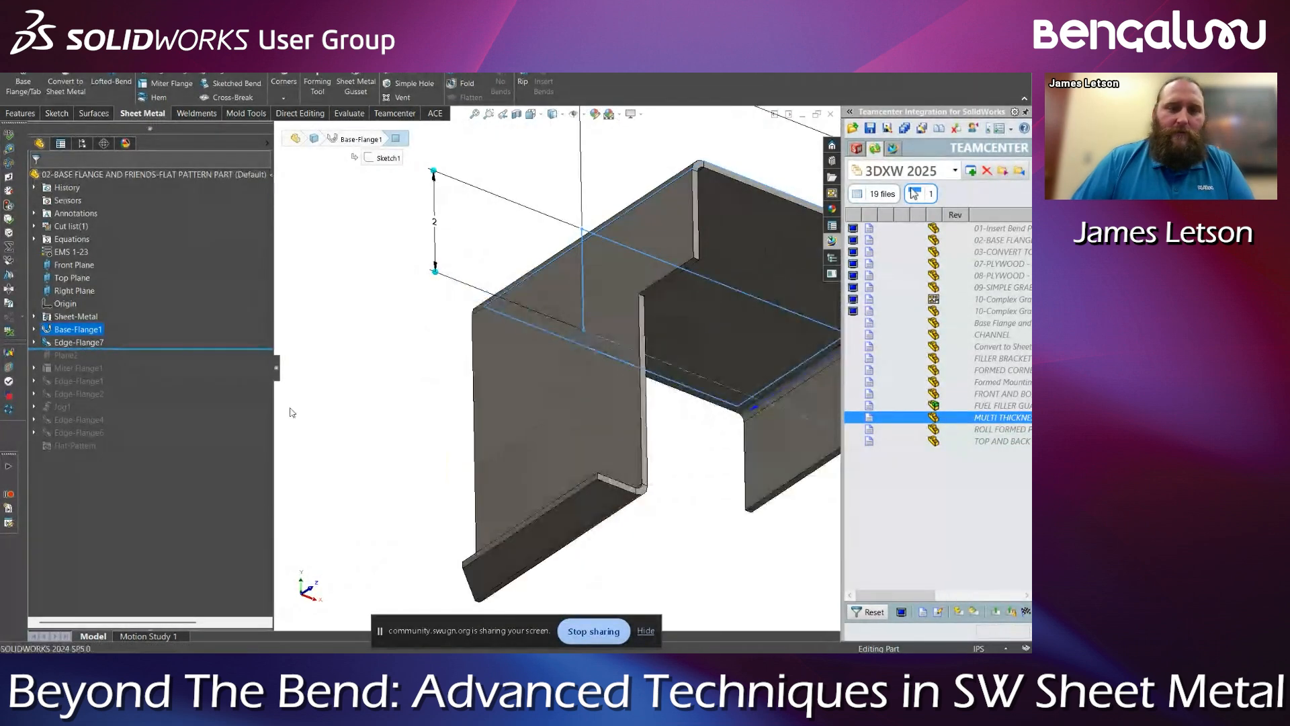
{"action": "left_click", "coordinate": [539, 542]}
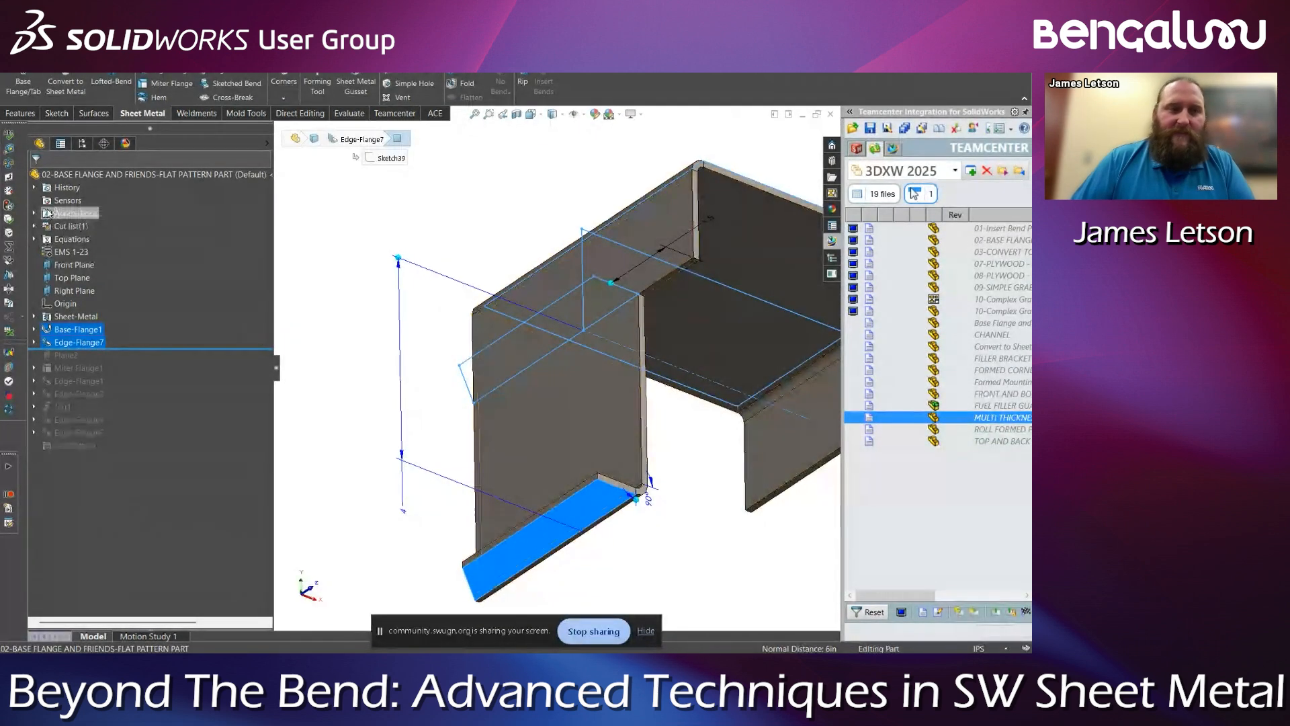
{"action": "left_click", "coordinate": [9, 149]}
{"action": "scroll", "coordinate": [527, 390], "scroll_direction": "up", "scroll_amount": 3}
{"action": "middle_click_drag", "start_coordinate": [530, 396], "coordinate": [537, 463]}
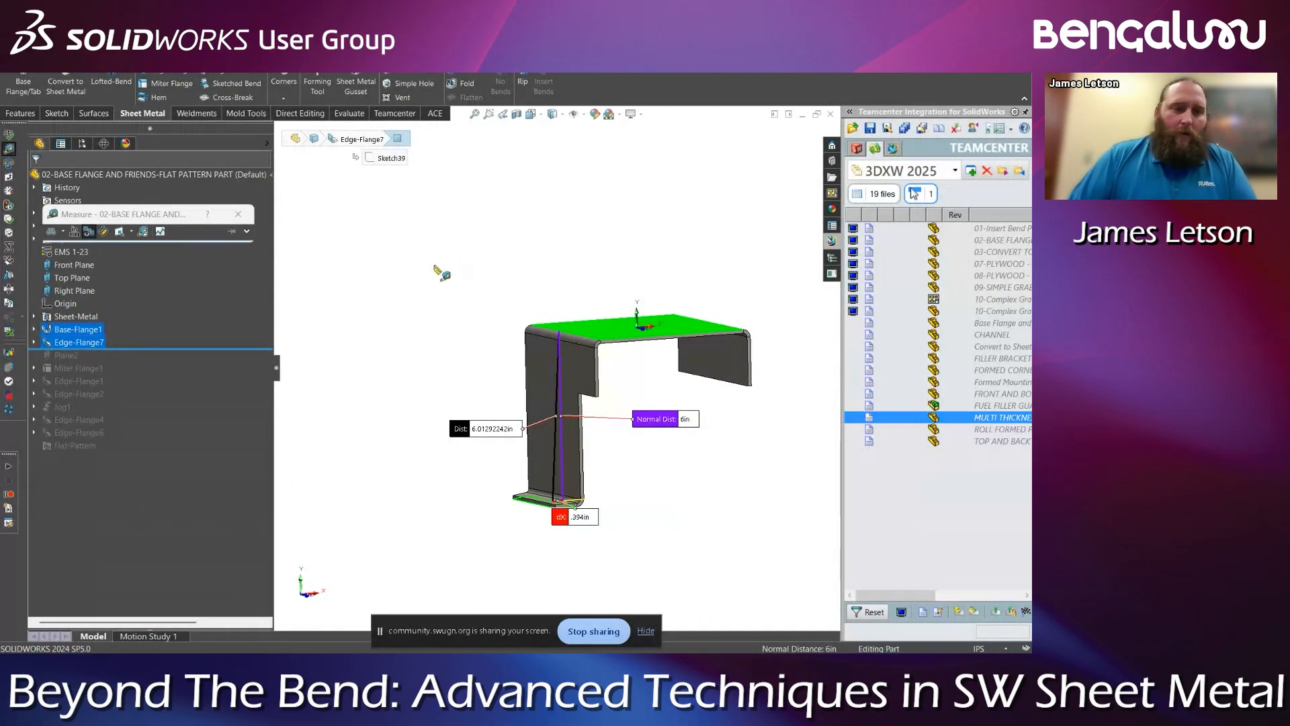
{"action": "key", "text": "Escape"}
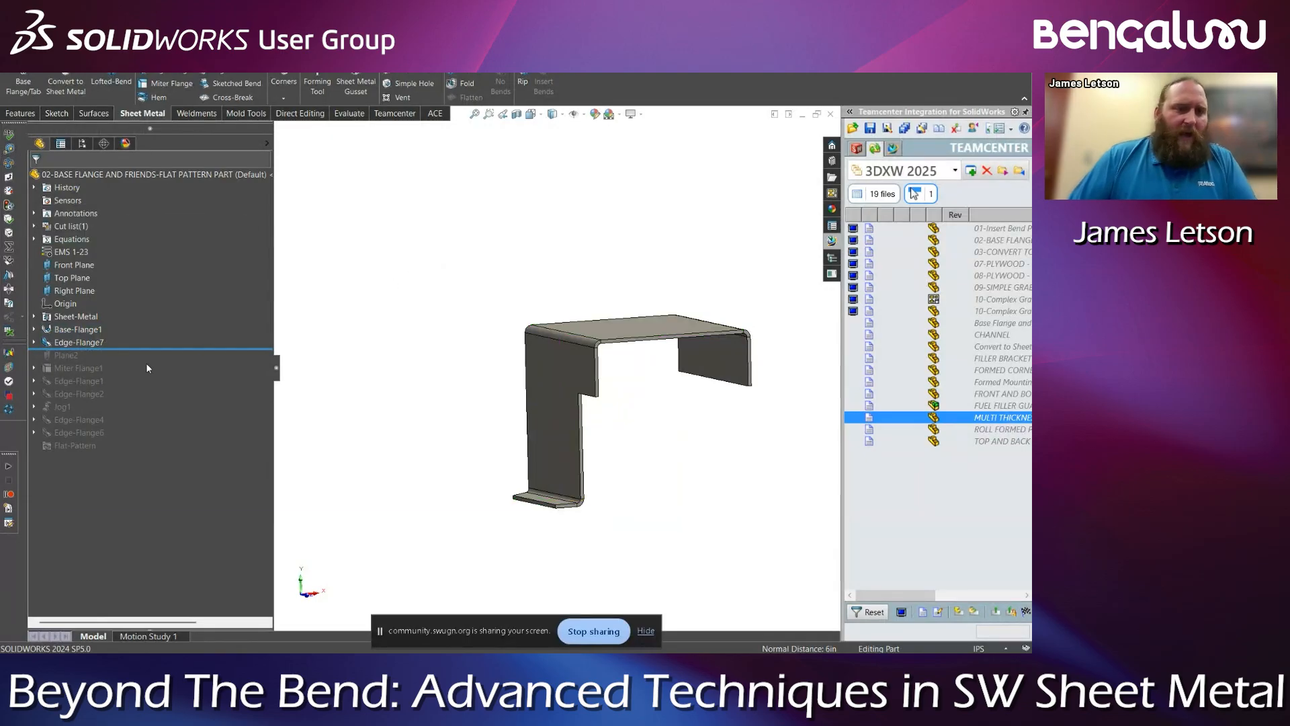
{"action": "middle_click_drag", "start_coordinate": [458, 304], "coordinate": [465, 343]}
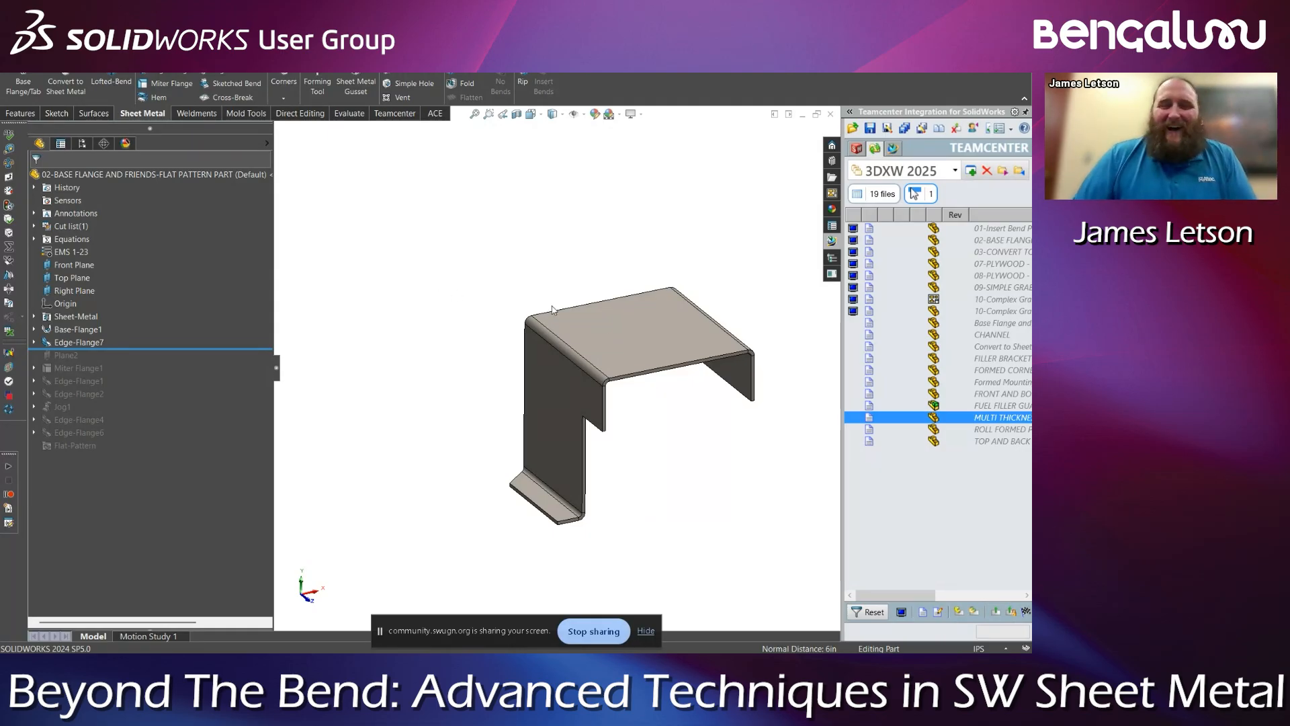
{"action": "middle_click_drag", "start_coordinate": [574, 273], "coordinate": [570, 277]}
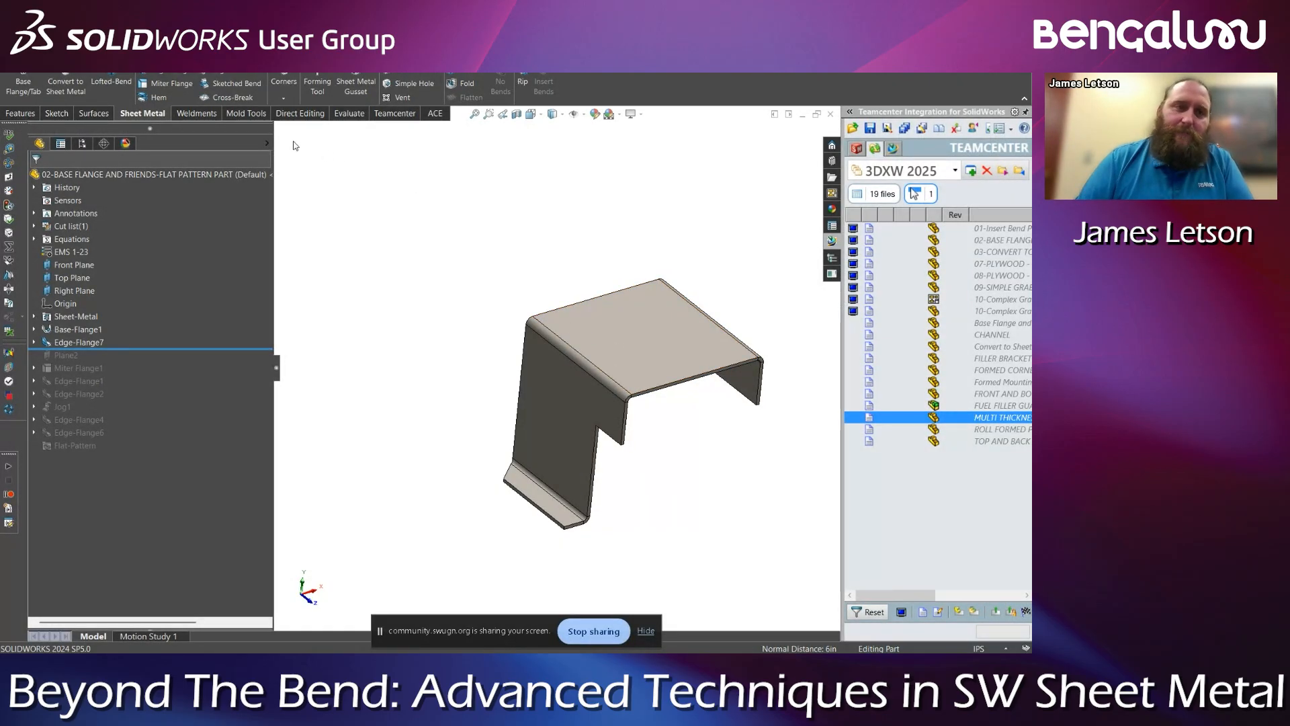
{"action": "left_click", "coordinate": [166, 85]}
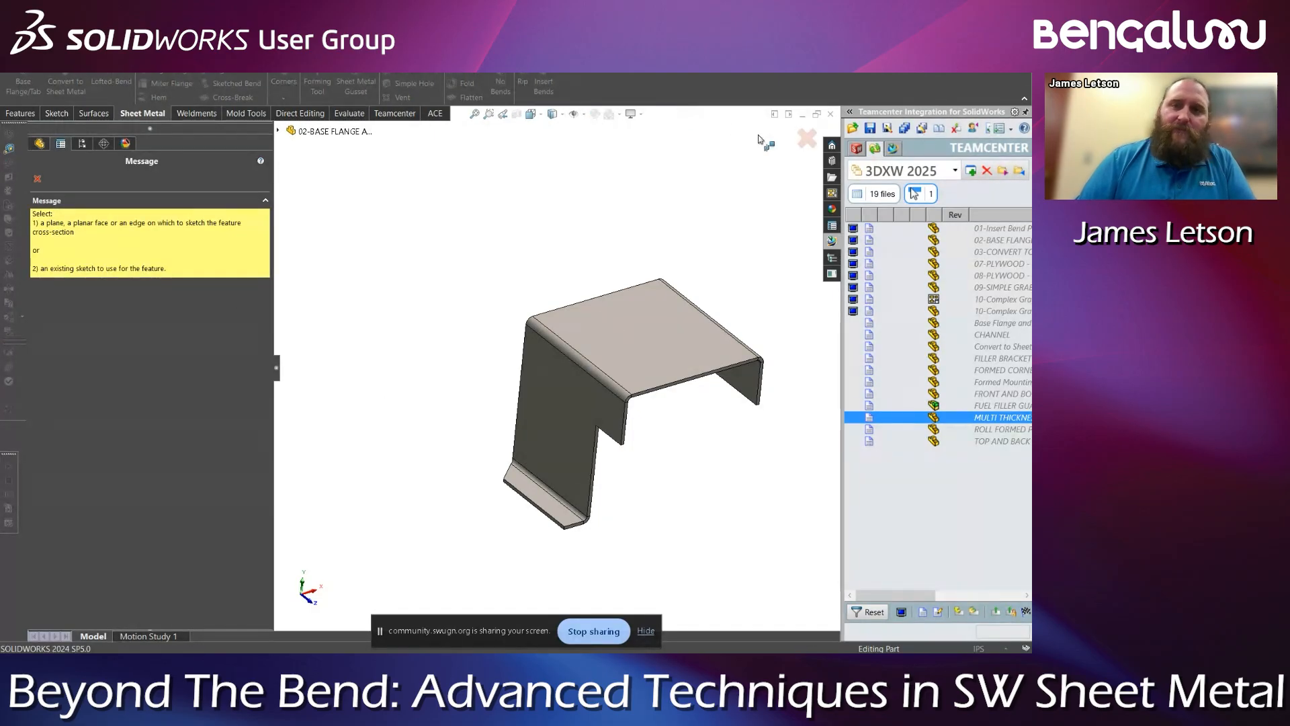
{"action": "left_click", "coordinate": [807, 138]}
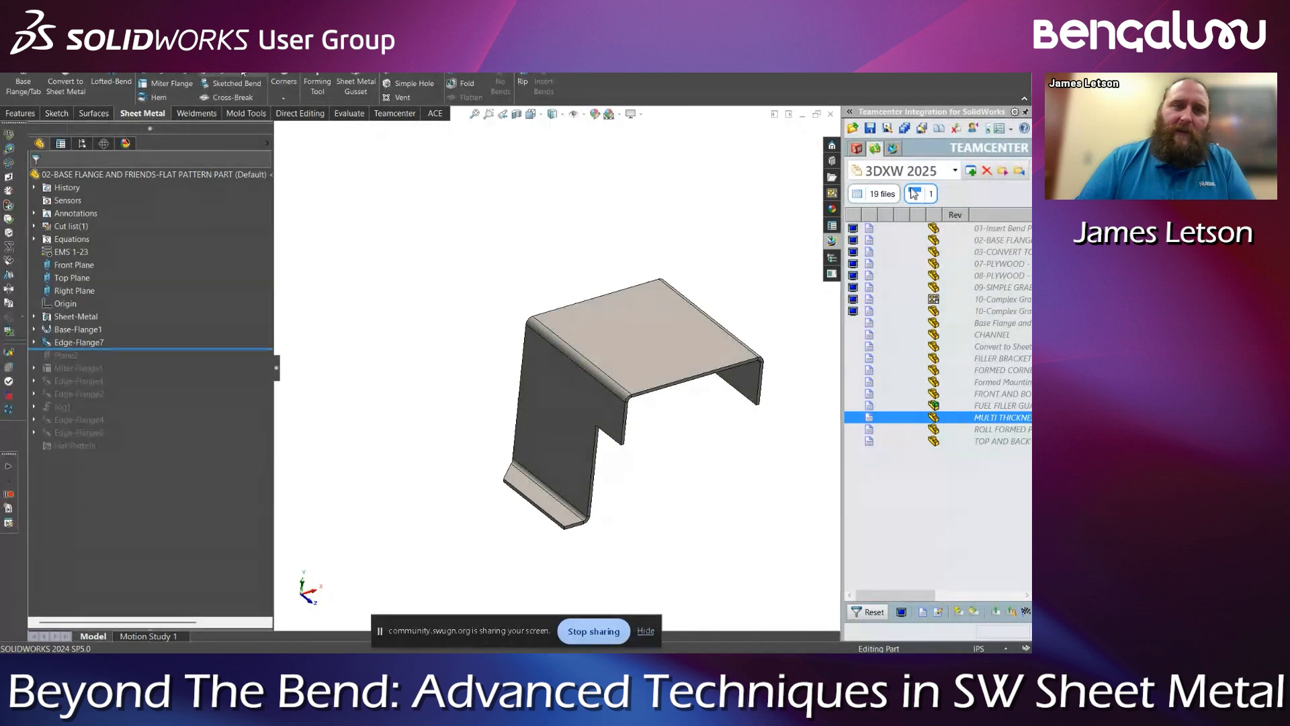
Start a Miter Flange sketch at the lower end of the wall's front vertical edge, and exit the sketch without drawing
{"action": "left_click", "coordinate": [174, 84]}
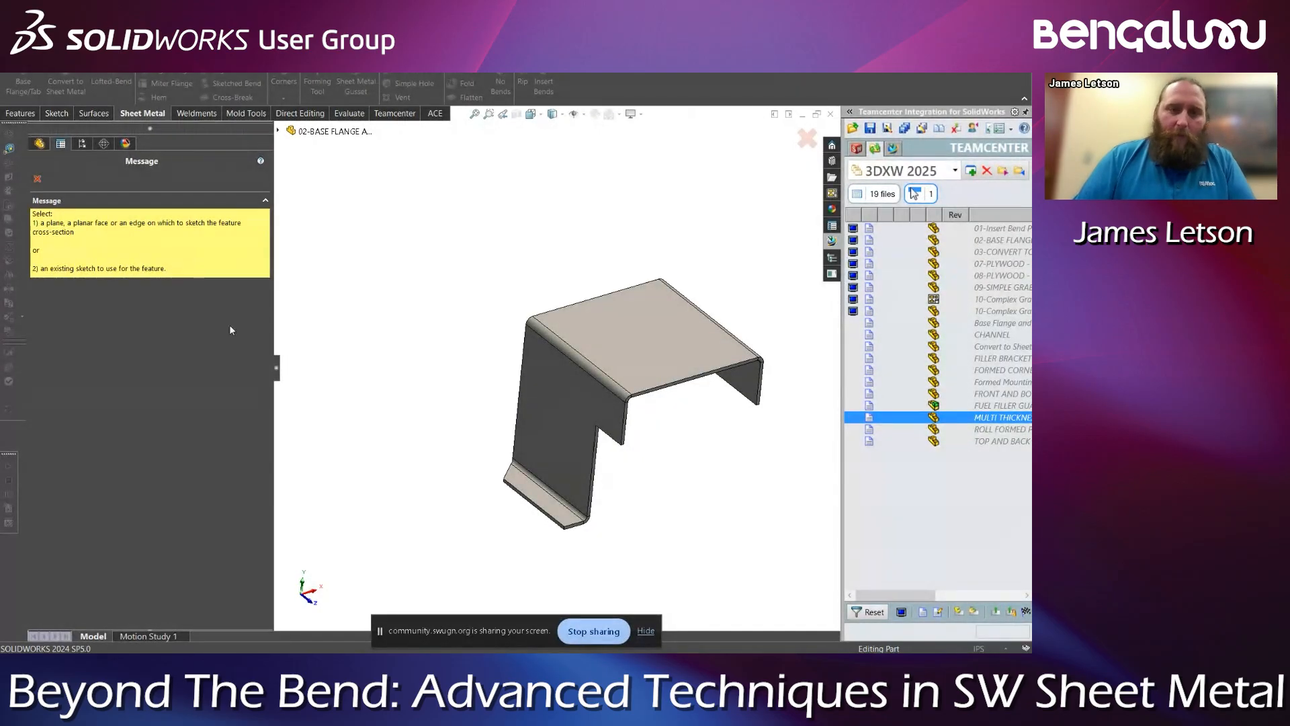
{"action": "scroll", "coordinate": [672, 436], "scroll_direction": "down", "scroll_amount": 3}
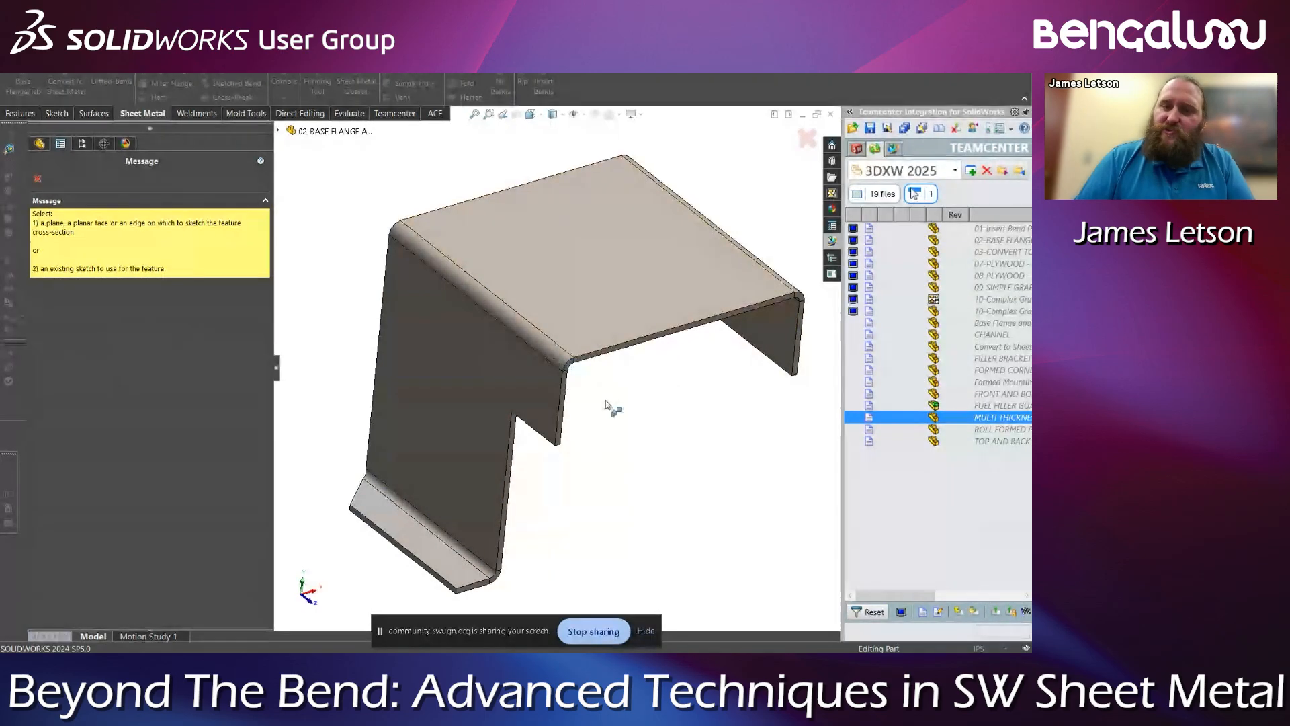
{"action": "left_click", "coordinate": [562, 438]}
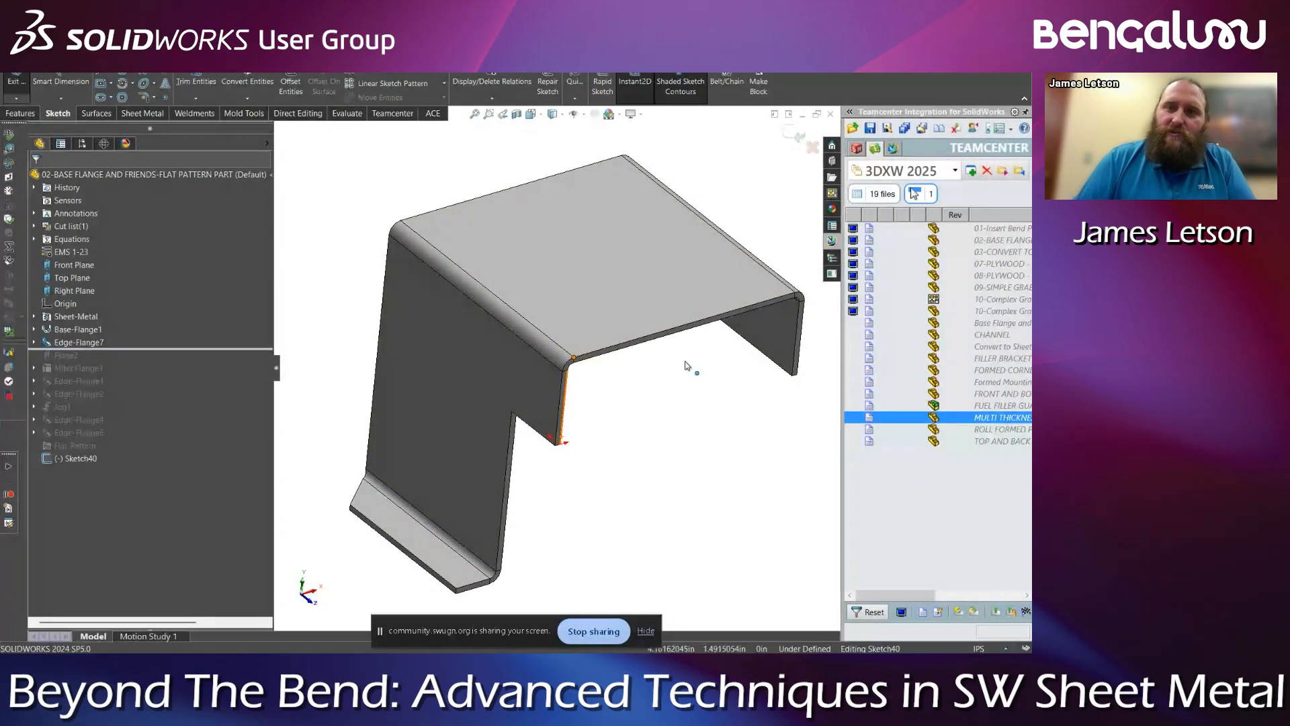
{"action": "left_click", "coordinate": [798, 141]}
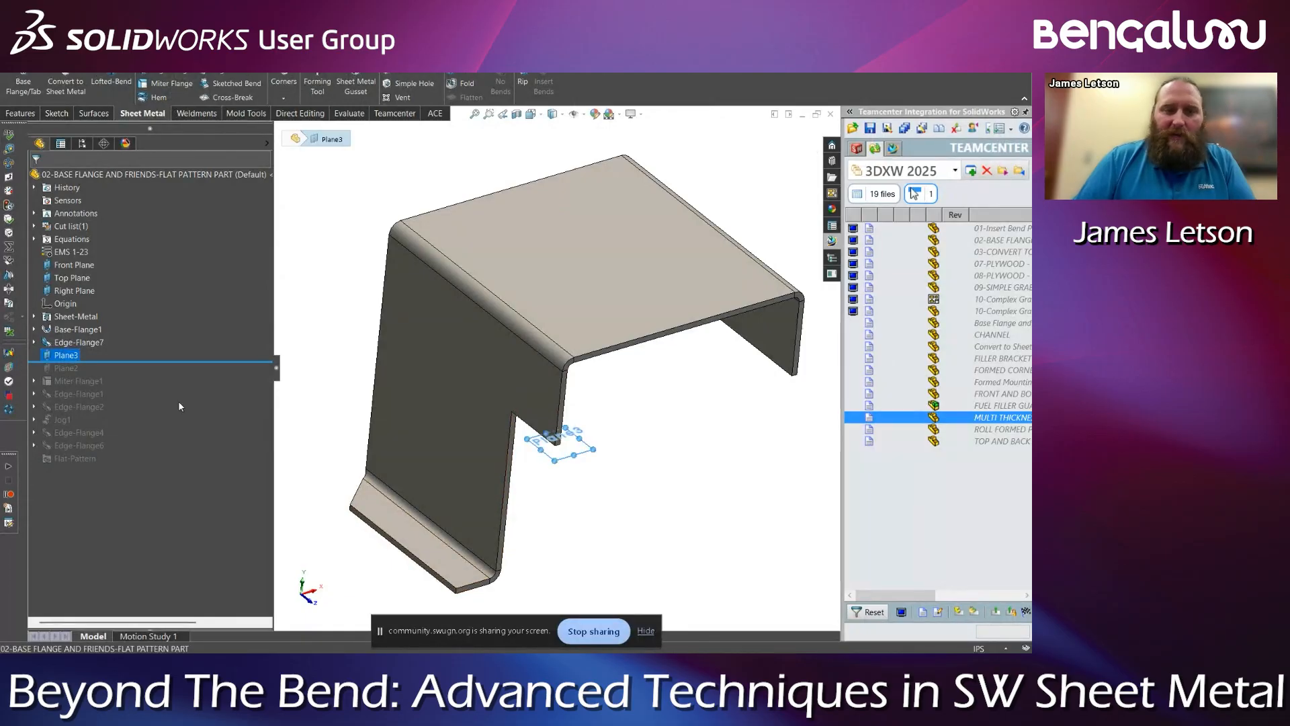
Examine the leftover reference plane at the lower end of the wall's front edge, and delete it
{"action": "scroll", "coordinate": [516, 437], "scroll_direction": "down", "scroll_amount": 4}
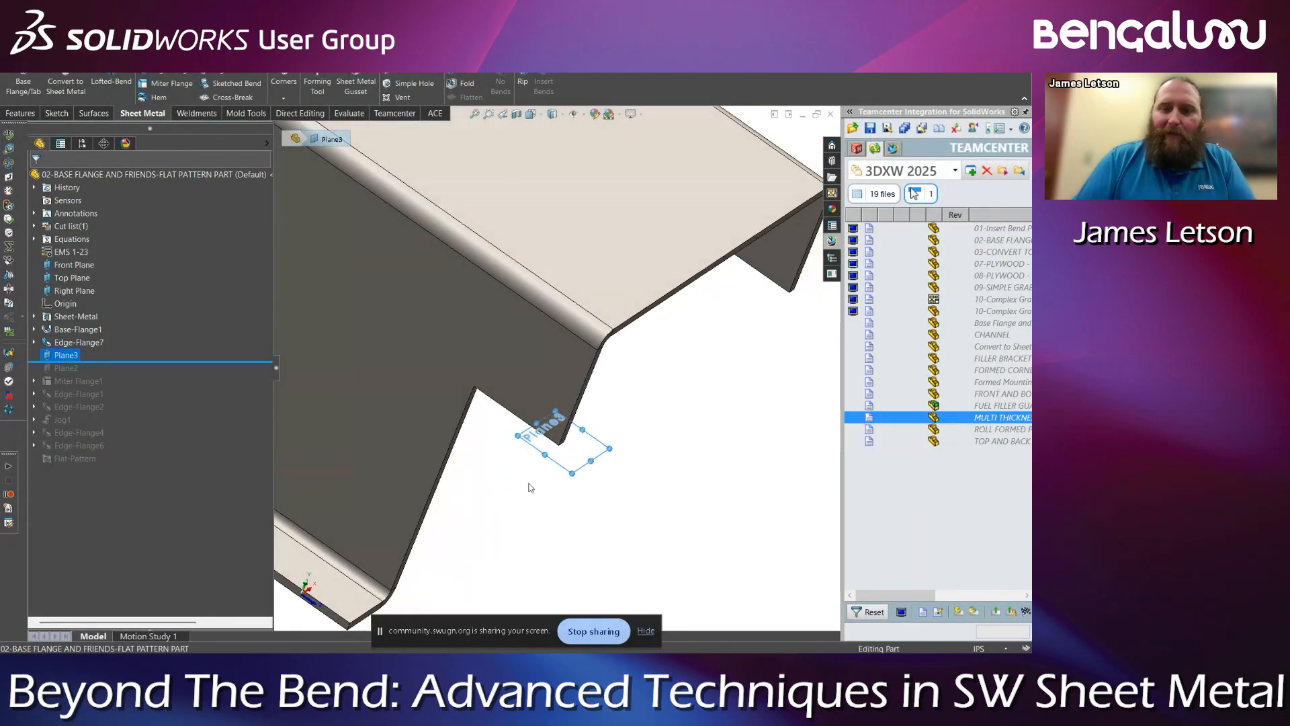
{"action": "middle_click_drag", "start_coordinate": [584, 450], "coordinate": [552, 406]}
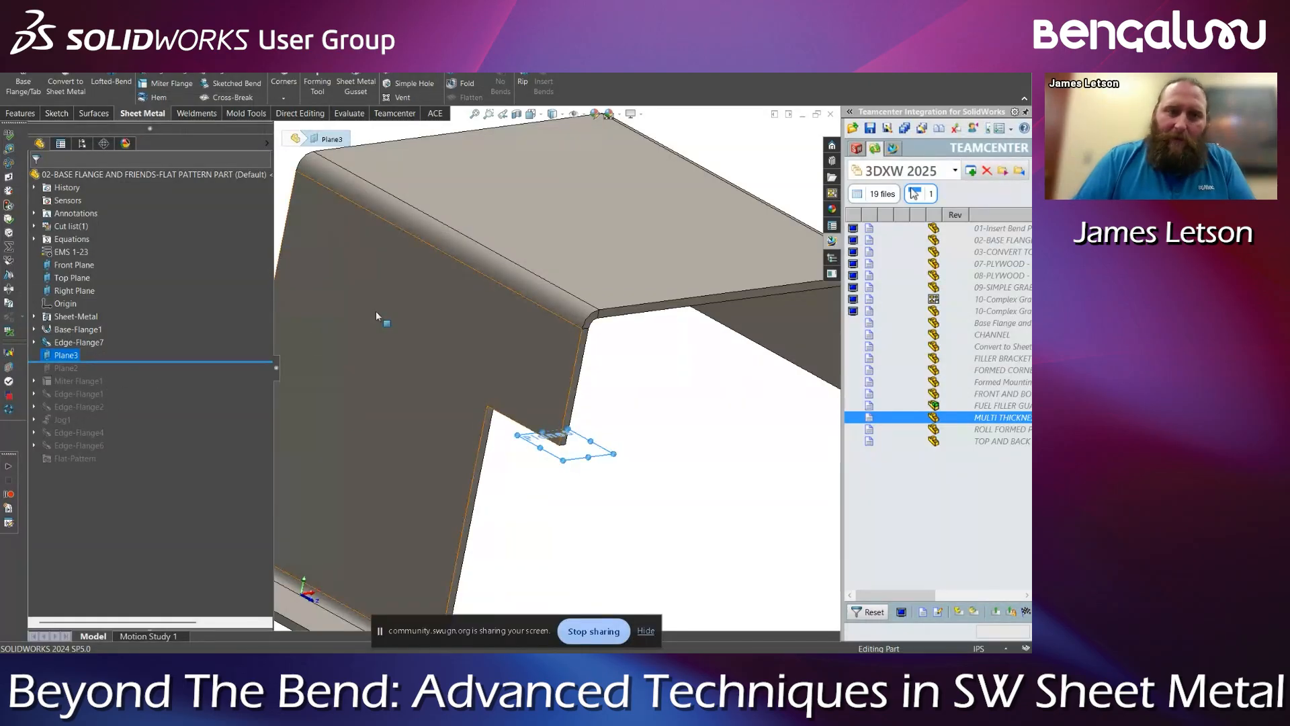
{"action": "mouse_move", "coordinate": [556, 455]}
{"action": "middle_mouse_down"}
{"action": "mouse_move", "coordinate": [562, 445]}
{"action": "mouse_move", "coordinate": [555, 458]}
{"action": "middle_mouse_up"}
{"action": "left_click", "coordinate": [551, 457]}
{"action": "left_click", "coordinate": [492, 381]}
{"action": "middle_click_drag", "start_coordinate": [492, 381], "coordinate": [532, 504]}
{"action": "left_click", "coordinate": [56, 358]}
{"action": "key", "text": "Delete"}
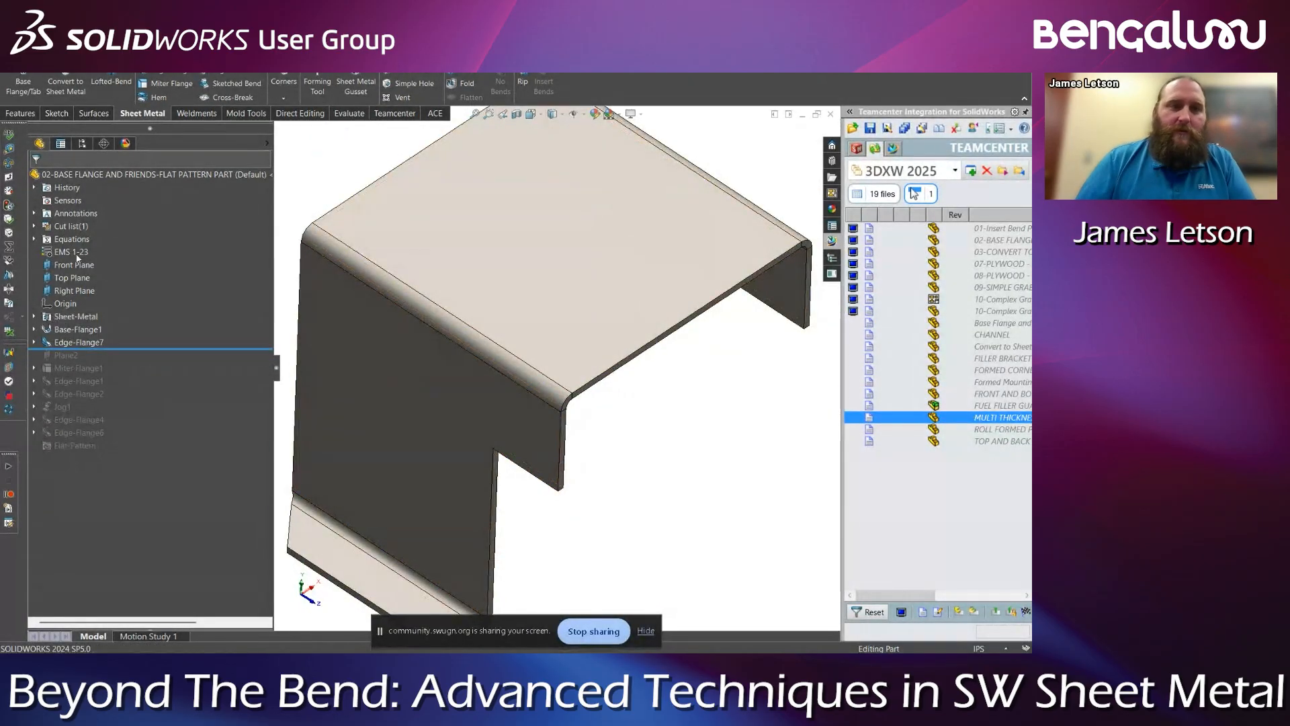
Start a miter flange at the wall's front vertical edge with a two-segment line profile from its lower corner, first segment about 1.42 in long
{"action": "left_click", "coordinate": [178, 86]}
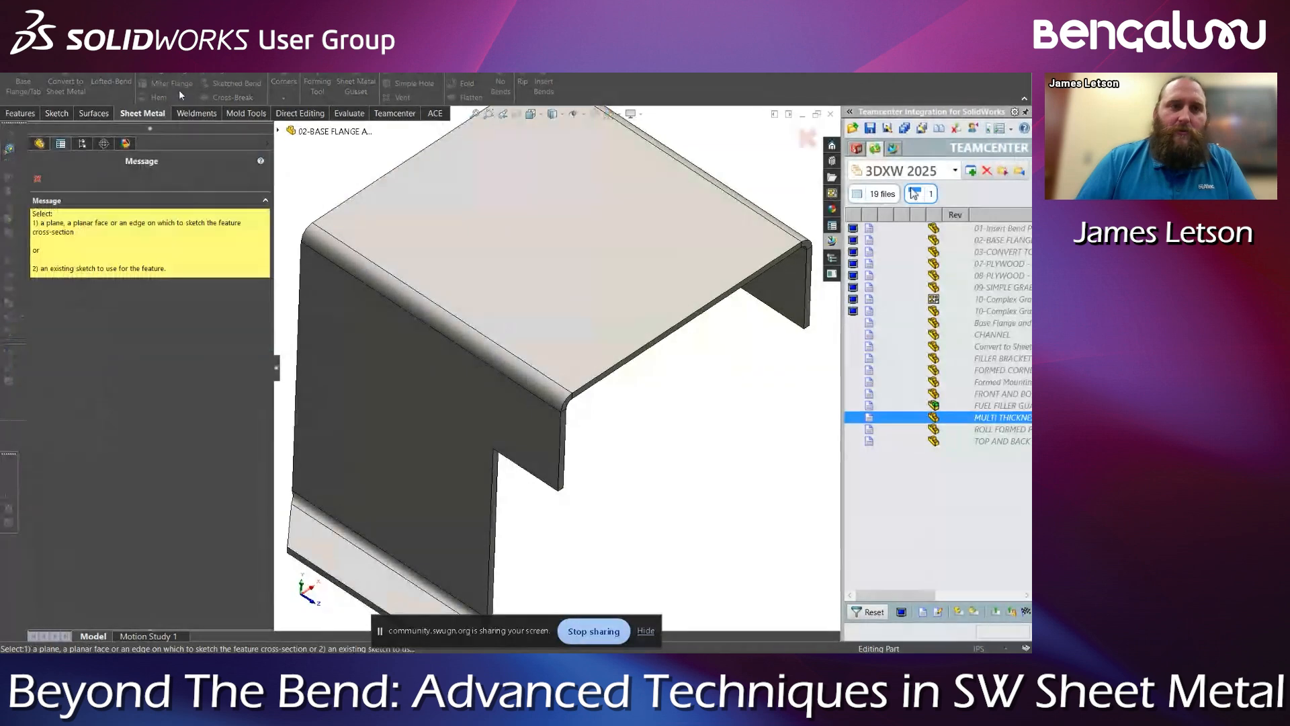
{"action": "left_click", "coordinate": [565, 481]}
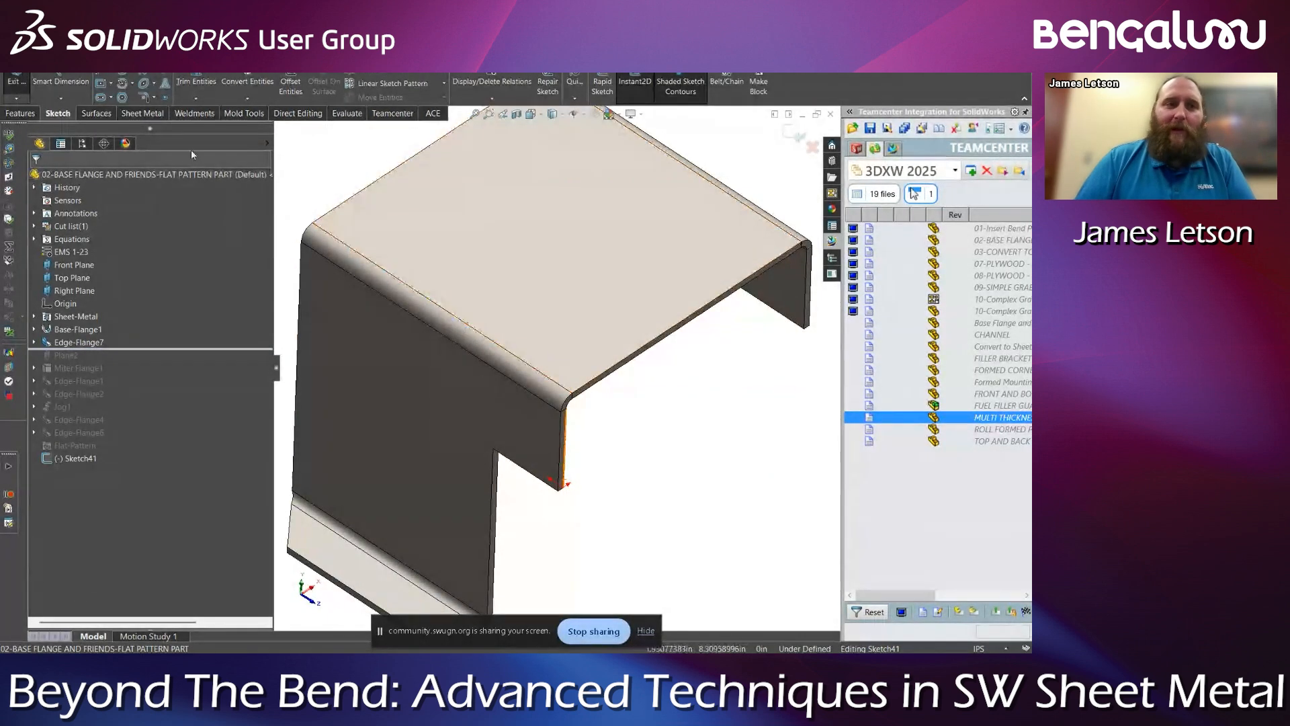
{"action": "key", "text": "l"}
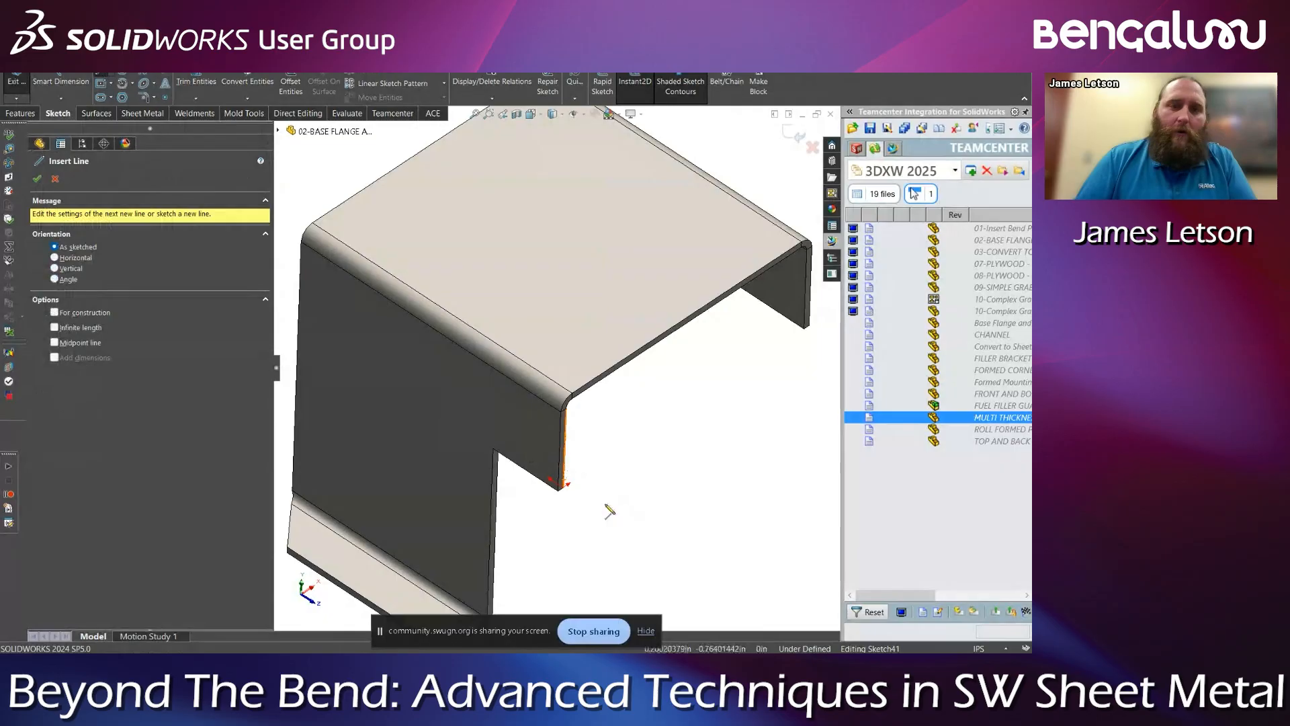
{"action": "left_click", "coordinate": [563, 486]}
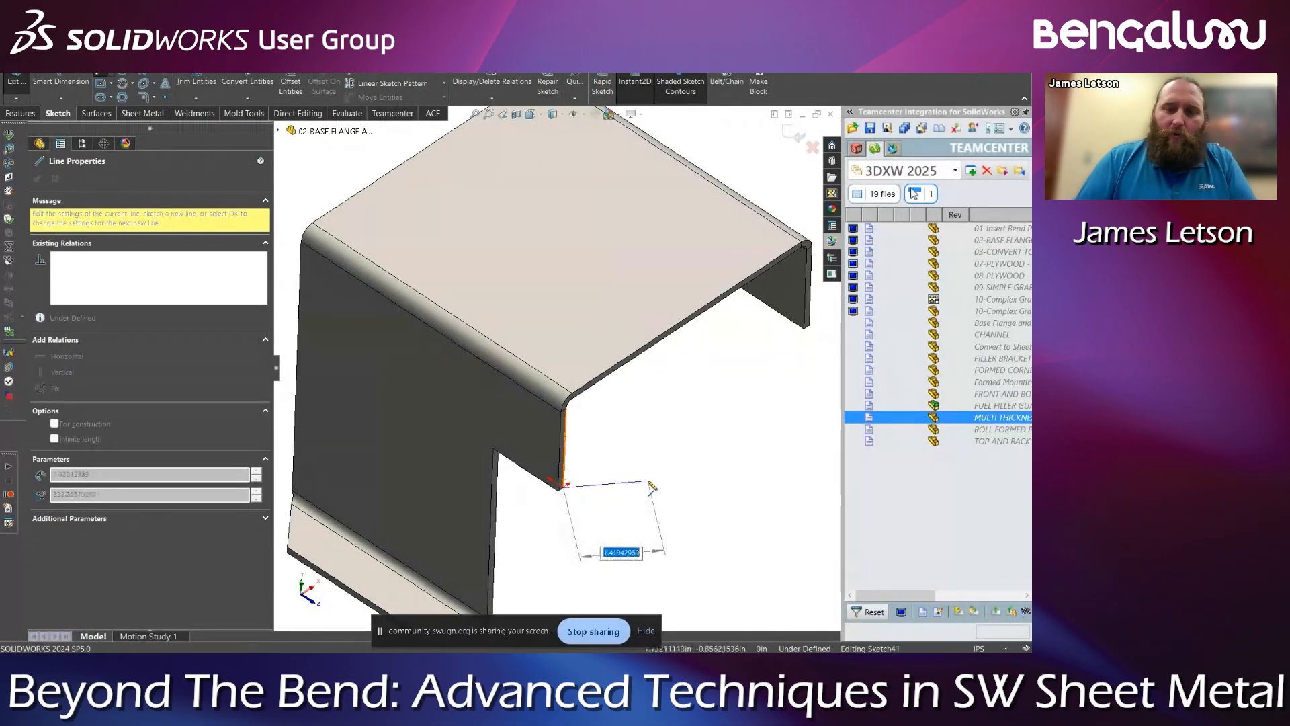
{"action": "left_click", "coordinate": [698, 505]}
{"action": "key", "text": "Escape"}
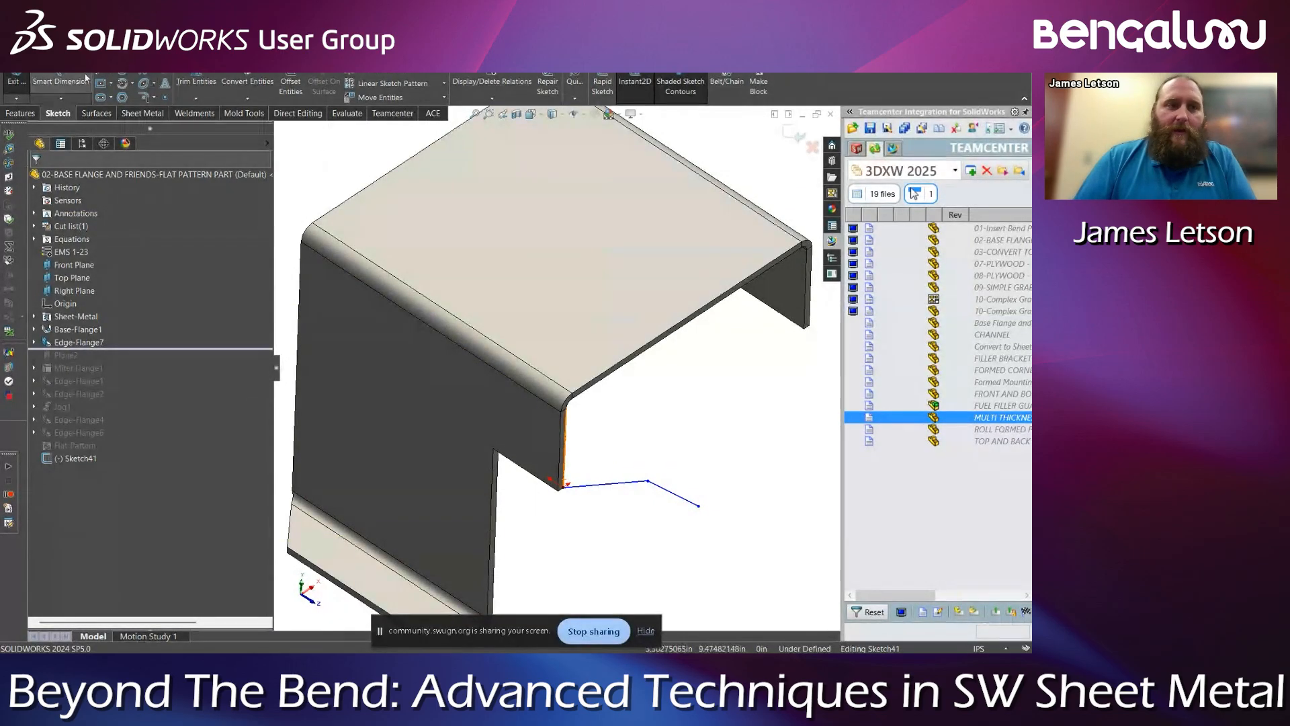
{"action": "left_click", "coordinate": [21, 84]}
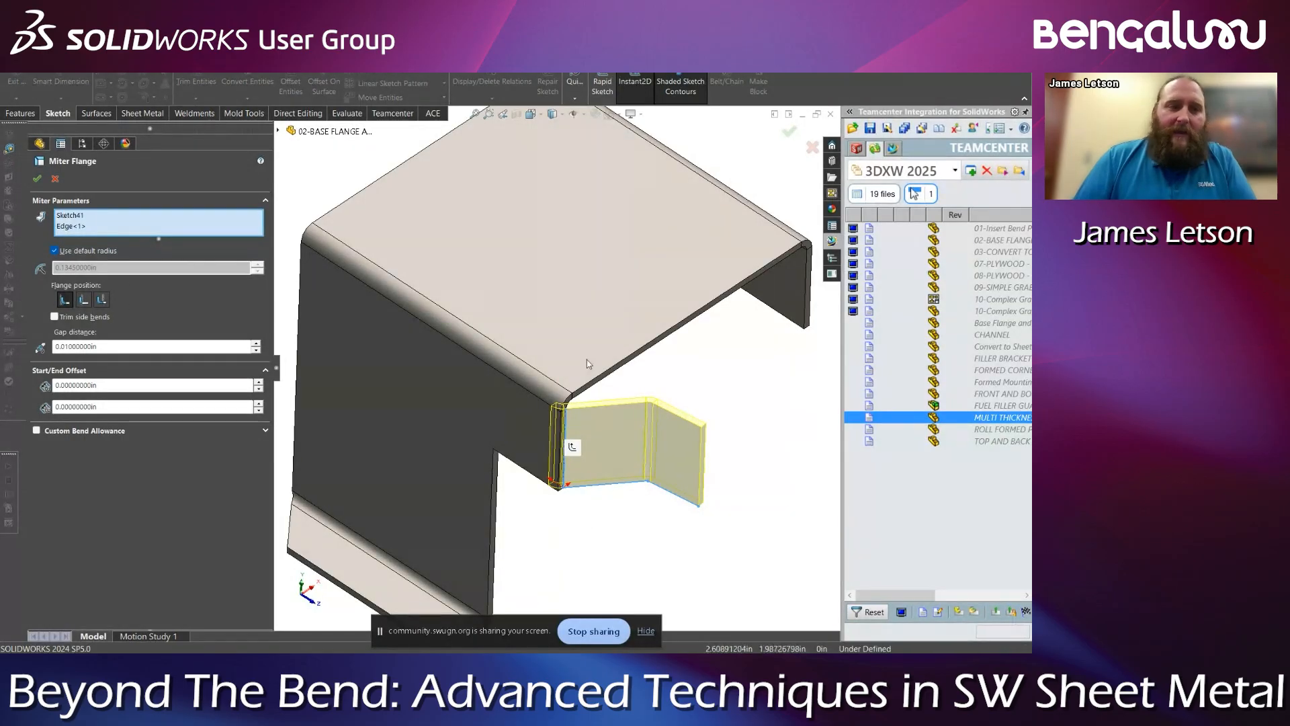
Extend the miter flange along the front edges of the bends, the top face and the opposite wall
{"action": "left_click", "coordinate": [788, 321]}
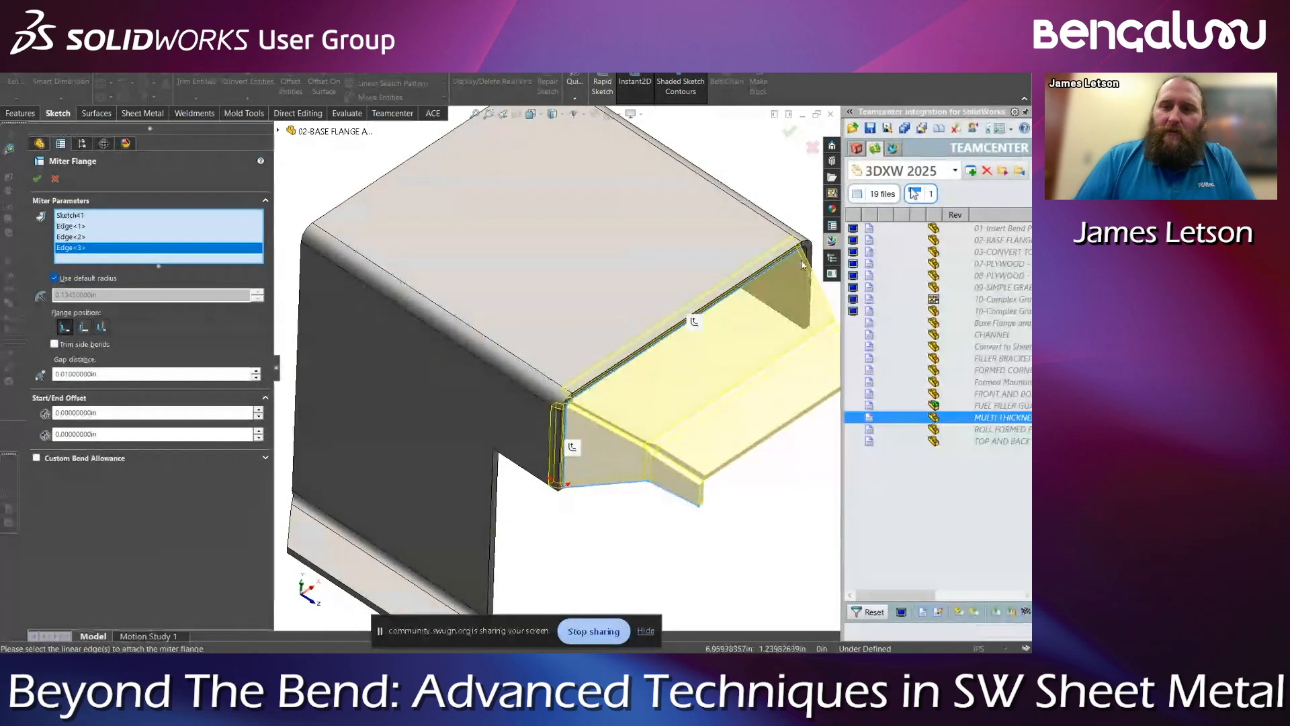
{"action": "left_click", "coordinate": [808, 258]}
{"action": "middle_click_drag", "start_coordinate": [740, 467], "coordinate": [712, 443]}
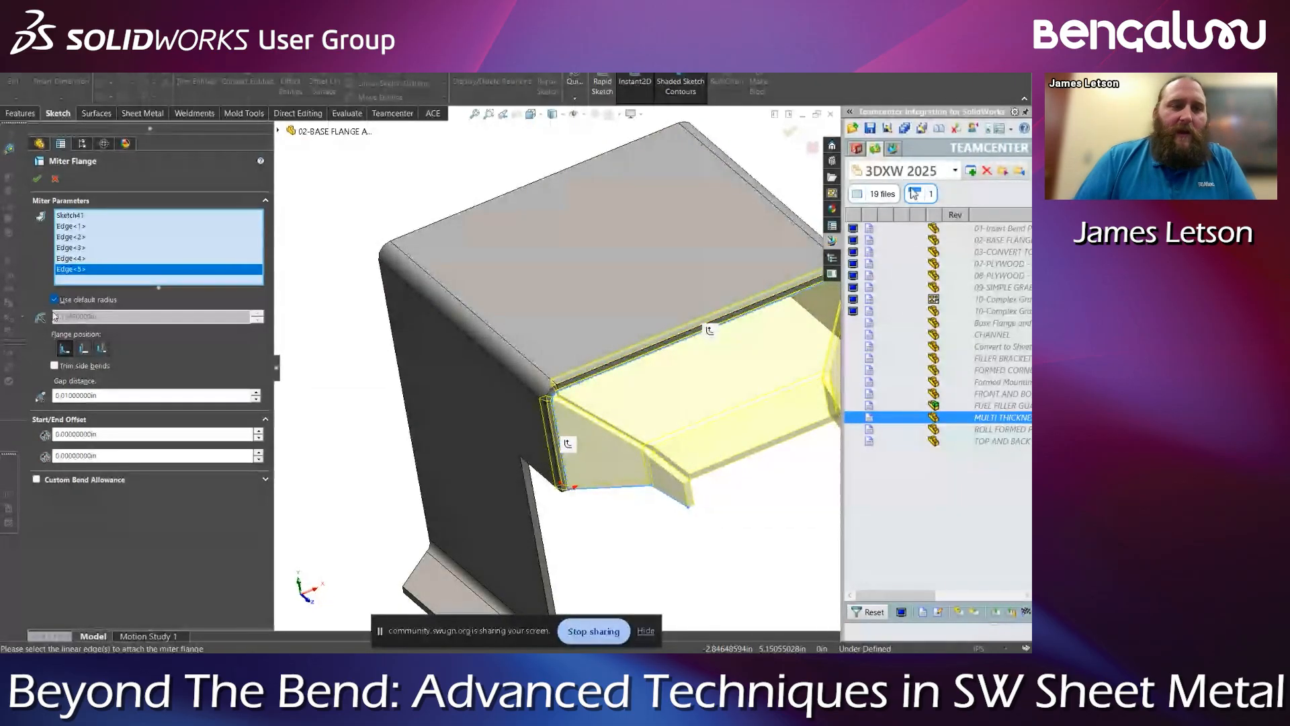
Set the miter flange's gap distance to 0.125 in and its flange position to Bend Outside
{"action": "double_click", "coordinate": [82, 396]}
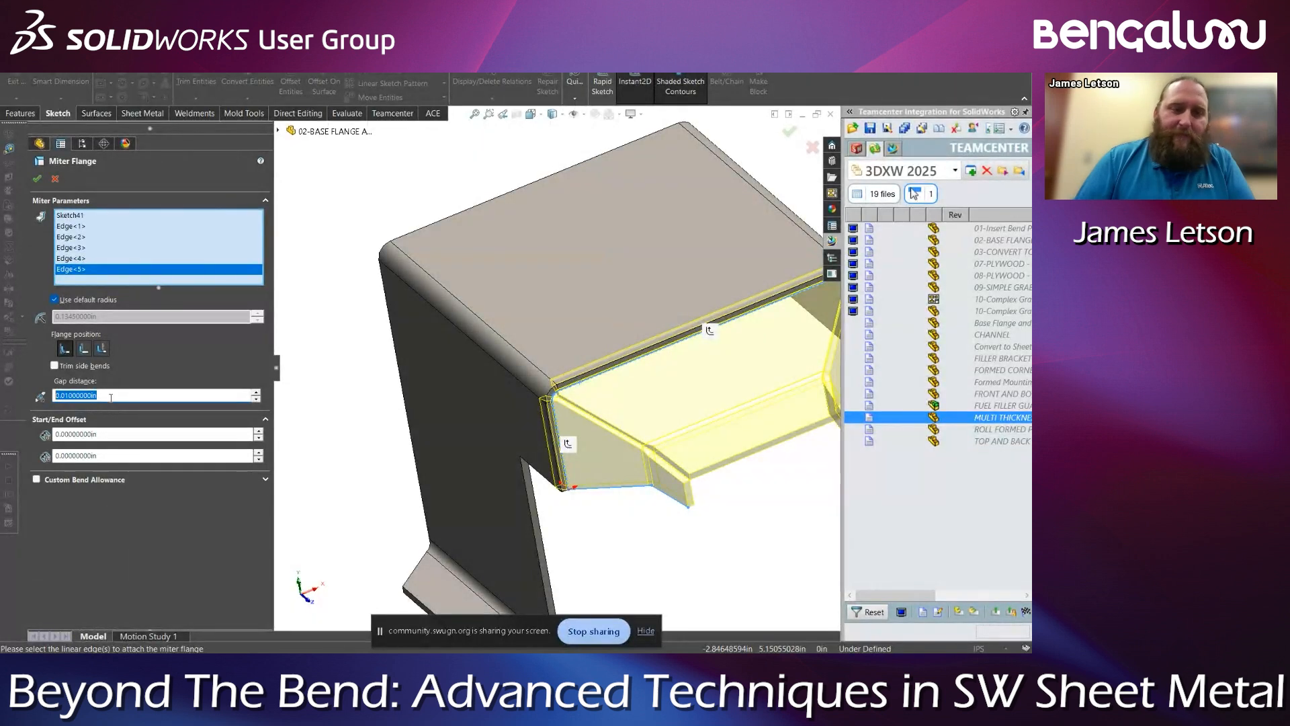
{"action": "key", "text": "Return"}
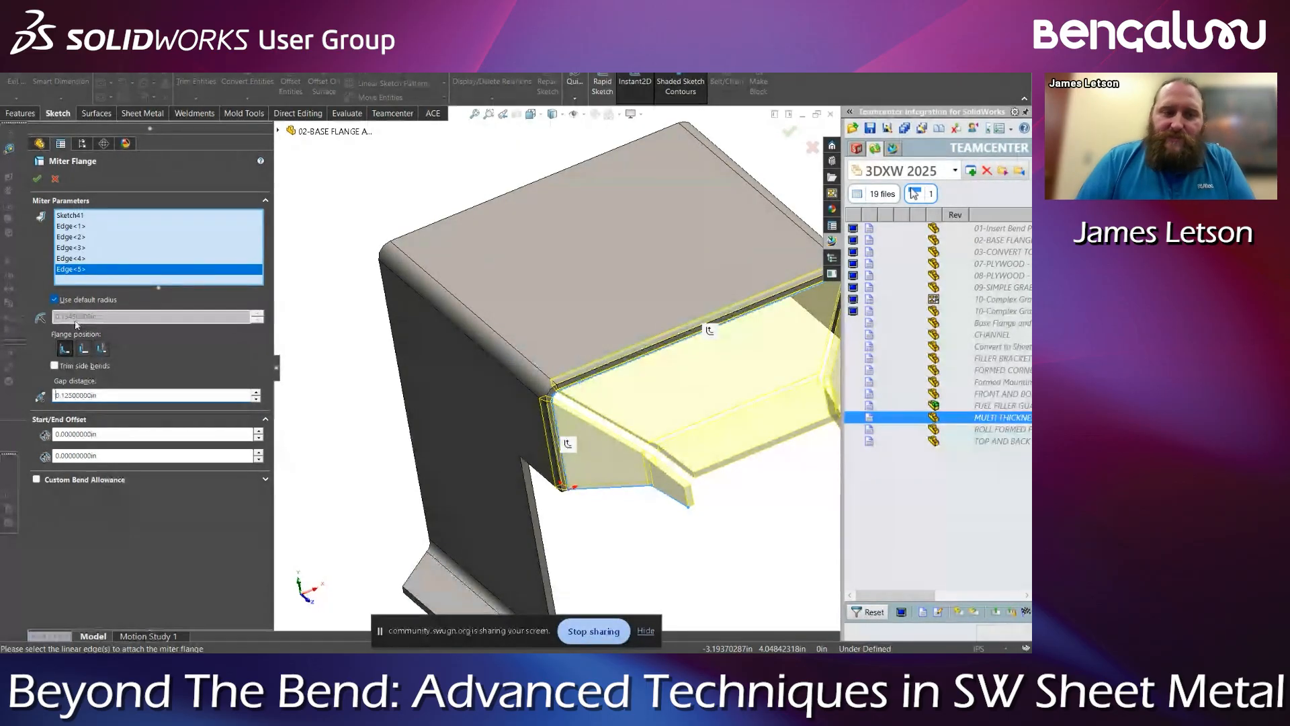
{"action": "left_click", "coordinate": [103, 352]}
{"action": "middle_click_drag", "start_coordinate": [475, 472], "coordinate": [526, 427]}
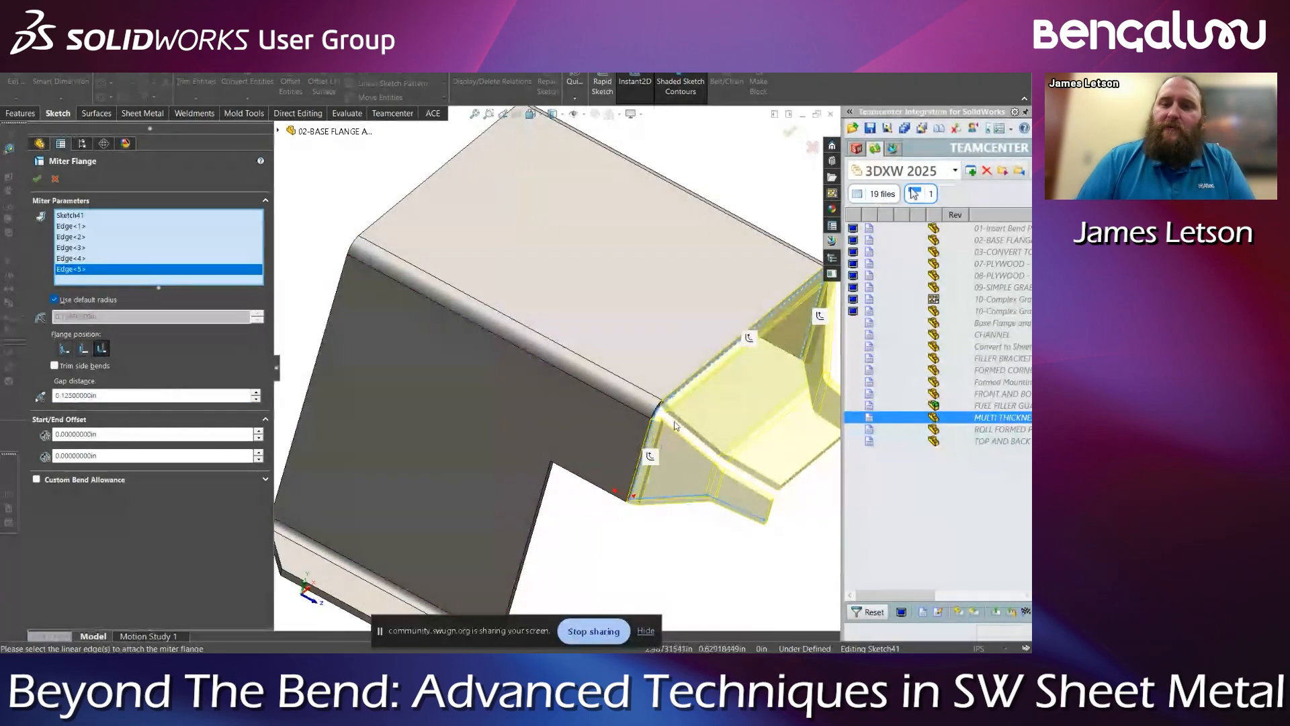
Create the miter flange around the part's front edges with the current settings
{"action": "left_click", "coordinate": [37, 178]}
{"action": "scroll", "coordinate": [680, 469], "scroll_direction": "up", "scroll_amount": 3}
{"action": "middle_click_drag", "start_coordinate": [705, 470], "coordinate": [605, 484]}
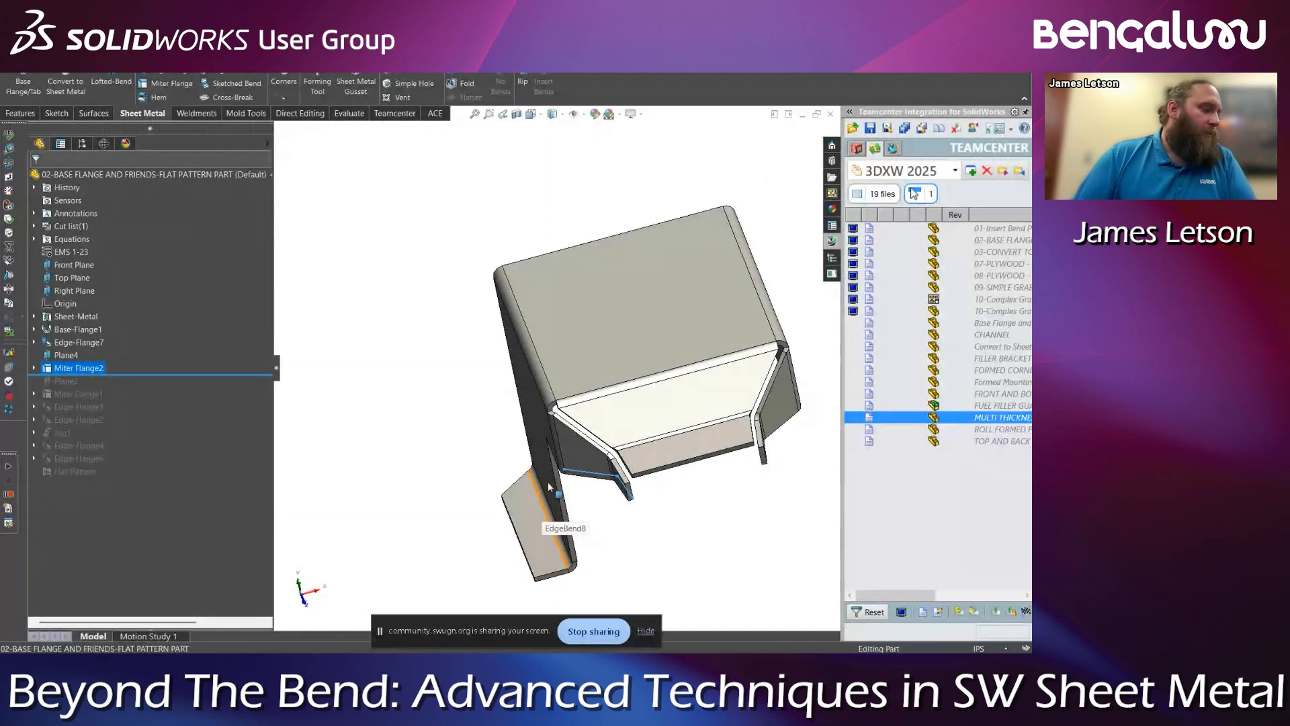
{"action": "scroll", "coordinate": [543, 510], "scroll_direction": "up", "scroll_amount": 2}
{"action": "middle_click_drag", "start_coordinate": [543, 510], "coordinate": [584, 489]}
Remove the position offset from the side wall's edge flange and extend its length freehand outward
{"action": "left_click", "coordinate": [78, 342]}
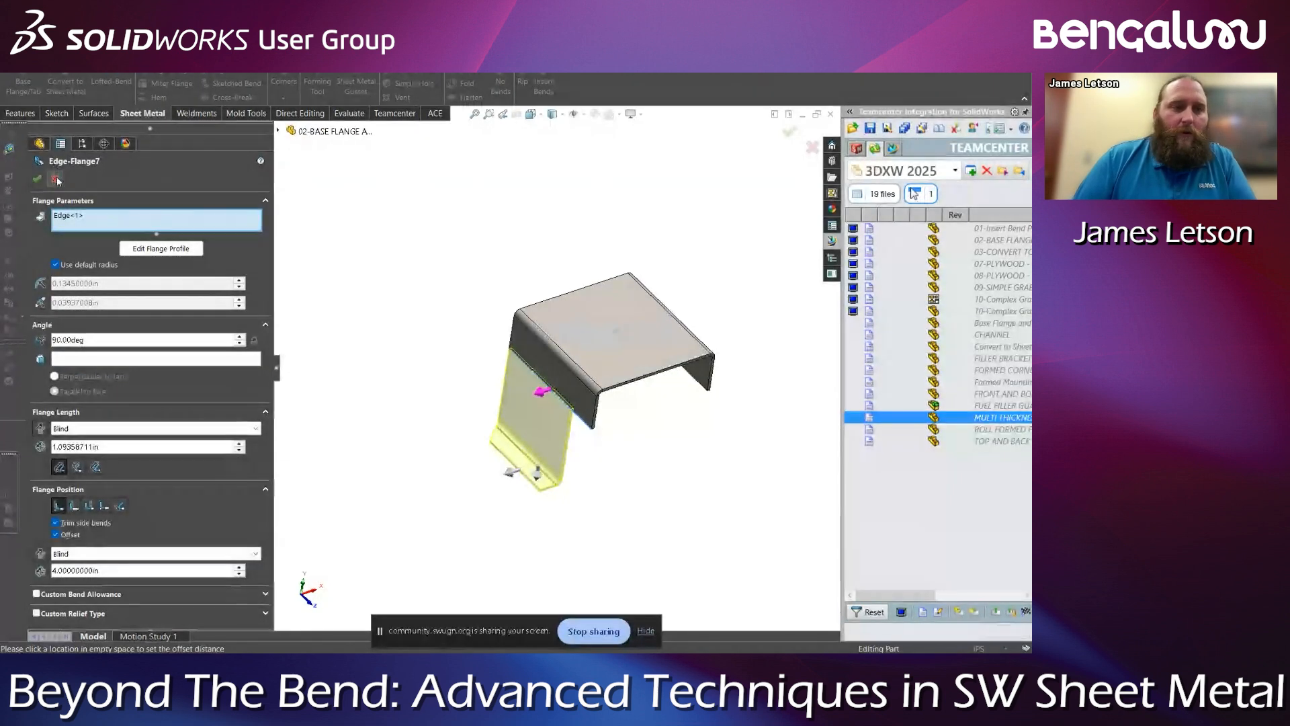
{"action": "left_click", "coordinate": [55, 534]}
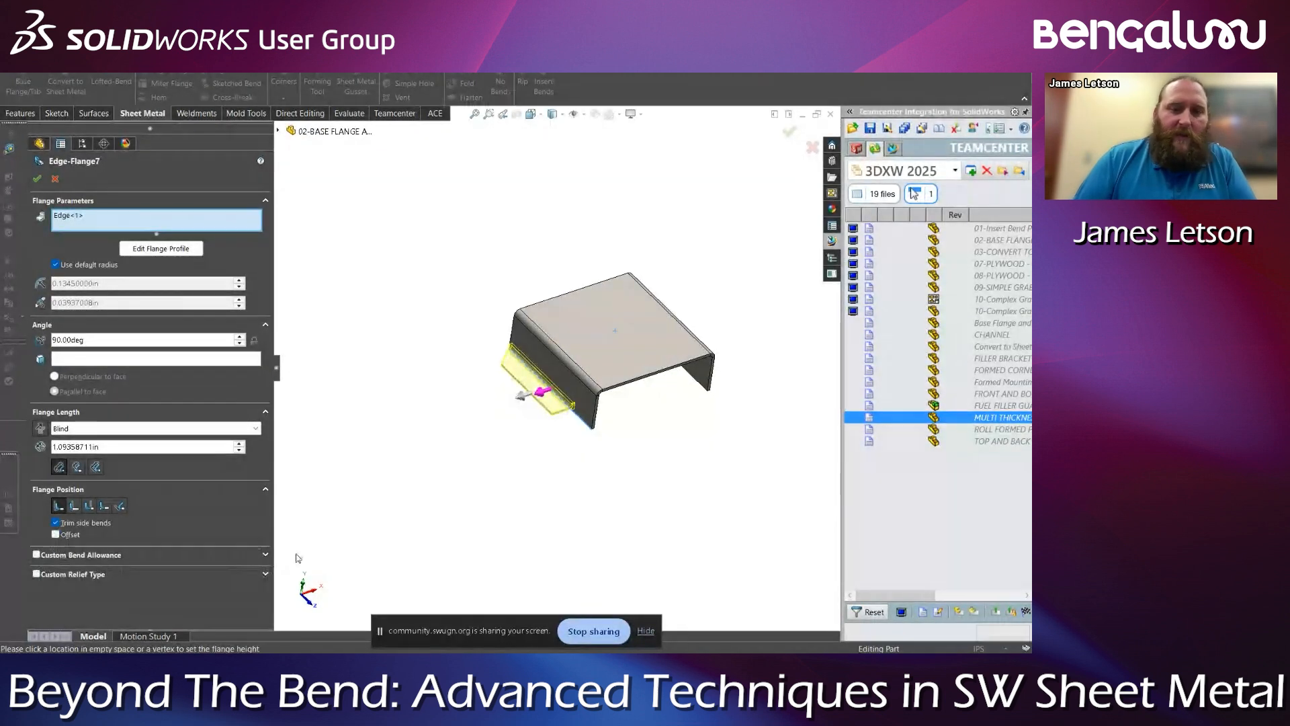
{"action": "scroll", "coordinate": [587, 421], "scroll_direction": "down", "scroll_amount": 2}
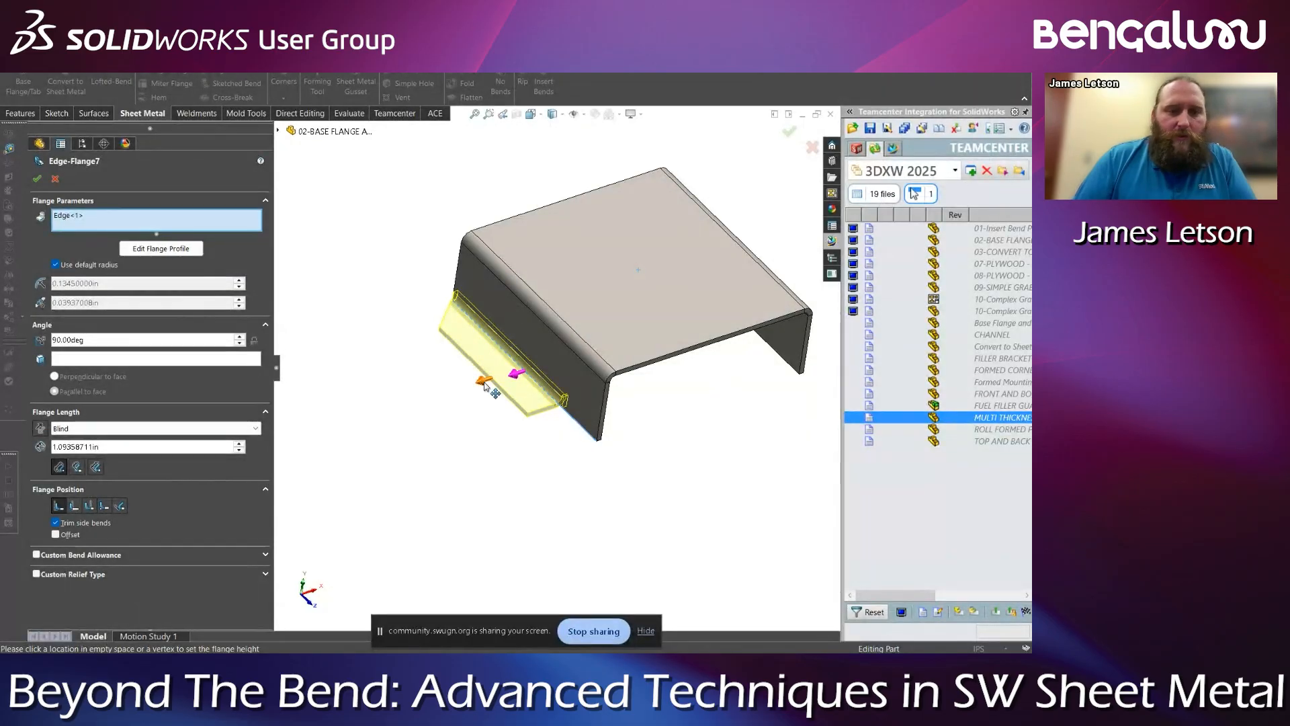
{"action": "left_click", "coordinate": [421, 425]}
{"action": "left_click", "coordinate": [37, 179]}
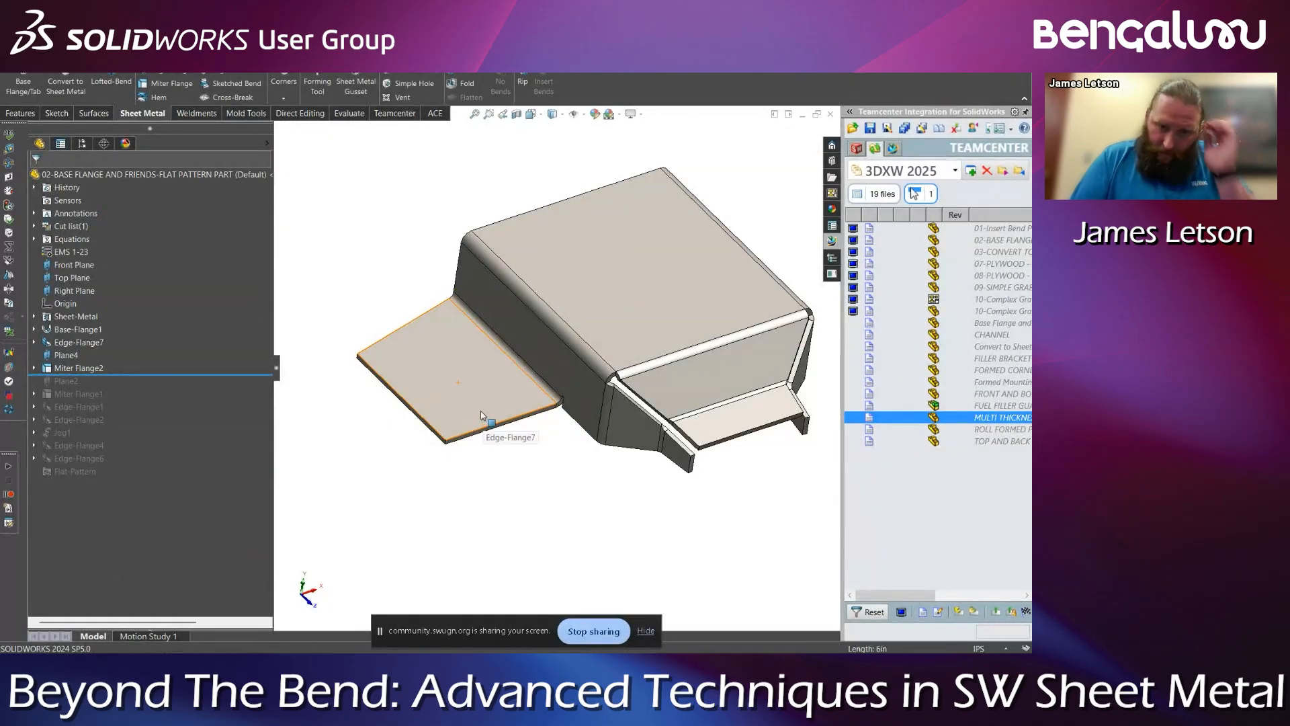
{"action": "middle_click_drag", "start_coordinate": [478, 413], "coordinate": [461, 454]}
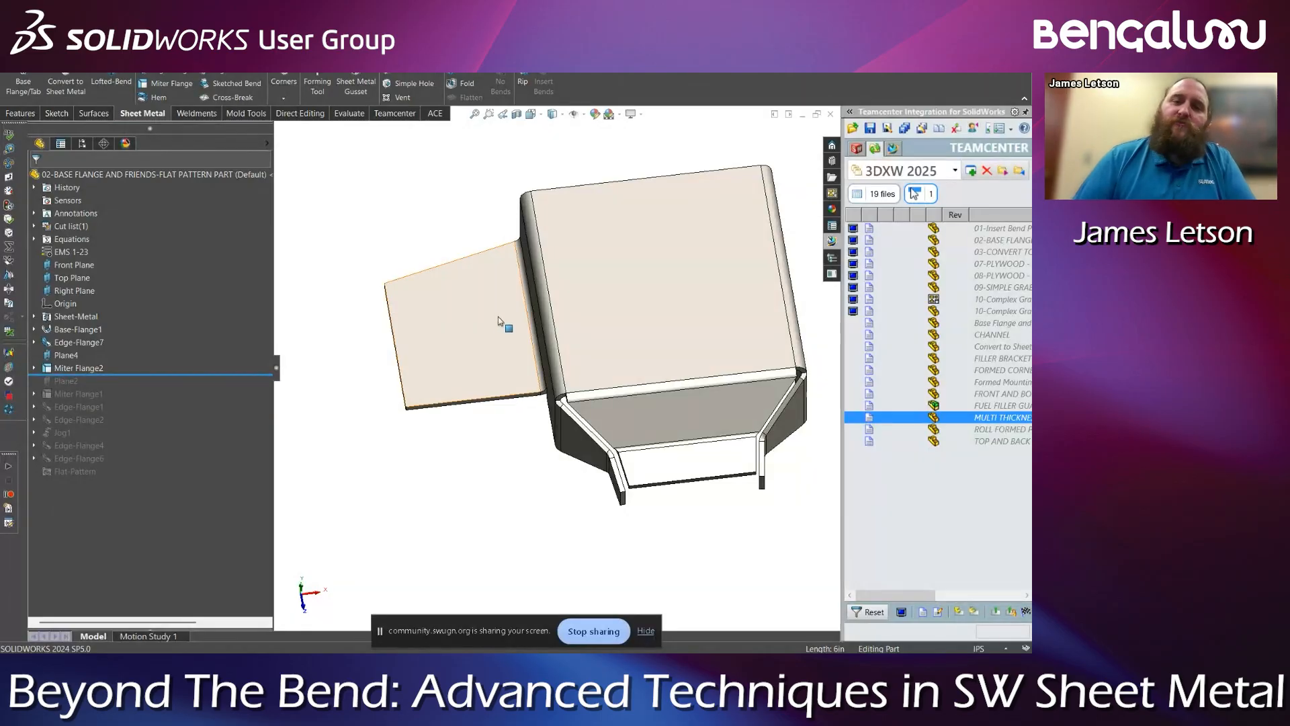
{"action": "middle_click_drag", "start_coordinate": [450, 402], "coordinate": [508, 384]}
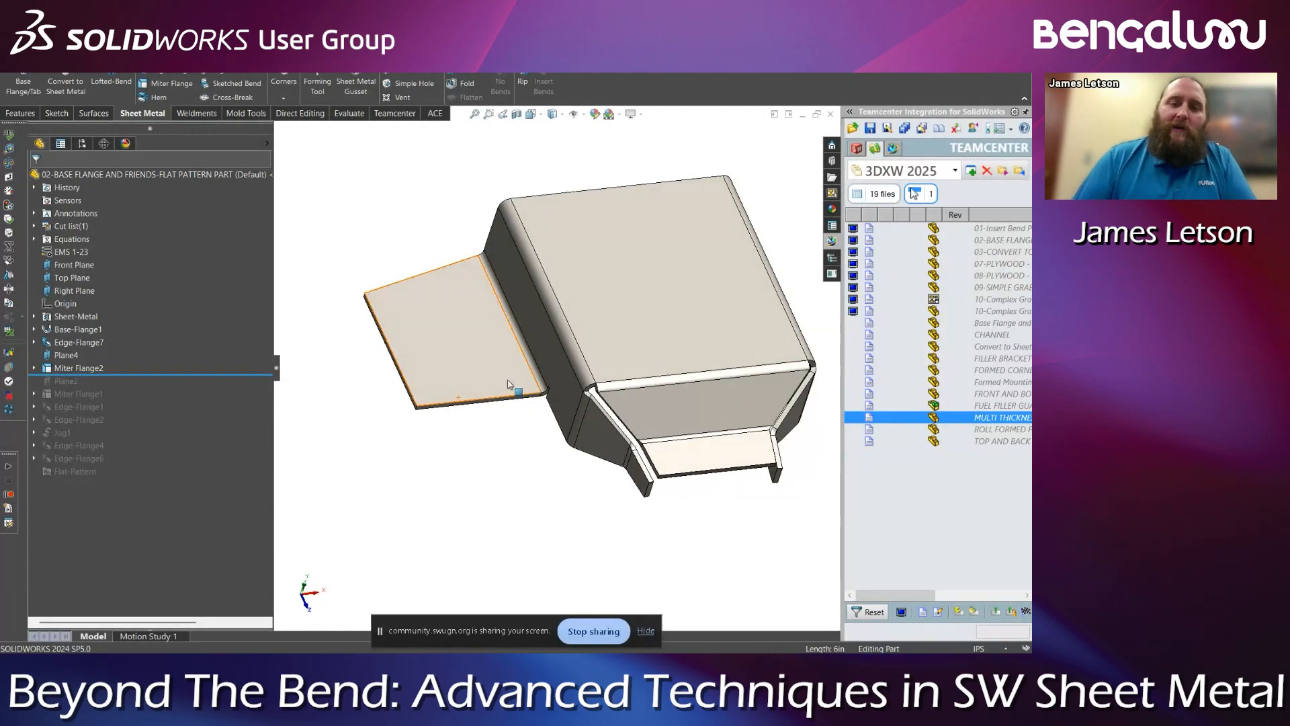
{"action": "right_click", "coordinate": [101, 368]}
{"action": "left_click", "coordinate": [108, 332]}
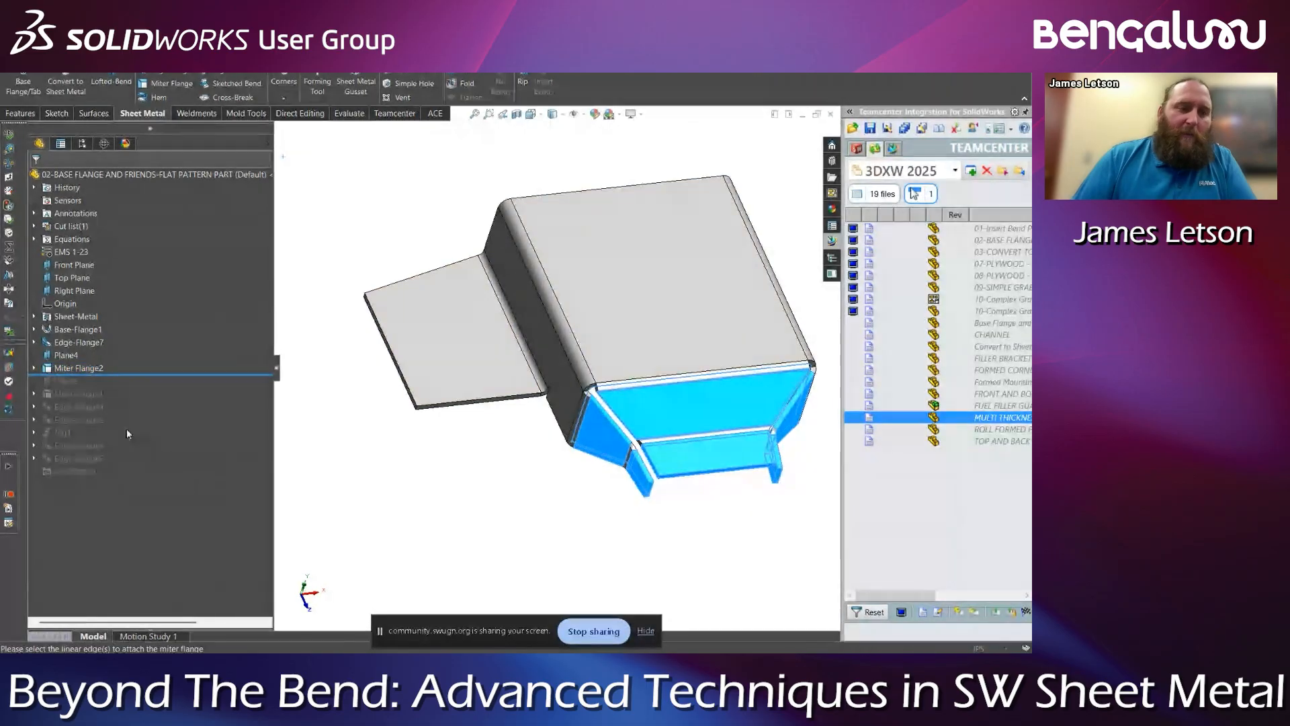
{"action": "left_click", "coordinate": [55, 178]}
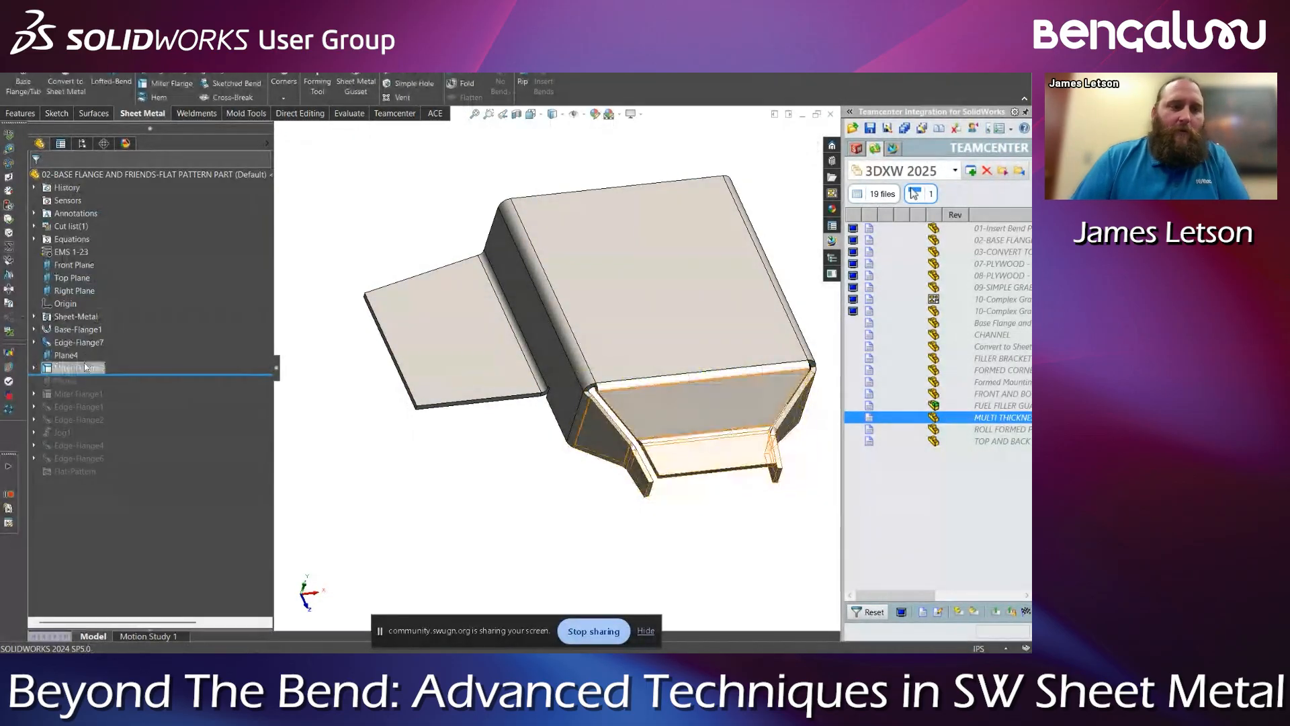
Set the side wall's edge flange length to 4 in
{"action": "right_click", "coordinate": [86, 342]}
{"action": "left_click", "coordinate": [99, 311]}
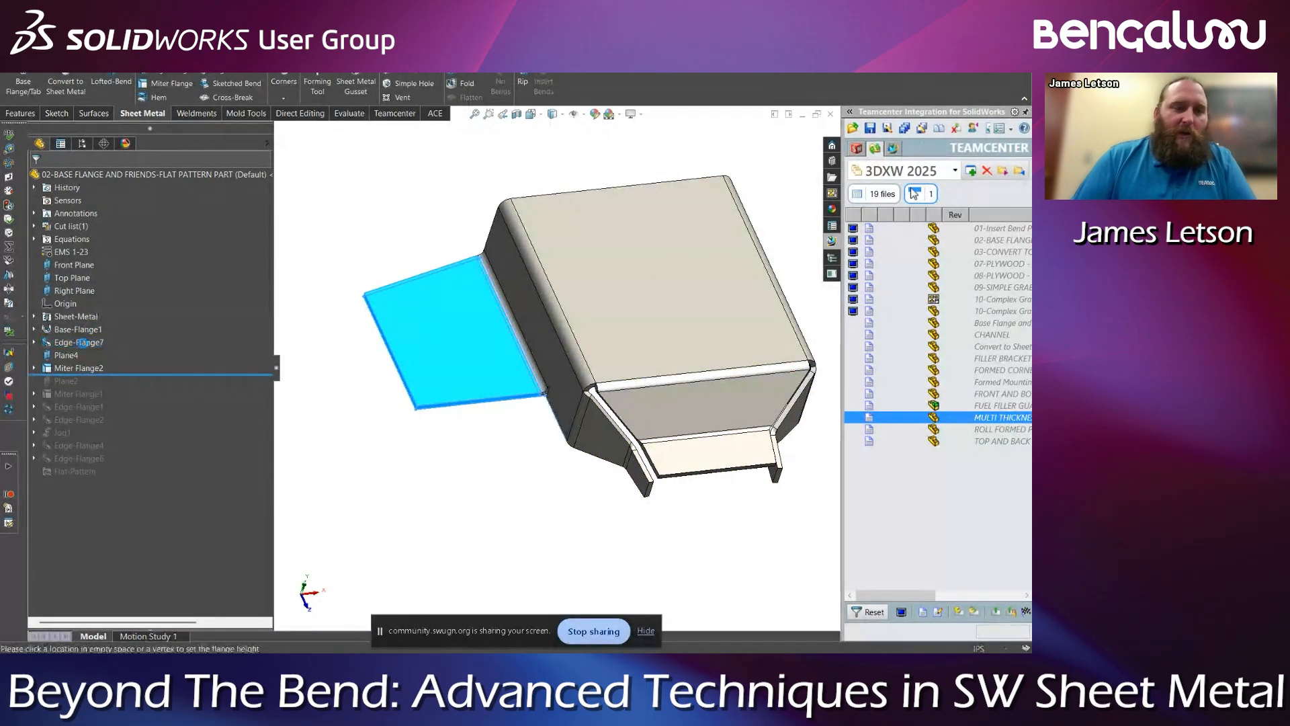
{"action": "double_click", "coordinate": [95, 446]}
{"action": "type", "text": "4"}
{"action": "key", "text": "Return"}
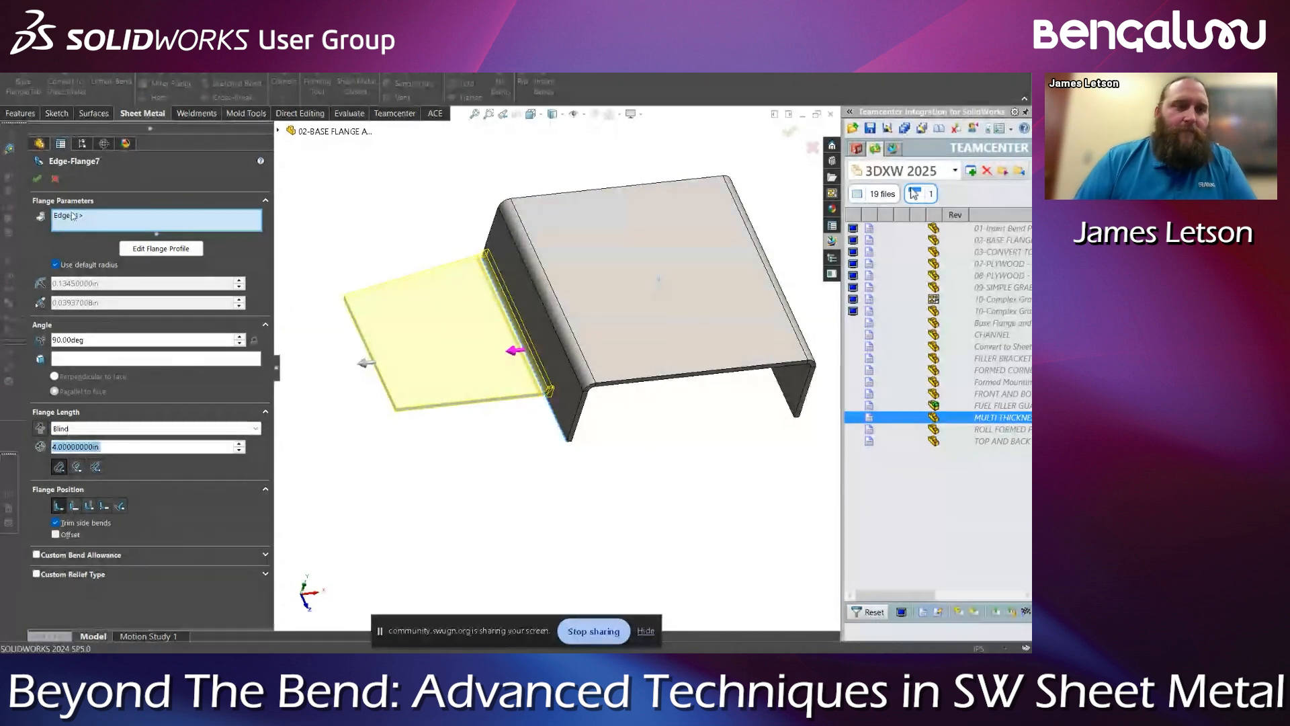
{"action": "left_click", "coordinate": [36, 178]}
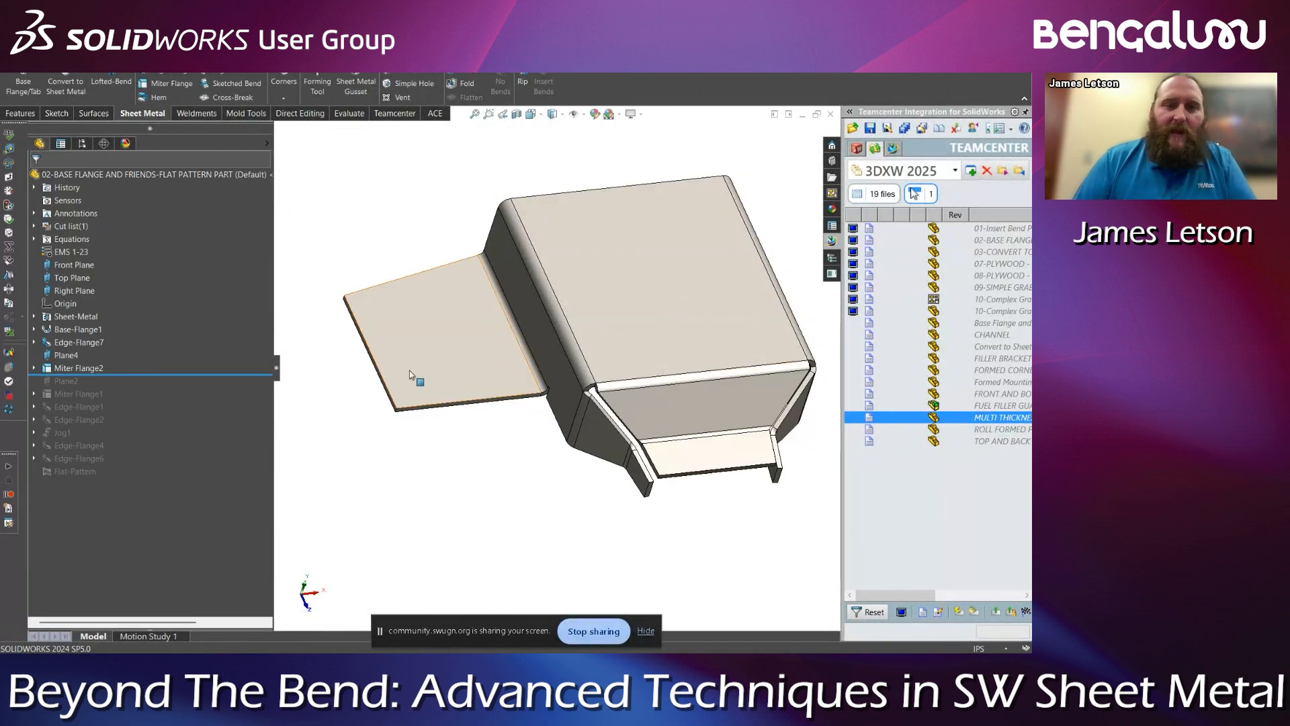
Check the distance between the side wall and the edge flange's outer end face
{"action": "middle_click_drag", "start_coordinate": [511, 406], "coordinate": [430, 230]}
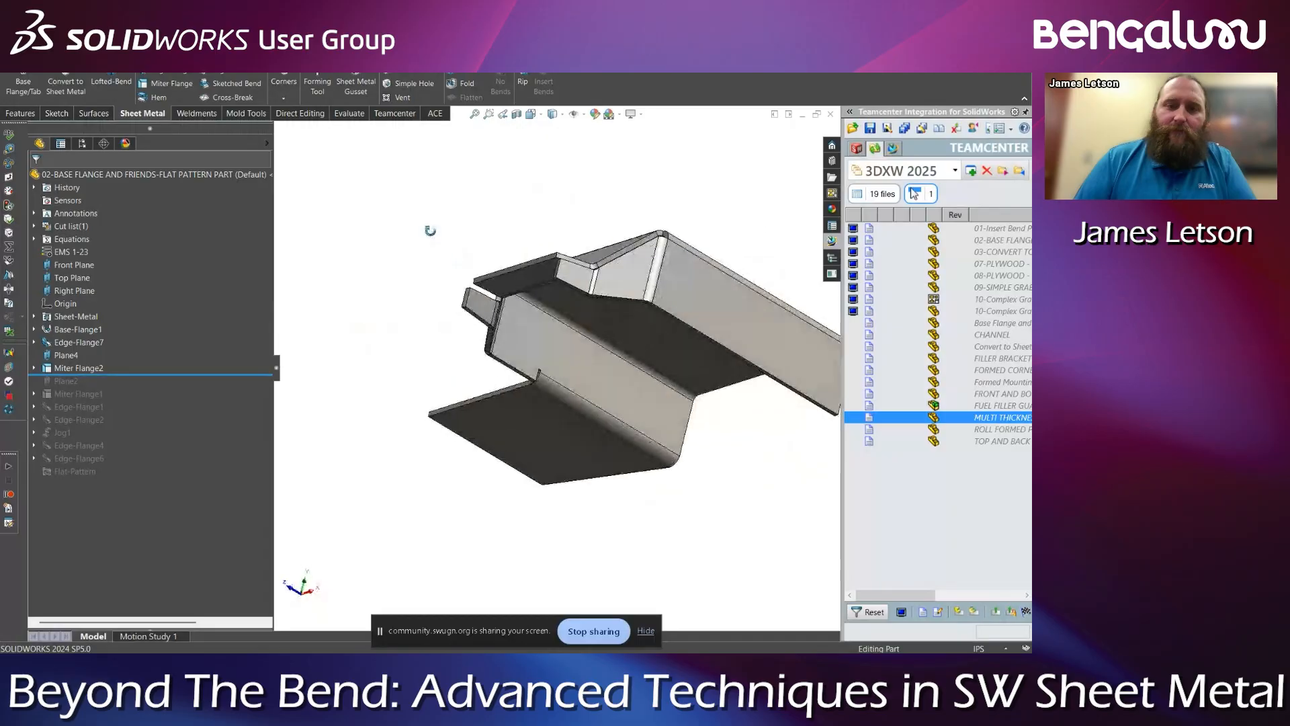
{"action": "left_click", "coordinate": [566, 380]}
{"action": "middle_click_drag", "start_coordinate": [567, 380], "coordinate": [677, 407]}
{"action": "scroll", "coordinate": [491, 415], "scroll_direction": "down", "scroll_amount": 3}
{"action": "left_click", "coordinate": [457, 404]}
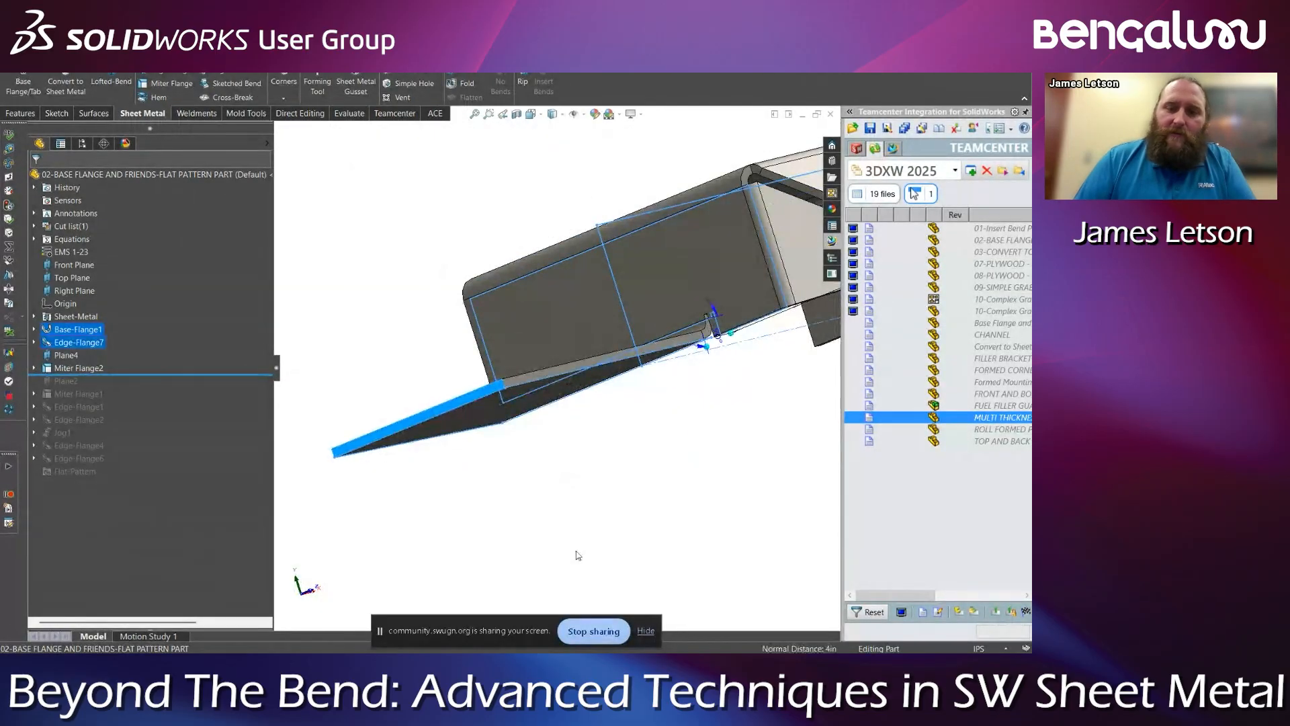
{"action": "left_click", "coordinate": [612, 557]}
{"action": "middle_click_drag", "start_coordinate": [612, 557], "coordinate": [546, 488]}
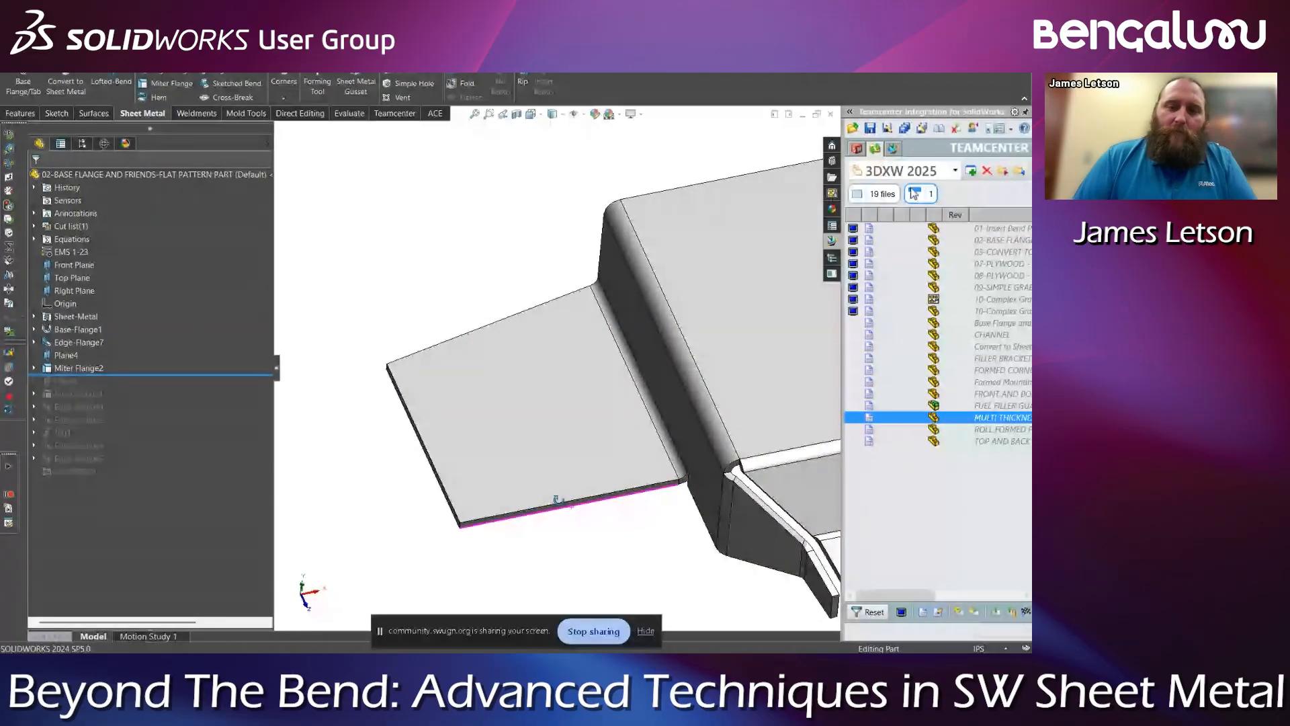
Start a jog on the side edge flange's upper face and sketch a bend line about 6.8 in long across it, past both side edges
{"action": "left_click", "coordinate": [227, 72]}
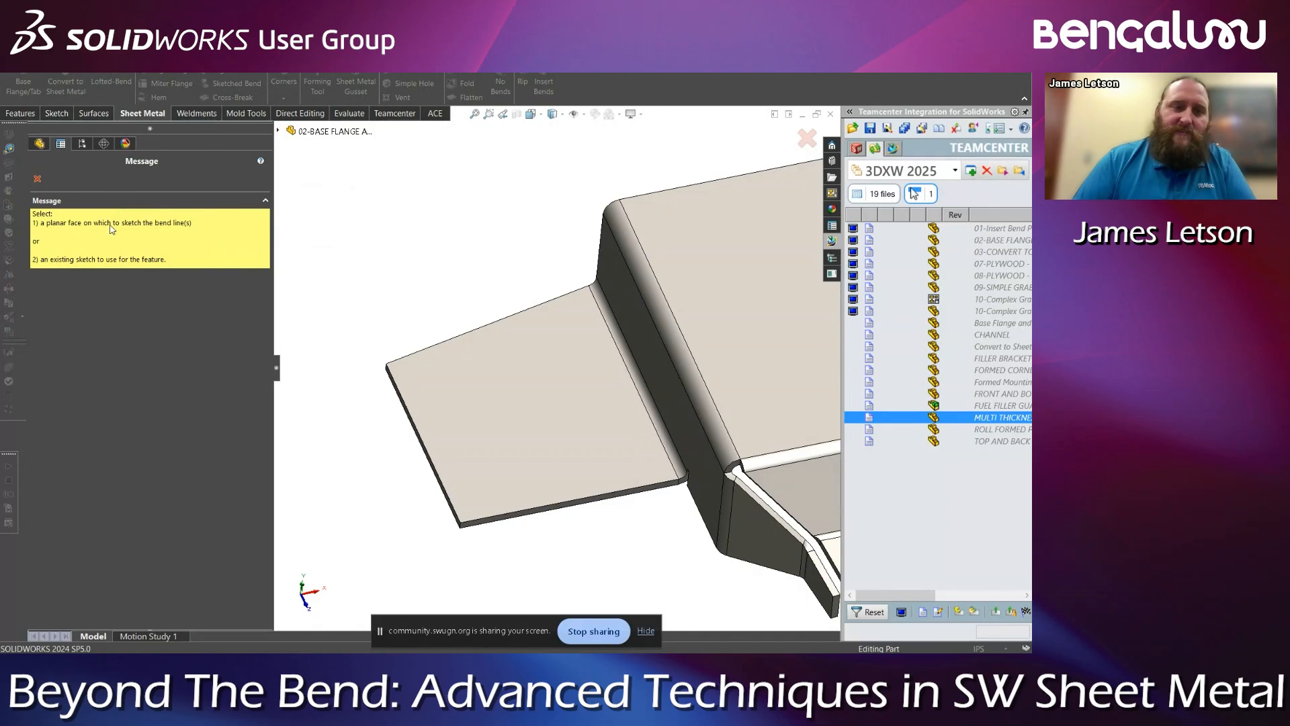
{"action": "scroll", "coordinate": [339, 440], "scroll_direction": "up", "scroll_amount": 2}
{"action": "left_click", "coordinate": [543, 414]}
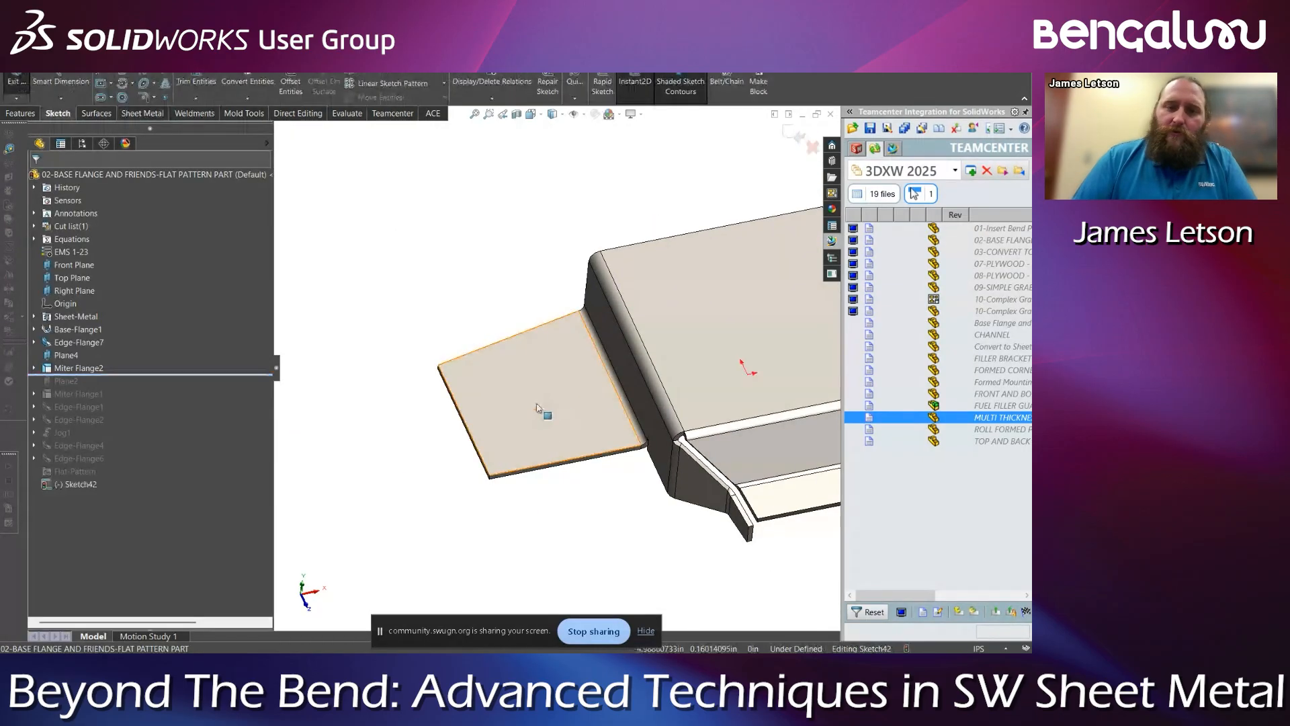
{"action": "key", "text": "s"}
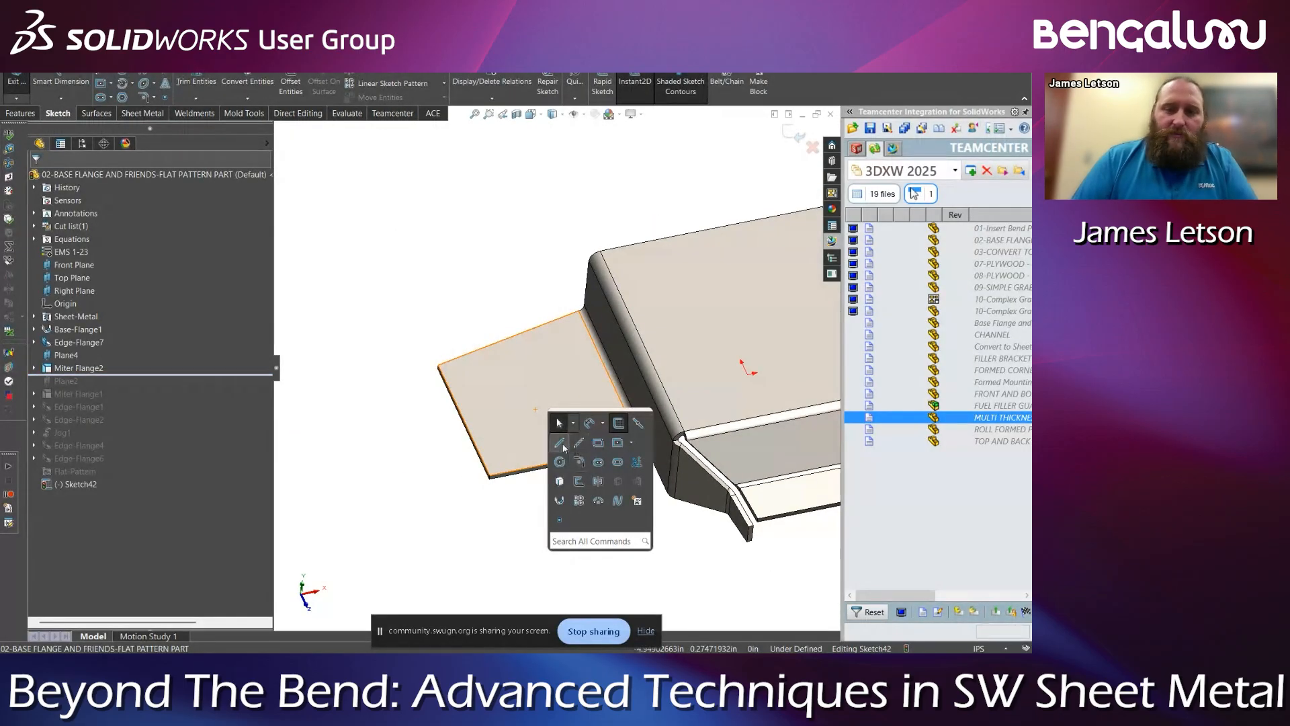
{"action": "left_click", "coordinate": [559, 442]}
{"action": "left_click", "coordinate": [503, 297]}
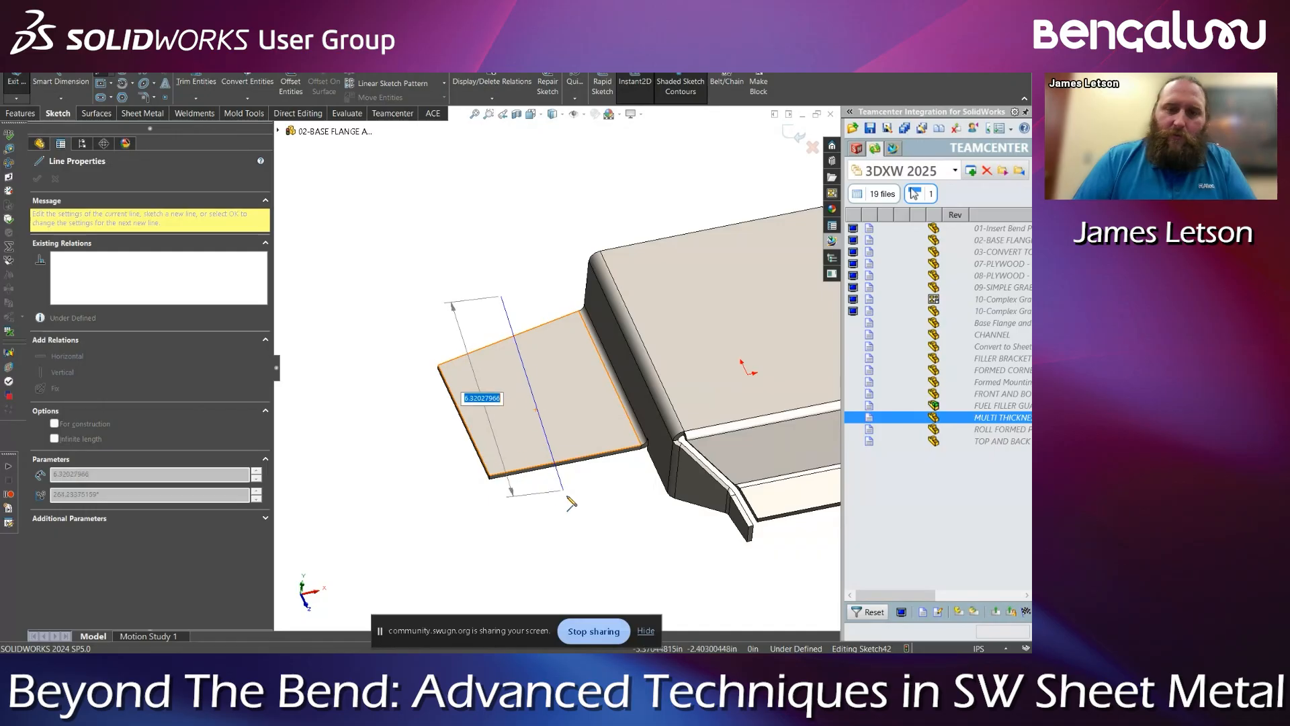
{"action": "left_click", "coordinate": [587, 502]}
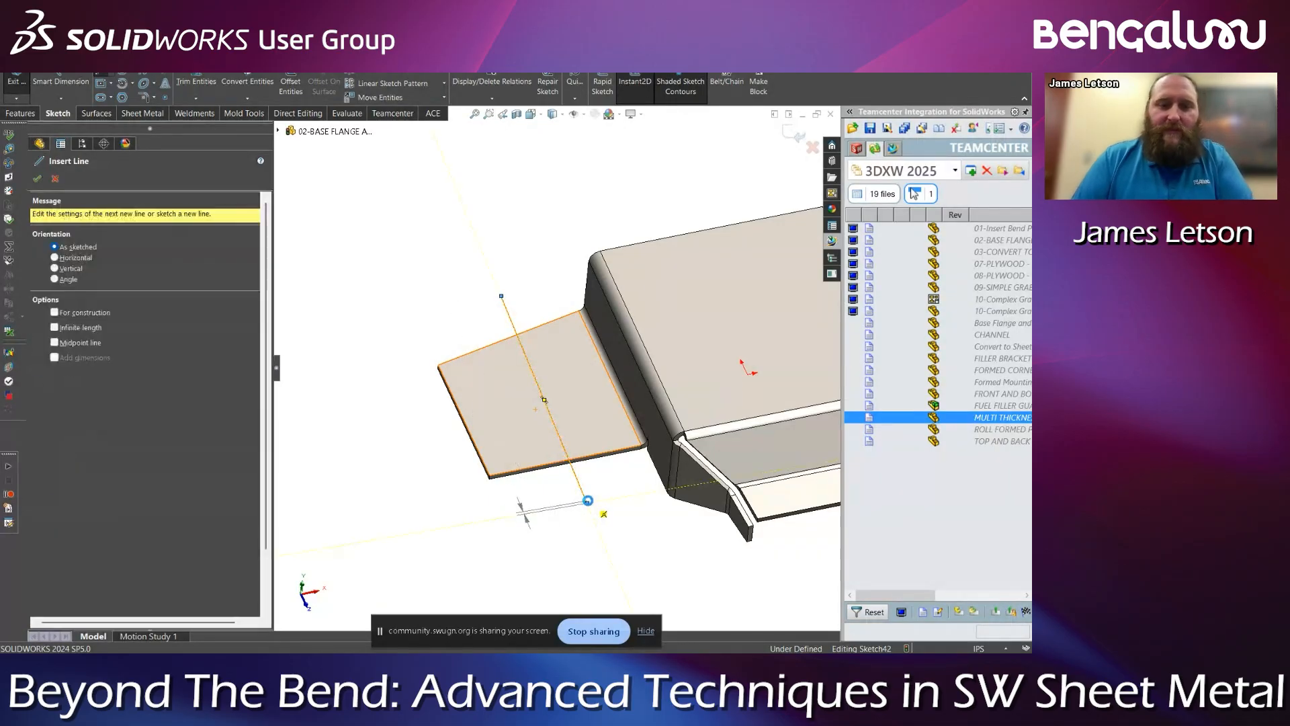
{"action": "key", "text": "Escape"}
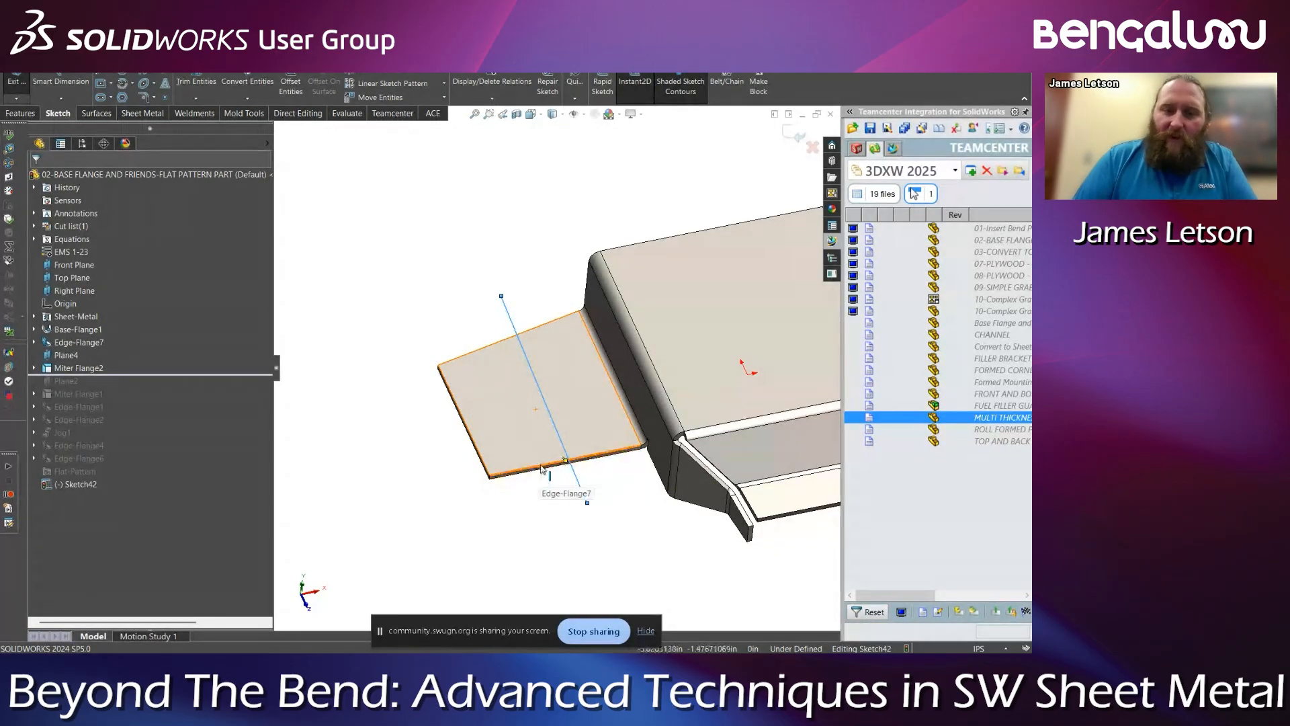
{"action": "left_click_drag", "start_coordinate": [502, 297], "coordinate": [530, 380]}
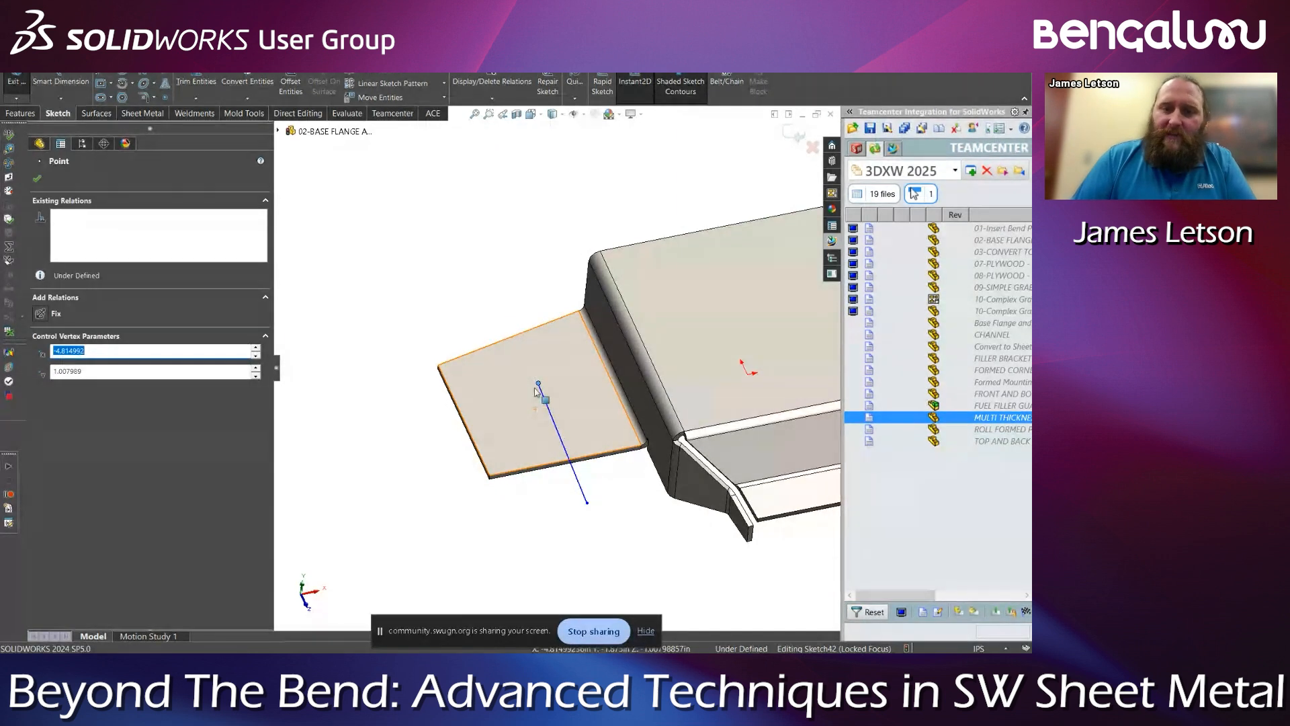
{"action": "mouse_move", "coordinate": [538, 383]}
{"action": "left_mouse_down"}
{"action": "mouse_move", "coordinate": [506, 321]}
{"action": "mouse_move", "coordinate": [433, 326]}
{"action": "mouse_move", "coordinate": [465, 302]}
{"action": "mouse_move", "coordinate": [508, 301]}
{"action": "left_mouse_up"}
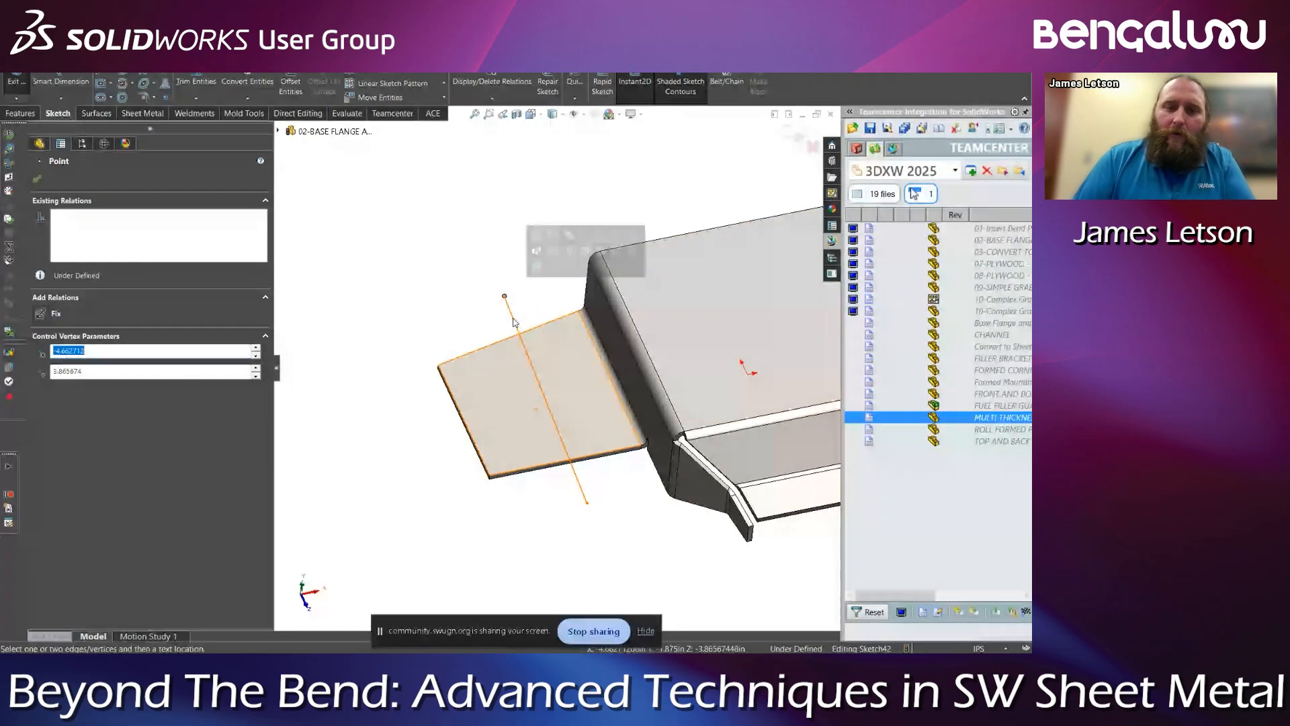
Try a Horizontal relation on the bend line and delete it
{"action": "left_click", "coordinate": [516, 324]}
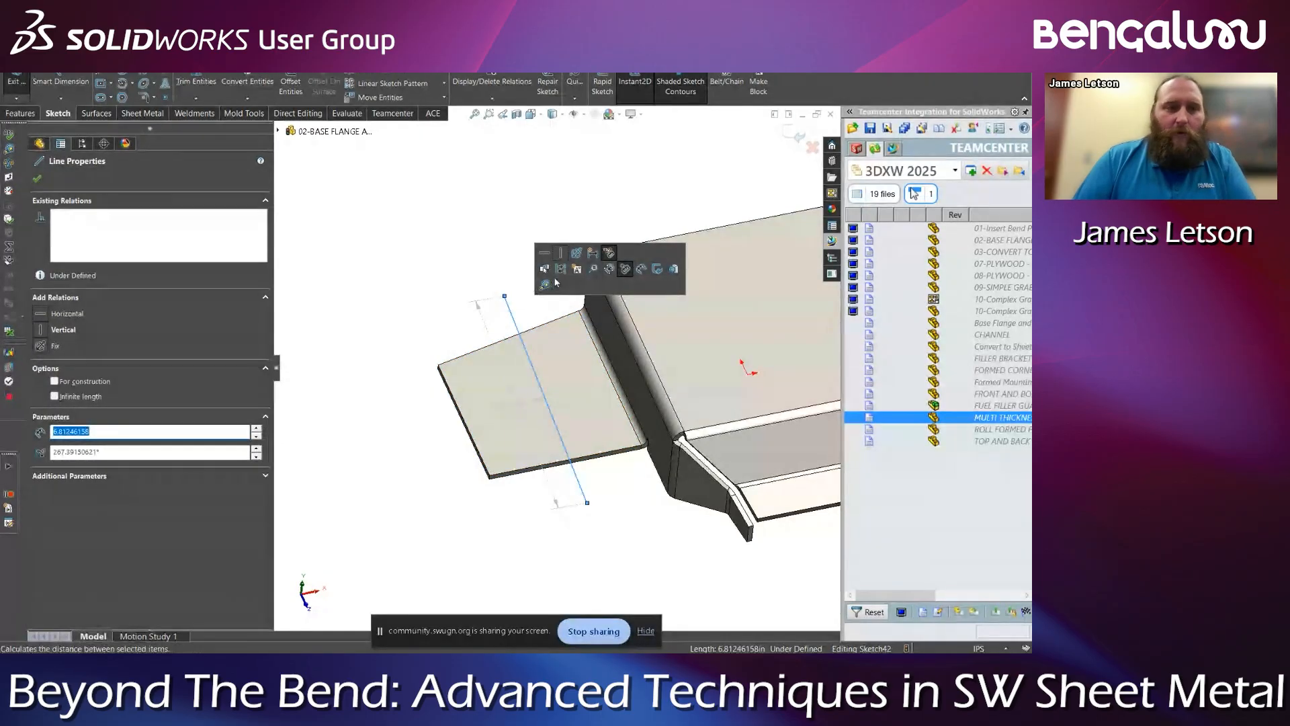
{"action": "left_click", "coordinate": [545, 284]}
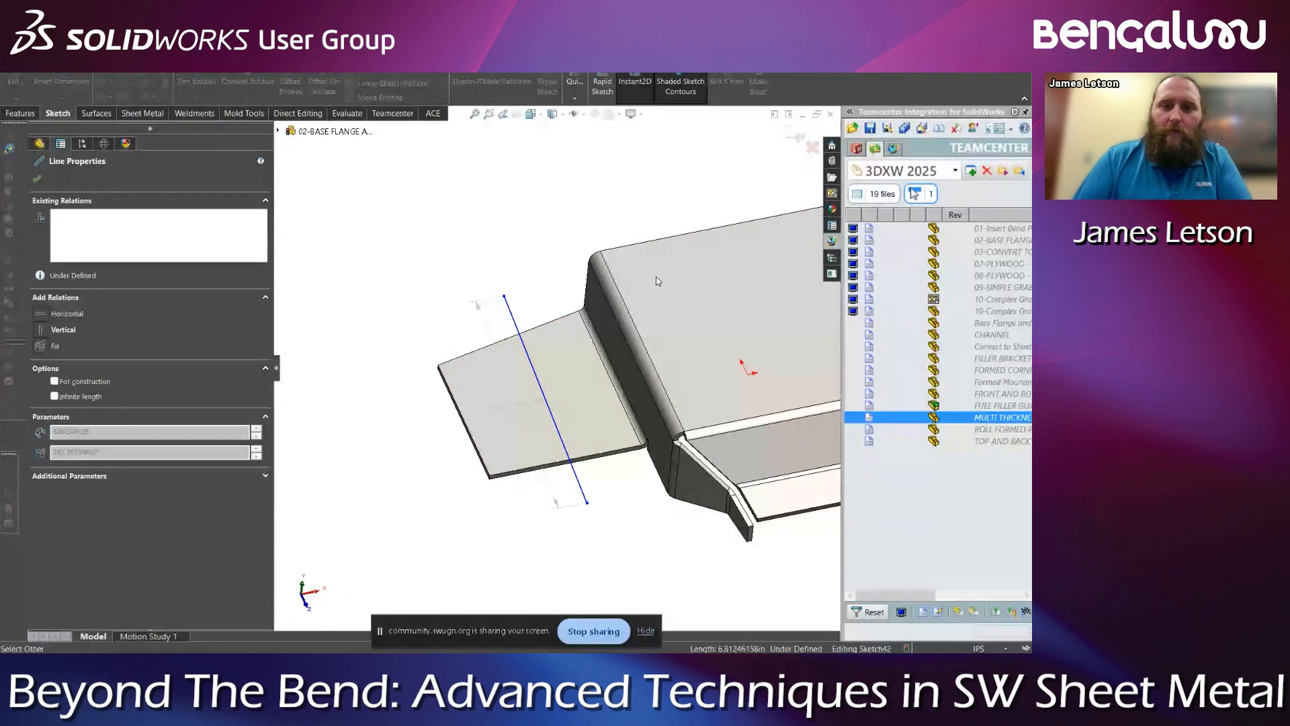
{"action": "left_click", "coordinate": [516, 324]}
{"action": "left_click", "coordinate": [543, 245]}
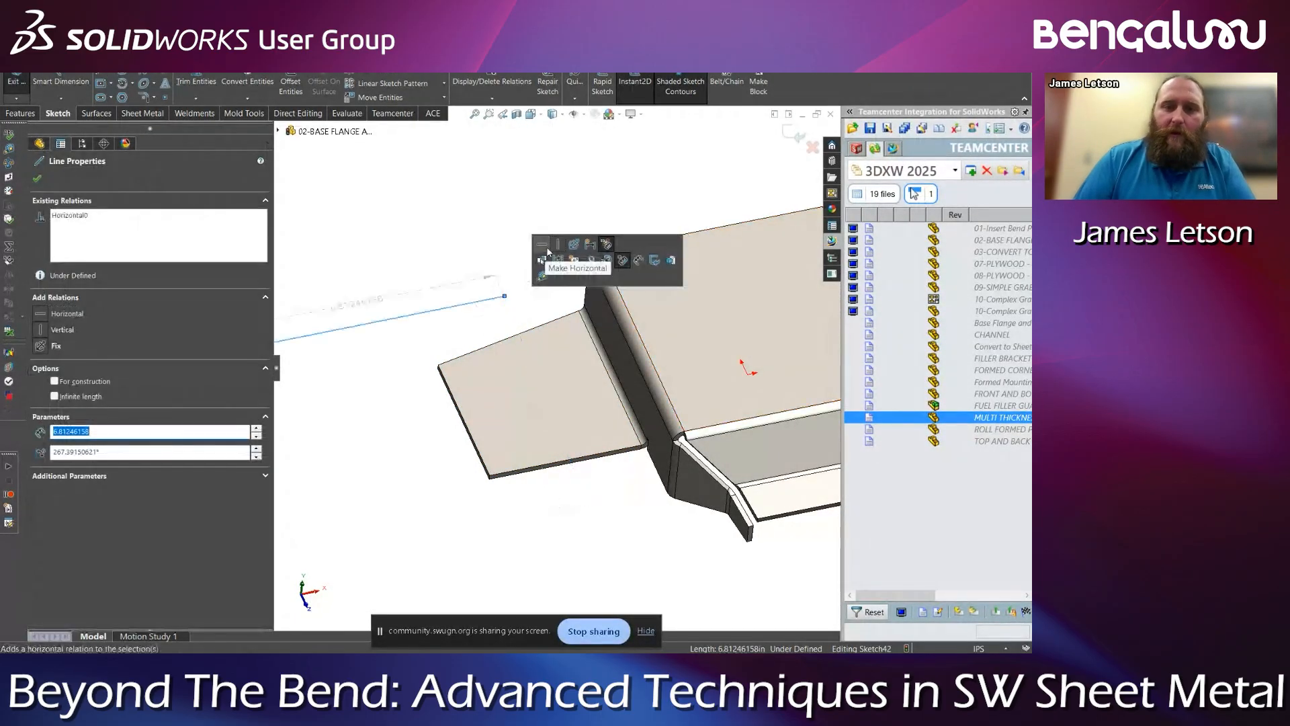
{"action": "right_click", "coordinate": [87, 215]}
{"action": "left_click", "coordinate": [123, 224]}
Add a Vertical relation to the bend line and reposition its endpoints so the line crosses the flange beyond both side edges
{"action": "left_click", "coordinate": [432, 317]}
{"action": "left_click", "coordinate": [448, 308]}
{"action": "left_click", "coordinate": [477, 249]}
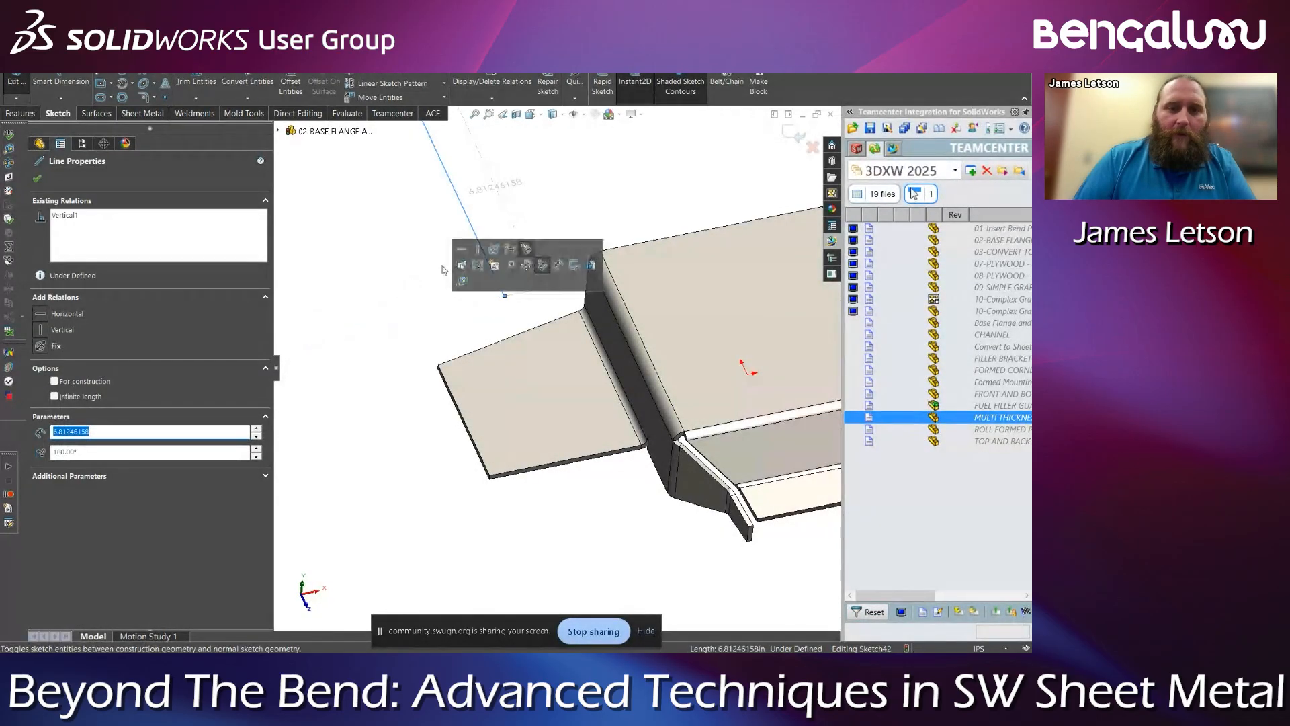
{"action": "left_click", "coordinate": [440, 334]}
{"action": "left_click_drag", "start_coordinate": [503, 299], "coordinate": [632, 554]}
{"action": "scroll", "coordinate": [547, 413], "scroll_direction": "up", "scroll_amount": 4}
{"action": "left_click_drag", "start_coordinate": [490, 238], "coordinate": [526, 324]}
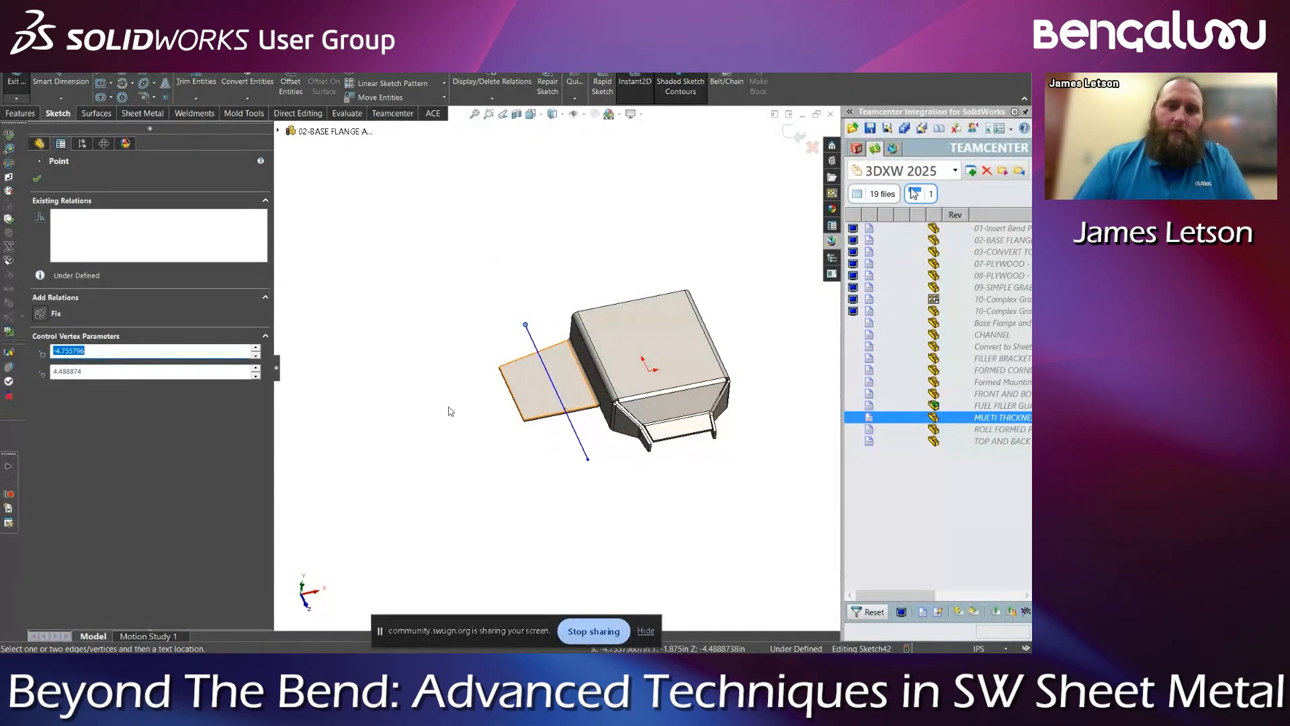
{"action": "scroll", "coordinate": [559, 394], "scroll_direction": "down", "scroll_amount": 3}
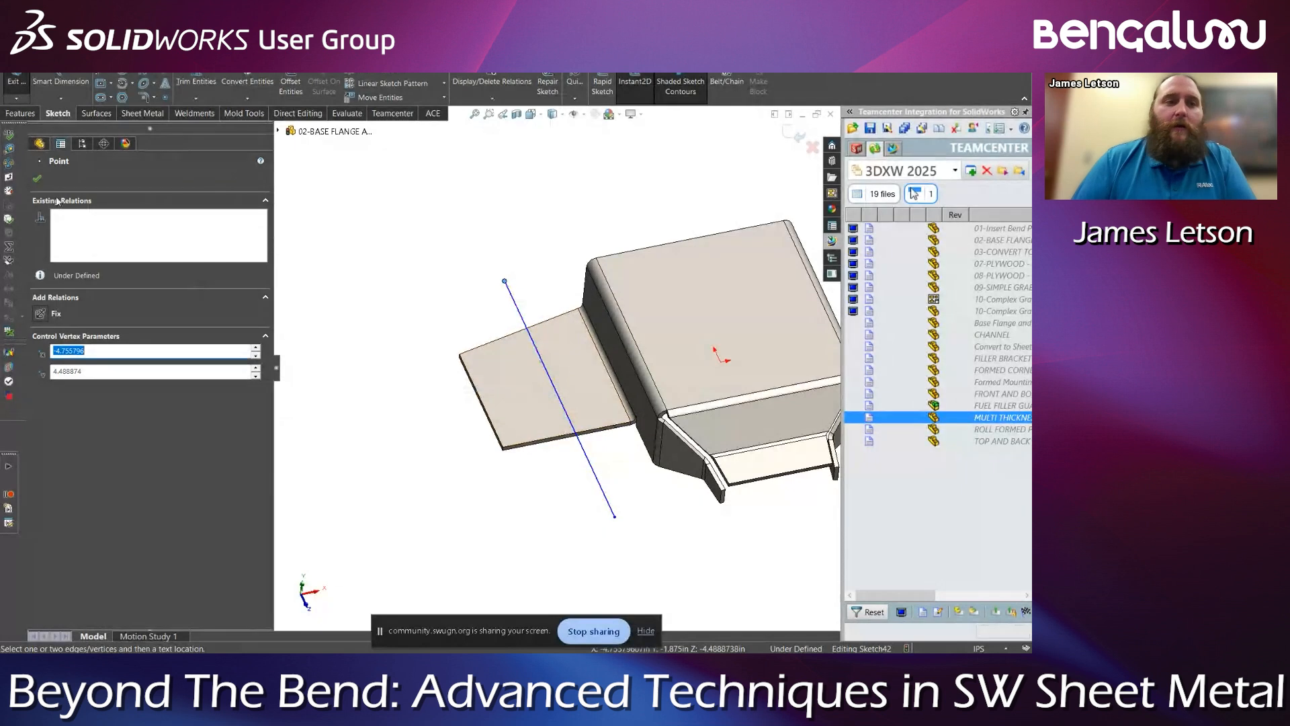
Finish the bend line sketch and pick the flange portion next to the side wall as the jog's fixed face
{"action": "left_click", "coordinate": [798, 137]}
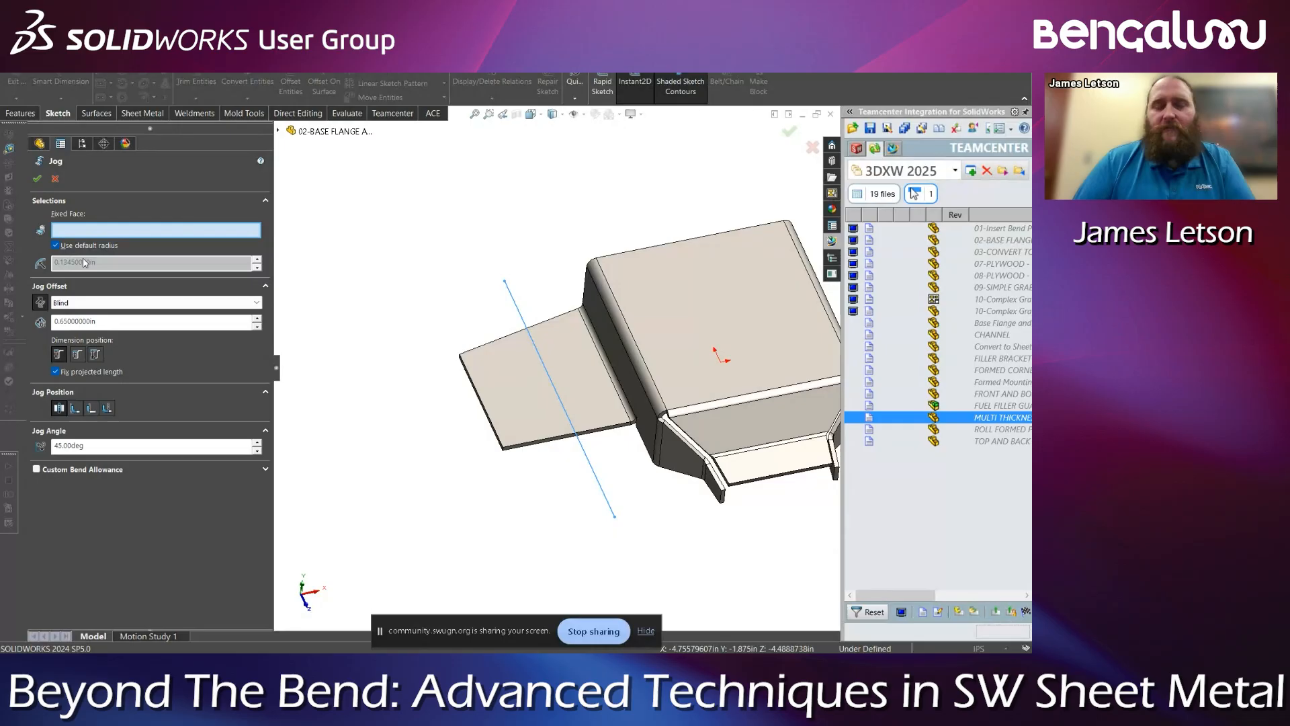
{"action": "mouse_move", "coordinate": [596, 408]}
{"action": "middle_mouse_down"}
{"action": "mouse_move", "coordinate": [585, 373]}
{"action": "mouse_move", "coordinate": [575, 403]}
{"action": "middle_mouse_up"}
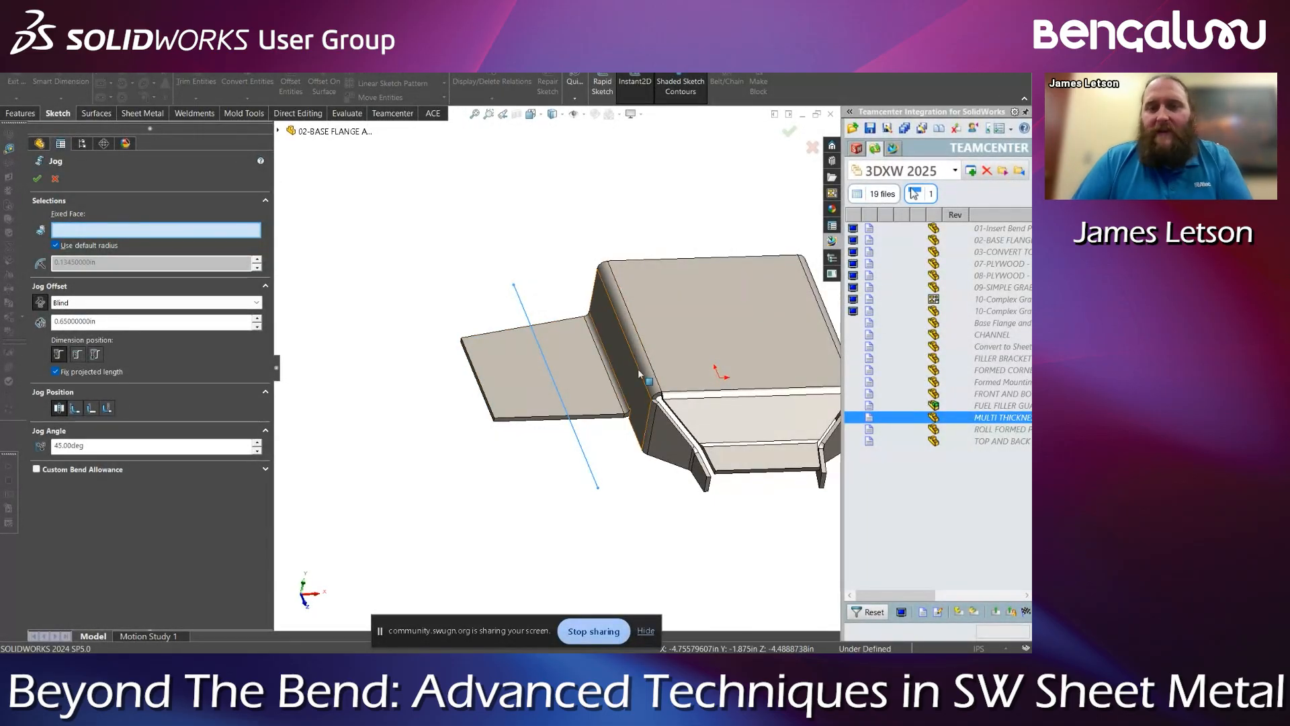
{"action": "left_click", "coordinate": [578, 368]}
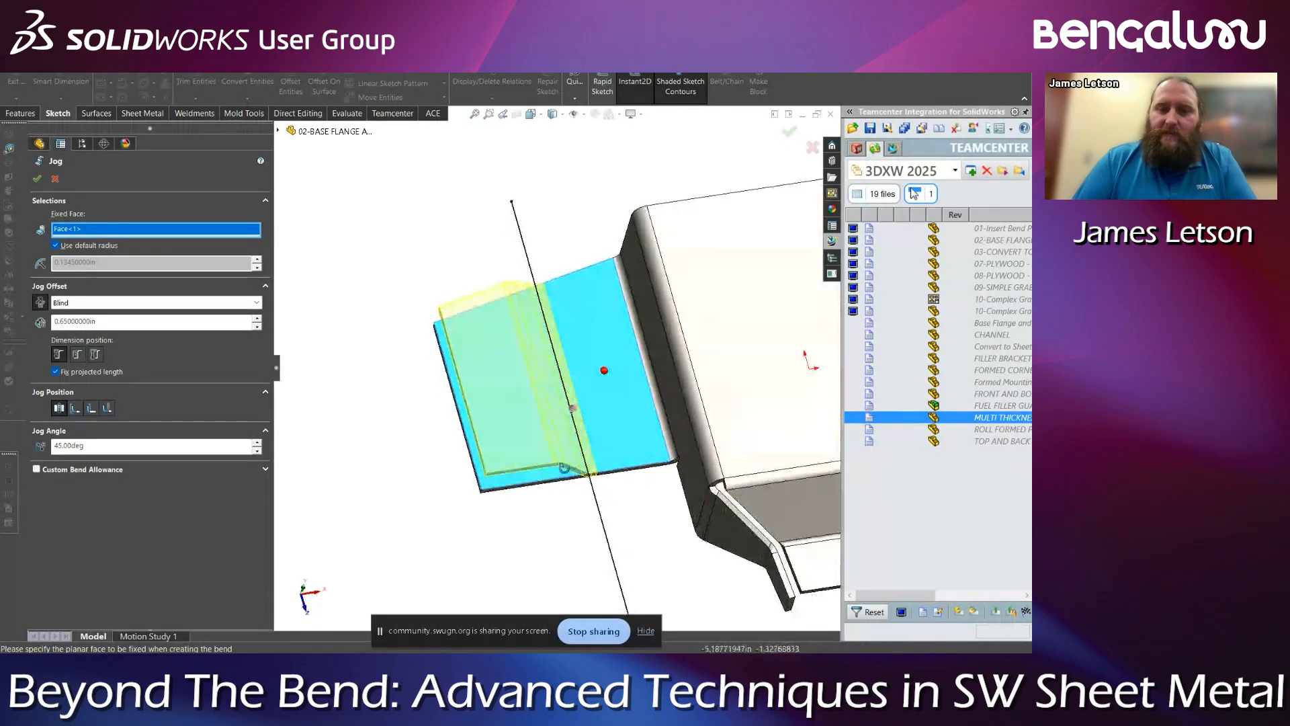
{"action": "middle_click_drag", "start_coordinate": [527, 336], "coordinate": [559, 396]}
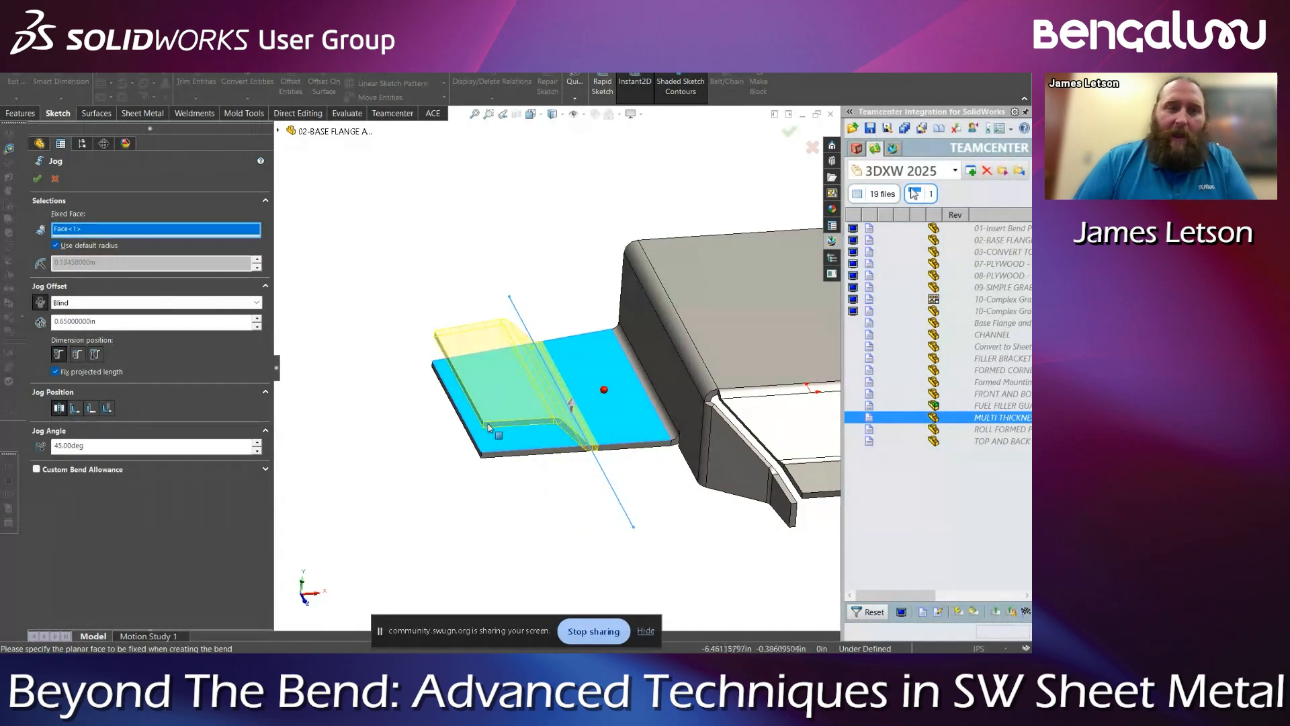
{"action": "middle_click_drag", "start_coordinate": [456, 401], "coordinate": [455, 414]}
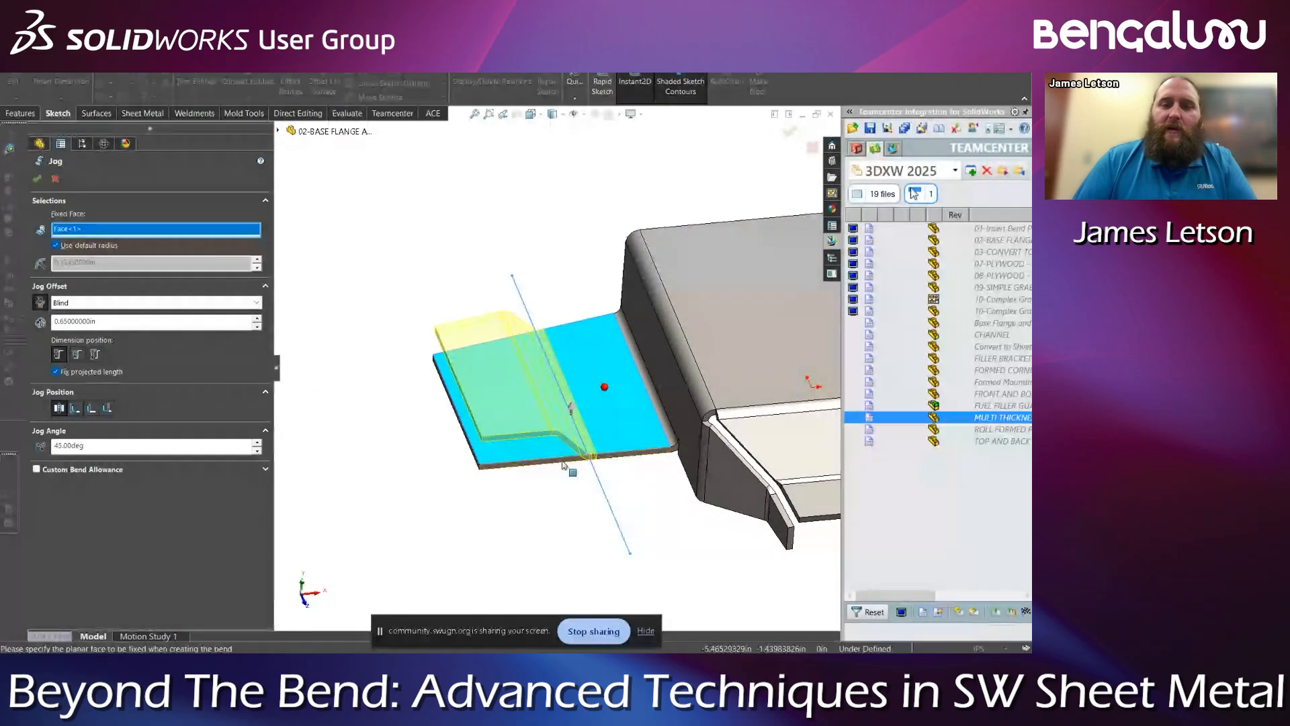
{"action": "scroll", "coordinate": [536, 443], "scroll_direction": "down", "scroll_amount": 3}
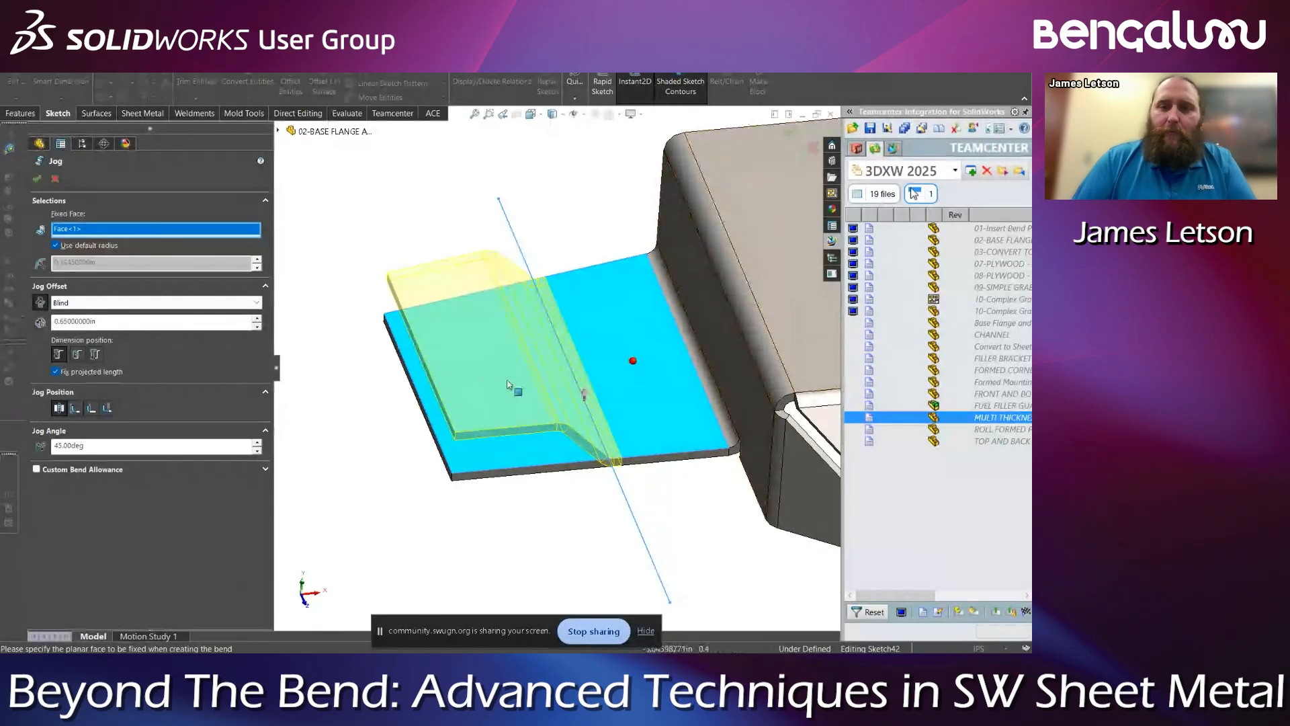
Create the jog with a 0.65 in blind offset at 45 degrees and measure from the base flange's side wall to the jogged flange's outer end face
{"action": "left_click", "coordinate": [37, 179]}
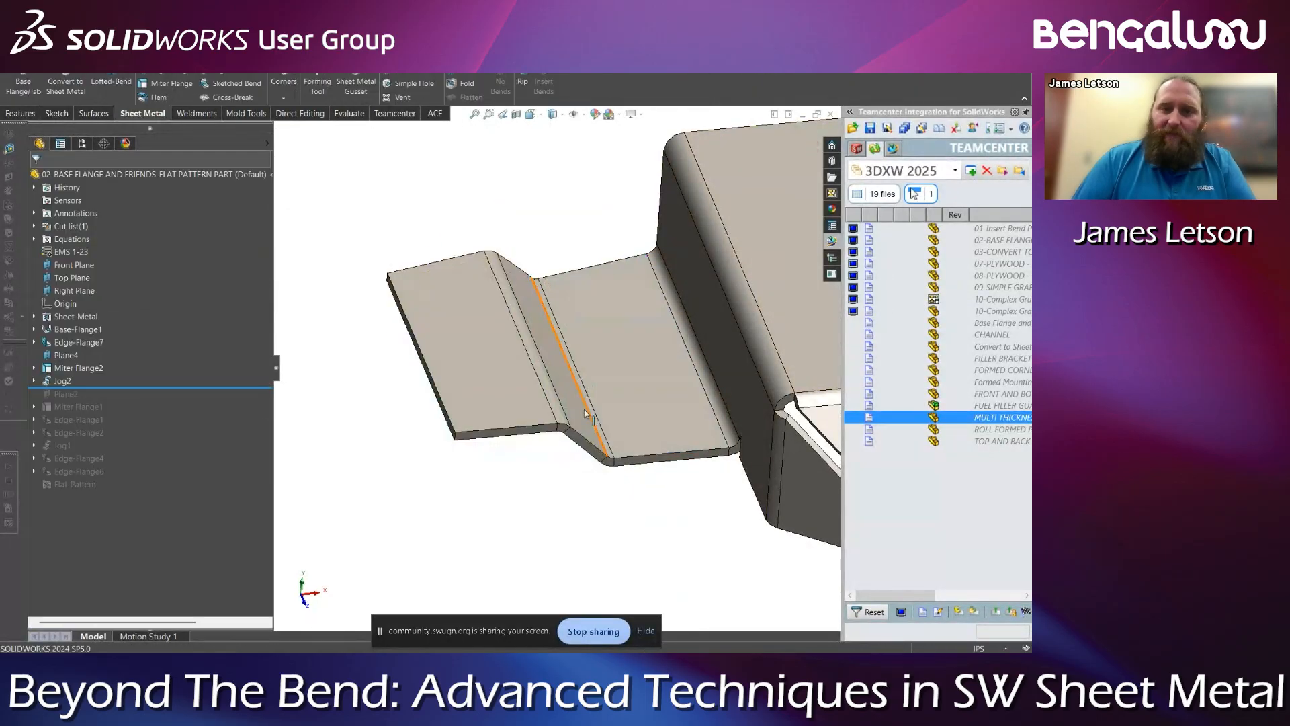
{"action": "mouse_move", "coordinate": [583, 409]}
{"action": "middle_mouse_down"}
{"action": "mouse_move", "coordinate": [611, 360]}
{"action": "mouse_move", "coordinate": [527, 285]}
{"action": "middle_mouse_up"}
{"action": "left_click", "coordinate": [770, 409]}
{"action": "middle_click_drag", "start_coordinate": [769, 409], "coordinate": [662, 418]}
{"action": "scroll", "coordinate": [344, 300], "scroll_direction": "down", "scroll_amount": 2}
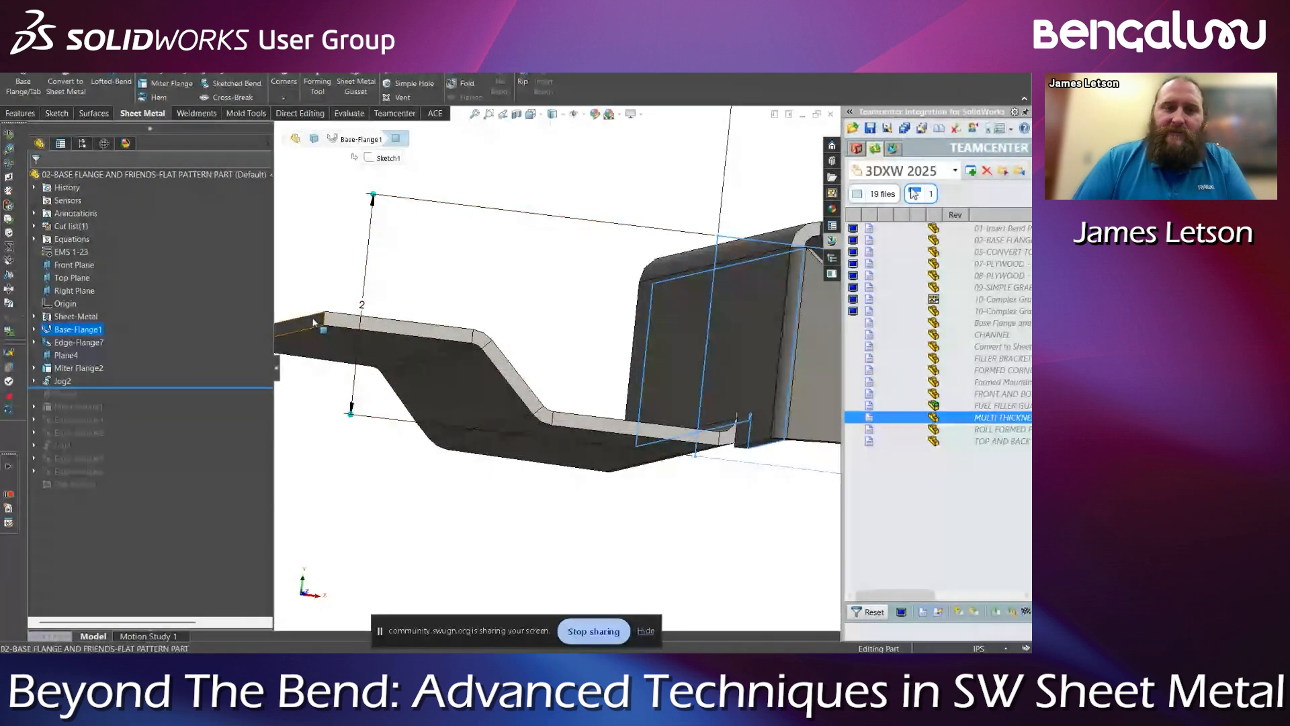
{"action": "left_click", "coordinate": [314, 323], "text": "ctrl"}
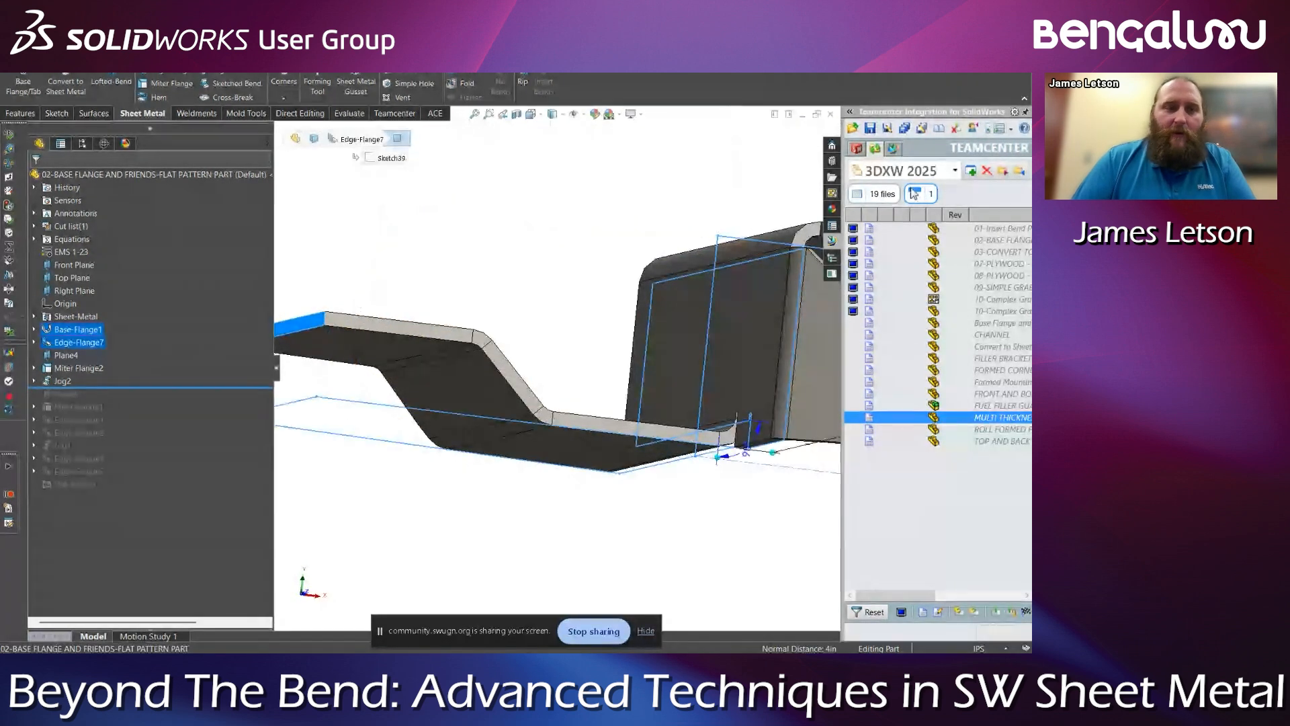
{"action": "left_click", "coordinate": [8, 148]}
{"action": "scroll", "coordinate": [531, 384], "scroll_direction": "up", "scroll_amount": 3}
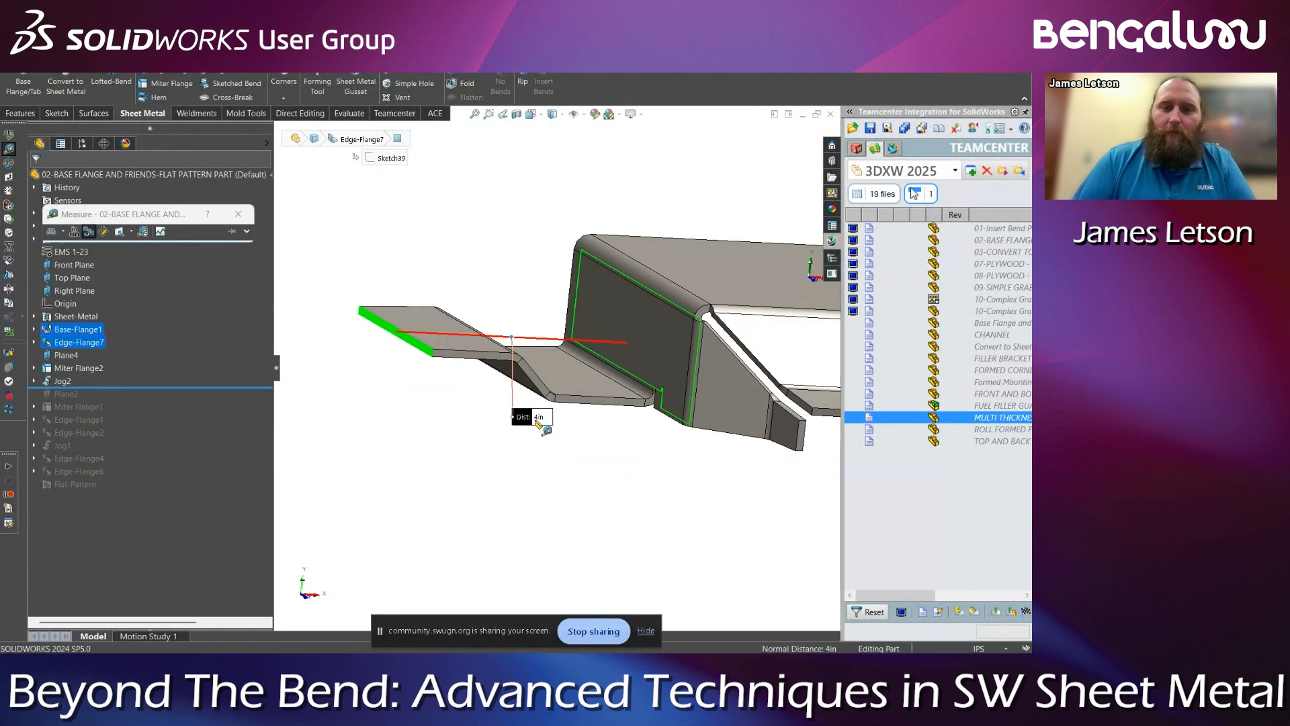
{"action": "key", "text": "Escape"}
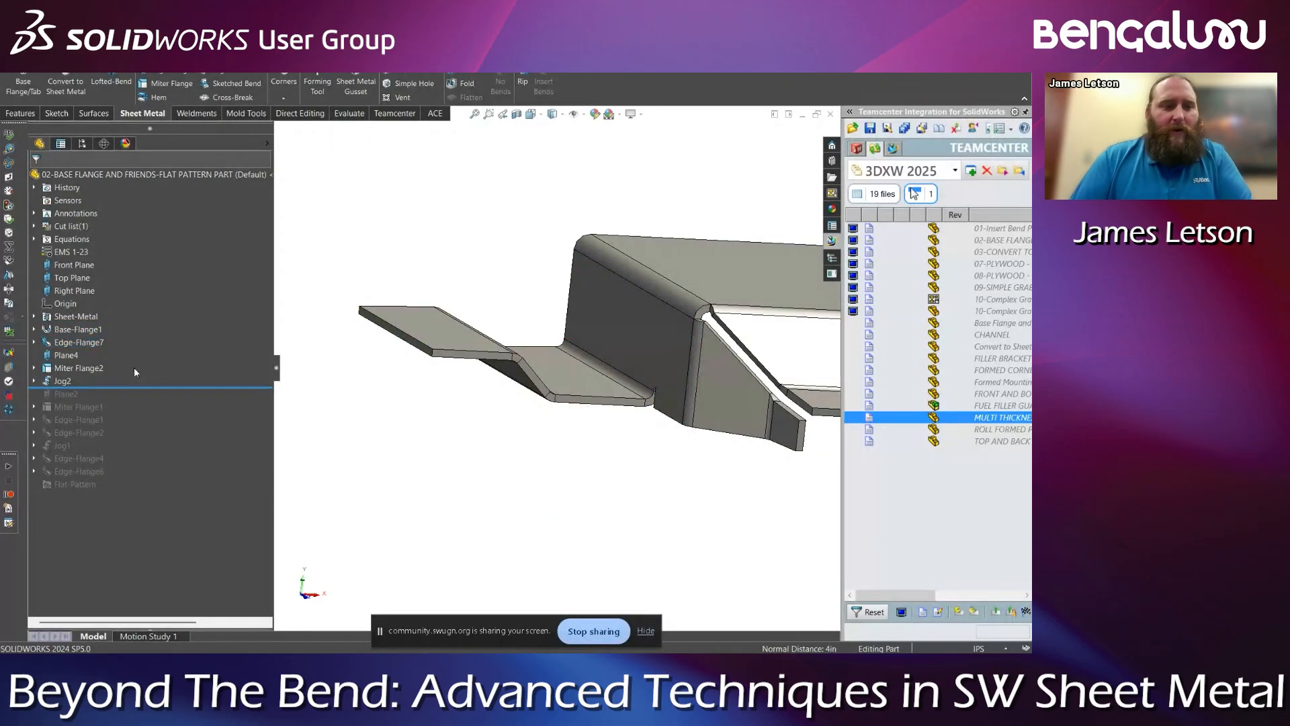
Edit the jog and turn off Fix projected length, comparing the preview with the option on and off
{"action": "left_click", "coordinate": [62, 380]}
{"action": "left_click", "coordinate": [81, 343]}
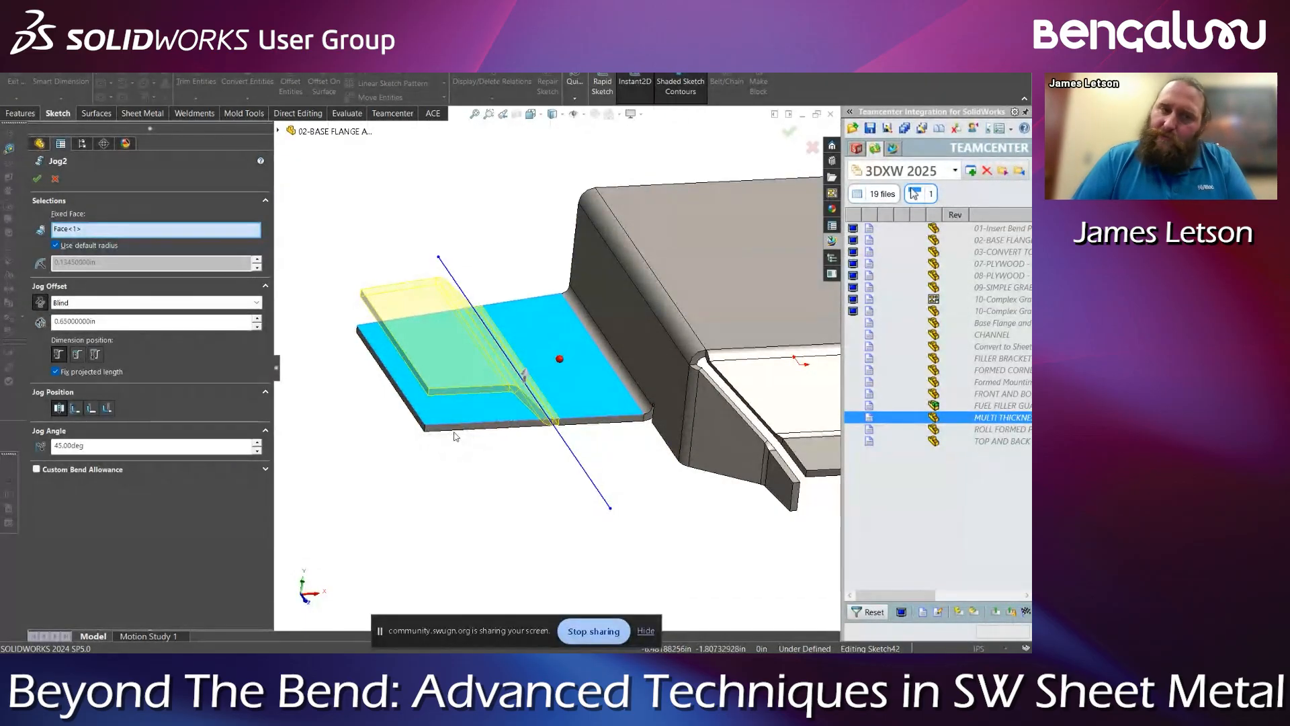
{"action": "left_click", "coordinate": [54, 371]}
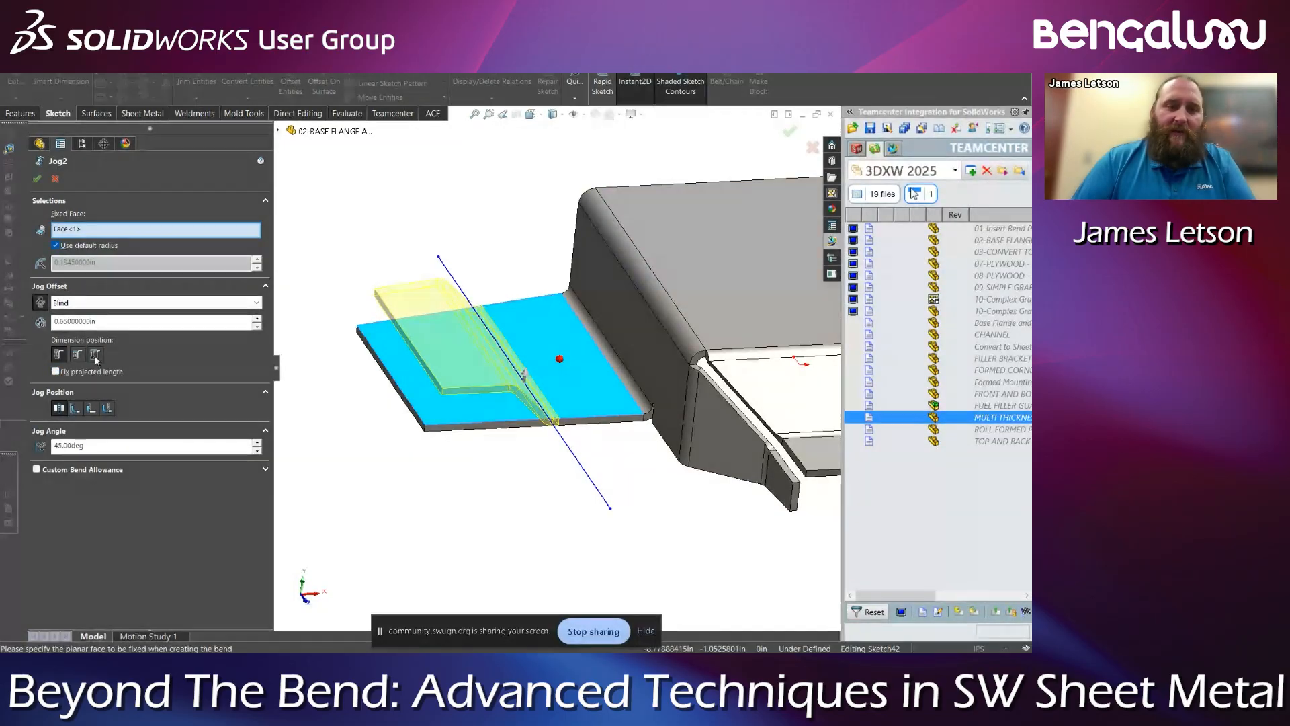
{"action": "middle_click_drag", "start_coordinate": [495, 363], "coordinate": [485, 380]}
{"action": "scroll", "coordinate": [484, 382], "scroll_direction": "down", "scroll_amount": 3}
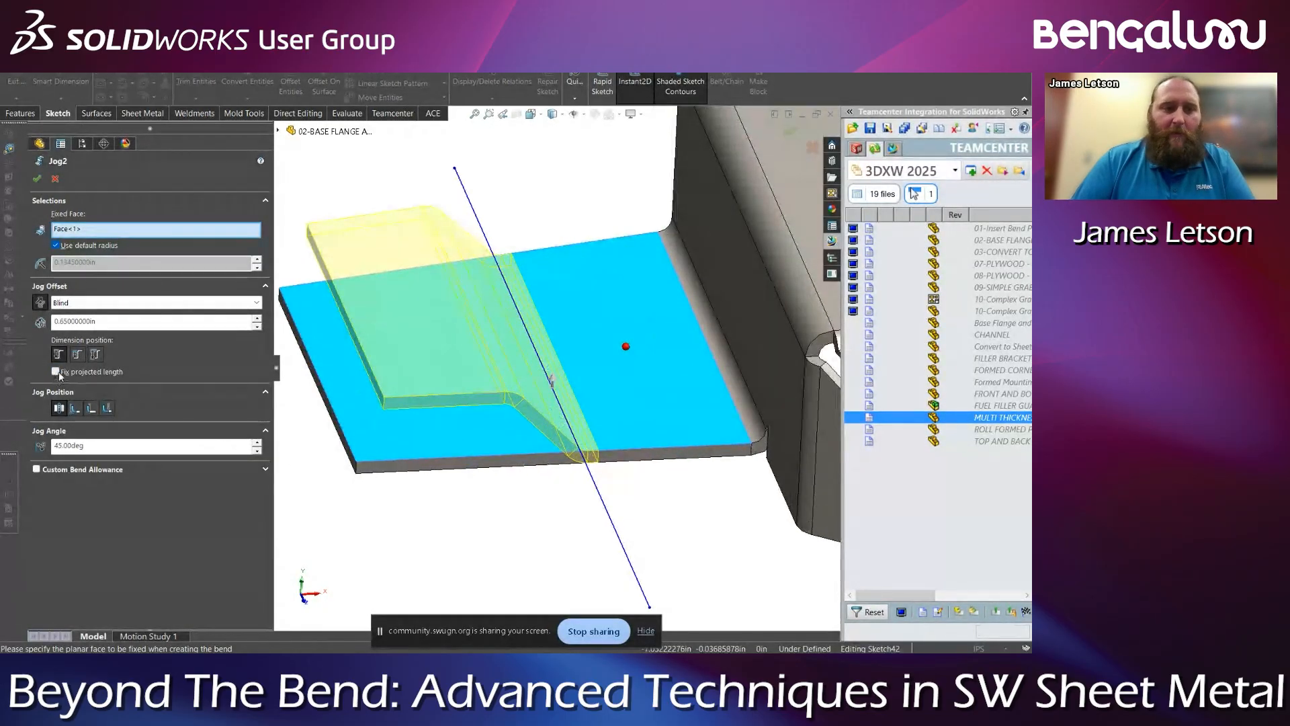
{"action": "left_click", "coordinate": [56, 371]}
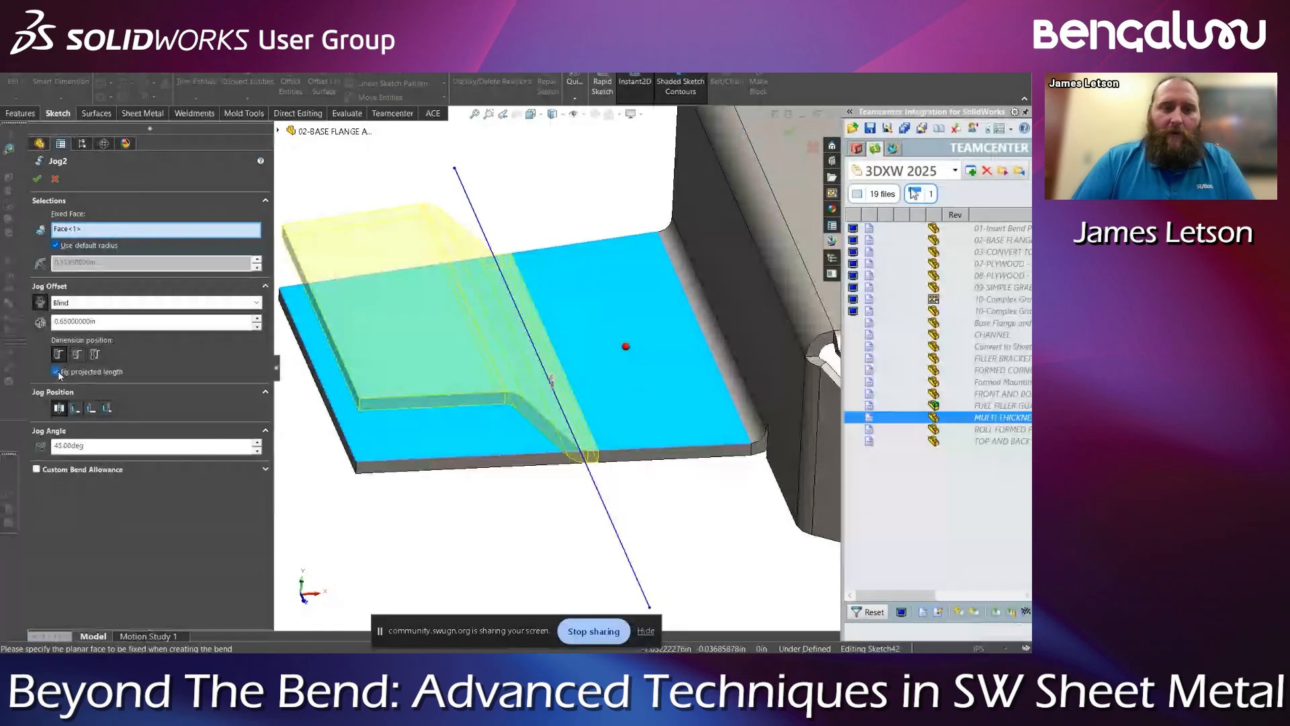
{"action": "left_click", "coordinate": [56, 370]}
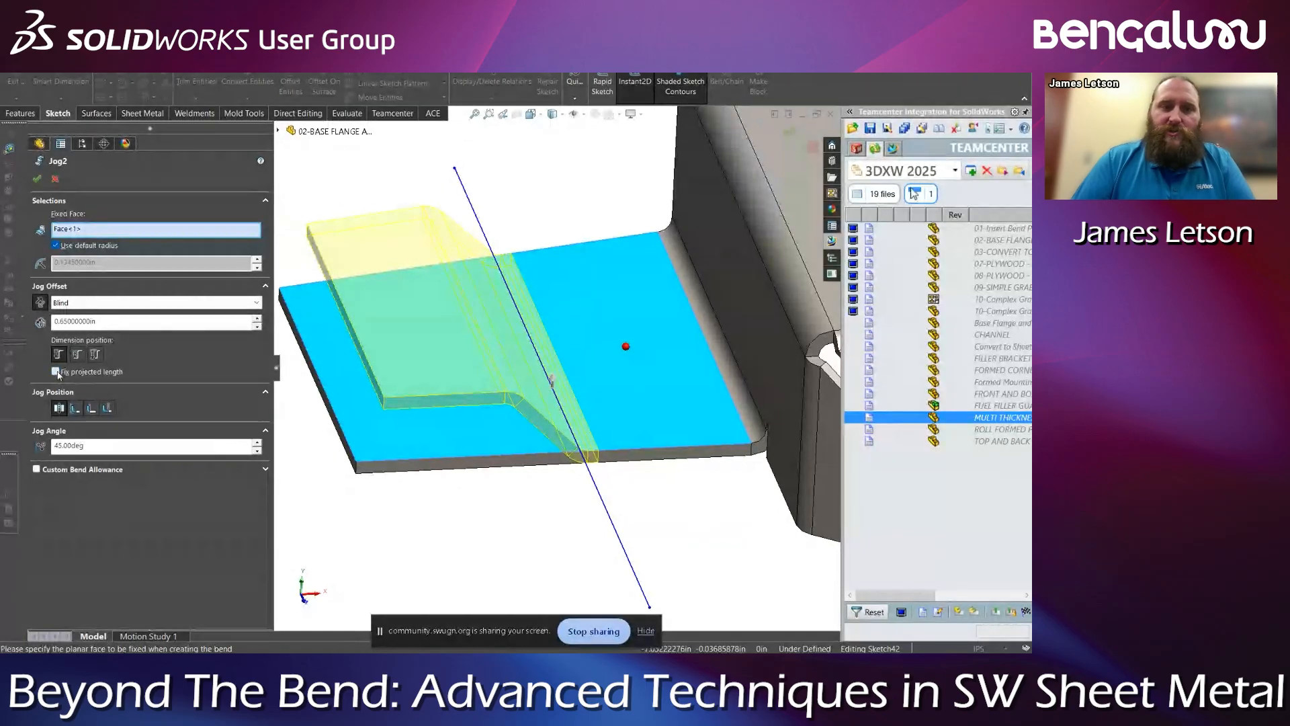
{"action": "left_click", "coordinate": [37, 179]}
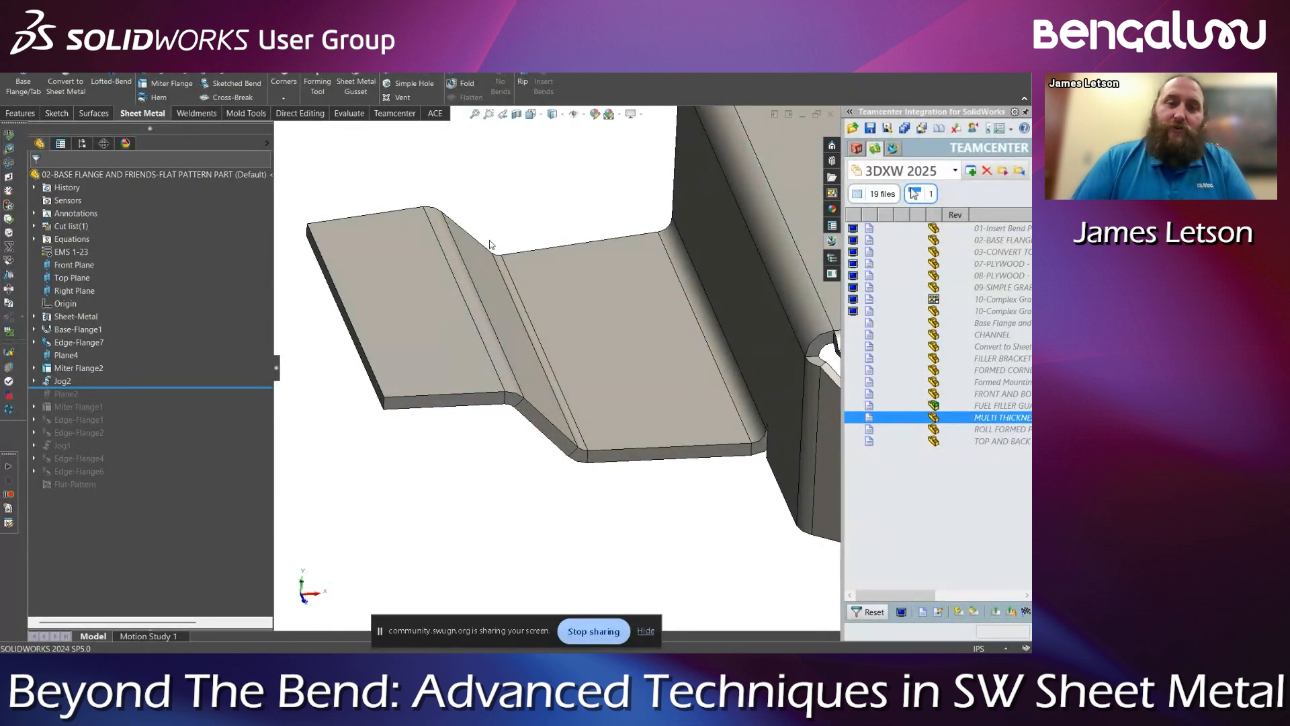
Measure the distance from the side wall to the flange's outer end face with the projected length not fixed
{"action": "middle_click_drag", "start_coordinate": [669, 450], "coordinate": [592, 348]}
{"action": "left_click", "coordinate": [747, 409]}
{"action": "middle_click_drag", "start_coordinate": [747, 409], "coordinate": [392, 366]}
{"action": "left_click", "coordinate": [398, 346], "text": "ctrl"}
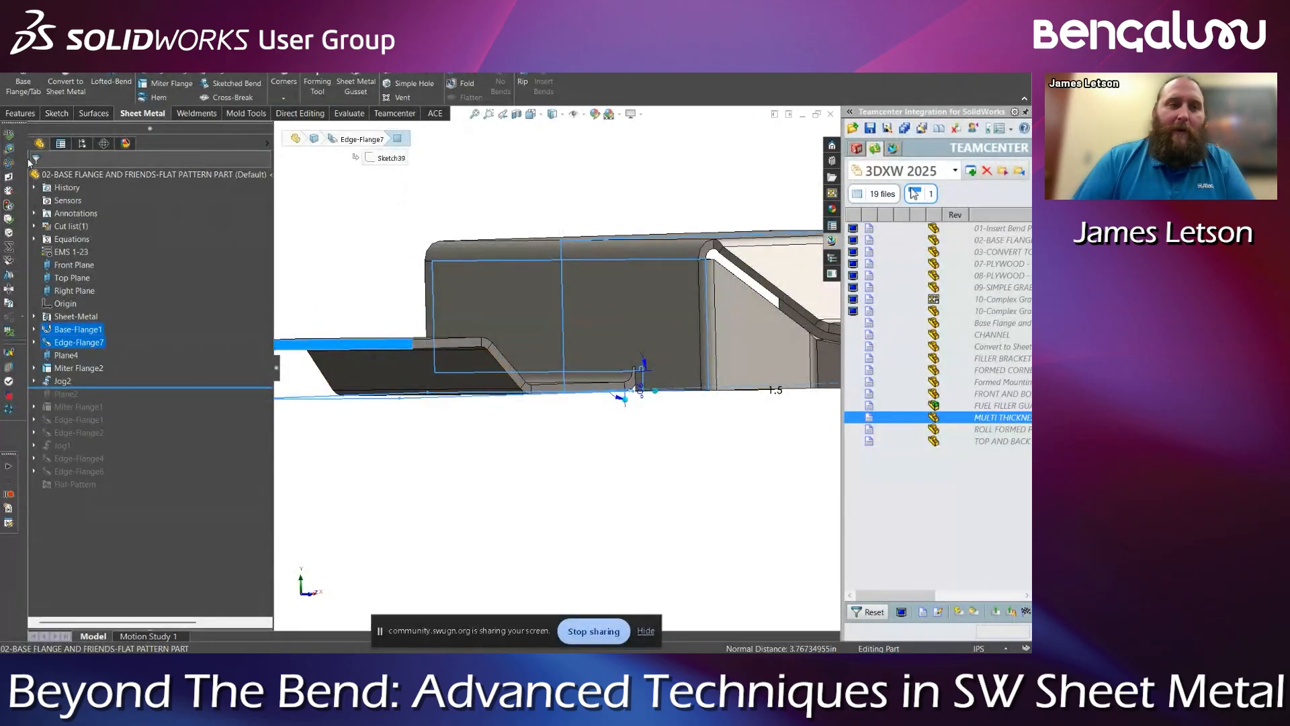
{"action": "left_click", "coordinate": [9, 148]}
{"action": "left_click_drag", "start_coordinate": [461, 457], "coordinate": [511, 465]}
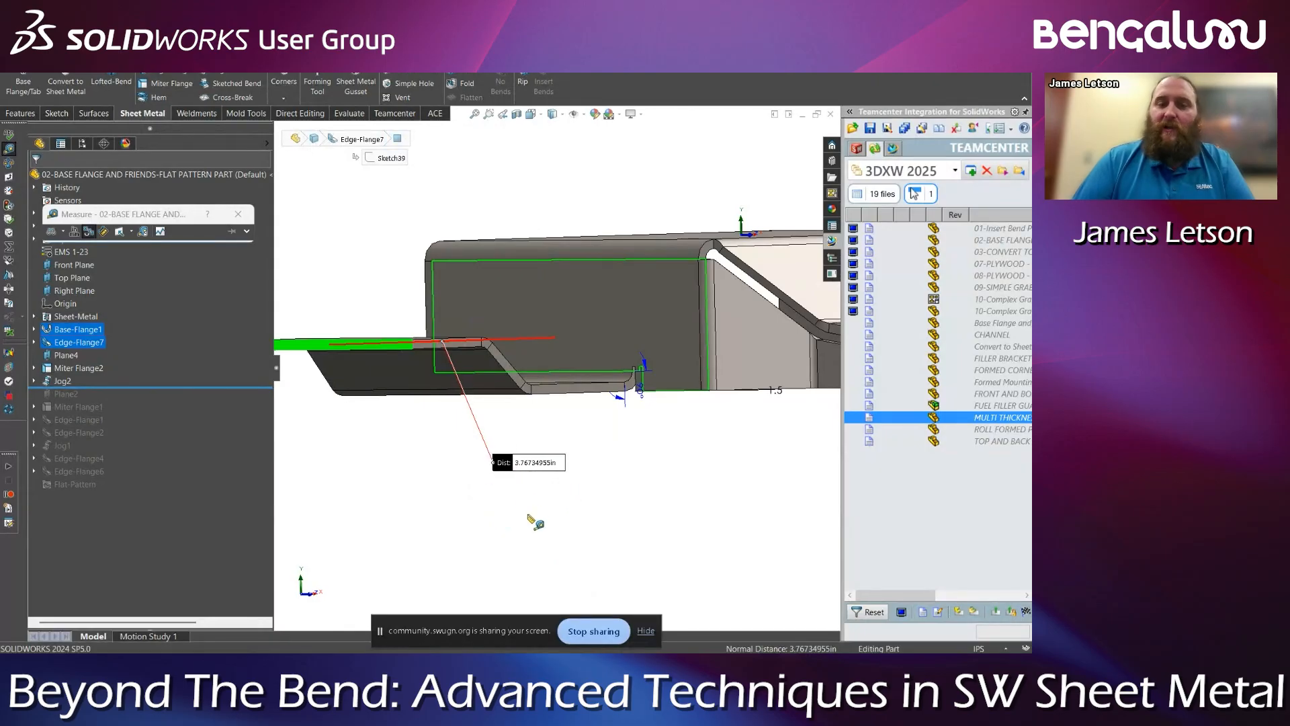
{"action": "key", "text": "Escape"}
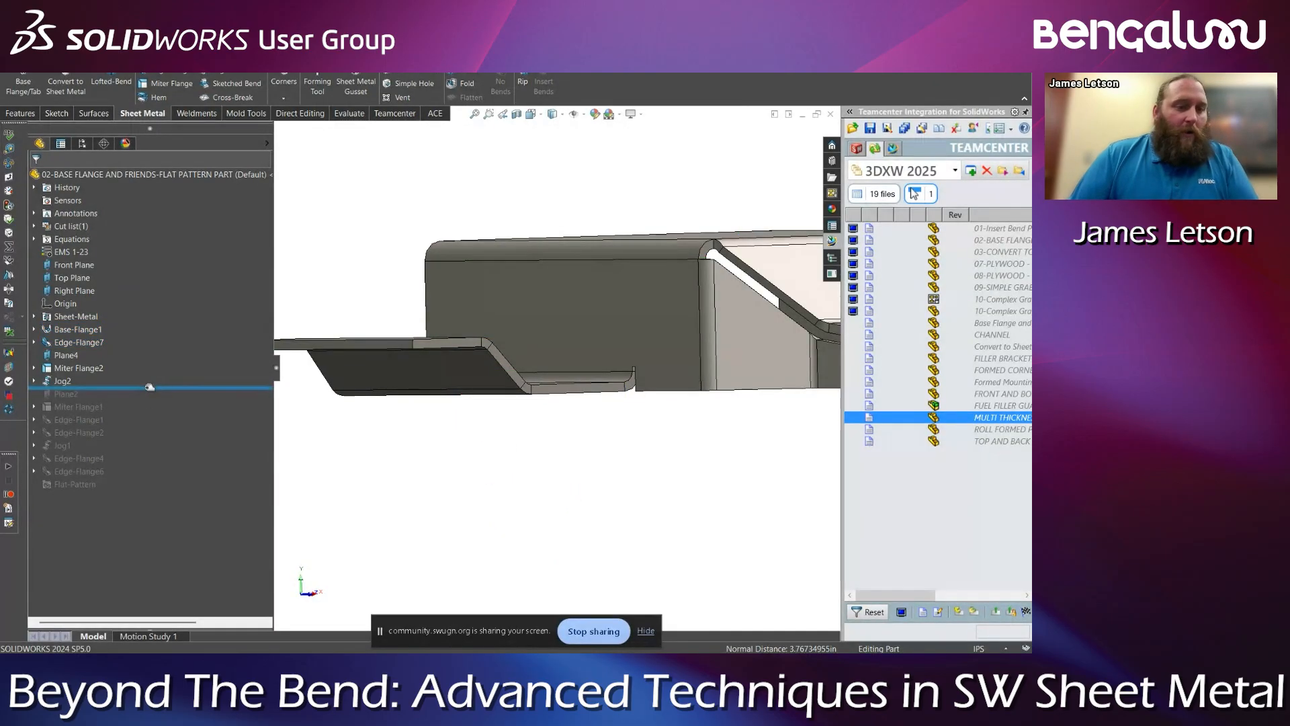
Delete Edge-Flange7 through Jog2 with all dependent items, roll the feature history forward to the end and show the part in isometric view
{"action": "middle_click_drag", "start_coordinate": [608, 399], "coordinate": [600, 445]}
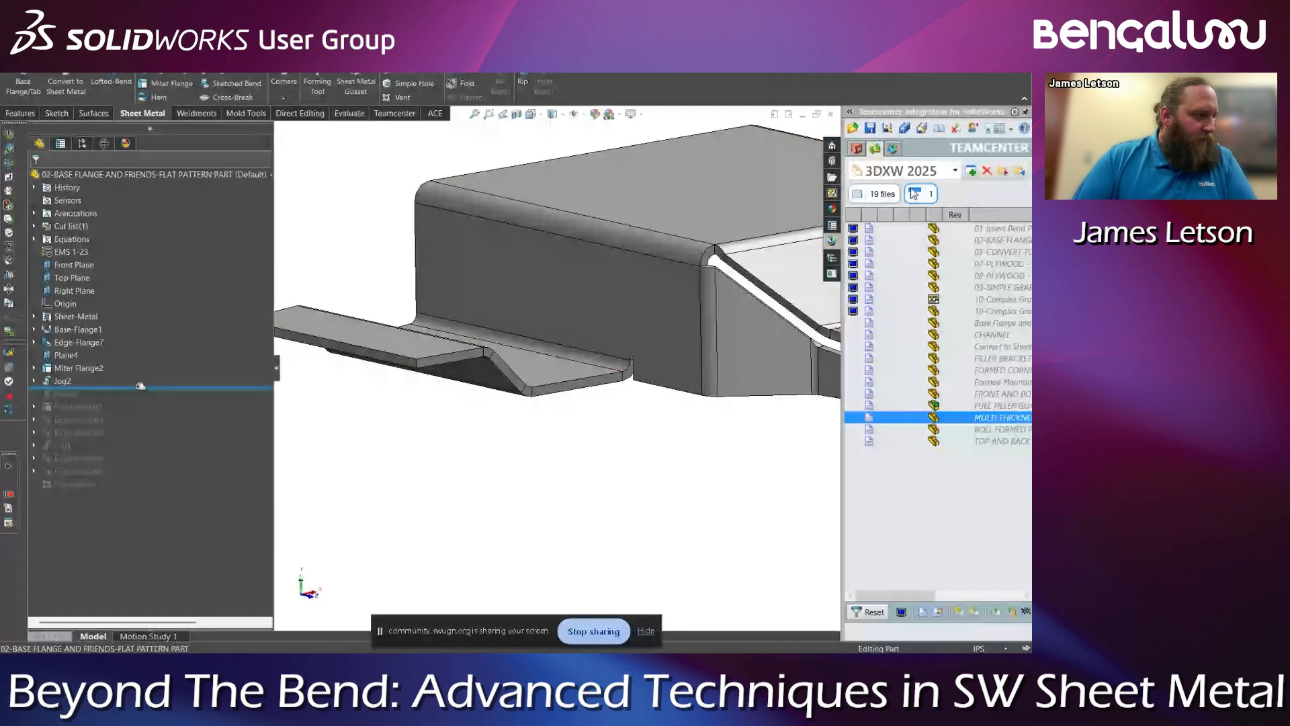
{"action": "left_click", "coordinate": [61, 380]}
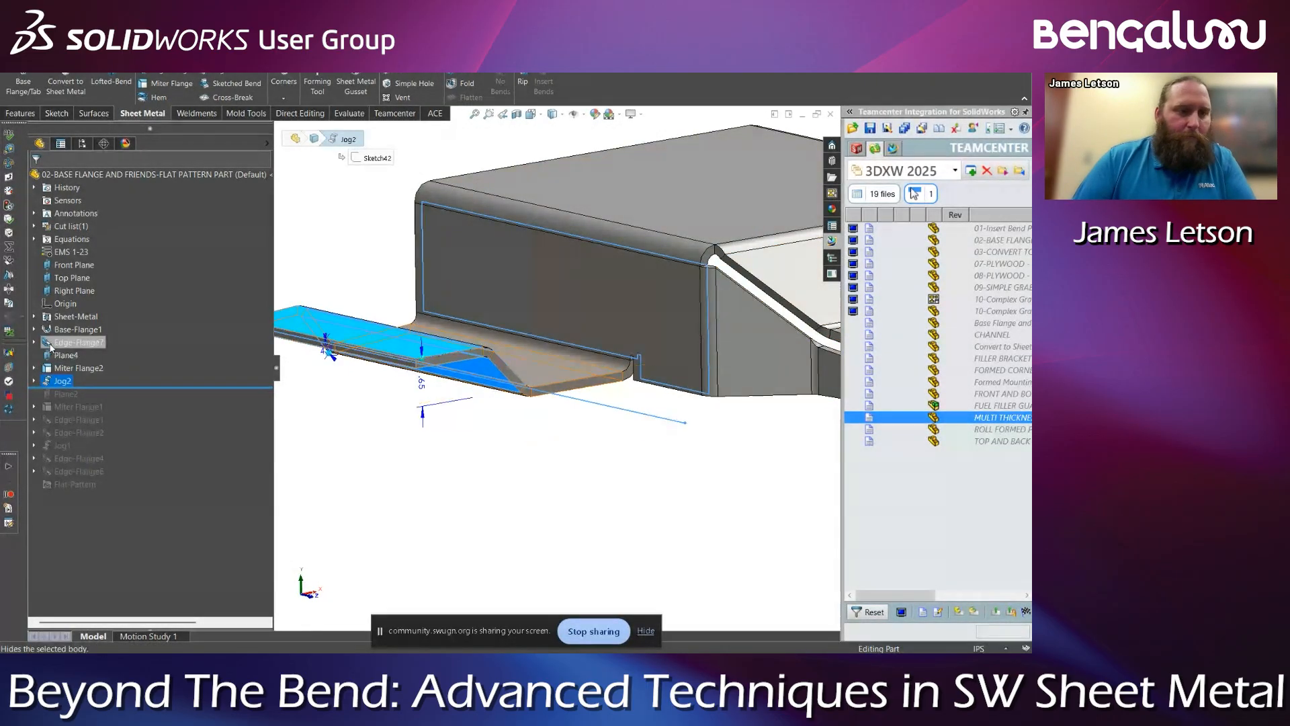
{"action": "left_click", "coordinate": [57, 343], "text": "shift"}
{"action": "key", "text": "Delete"}
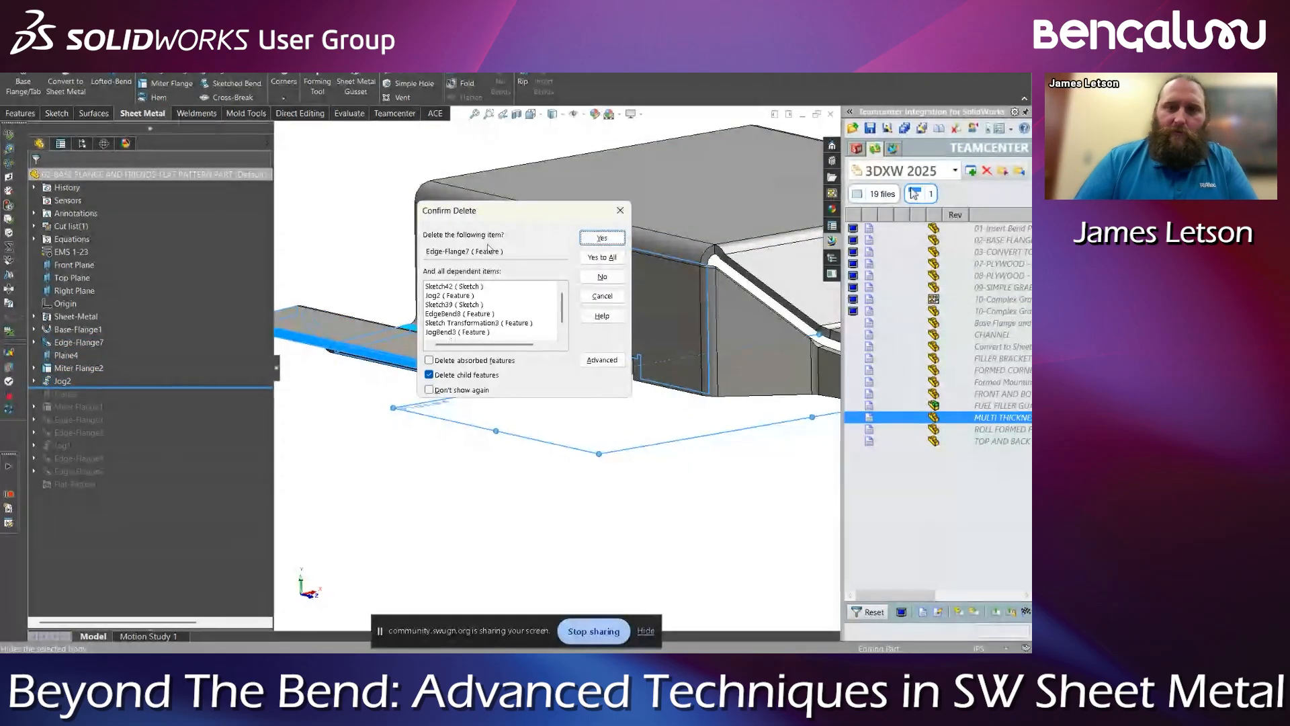
{"action": "left_click", "coordinate": [594, 257]}
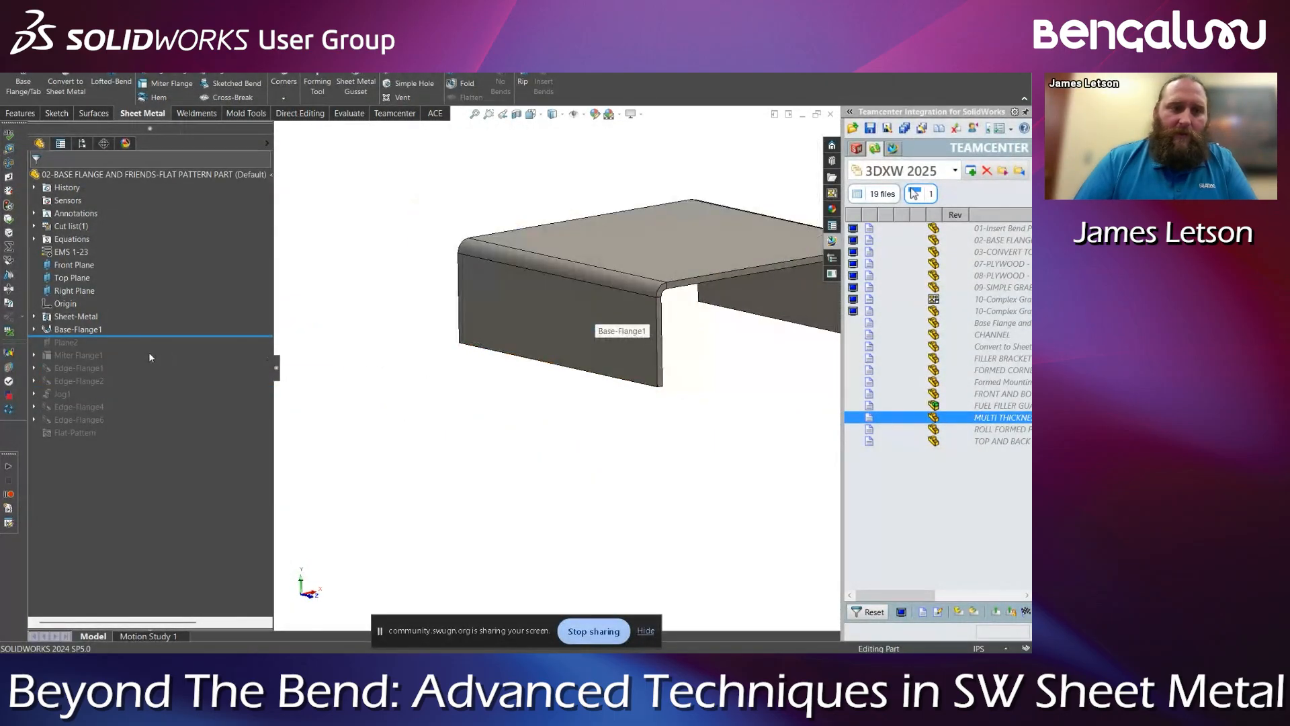
{"action": "left_click_drag", "start_coordinate": [163, 335], "coordinate": [161, 457]}
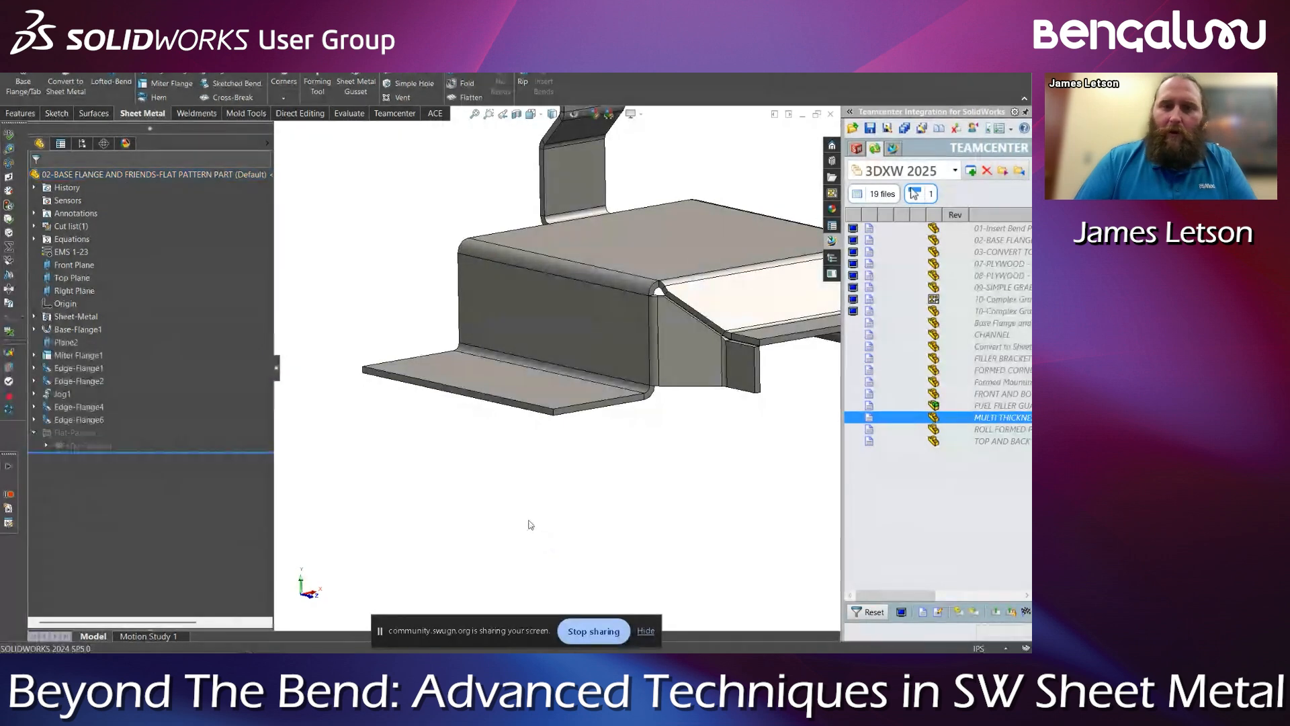
{"action": "key", "text": "ctrl+7"}
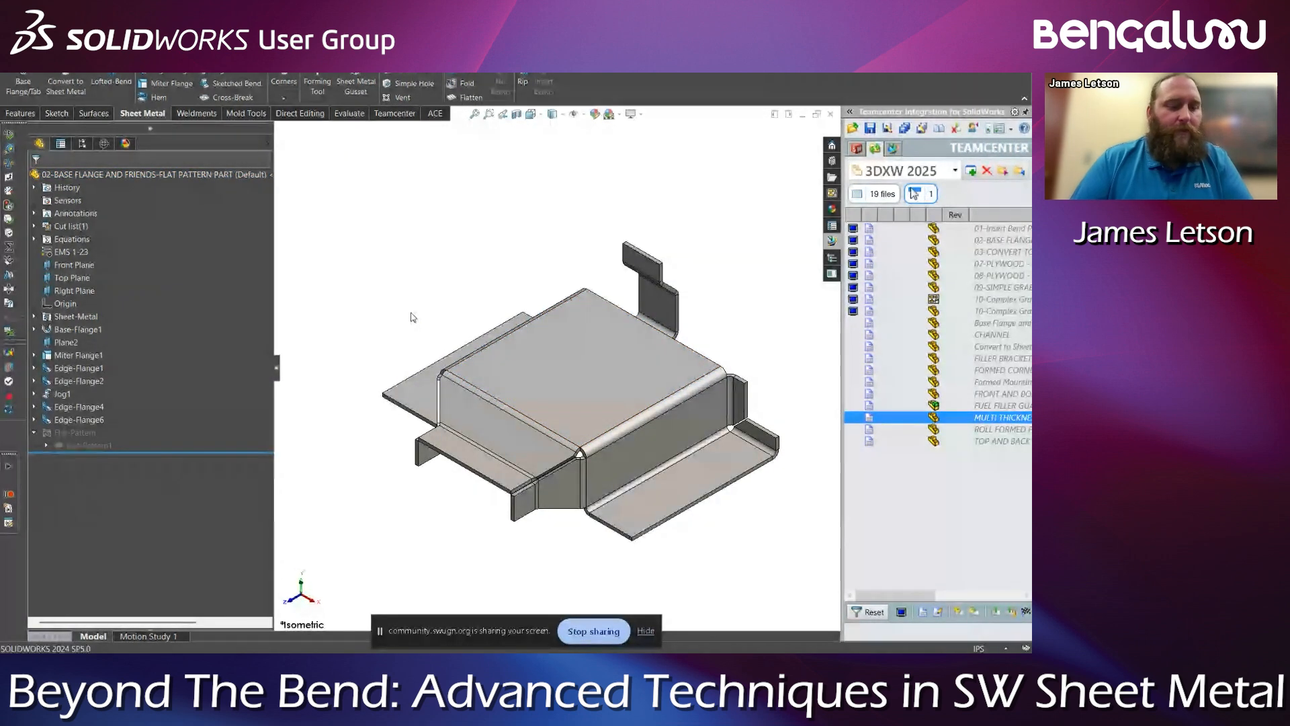
Review the Sheet Metal Trinity slide in the PowerPoint slide show and return to the part in SOLIDWORKS
{"action": "key", "text": "super+Tab"}
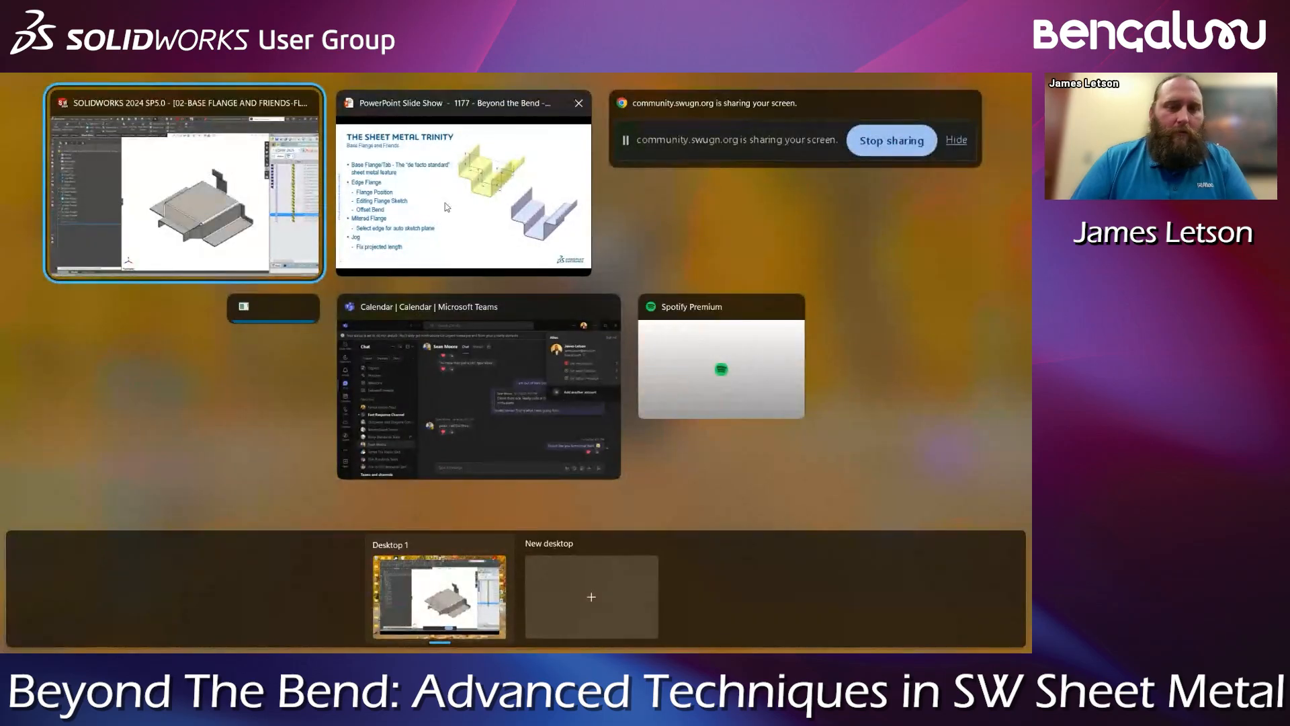
{"action": "left_click", "coordinate": [233, 220]}
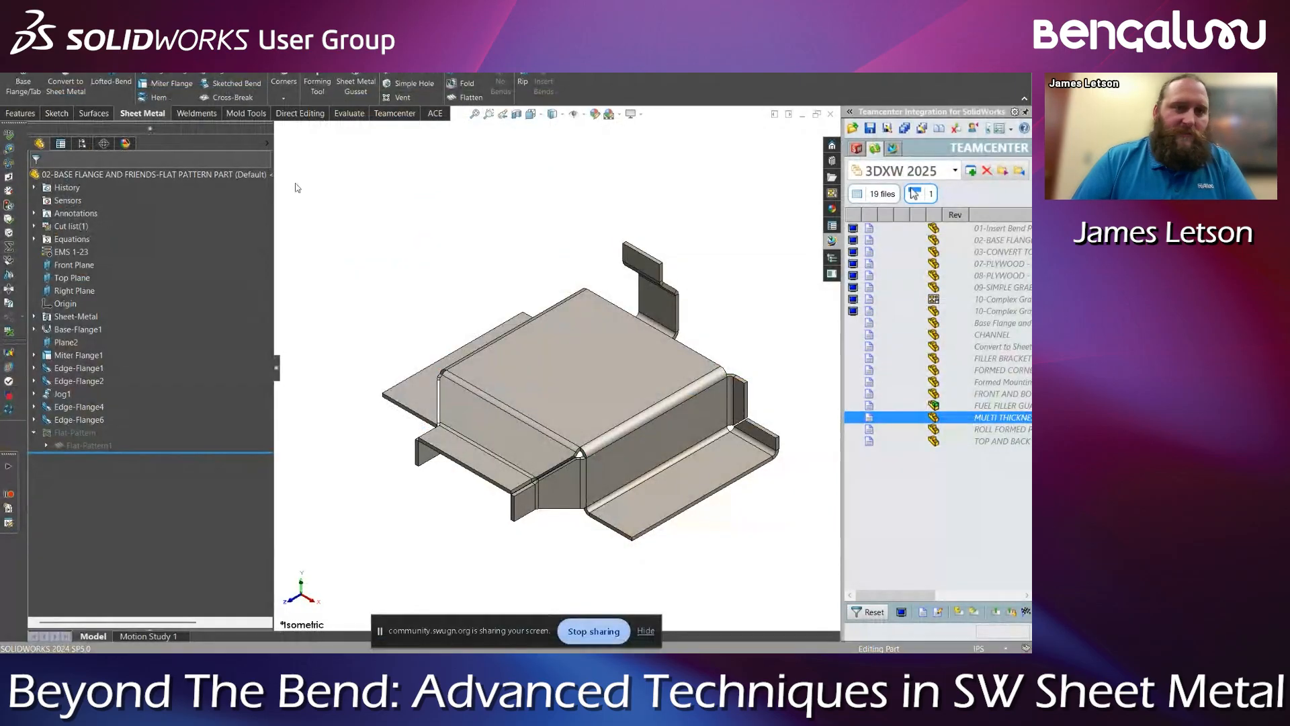
{"action": "key", "text": "super+Tab"}
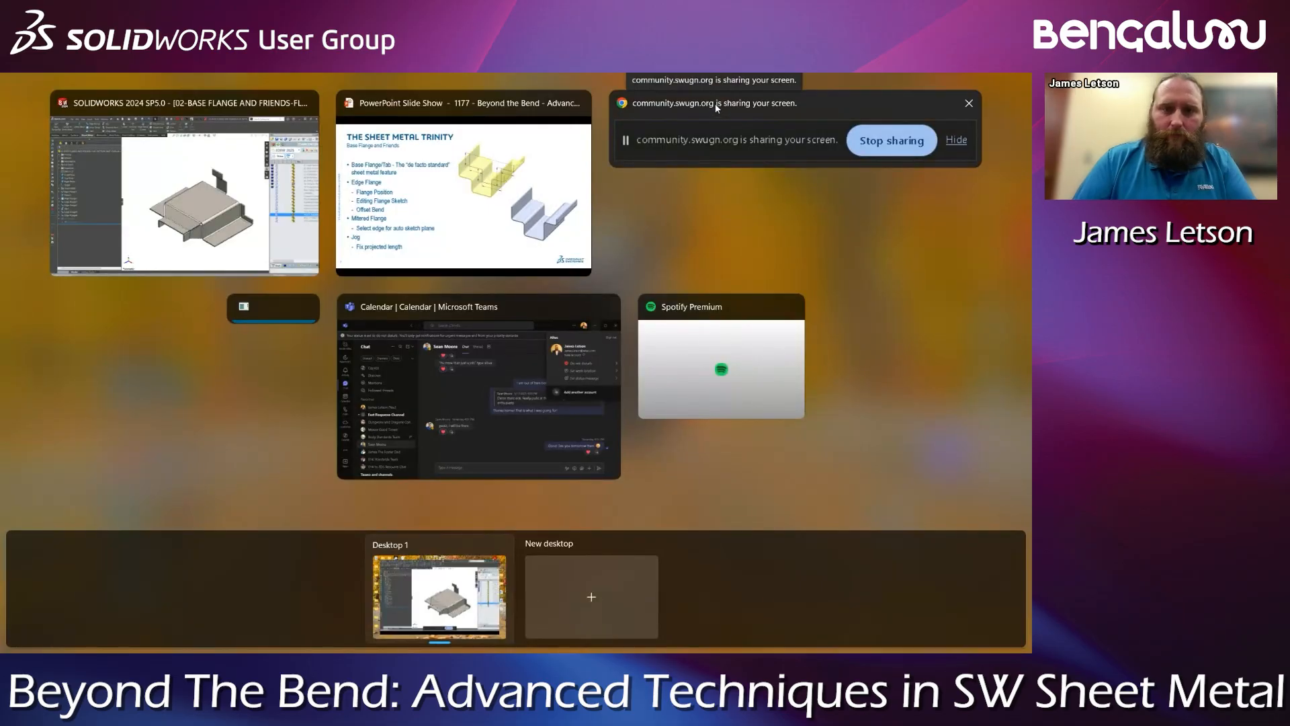
{"action": "left_click", "coordinate": [678, 121]}
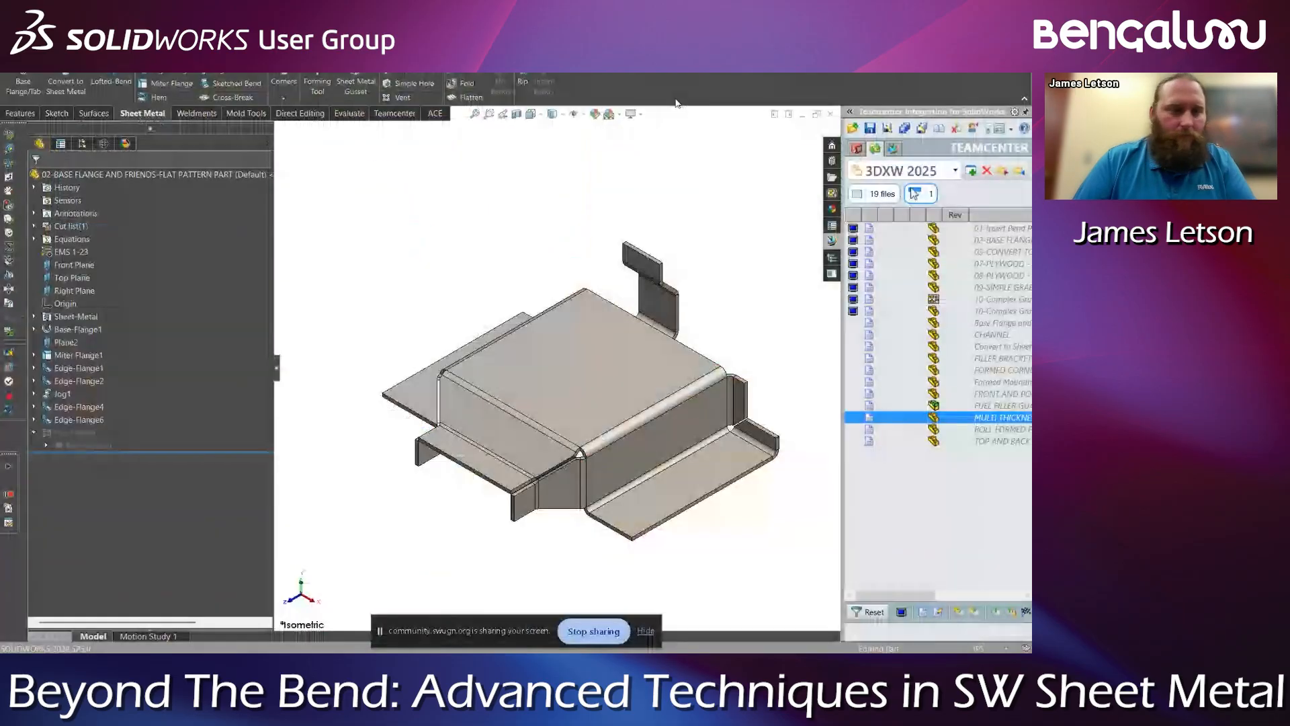
{"action": "key", "text": "alt+Tab"}
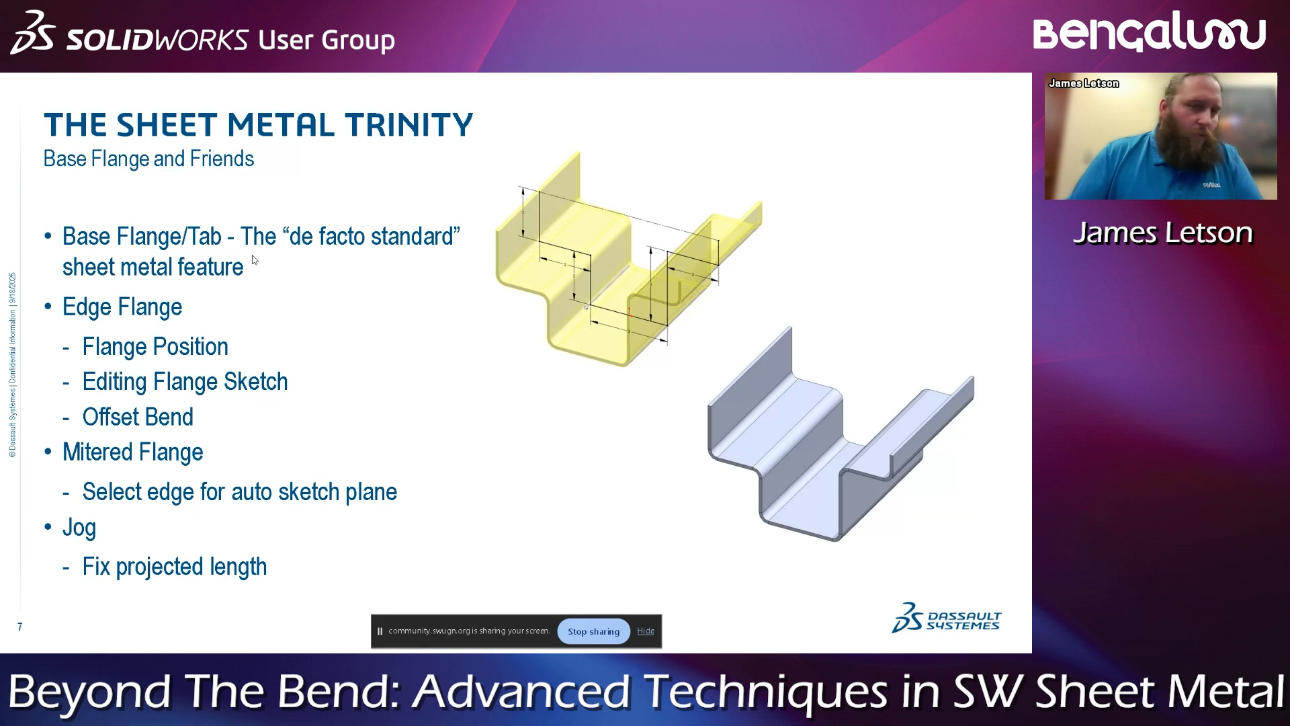
{"action": "key", "text": "super+Tab"}
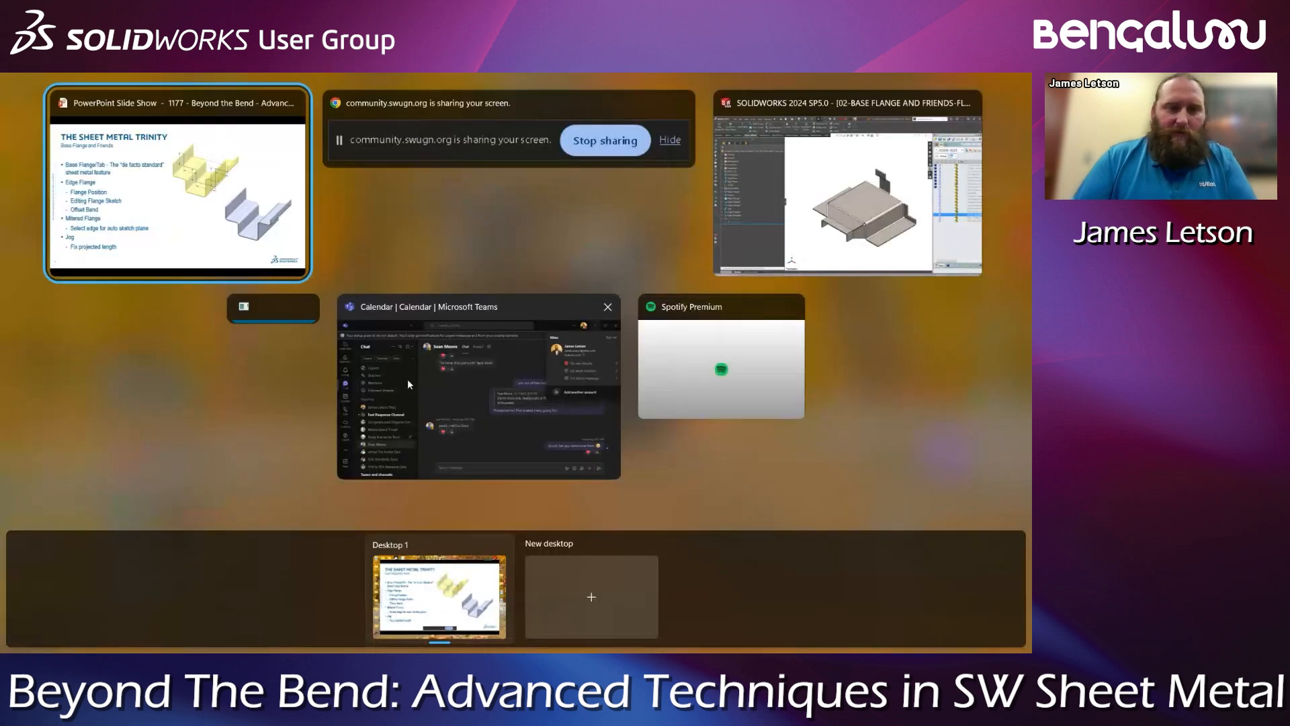
{"action": "left_click", "coordinate": [847, 195]}
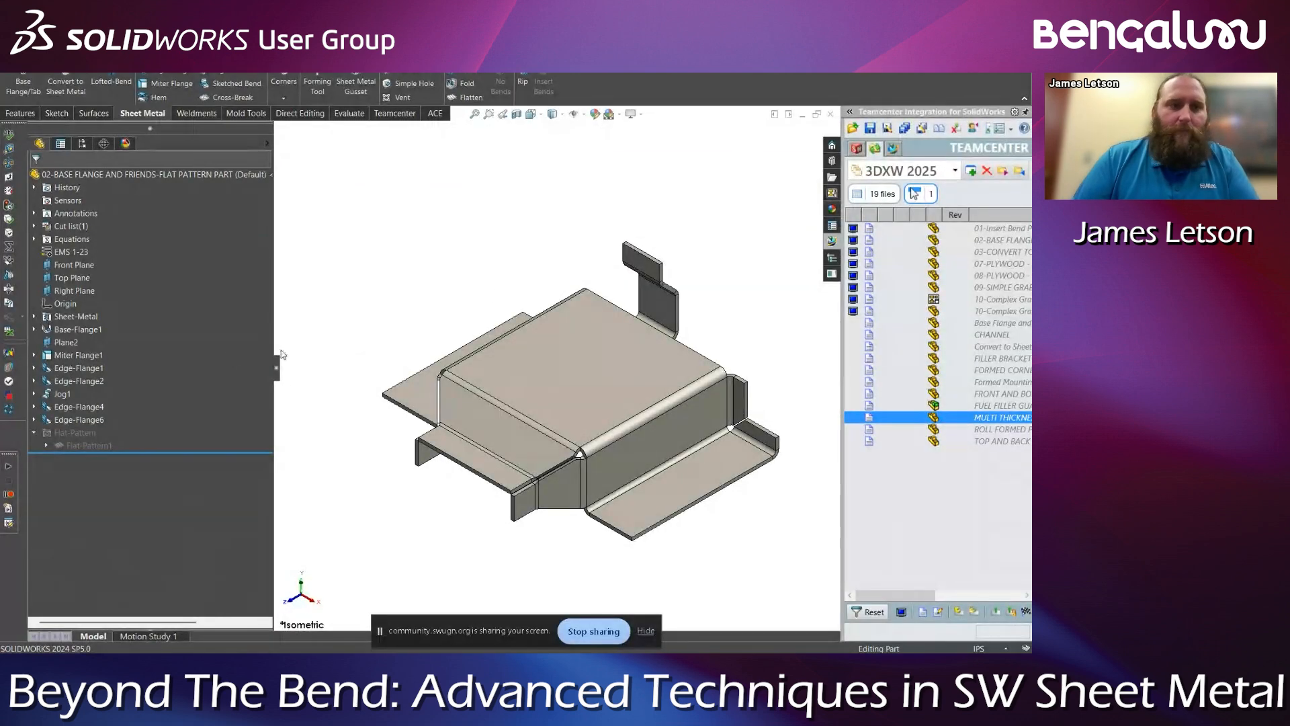
Edit the Sheet-Metal feature to use a gauge table and choose 014-856_ALTEC - STEEL.XLS
{"action": "left_click", "coordinate": [65, 321]}
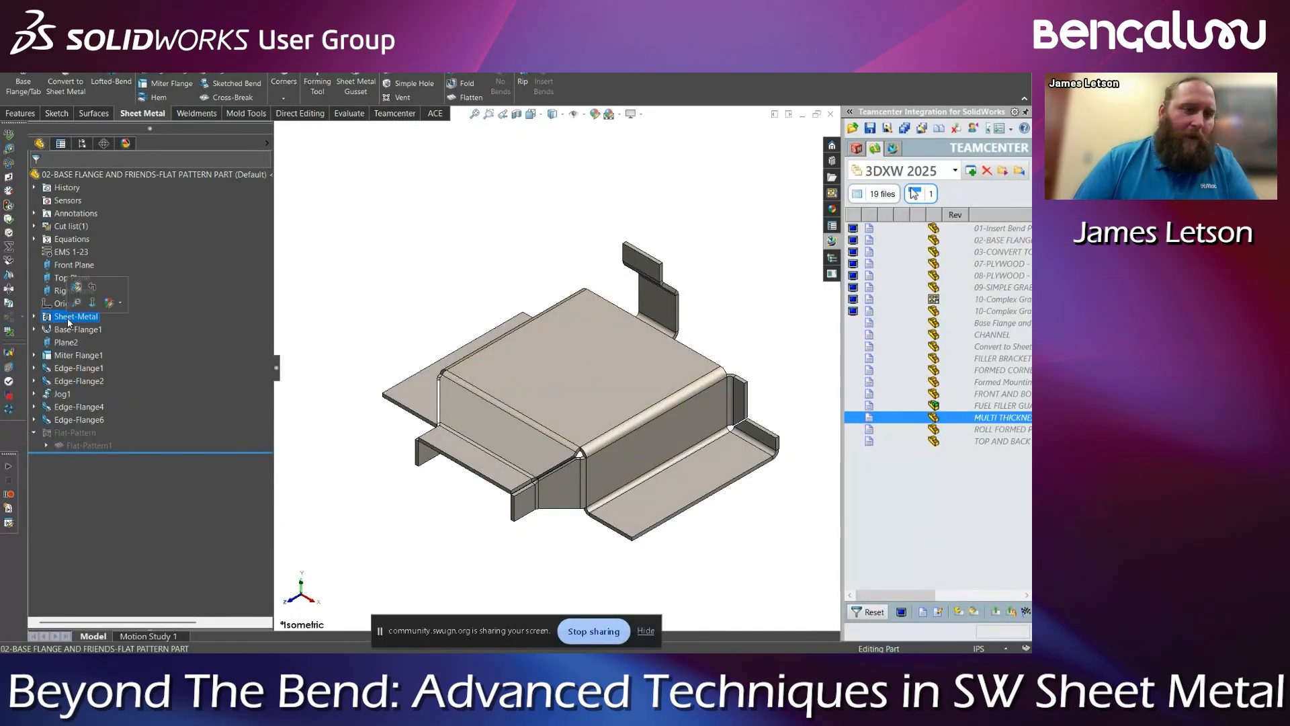
{"action": "left_click", "coordinate": [77, 287]}
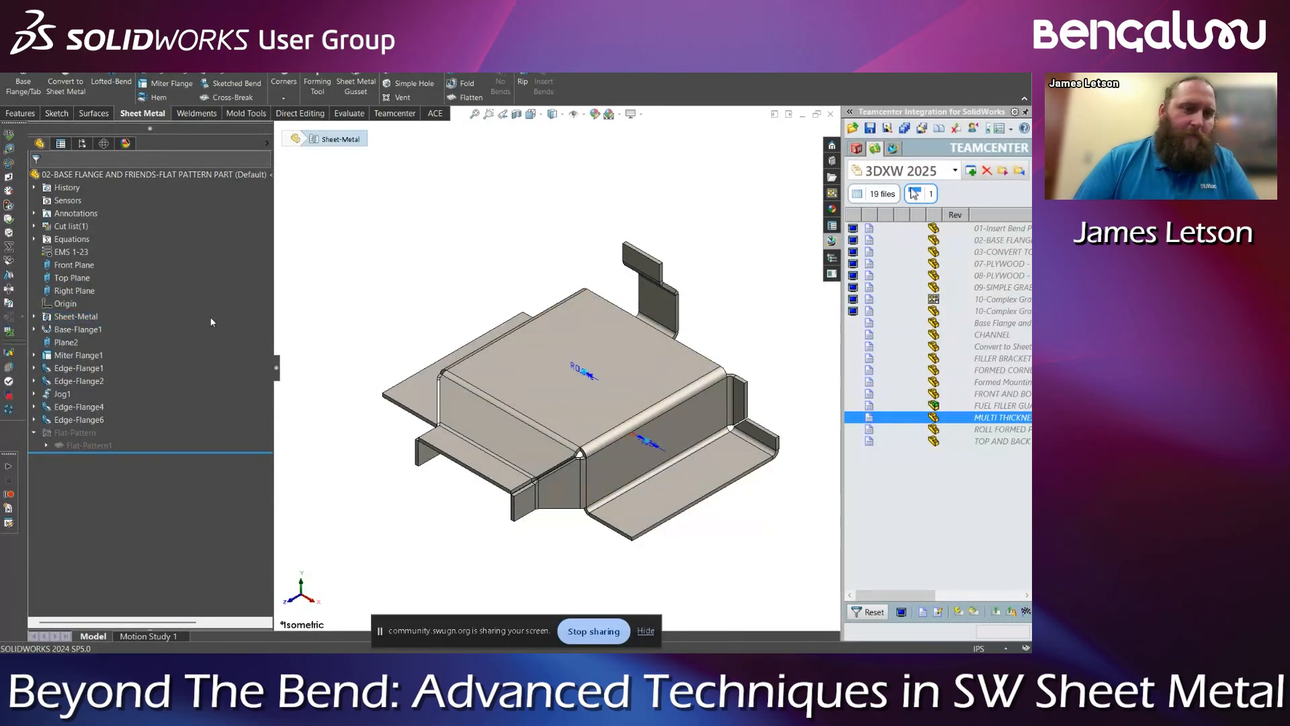
{"action": "left_click", "coordinate": [37, 247]}
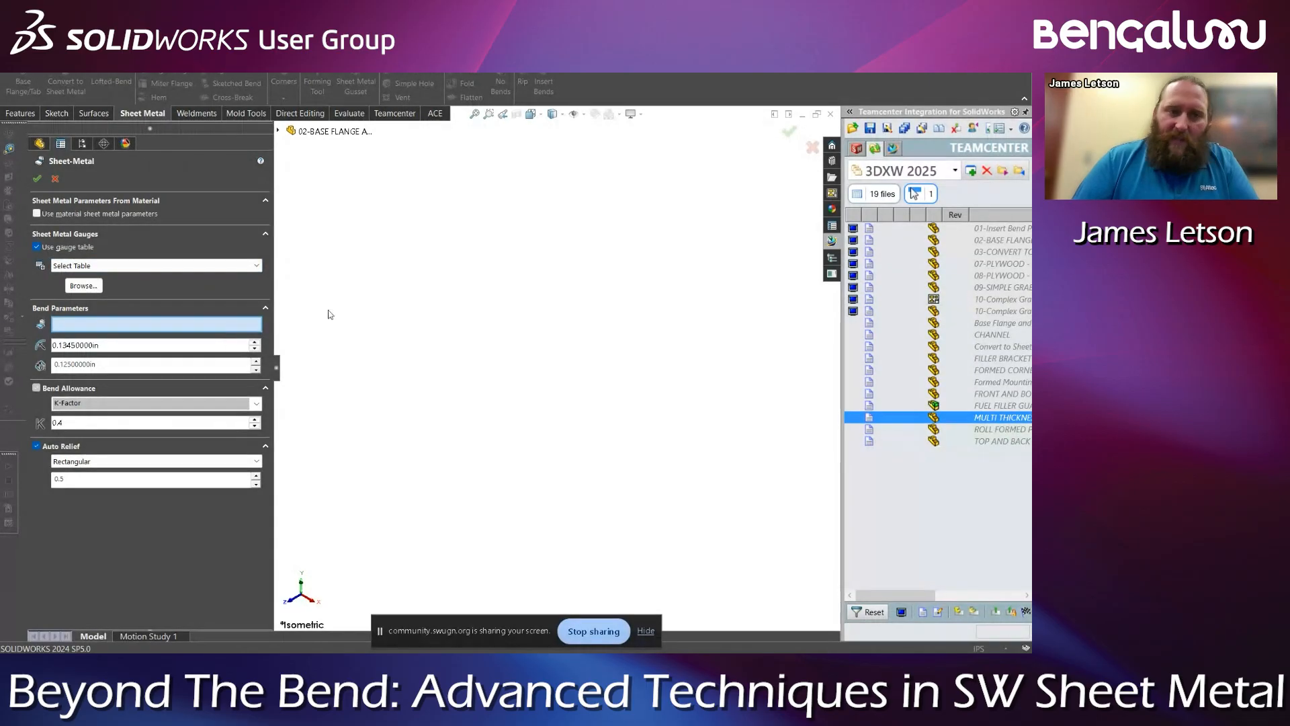
{"action": "left_click", "coordinate": [161, 265]}
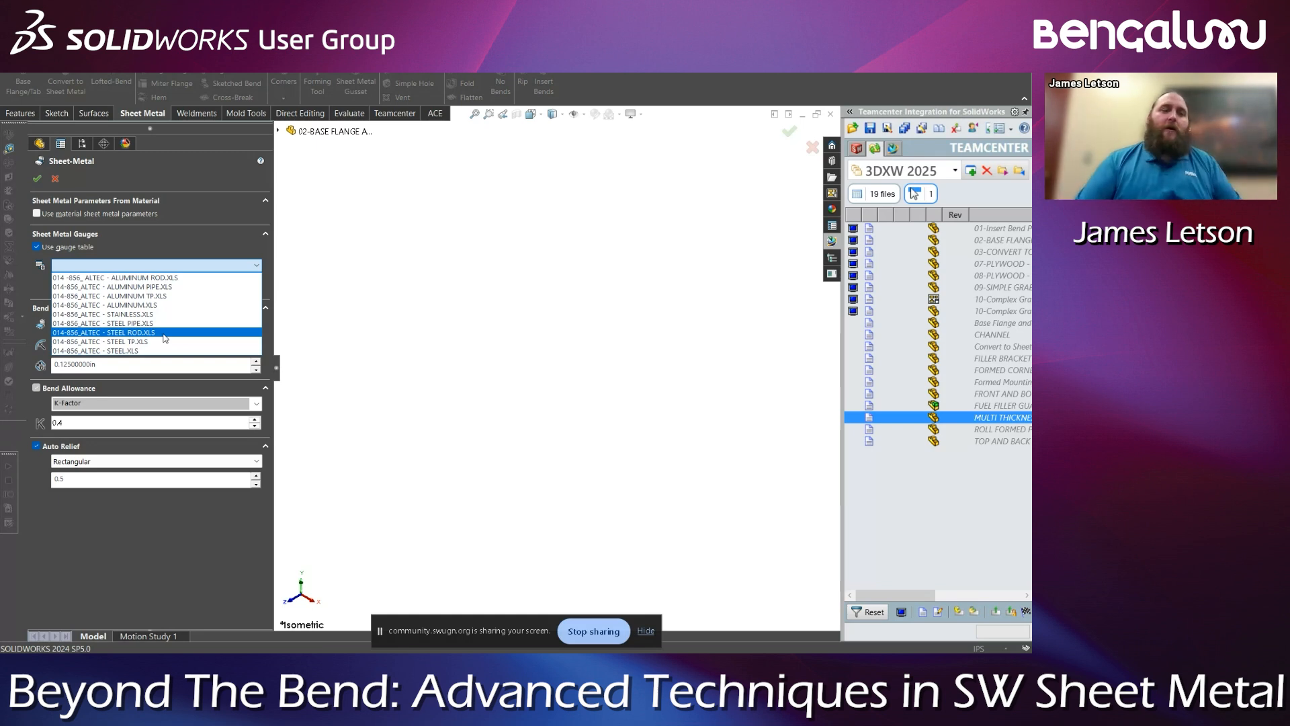
{"action": "left_click", "coordinate": [111, 350]}
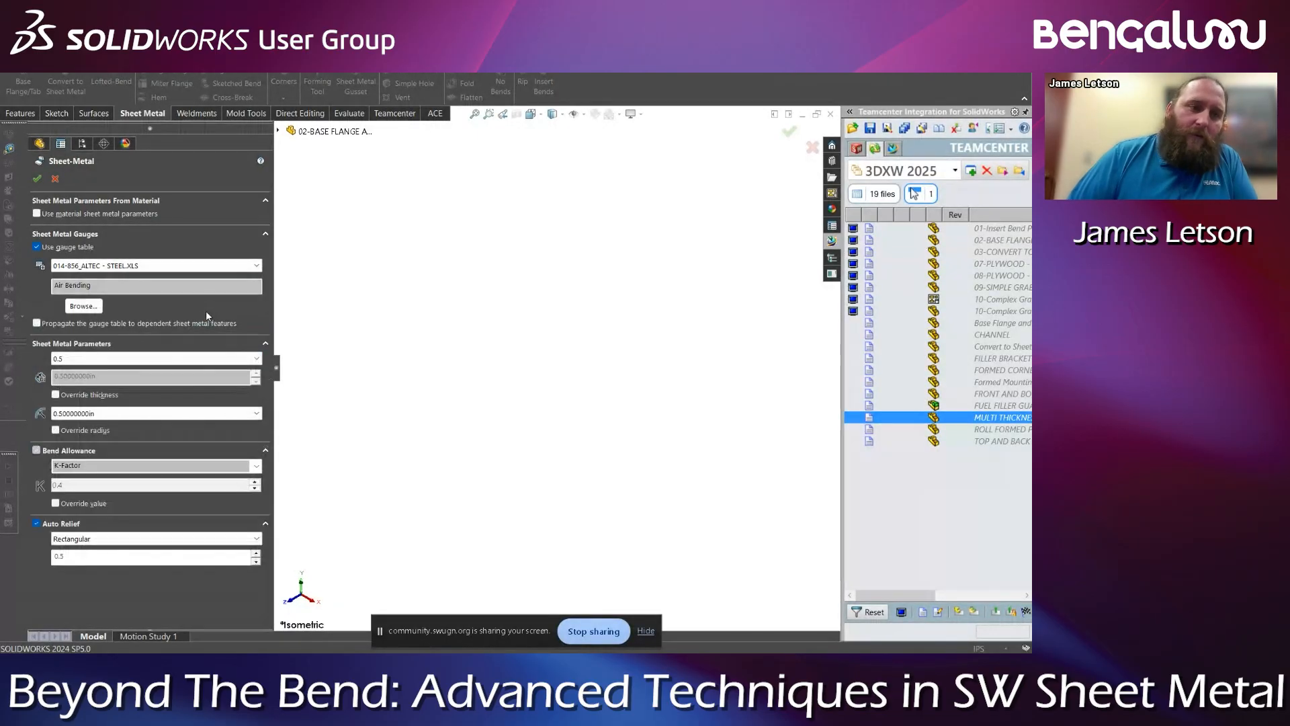
Try the 16 GA and 7 GA gauge table entries in the Sheet-Metal feature and discard the edit
{"action": "left_click", "coordinate": [258, 359]}
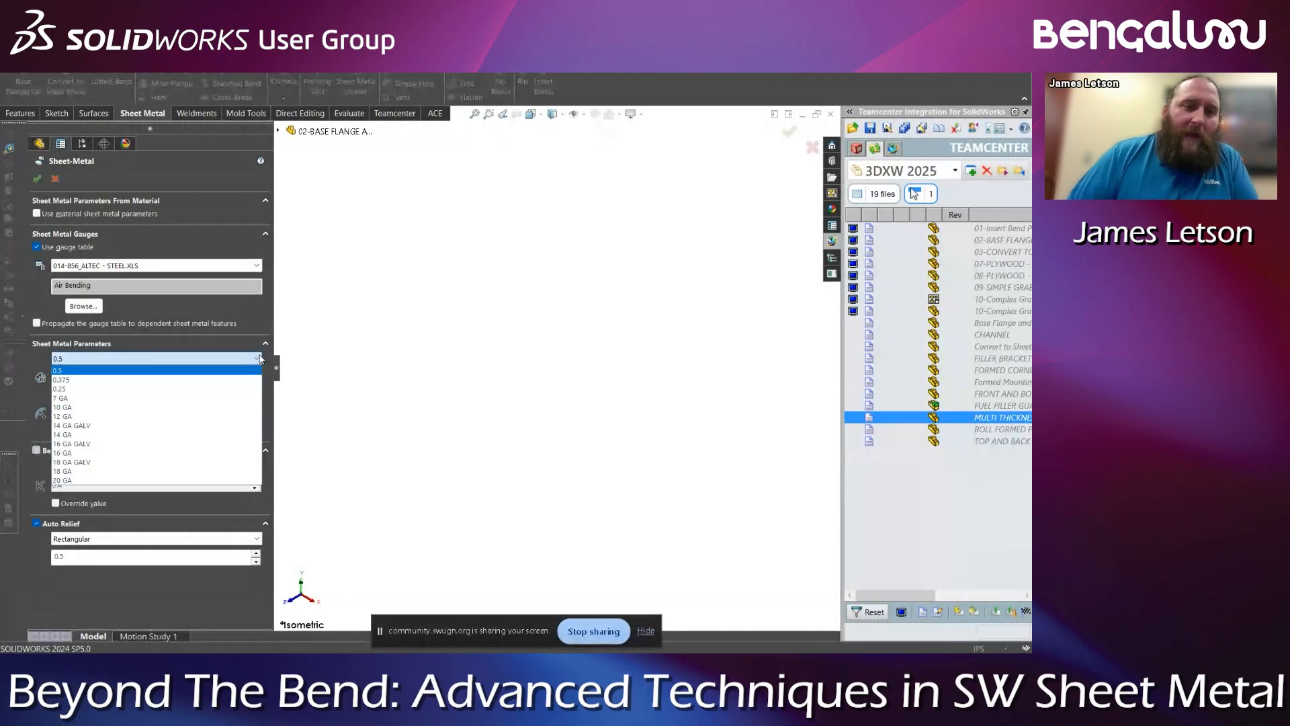
{"action": "left_click", "coordinate": [82, 454]}
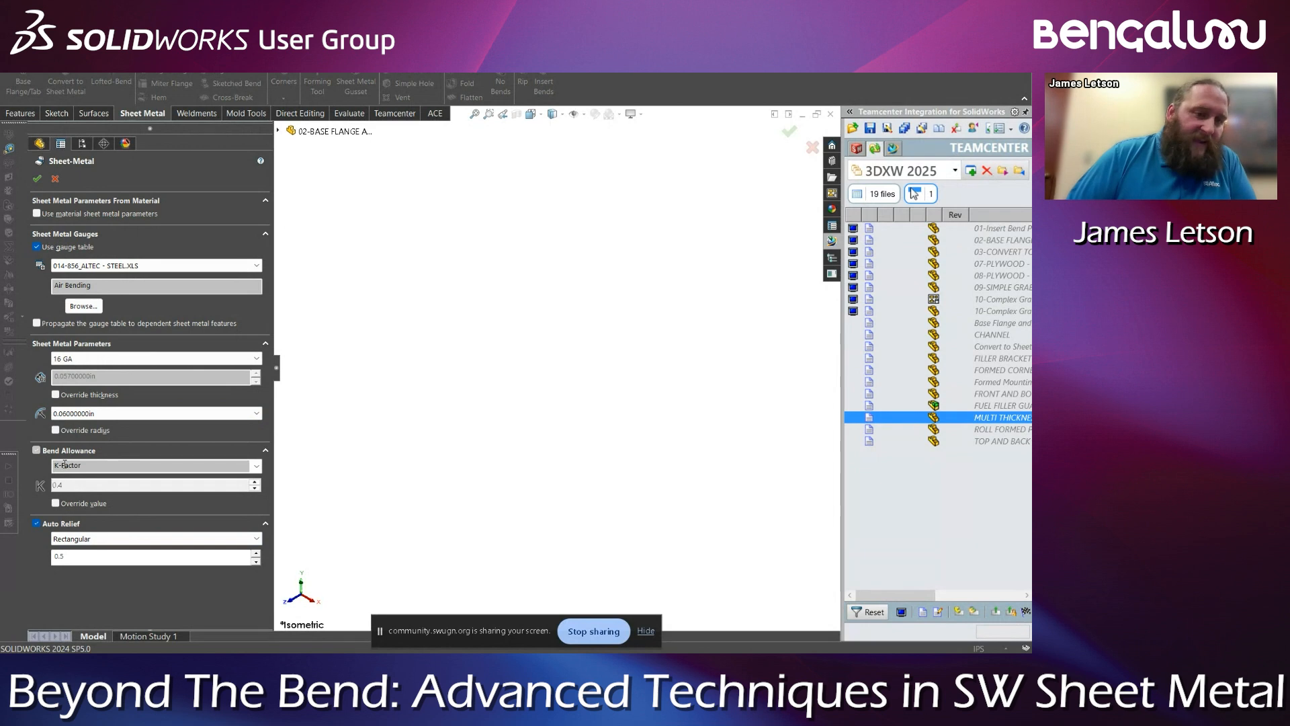
{"action": "left_click", "coordinate": [257, 359]}
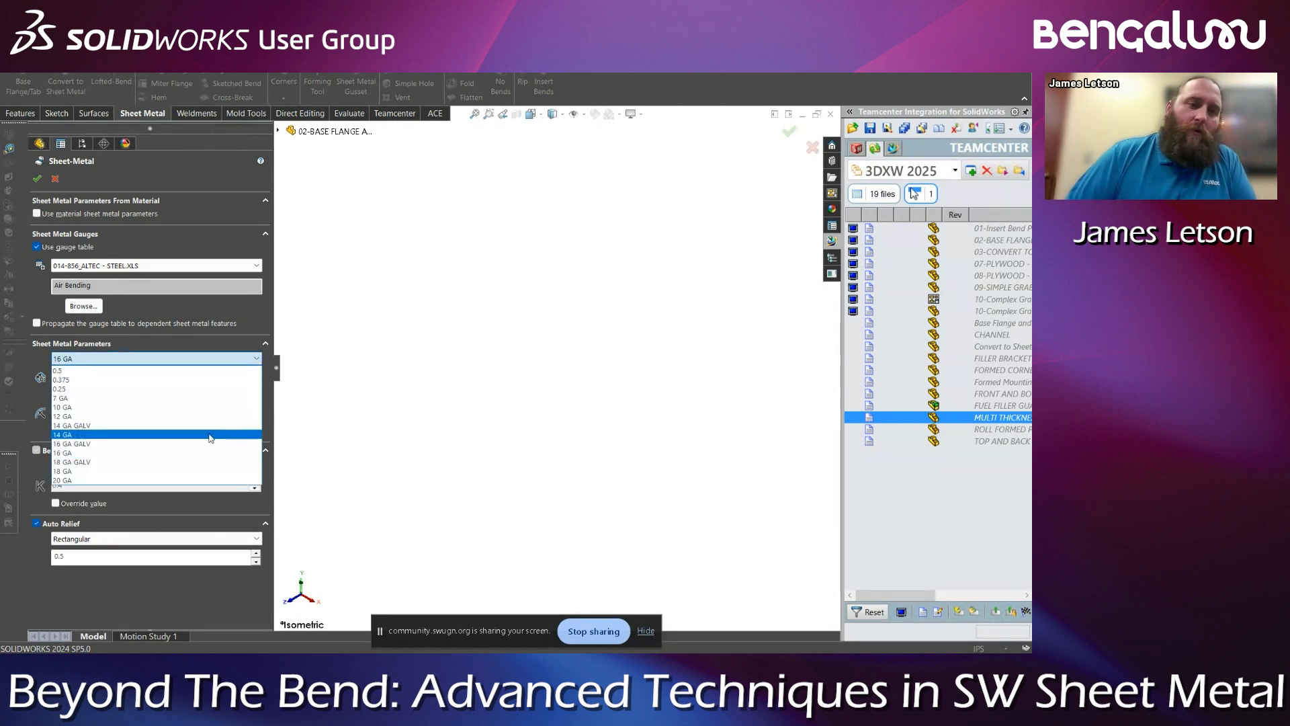
{"action": "left_click", "coordinate": [107, 398]}
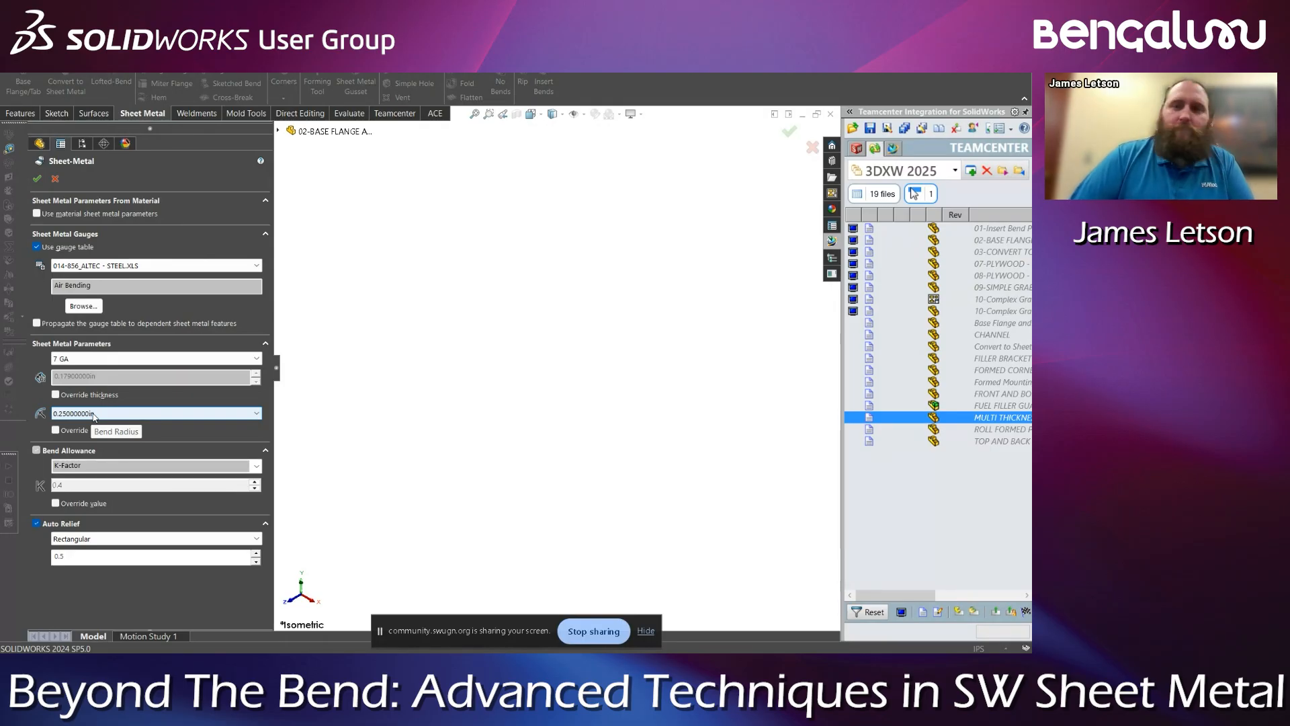
{"action": "left_click", "coordinate": [56, 179]}
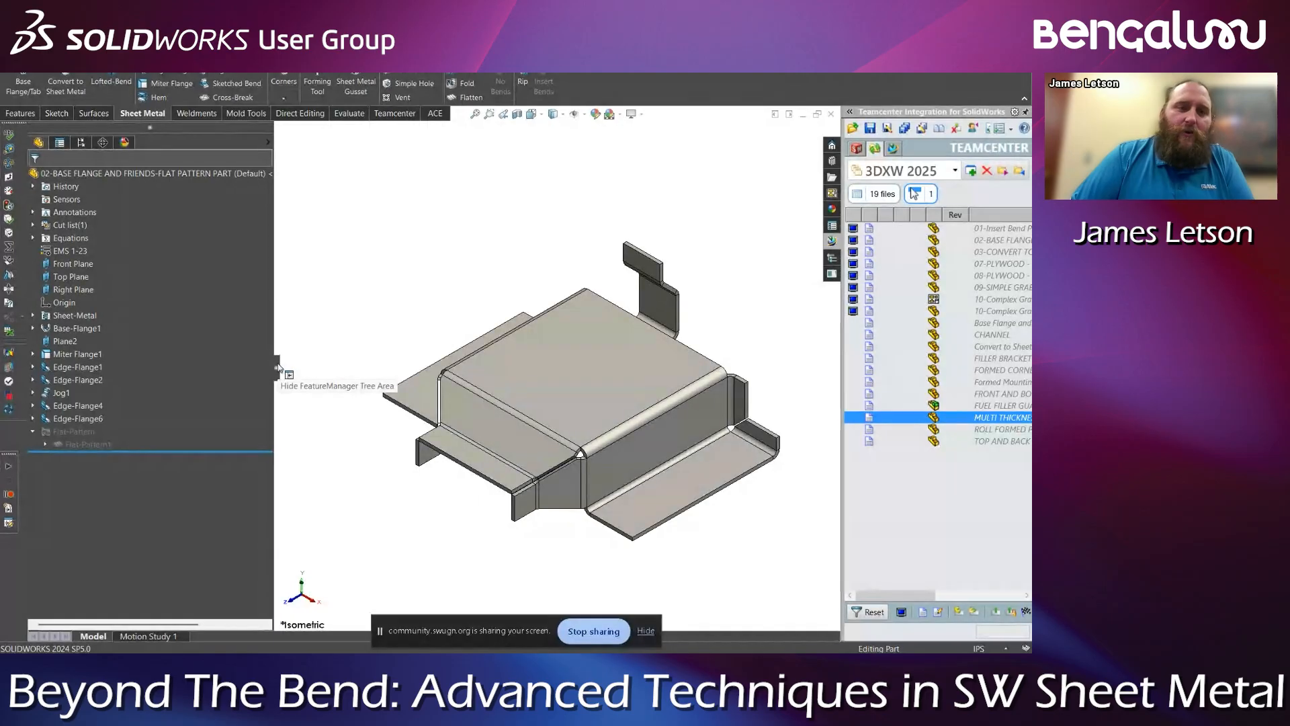
Open the Sheet-Metal feature's definition to review its thickness, bend radius and K-factor, and close it without changes
{"action": "left_click_drag", "start_coordinate": [250, 373], "coordinate": [244, 374]}
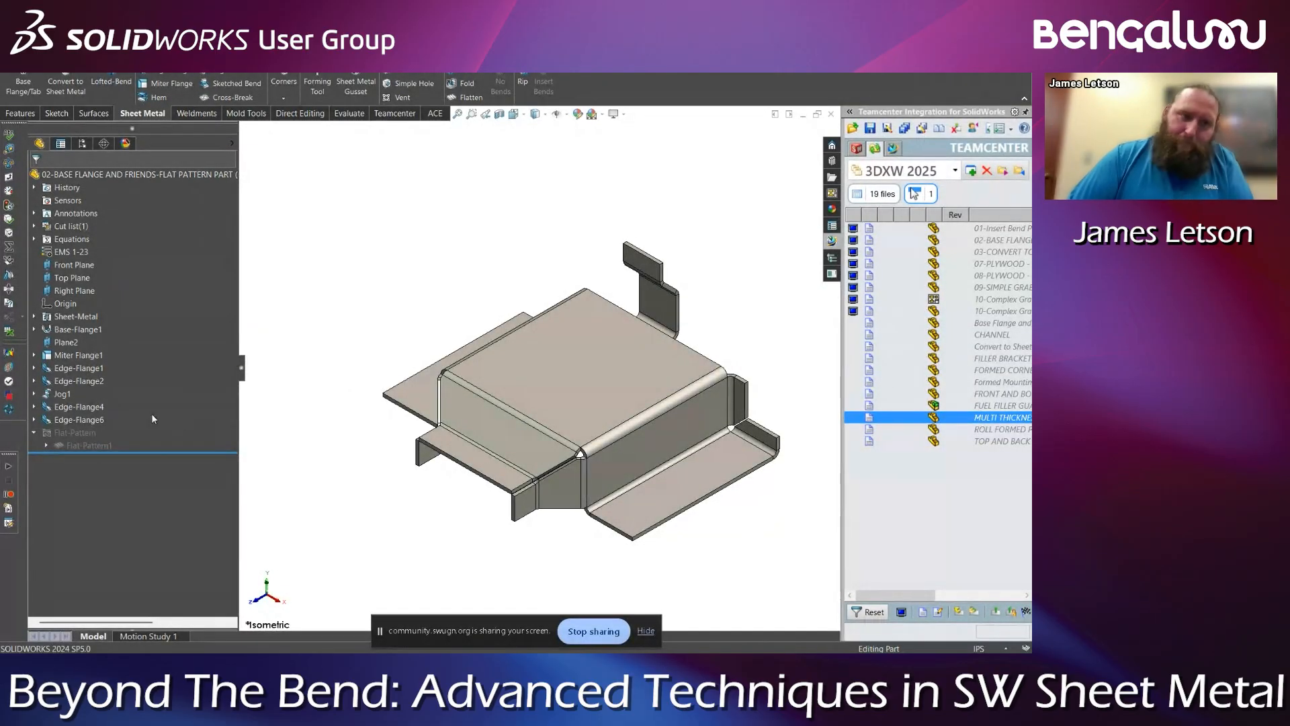
{"action": "middle_click_drag", "start_coordinate": [497, 415], "coordinate": [543, 385]}
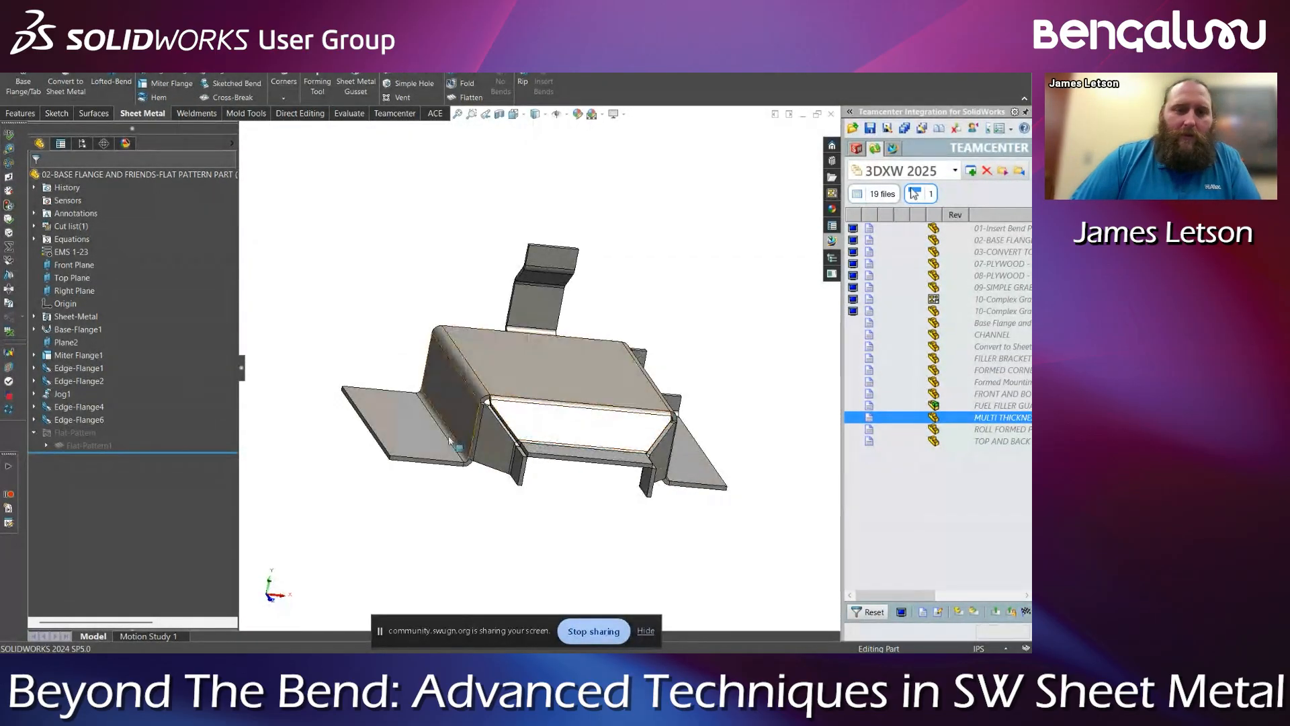
{"action": "left_click", "coordinate": [75, 316]}
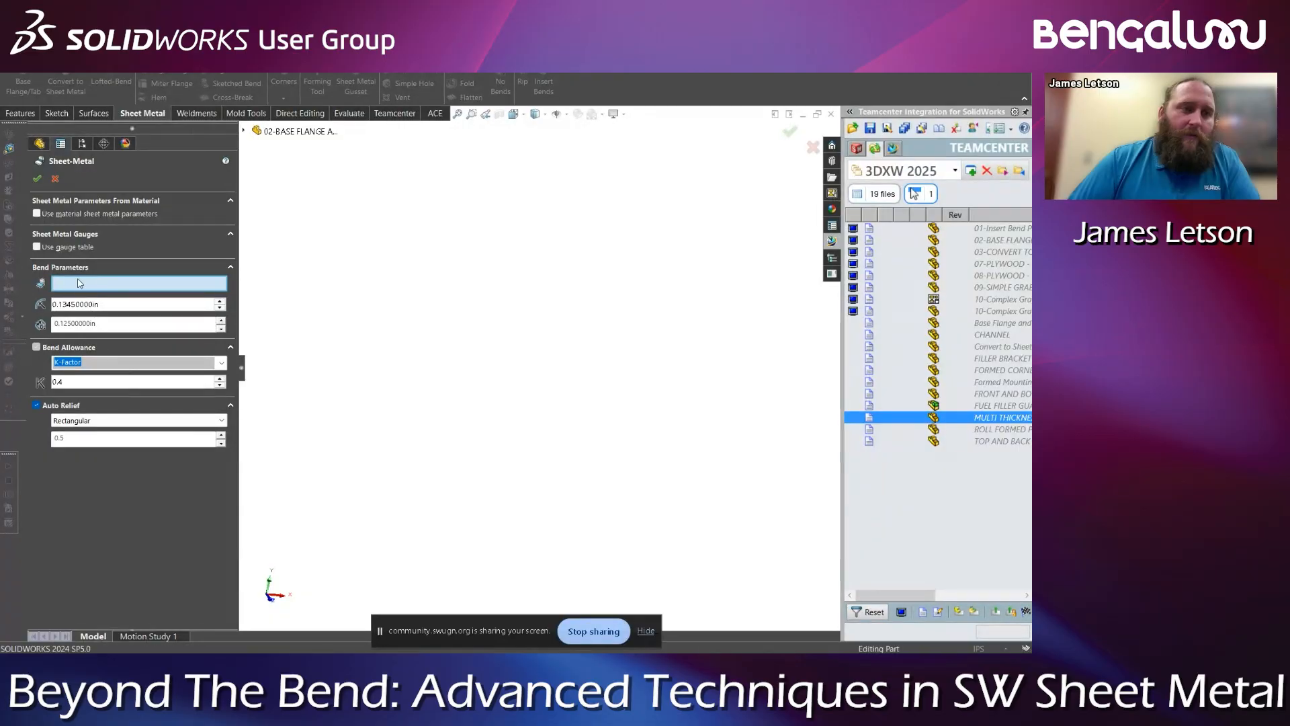
{"action": "left_click", "coordinate": [55, 179]}
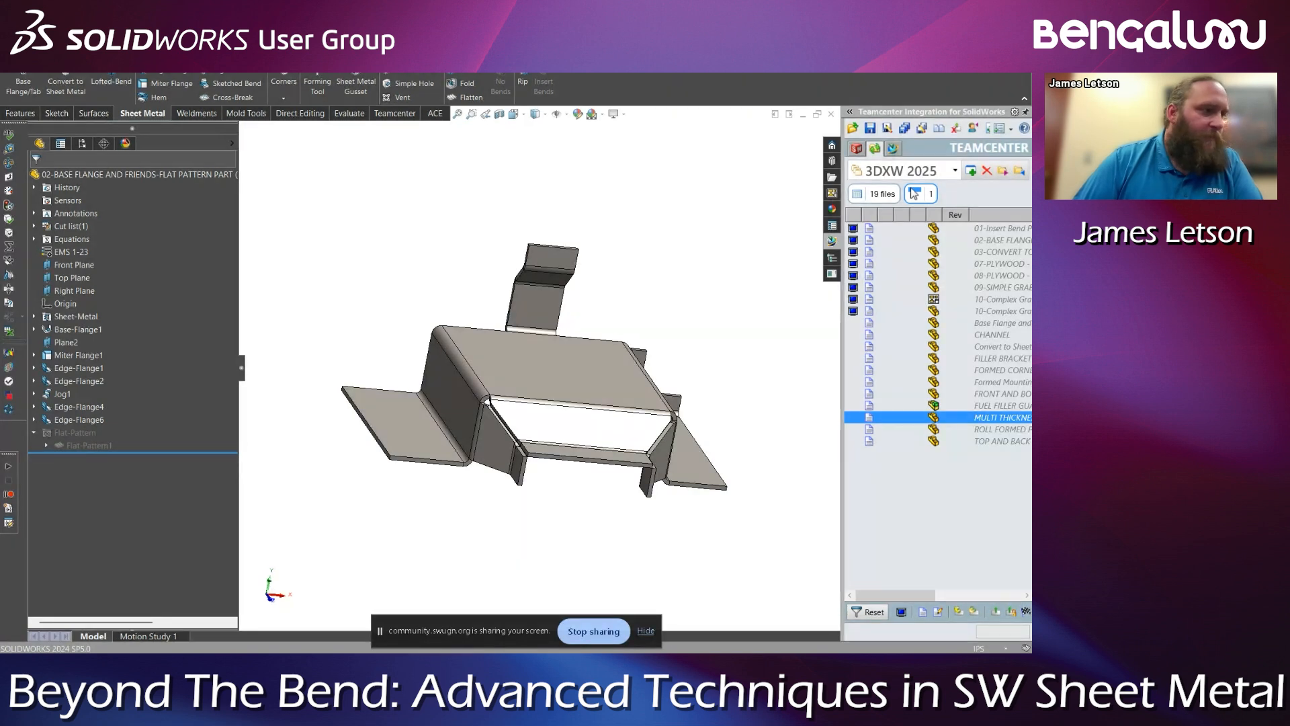
Bring the browser window with the KETIV unfold equations PDF onto the screen, maximize it and examine the Bend Allowance figure
{"action": "left_click_drag", "start_coordinate": [1, 143], "coordinate": [547, 143]}
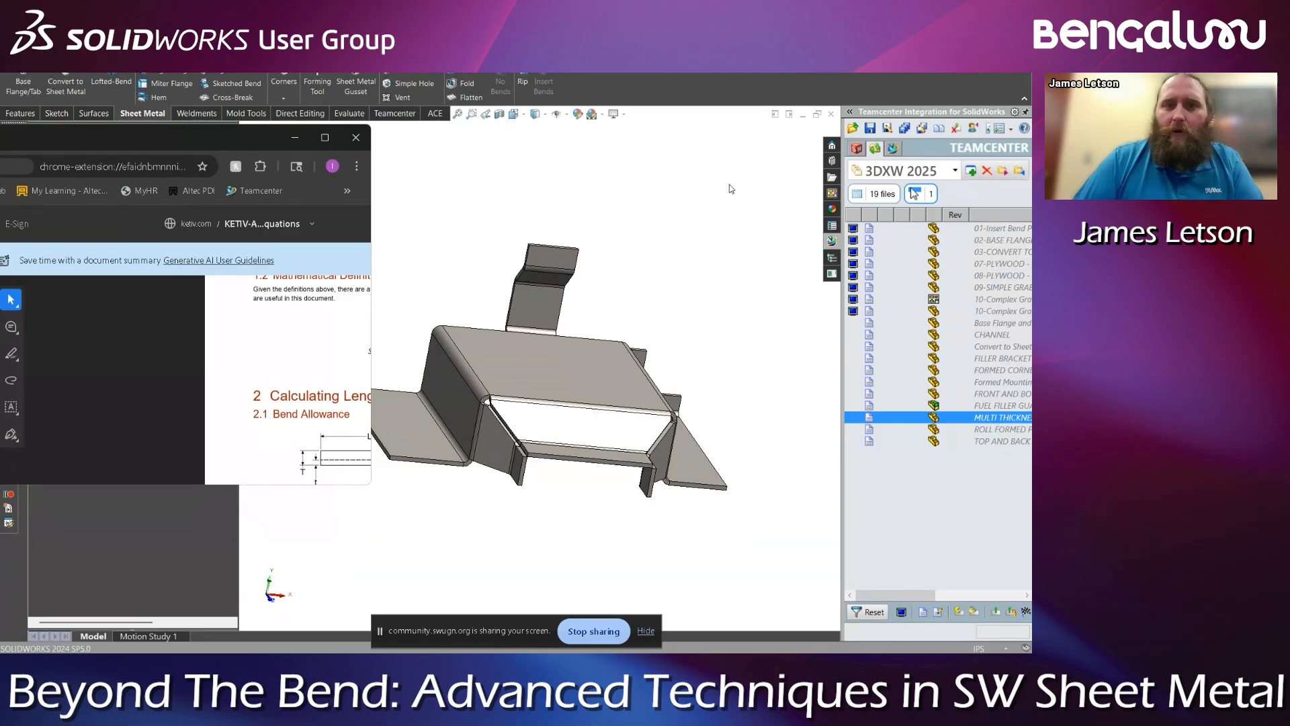
{"action": "left_click_drag", "start_coordinate": [729, 185], "coordinate": [739, 184]}
{"action": "double_click", "coordinate": [897, 180]}
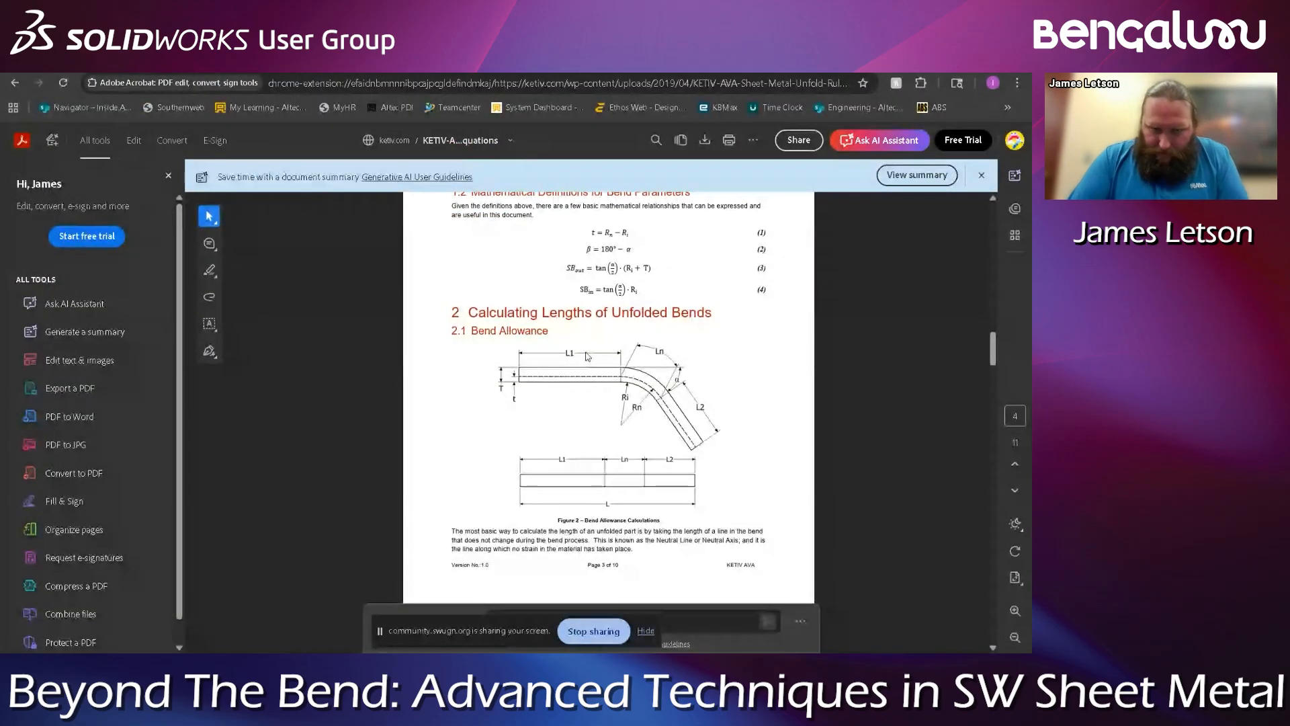
{"action": "scroll", "coordinate": [577, 352], "scroll_direction": "down", "scroll_amount": 1}
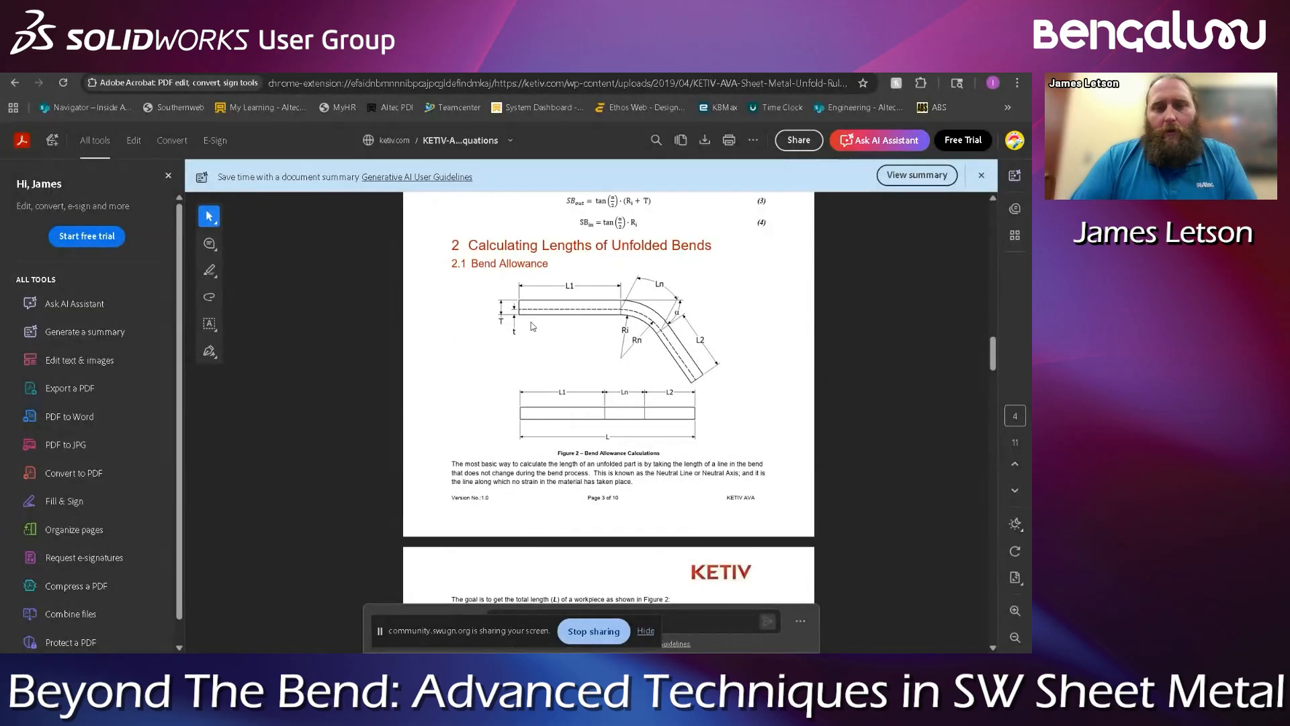
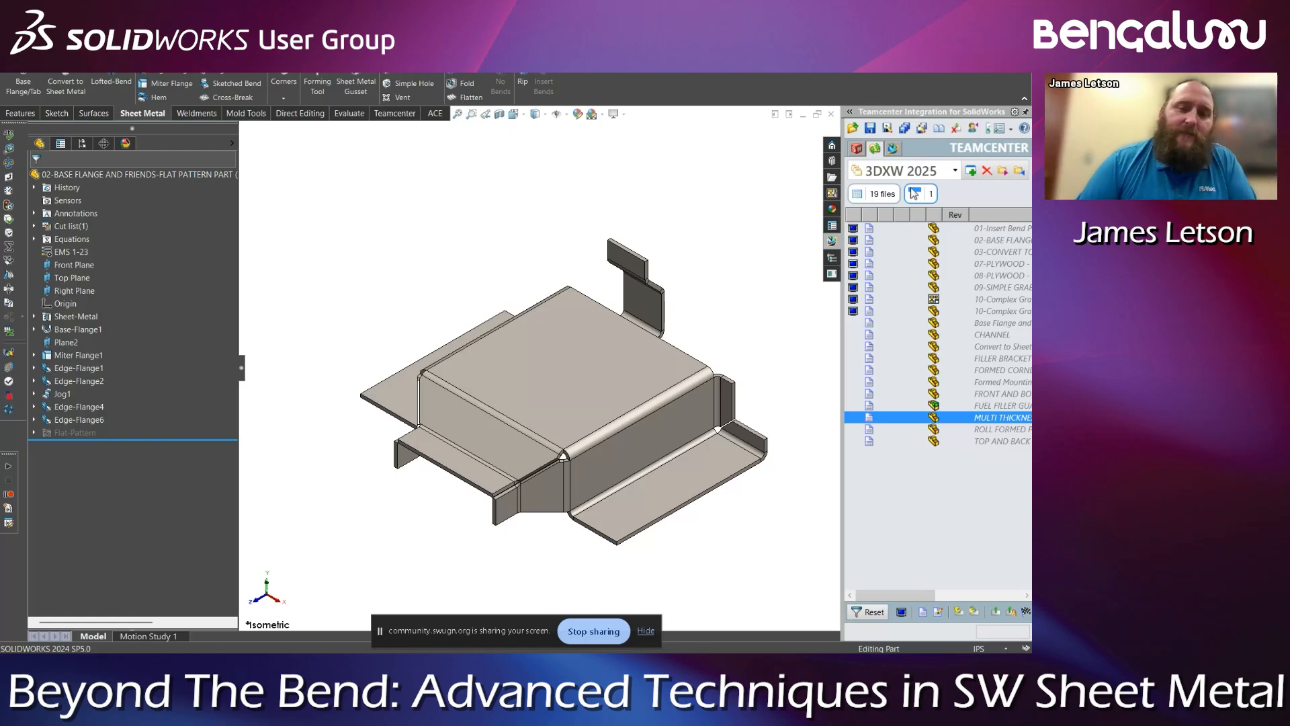
Examine the bend of the side flange by selecting its bend face and end arc edge, and hide the screen-sharing notice
{"action": "scroll", "coordinate": [457, 441], "scroll_direction": "down", "scroll_amount": 2}
{"action": "middle_click_drag", "start_coordinate": [457, 441], "coordinate": [514, 344]}
{"action": "scroll", "coordinate": [333, 517], "scroll_direction": "down", "scroll_amount": 3}
{"action": "left_click", "coordinate": [436, 468]}
{"action": "middle_click_drag", "start_coordinate": [436, 470], "coordinate": [400, 457]}
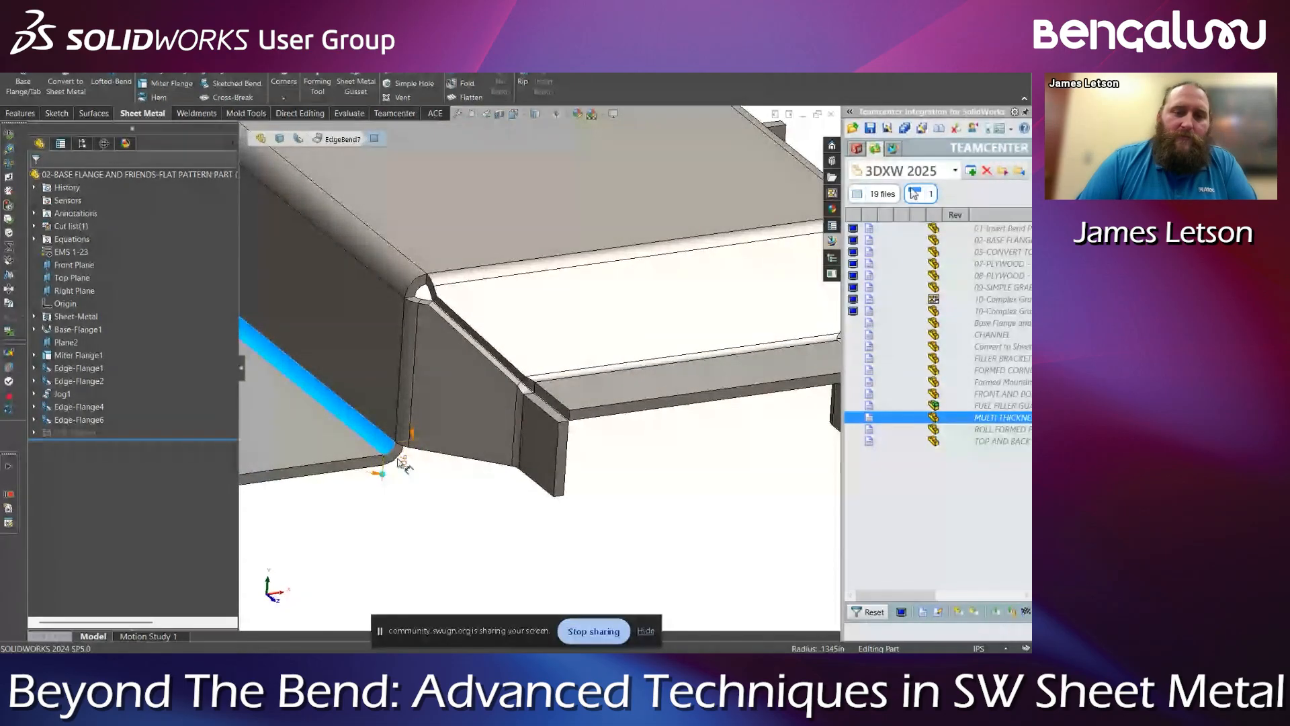
{"action": "left_click", "coordinate": [393, 450]}
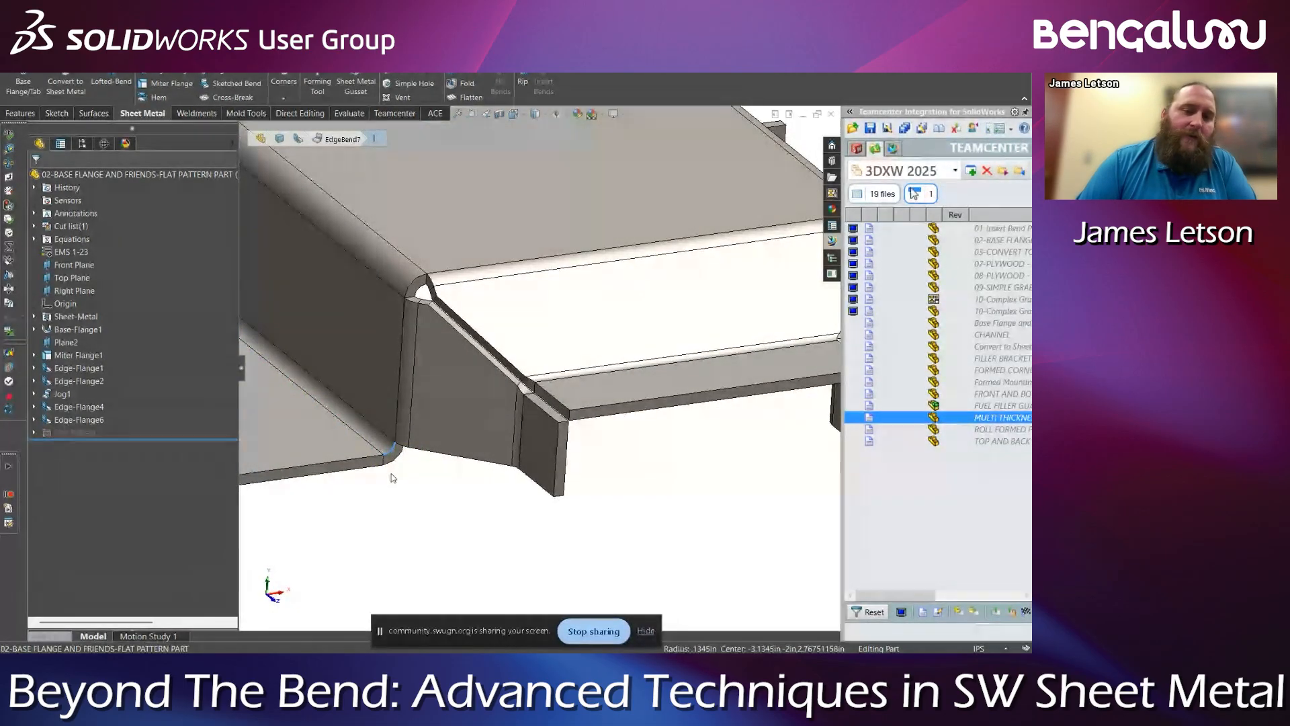
{"action": "left_click", "coordinate": [646, 631]}
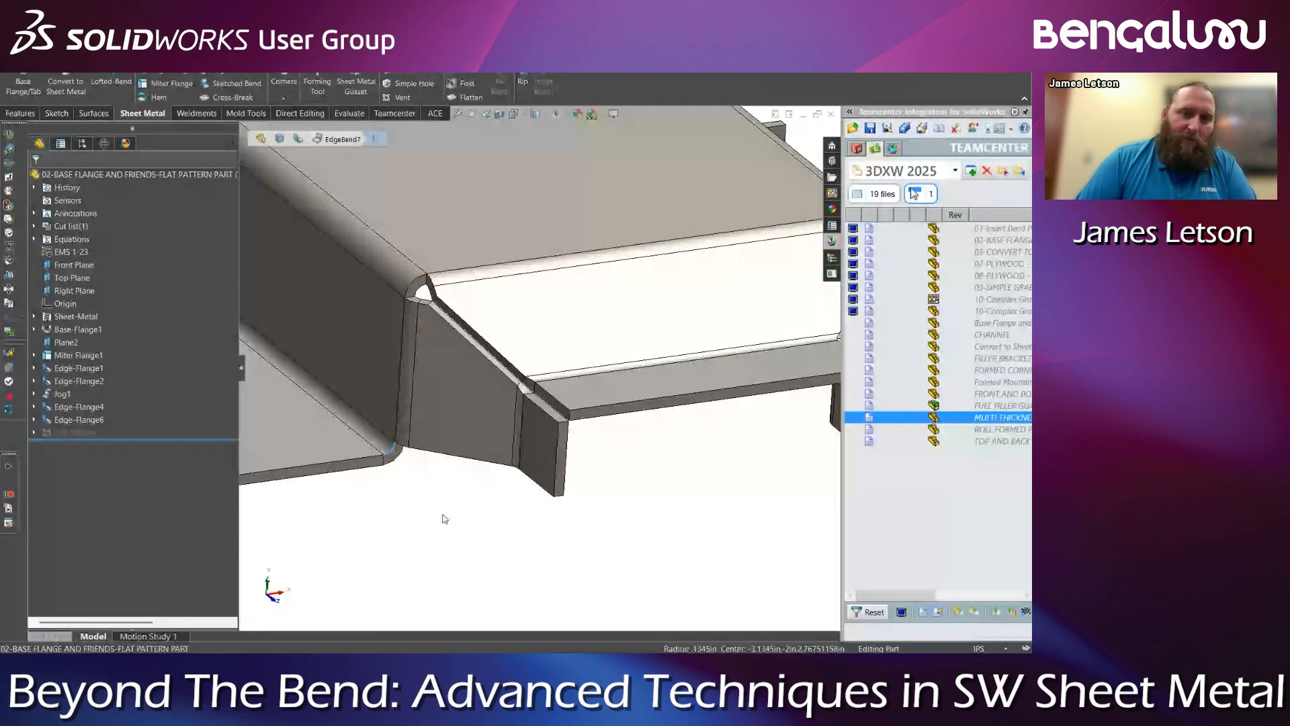
Check the short thickness edge at the side flange's outer corner and clear the selection
{"action": "scroll", "coordinate": [443, 519], "scroll_direction": "up", "scroll_amount": 4}
{"action": "scroll", "coordinate": [356, 426], "scroll_direction": "down", "scroll_amount": 3}
{"action": "left_click", "coordinate": [421, 420]}
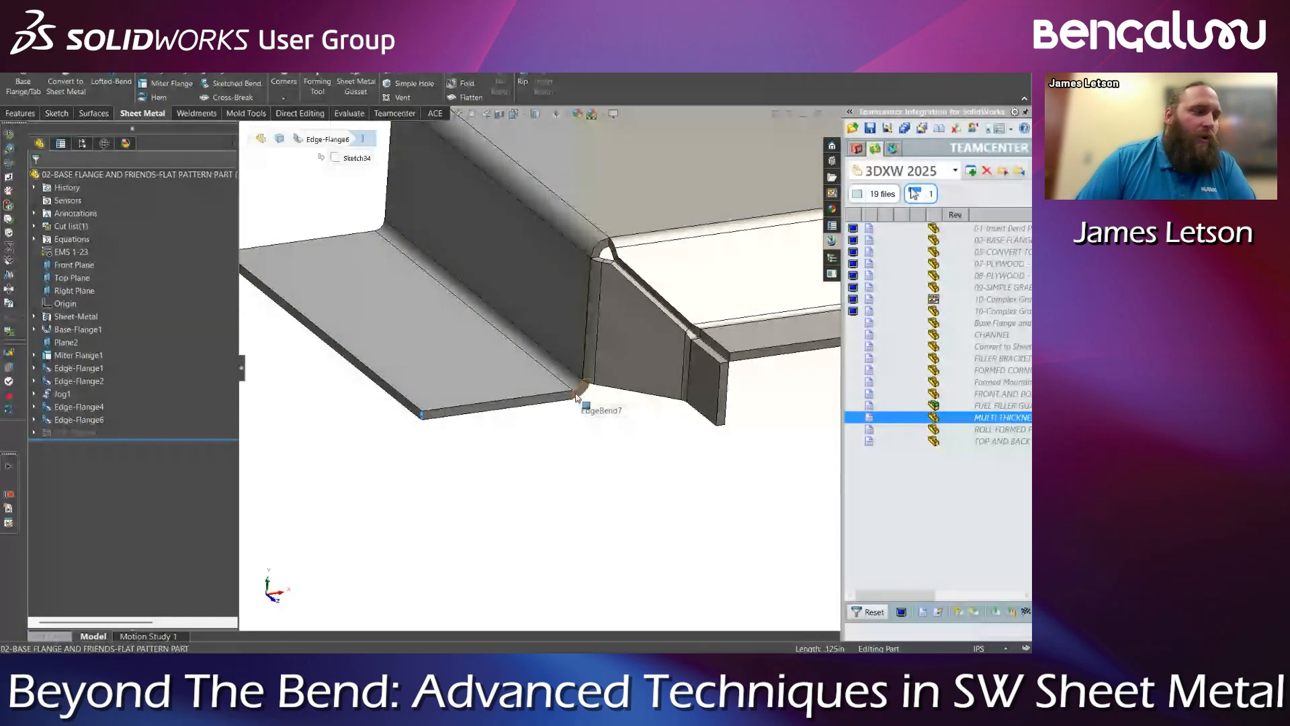
{"action": "left_click", "coordinate": [573, 508]}
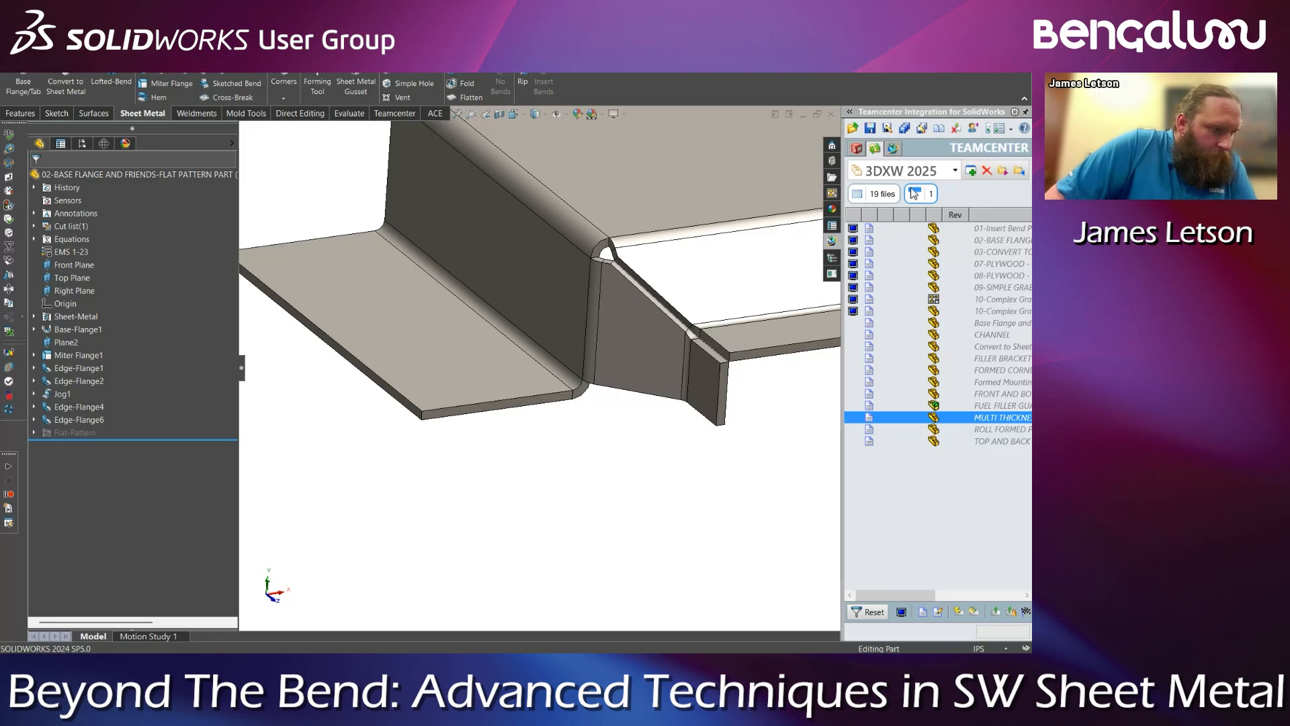
Look over the whole bracket and its flanges from several angles and restore the isometric view
{"action": "scroll", "coordinate": [512, 393], "scroll_direction": "up", "scroll_amount": 5}
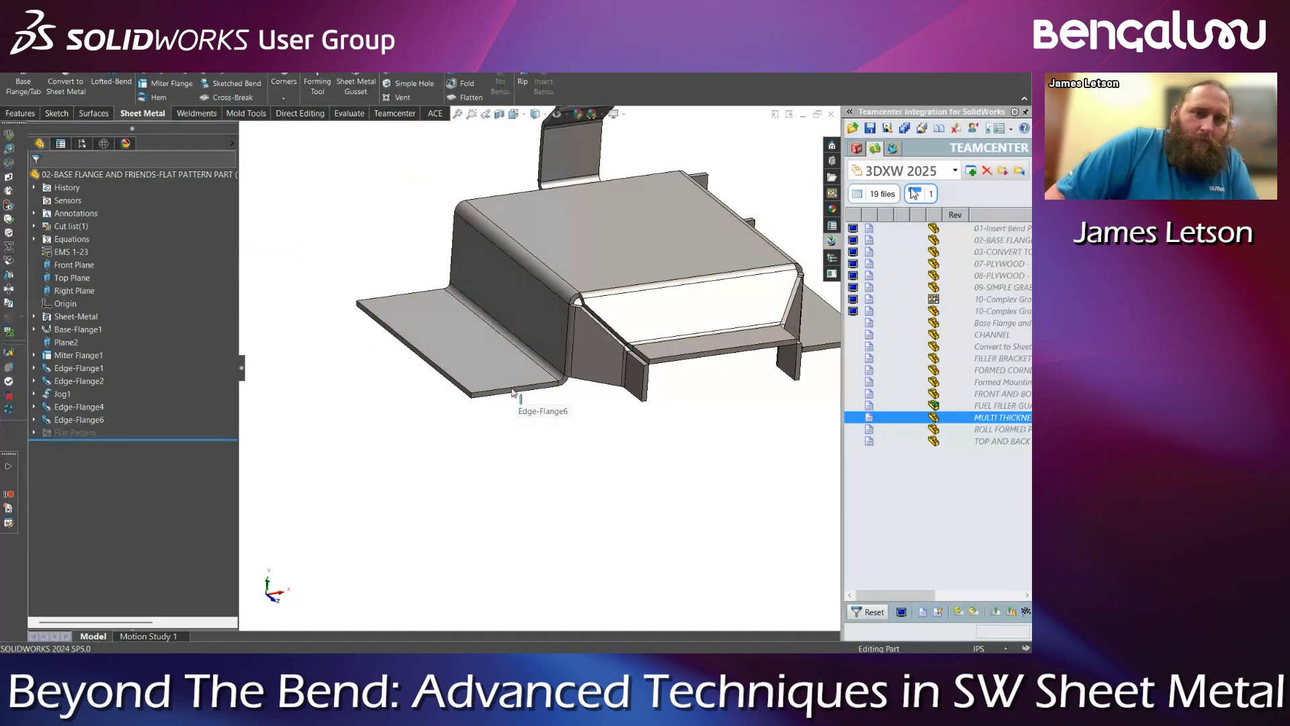
{"action": "scroll", "coordinate": [512, 393], "scroll_direction": "up", "scroll_amount": 5}
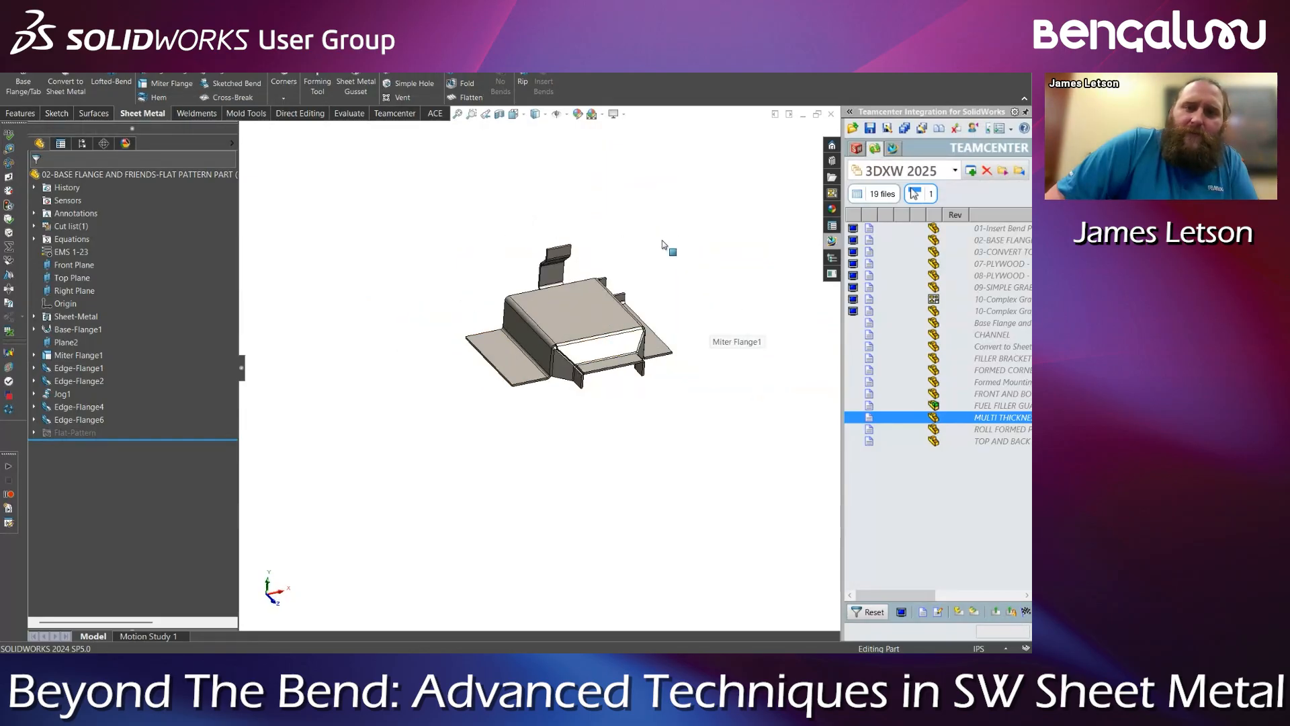
{"action": "scroll", "coordinate": [662, 240], "scroll_direction": "down", "scroll_amount": 3}
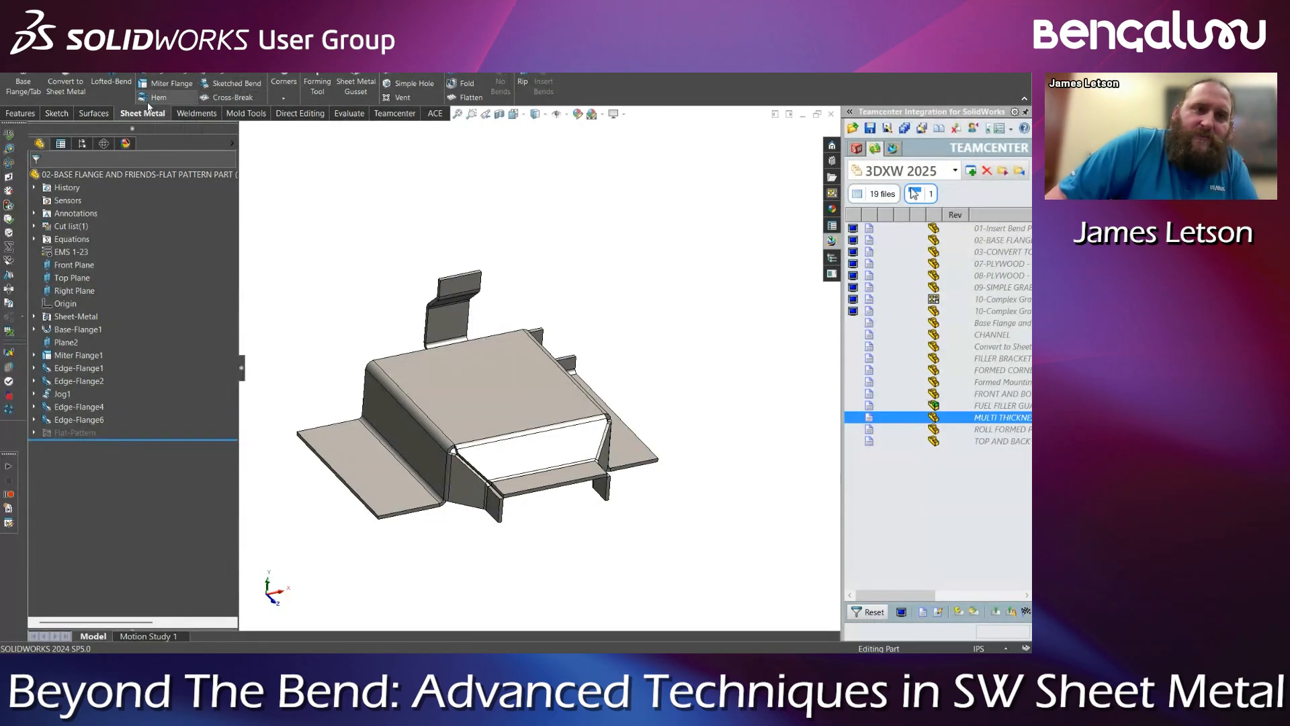
{"action": "middle_click_drag", "start_coordinate": [499, 389], "coordinate": [509, 483]}
{"action": "middle_click_drag", "start_coordinate": [496, 394], "coordinate": [544, 386]}
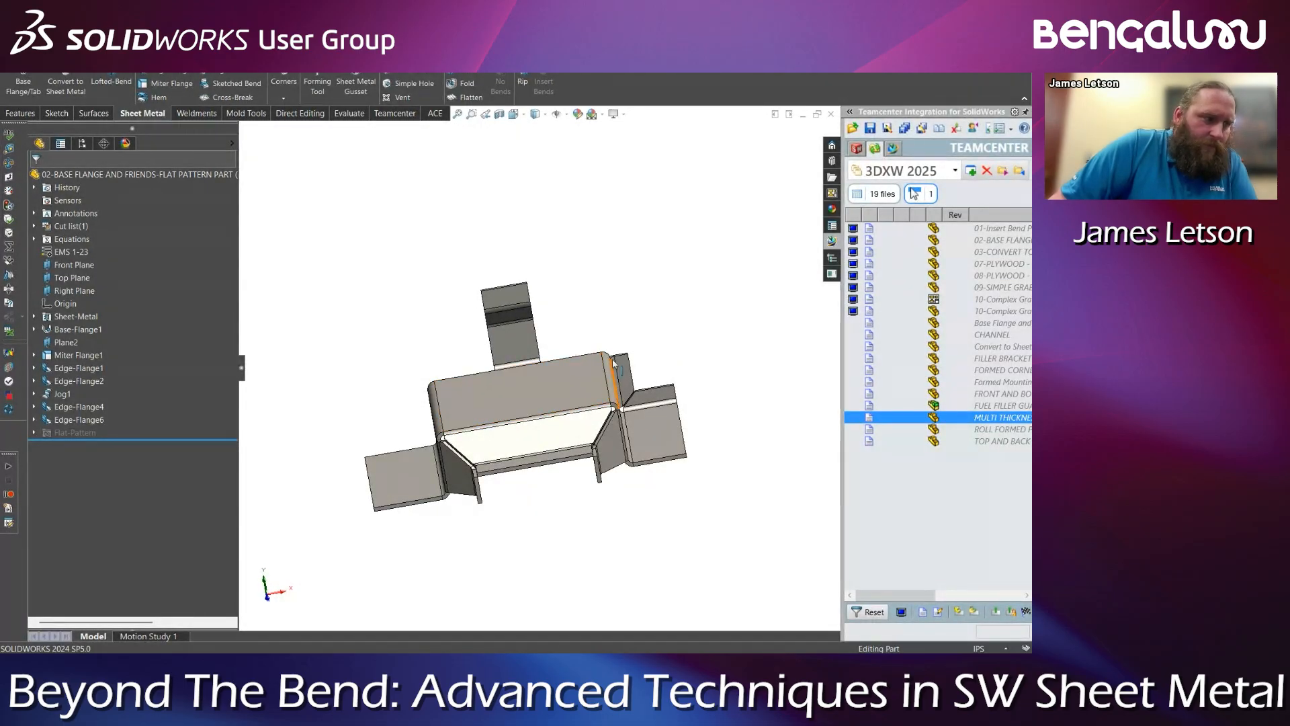
{"action": "key", "text": "ctrl+7"}
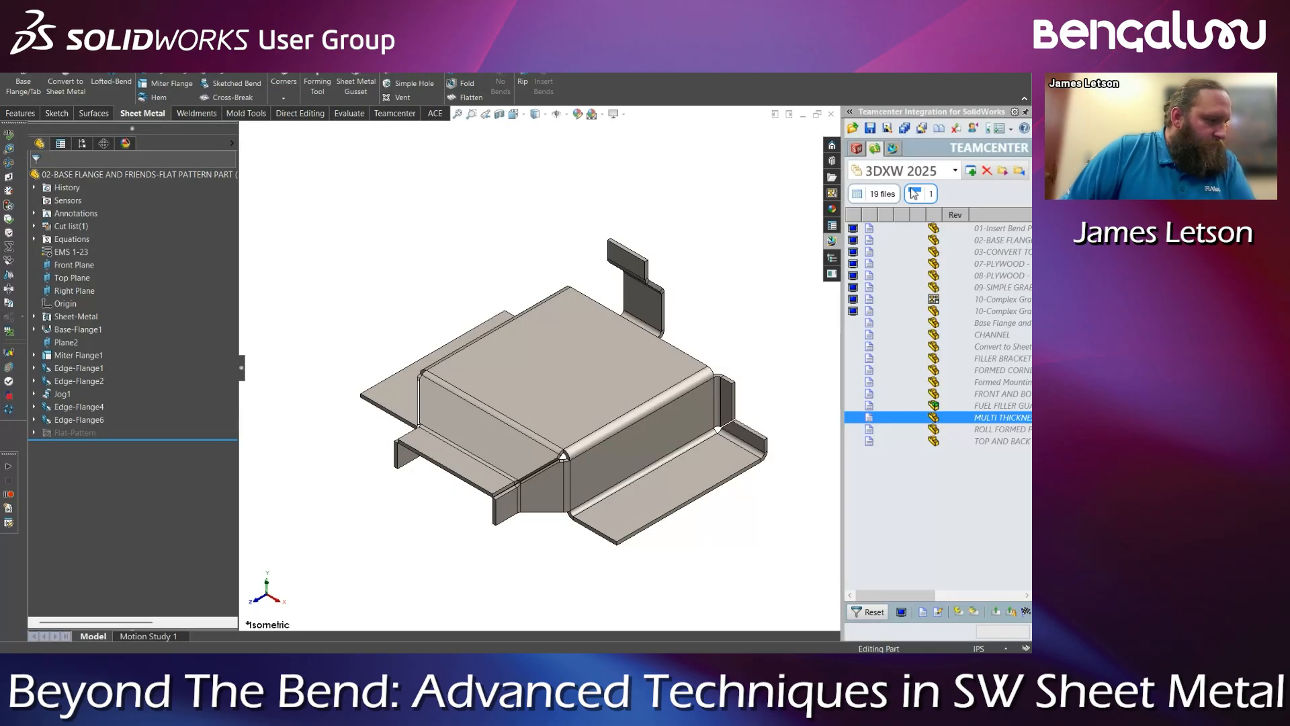
Switch to the PowerPoint slide show and advance to the Convert To Sheet Metal slide
{"action": "key", "text": "alt+Tab"}
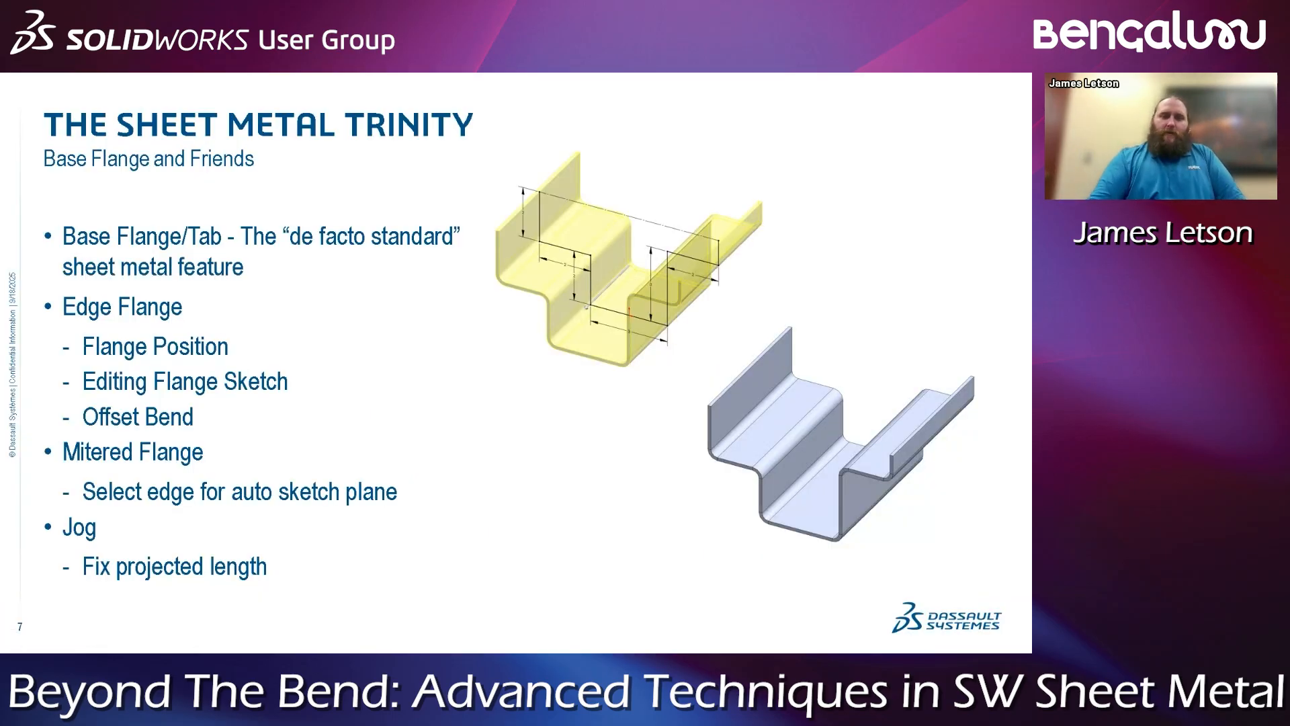
{"action": "left_click", "coordinate": [509, 496]}
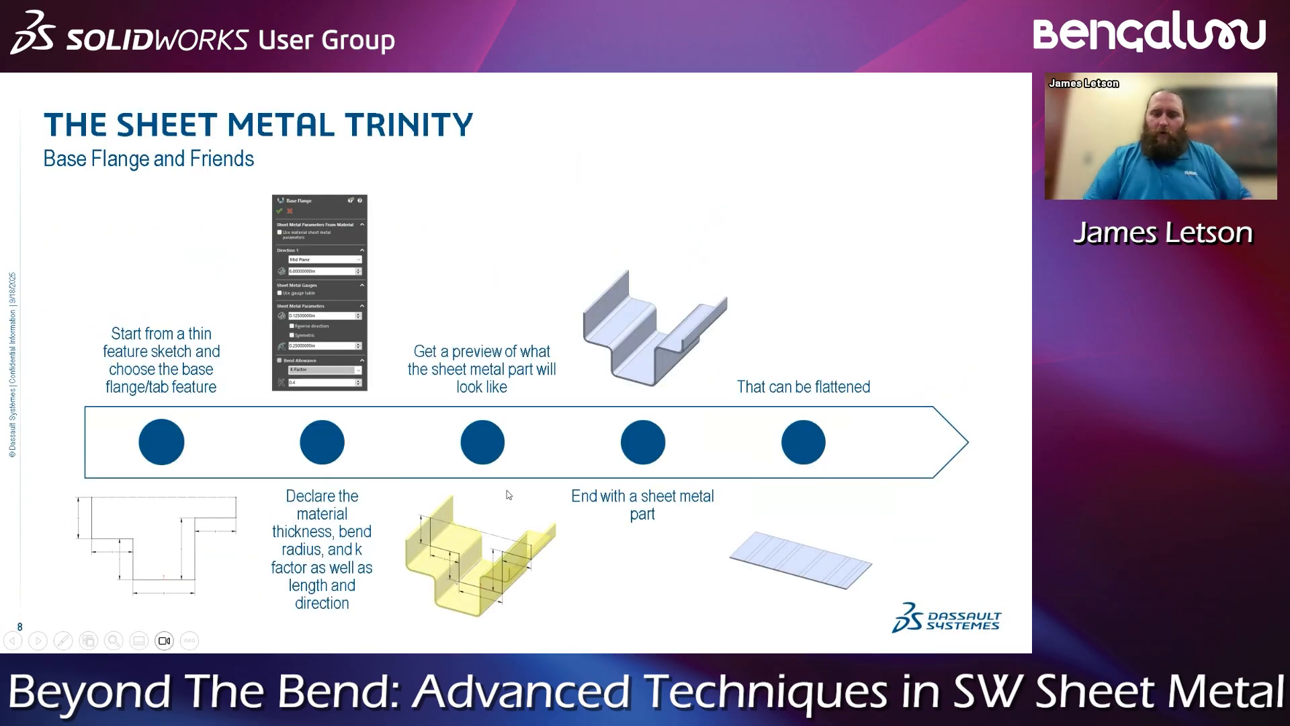
{"action": "left_click", "coordinate": [508, 495]}
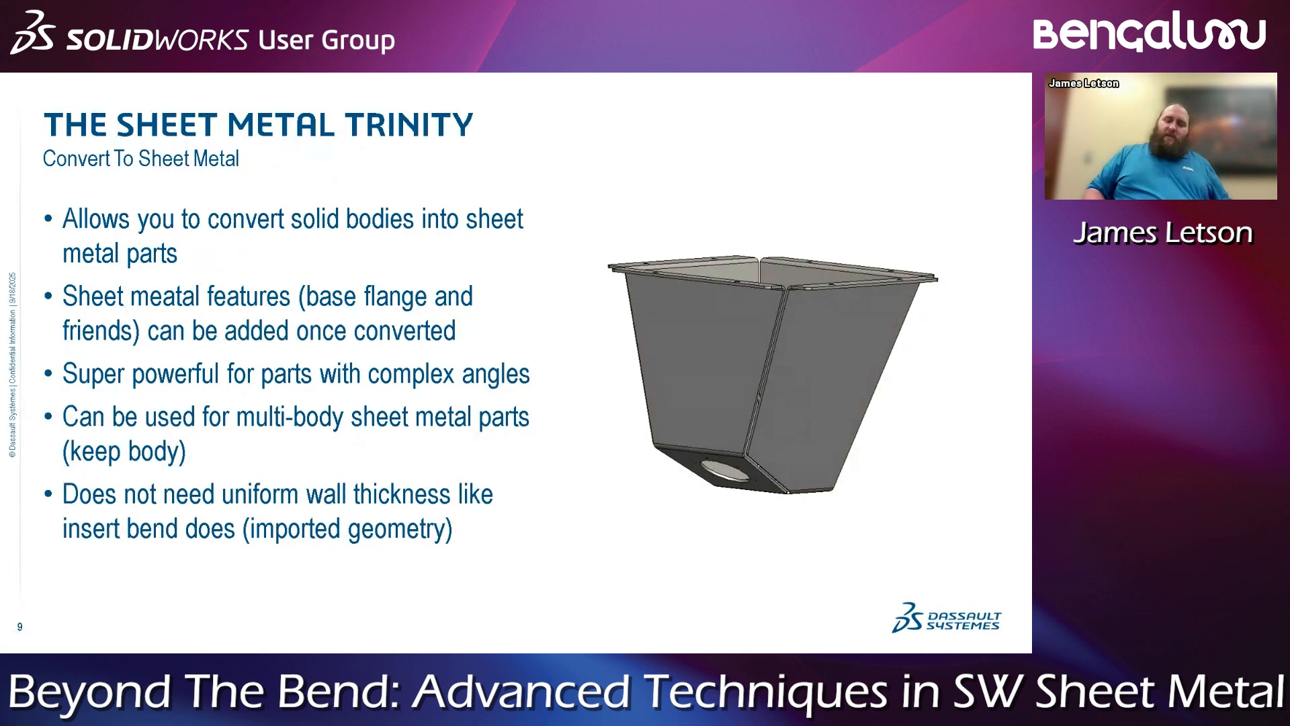
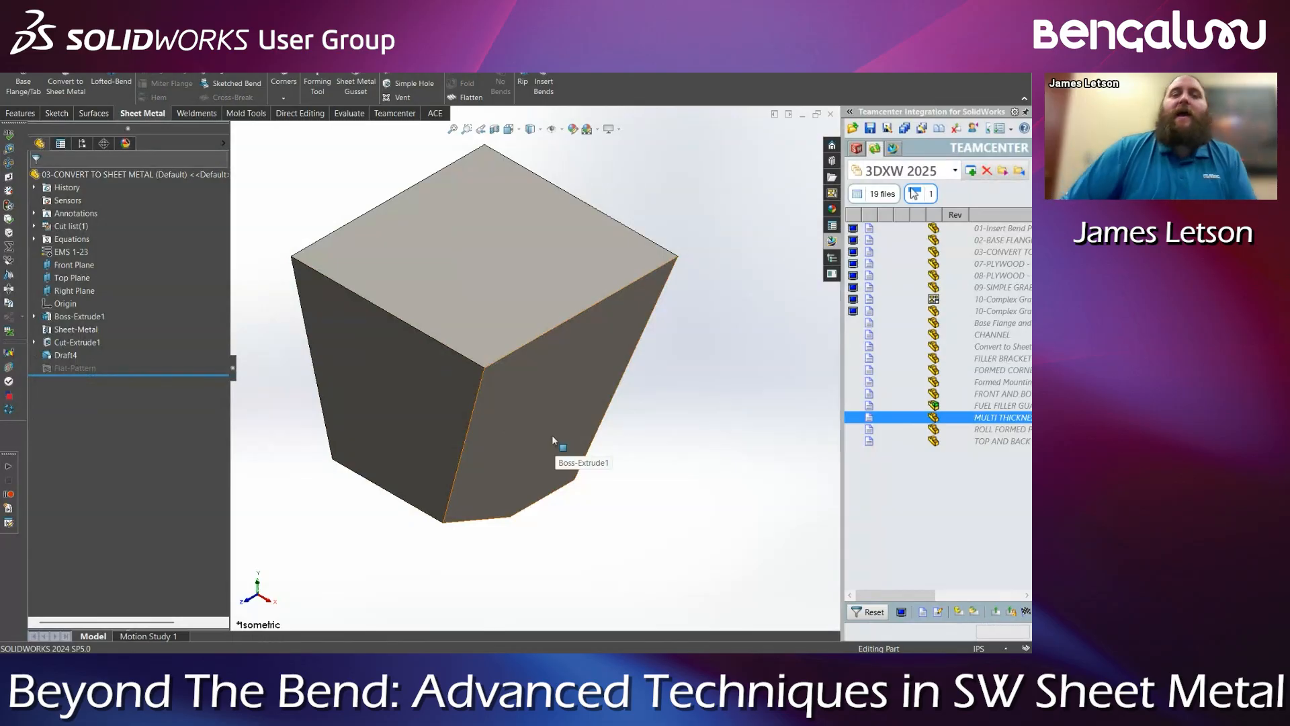
Examine the drafted side walls and angled bottom faces of the solid in the 03-CONVERT TO SHEET METAL part
{"action": "middle_click_drag", "start_coordinate": [526, 423], "coordinate": [596, 349]}
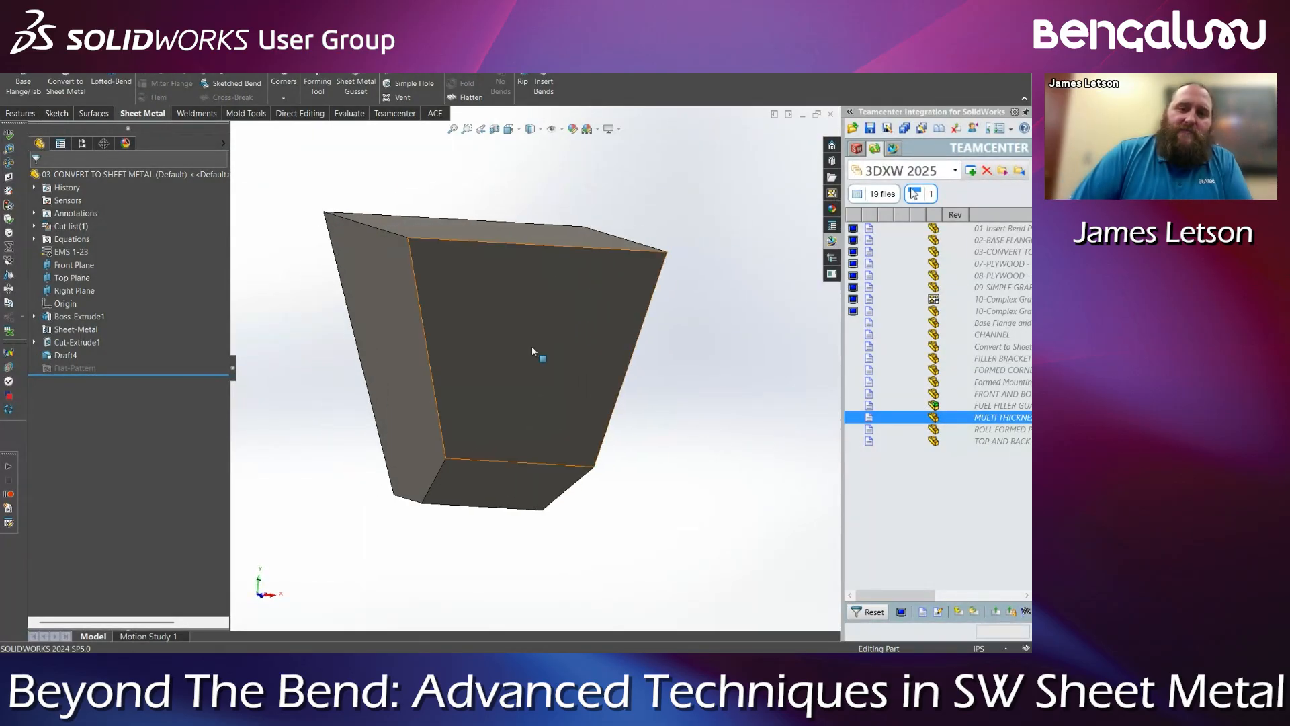
{"action": "left_click", "coordinate": [385, 317]}
{"action": "middle_click_drag", "start_coordinate": [380, 320], "coordinate": [407, 403]}
{"action": "left_click", "coordinate": [412, 453]}
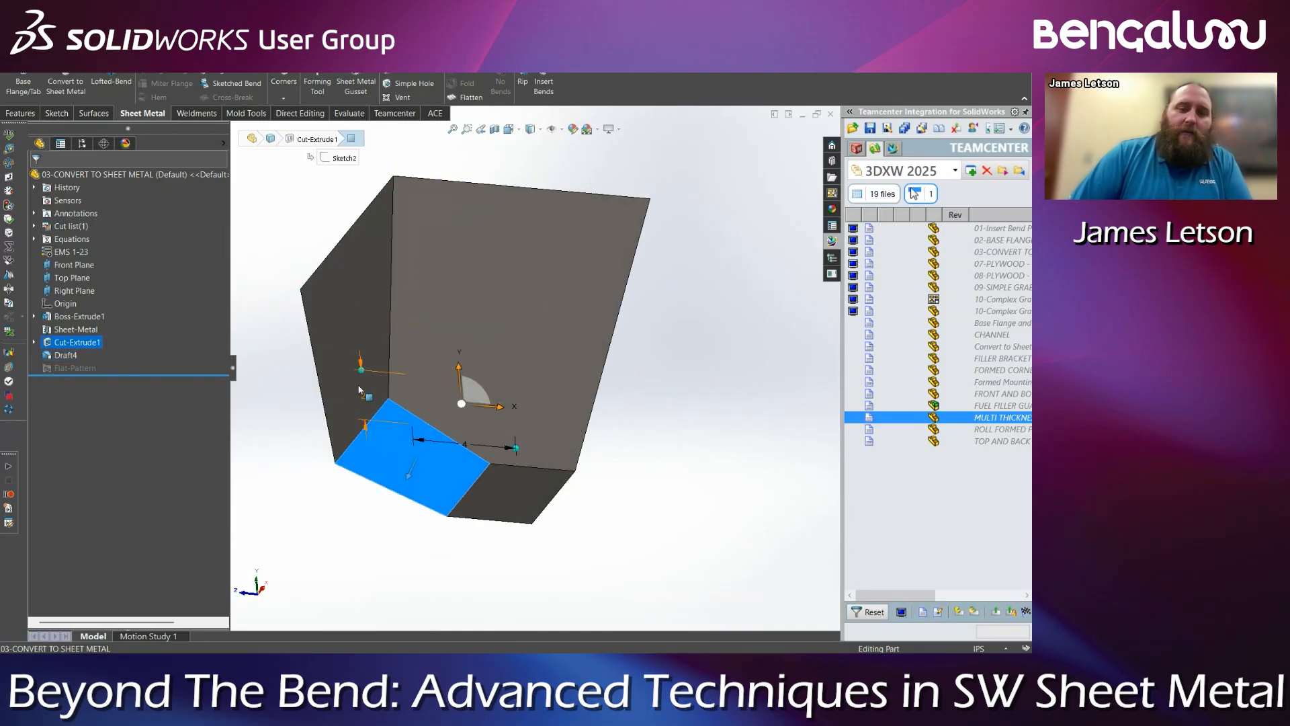
{"action": "left_click", "coordinate": [281, 337]}
{"action": "mouse_move", "coordinate": [481, 323]}
{"action": "middle_mouse_down"}
{"action": "mouse_move", "coordinate": [480, 355]}
{"action": "mouse_move", "coordinate": [530, 321]}
{"action": "mouse_move", "coordinate": [587, 333]}
{"action": "mouse_move", "coordinate": [548, 336]}
{"action": "mouse_move", "coordinate": [538, 428]}
{"action": "middle_mouse_up"}
{"action": "left_click", "coordinate": [512, 503]}
{"action": "middle_click_drag", "start_coordinate": [440, 350], "coordinate": [597, 380]}
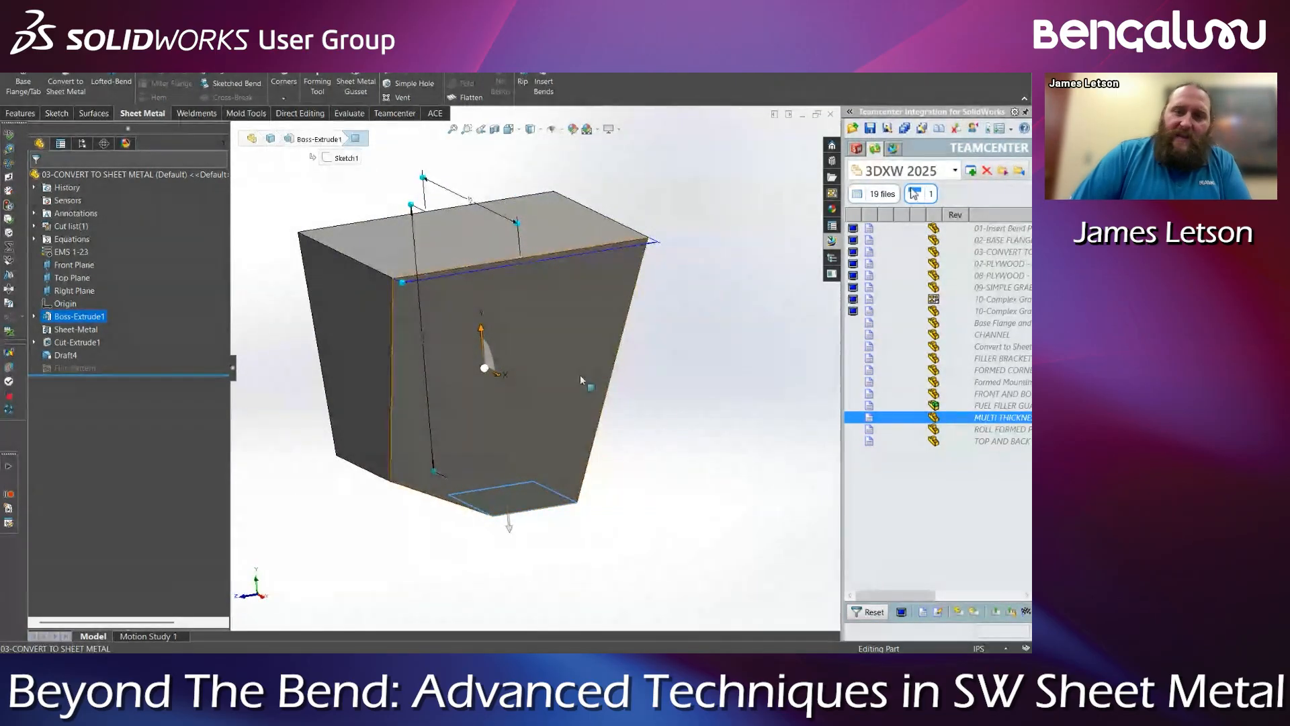
{"action": "key", "text": "Escape"}
{"action": "middle_click_drag", "start_coordinate": [501, 372], "coordinate": [558, 383]}
{"action": "middle_click_drag", "start_coordinate": [625, 338], "coordinate": [581, 353]}
{"action": "left_click_drag", "start_coordinate": [581, 353], "coordinate": [515, 375]}
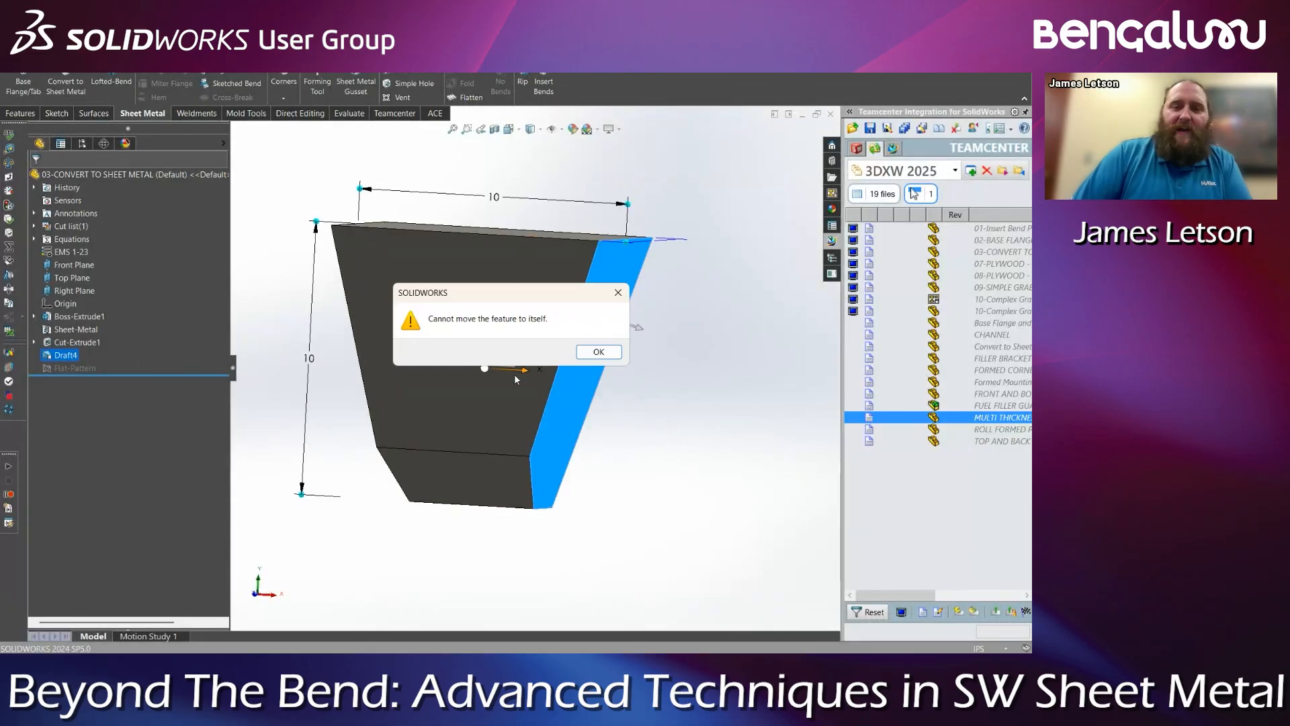
{"action": "left_click", "coordinate": [597, 350]}
{"action": "middle_click_drag", "start_coordinate": [598, 349], "coordinate": [489, 365]}
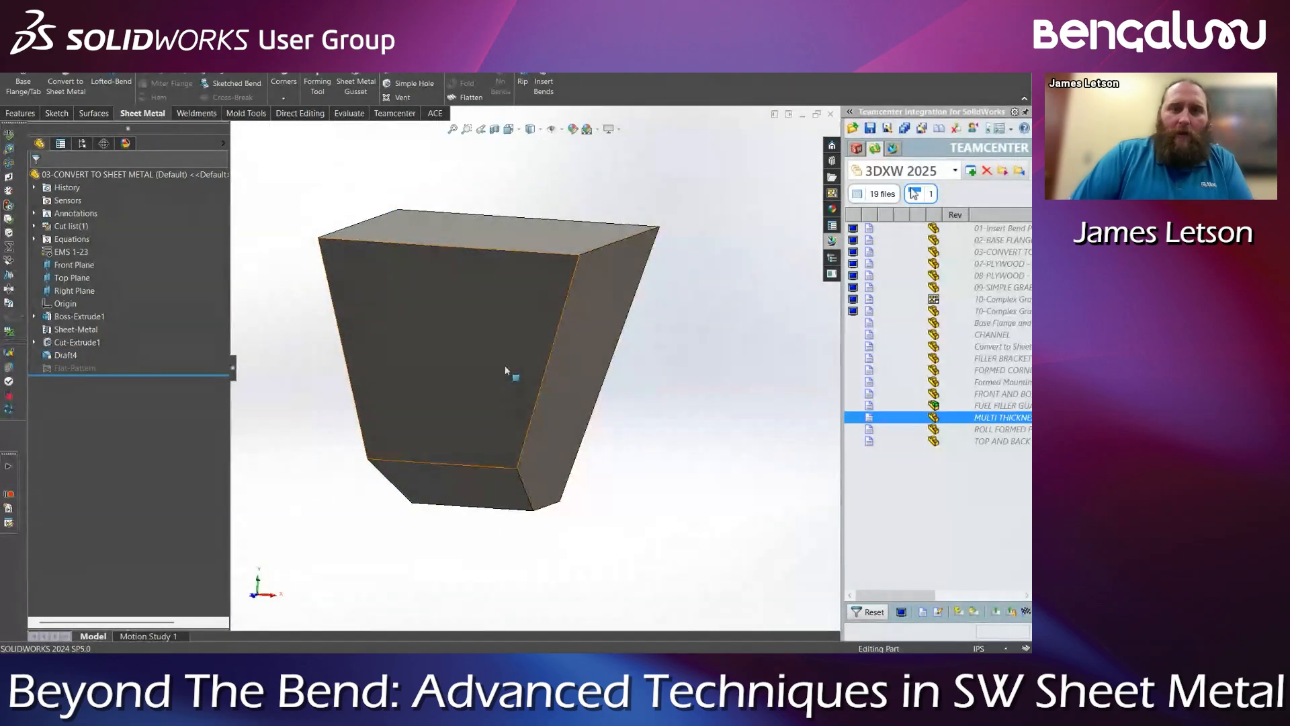
Start Convert To Sheet Metal and pick the small bottom face of the tapered solid as the fixed face
{"action": "left_click", "coordinate": [73, 93]}
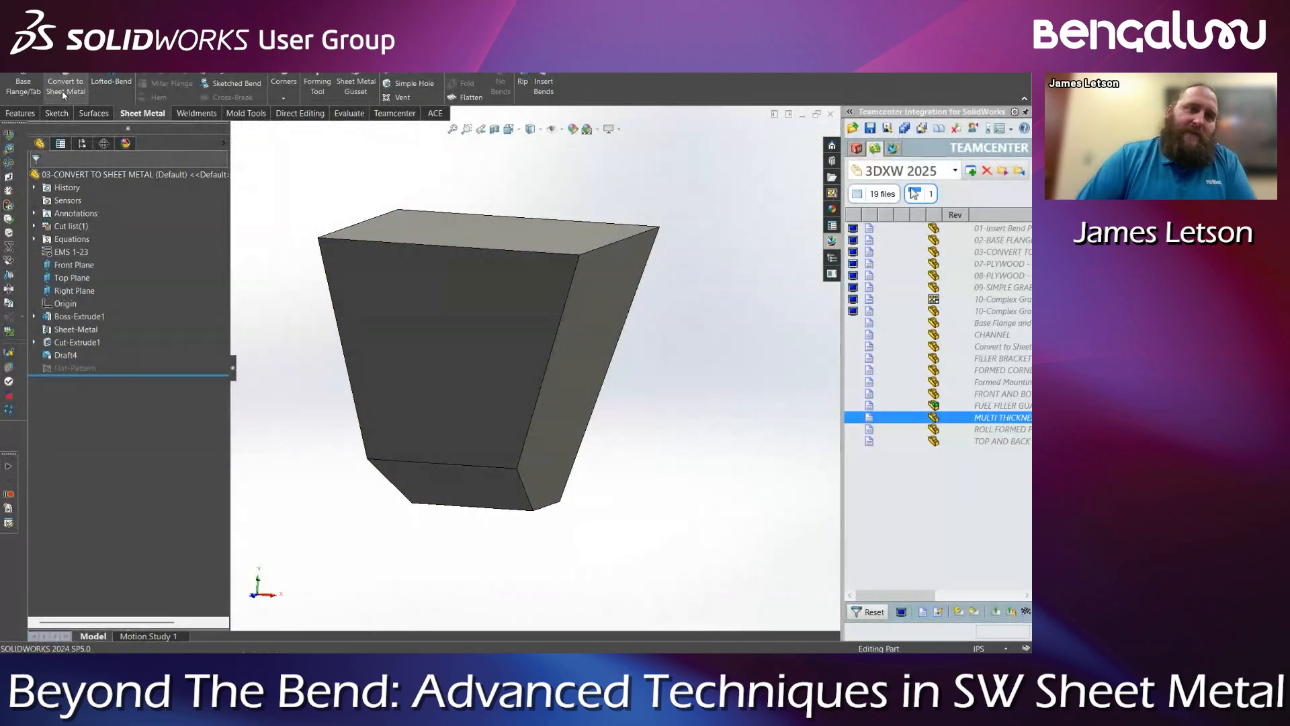
{"action": "middle_click_drag", "start_coordinate": [330, 336], "coordinate": [304, 384]}
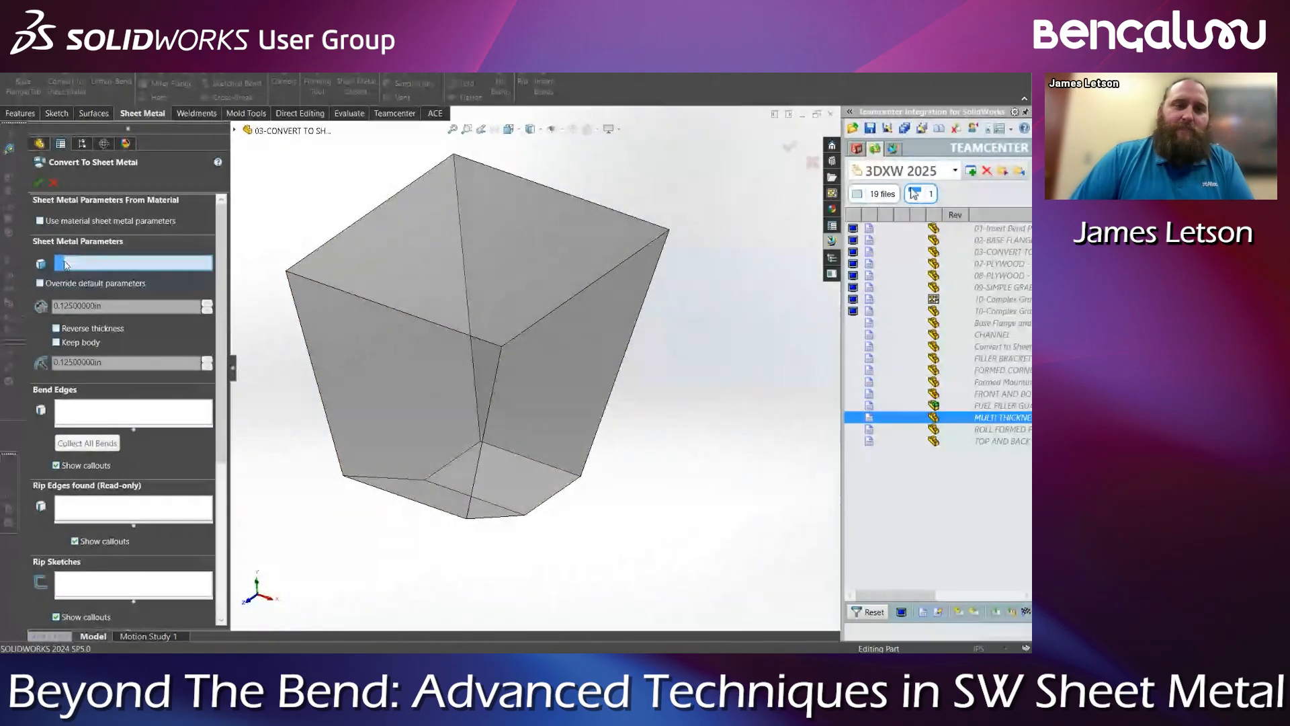
{"action": "middle_click_drag", "start_coordinate": [438, 511], "coordinate": [422, 401]}
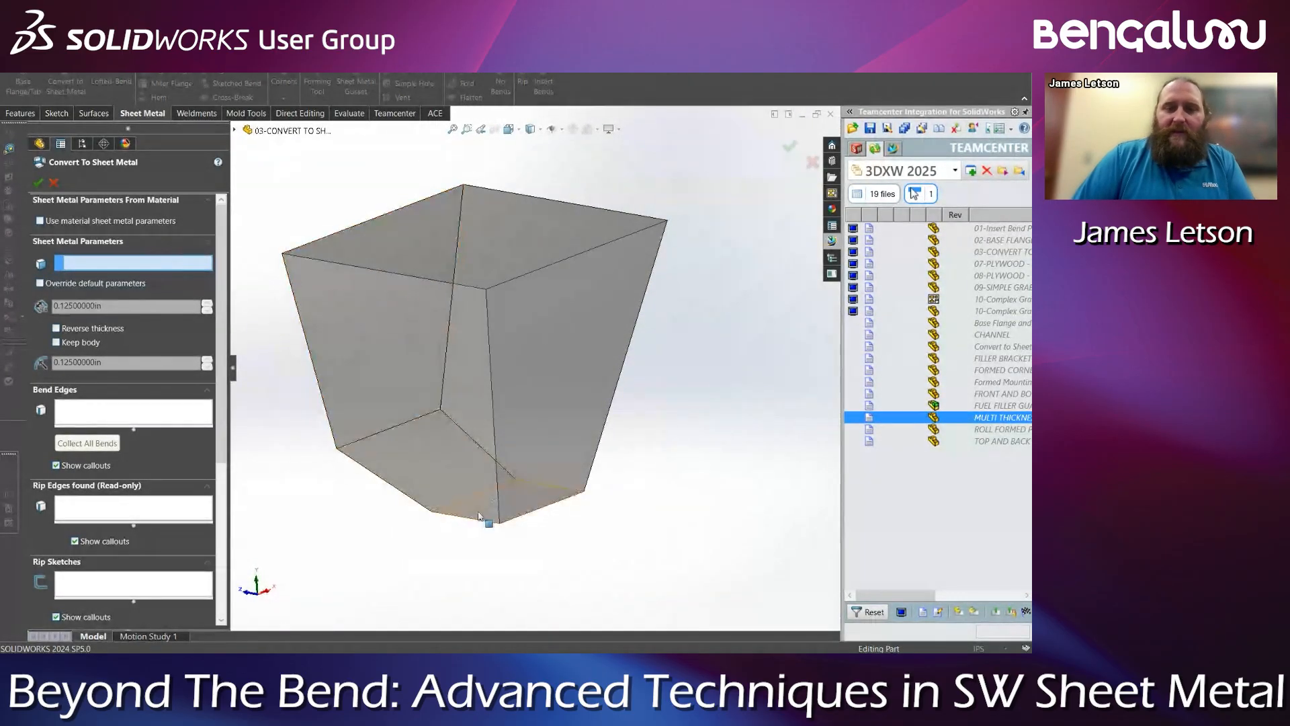
{"action": "left_click", "coordinate": [514, 499]}
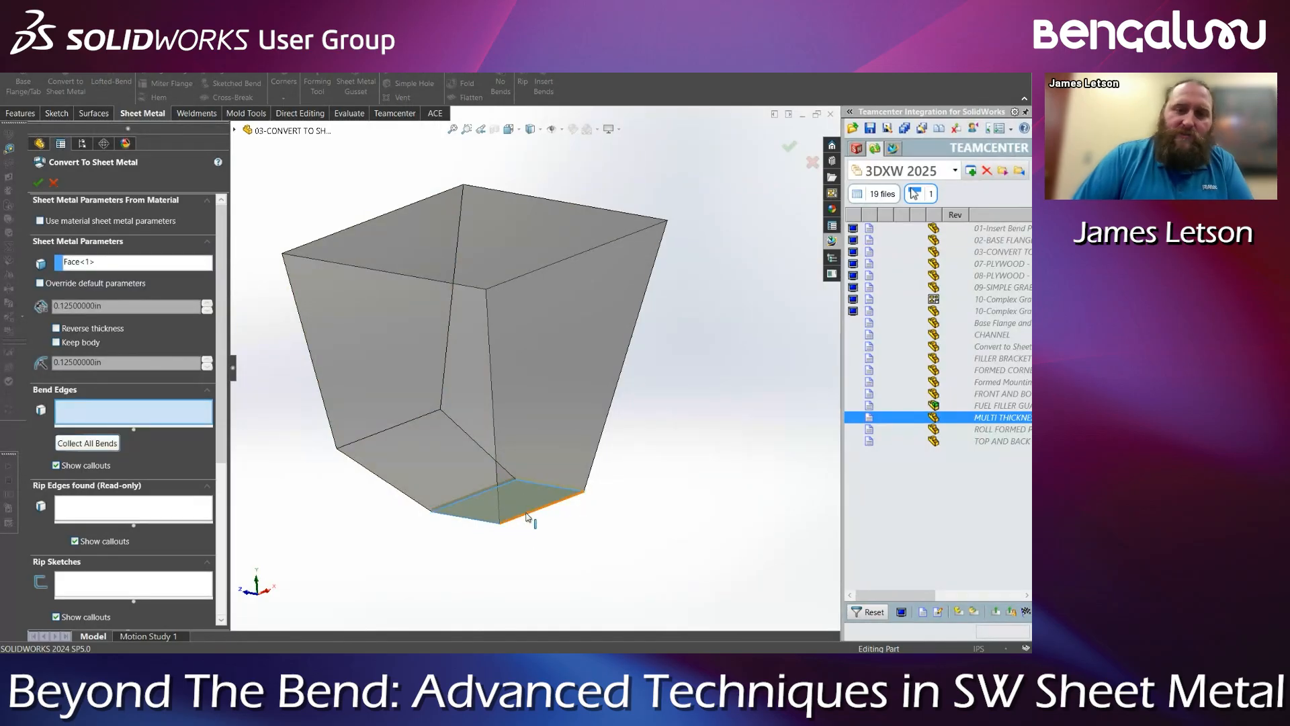
Pick all four edges around the bottom face as bend edges for the conversion
{"action": "middle_click_drag", "start_coordinate": [547, 377], "coordinate": [440, 386]}
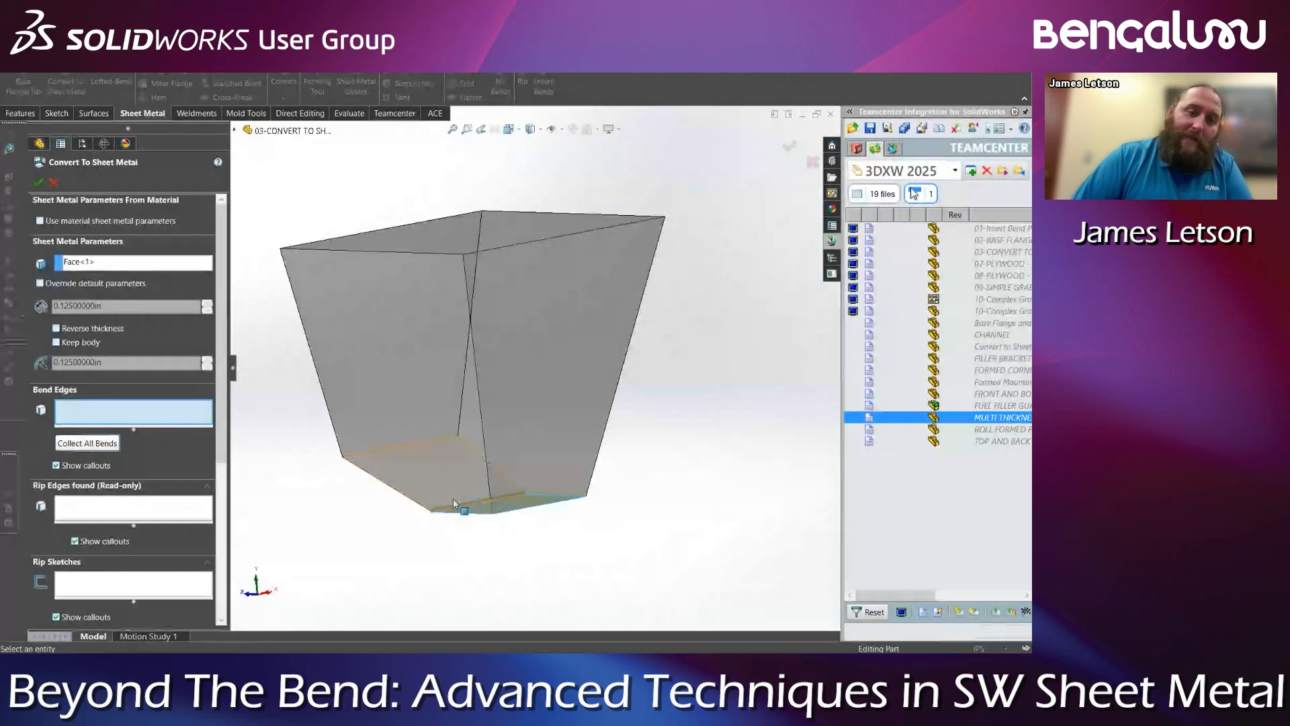
{"action": "scroll", "coordinate": [462, 524], "scroll_direction": "down", "scroll_amount": 5}
{"action": "scroll", "coordinate": [496, 564], "scroll_direction": "up", "scroll_amount": 1}
{"action": "middle_click_drag", "start_coordinate": [536, 494], "coordinate": [536, 545]}
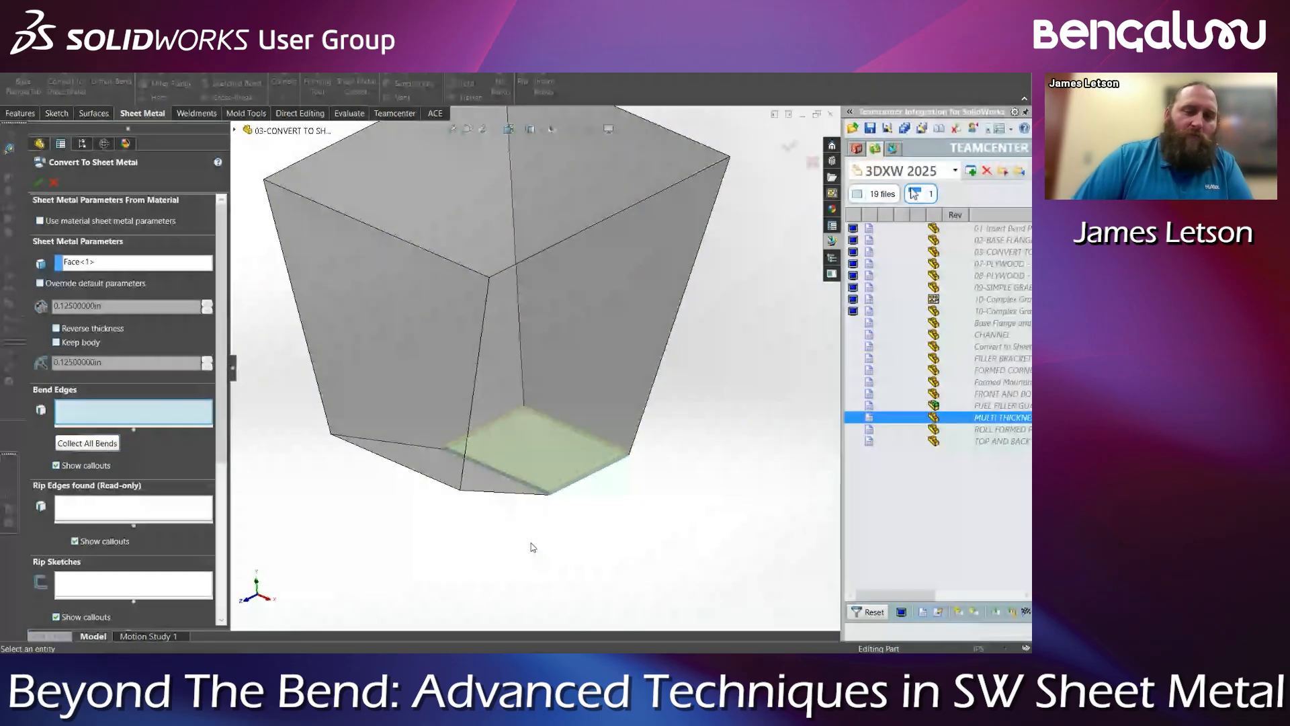
{"action": "mouse_move", "coordinate": [550, 441]}
{"action": "middle_mouse_down"}
{"action": "mouse_move", "coordinate": [556, 379]}
{"action": "mouse_move", "coordinate": [541, 436]}
{"action": "middle_mouse_up"}
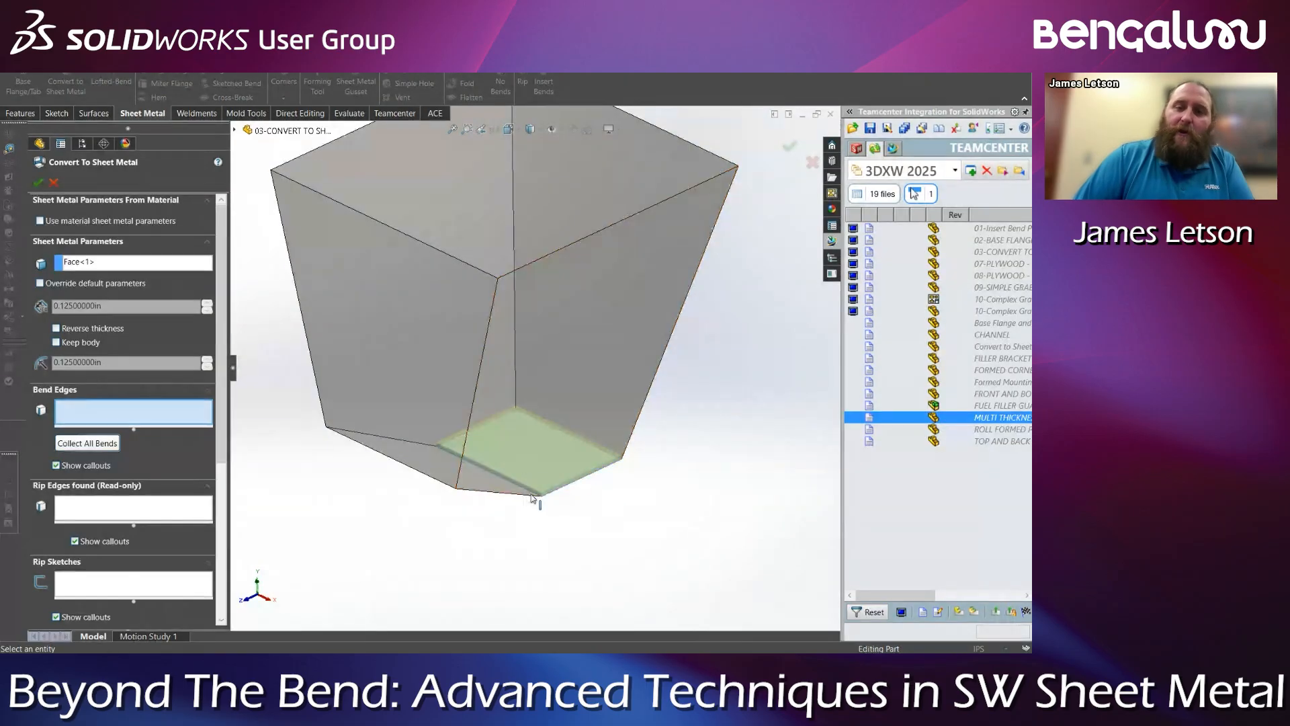
{"action": "middle_click_drag", "start_coordinate": [572, 528], "coordinate": [382, 498]}
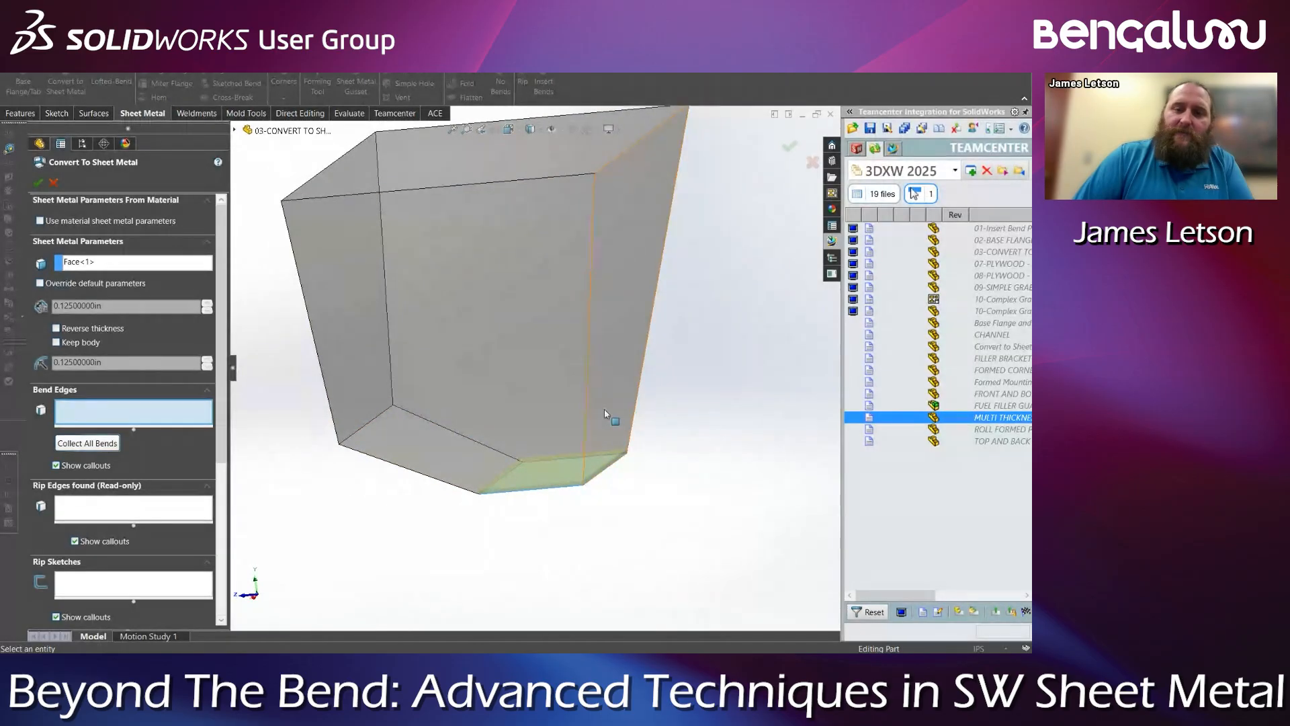
{"action": "middle_click_drag", "start_coordinate": [606, 417], "coordinate": [420, 377]}
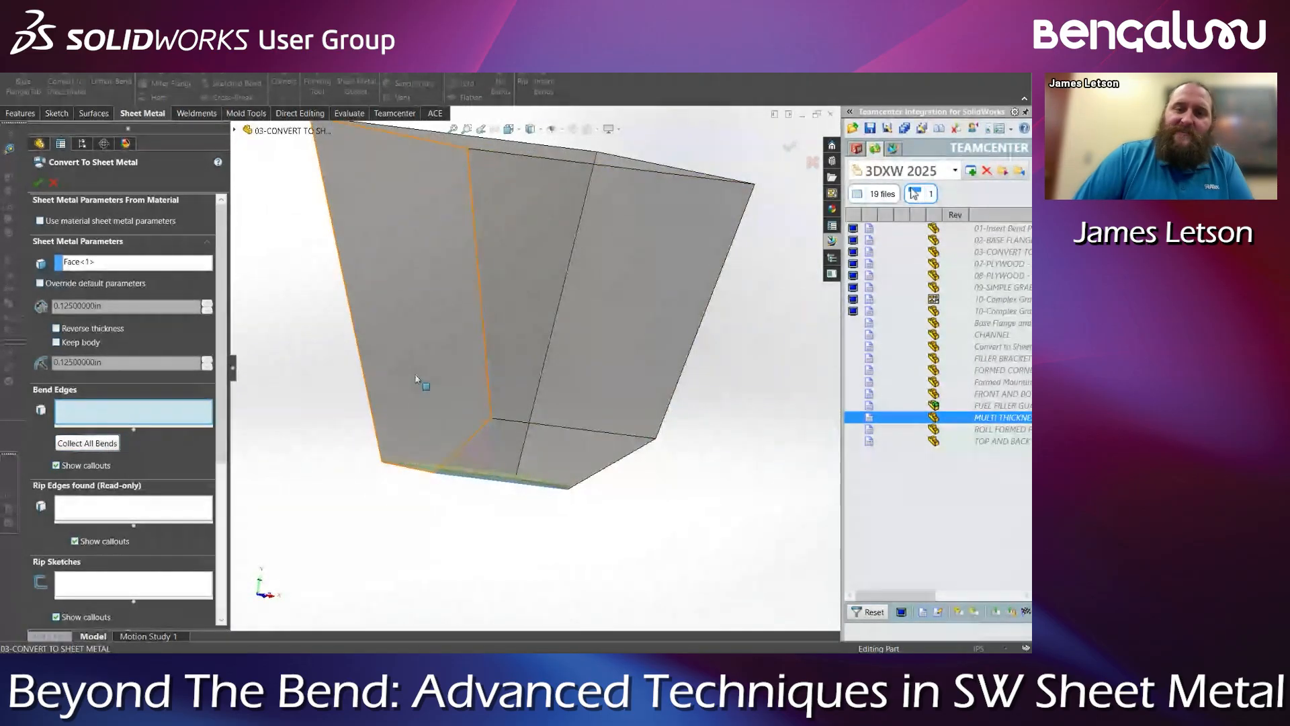
{"action": "middle_click_drag", "start_coordinate": [452, 436], "coordinate": [581, 497]}
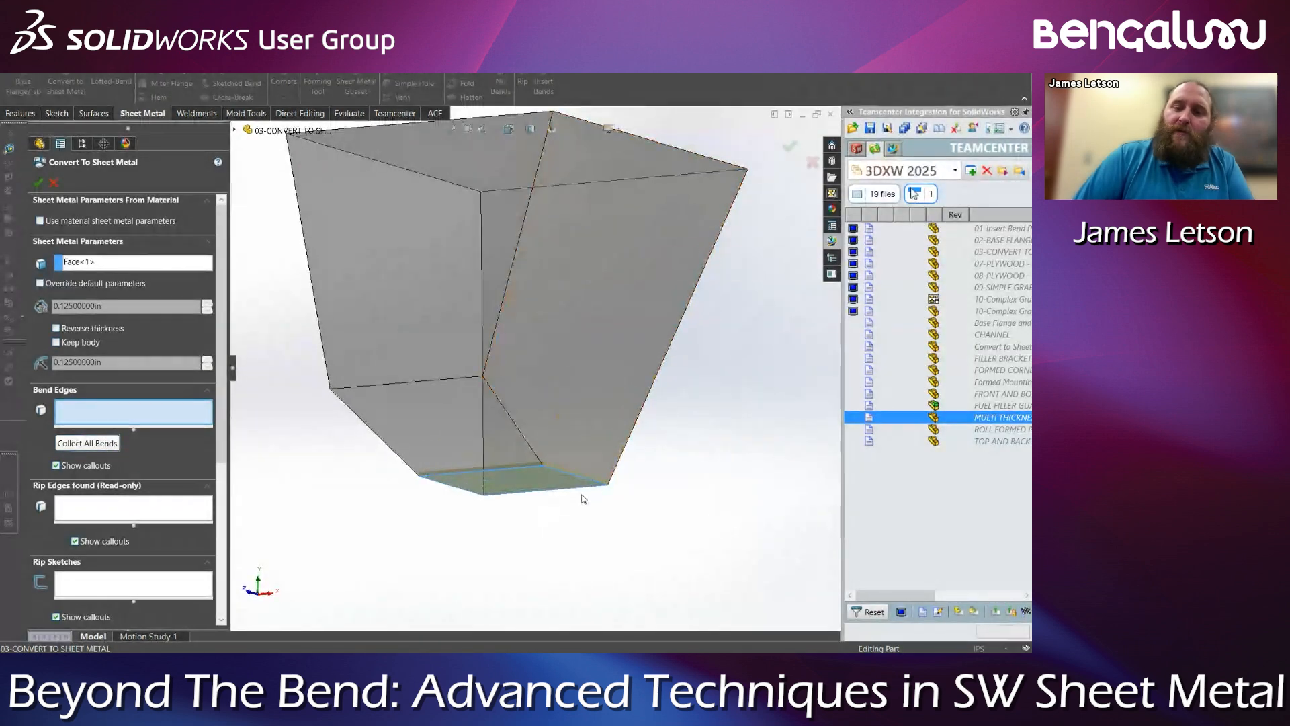
{"action": "scroll", "coordinate": [581, 498], "scroll_direction": "down", "scroll_amount": 2}
{"action": "left_click", "coordinate": [535, 447]}
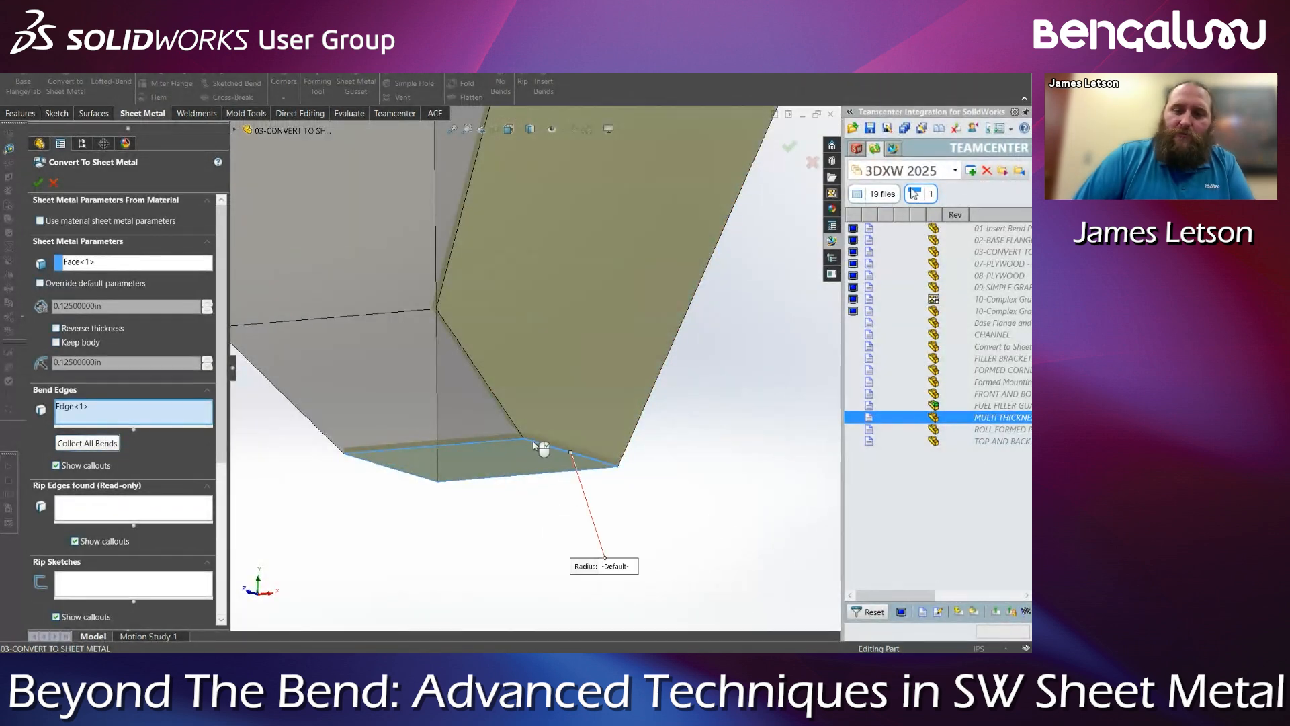
{"action": "left_click", "coordinate": [496, 446]}
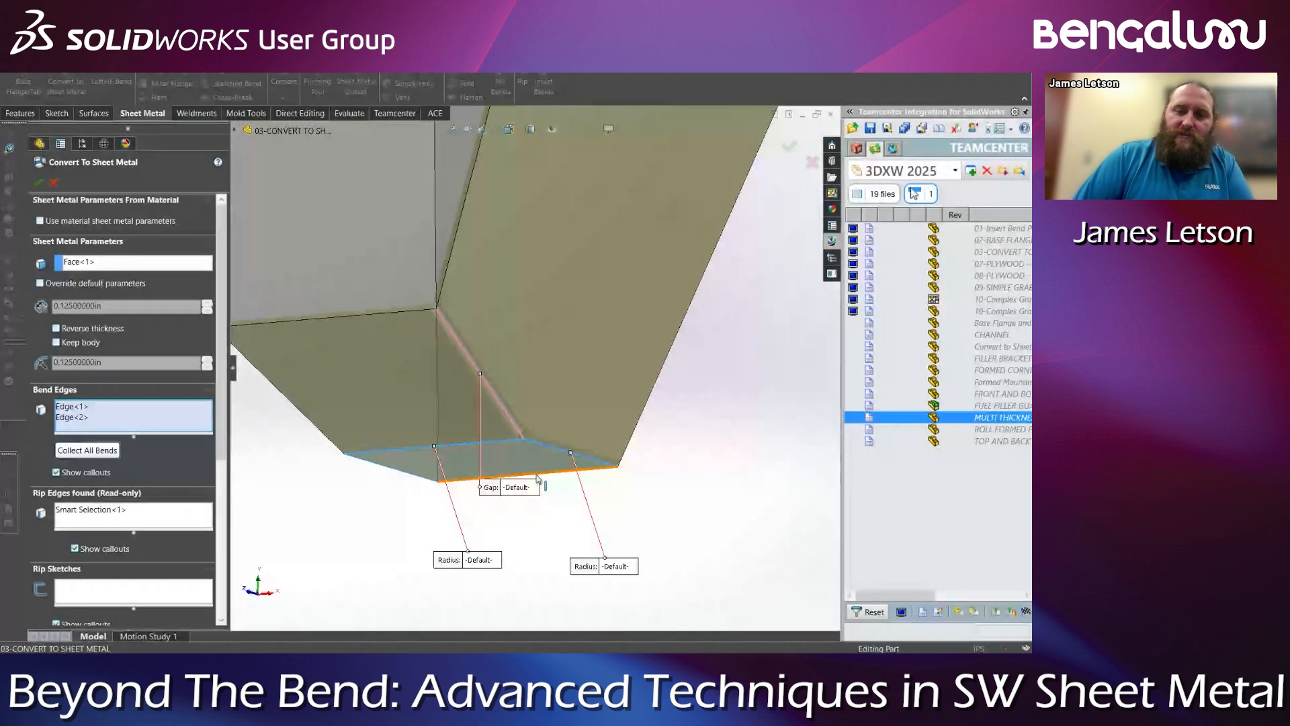
{"action": "left_click", "coordinate": [537, 477]}
{"action": "left_click", "coordinate": [405, 476]}
Remove two opposite edges of the bottom face from the bend edges
{"action": "scroll", "coordinate": [476, 356], "scroll_direction": "up", "scroll_amount": 3}
{"action": "middle_click_drag", "start_coordinate": [516, 178], "coordinate": [651, 285]}
{"action": "middle_click_drag", "start_coordinate": [521, 420], "coordinate": [673, 484]}
{"action": "scroll", "coordinate": [507, 381], "scroll_direction": "down", "scroll_amount": 3}
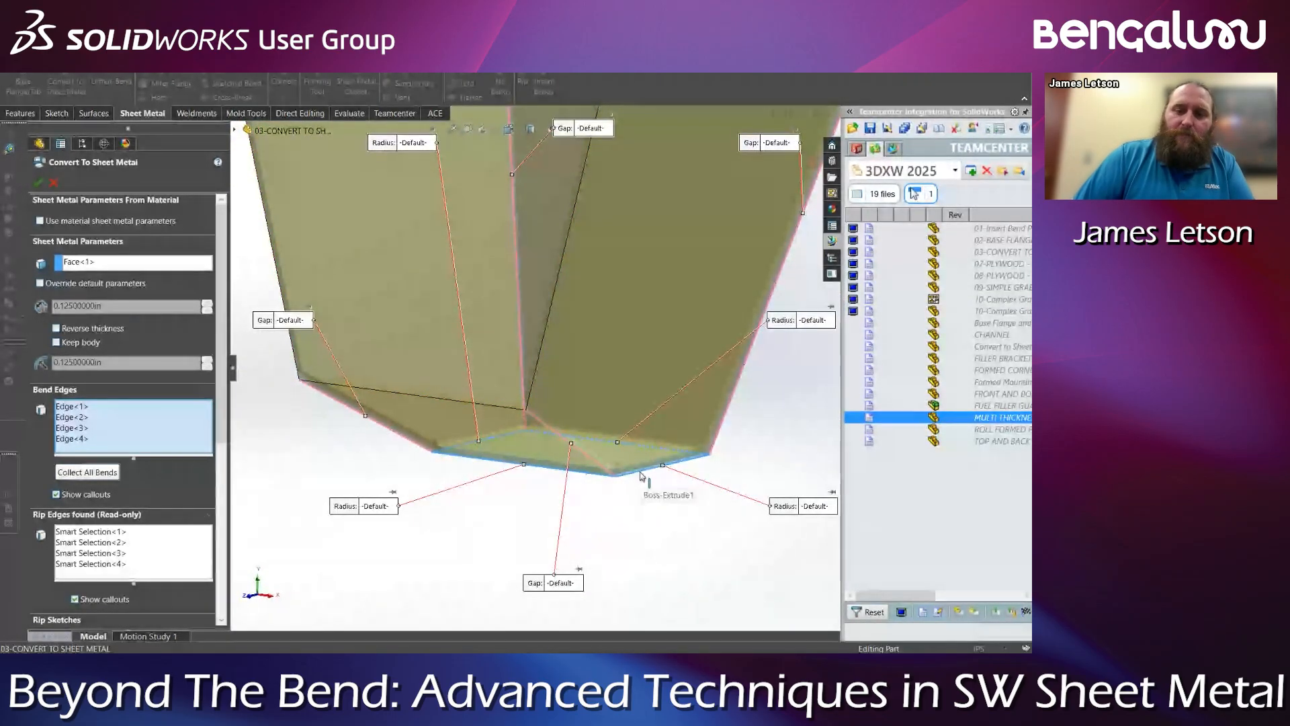
{"action": "left_click", "coordinate": [640, 474]}
{"action": "middle_click_drag", "start_coordinate": [533, 480], "coordinate": [435, 469]}
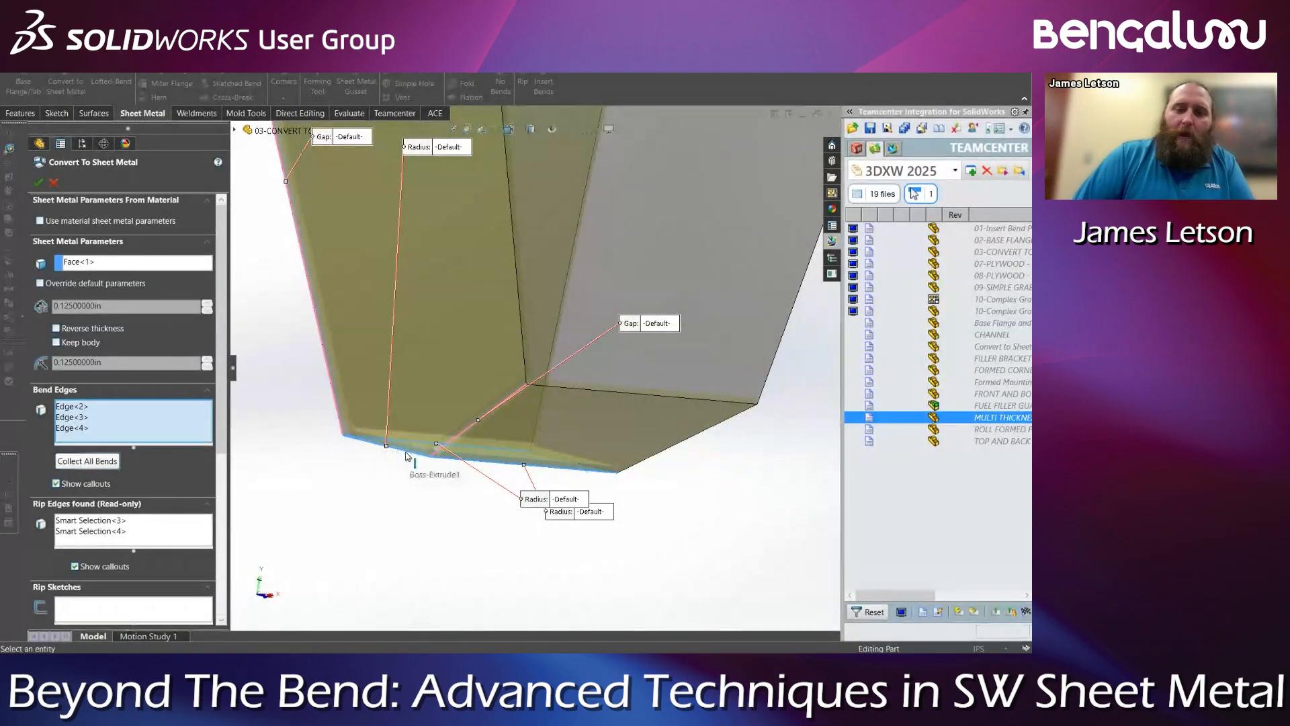
{"action": "left_click", "coordinate": [406, 457]}
{"action": "middle_click_drag", "start_coordinate": [407, 458], "coordinate": [585, 485]}
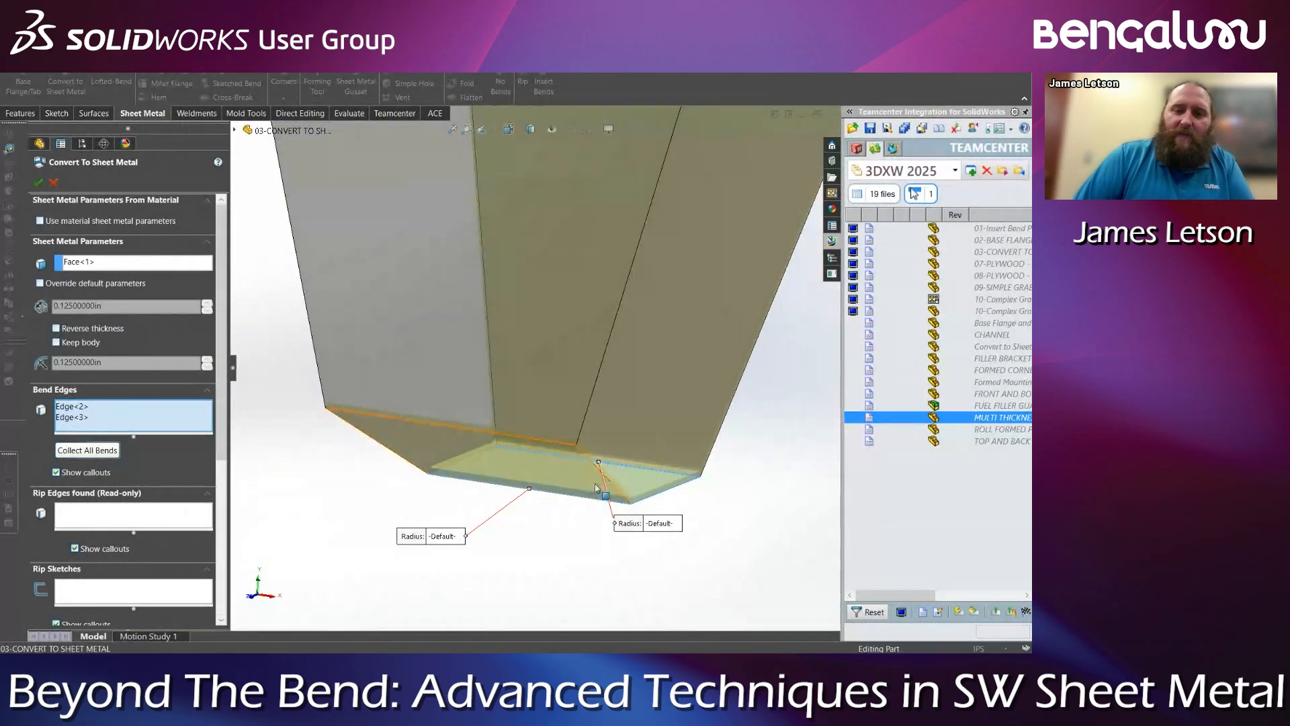
Add the sloping corner edge between the side wall and the angled face as a bend edge
{"action": "left_click", "coordinate": [594, 463]}
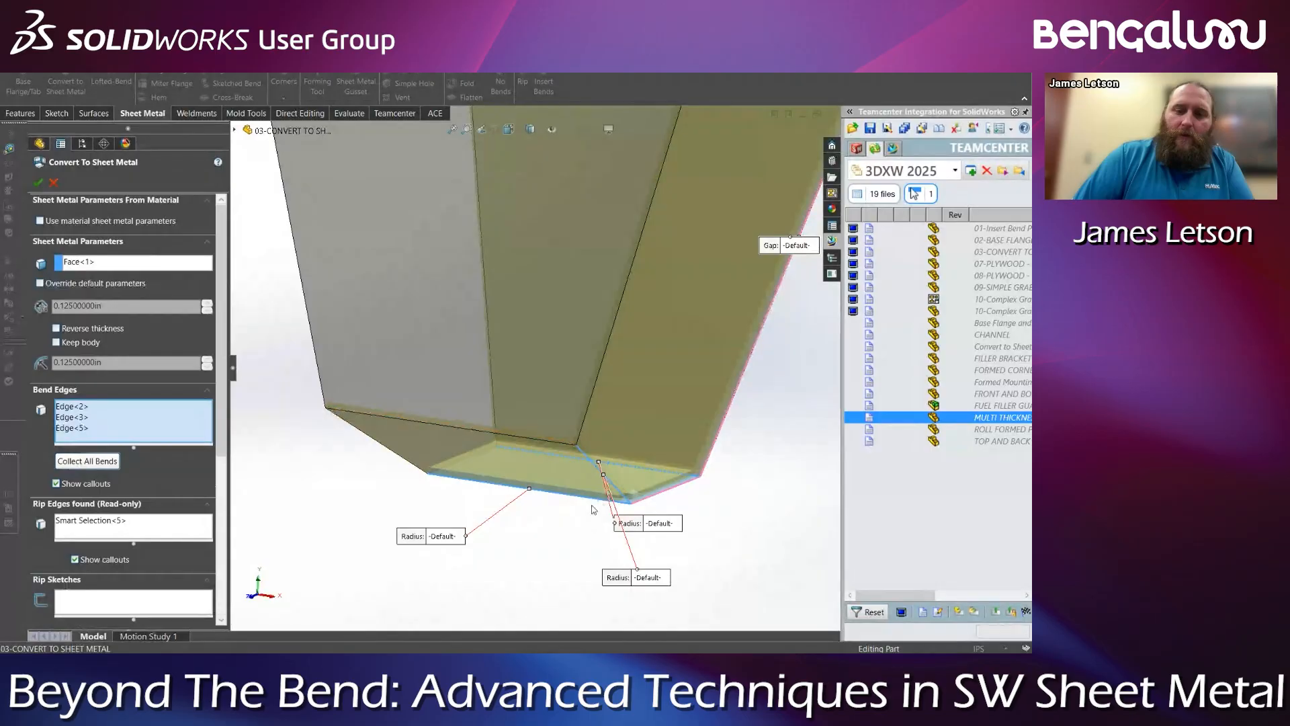
{"action": "scroll", "coordinate": [601, 487], "scroll_direction": "down", "scroll_amount": 8}
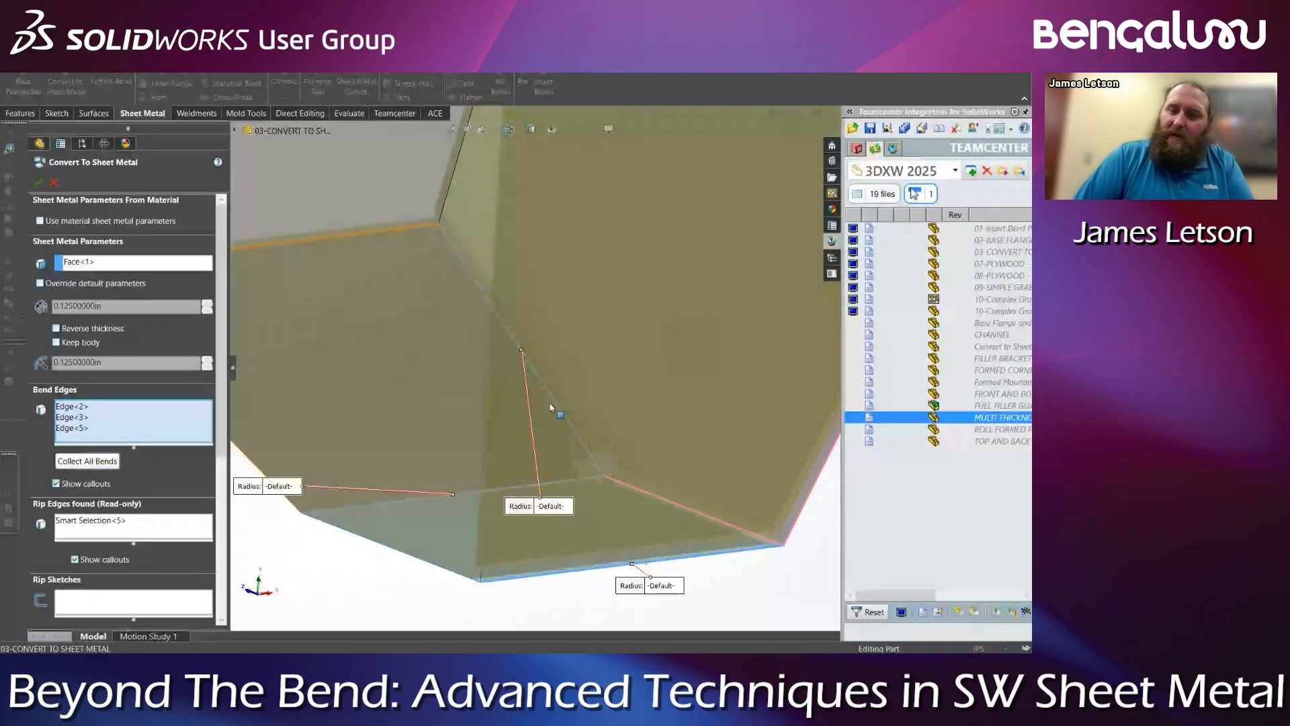
{"action": "middle_click_drag", "start_coordinate": [575, 386], "coordinate": [527, 425]}
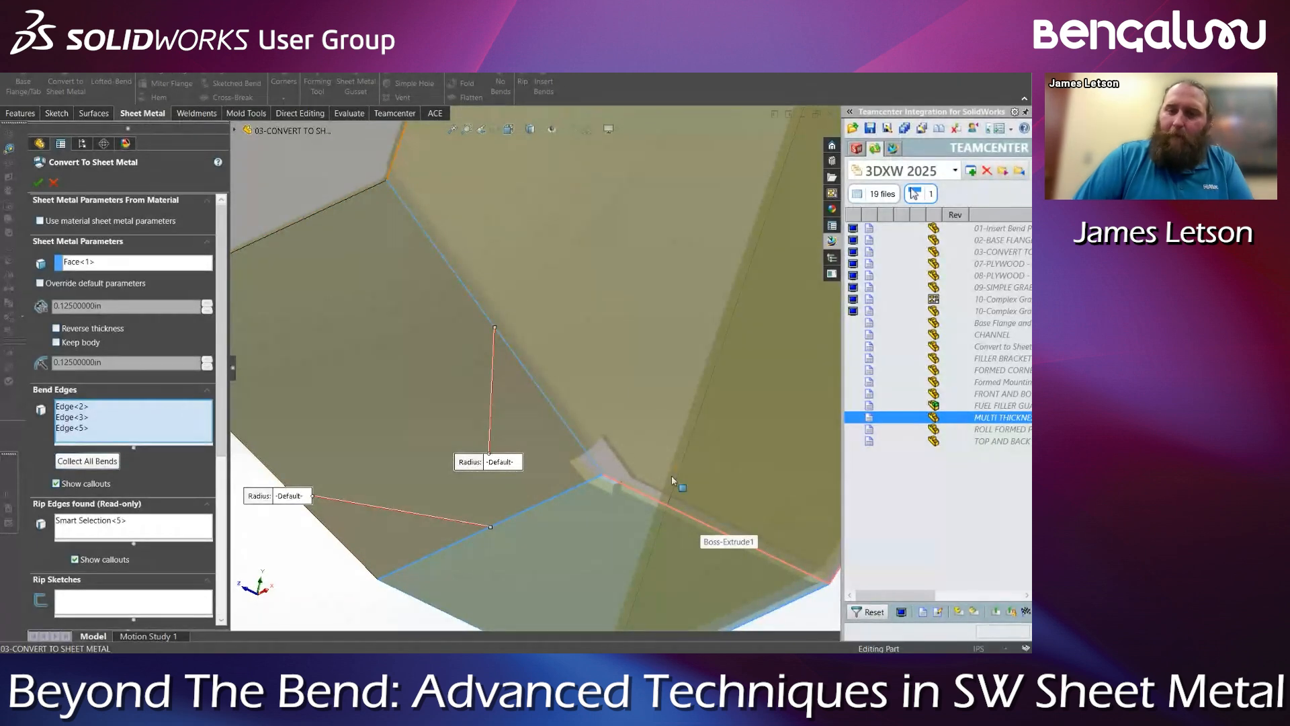
Replace the sloping corner bend with the two removed edges of the bottom face and accept the conversion
{"action": "left_click", "coordinate": [554, 409]}
{"action": "left_click", "coordinate": [658, 518]}
{"action": "middle_click_drag", "start_coordinate": [658, 517], "coordinate": [285, 565]}
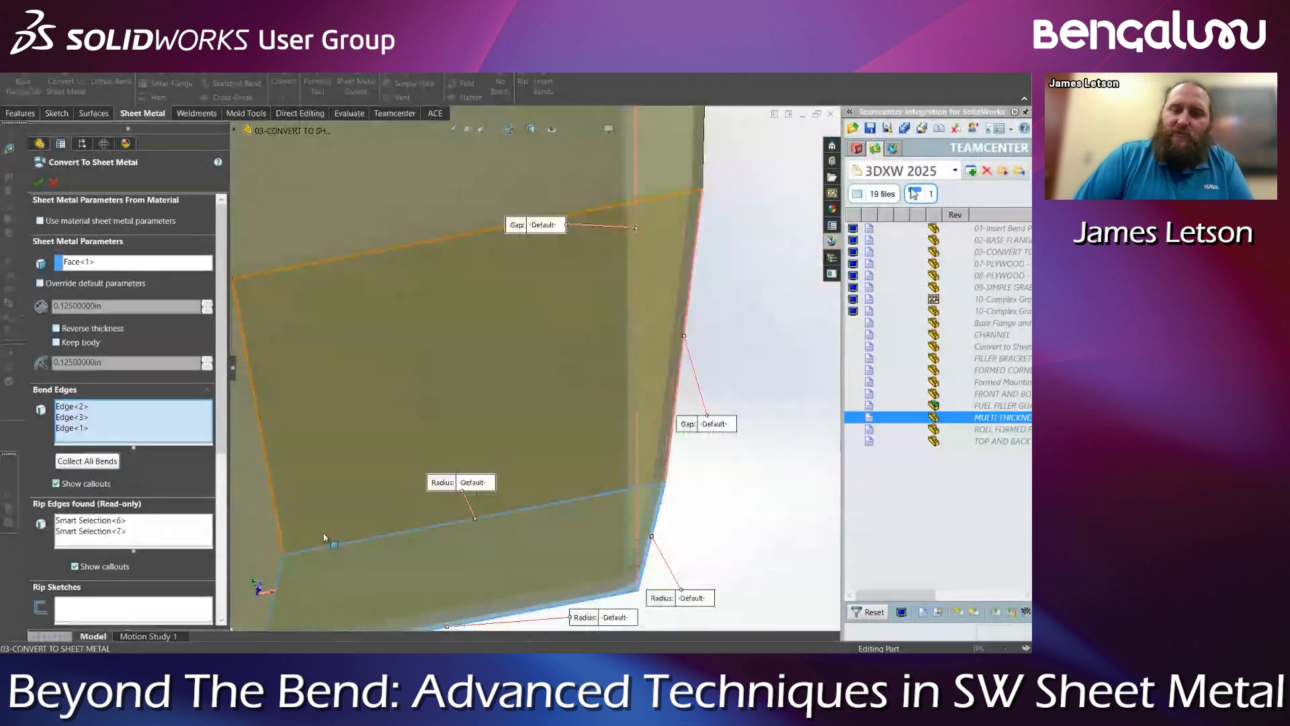
{"action": "left_click", "coordinate": [284, 567]}
{"action": "key", "text": "f"}
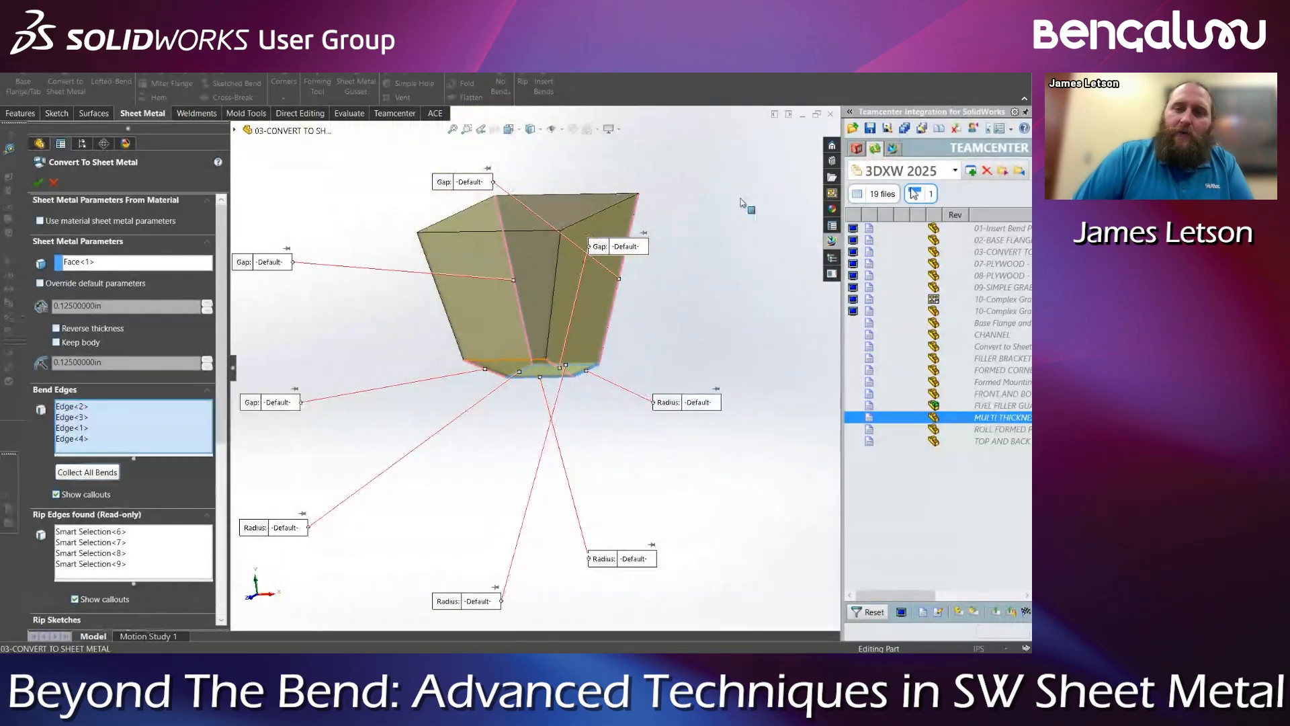
{"action": "left_click", "coordinate": [37, 182]}
{"action": "middle_click_drag", "start_coordinate": [478, 395], "coordinate": [544, 437]}
Edit the sheet metal conversion to add the edge between the angled face and the wall above it as a bend
{"action": "right_click", "coordinate": [86, 368]}
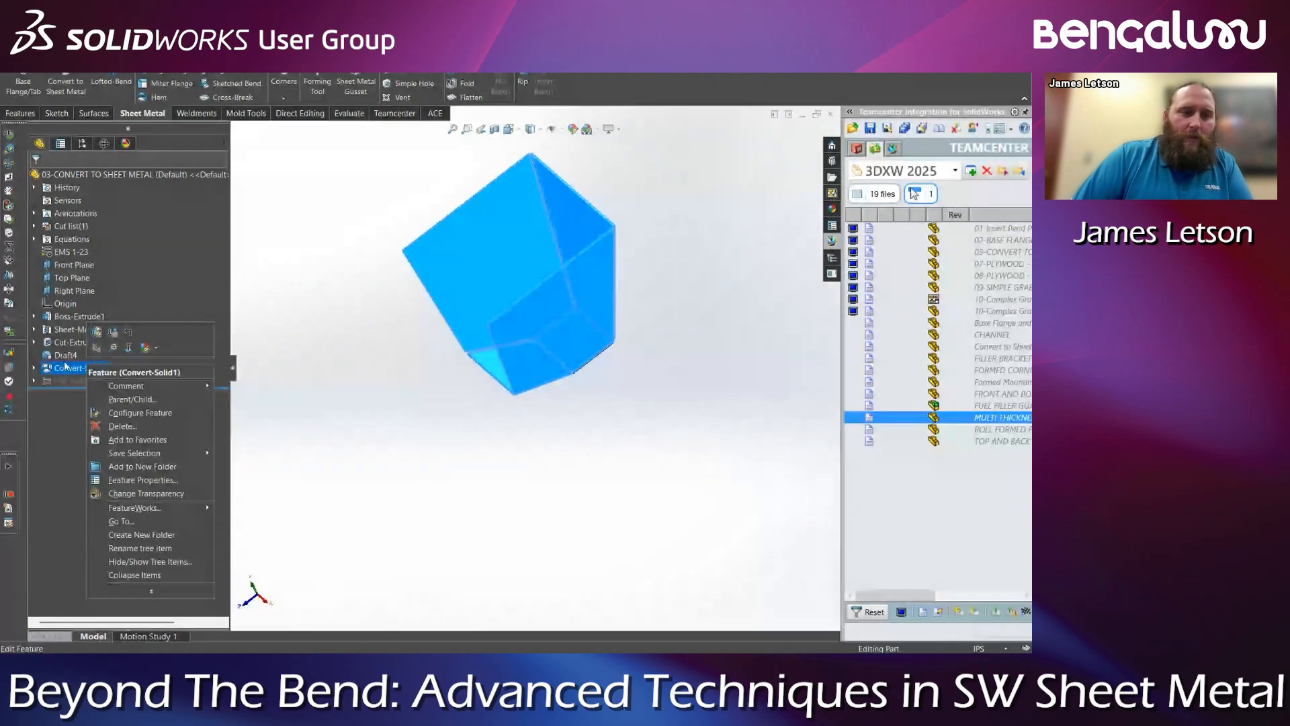
{"action": "left_click", "coordinate": [103, 334]}
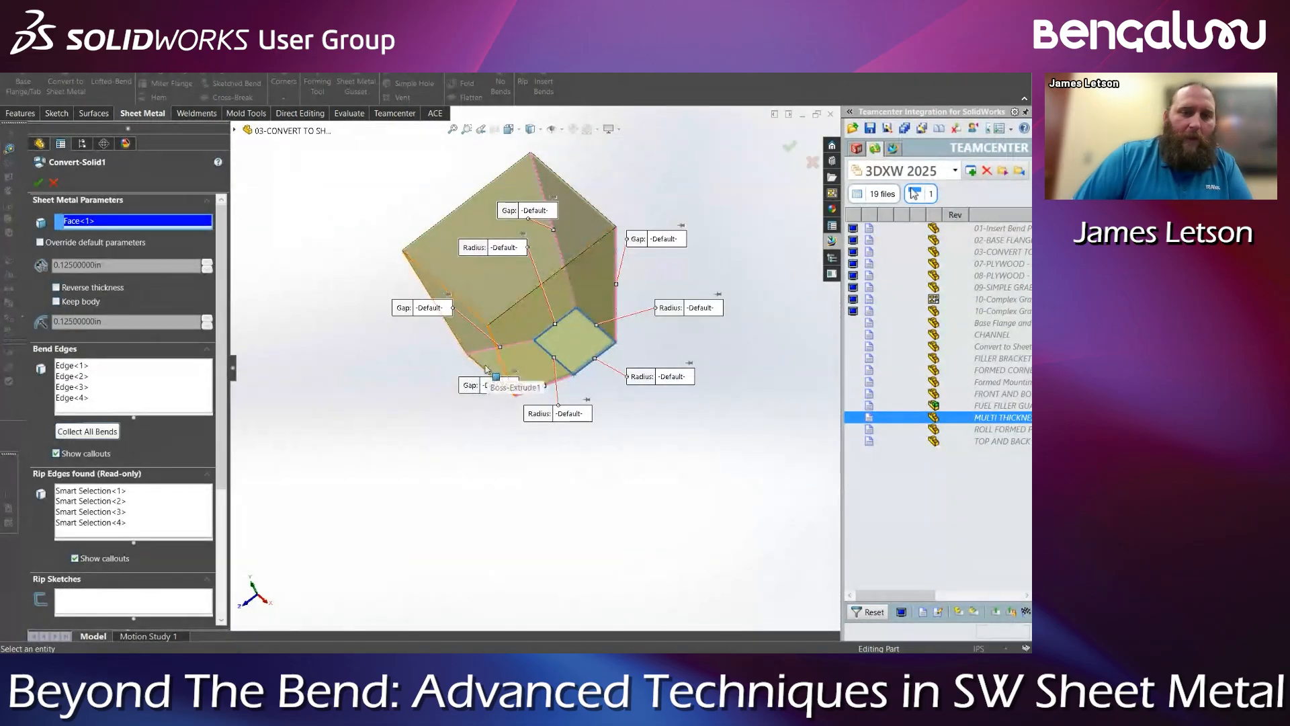
{"action": "middle_click_drag", "start_coordinate": [482, 372], "coordinate": [461, 286]}
{"action": "scroll", "coordinate": [460, 286], "scroll_direction": "down", "scroll_amount": 3}
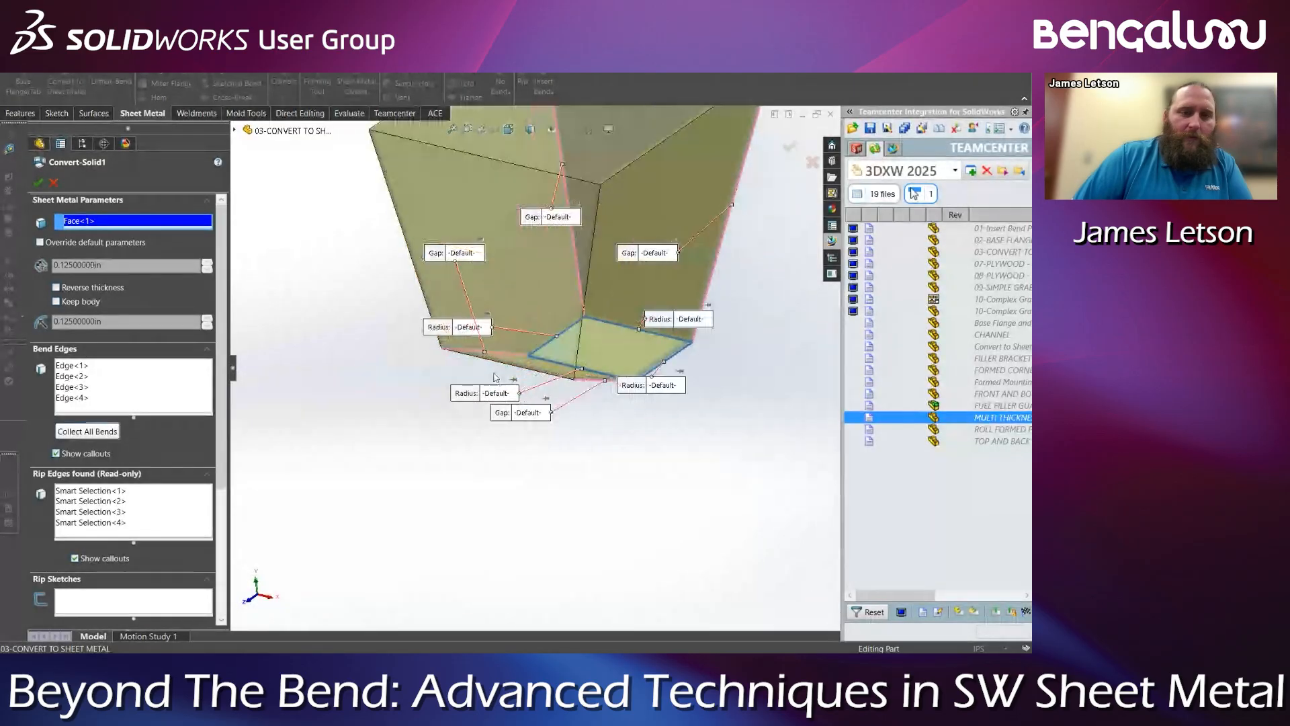
{"action": "left_click", "coordinate": [122, 375]}
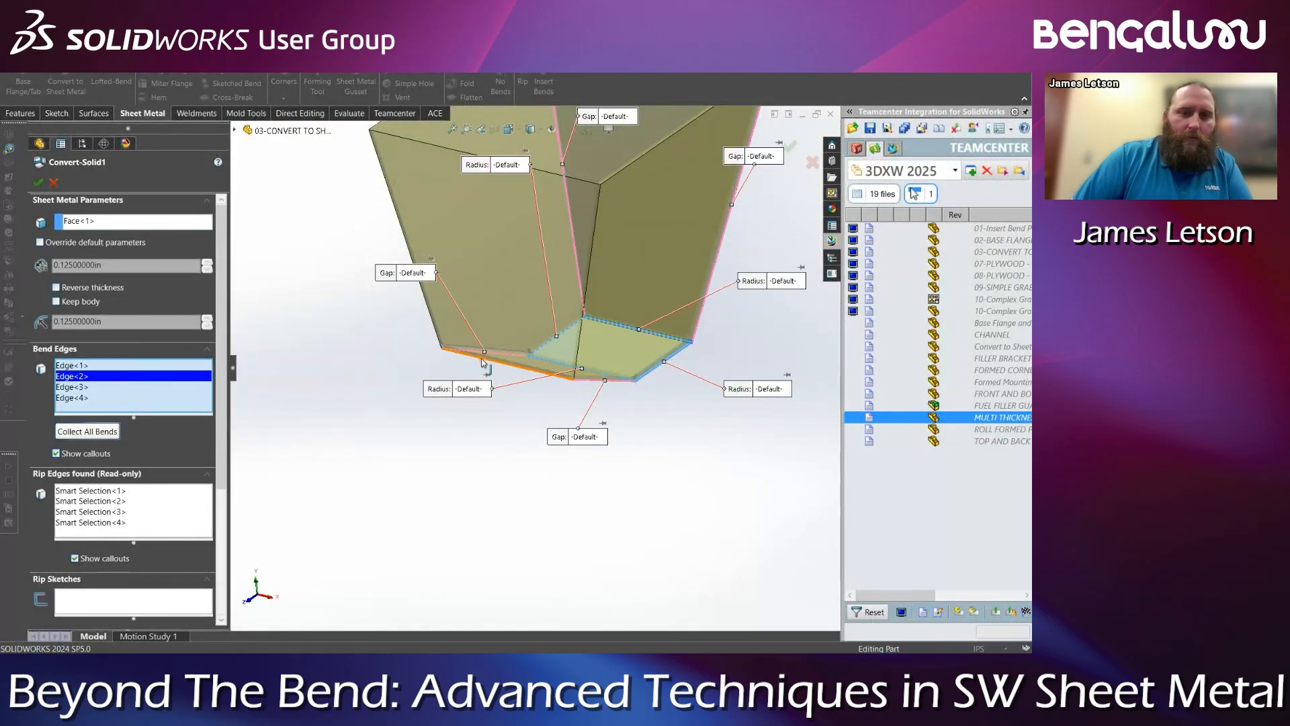
{"action": "left_click", "coordinate": [481, 359]}
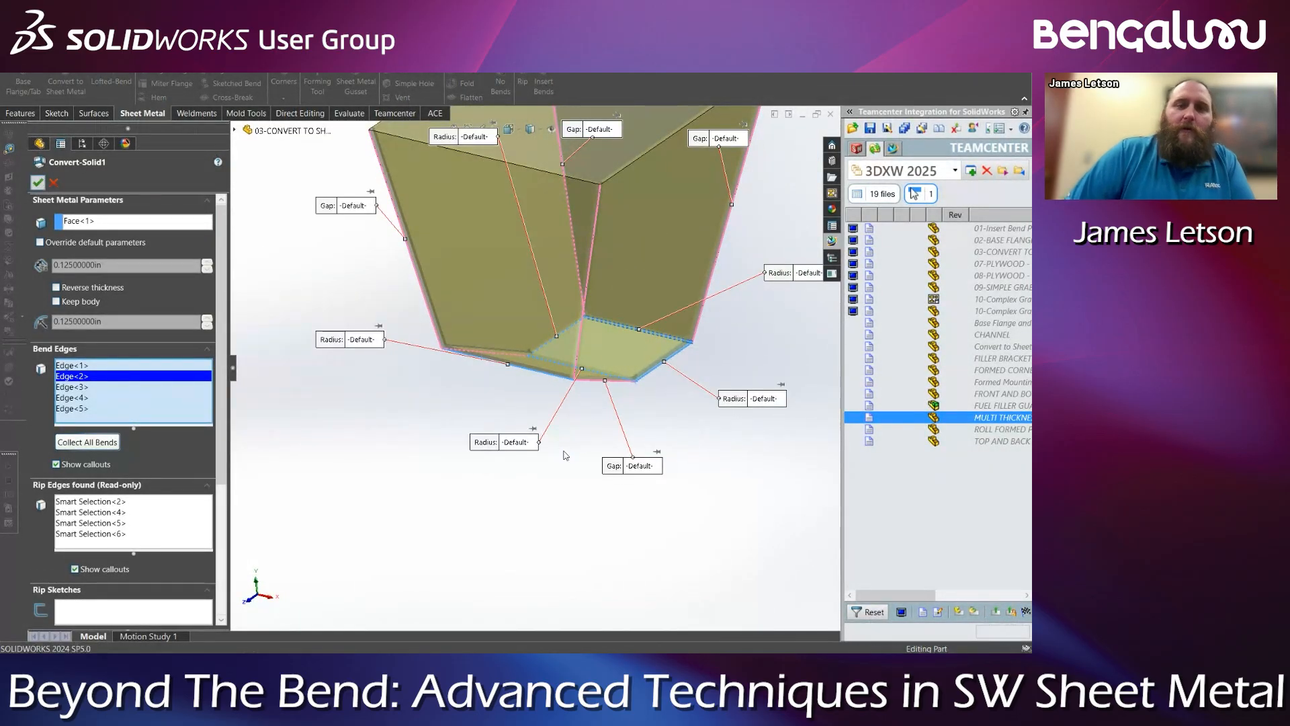
{"action": "left_click", "coordinate": [39, 183]}
Add an outward edge flange along the top edge of one side wall
{"action": "middle_click_drag", "start_coordinate": [538, 425], "coordinate": [631, 330]}
{"action": "middle_click_drag", "start_coordinate": [481, 299], "coordinate": [505, 293]}
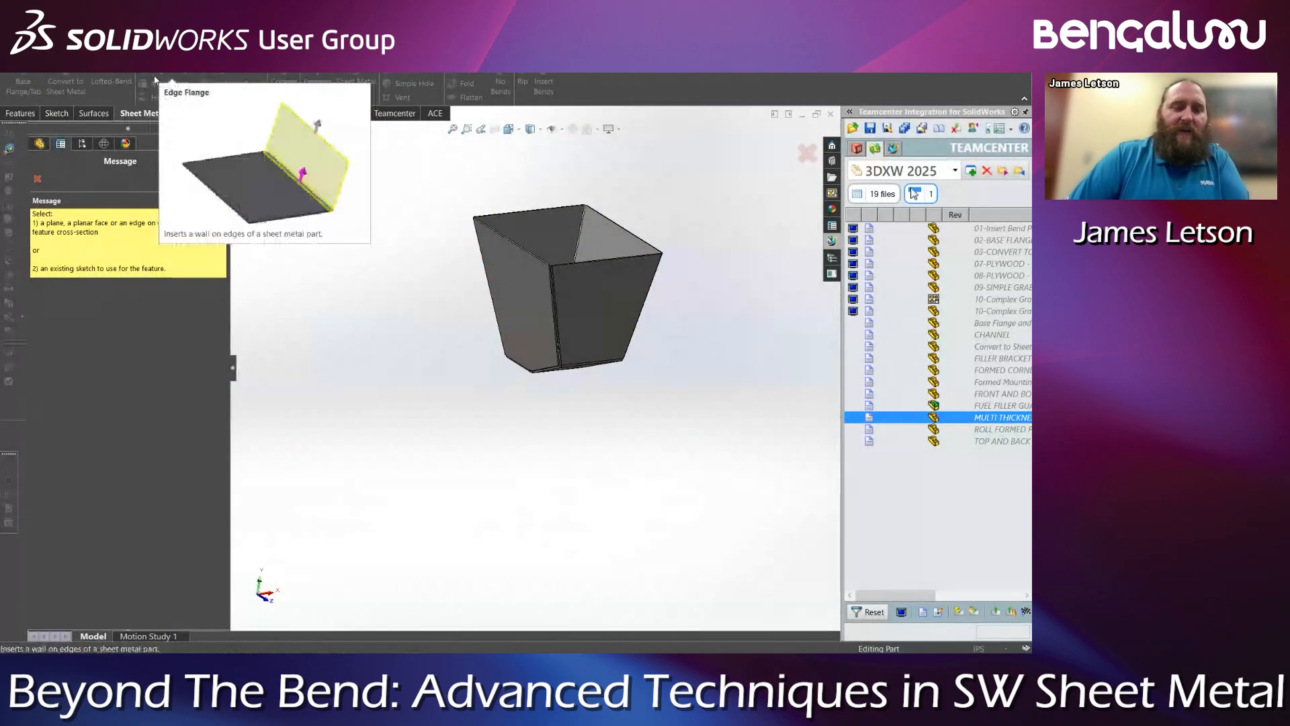
{"action": "key", "text": "Escape"}
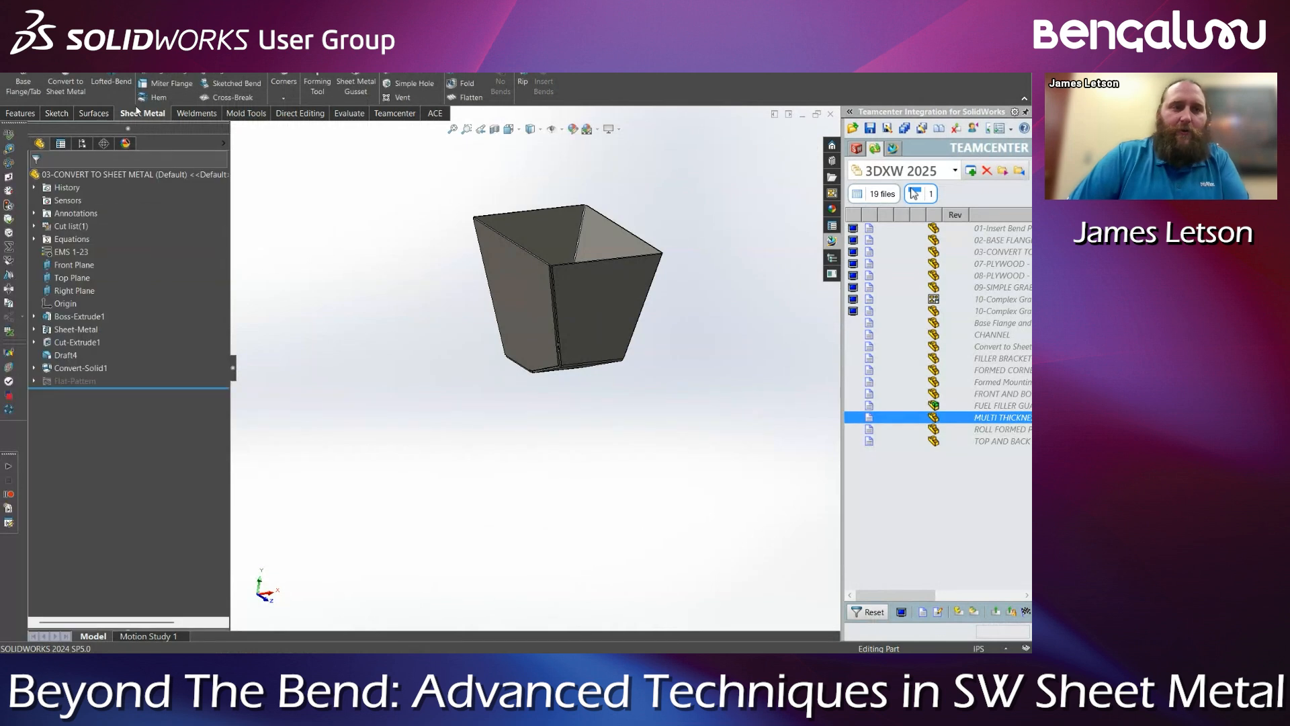
{"action": "left_click", "coordinate": [480, 222]}
{"action": "left_click", "coordinate": [55, 178]}
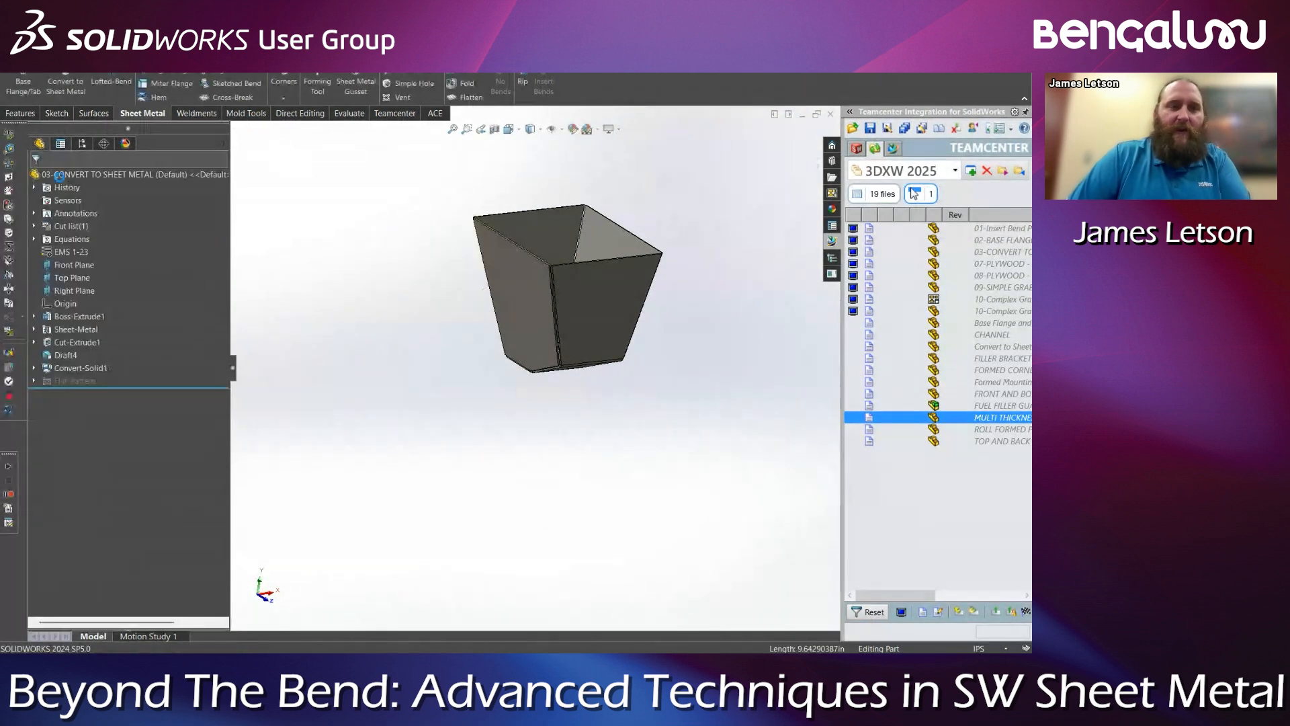
{"action": "left_click", "coordinate": [173, 72]}
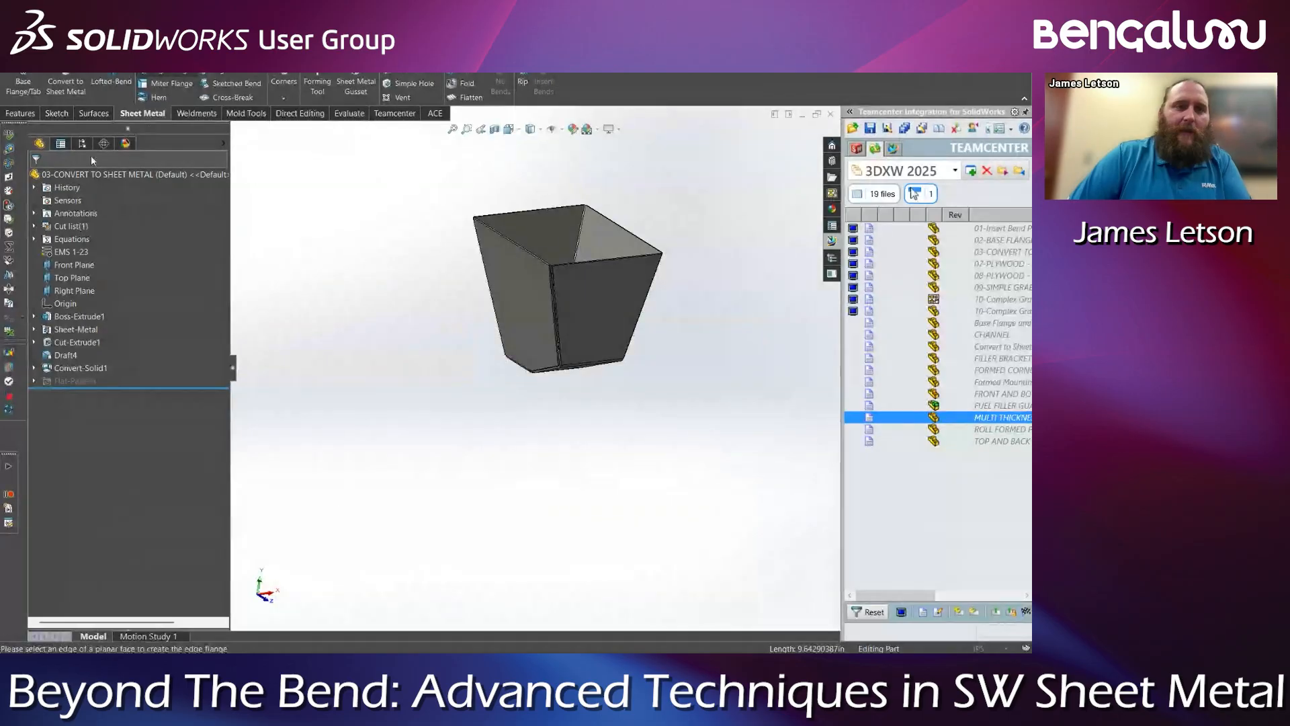
{"action": "left_click", "coordinate": [508, 244]}
{"action": "left_click", "coordinate": [463, 260]}
{"action": "right_click", "coordinate": [460, 258]}
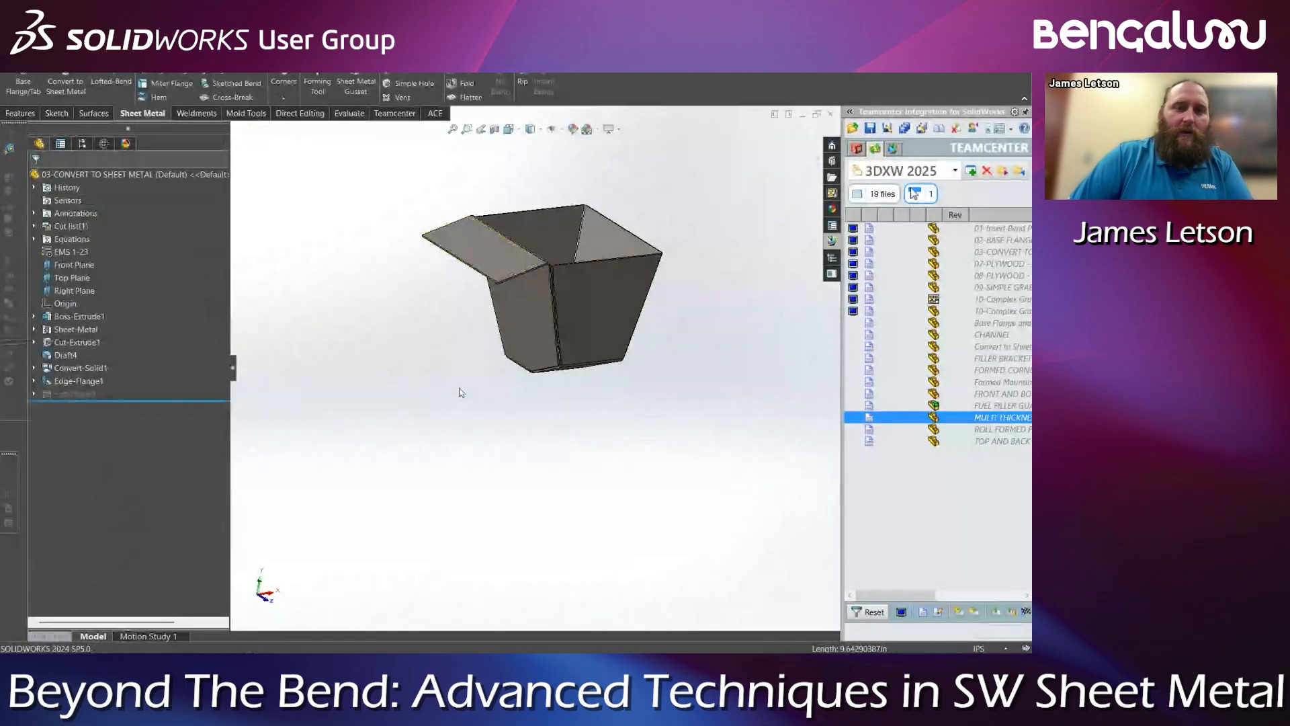
Look at the angled face from below and delete the edge flange with its dependent sketch and bend
{"action": "middle_click_drag", "start_coordinate": [529, 369], "coordinate": [548, 301]}
{"action": "left_click", "coordinate": [570, 349]}
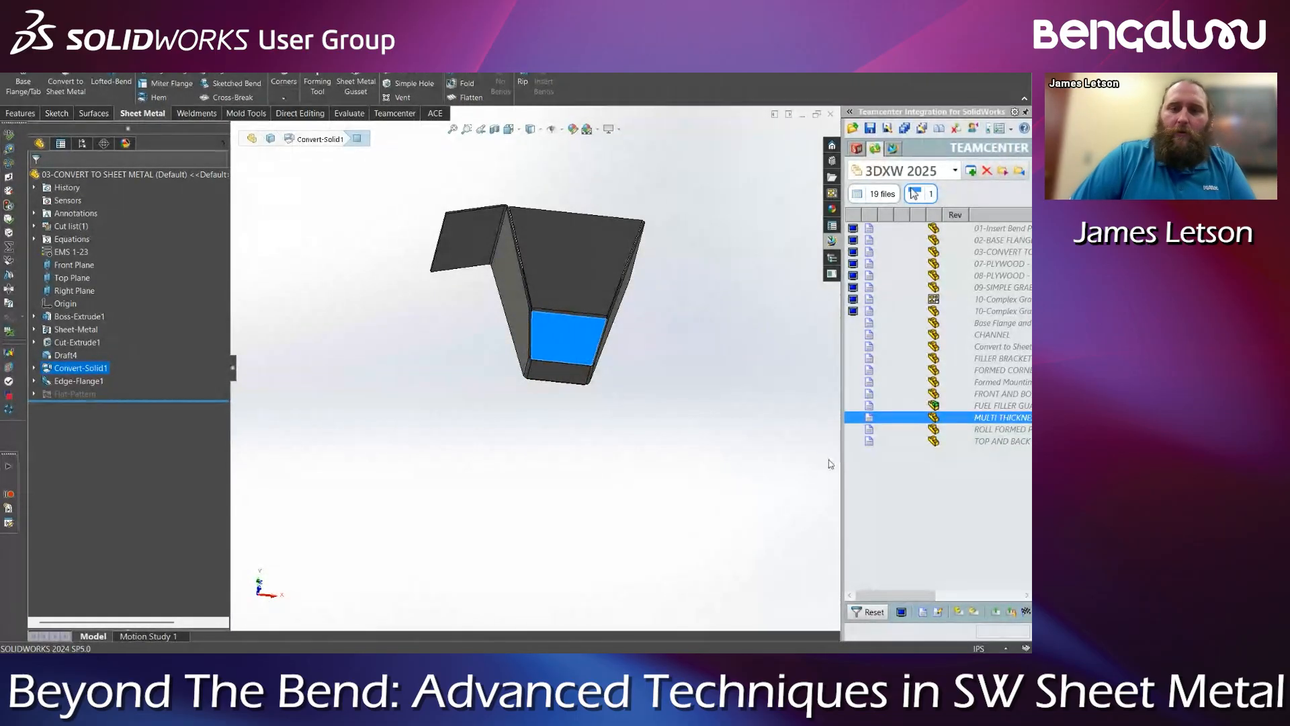
{"action": "middle_click_drag", "start_coordinate": [576, 382], "coordinate": [596, 446]}
{"action": "left_click", "coordinate": [292, 348]}
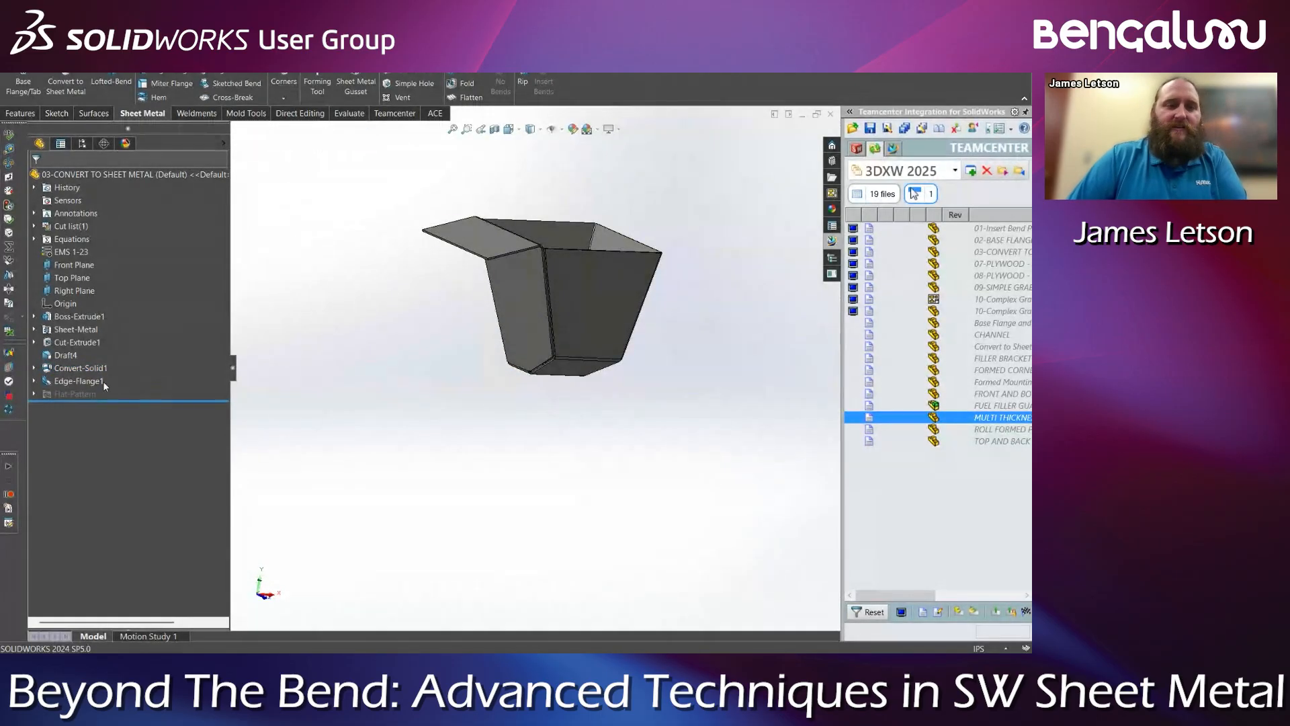
{"action": "left_click", "coordinate": [87, 383]}
{"action": "key", "text": "Delete"}
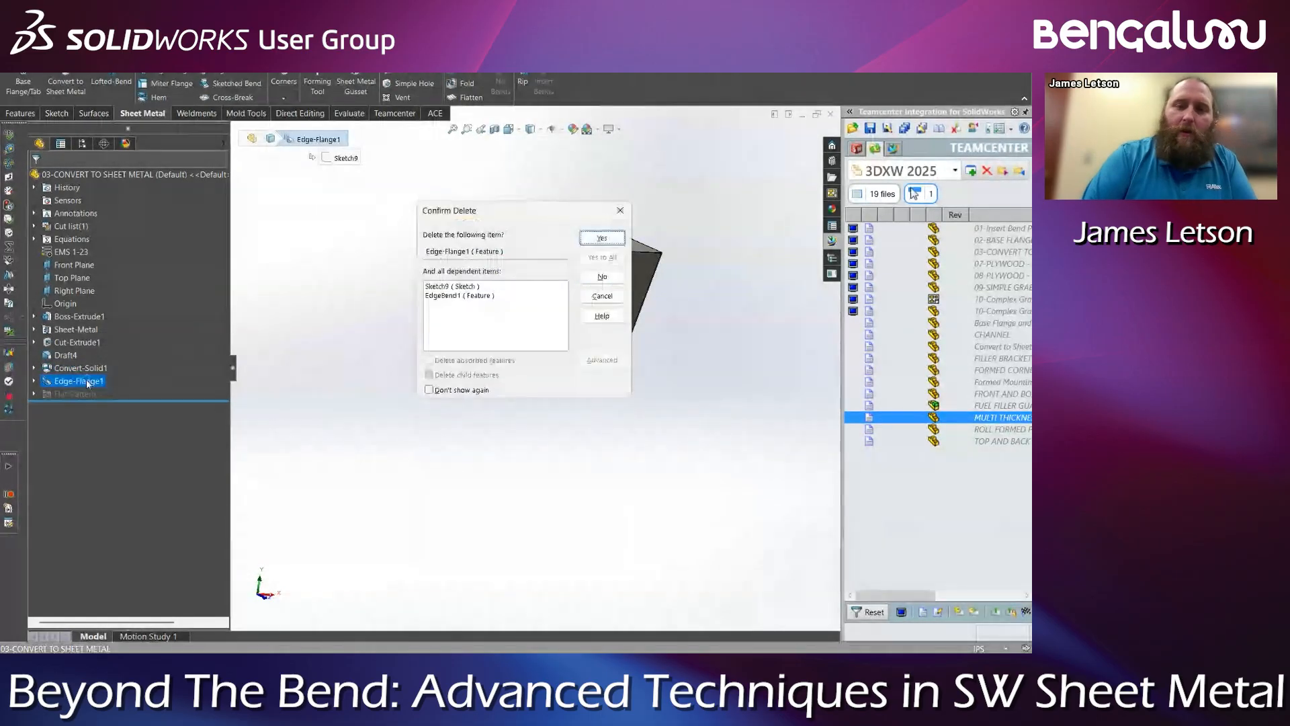
{"action": "key", "text": "Return"}
Check the angle between the upper wall and the angled face below it on the converted body
{"action": "middle_click_drag", "start_coordinate": [622, 313], "coordinate": [547, 303]}
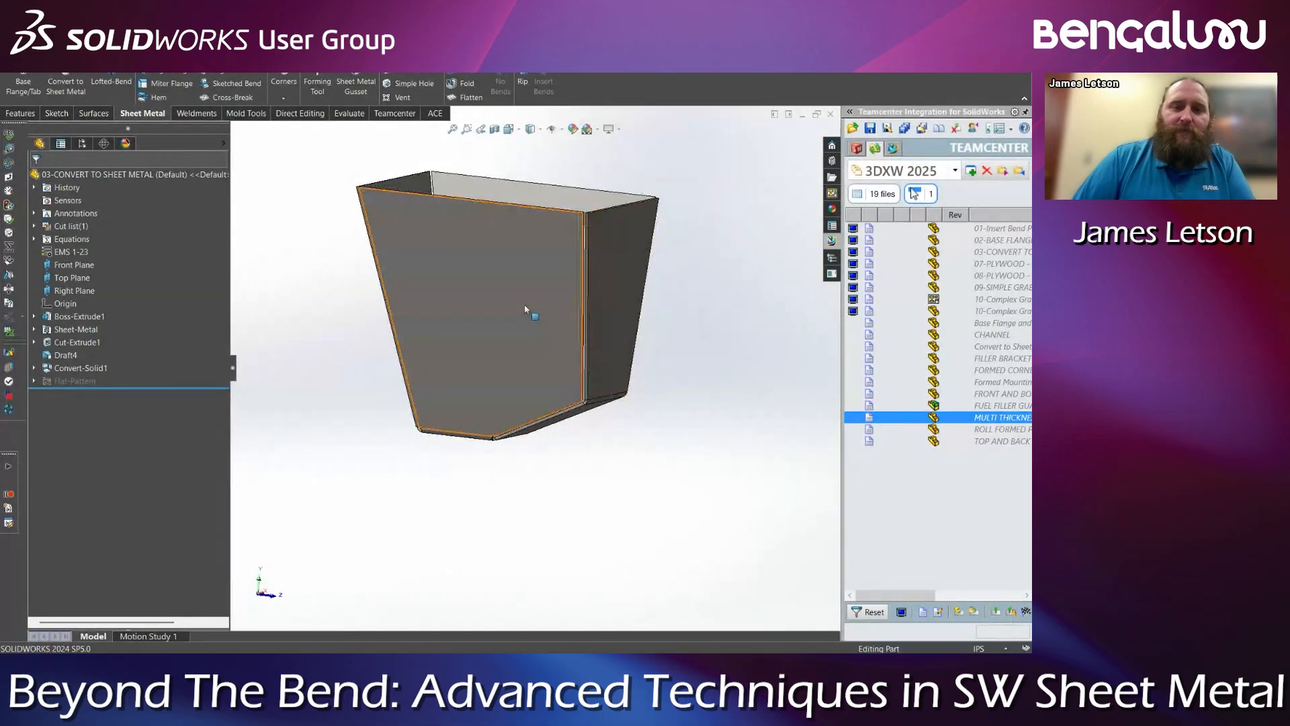
{"action": "left_click", "coordinate": [489, 348]}
{"action": "middle_click_drag", "start_coordinate": [490, 348], "coordinate": [477, 396]}
{"action": "left_click", "coordinate": [477, 400]}
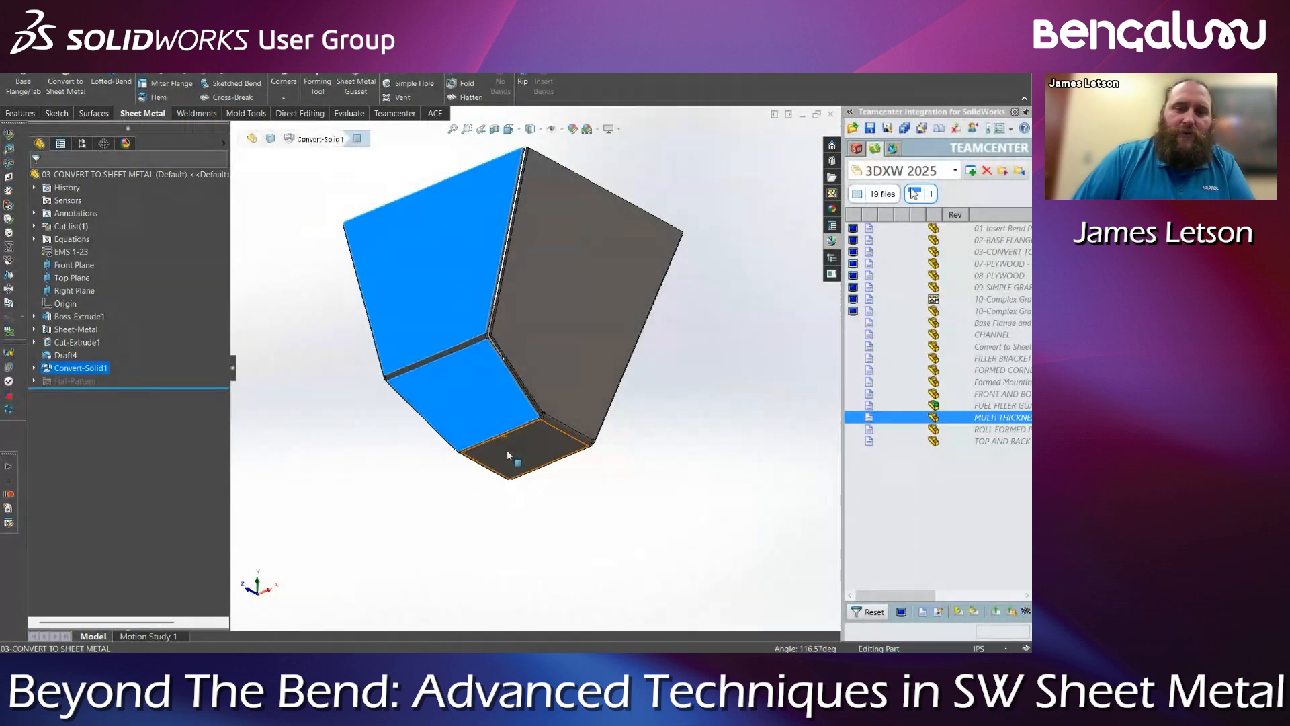
Look closely at the corner between the angled and bottom faces and remove the existing sheet metal conversion from the part
{"action": "scroll", "coordinate": [535, 400], "scroll_direction": "down", "scroll_amount": 6}
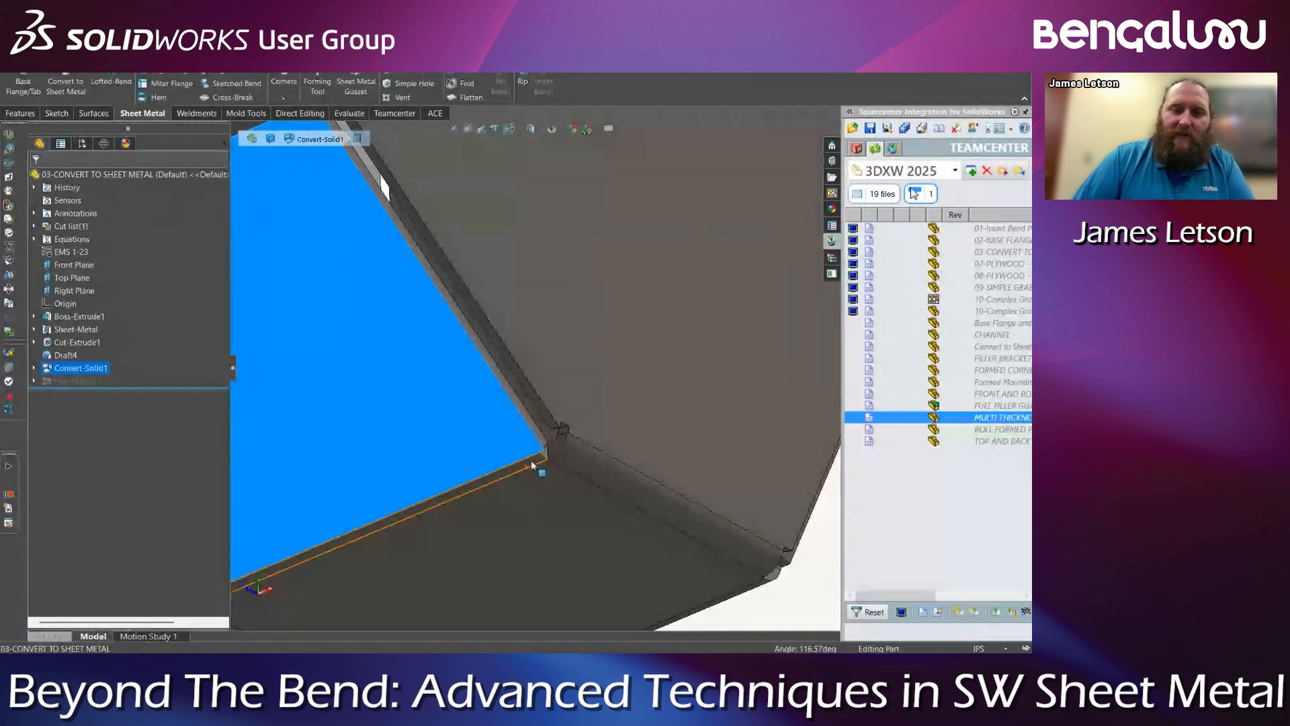
{"action": "left_click", "coordinate": [531, 465]}
{"action": "key", "text": "Escape"}
{"action": "scroll", "coordinate": [436, 346], "scroll_direction": "up", "scroll_amount": 8}
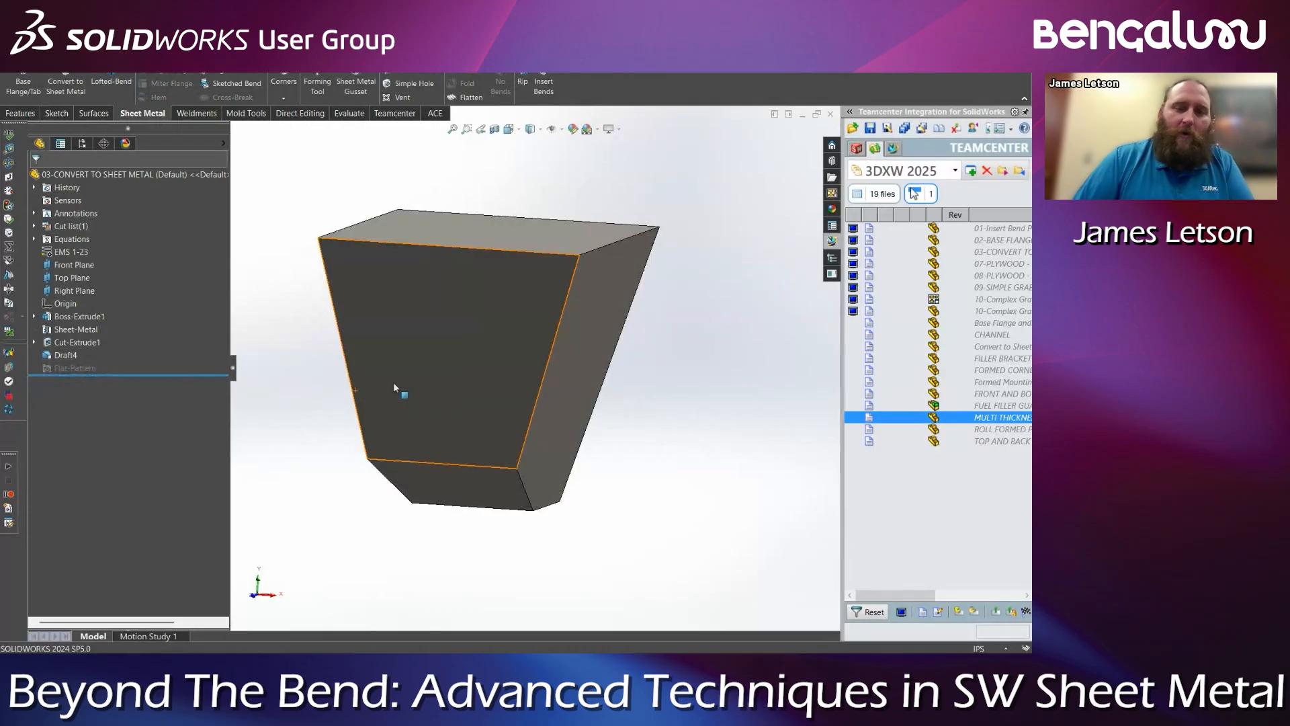
Start a sheet metal conversion with the bottom face as fixed and three of its surrounding edges as bends
{"action": "left_click", "coordinate": [65, 86]}
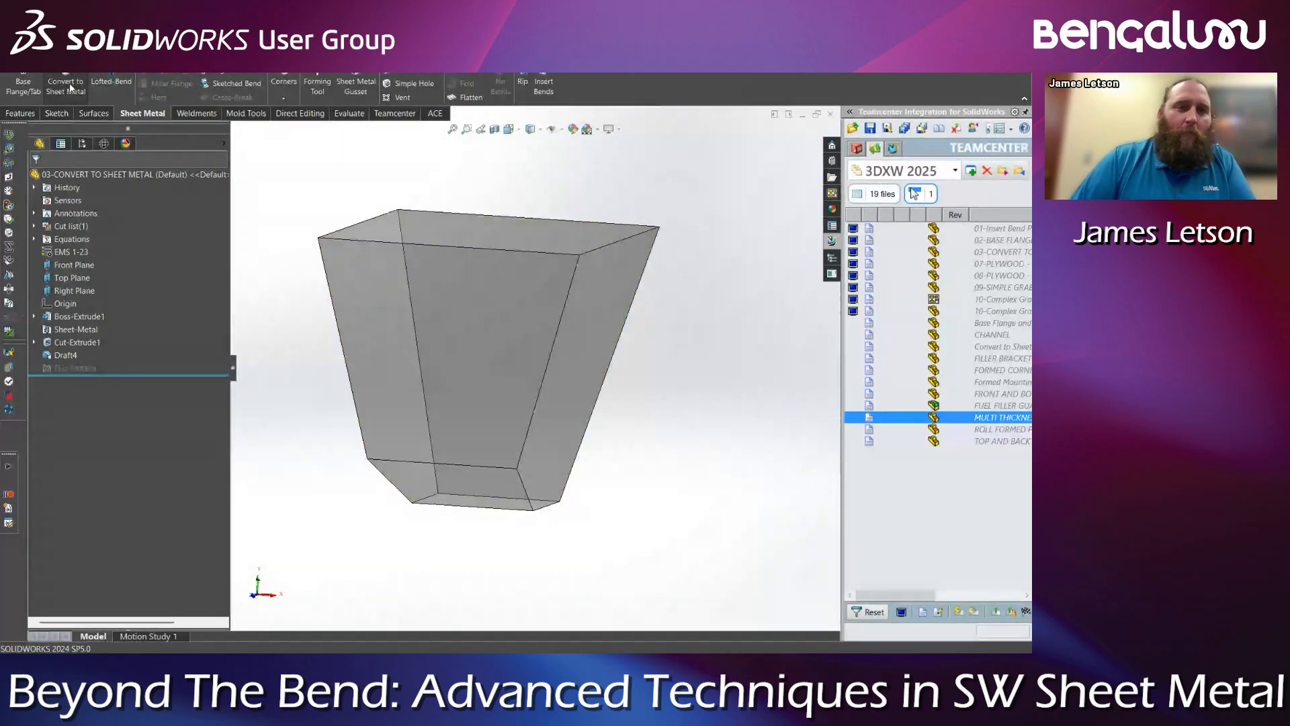
{"action": "middle_click_drag", "start_coordinate": [512, 383], "coordinate": [518, 524]}
{"action": "left_click", "coordinate": [518, 511]}
{"action": "middle_click_drag", "start_coordinate": [389, 371], "coordinate": [405, 460]}
{"action": "left_click", "coordinate": [542, 505]}
{"action": "mouse_move", "coordinate": [541, 505]}
{"action": "middle_mouse_down"}
{"action": "mouse_move", "coordinate": [602, 482]}
{"action": "mouse_move", "coordinate": [519, 495]}
{"action": "middle_mouse_up"}
{"action": "left_click", "coordinate": [600, 471]}
{"action": "left_click", "coordinate": [508, 494]}
{"action": "middle_click_drag", "start_coordinate": [508, 494], "coordinate": [376, 490]}
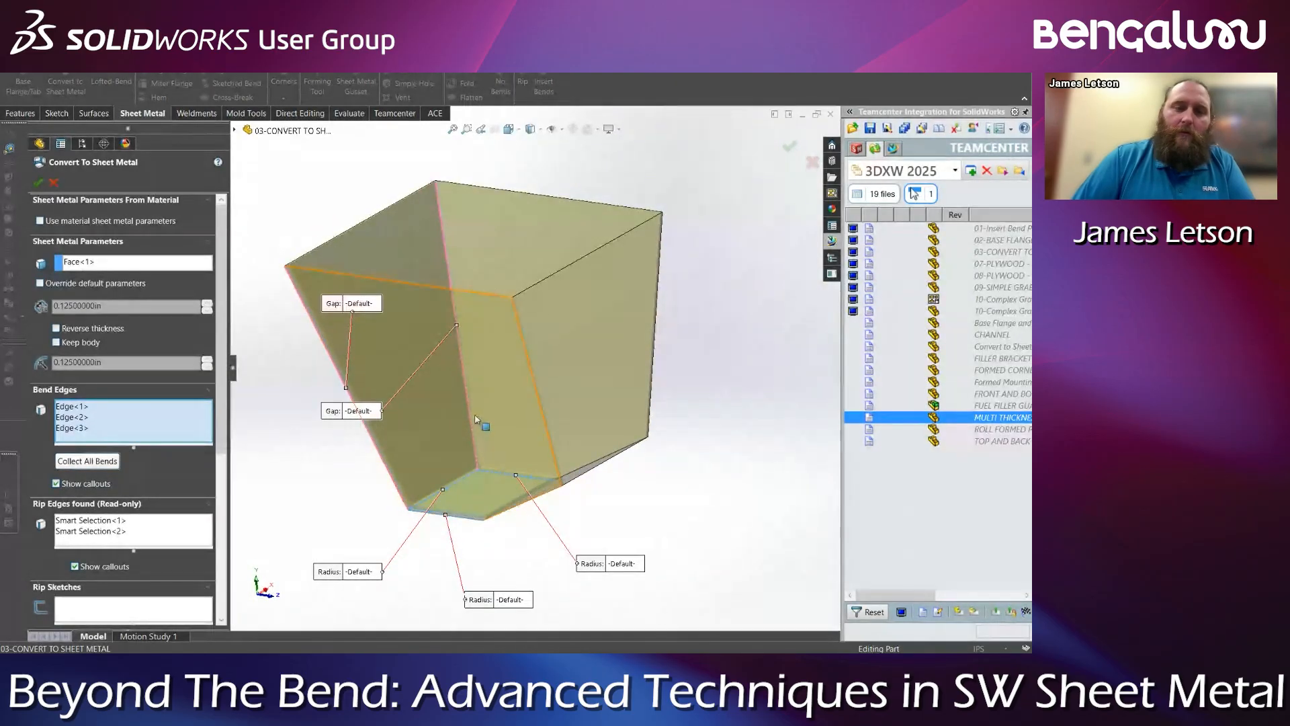
Keep the original body, reverse the thickness direction and complete the sheet metal conversion
{"action": "left_click", "coordinate": [57, 344]}
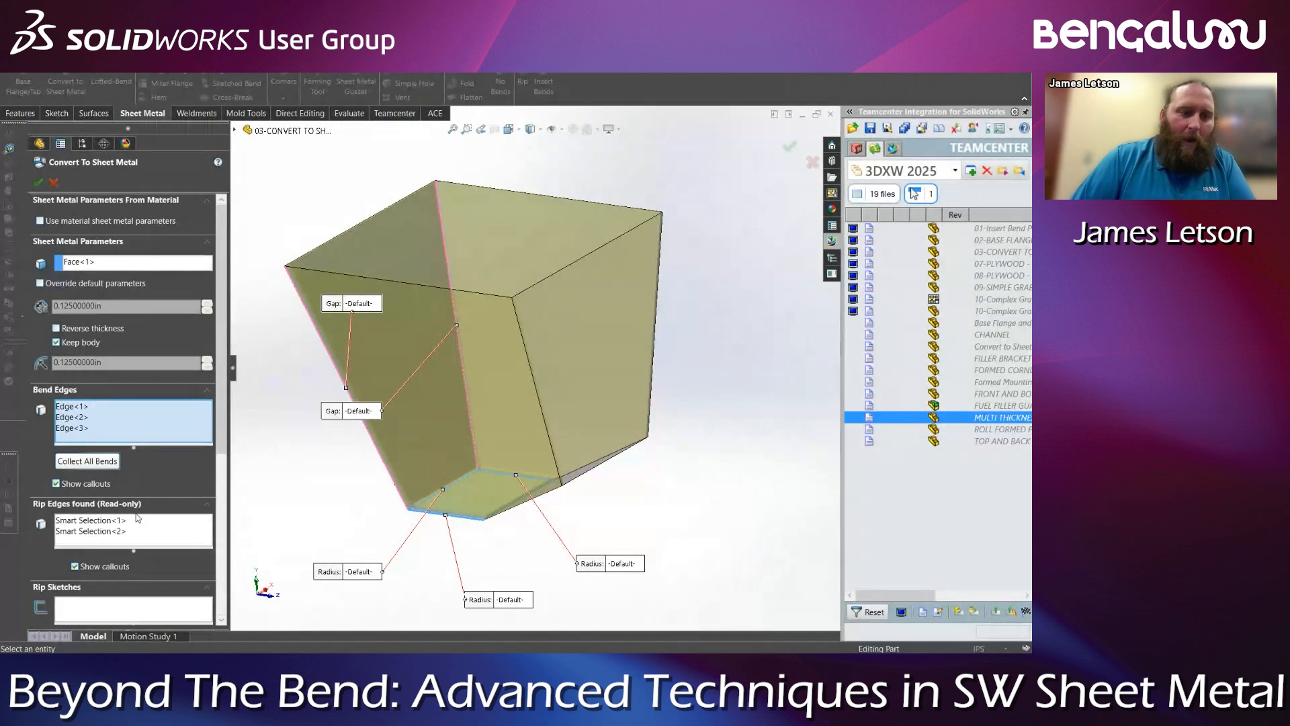
{"action": "scroll", "coordinate": [118, 326], "scroll_direction": "down", "scroll_amount": 2}
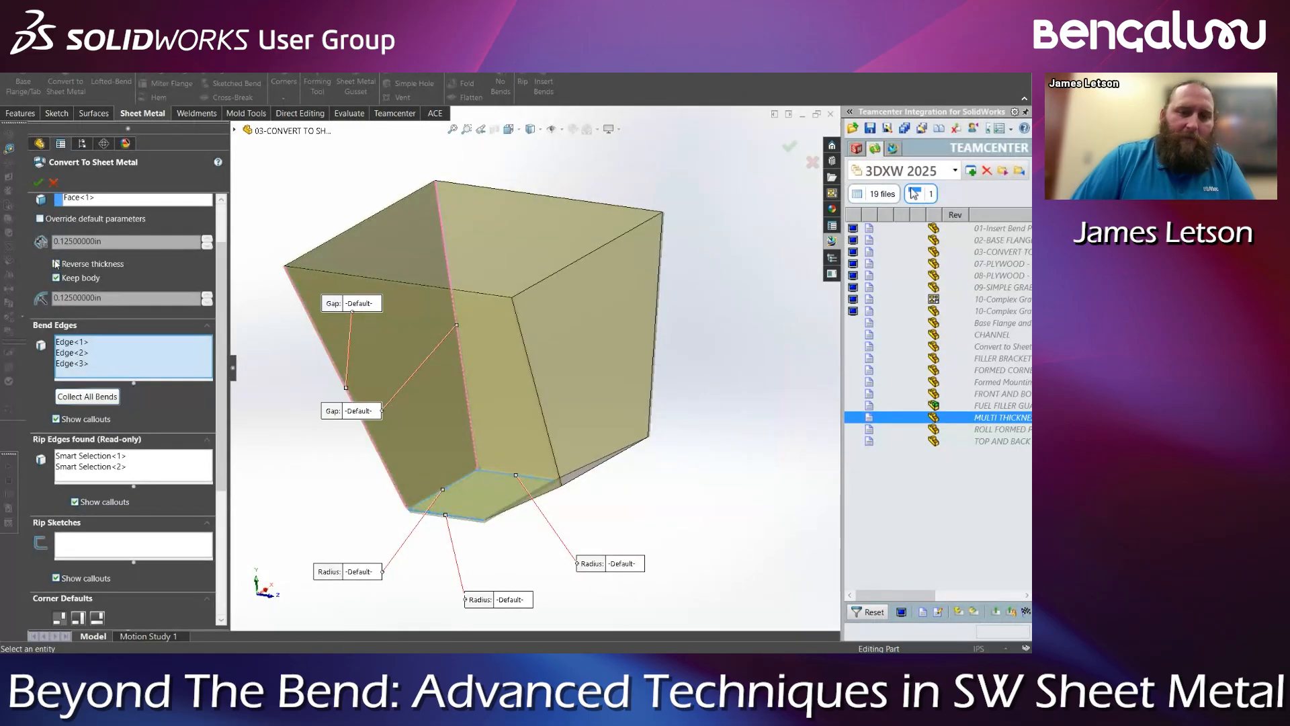
{"action": "left_click", "coordinate": [38, 182]}
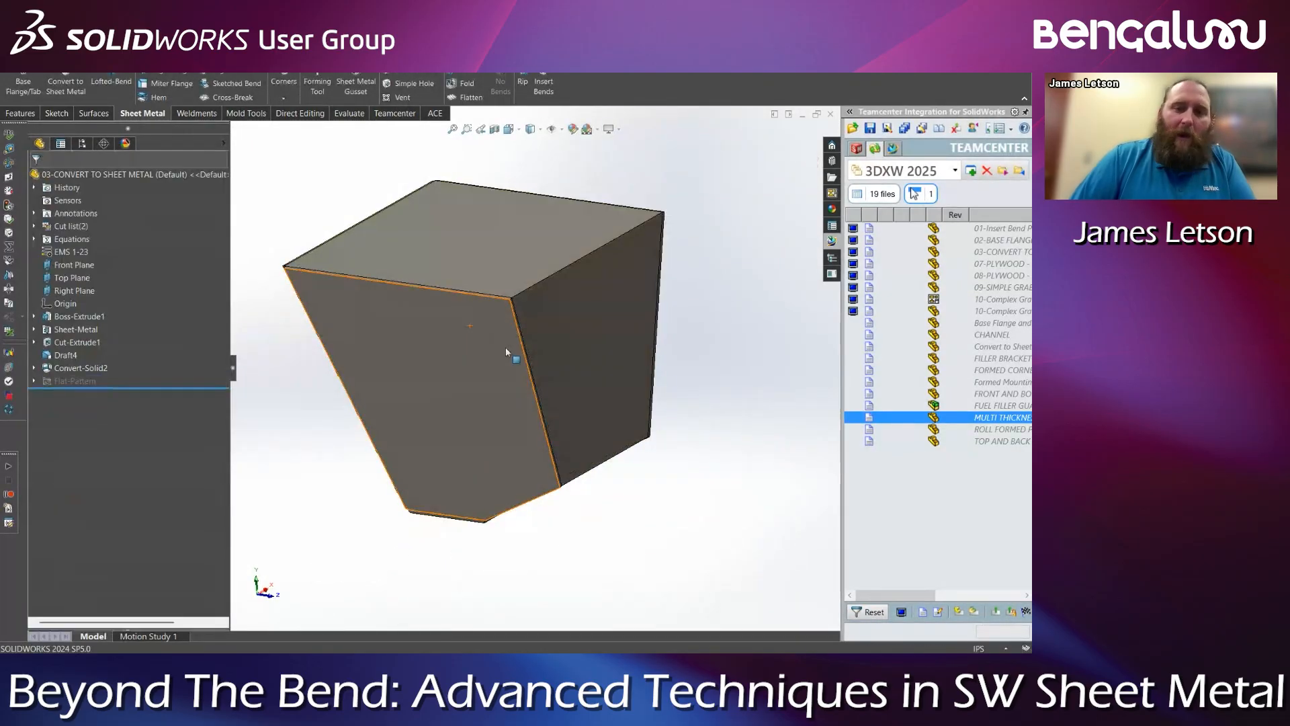
Try to remove the appearance assigned to the whole part
{"action": "left_click", "coordinate": [587, 316]}
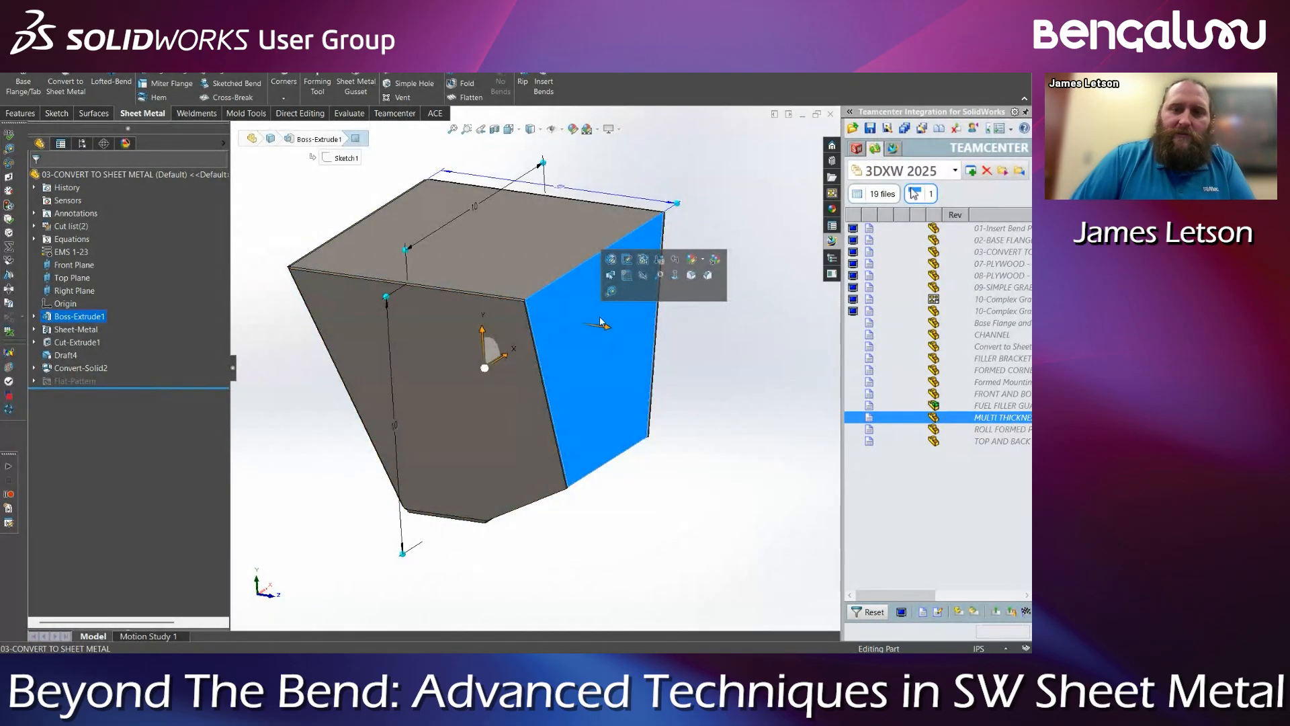
{"action": "left_click", "coordinate": [703, 260]}
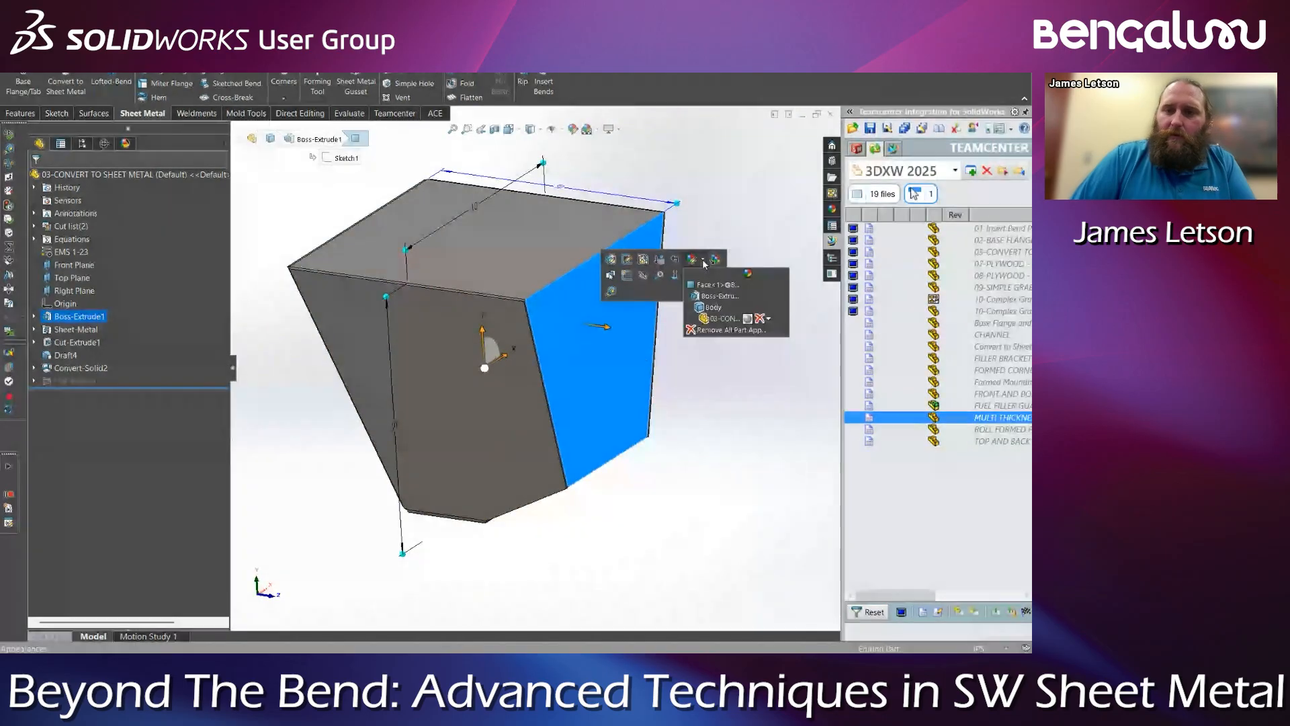
{"action": "left_click", "coordinate": [698, 261]}
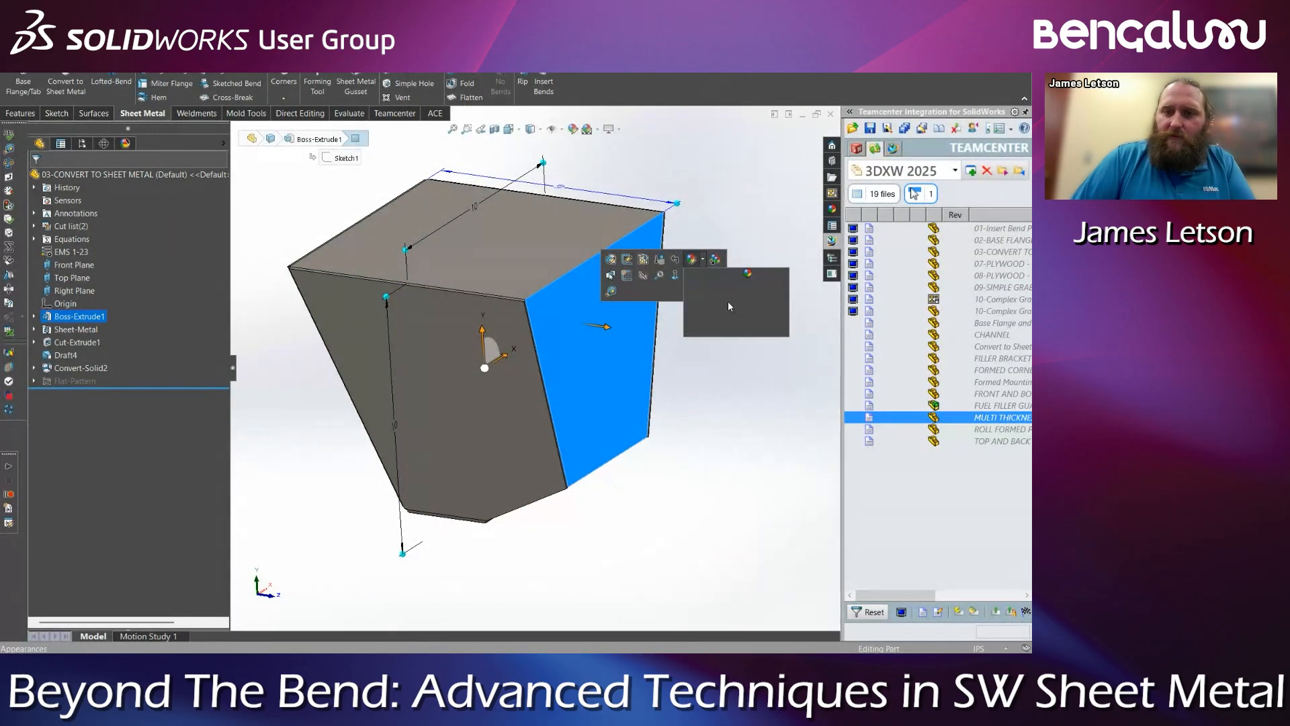
{"action": "left_click", "coordinate": [759, 319]}
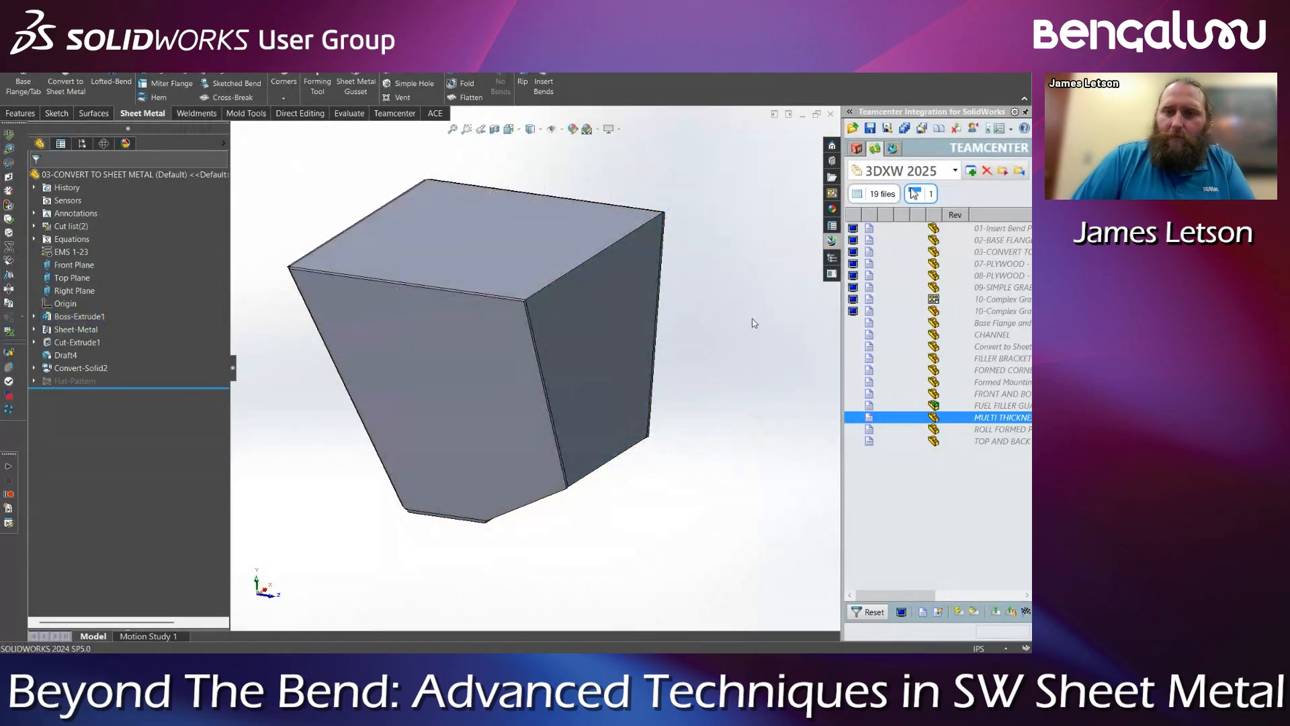
{"action": "left_click", "coordinate": [433, 384]}
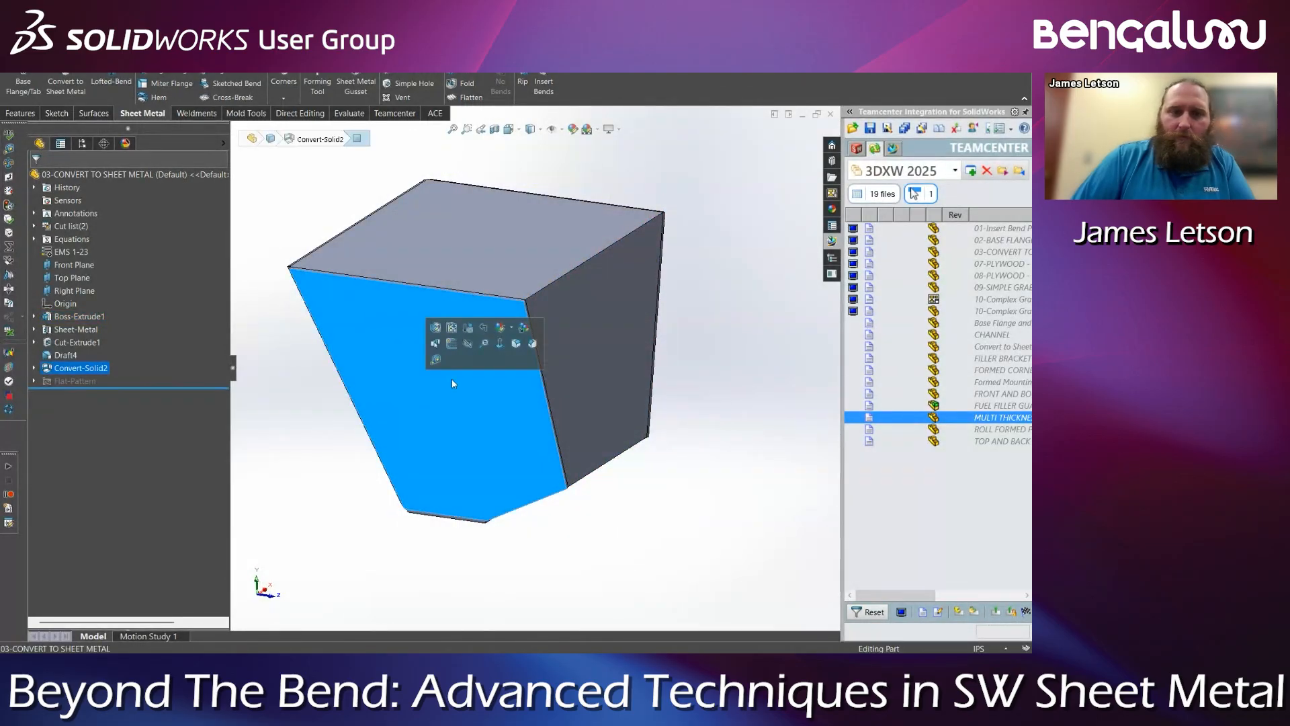
{"action": "left_click", "coordinate": [514, 329]}
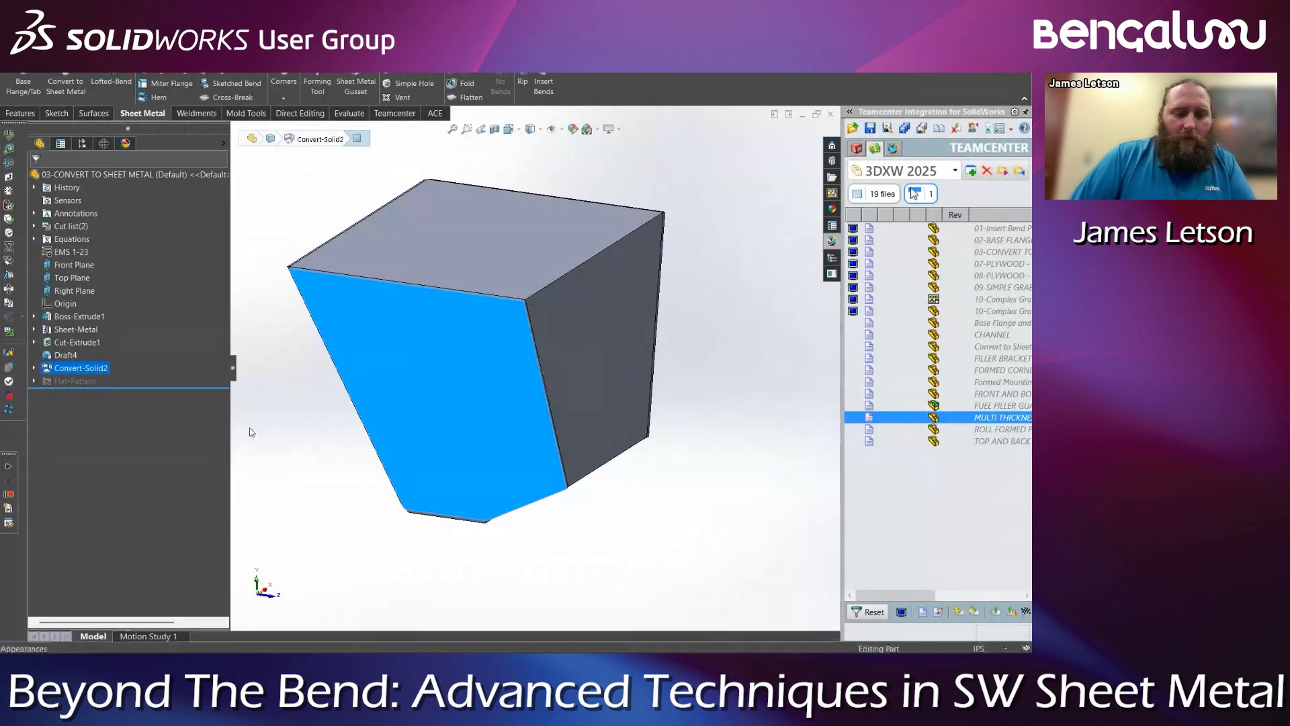
{"action": "key", "text": "Escape"}
Apply the candy apple red car paint appearance to the retained solid body
{"action": "left_click", "coordinate": [475, 240]}
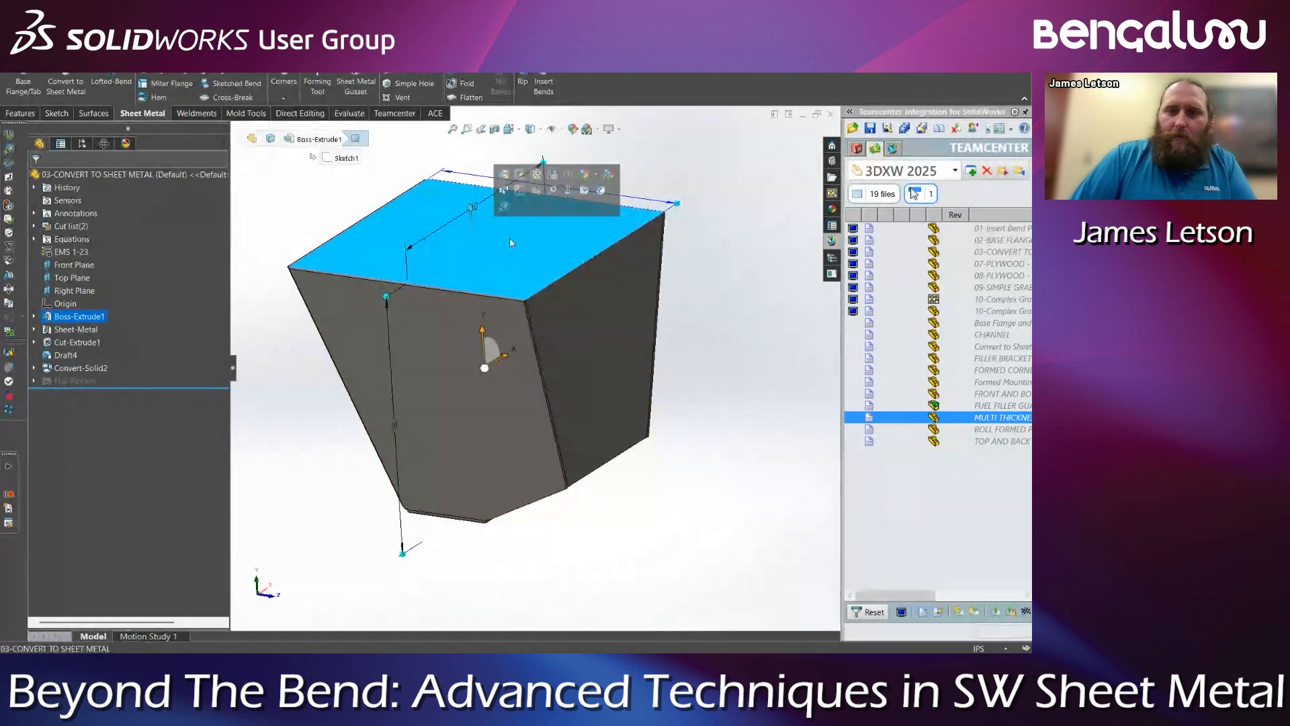
{"action": "left_click", "coordinate": [832, 209]}
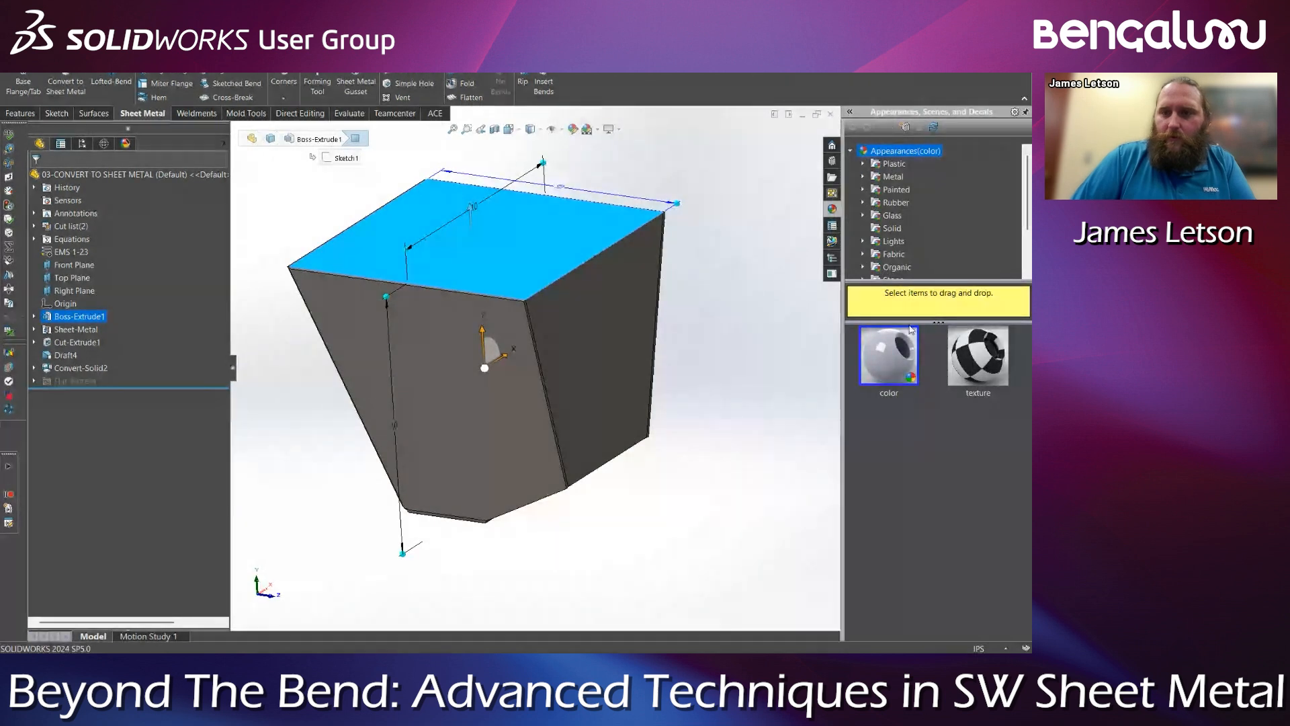
{"action": "scroll", "coordinate": [865, 187], "scroll_direction": "down", "scroll_amount": 2}
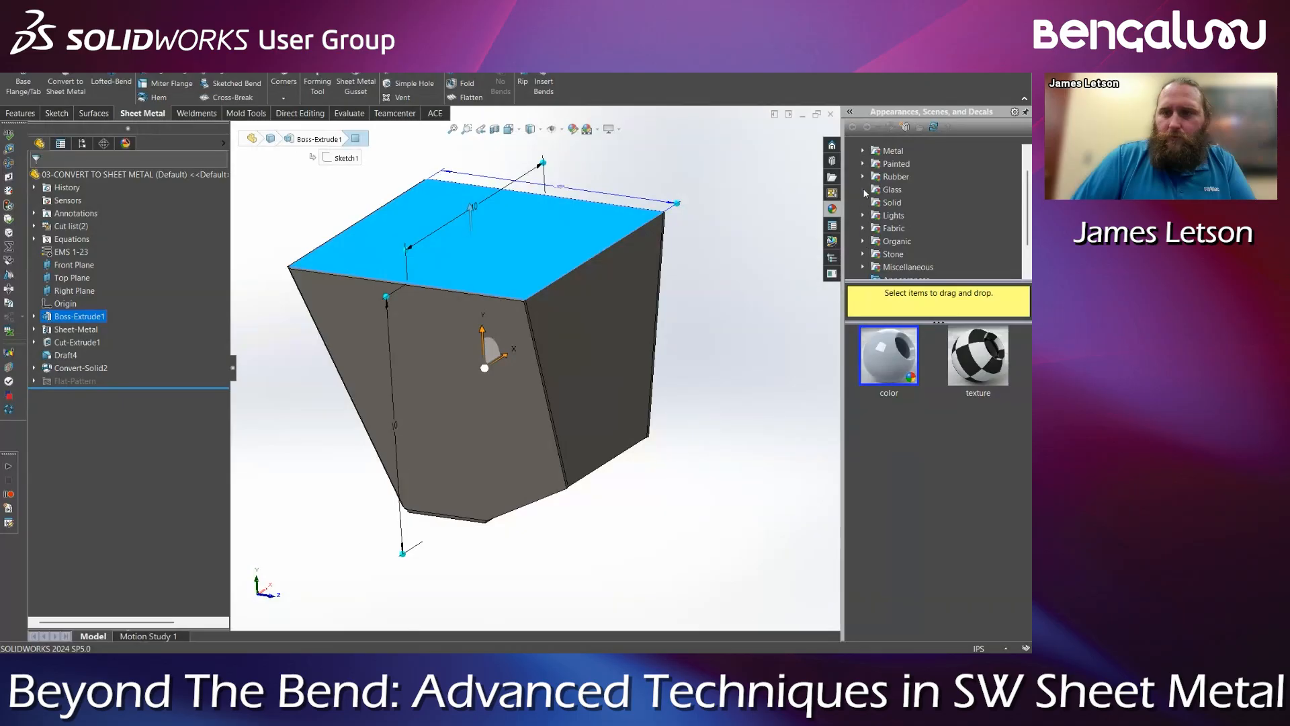
{"action": "scroll", "coordinate": [863, 185], "scroll_direction": "down", "scroll_amount": 3}
{"action": "scroll", "coordinate": [874, 202], "scroll_direction": "up", "scroll_amount": 5}
{"action": "left_click", "coordinate": [863, 165]}
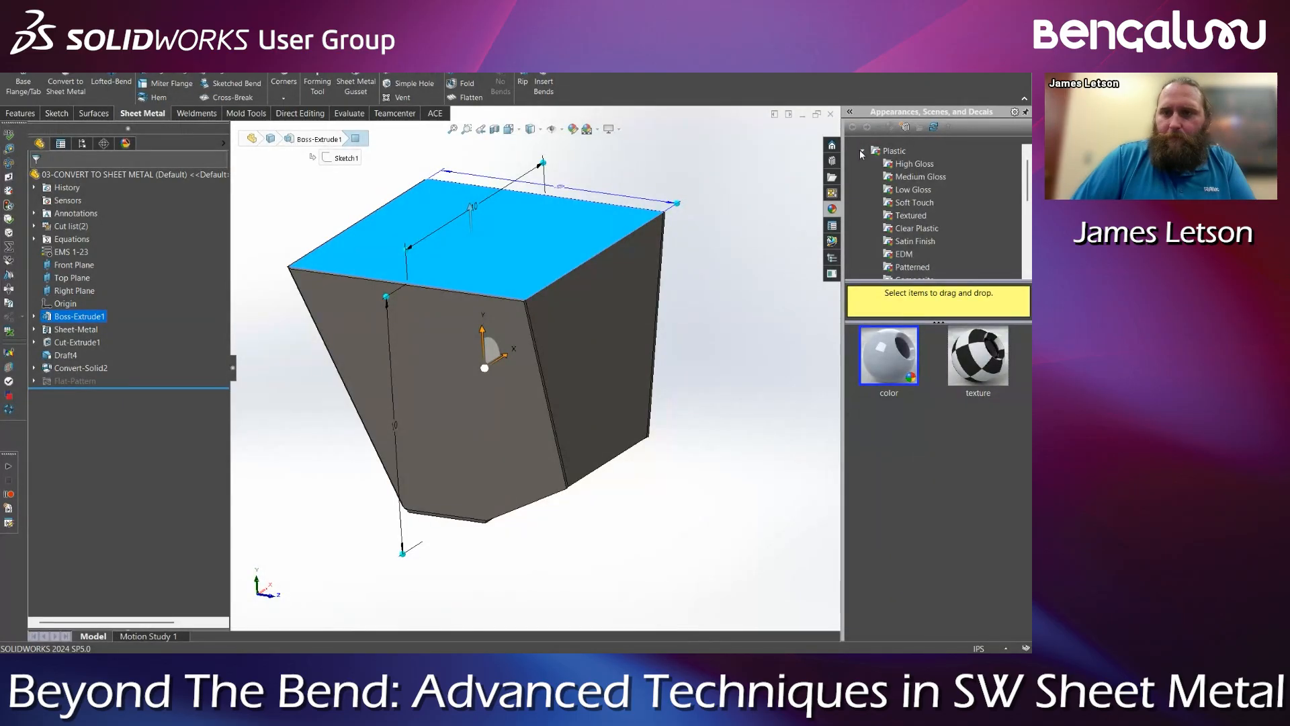
{"action": "left_click", "coordinate": [863, 150]}
{"action": "left_click", "coordinate": [863, 176]}
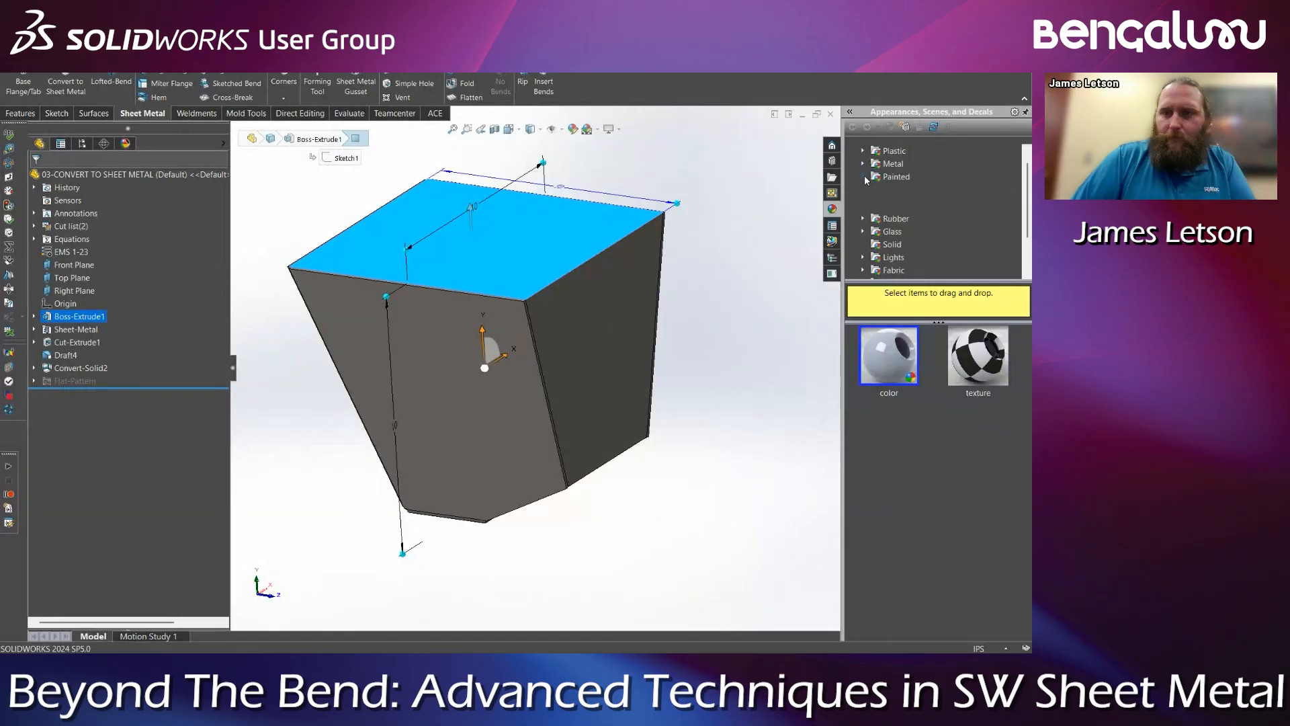
{"action": "left_click", "coordinate": [900, 189]}
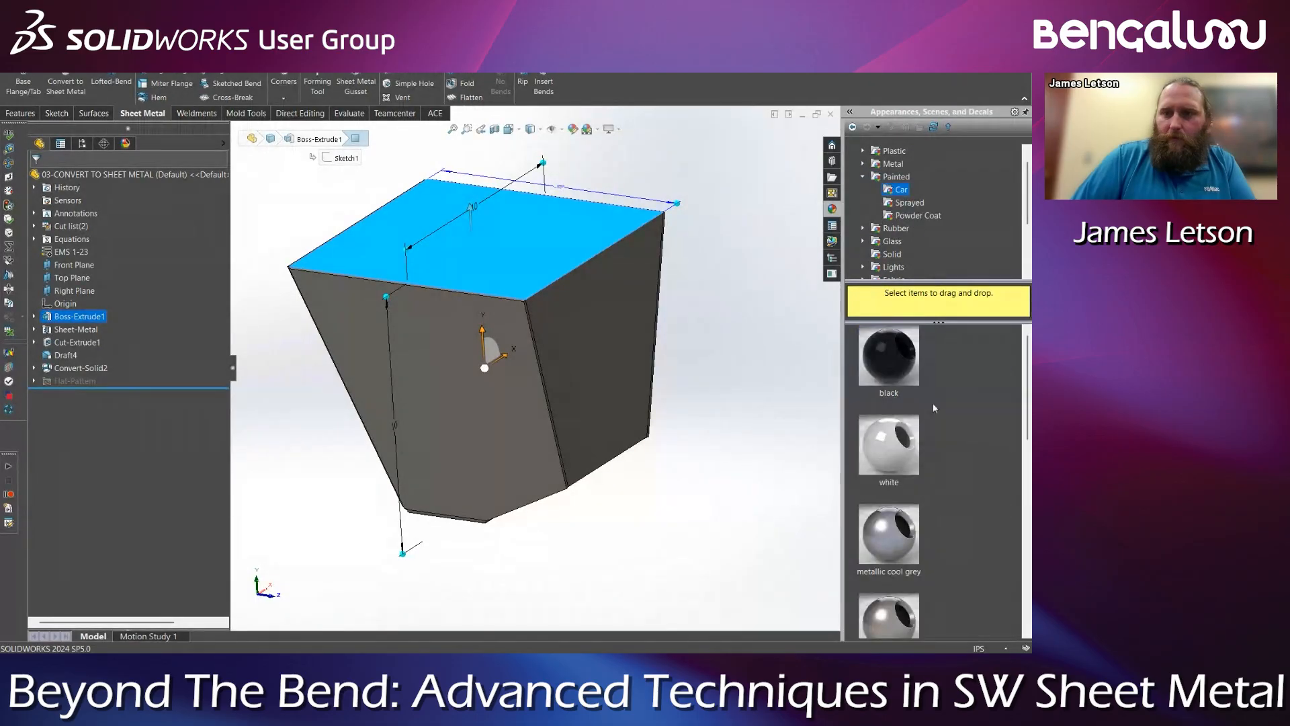
{"action": "scroll", "coordinate": [912, 485], "scroll_direction": "down", "scroll_amount": 5}
{"action": "left_click_drag", "start_coordinate": [876, 616], "coordinate": [547, 272]}
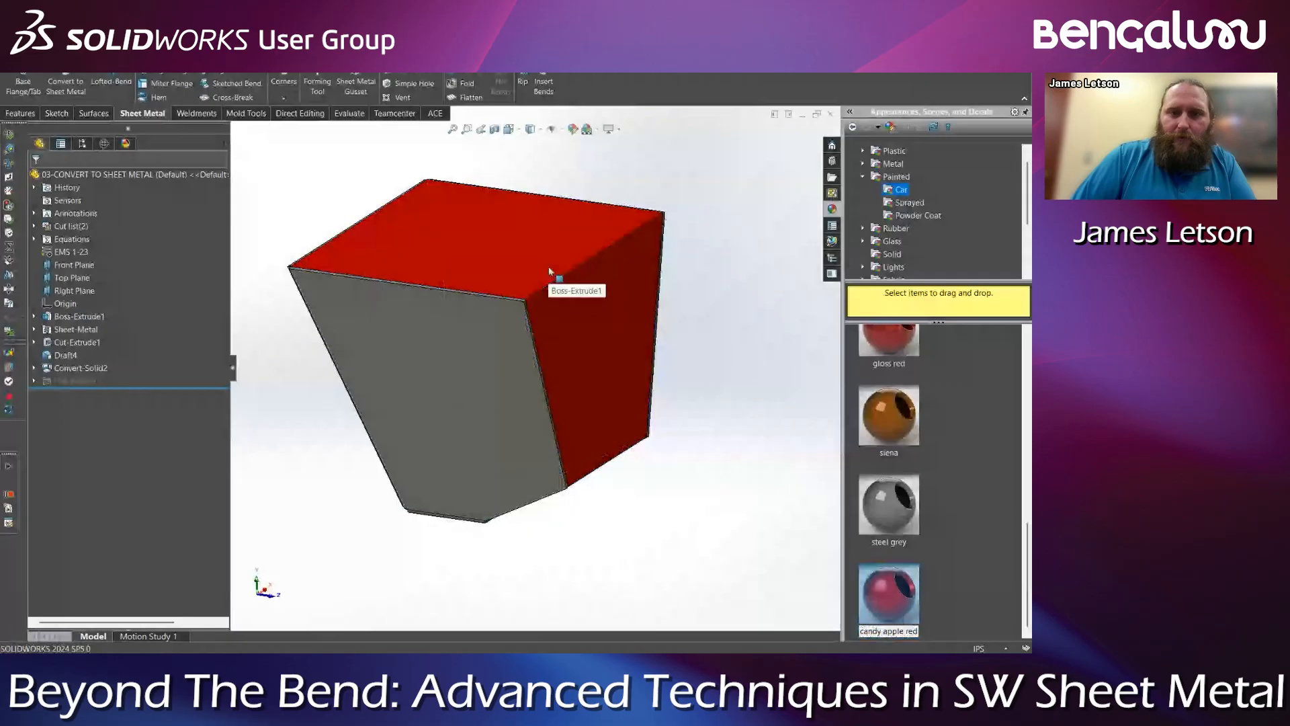
{"action": "left_click", "coordinate": [549, 268]}
Roll the model back before the sheet metal conversion to view the solid body, and roll it forward again
{"action": "middle_click_drag", "start_coordinate": [567, 352], "coordinate": [506, 368]}
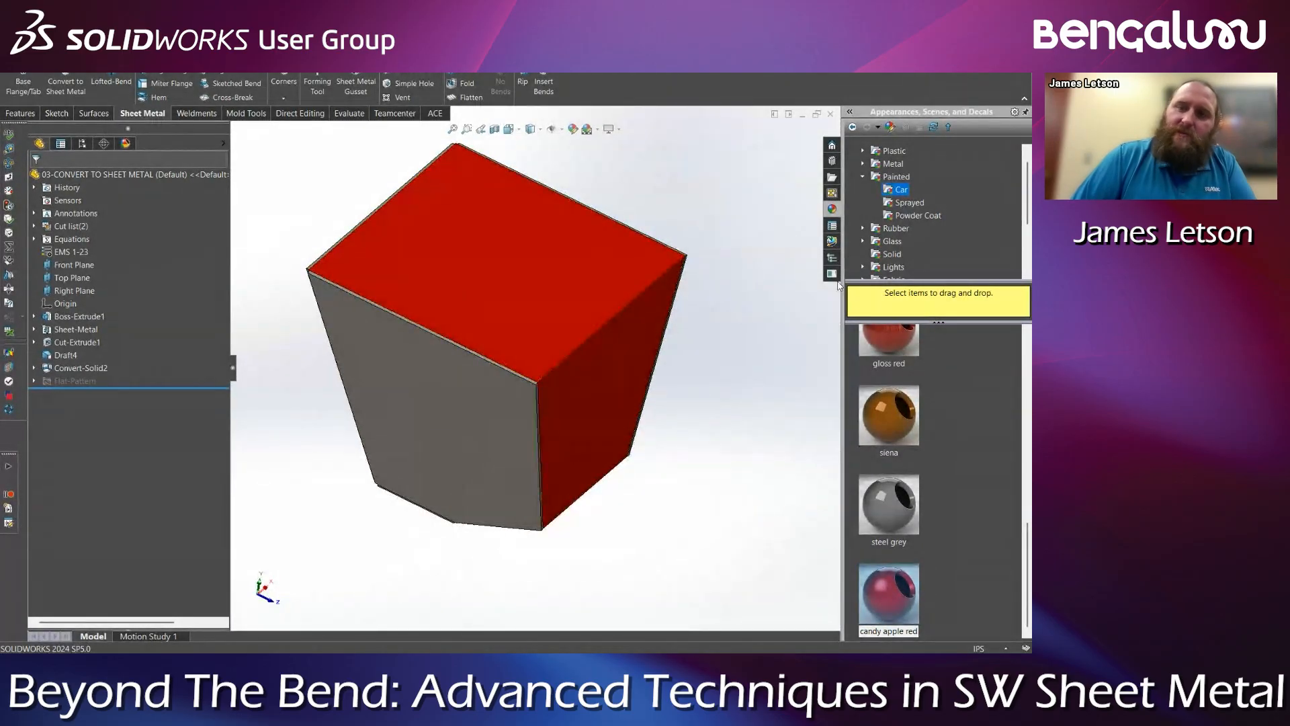
{"action": "left_click", "coordinate": [831, 241]}
{"action": "middle_click_drag", "start_coordinate": [610, 376], "coordinate": [538, 376]}
{"action": "left_click_drag", "start_coordinate": [124, 388], "coordinate": [110, 363]}
{"action": "middle_click_drag", "start_coordinate": [544, 461], "coordinate": [449, 440]}
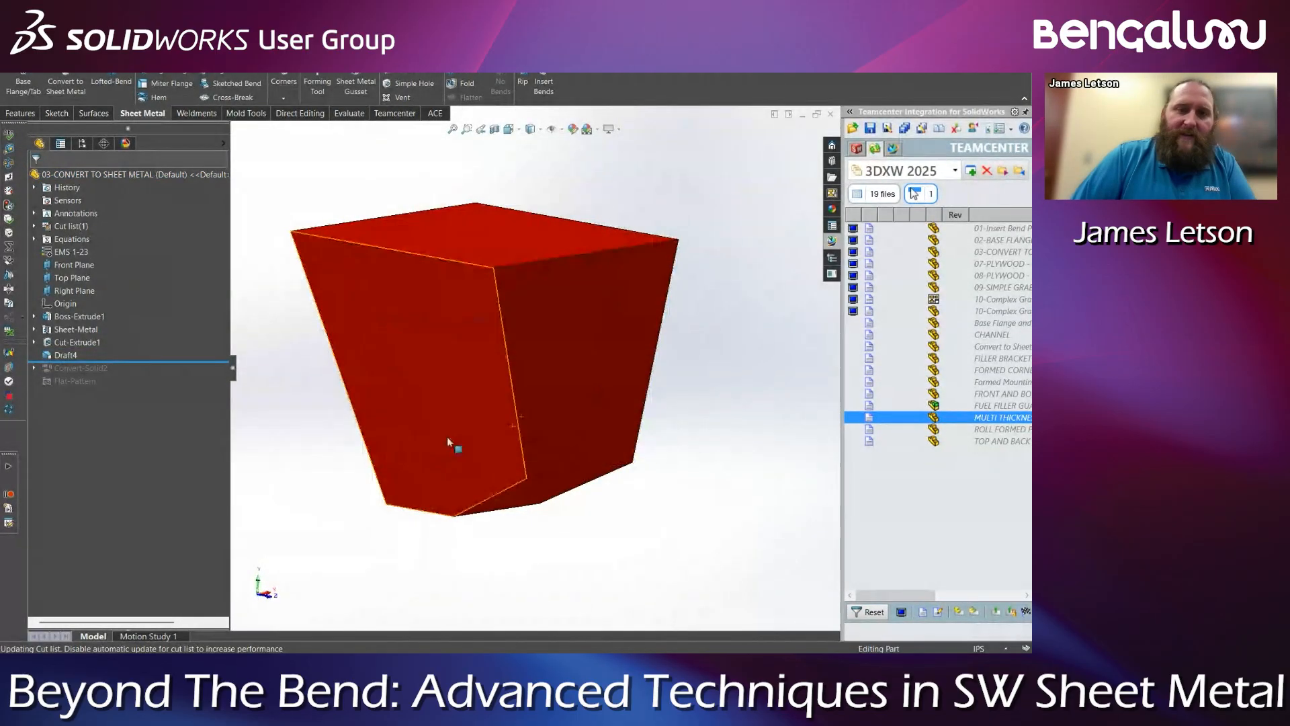
{"action": "left_click_drag", "start_coordinate": [123, 363], "coordinate": [123, 385]}
{"action": "middle_click_drag", "start_coordinate": [293, 528], "coordinate": [446, 469]}
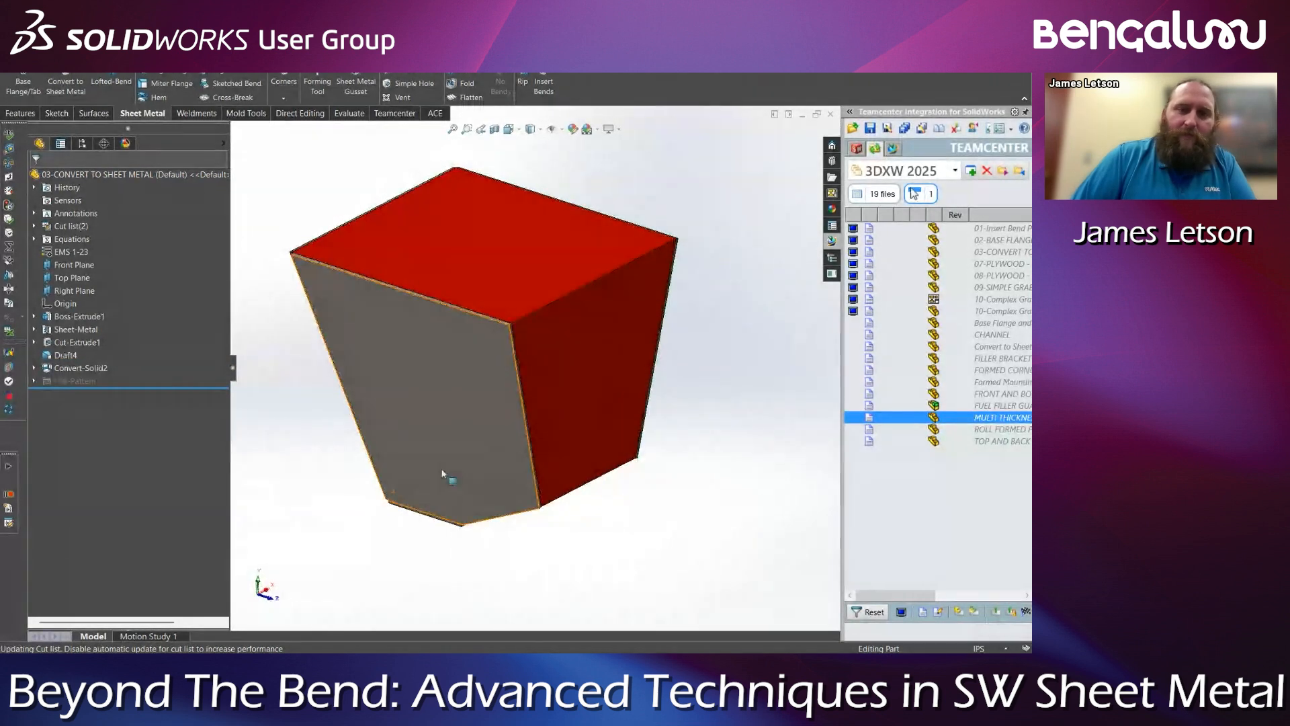
{"action": "middle_click_drag", "start_coordinate": [483, 317], "coordinate": [574, 440]}
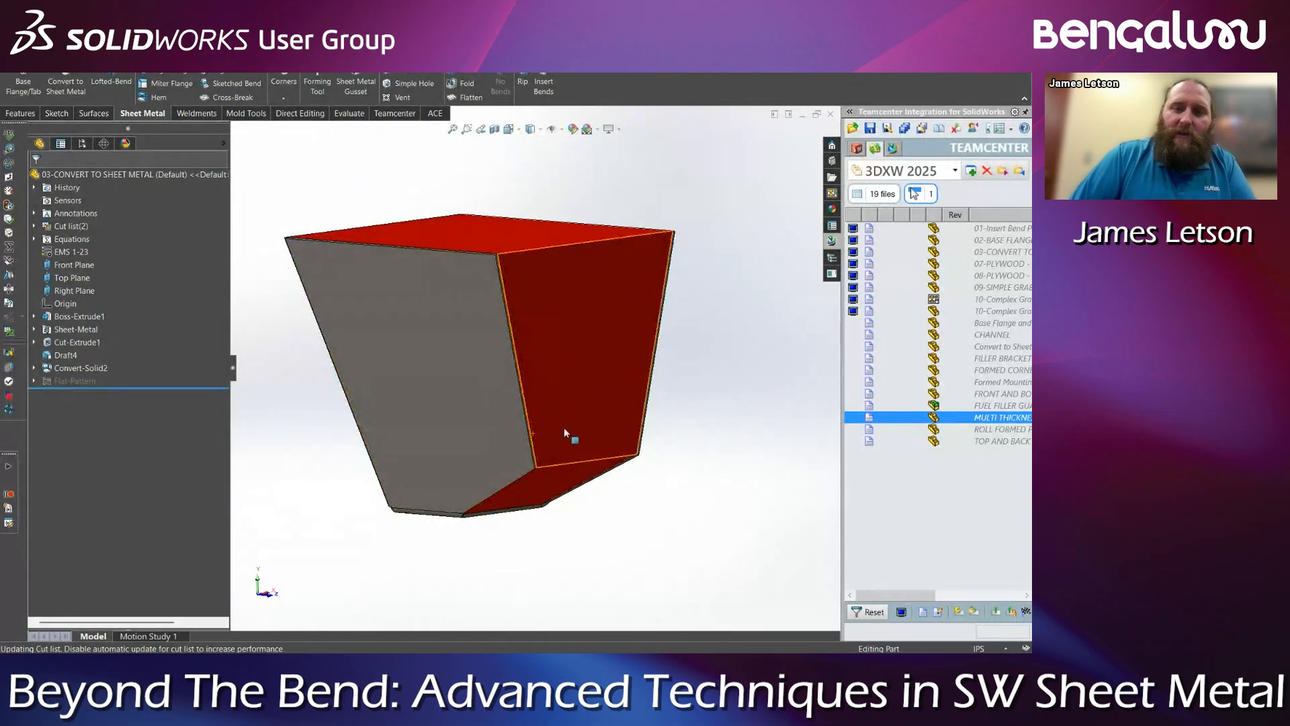
Convert the solid's angled face and the wall above it into another sheet metal body, using their shared edge as the bend
{"action": "left_click", "coordinate": [66, 86]}
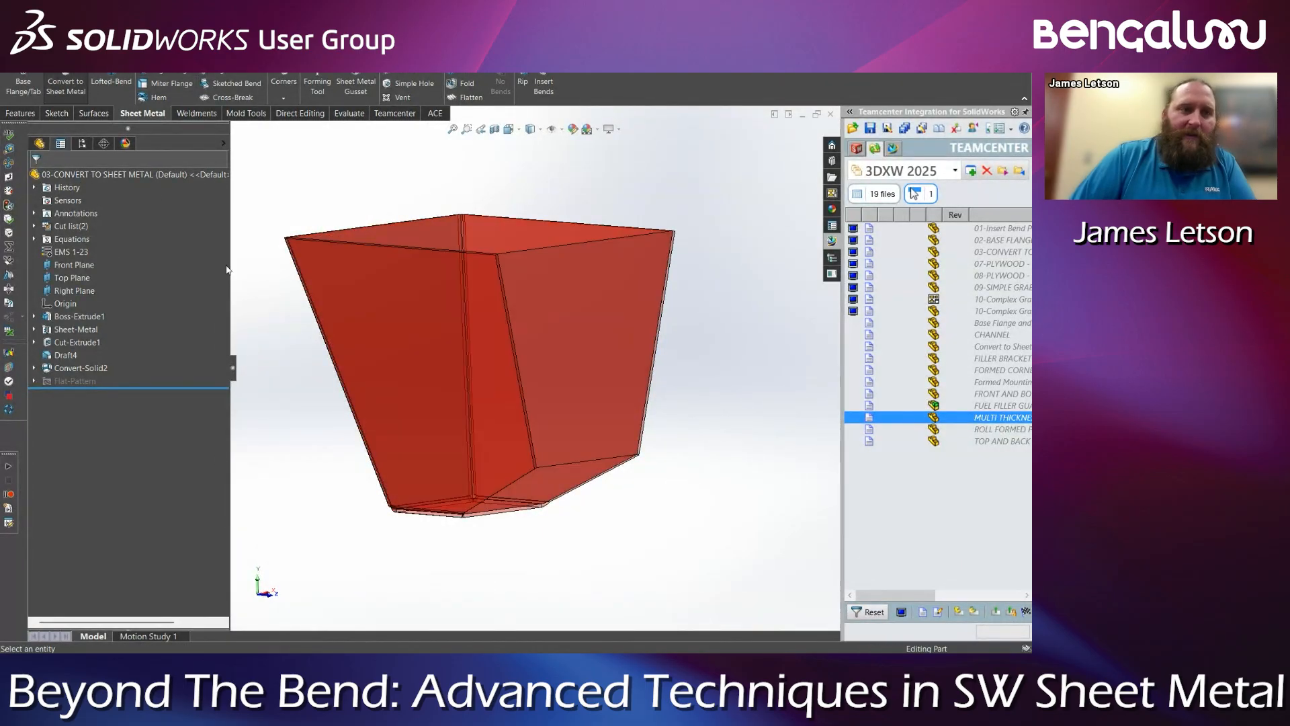
{"action": "left_click", "coordinate": [559, 497]}
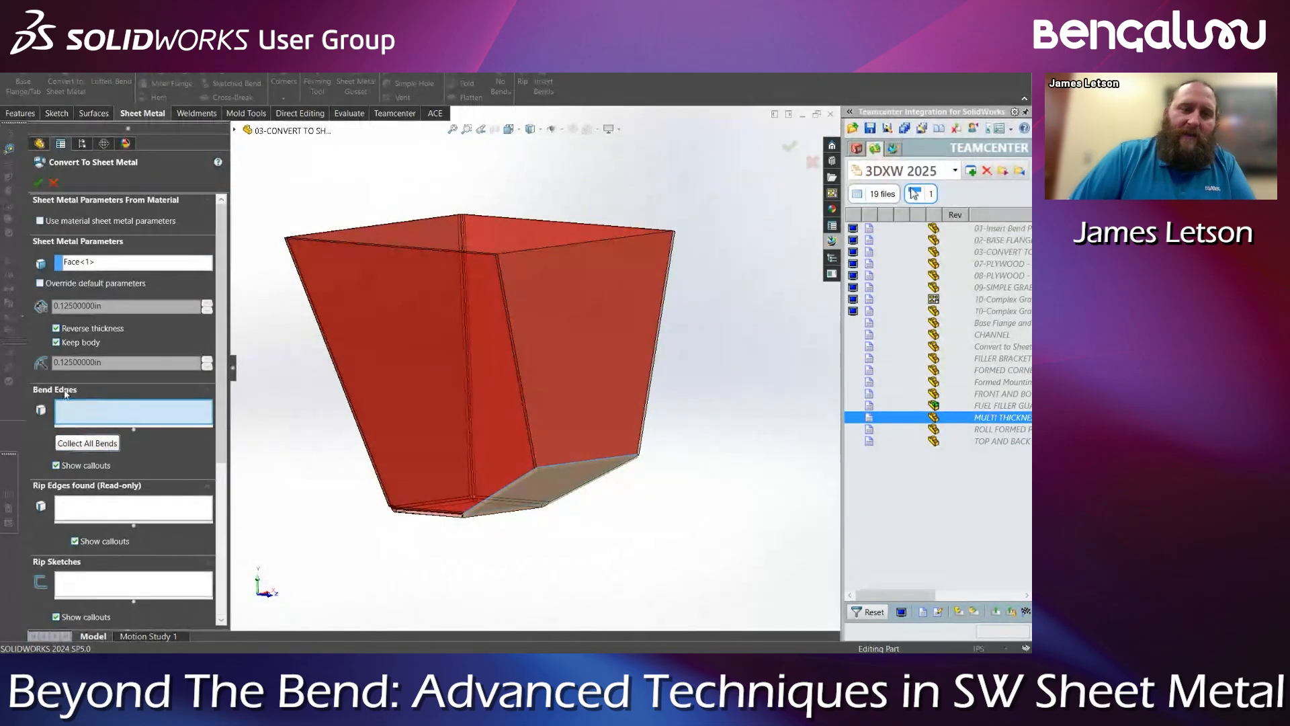
{"action": "left_click", "coordinate": [586, 461]}
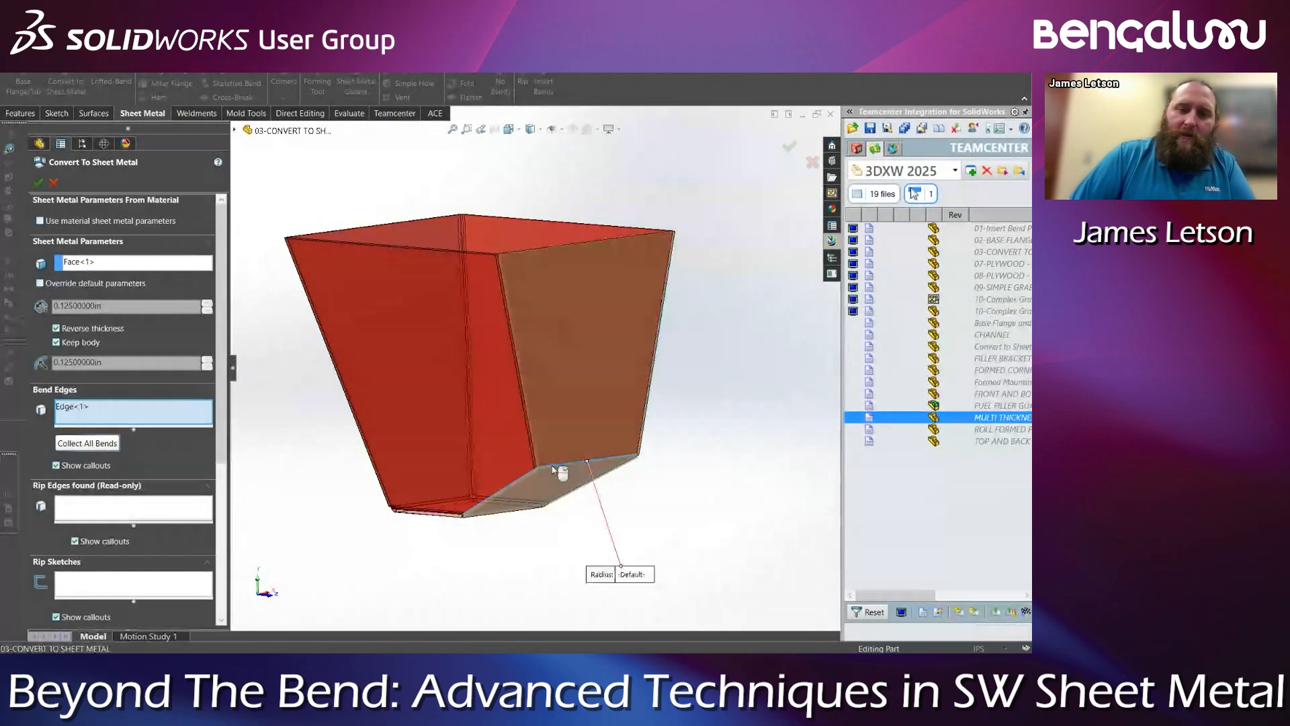
{"action": "left_click", "coordinate": [38, 182]}
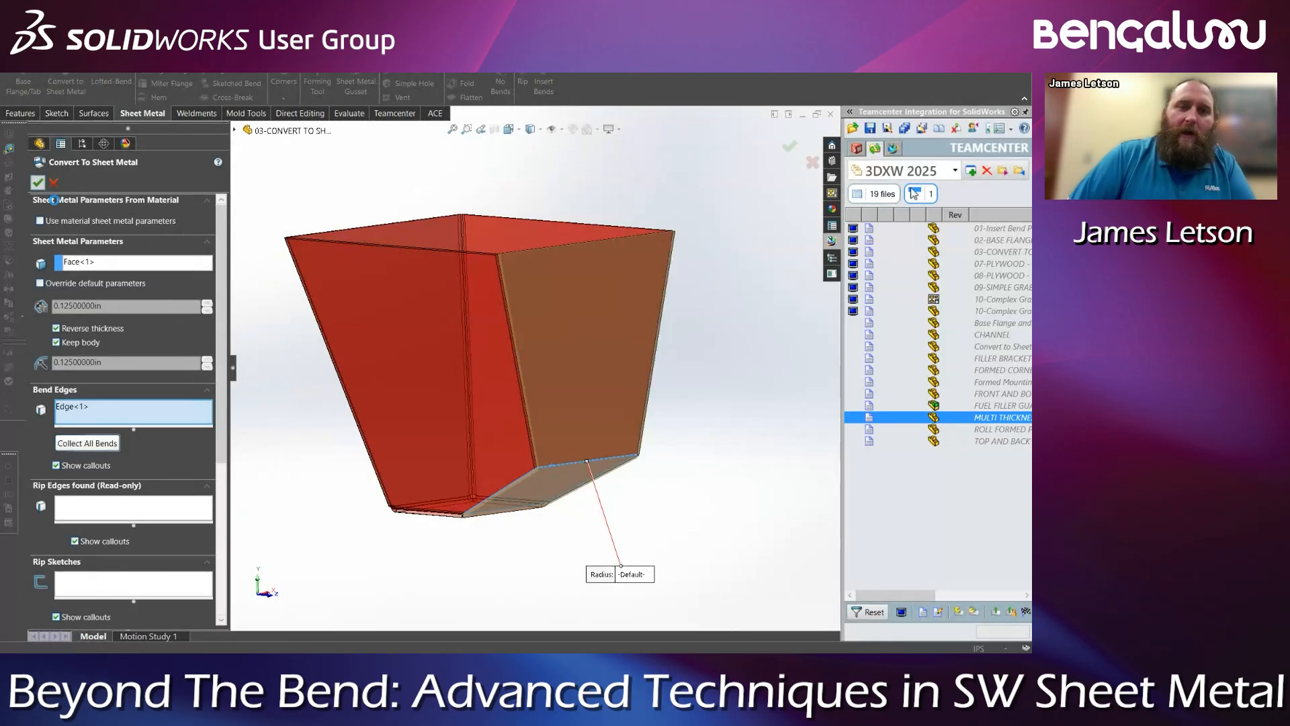
Examine the new bend and the corner where it meets the neighbouring sheet metal walls
{"action": "middle_click_drag", "start_coordinate": [351, 348], "coordinate": [567, 421]}
{"action": "scroll", "coordinate": [473, 468], "scroll_direction": "down", "scroll_amount": 5}
{"action": "scroll", "coordinate": [474, 468], "scroll_direction": "down", "scroll_amount": 5}
{"action": "middle_click_drag", "start_coordinate": [474, 468], "coordinate": [465, 430]}
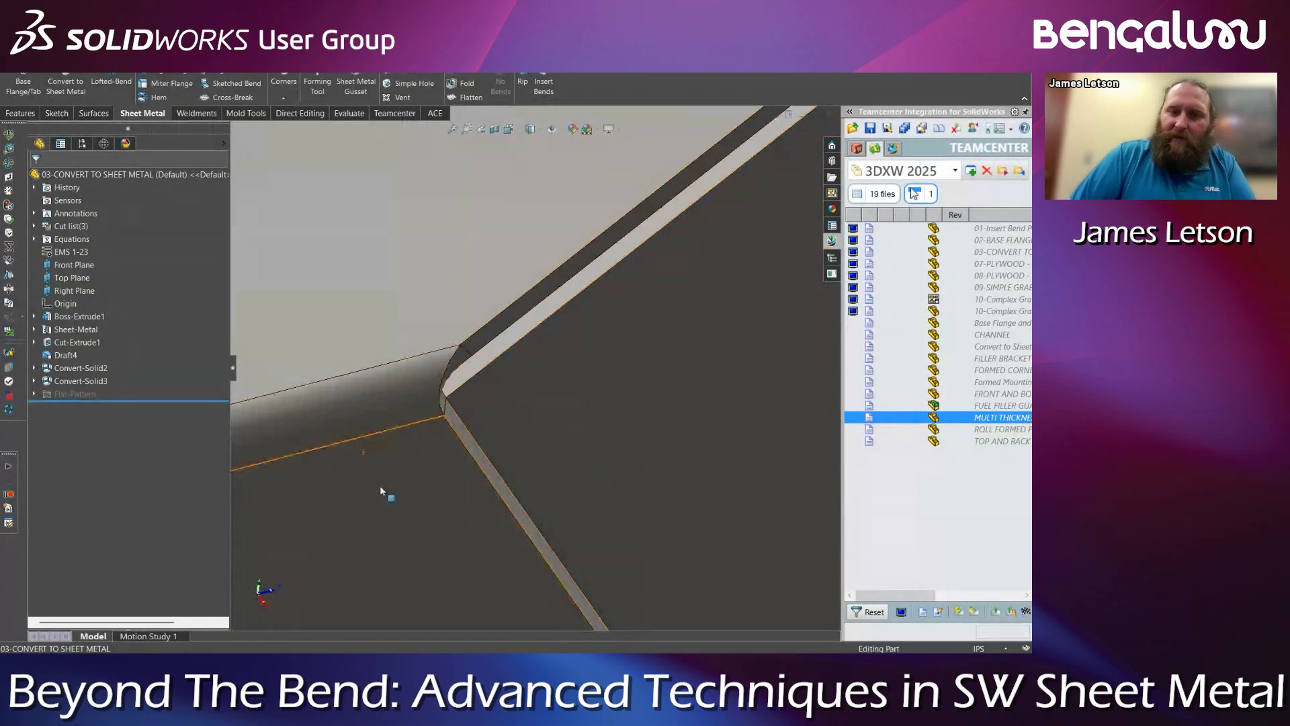
{"action": "scroll", "coordinate": [535, 376], "scroll_direction": "up", "scroll_amount": 6}
{"action": "scroll", "coordinate": [538, 381], "scroll_direction": "down", "scroll_amount": 5}
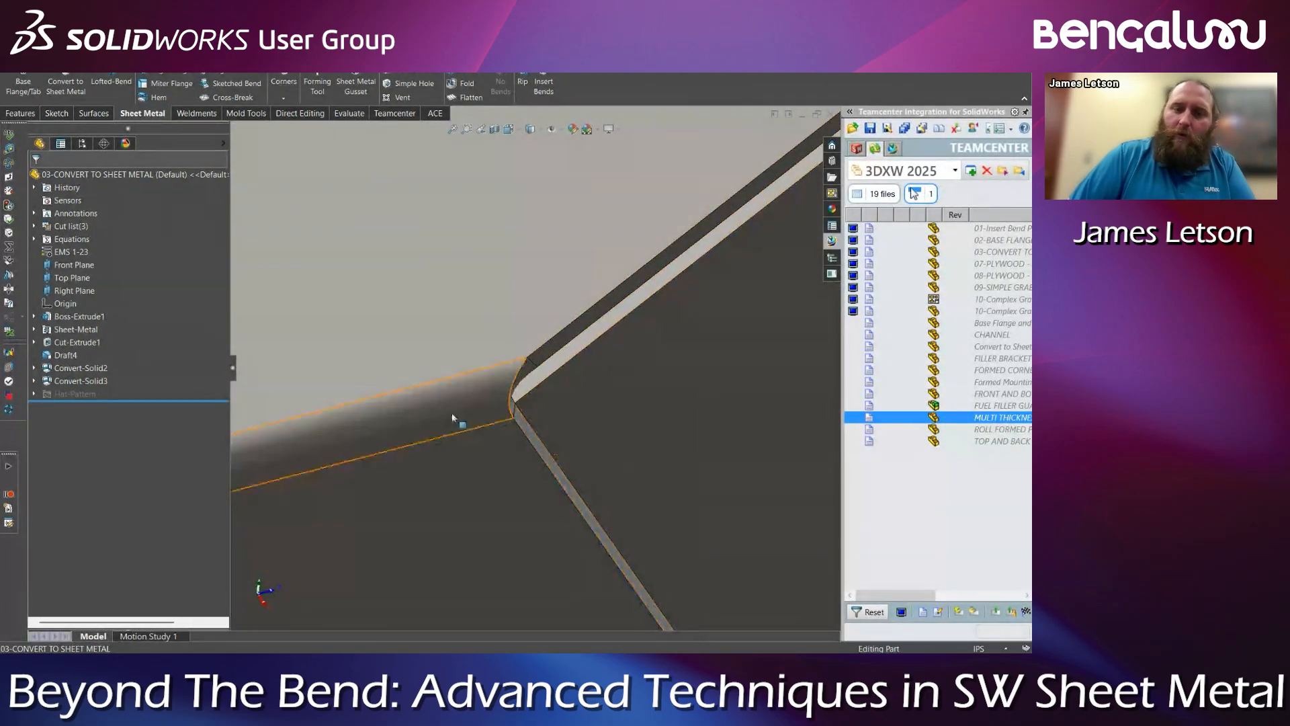
{"action": "scroll", "coordinate": [511, 352], "scroll_direction": "up", "scroll_amount": 6}
{"action": "middle_click_drag", "start_coordinate": [573, 367], "coordinate": [544, 297]}
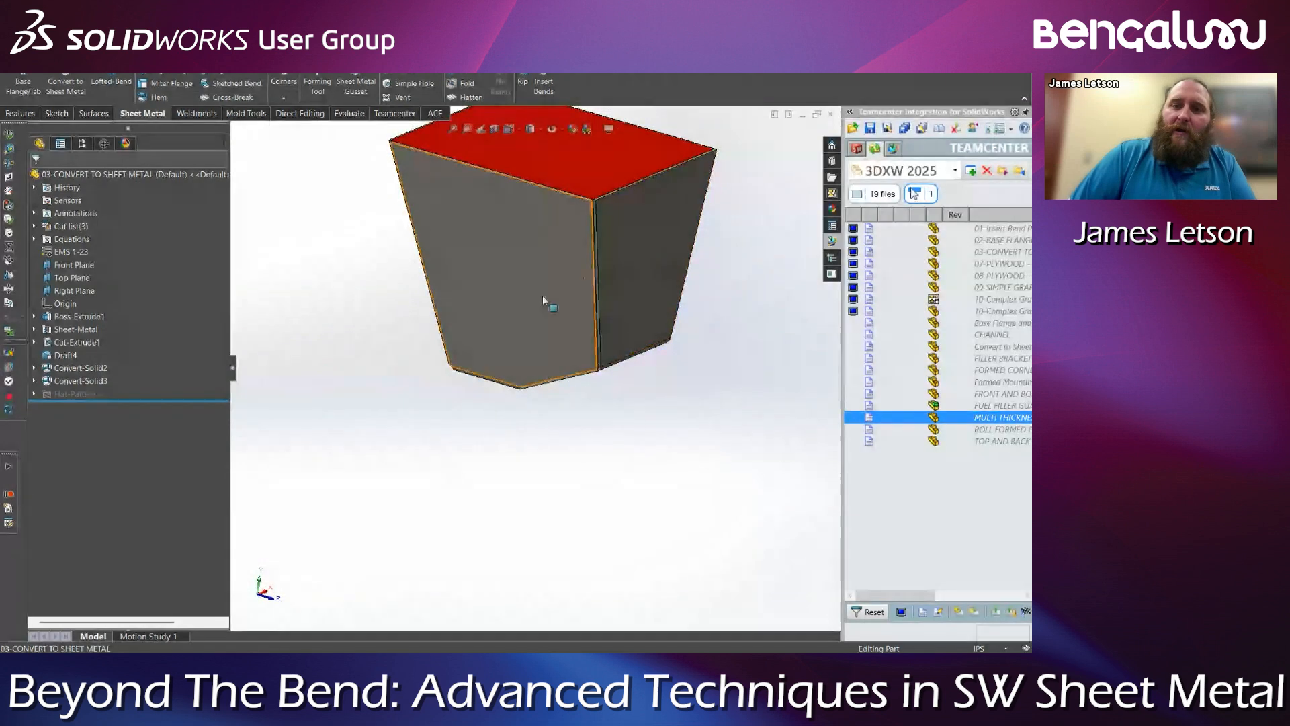
Expand the cut list and highlight the Sheet<2> and Sheet<3> bodies in turn
{"action": "left_click", "coordinate": [33, 226]}
{"action": "left_click", "coordinate": [84, 252]}
{"action": "middle_click_drag", "start_coordinate": [613, 481], "coordinate": [585, 446]}
{"action": "left_click", "coordinate": [90, 265]}
{"action": "middle_click_drag", "start_coordinate": [574, 387], "coordinate": [645, 450]}
{"action": "left_click", "coordinate": [603, 485]}
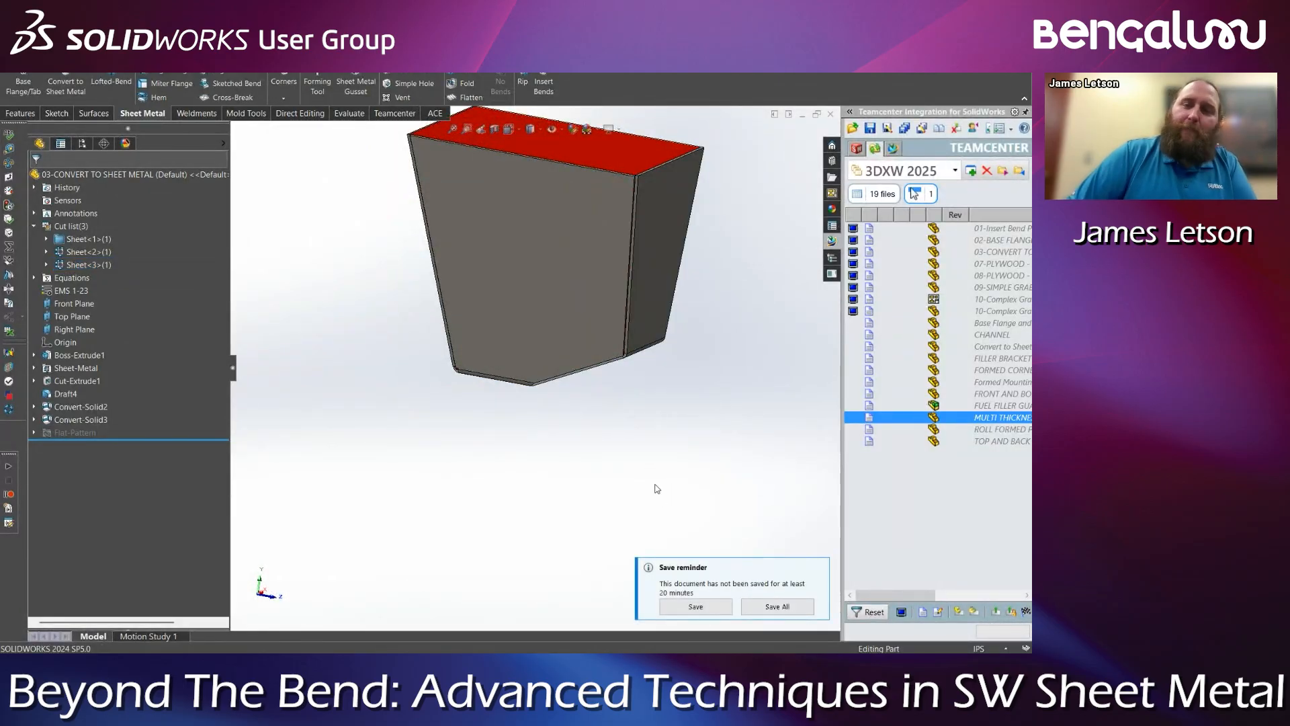
View the assembled sheets from below and highlight the Sheet<2> body on the model
{"action": "middle_click_drag", "start_coordinate": [574, 401], "coordinate": [569, 422]}
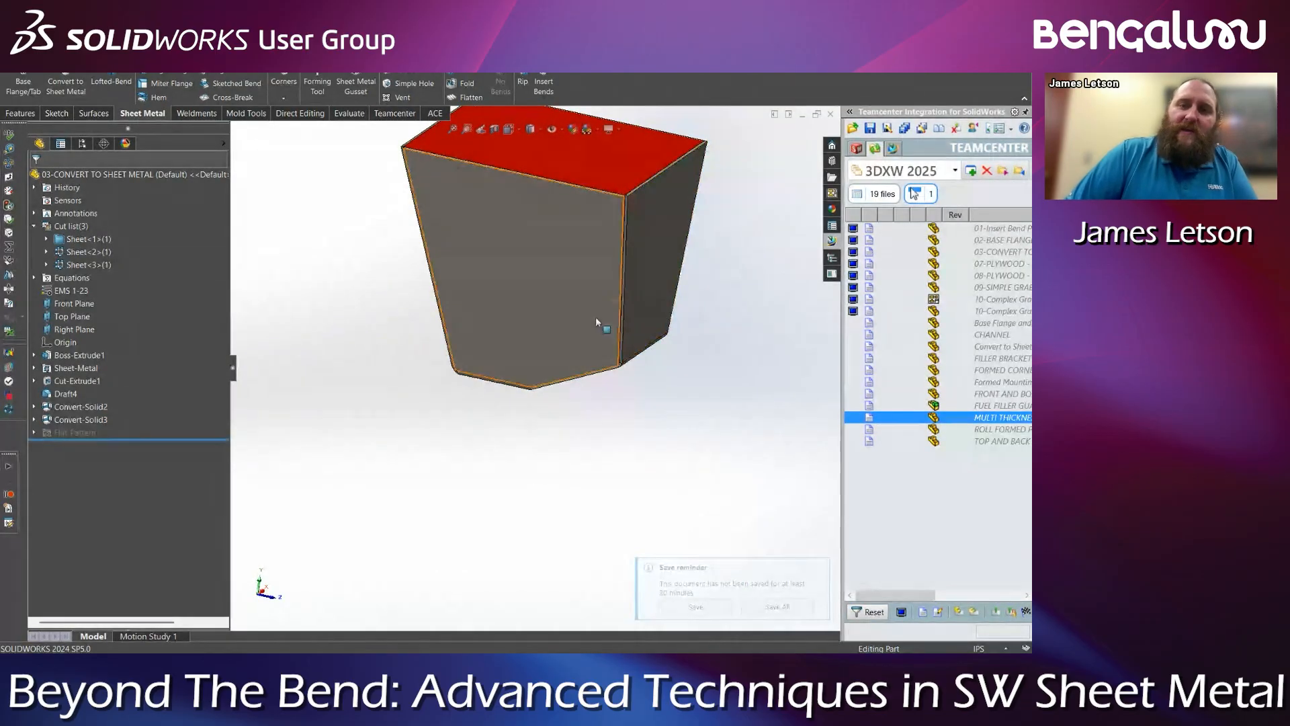
{"action": "middle_click_drag", "start_coordinate": [596, 318], "coordinate": [588, 263]}
{"action": "left_click", "coordinate": [542, 340]}
{"action": "scroll", "coordinate": [516, 374], "scroll_direction": "down", "scroll_amount": 2}
{"action": "scroll", "coordinate": [512, 391], "scroll_direction": "up", "scroll_amount": 3}
{"action": "left_click", "coordinate": [86, 252]}
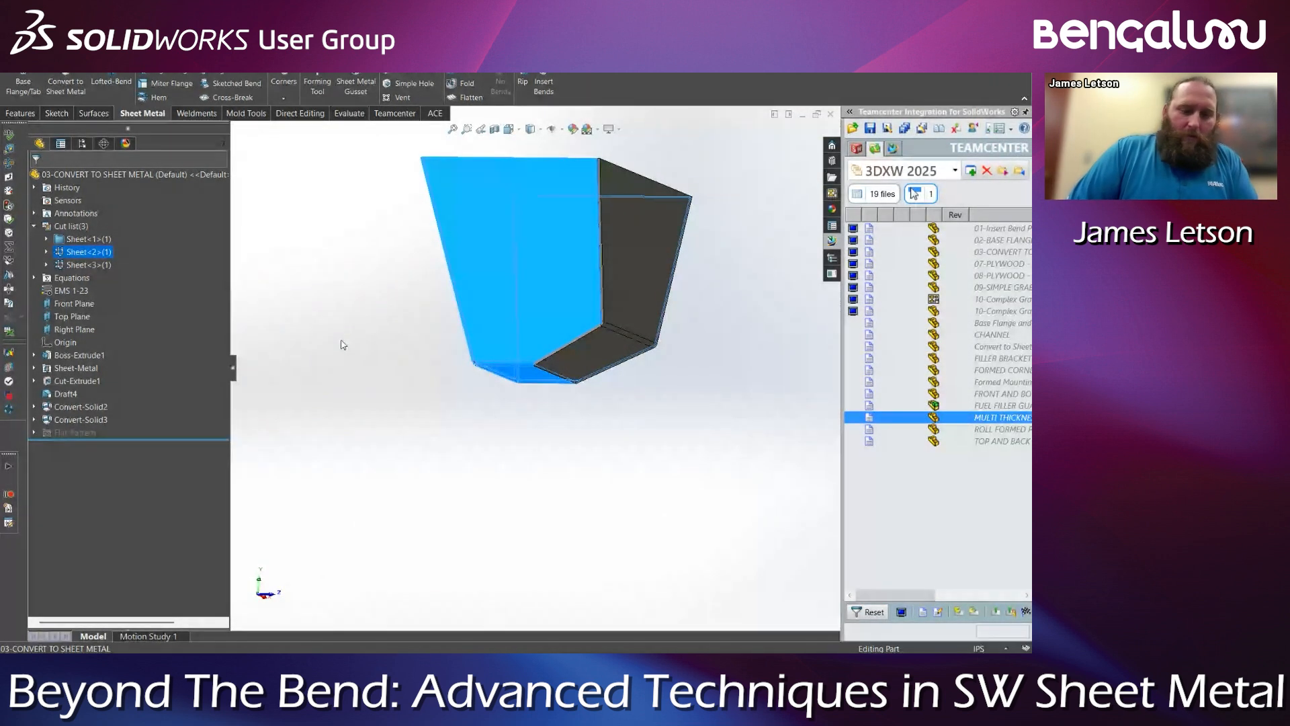
Switch to the PowerPoint slide show and advance to the Flatten the Curve slide about the Sheet Metal Sandwich
{"action": "key", "text": "super+Tab"}
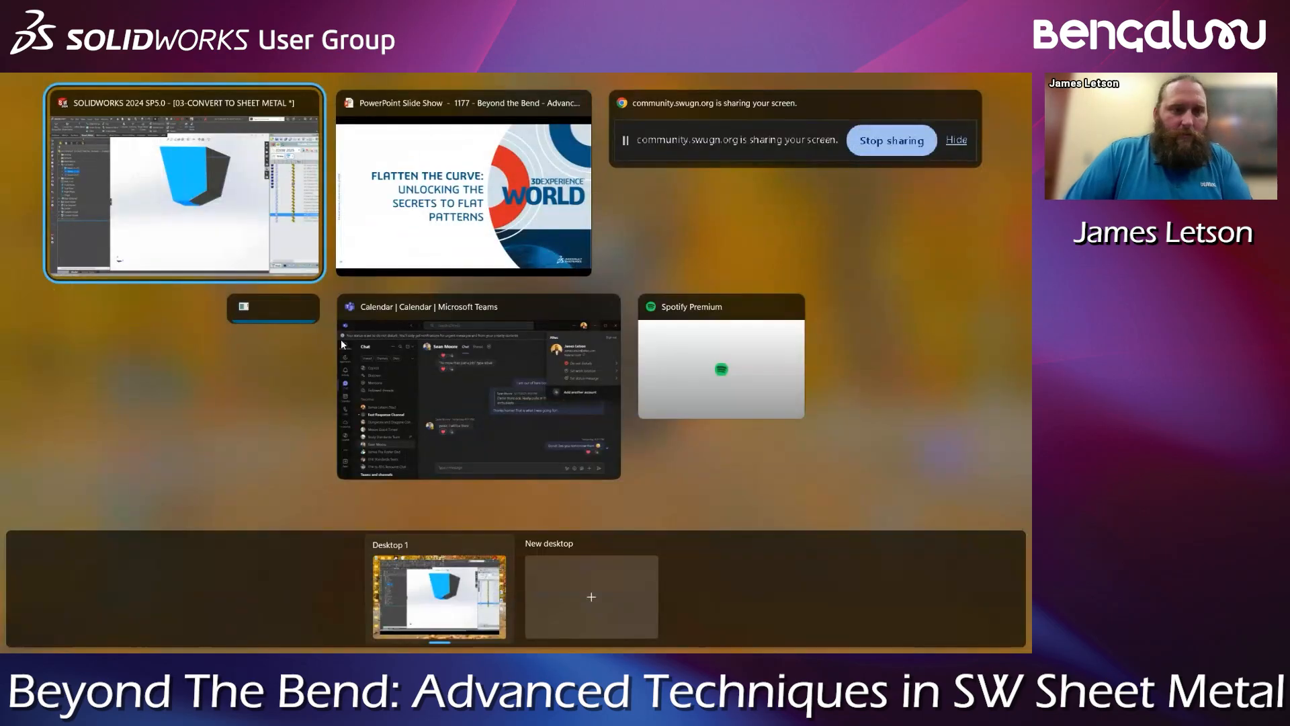
{"action": "left_click", "coordinate": [418, 228]}
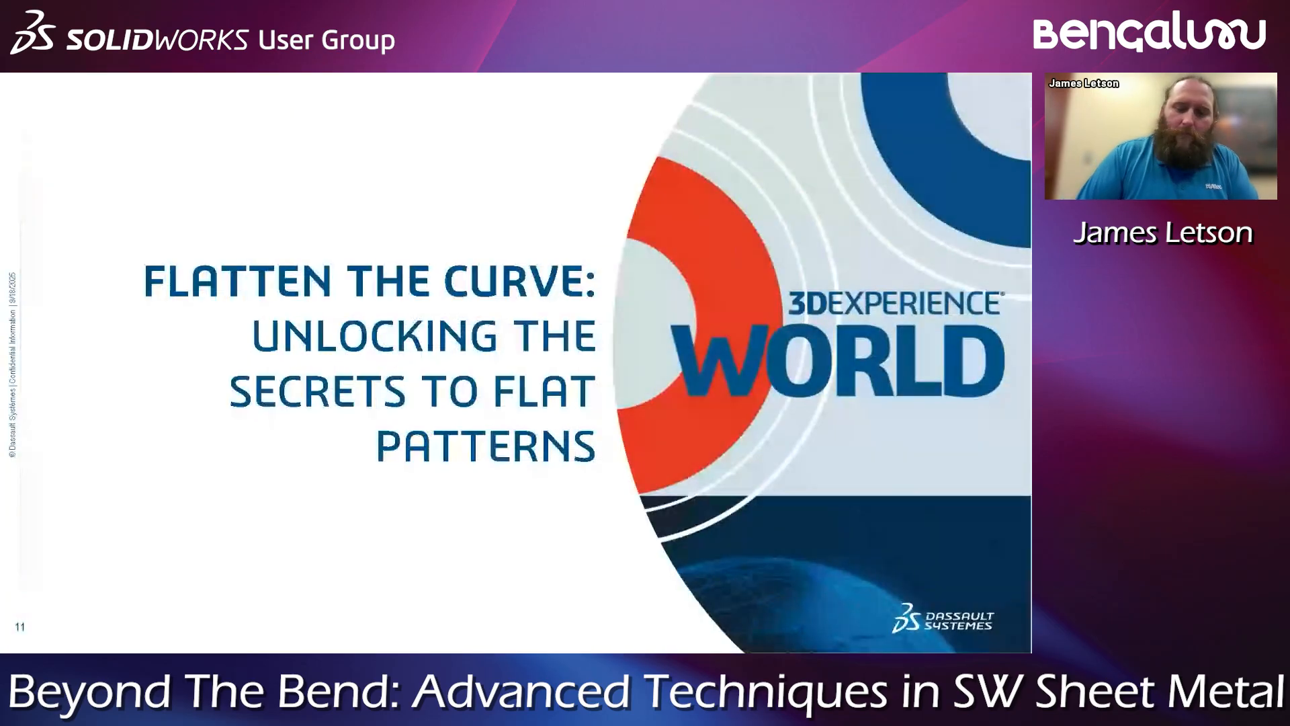
{"action": "key", "text": "Left"}
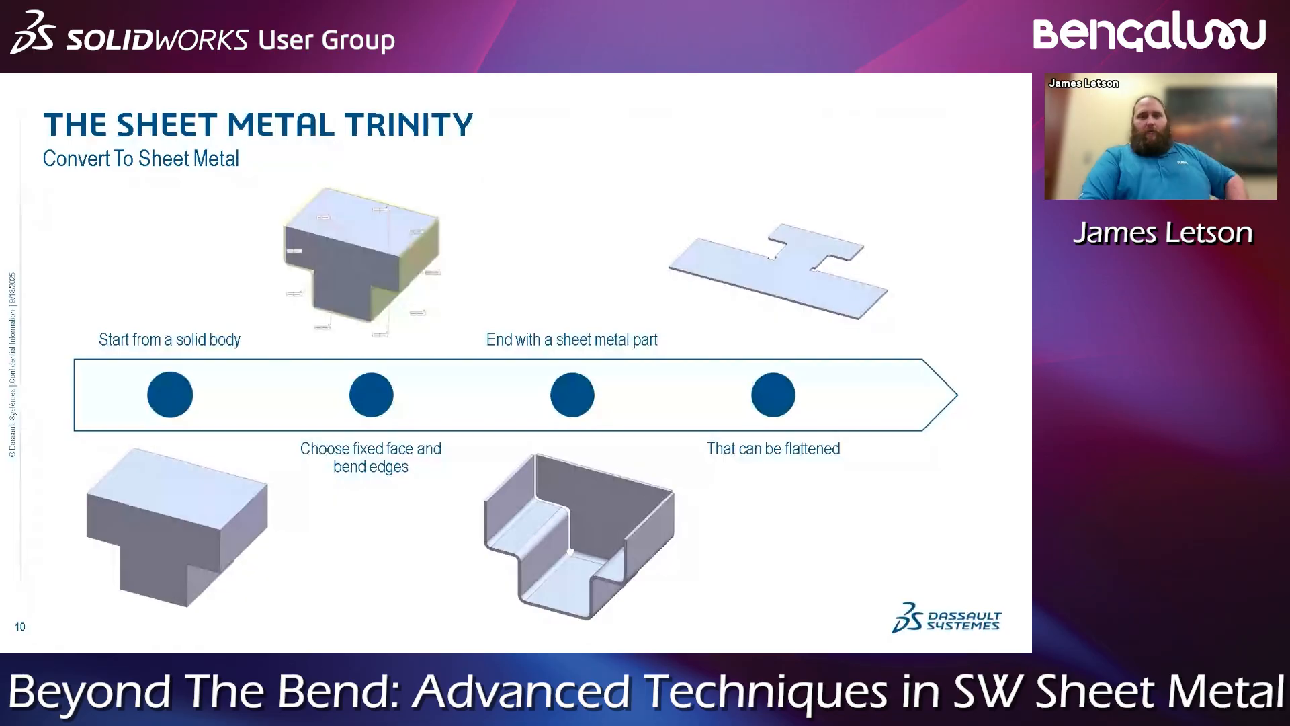
{"action": "key", "text": "Right"}
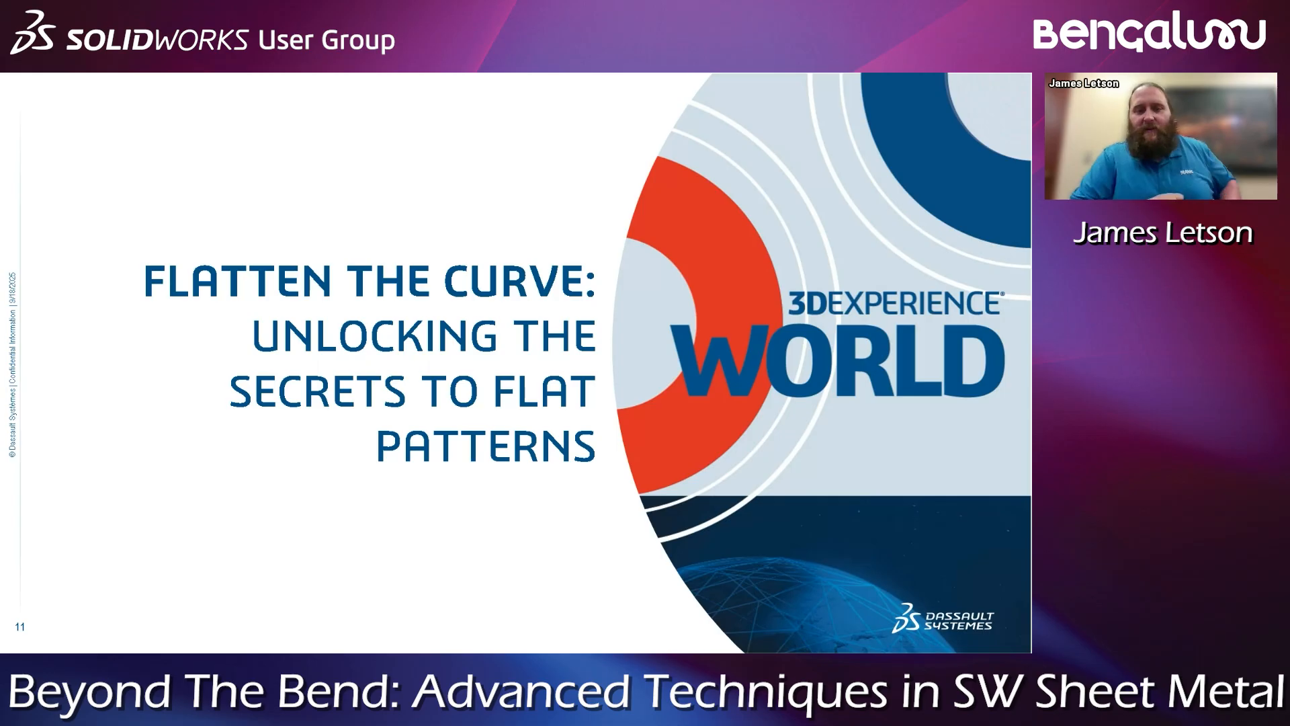
{"action": "key", "text": "Right"}
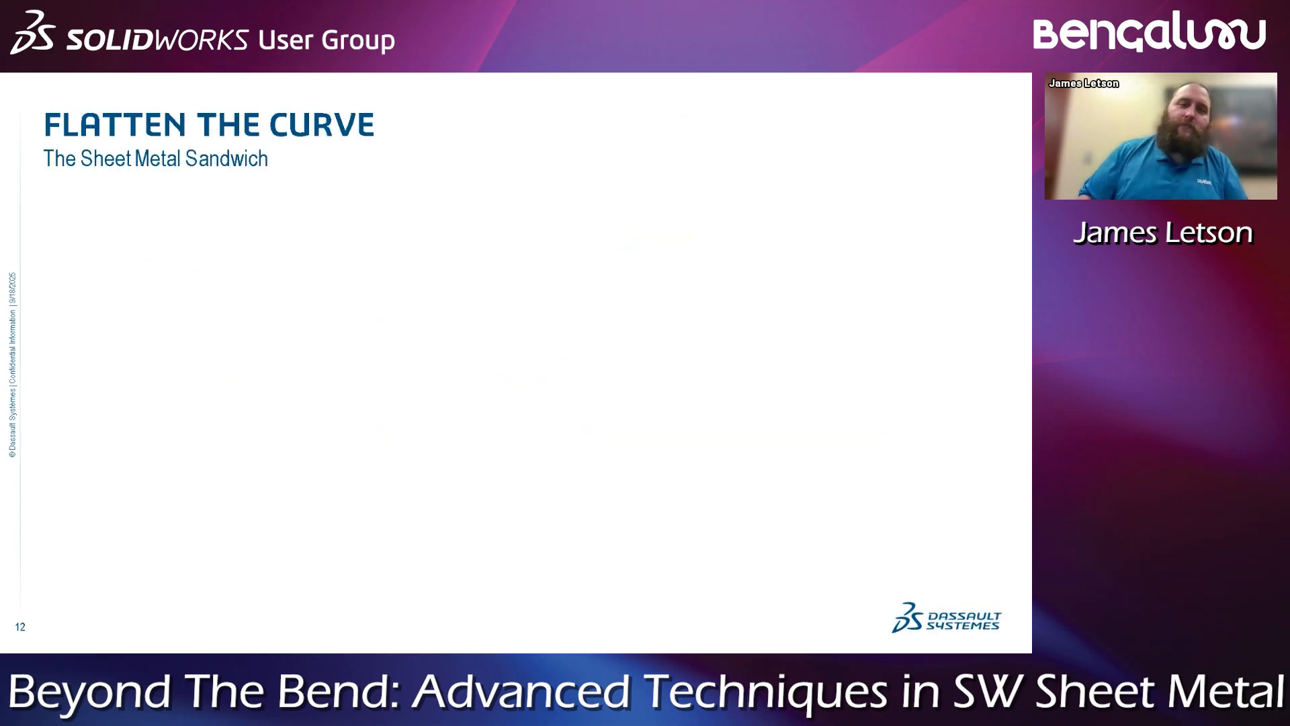
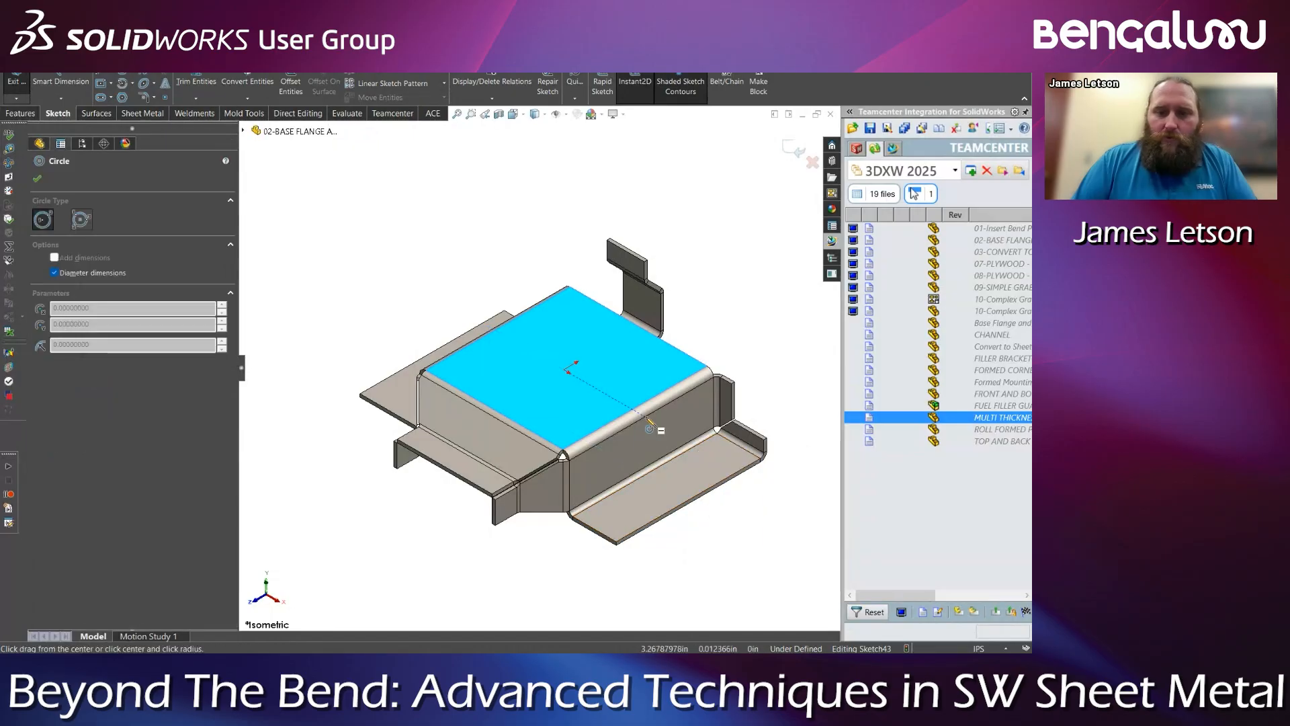
Sketch a circle on the base flange's upper face, overlapping the bend above the long side wall
{"action": "left_click", "coordinate": [629, 401]}
{"action": "left_click", "coordinate": [659, 430]}
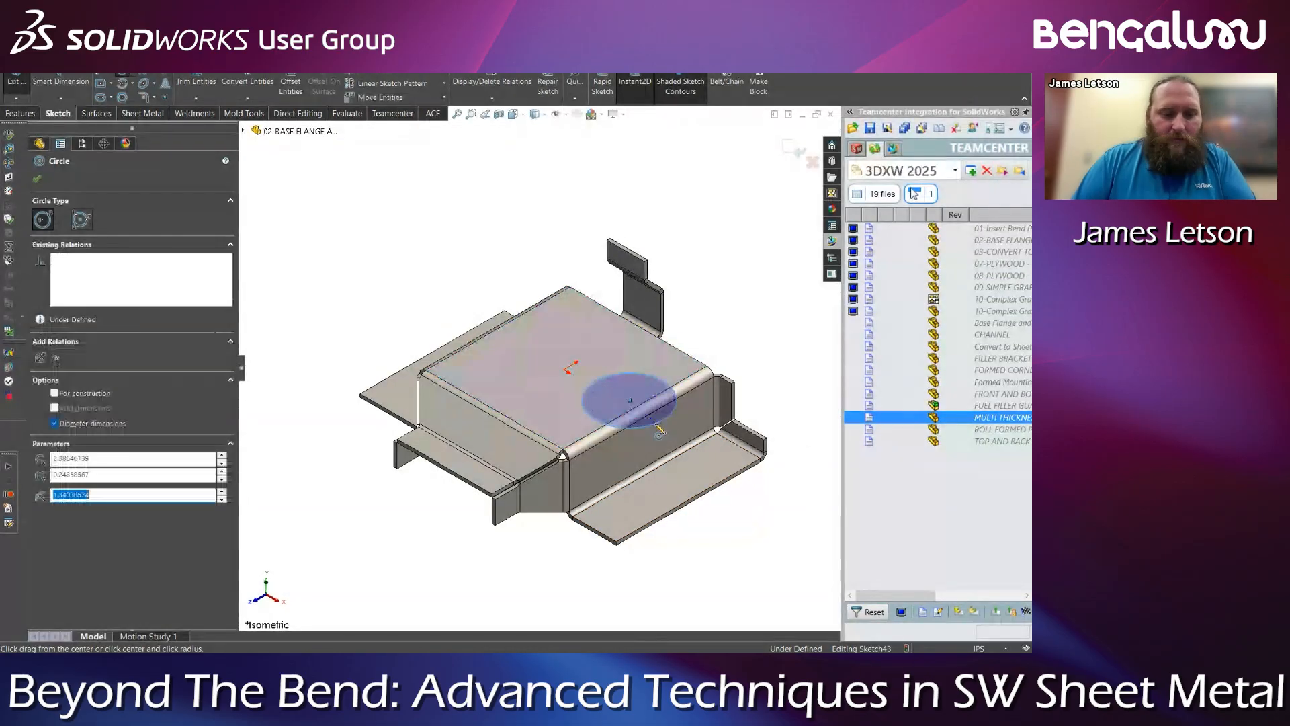
{"action": "key", "text": "Escape"}
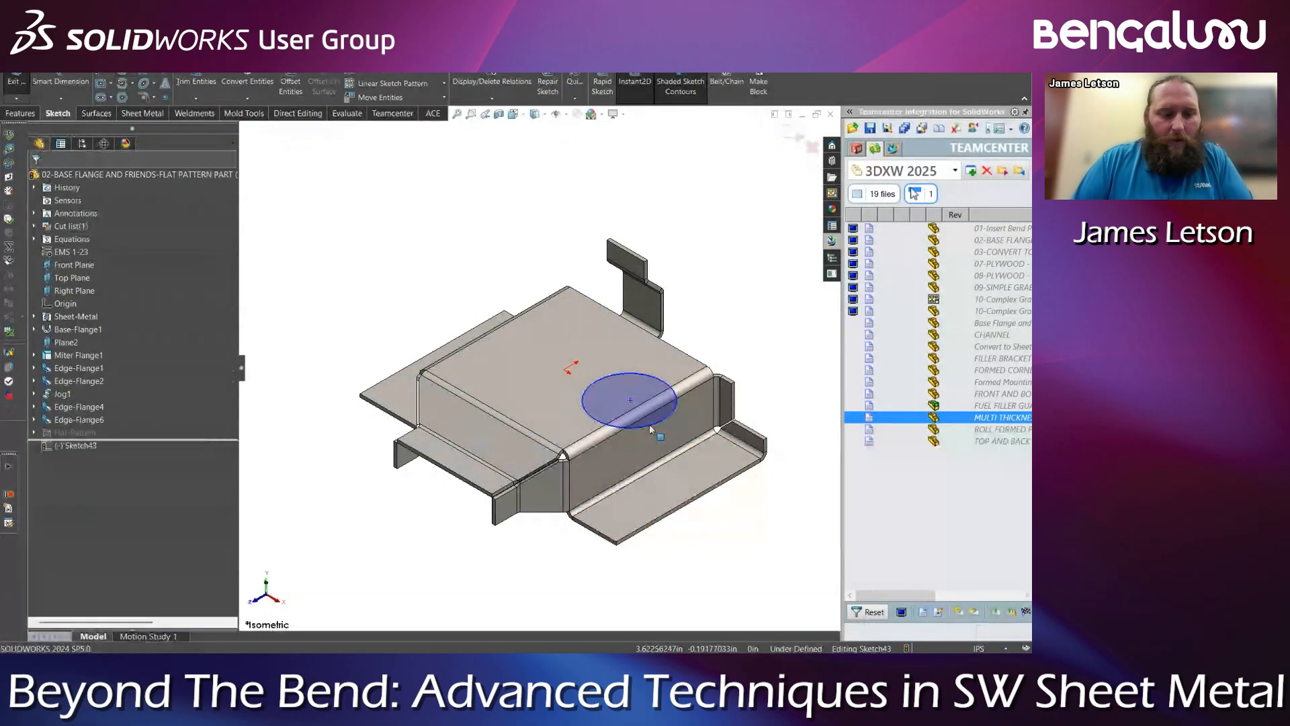
Cut-extrude the circle blind to 0.66 in with Link to thickness off and Normal cut on, through the face and adjoining bend
{"action": "key", "text": "s"}
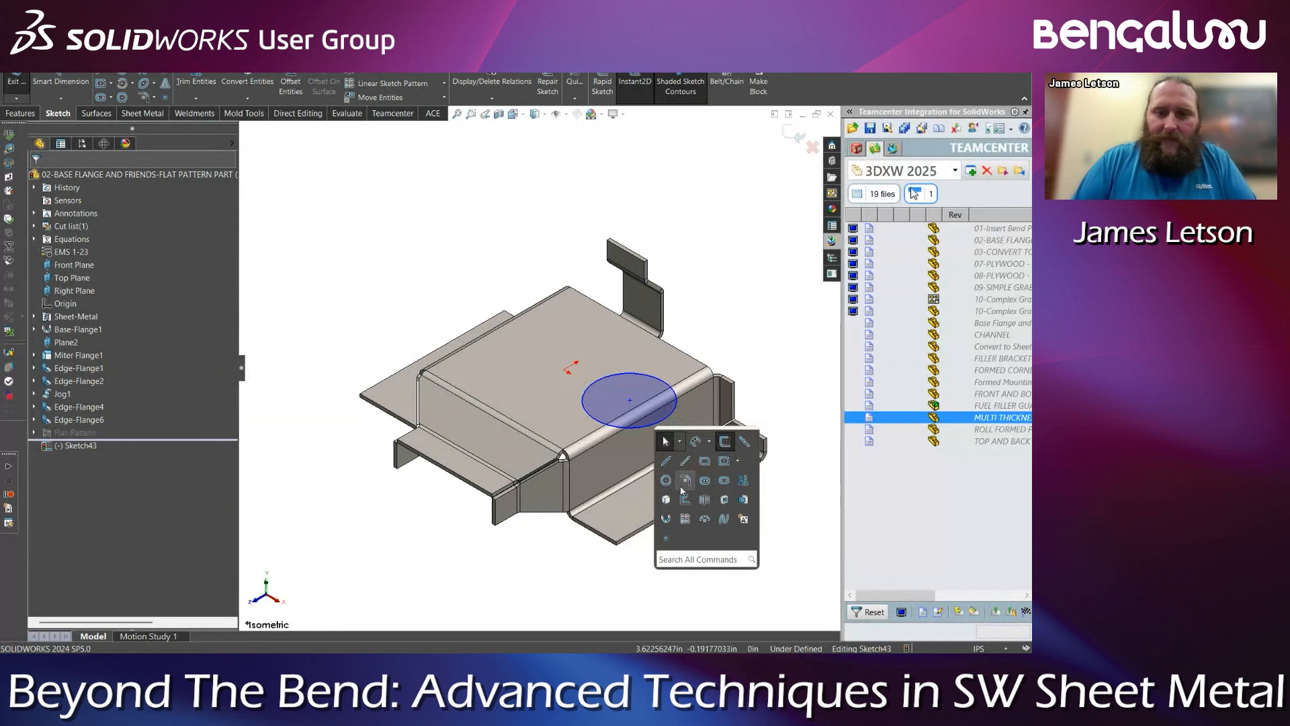
{"action": "left_click", "coordinate": [726, 482]}
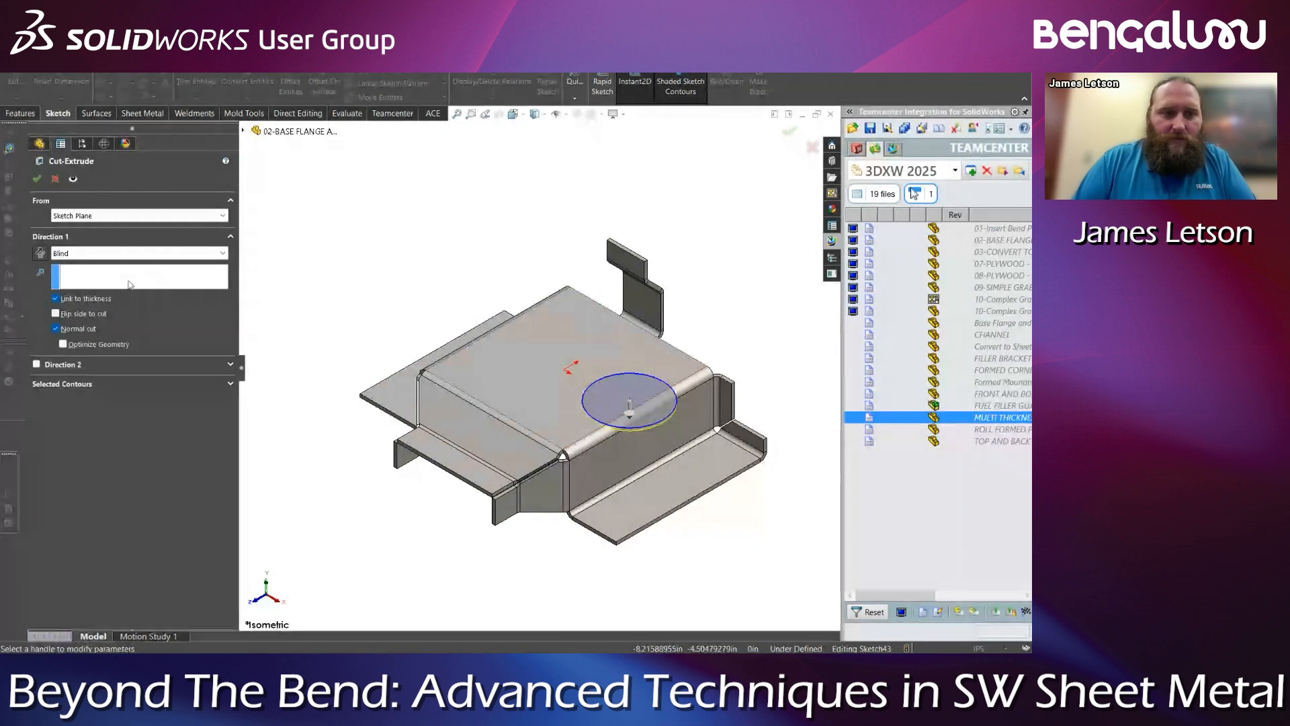
{"action": "left_click", "coordinate": [76, 302]}
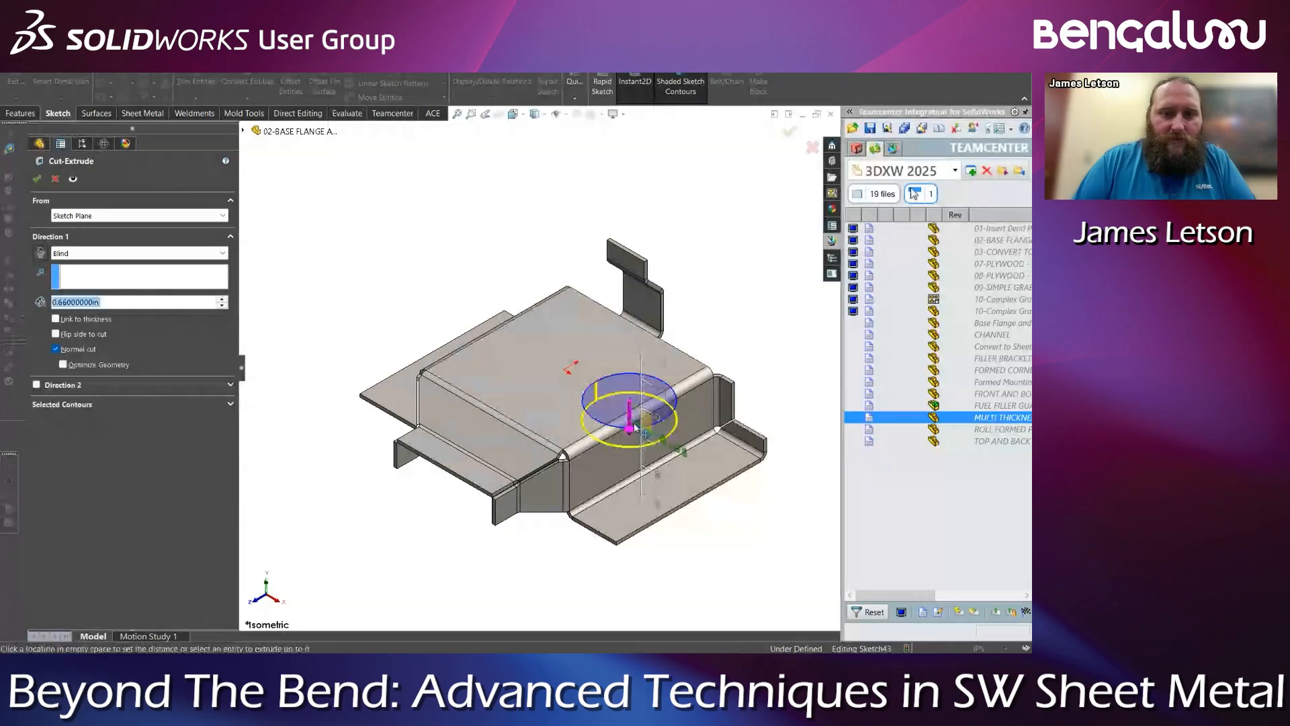
{"action": "key", "text": "Return"}
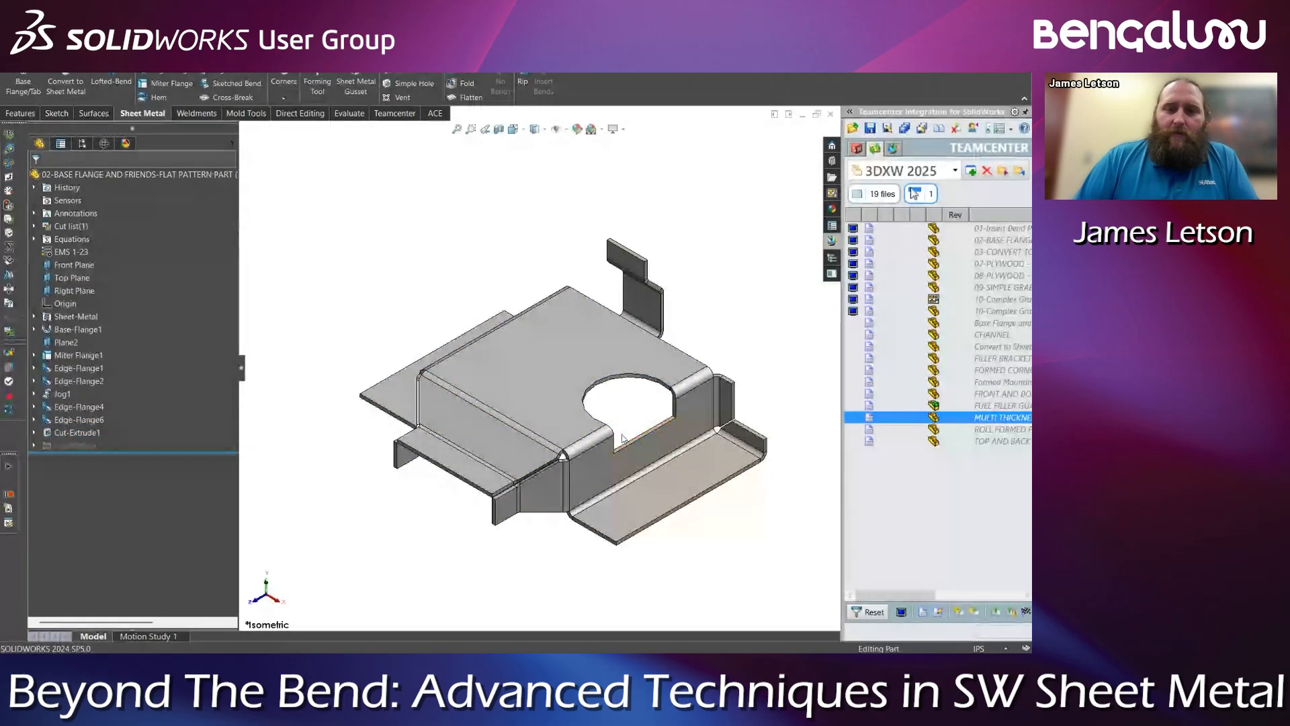
Examine the round cutout across the bend between the top face and side flange, including a view normal to the flange
{"action": "middle_click_drag", "start_coordinate": [612, 430], "coordinate": [620, 412]}
{"action": "left_click", "coordinate": [548, 396]}
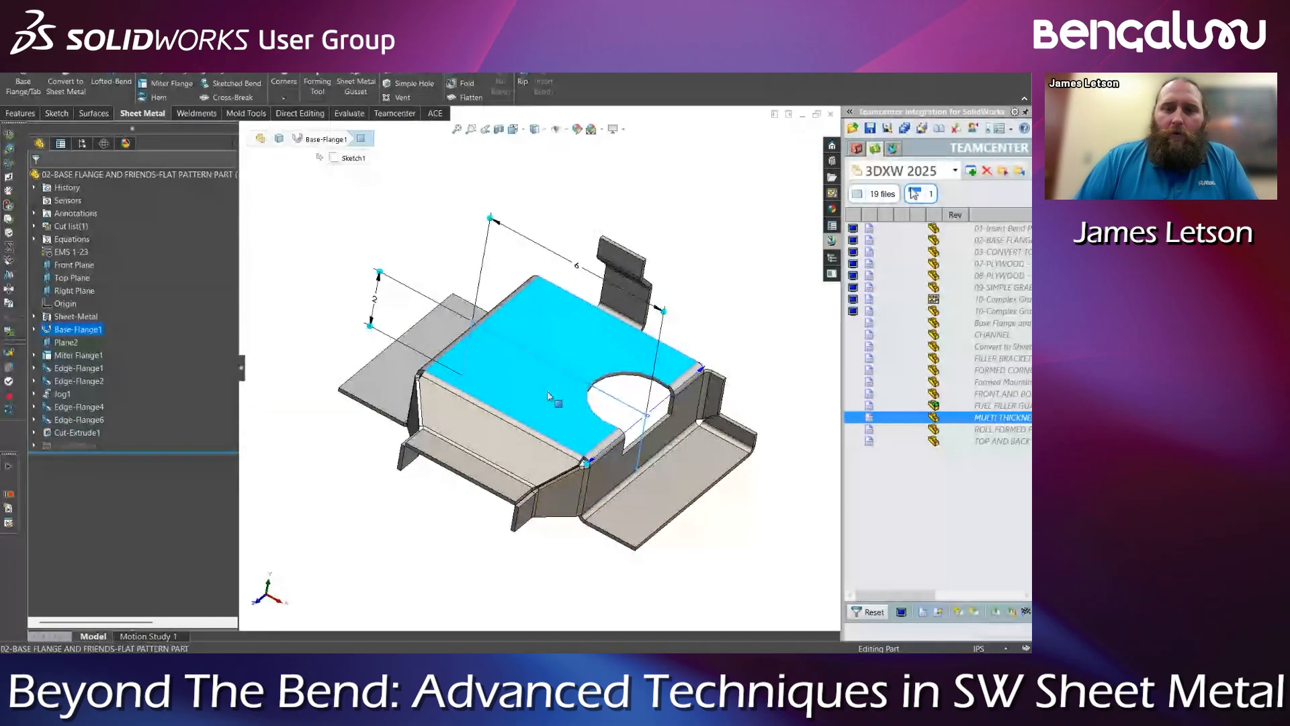
{"action": "scroll", "coordinate": [643, 442], "scroll_direction": "down", "scroll_amount": 2}
{"action": "middle_click_drag", "start_coordinate": [699, 424], "coordinate": [632, 370]}
{"action": "left_click", "coordinate": [698, 408]}
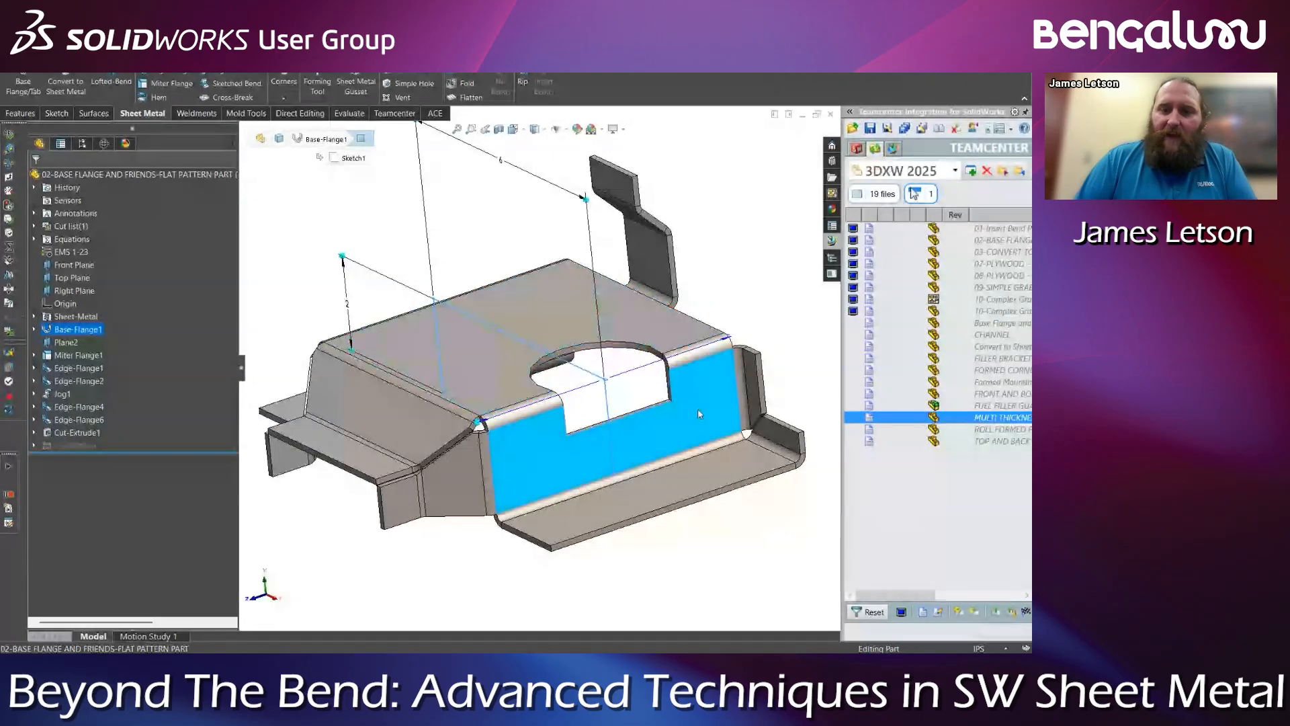
{"action": "scroll", "coordinate": [697, 408], "scroll_direction": "down", "scroll_amount": 2}
{"action": "left_click", "coordinate": [655, 377]}
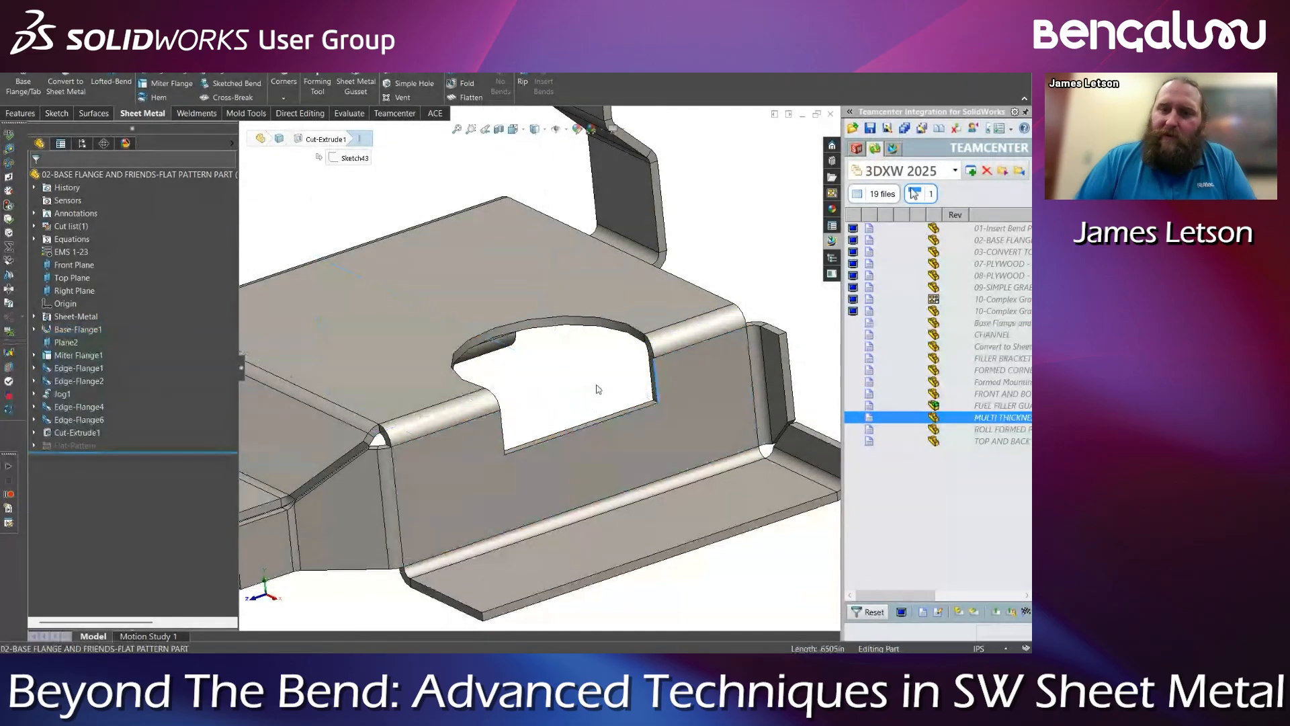
{"action": "middle_click_drag", "start_coordinate": [602, 403], "coordinate": [608, 408]}
{"action": "left_click", "coordinate": [700, 426]}
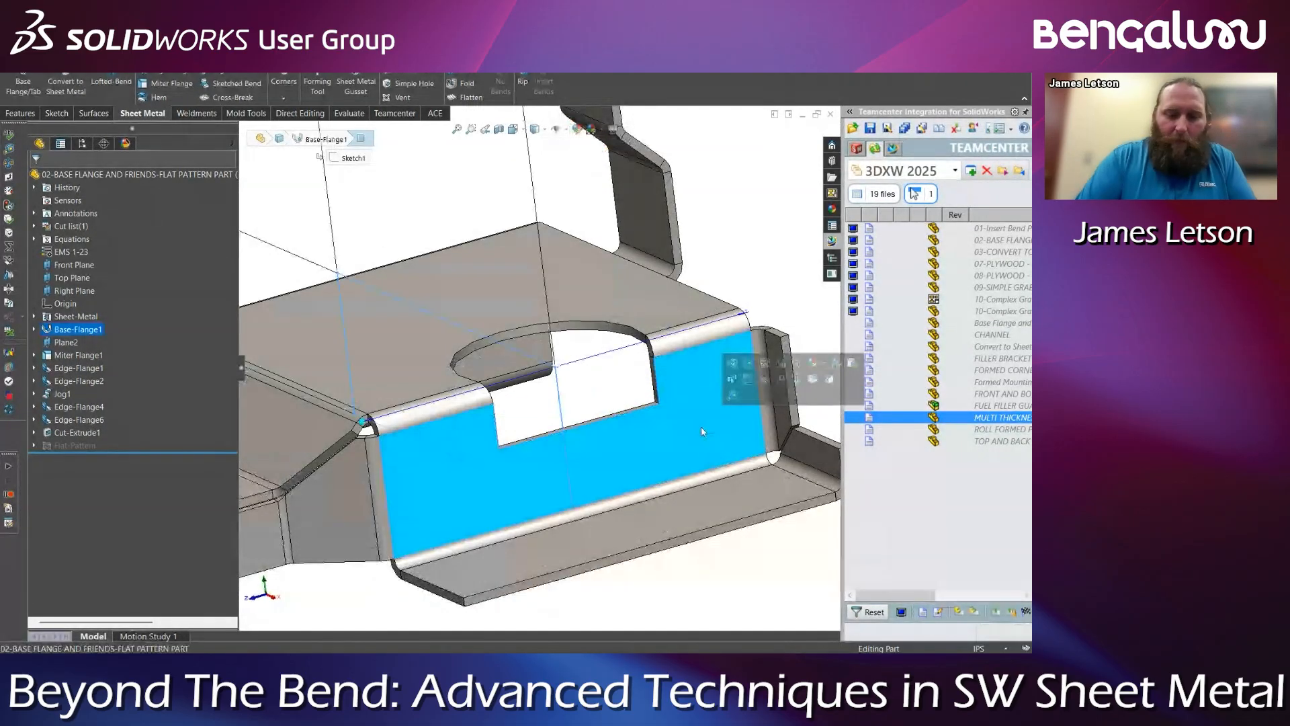
{"action": "key", "text": "ctrl+8"}
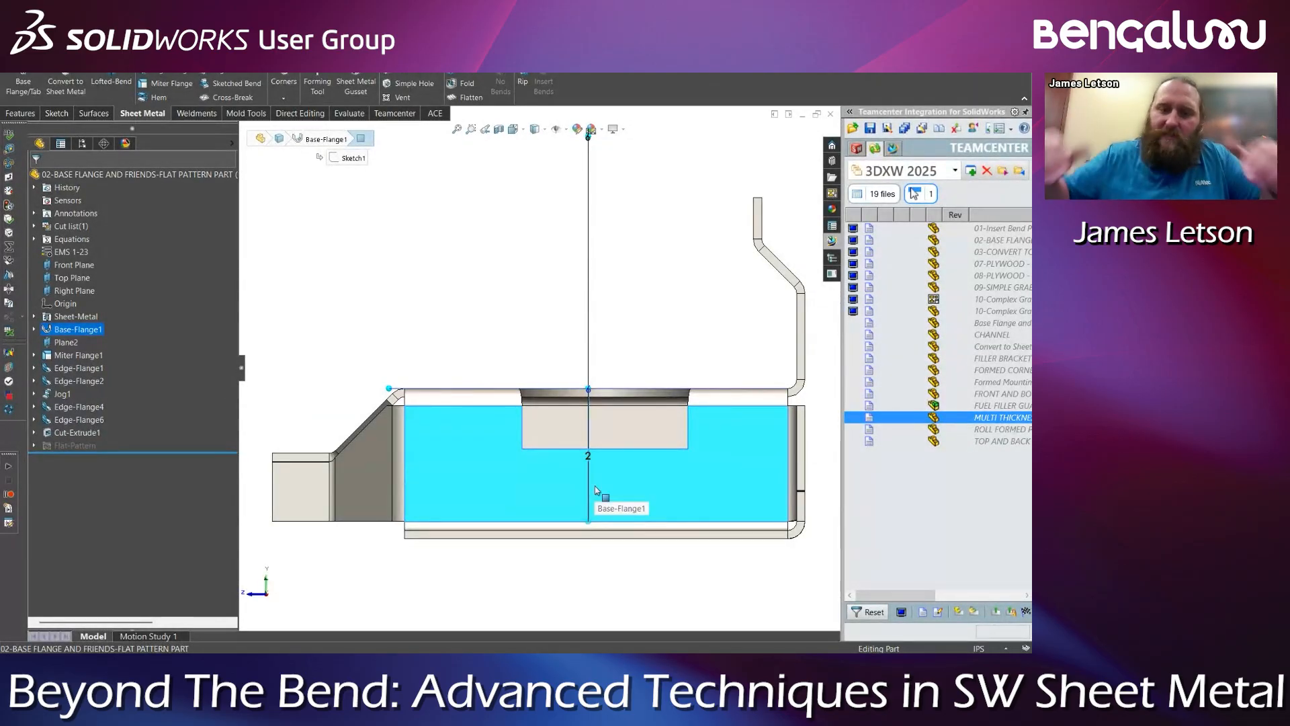
{"action": "left_click", "coordinate": [458, 335]}
{"action": "middle_click_drag", "start_coordinate": [460, 338], "coordinate": [522, 425]}
{"action": "key", "text": "f"}
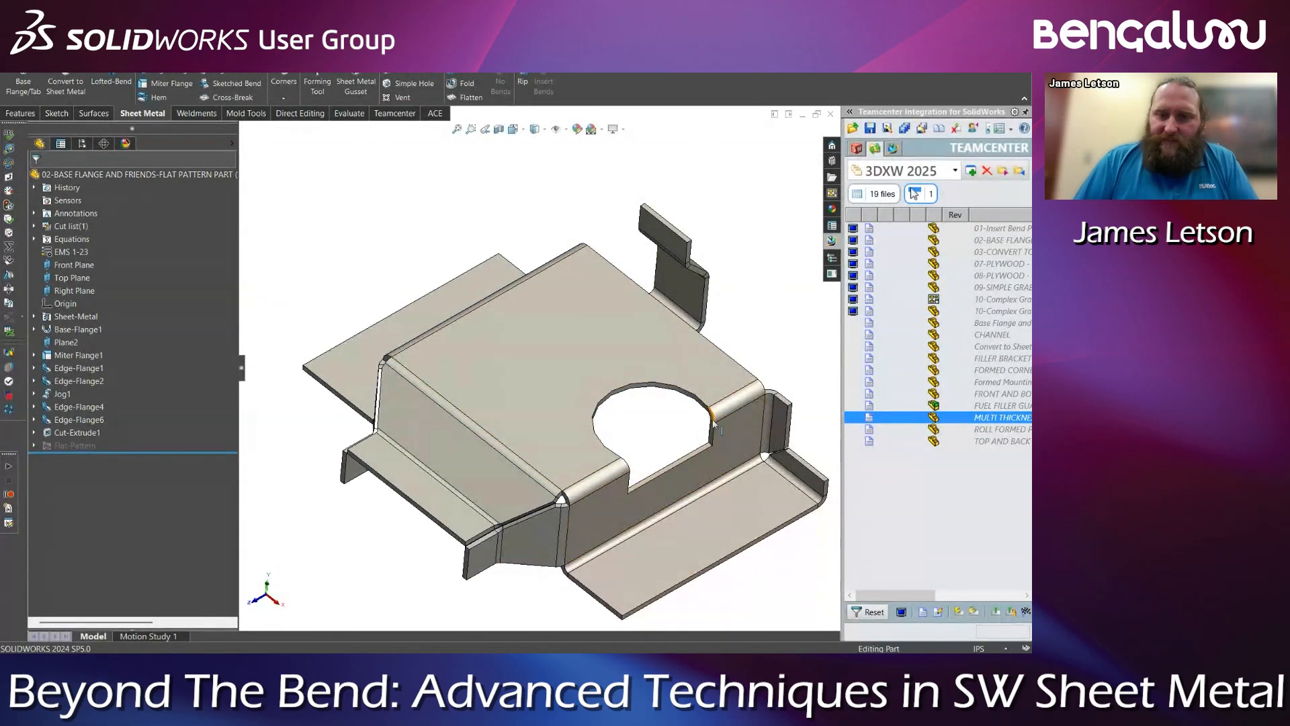
Delete the circular cut across the bend together with its leftover sketch
{"action": "left_click", "coordinate": [80, 433]}
{"action": "key", "text": "Delete"}
{"action": "key", "text": "Return"}
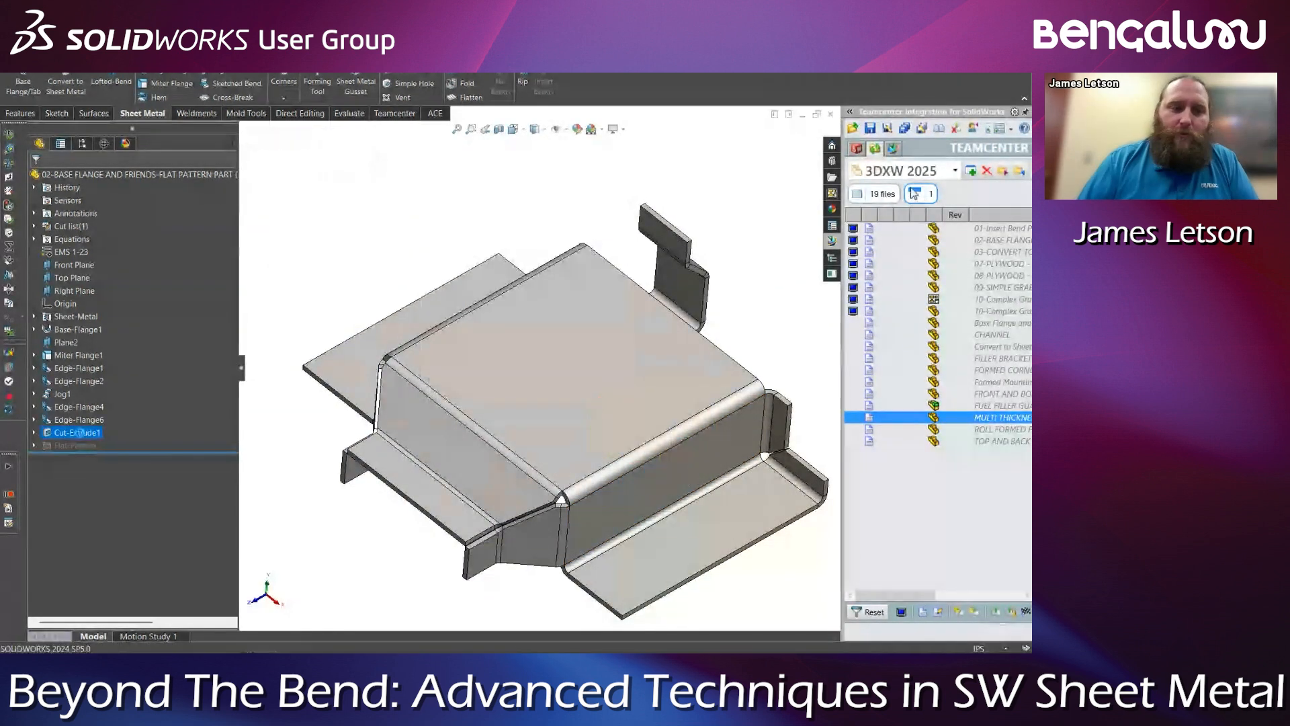
{"action": "left_click", "coordinate": [74, 433]}
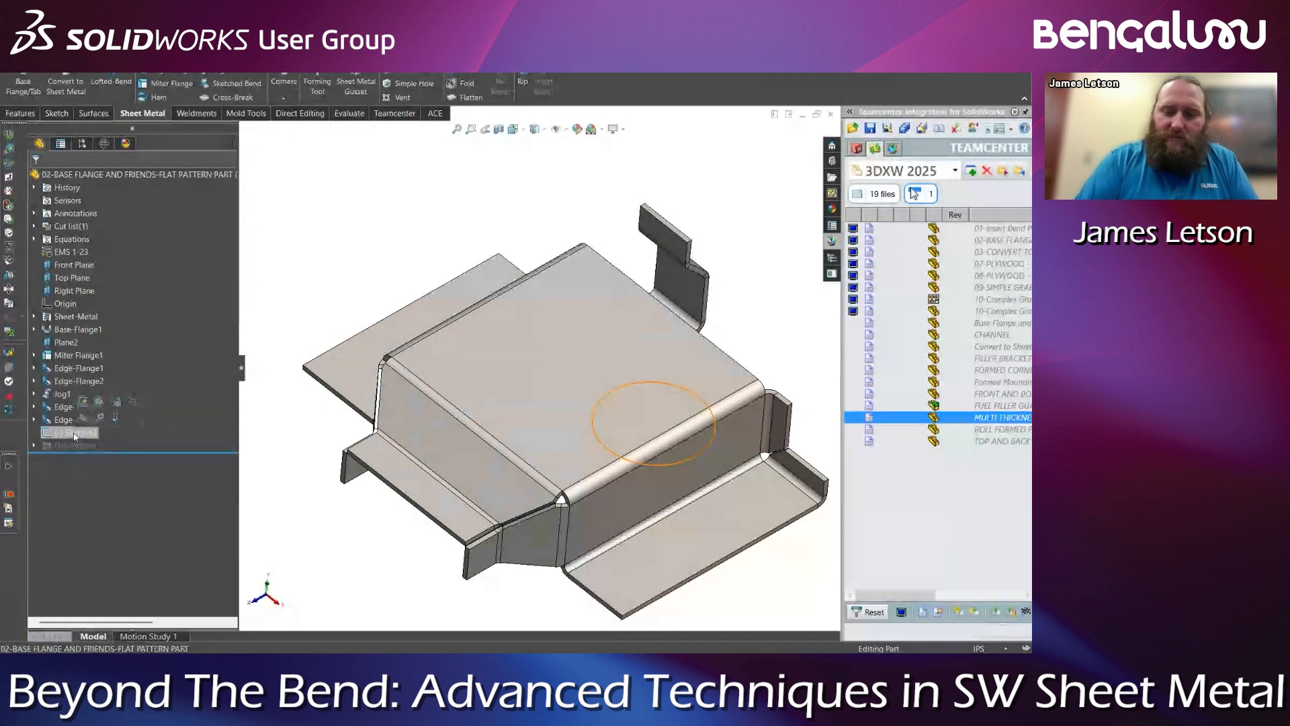
{"action": "key", "text": "Delete"}
{"action": "key", "text": "Return"}
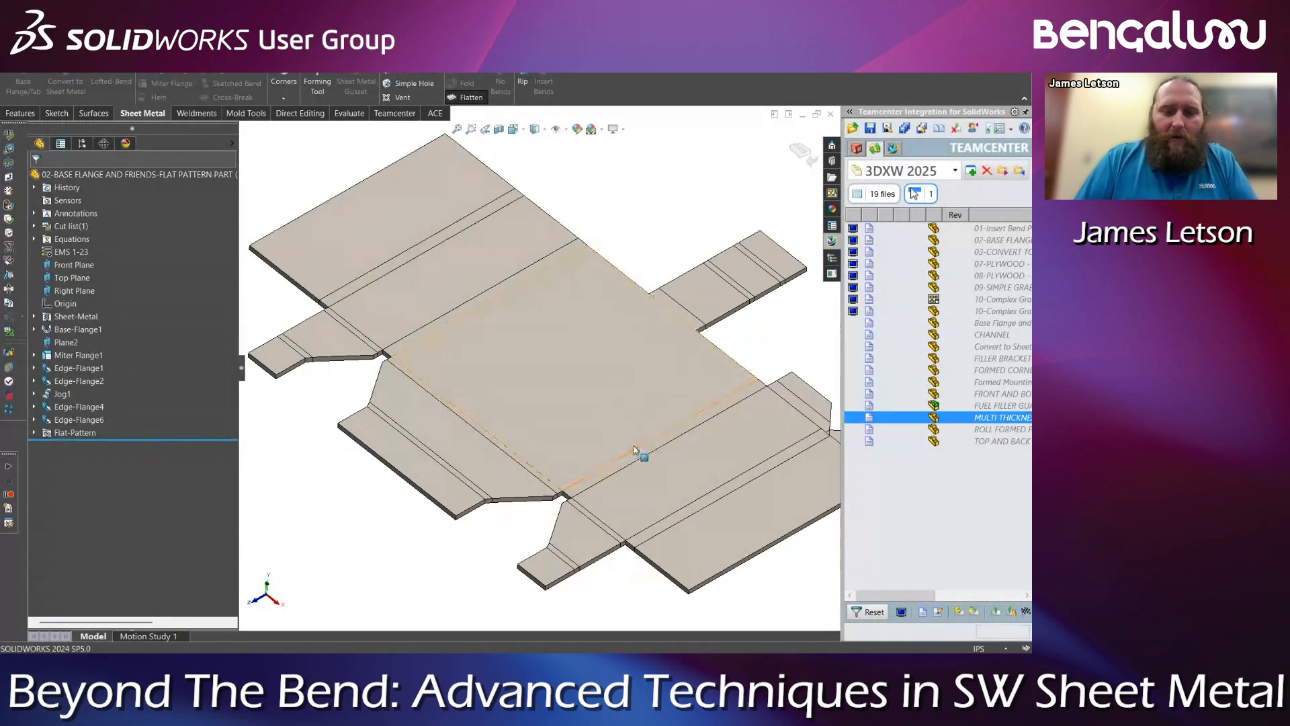
Sketch a circle on the central face of the flattened part, crossing the bend beside the wide side flange
{"action": "left_click", "coordinate": [633, 450]}
{"action": "left_click", "coordinate": [719, 465]}
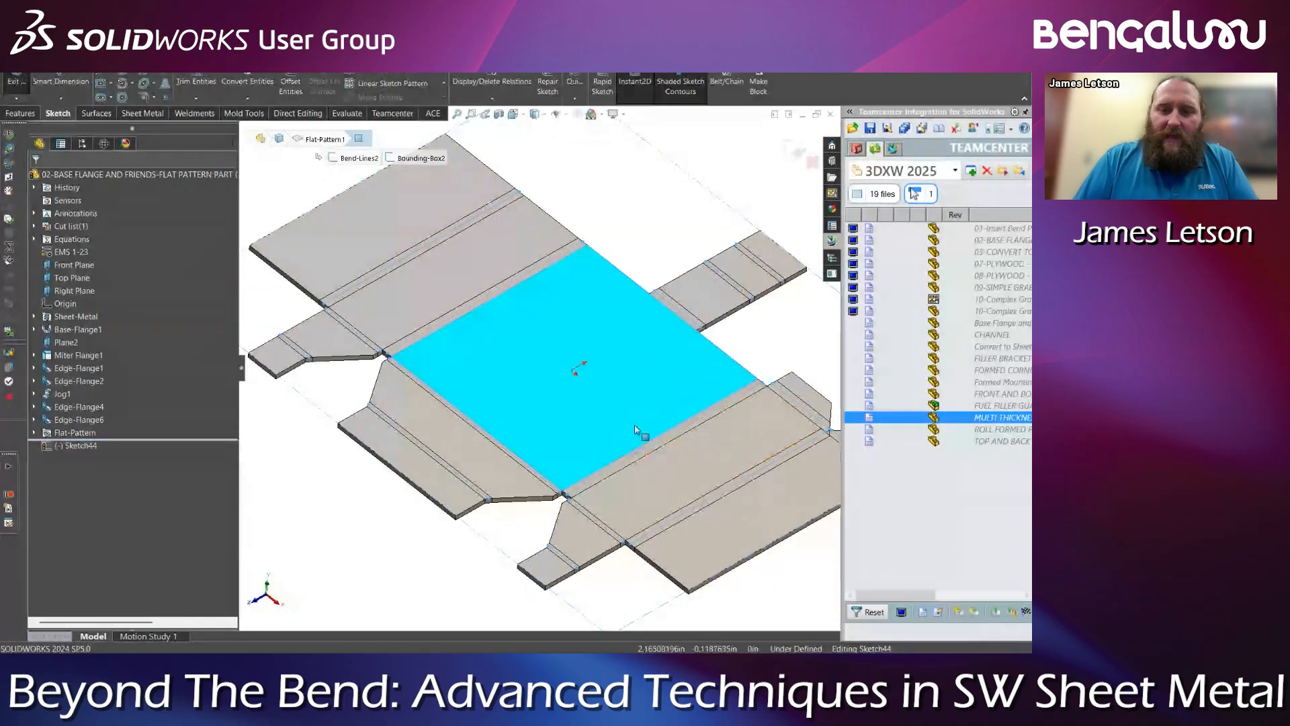
{"action": "key", "text": "s"}
{"action": "left_click", "coordinate": [582, 496]}
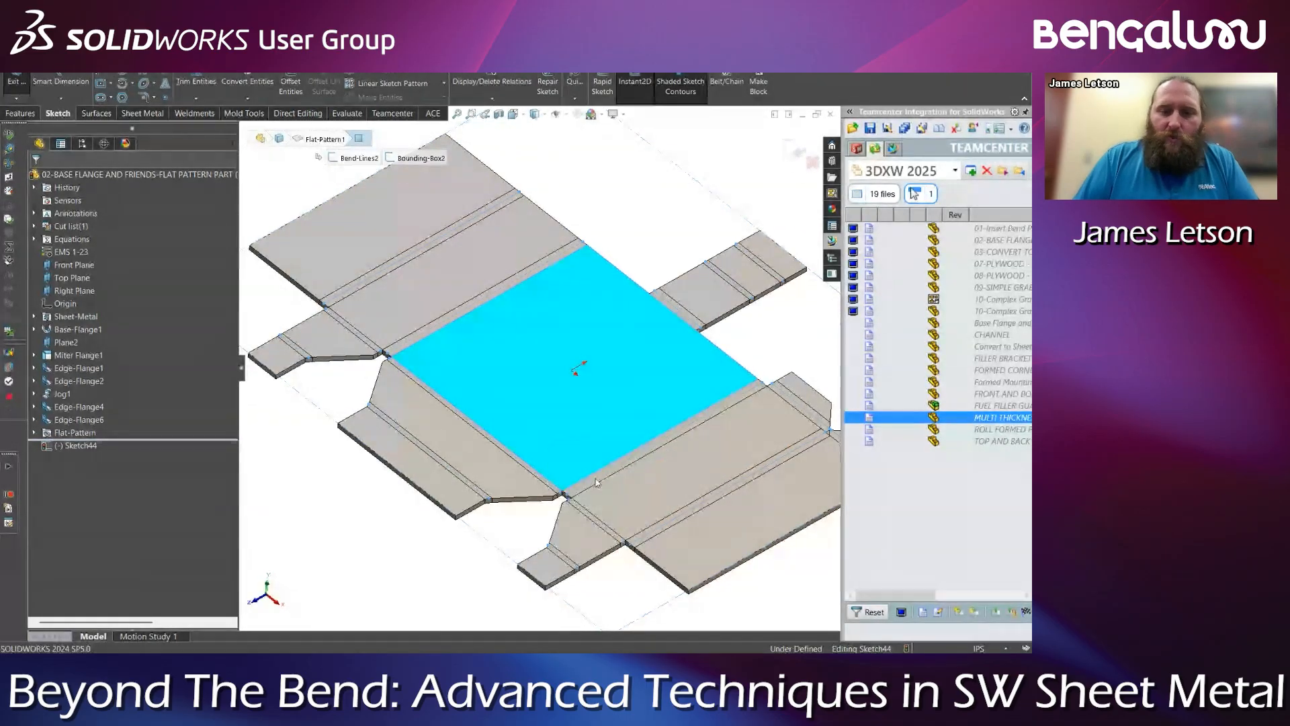
{"action": "left_click", "coordinate": [649, 418]}
{"action": "left_click", "coordinate": [692, 471]}
{"action": "key", "text": "Escape"}
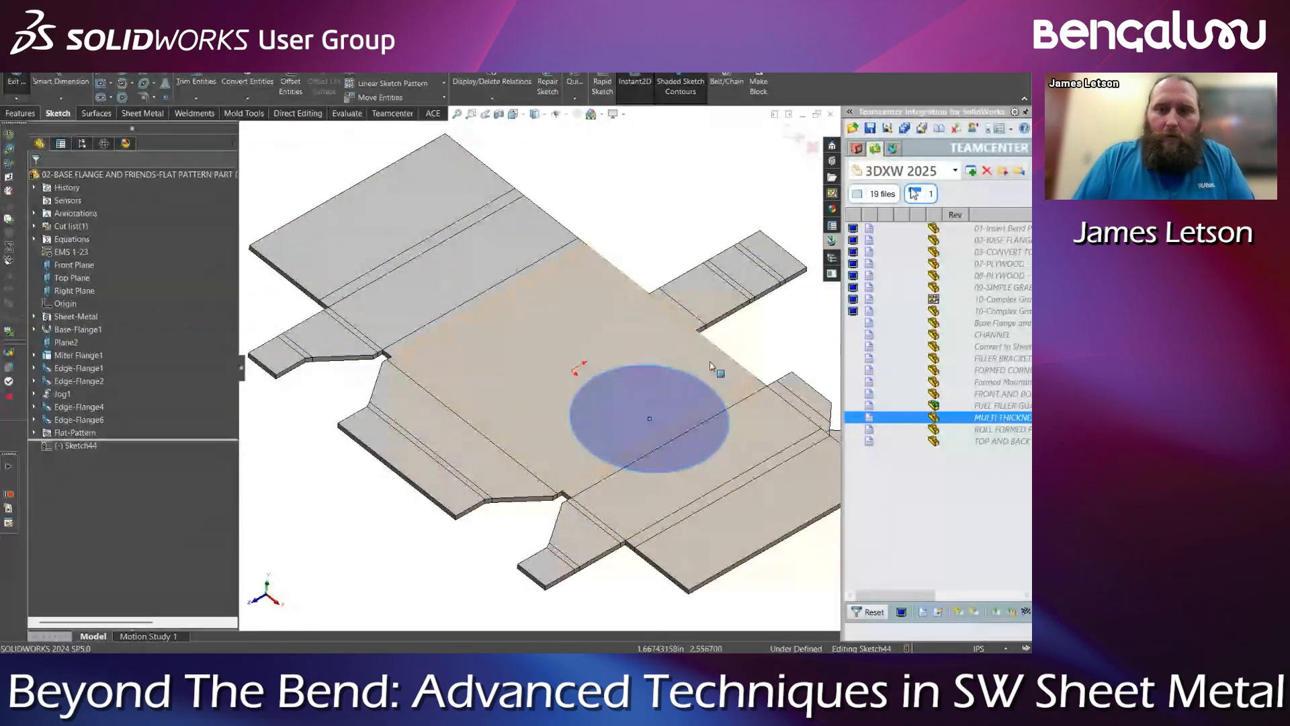
Cut-extrude the circle through the flat pattern with a blind depth of 0.91 in
{"action": "key", "text": "s"}
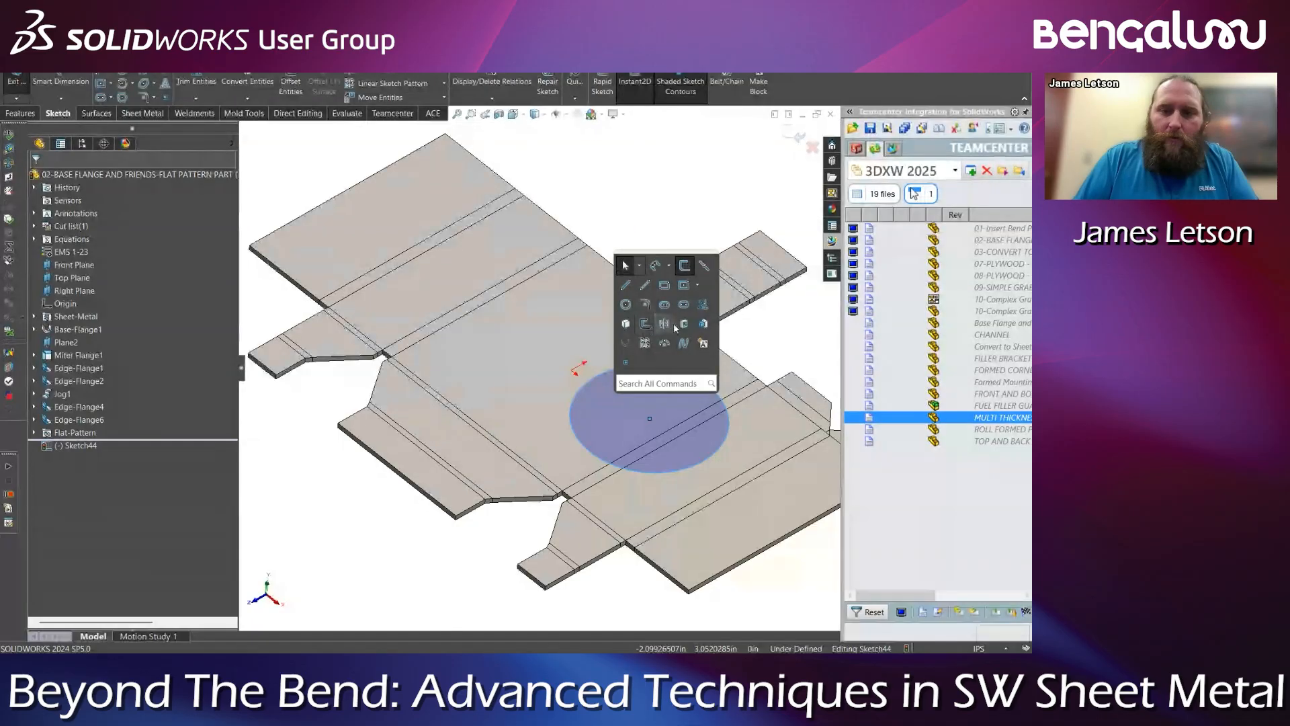
{"action": "left_click", "coordinate": [649, 326]}
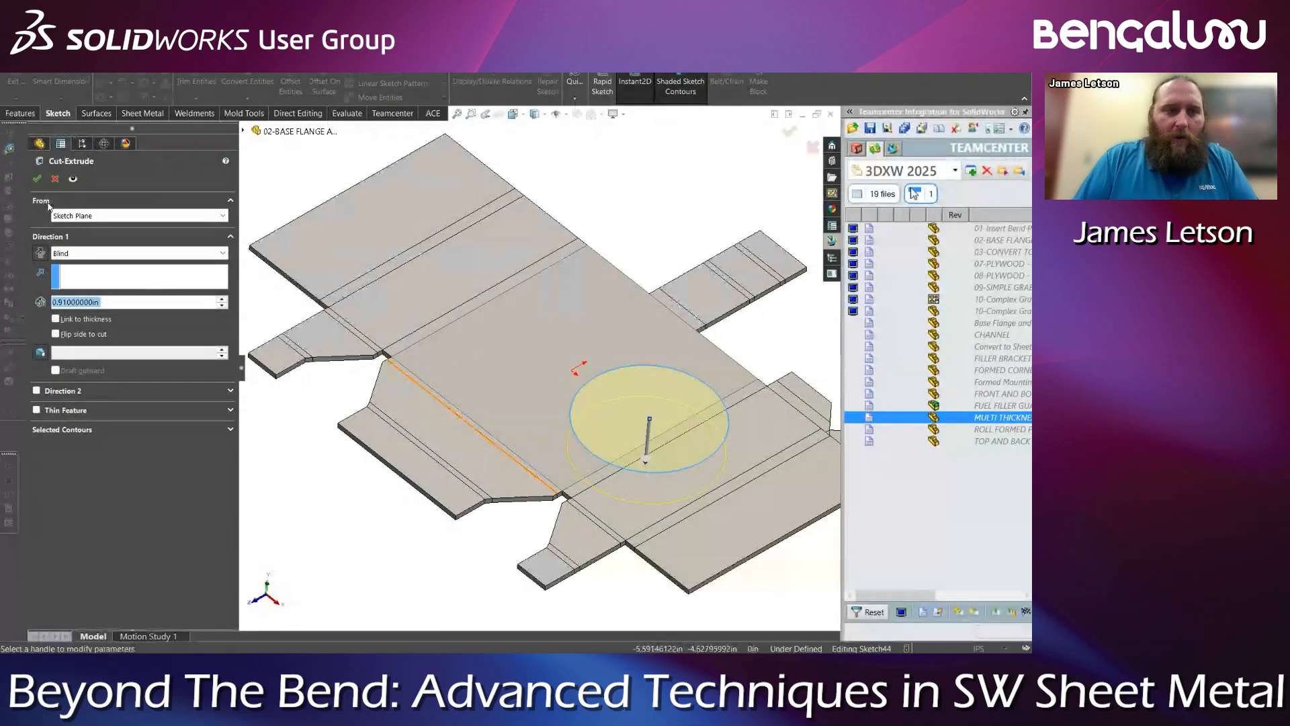
{"action": "left_click", "coordinate": [37, 178]}
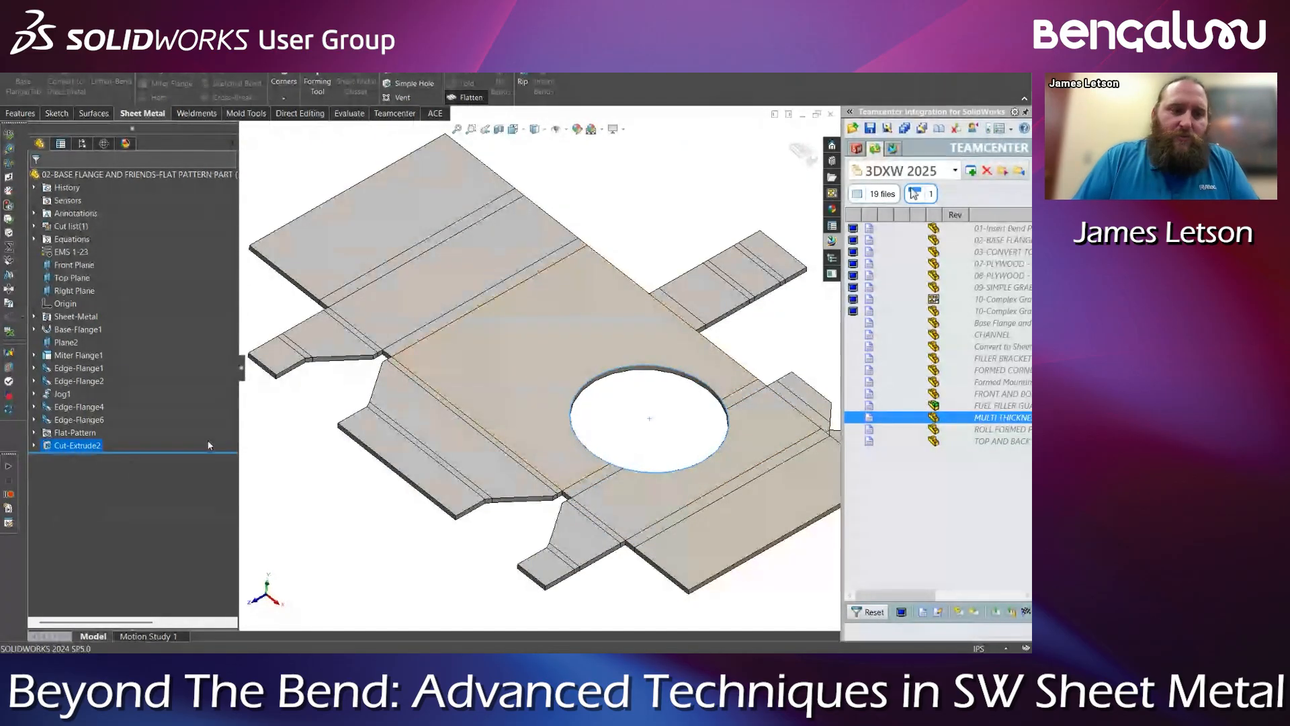
Examine the order of the sheet metal, flat-pattern and cut features, and switch the part back to its folded state
{"action": "left_click", "coordinate": [67, 445]}
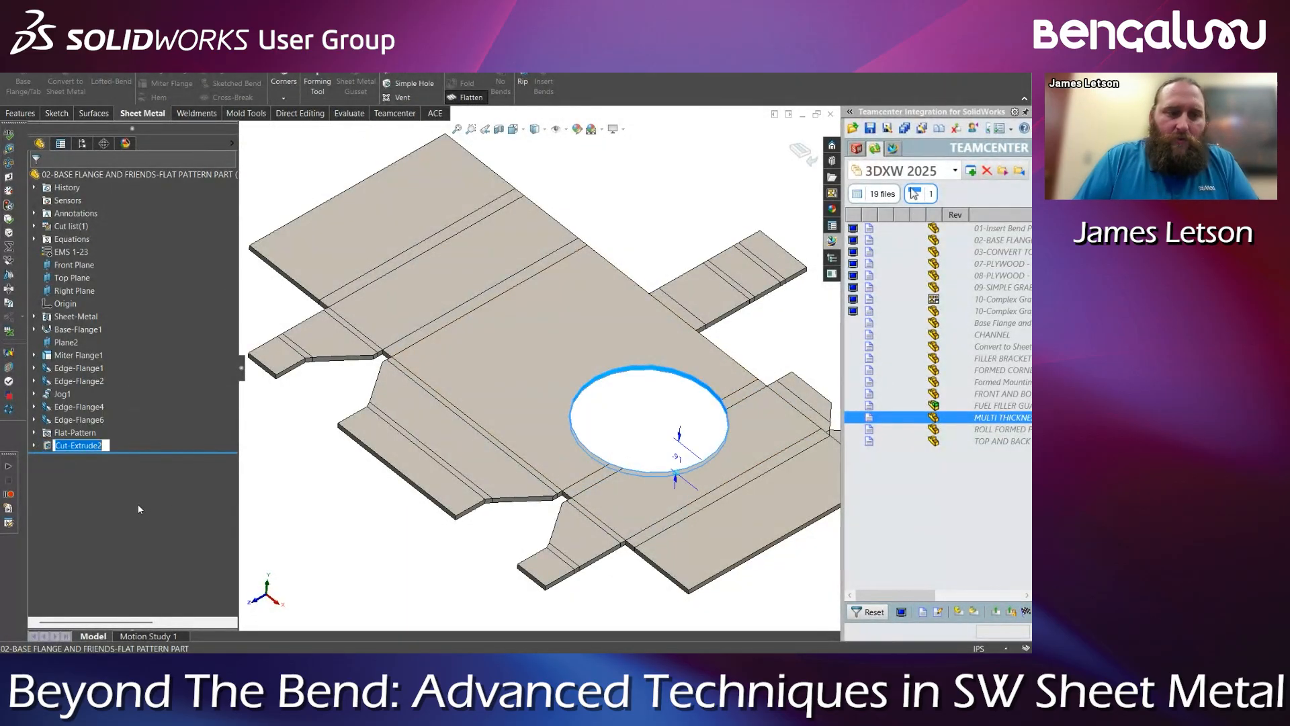
{"action": "left_click", "coordinate": [70, 433]}
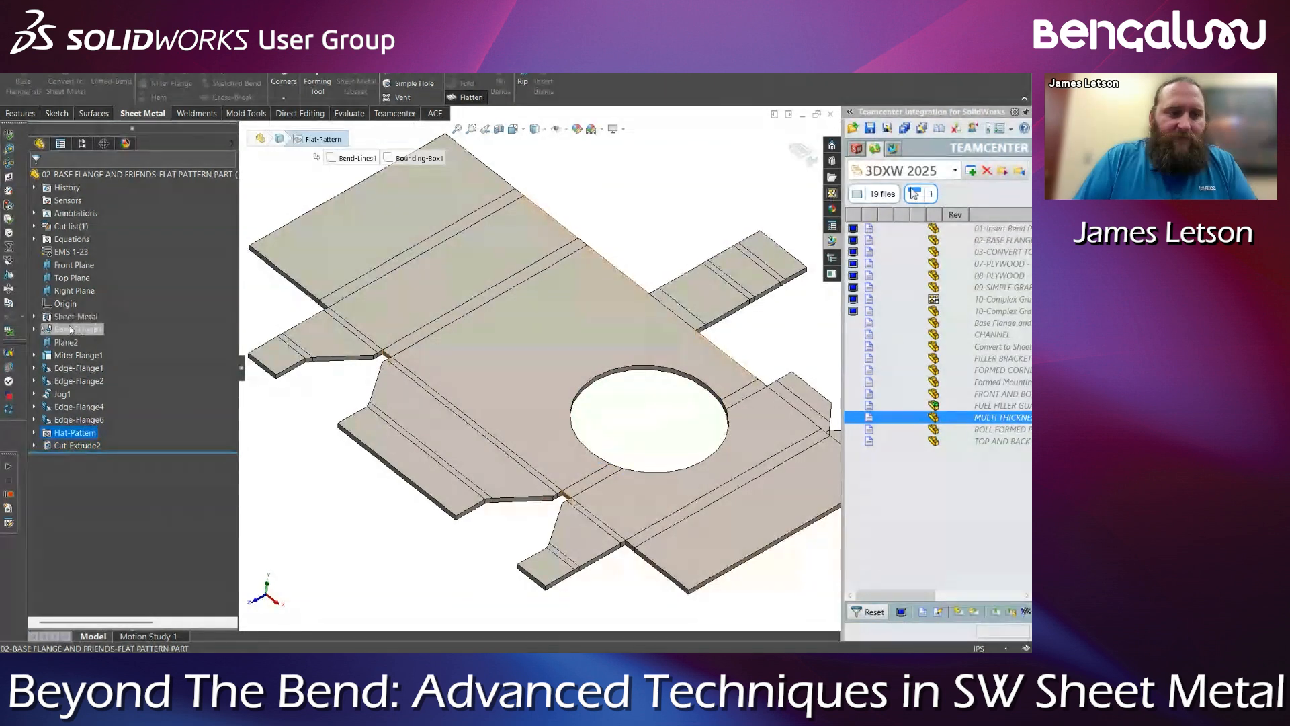
{"action": "left_click", "coordinate": [69, 328]}
{"action": "left_click", "coordinate": [65, 318]}
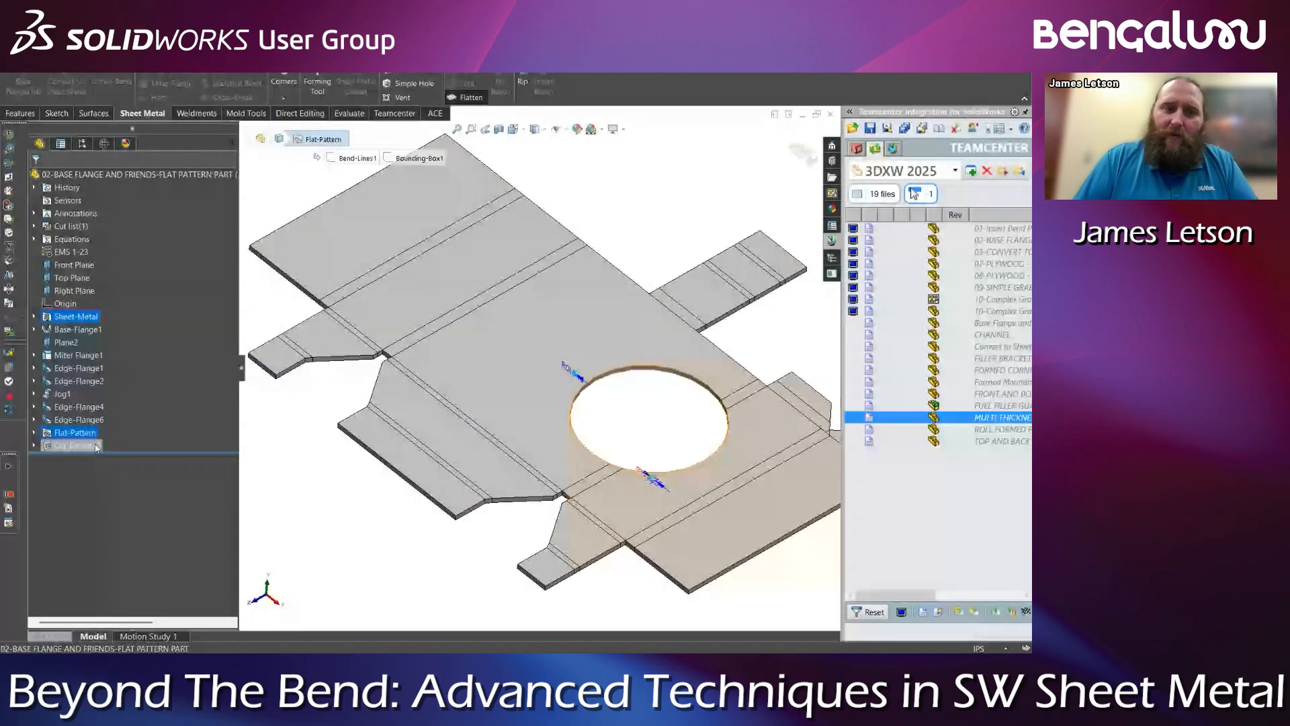
{"action": "left_click", "coordinate": [340, 541]}
{"action": "left_click", "coordinate": [463, 98]}
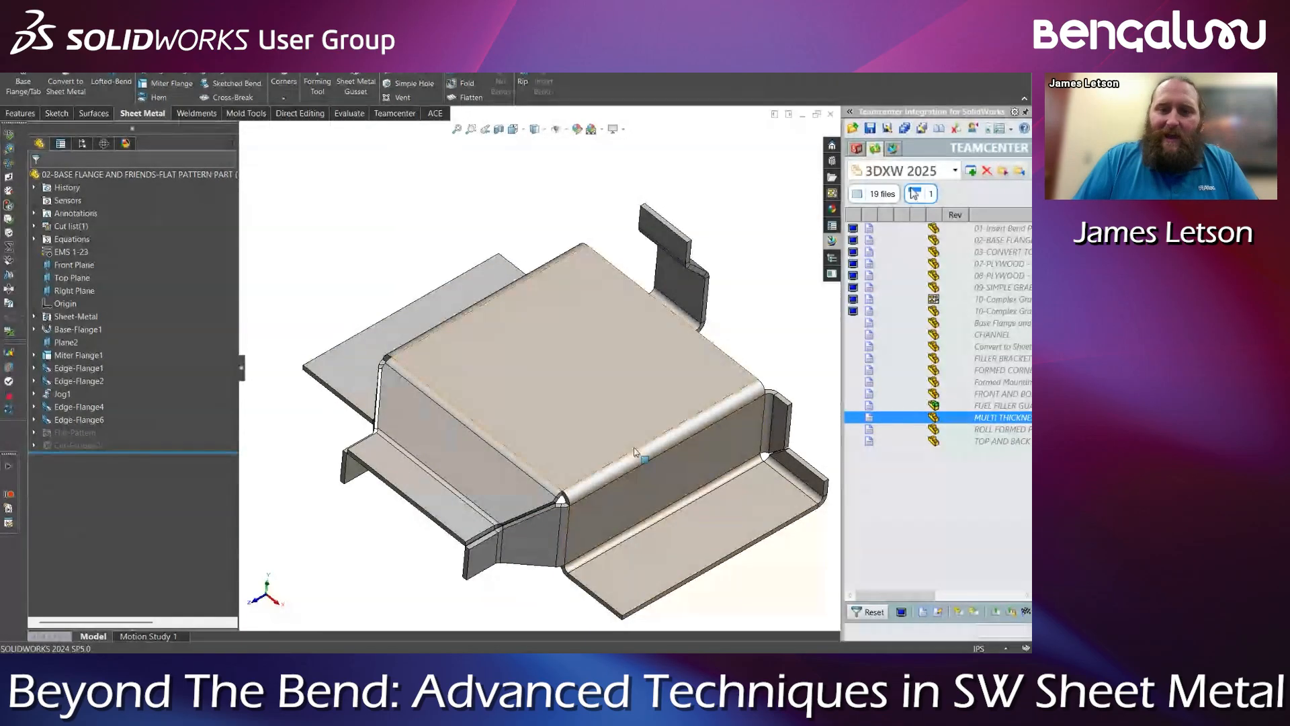
Delete the cut made on the flat pattern along with its circle sketch, and return the part to its folded state
{"action": "left_click", "coordinate": [85, 446]}
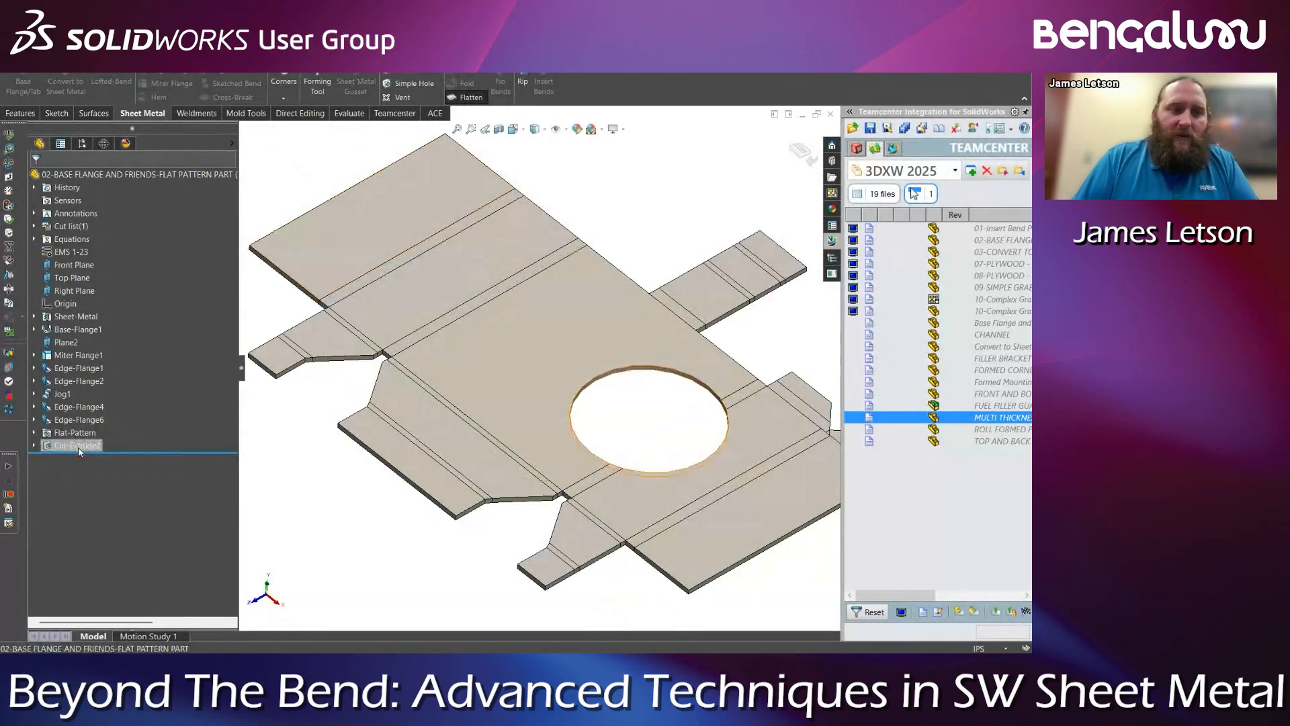
{"action": "key", "text": "Delete"}
{"action": "key", "text": "Return"}
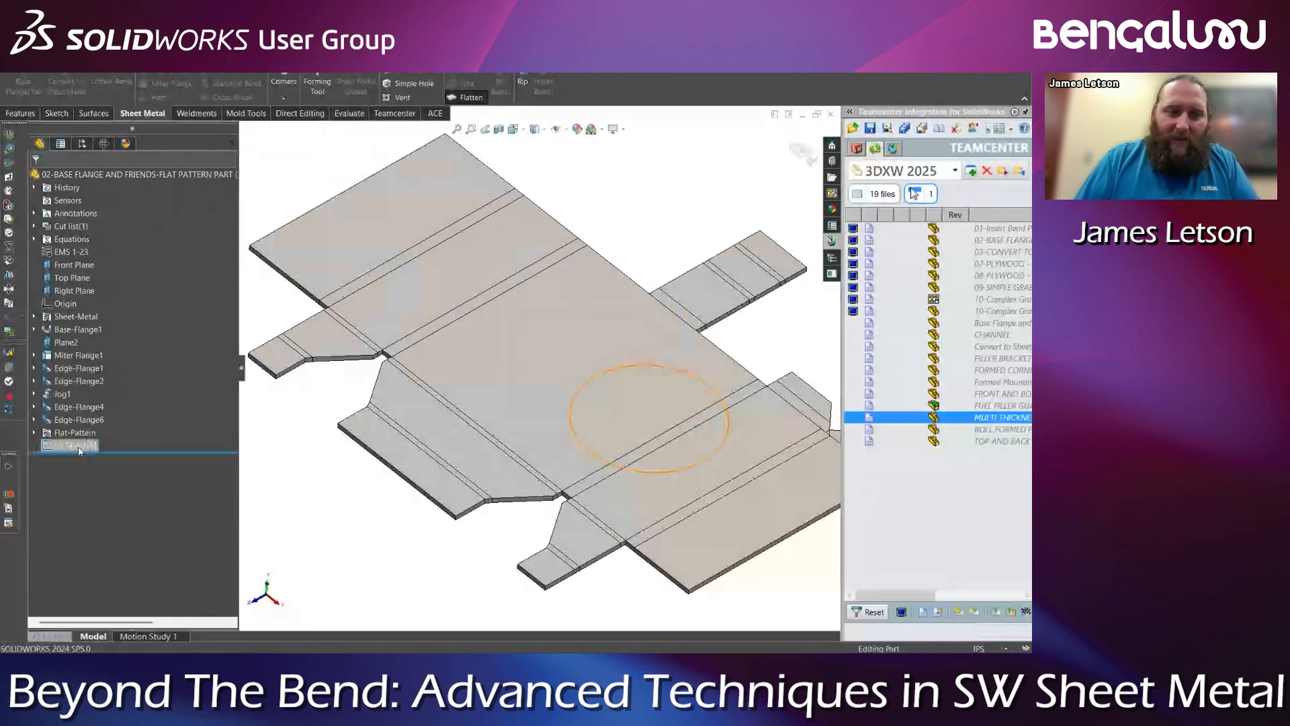
{"action": "key", "text": "Delete"}
{"action": "key", "text": "Return"}
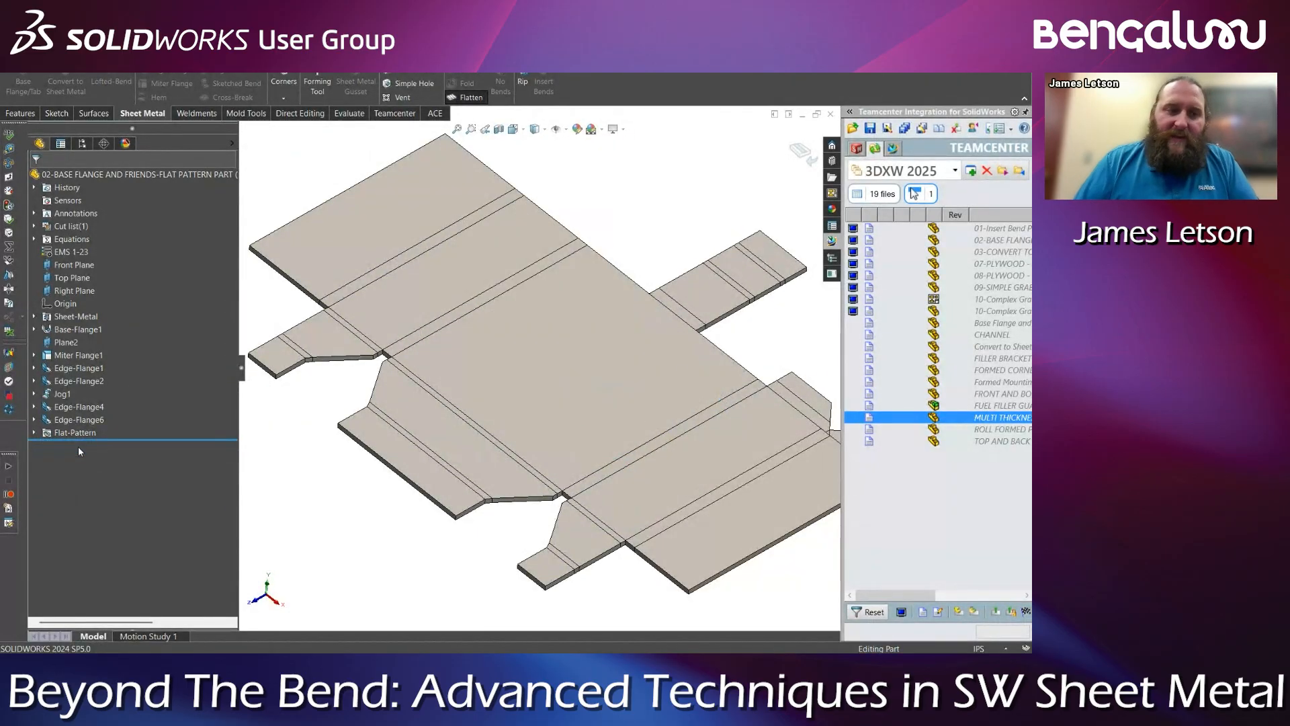
{"action": "left_click", "coordinate": [465, 98]}
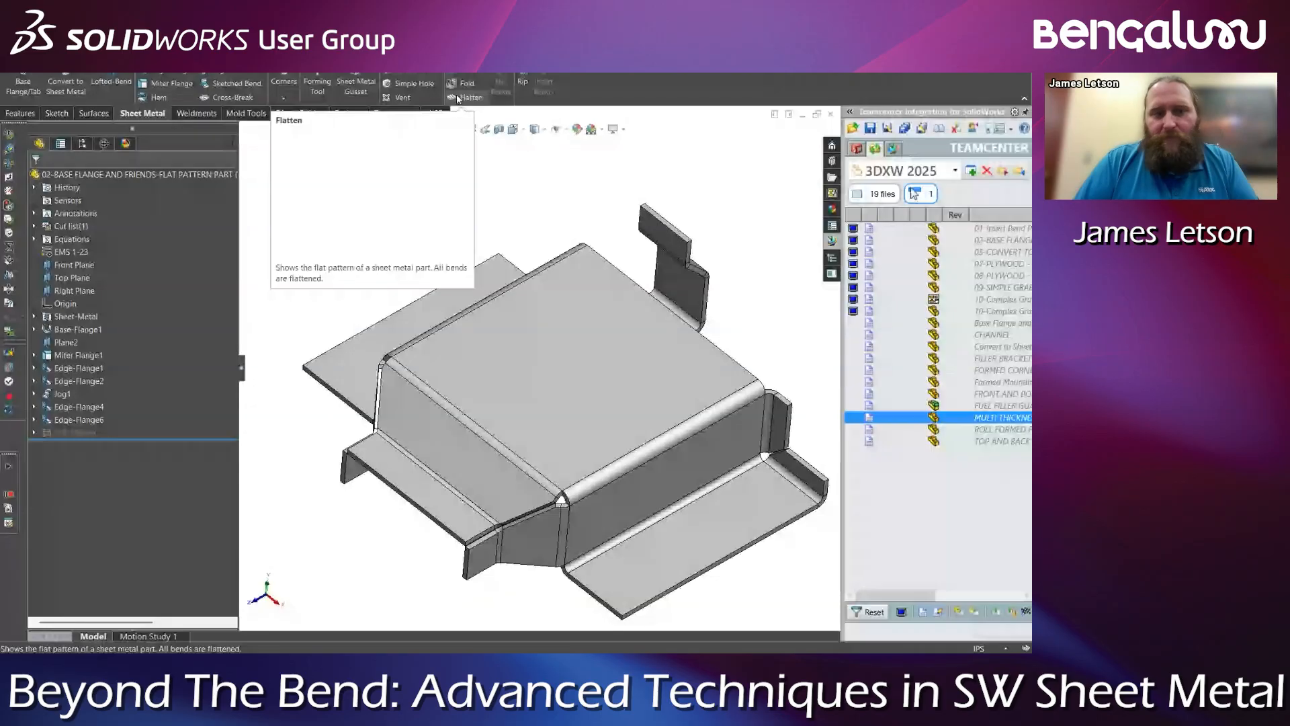
Unfold only BaseBend1, keeping the large top face fixed
{"action": "left_click", "coordinate": [470, 73]}
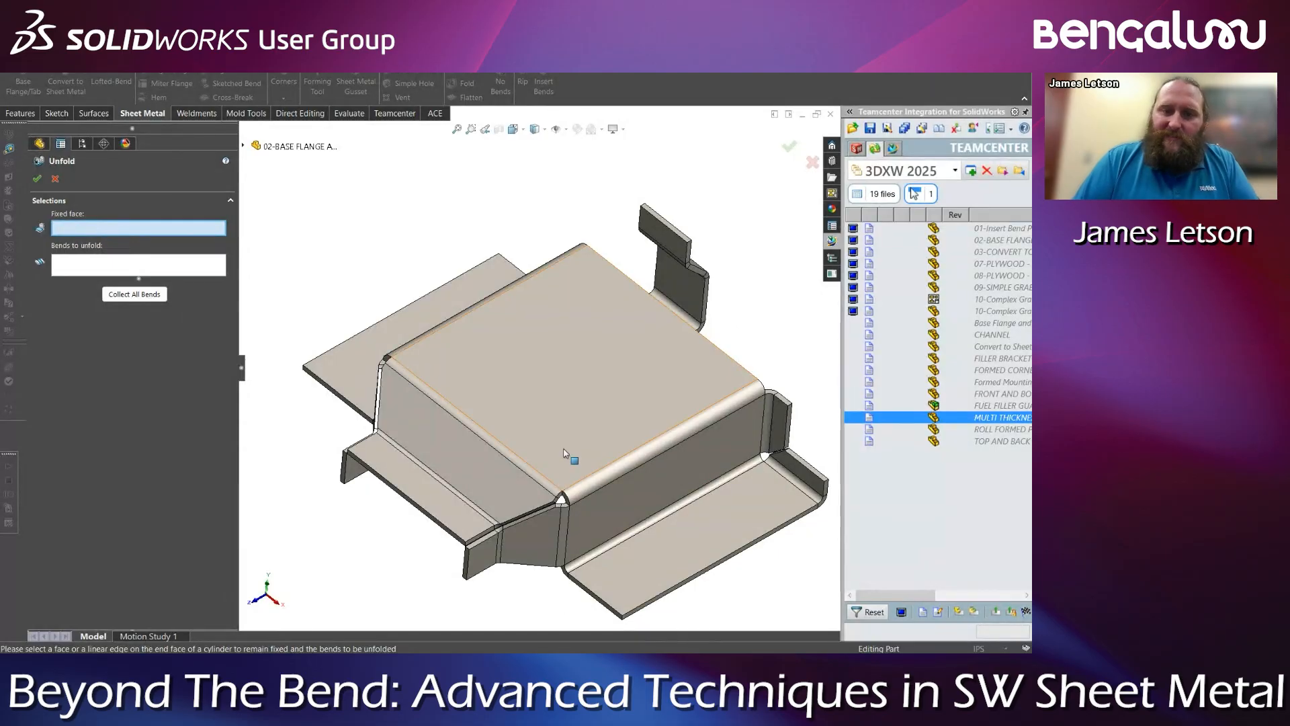
{"action": "left_click", "coordinate": [587, 430]}
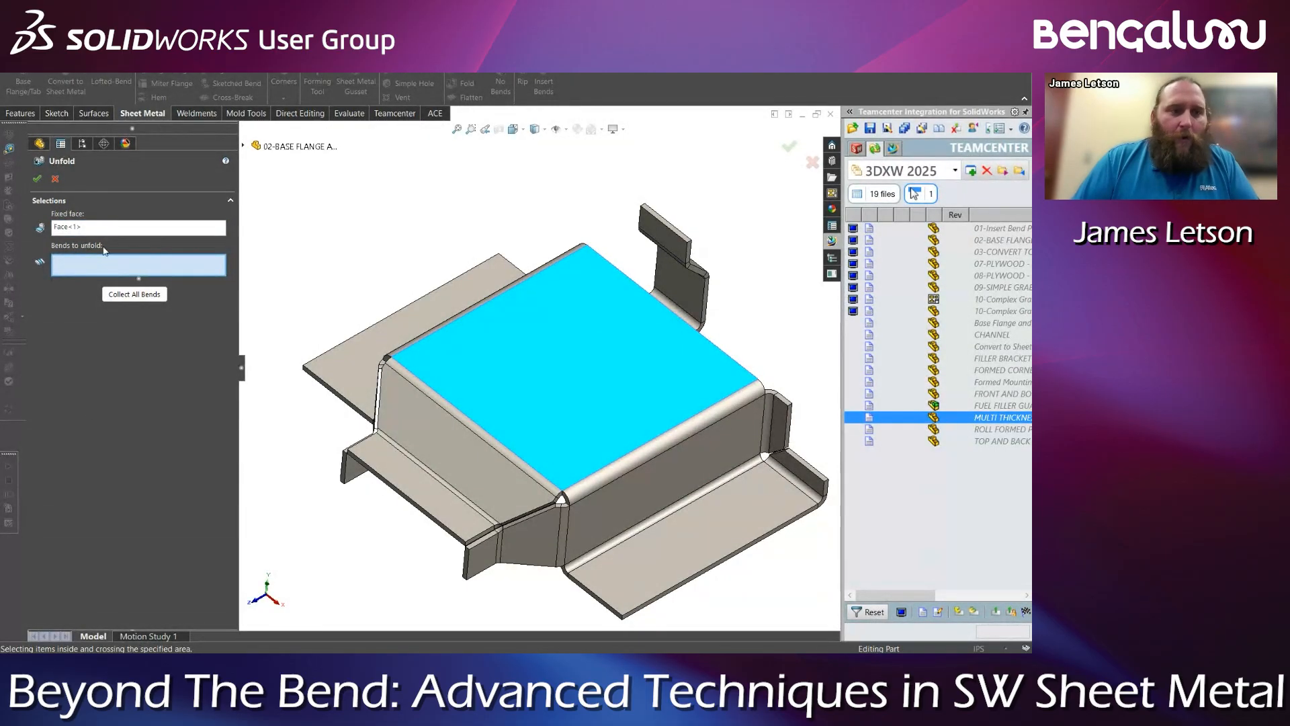
{"action": "left_click", "coordinate": [607, 481]}
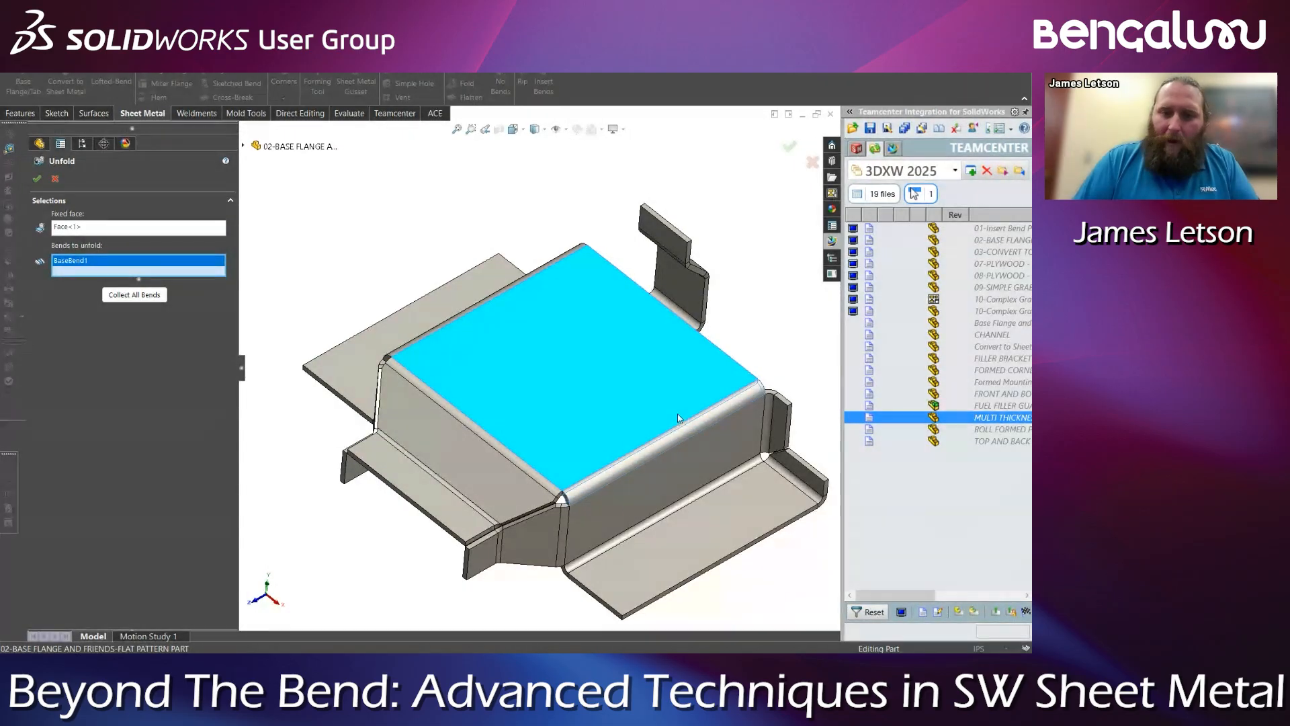
{"action": "left_click", "coordinate": [38, 179]}
Sketch a circle on the large top face so that it extends across the unfolded bend
{"action": "middle_click_drag", "start_coordinate": [734, 518], "coordinate": [789, 535]}
{"action": "middle_click_drag", "start_coordinate": [717, 384], "coordinate": [708, 460]}
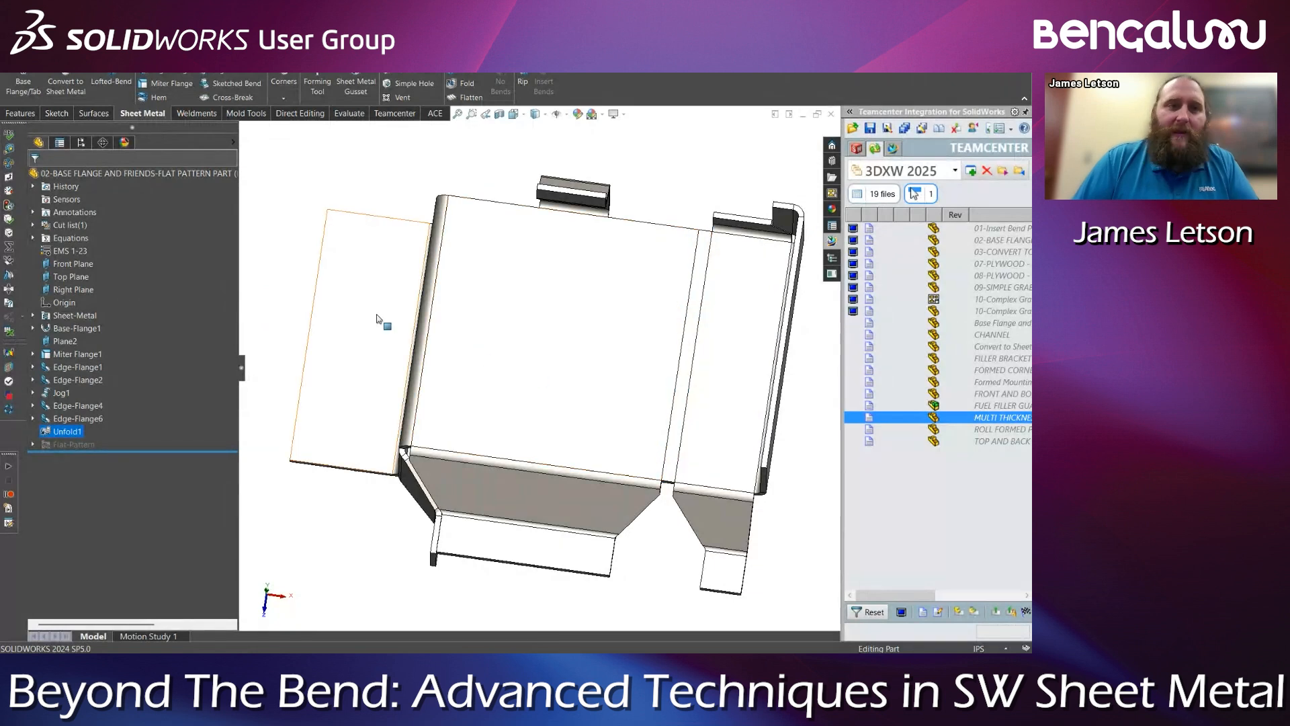
{"action": "left_click", "coordinate": [652, 370]}
{"action": "left_click", "coordinate": [747, 402]}
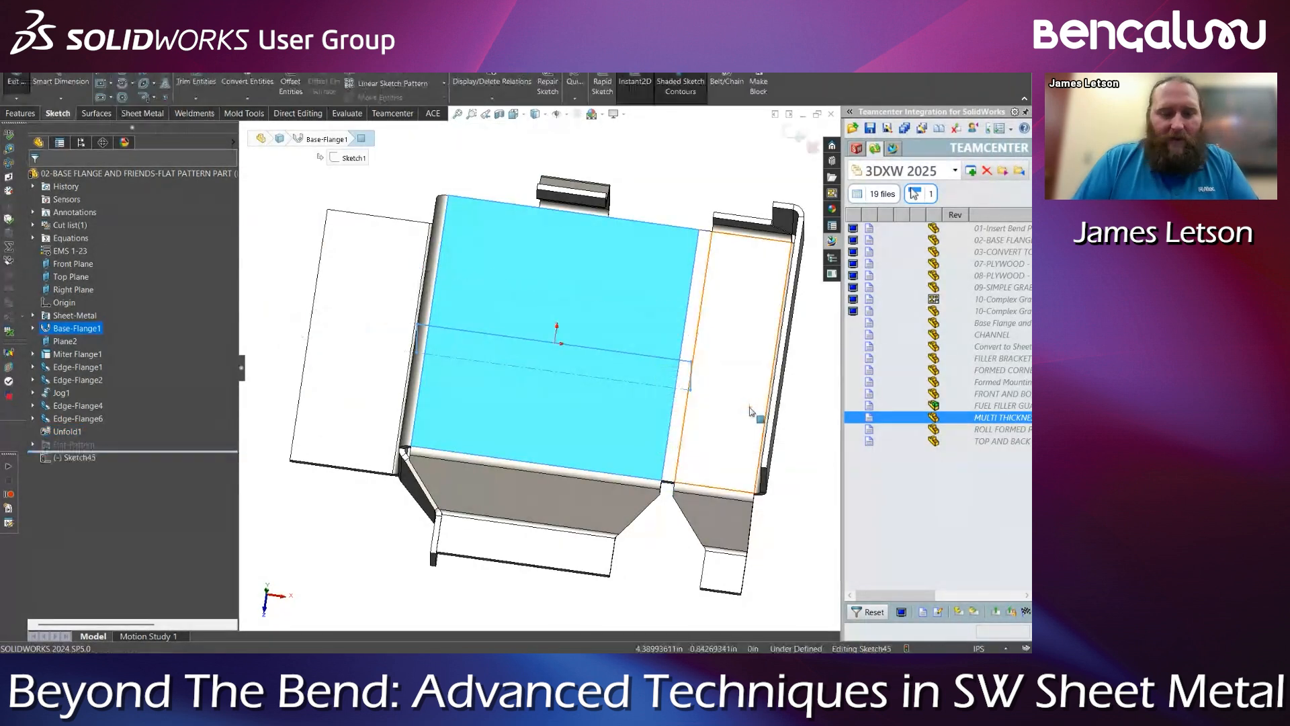
{"action": "key", "text": "s"}
{"action": "left_click", "coordinate": [689, 461]}
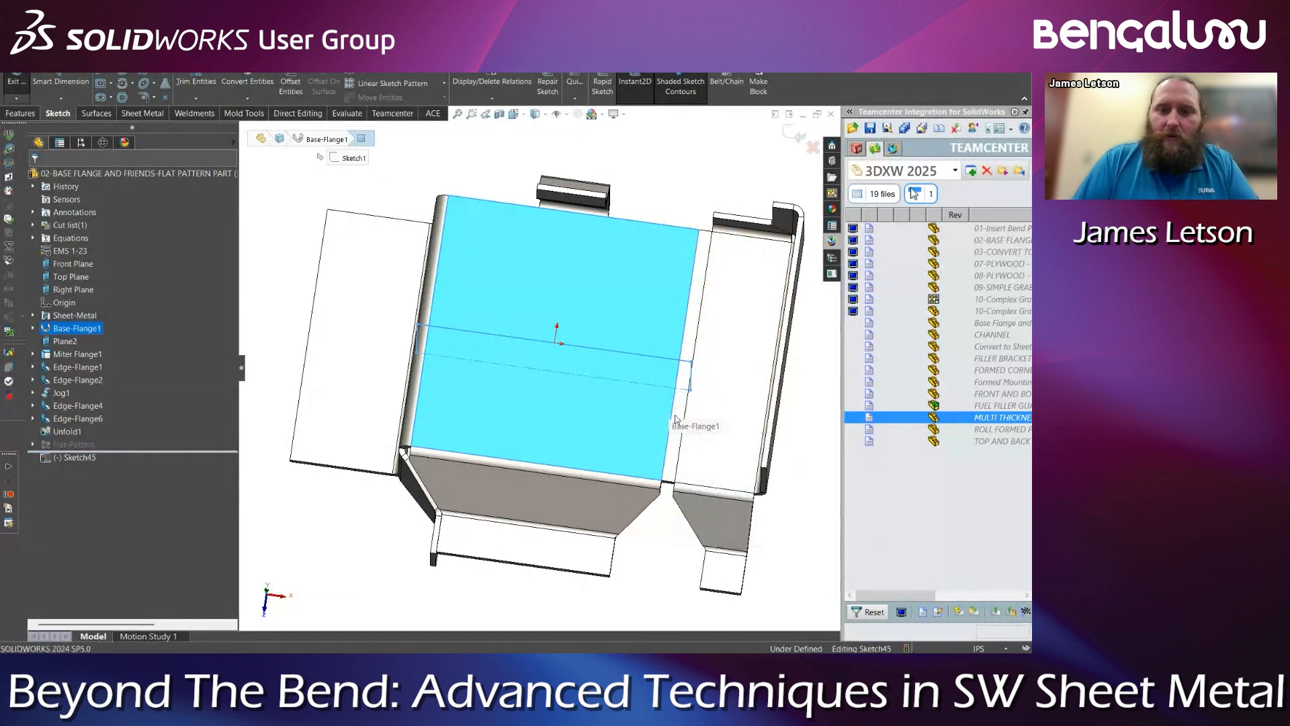
{"action": "left_click", "coordinate": [657, 350]}
{"action": "left_click", "coordinate": [728, 389]}
Cut-extrude the circle with a blind depth of 0.91 in and Normal cut enabled
{"action": "key", "text": "s"}
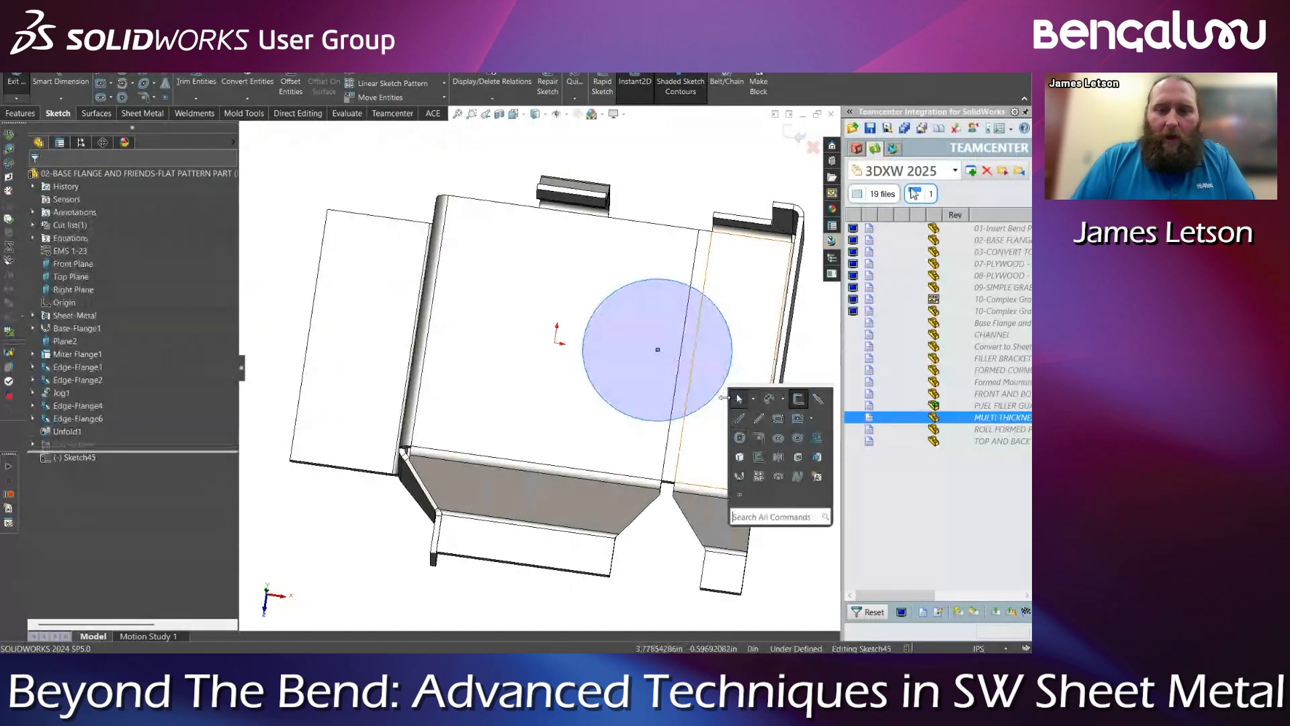
{"action": "left_click", "coordinate": [800, 460]}
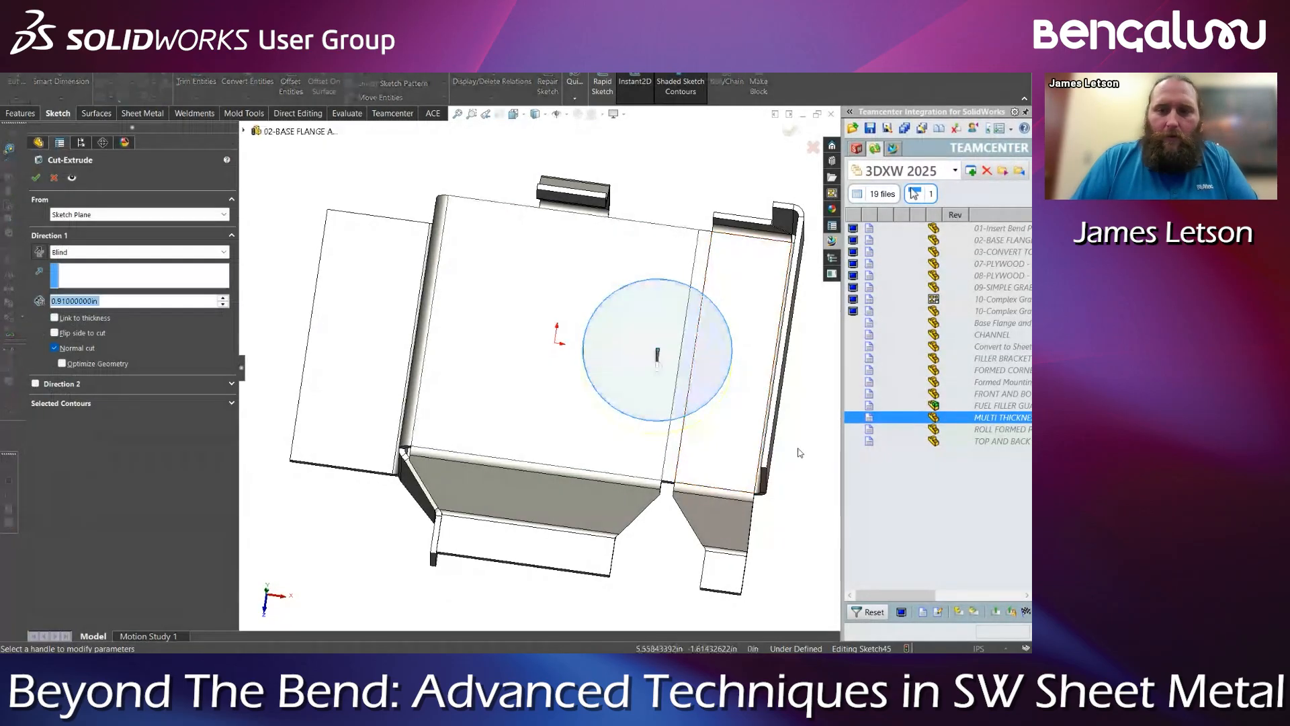
{"action": "right_click", "coordinate": [799, 448]}
{"action": "left_click", "coordinate": [821, 182]}
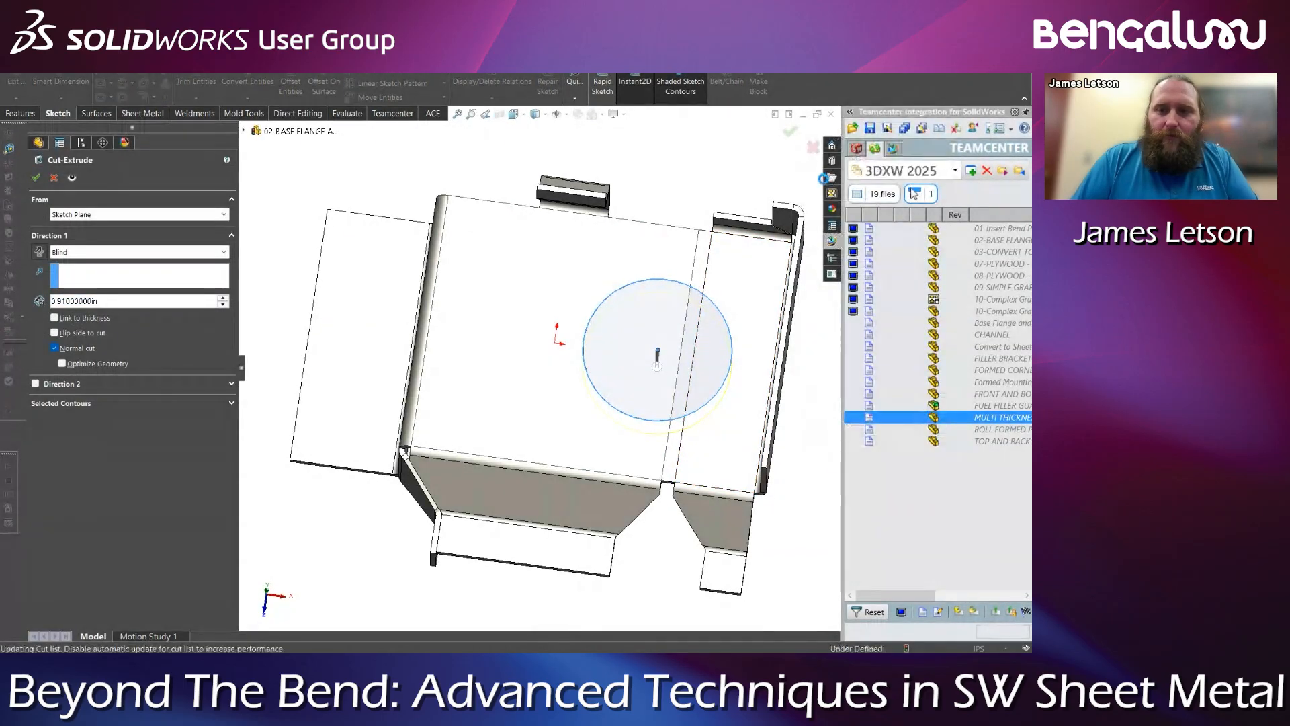
Fold BaseBend1 back with the large top face fixed, and check the hole by flattening and refolding the part
{"action": "middle_click_drag", "start_coordinate": [690, 391], "coordinate": [494, 171]}
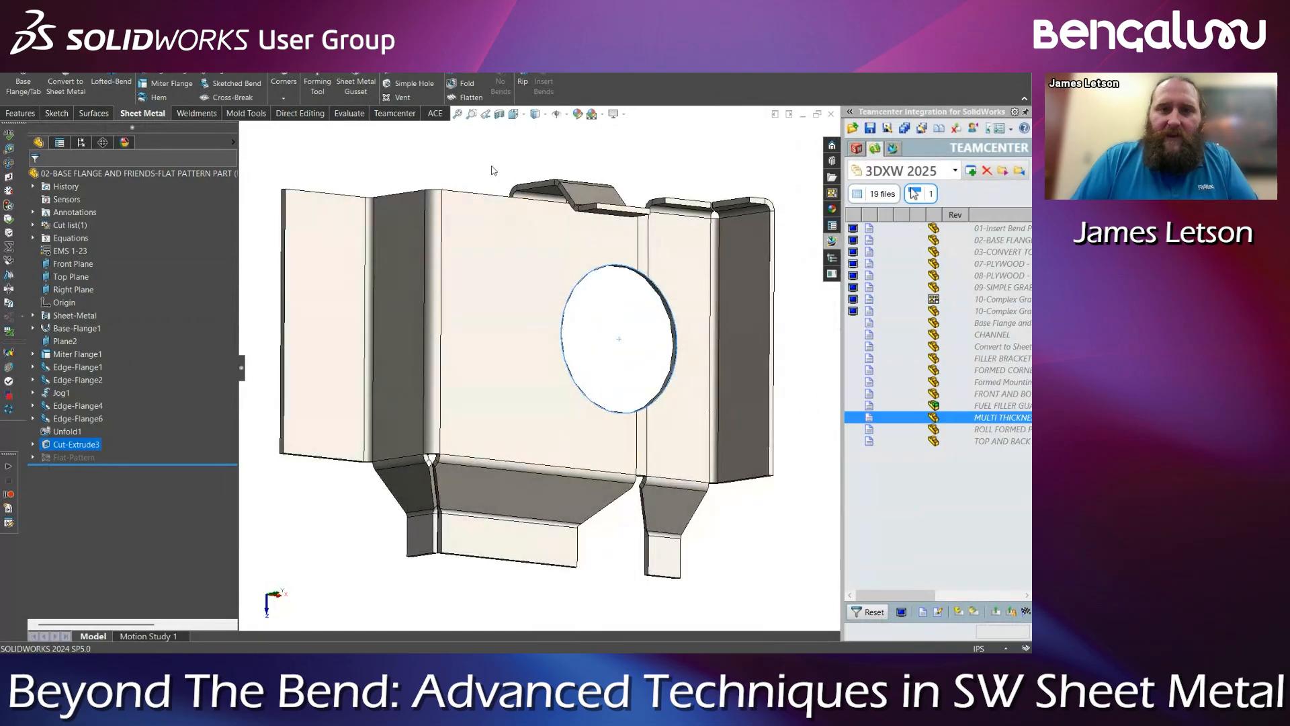
{"action": "left_click", "coordinate": [465, 84]}
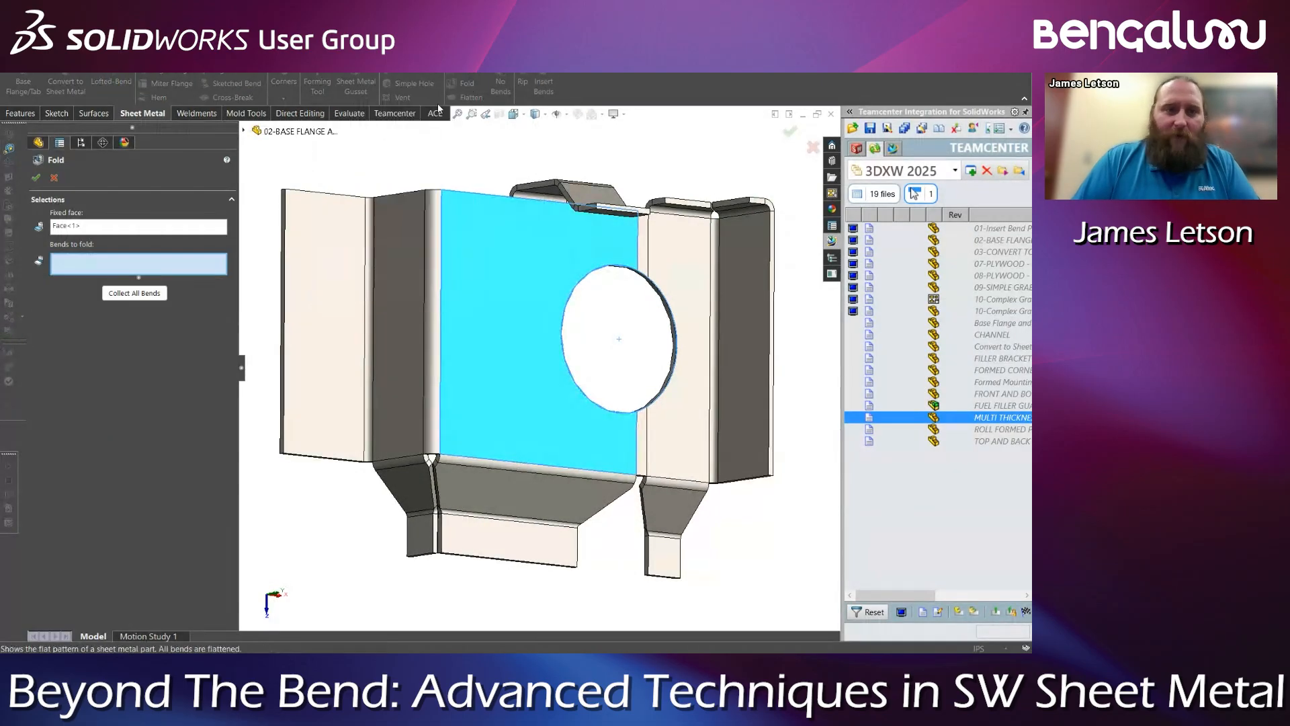
{"action": "left_click", "coordinate": [118, 289]}
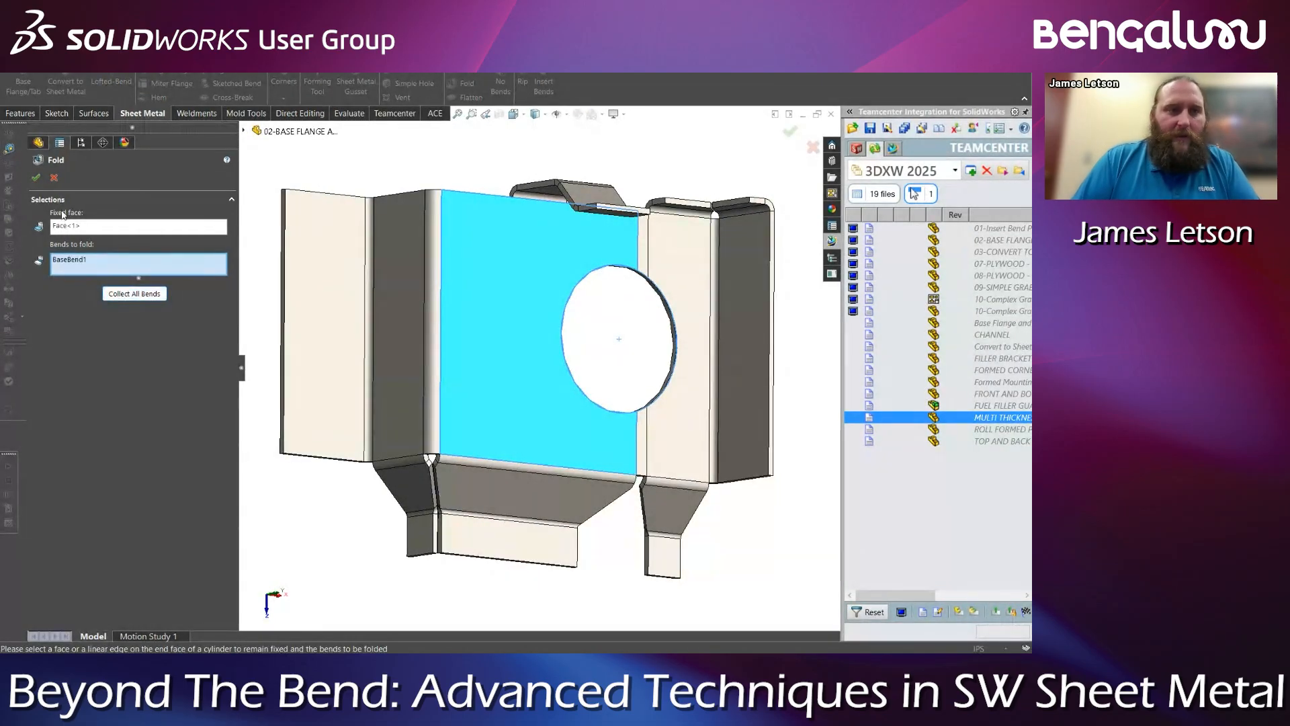
{"action": "left_click", "coordinate": [37, 178]}
{"action": "mouse_move", "coordinate": [511, 295]}
{"action": "middle_mouse_down"}
{"action": "mouse_move", "coordinate": [536, 313]}
{"action": "mouse_move", "coordinate": [512, 304]}
{"action": "middle_mouse_up"}
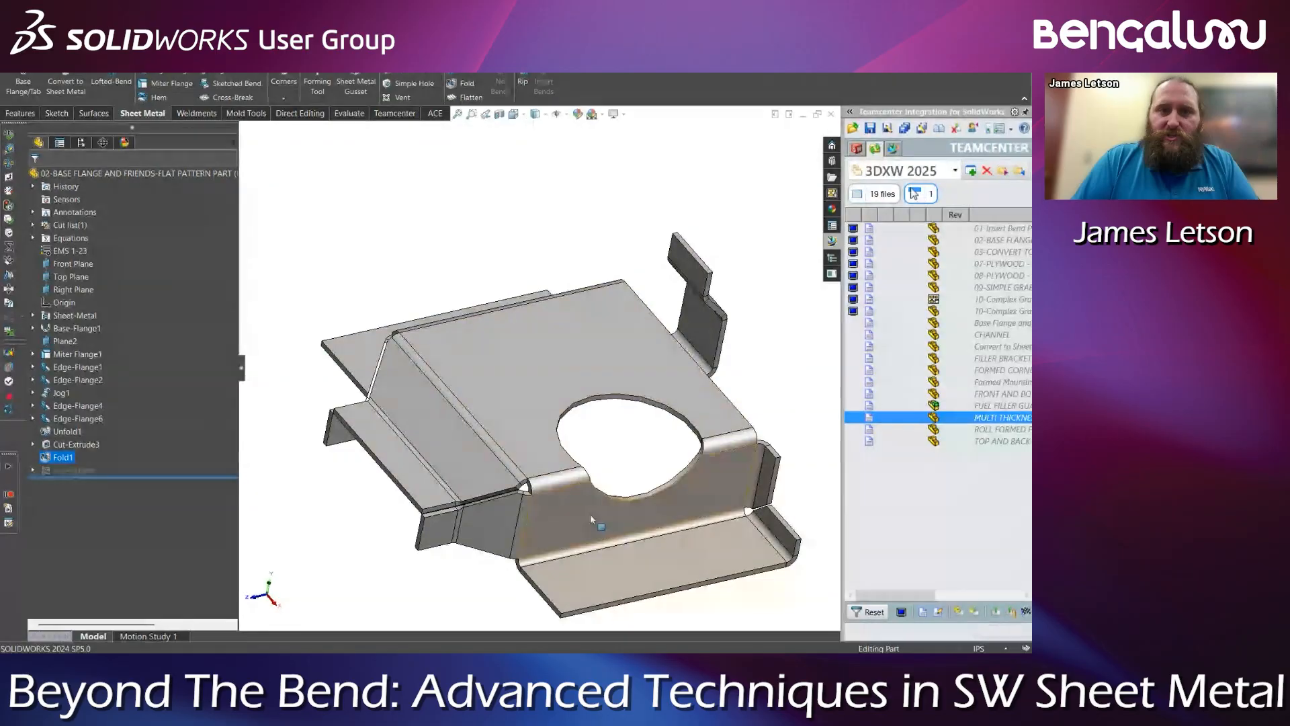
{"action": "left_click", "coordinate": [471, 98]}
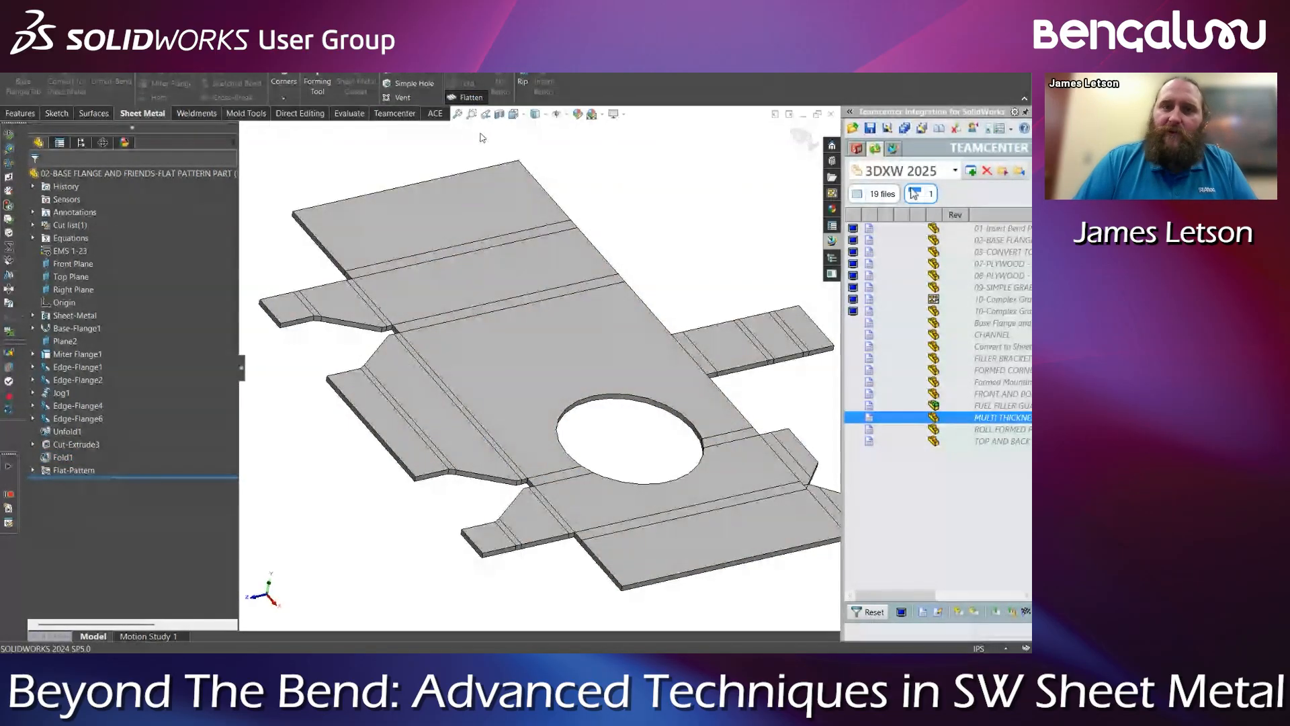
{"action": "left_click", "coordinate": [466, 98]}
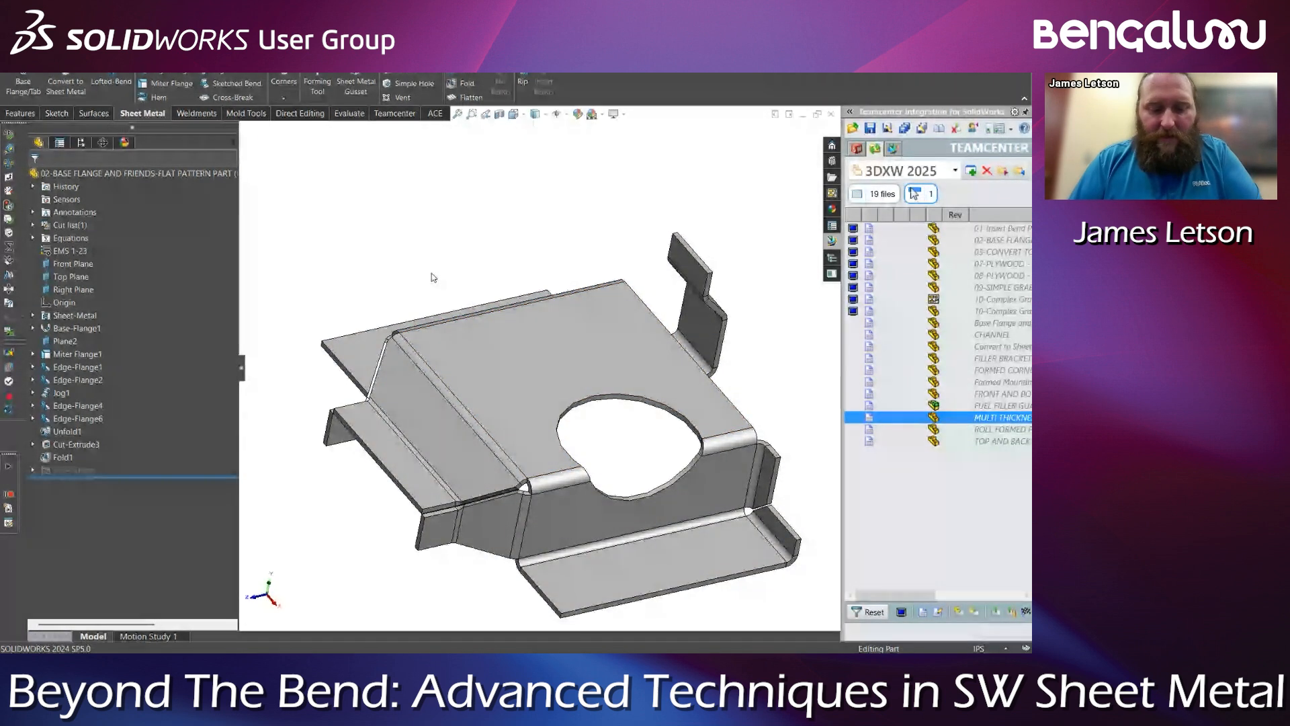
Switch to the PowerPoint slide show
{"action": "key", "text": "super+Tab"}
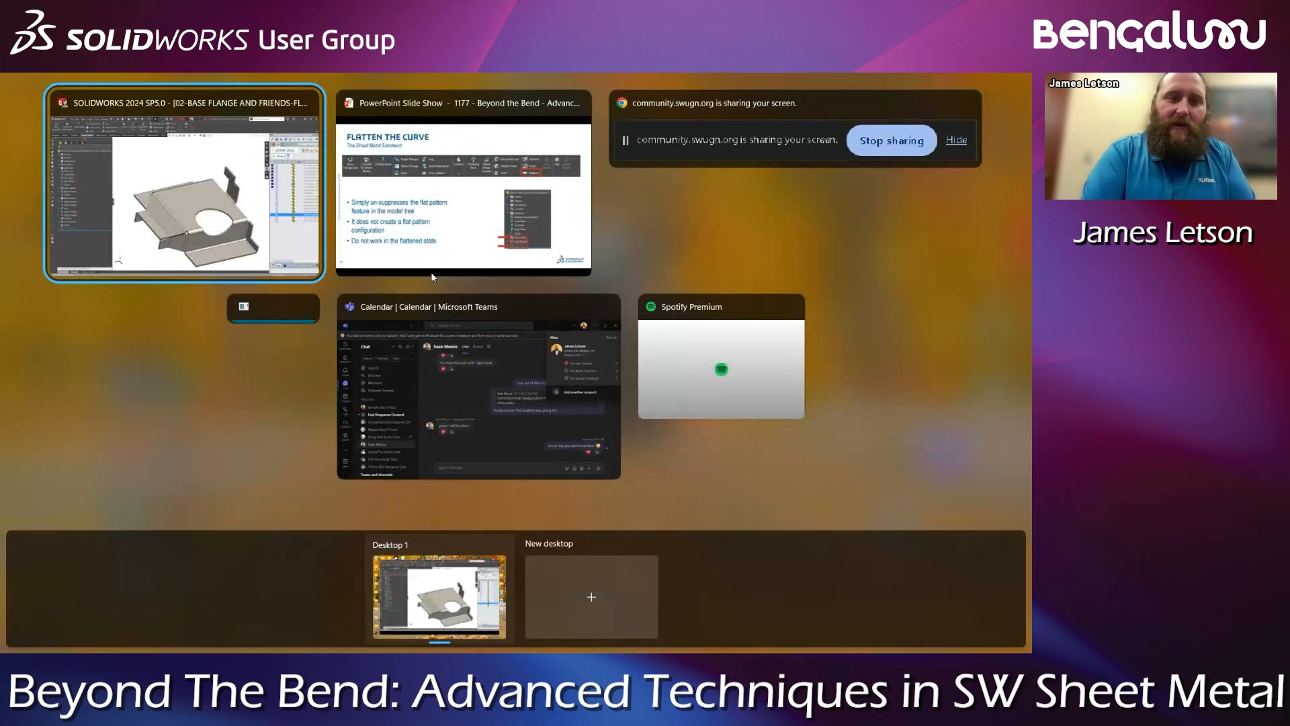
{"action": "left_click", "coordinate": [432, 272]}
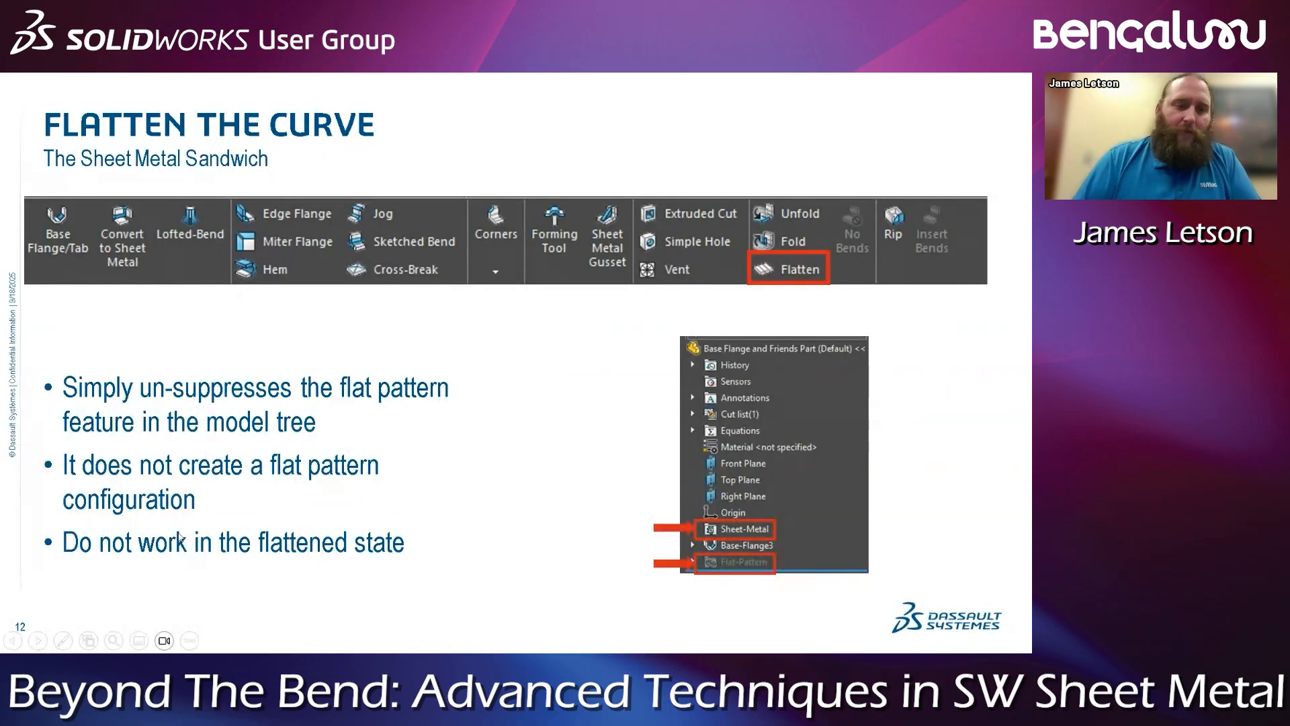
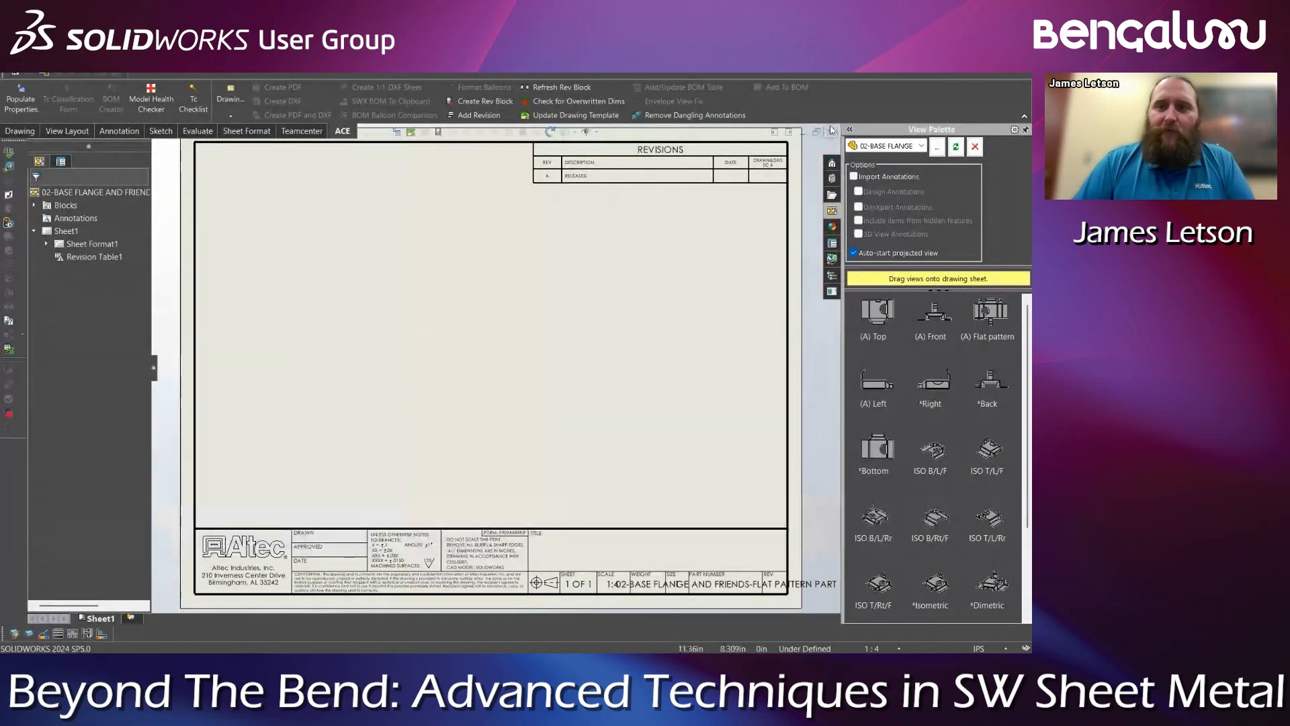
Close the drawing and compare the part's DefaultSM-FLAT-PATTERN configuration with Default, leaving Default active in an isometric view
{"action": "left_click", "coordinate": [831, 130]}
{"action": "left_click", "coordinate": [251, 266]}
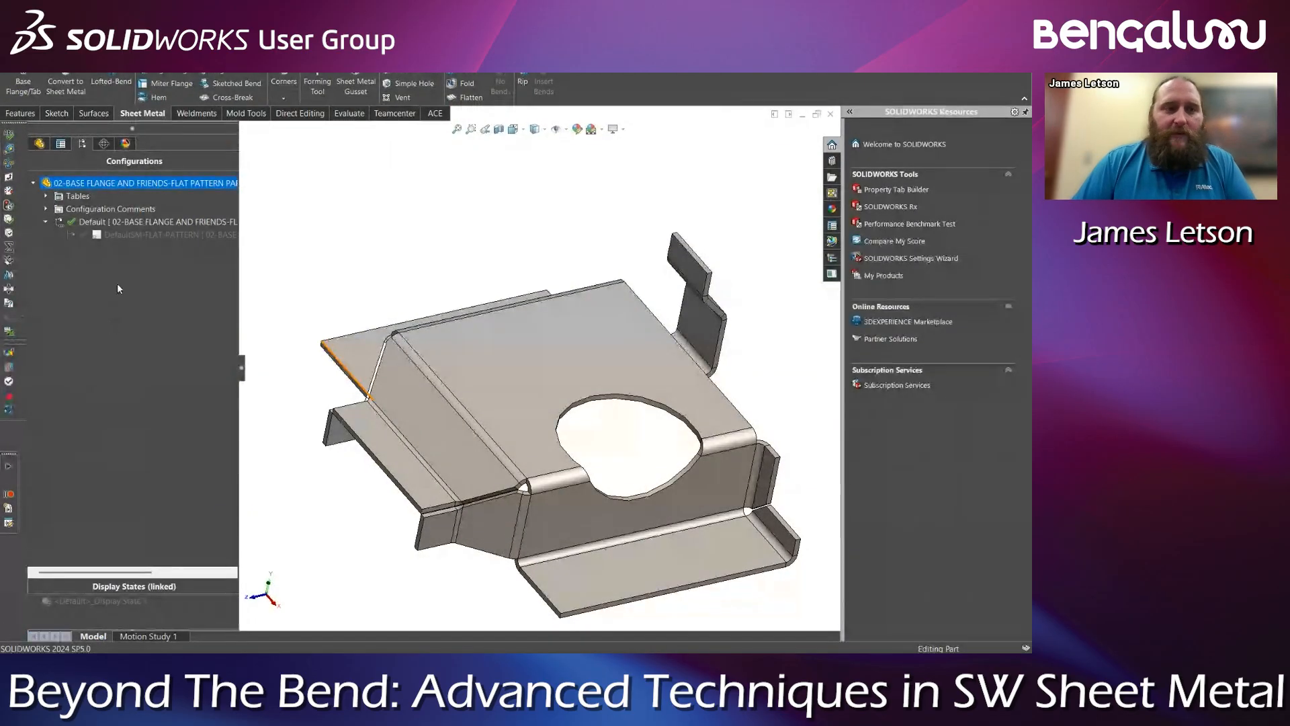
{"action": "left_click", "coordinate": [151, 234]}
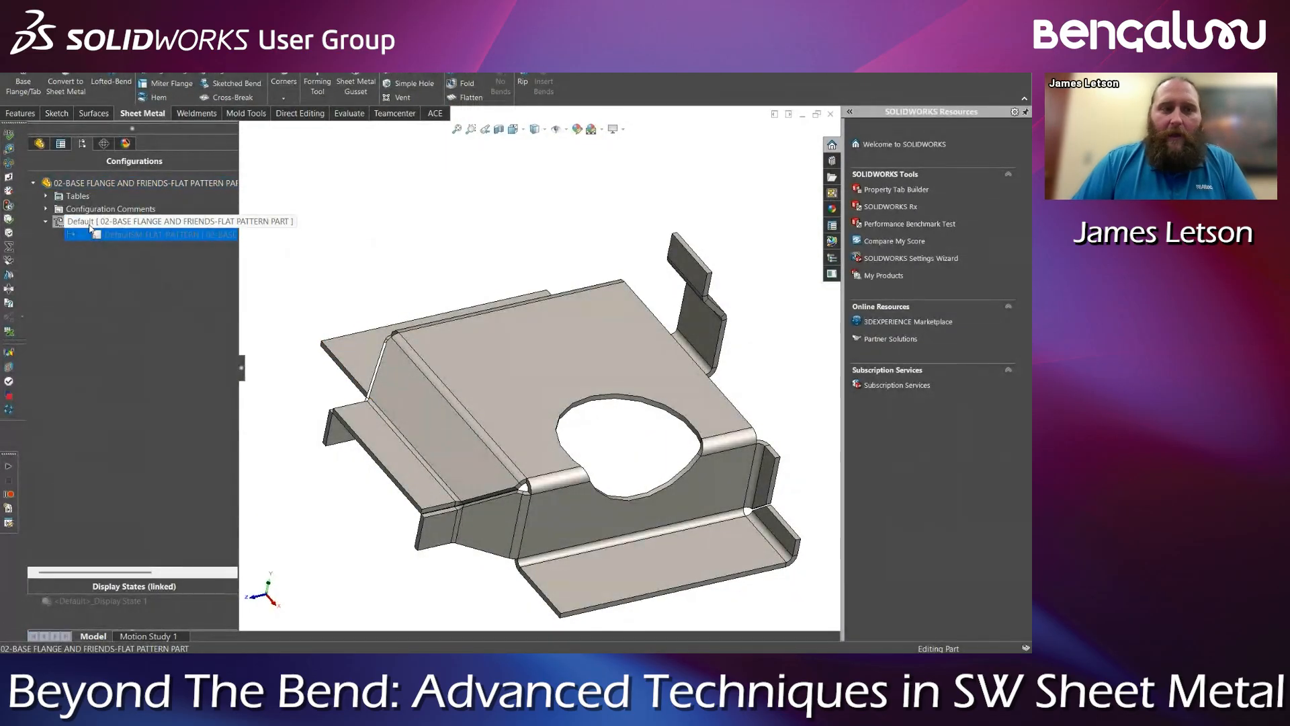
{"action": "double_click", "coordinate": [134, 234]}
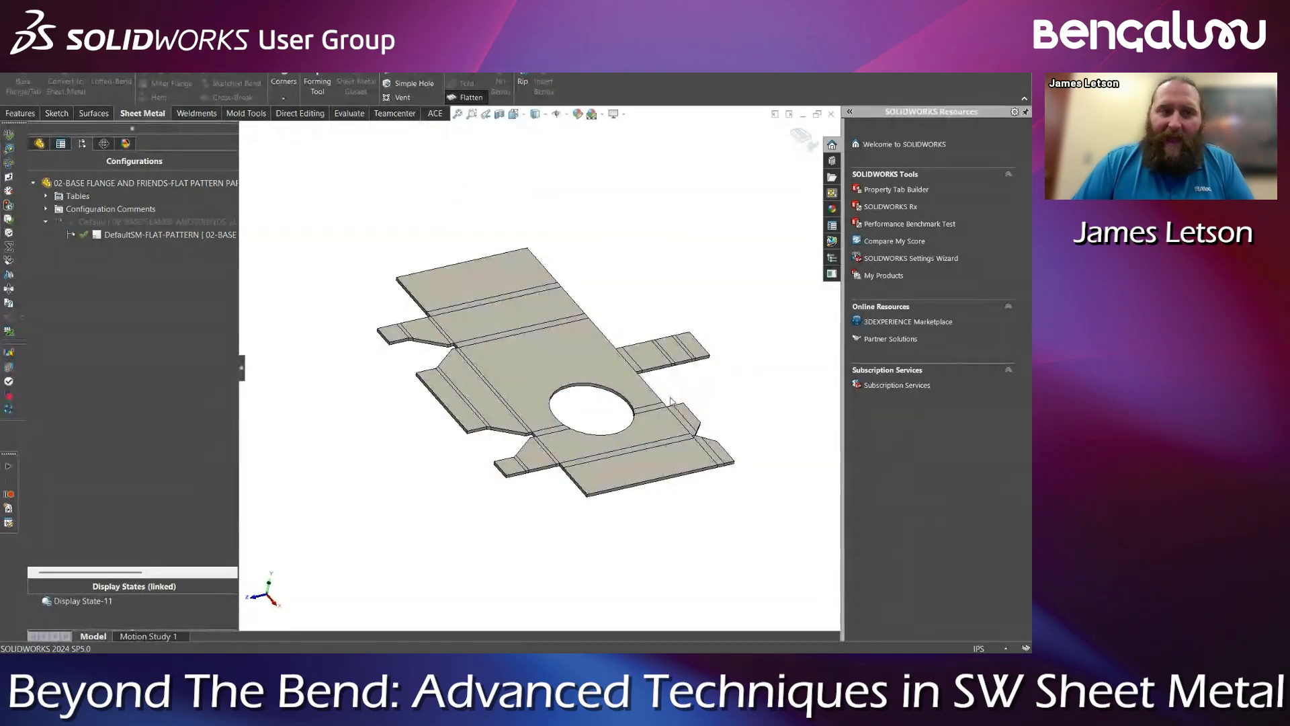
{"action": "double_click", "coordinate": [134, 221]}
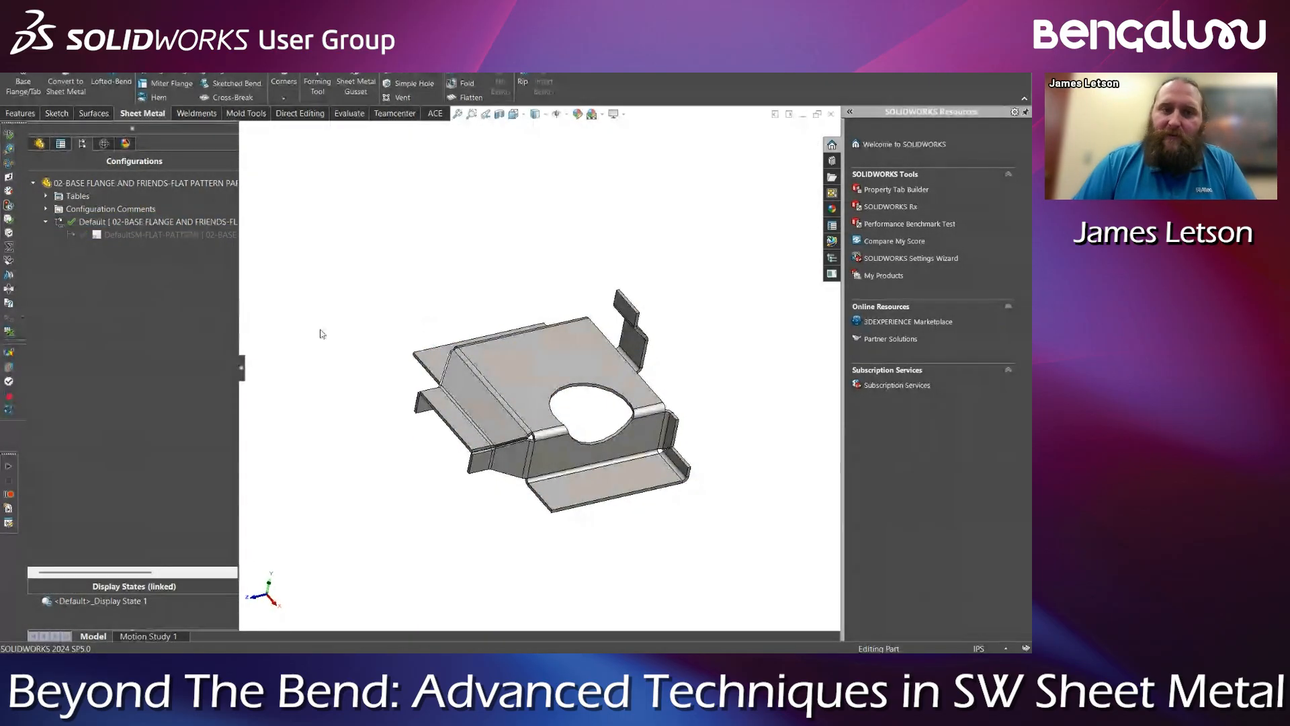
{"action": "key", "text": "ctrl+7"}
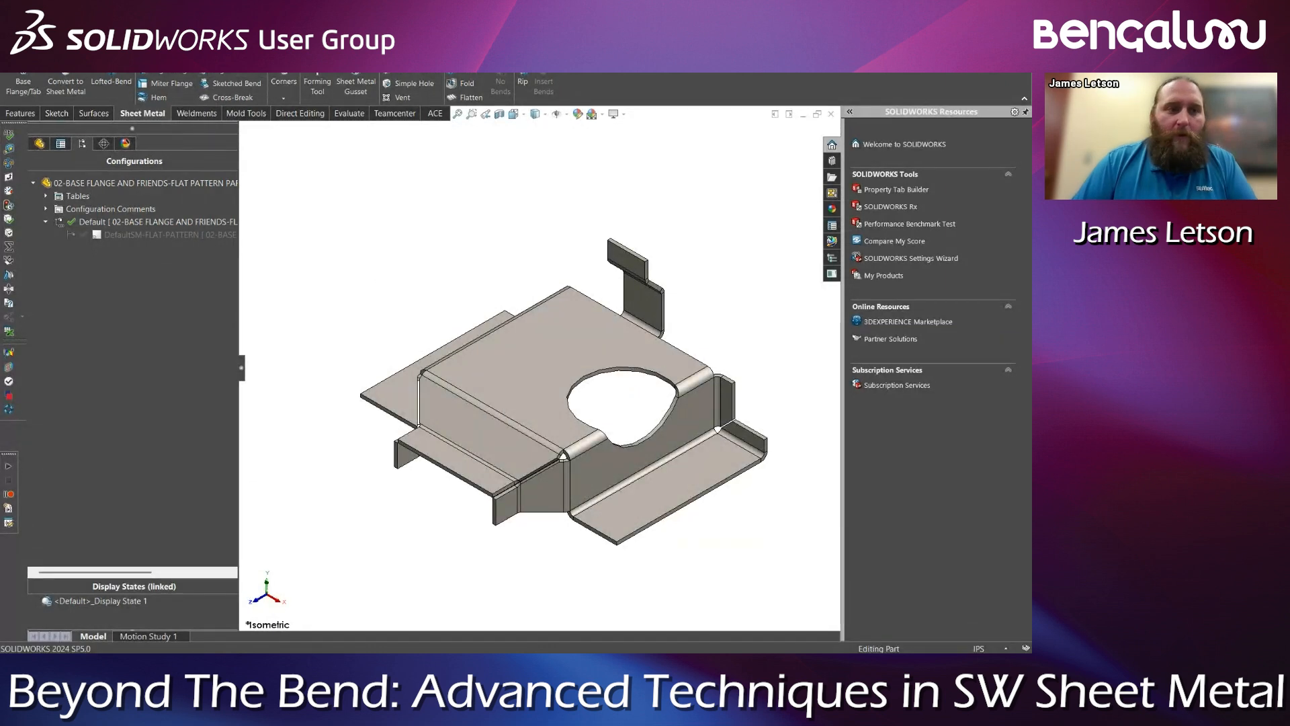
Add a new top-level configuration named FLAT PATTERN to the part
{"action": "right_click", "coordinate": [121, 222]}
{"action": "left_click", "coordinate": [56, 313]}
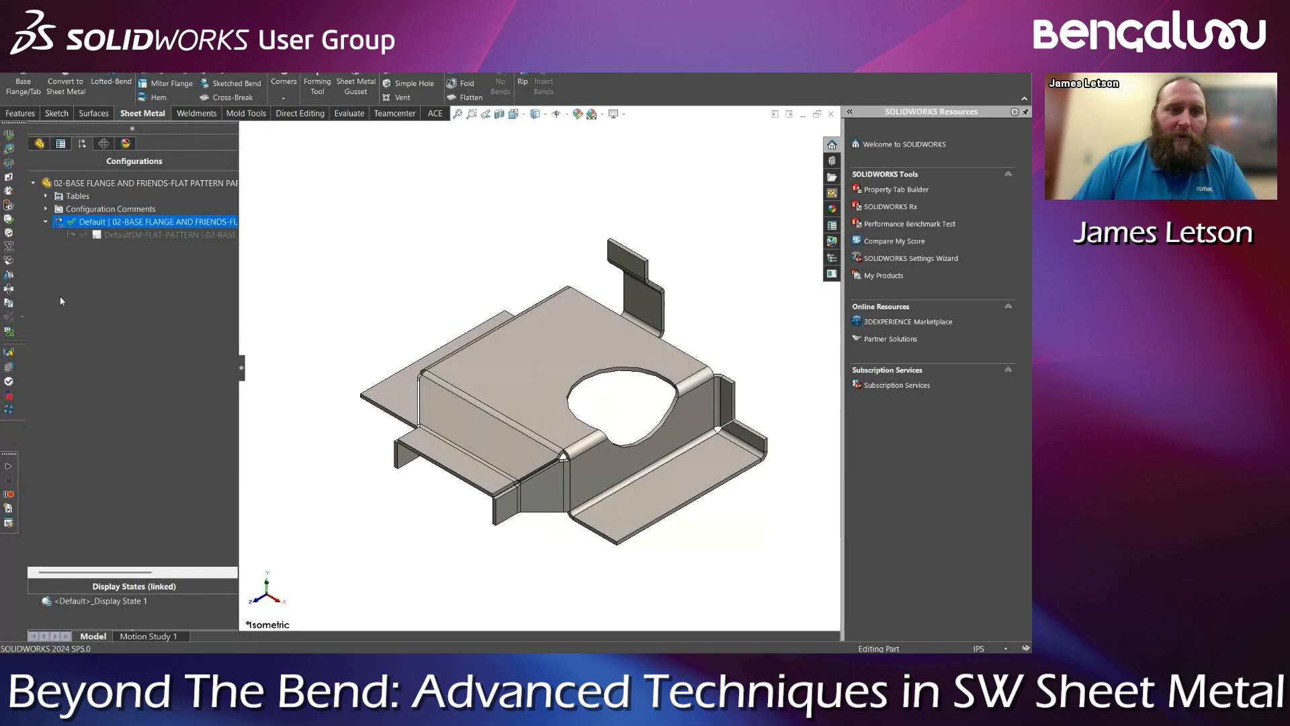
{"action": "right_click", "coordinate": [90, 225]}
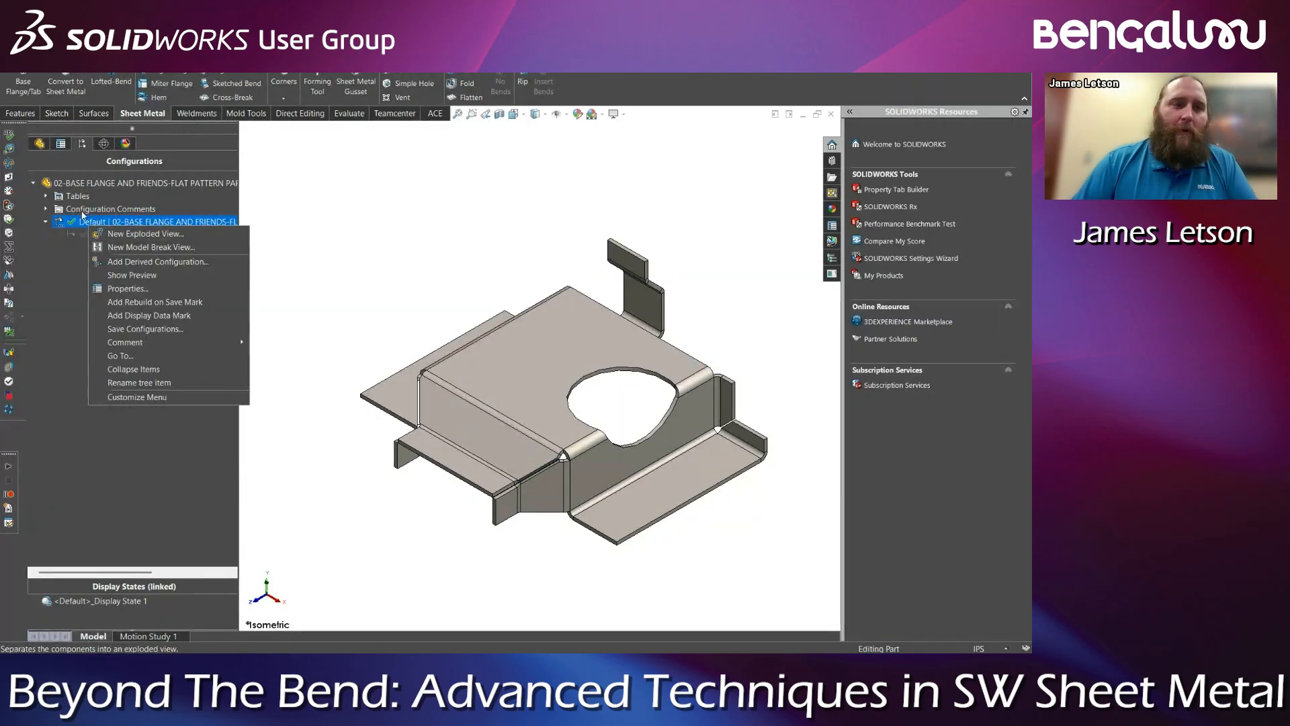
{"action": "right_click", "coordinate": [77, 183]}
{"action": "left_click", "coordinate": [134, 208]}
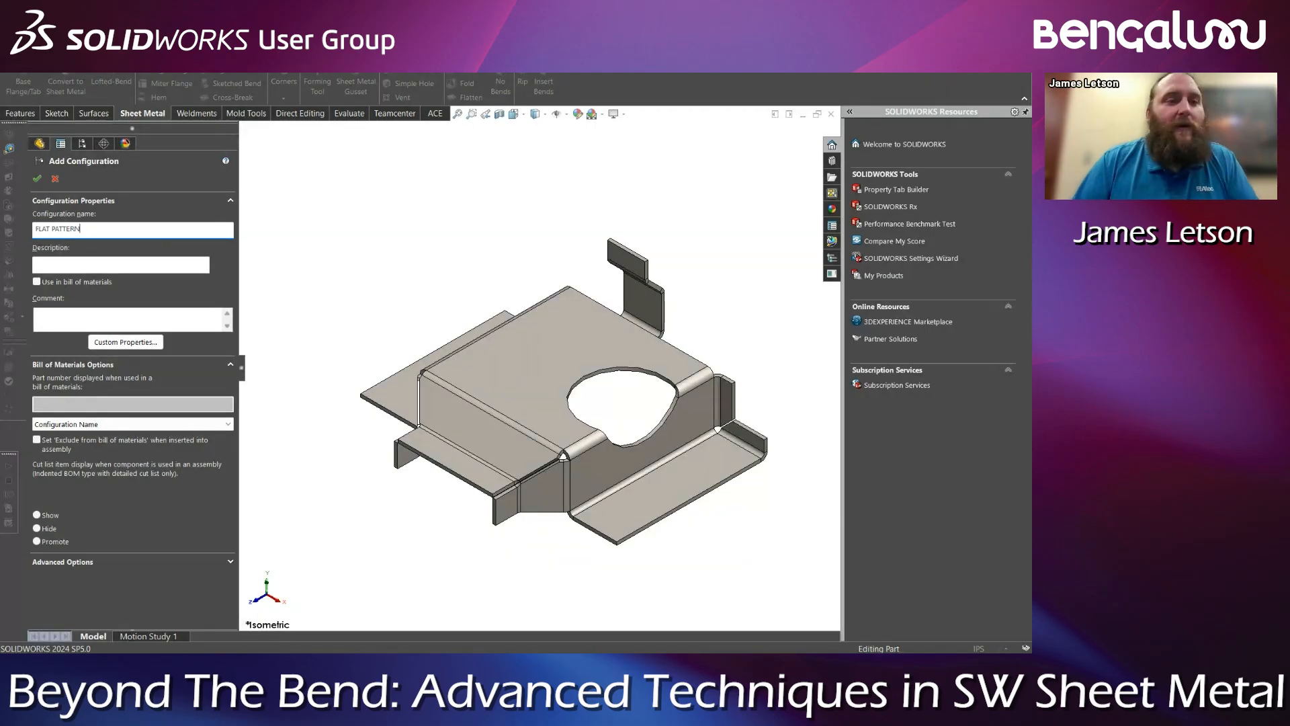
{"action": "left_click", "coordinate": [37, 178]}
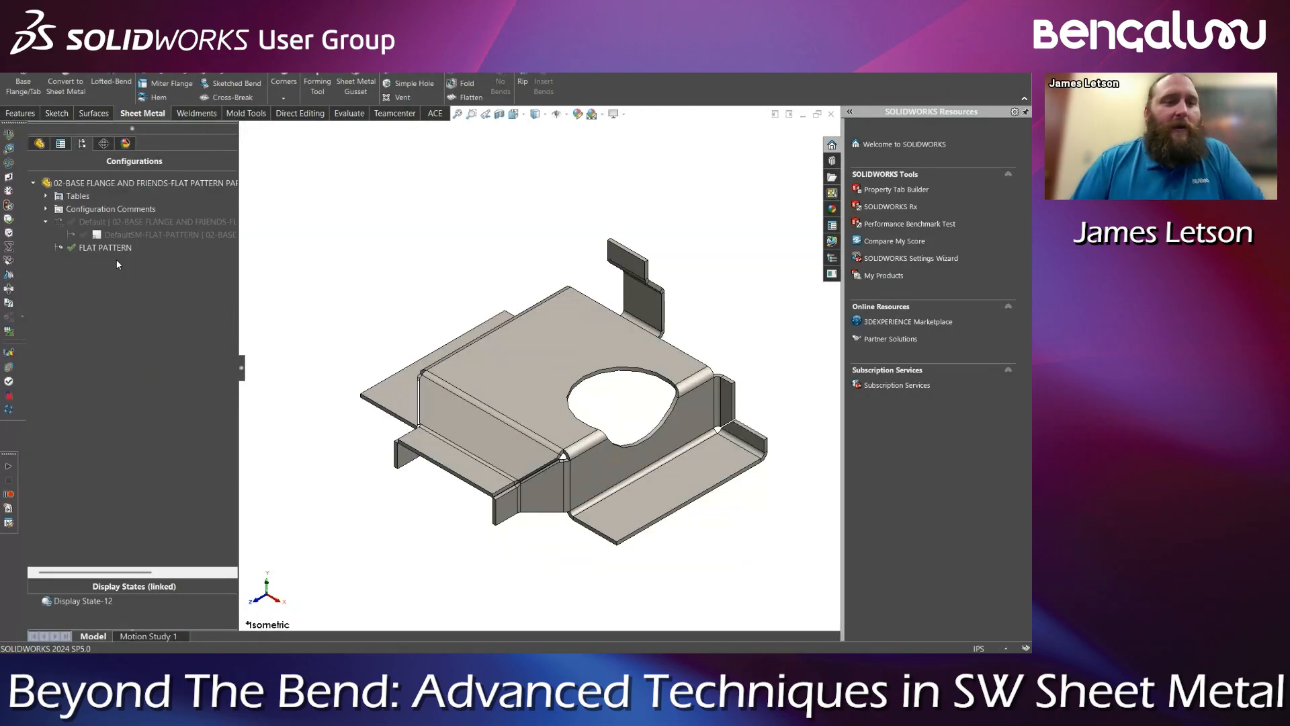
Unsuppress the Flat-Pattern1 feature in the FLAT PATTERN configuration
{"action": "left_click", "coordinate": [40, 145]}
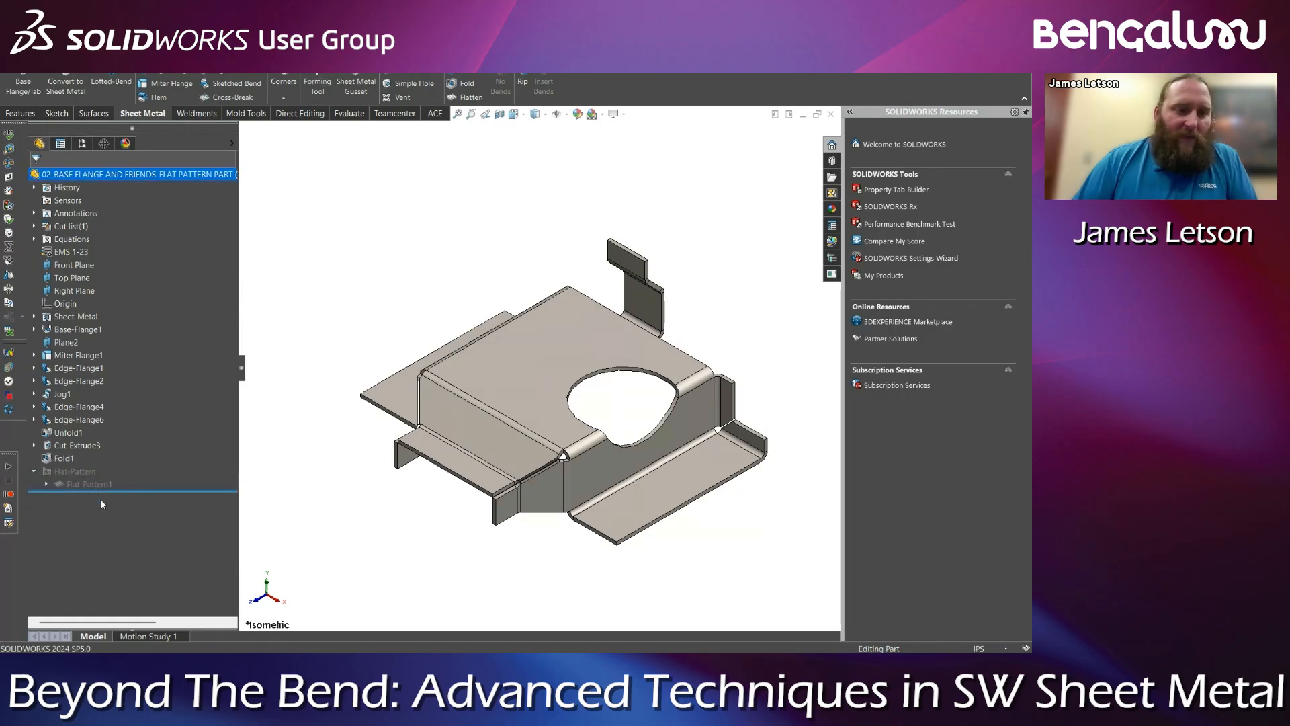
{"action": "left_click", "coordinate": [69, 483]}
{"action": "left_click", "coordinate": [97, 455]}
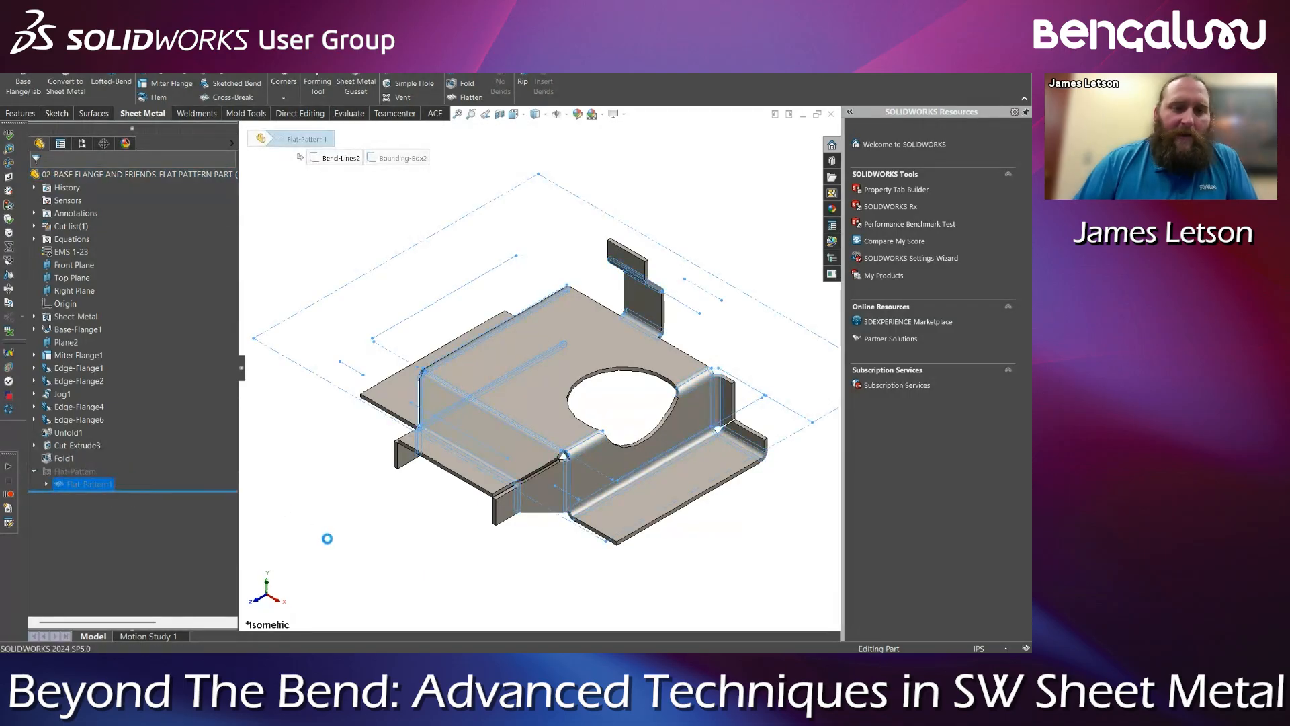
Compare the Default, FLAT PATTERN and DefaultSM-FLAT-PATTERN configurations by activating each, ending on FLAT PATTERN
{"action": "left_click", "coordinate": [60, 143]}
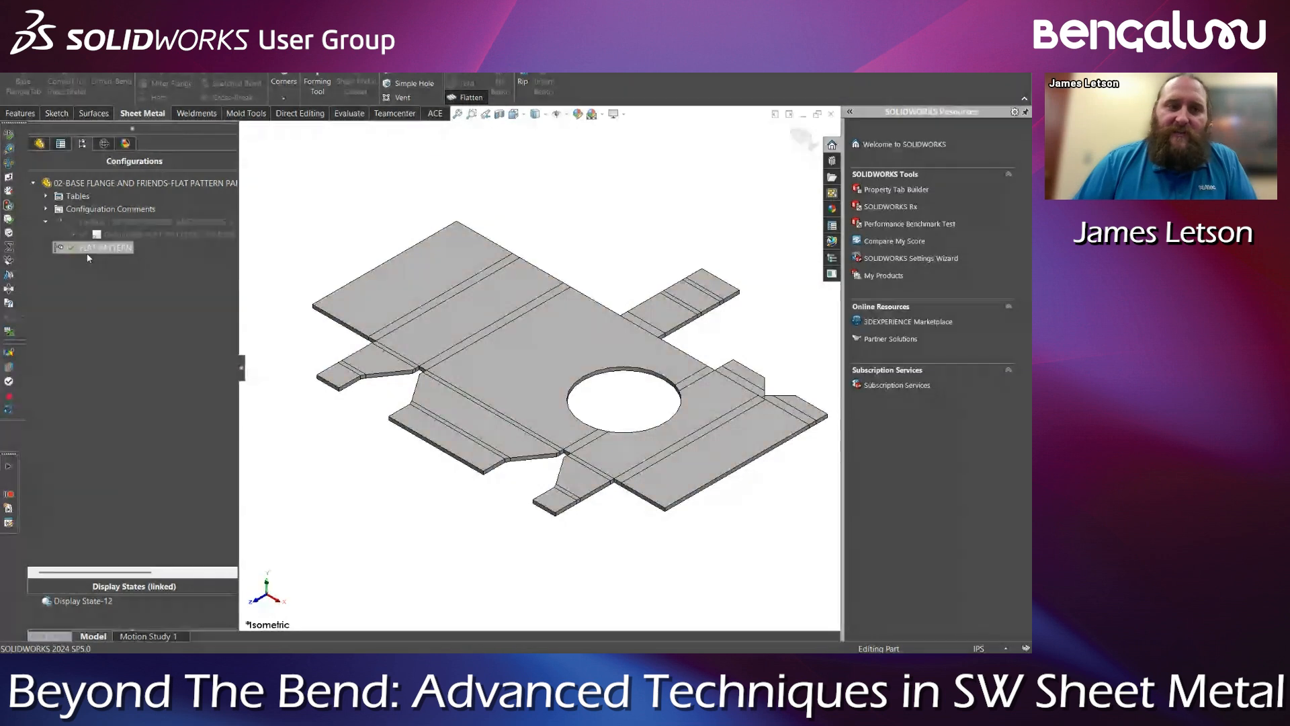
{"action": "double_click", "coordinate": [117, 221]}
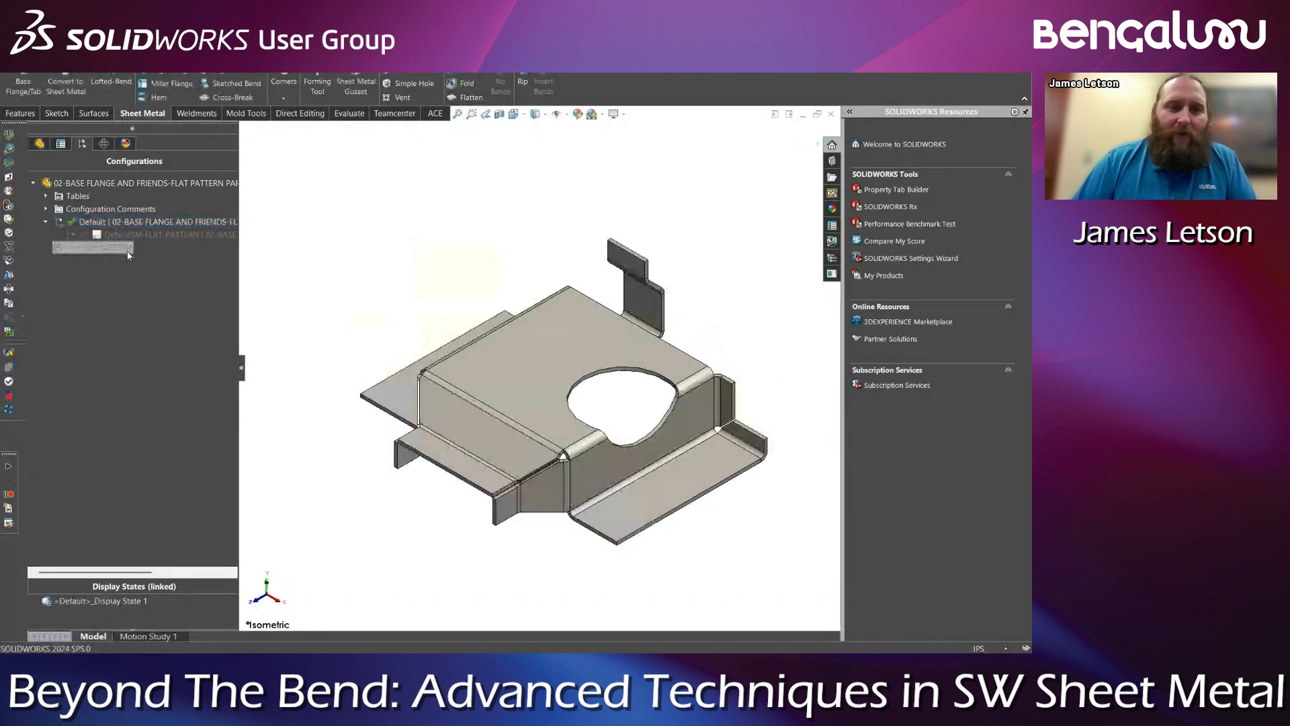
{"action": "double_click", "coordinate": [124, 250]}
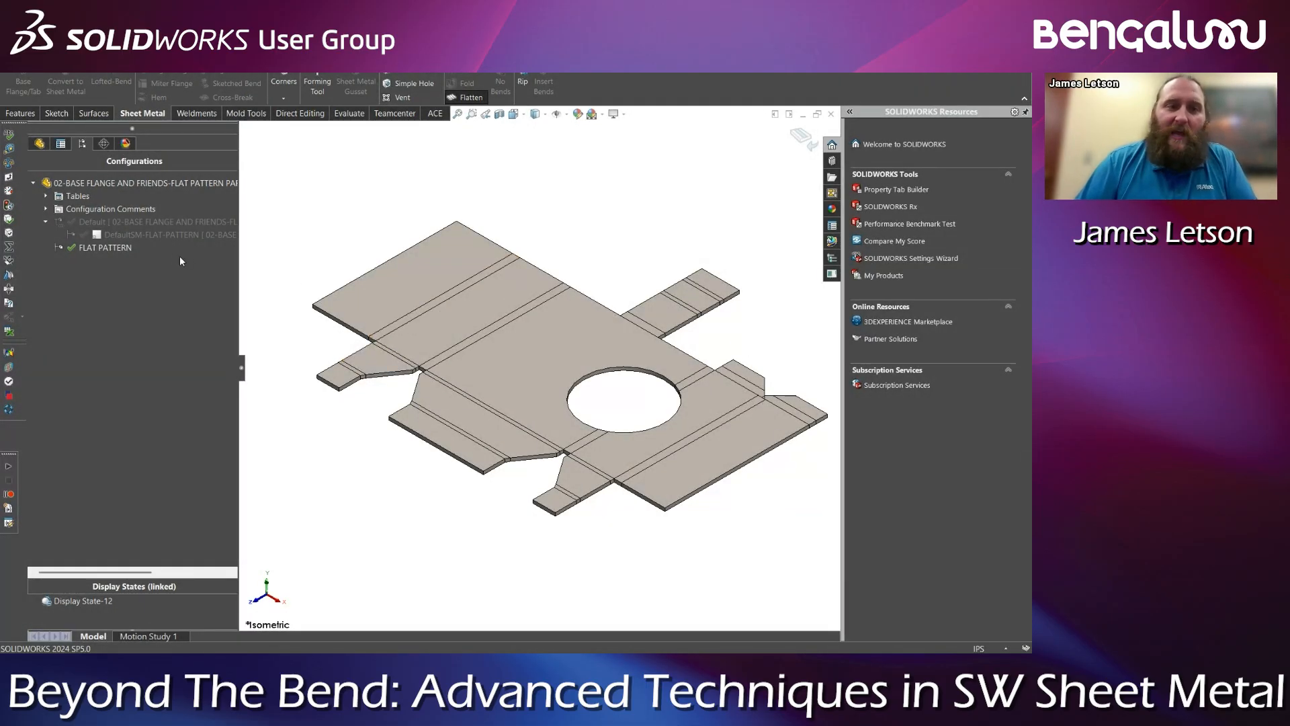
{"action": "left_click", "coordinate": [149, 238]}
{"action": "left_click", "coordinate": [148, 239]}
{"action": "left_click", "coordinate": [113, 261]}
{"action": "double_click", "coordinate": [113, 236]}
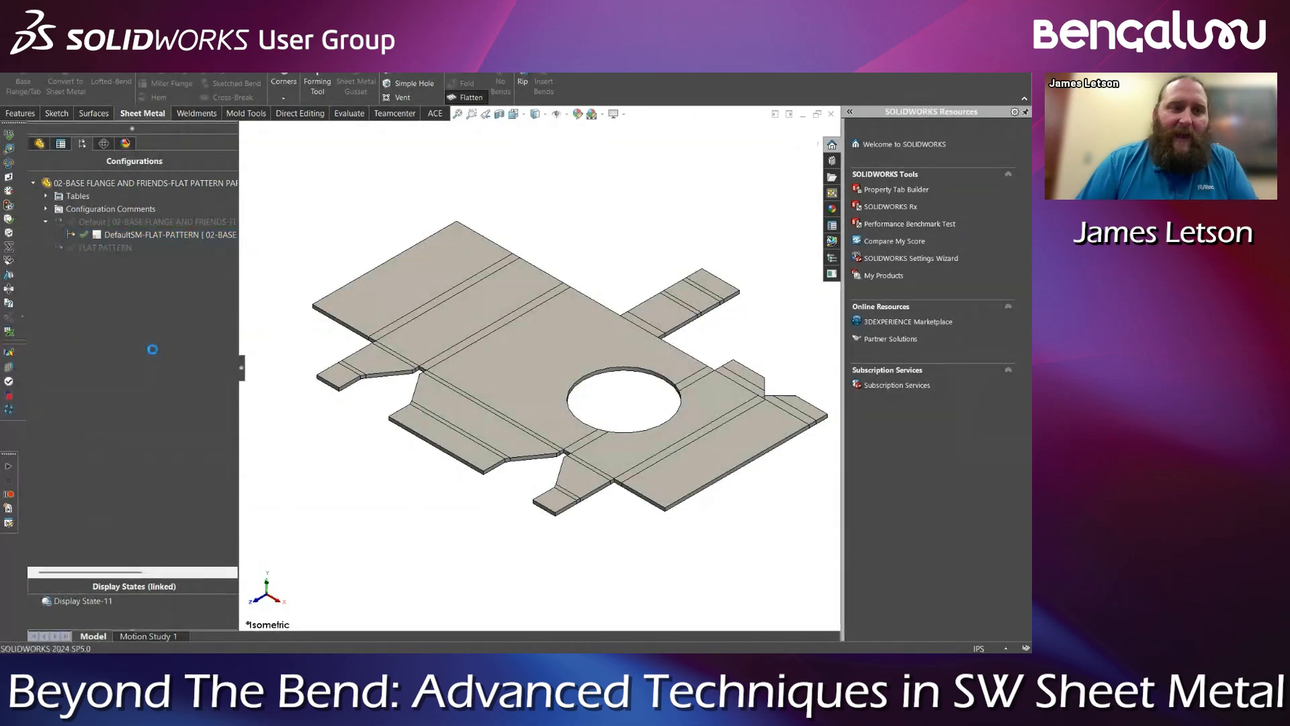
{"action": "double_click", "coordinate": [107, 249]}
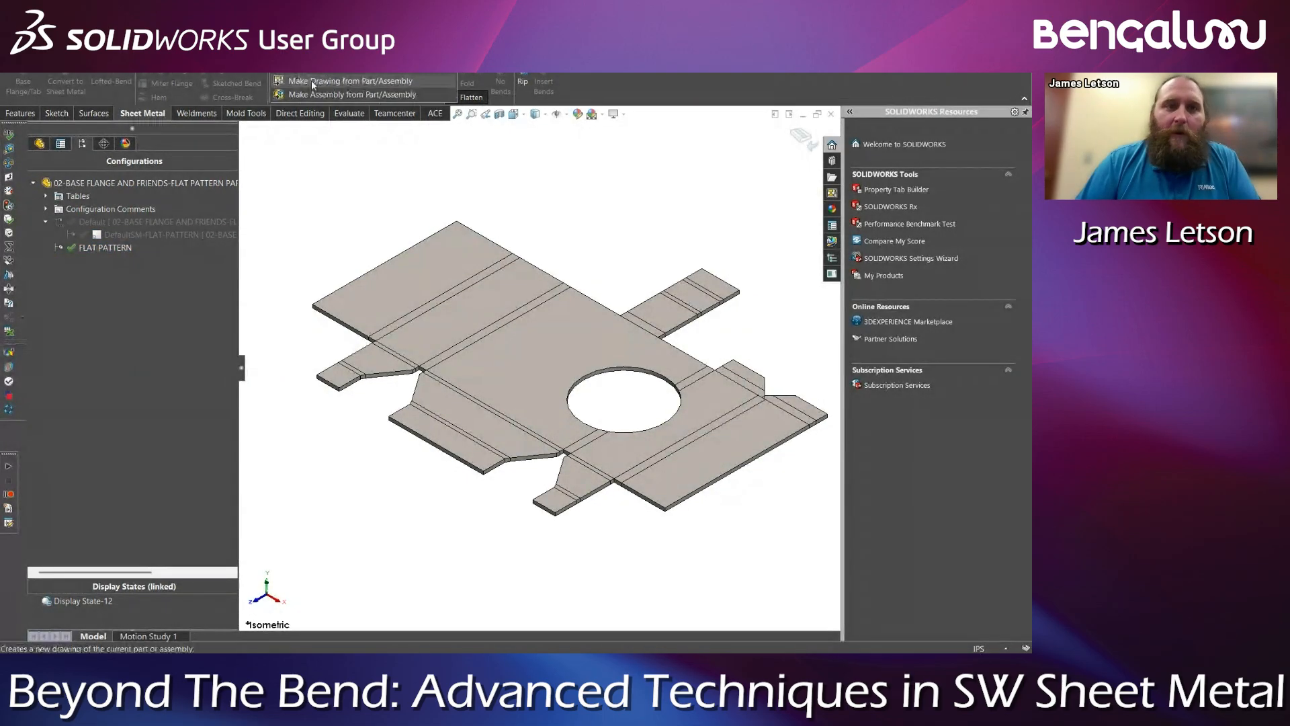
Create a drawing from the part in its FLAT PATTERN configuration and place the Flat pattern view on the sheet
{"action": "left_click", "coordinate": [312, 79]}
{"action": "left_click", "coordinate": [350, 252]}
{"action": "left_click", "coordinate": [568, 452]}
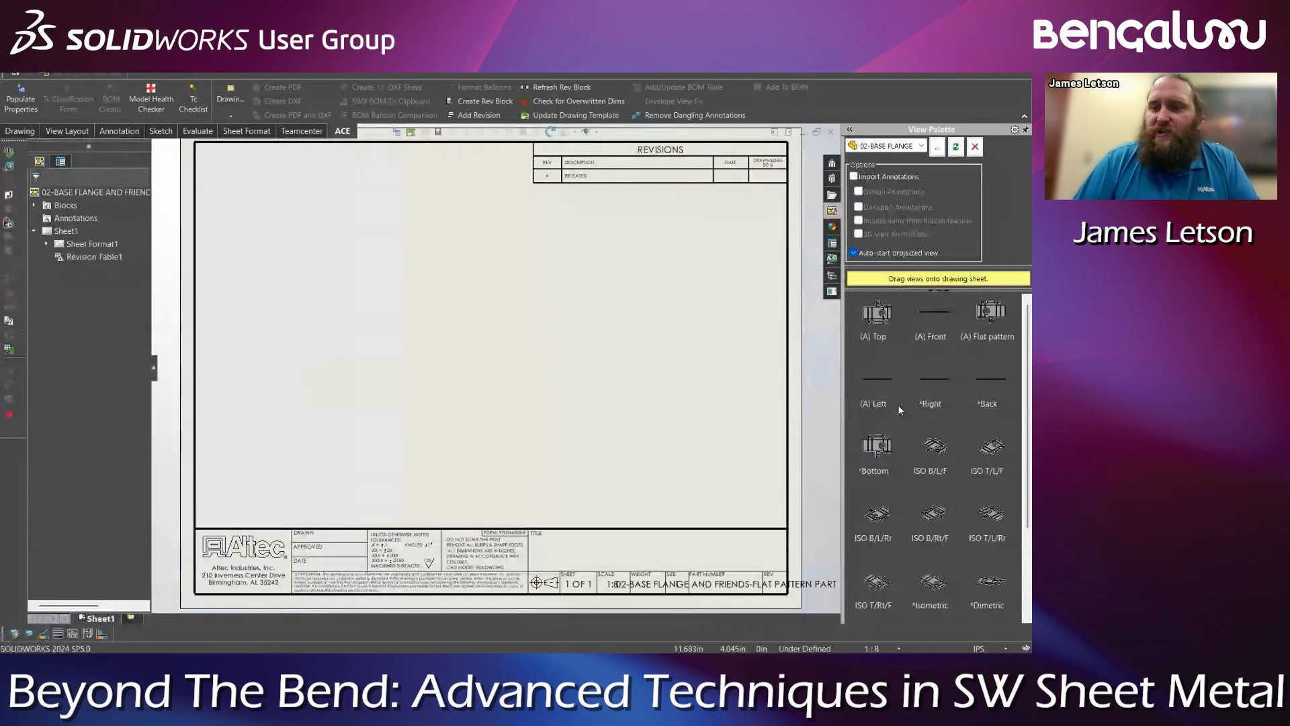
{"action": "left_click_drag", "start_coordinate": [988, 330], "coordinate": [445, 353]}
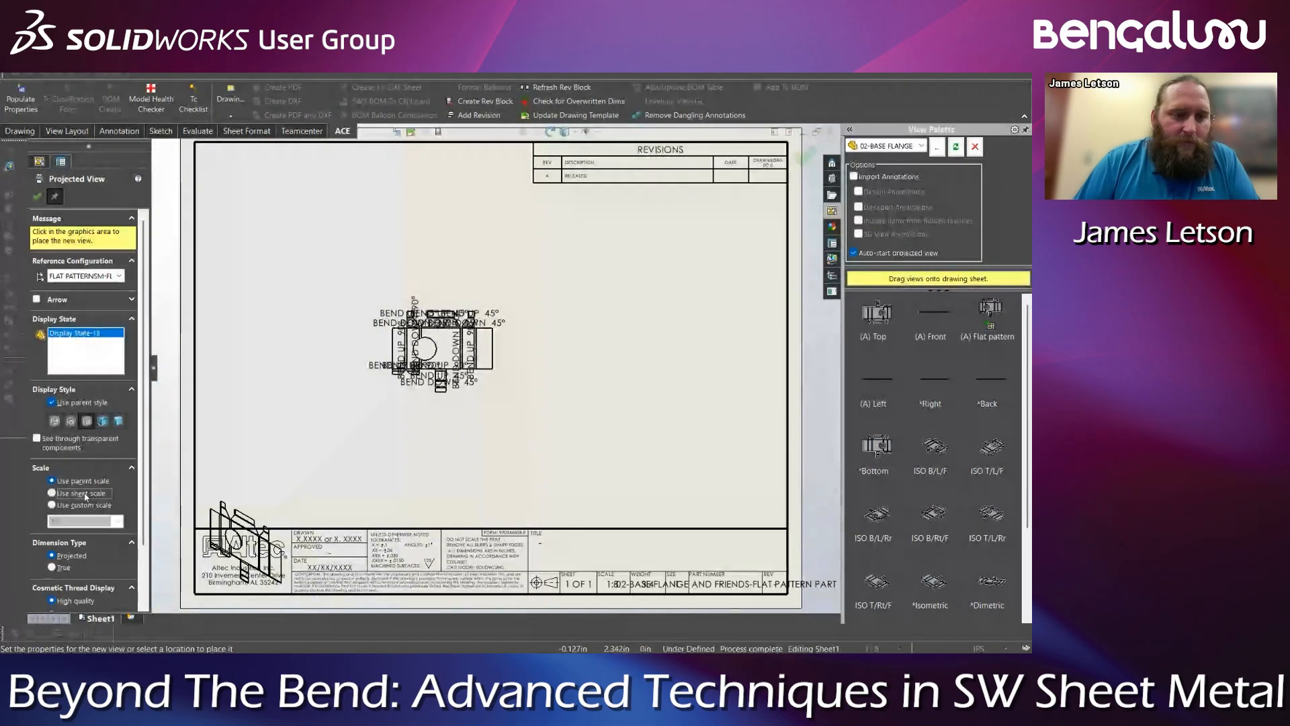
{"action": "left_click", "coordinate": [52, 506]}
{"action": "left_click", "coordinate": [117, 521]}
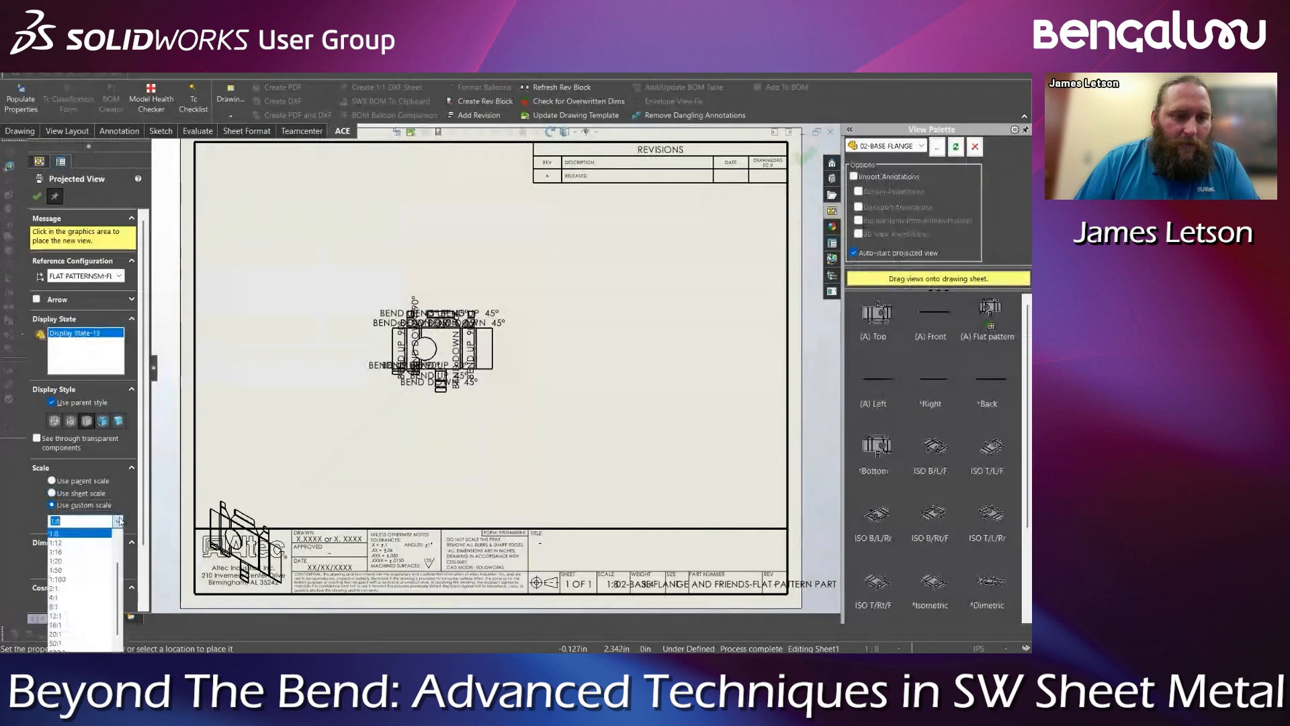
{"action": "left_click", "coordinate": [80, 542]}
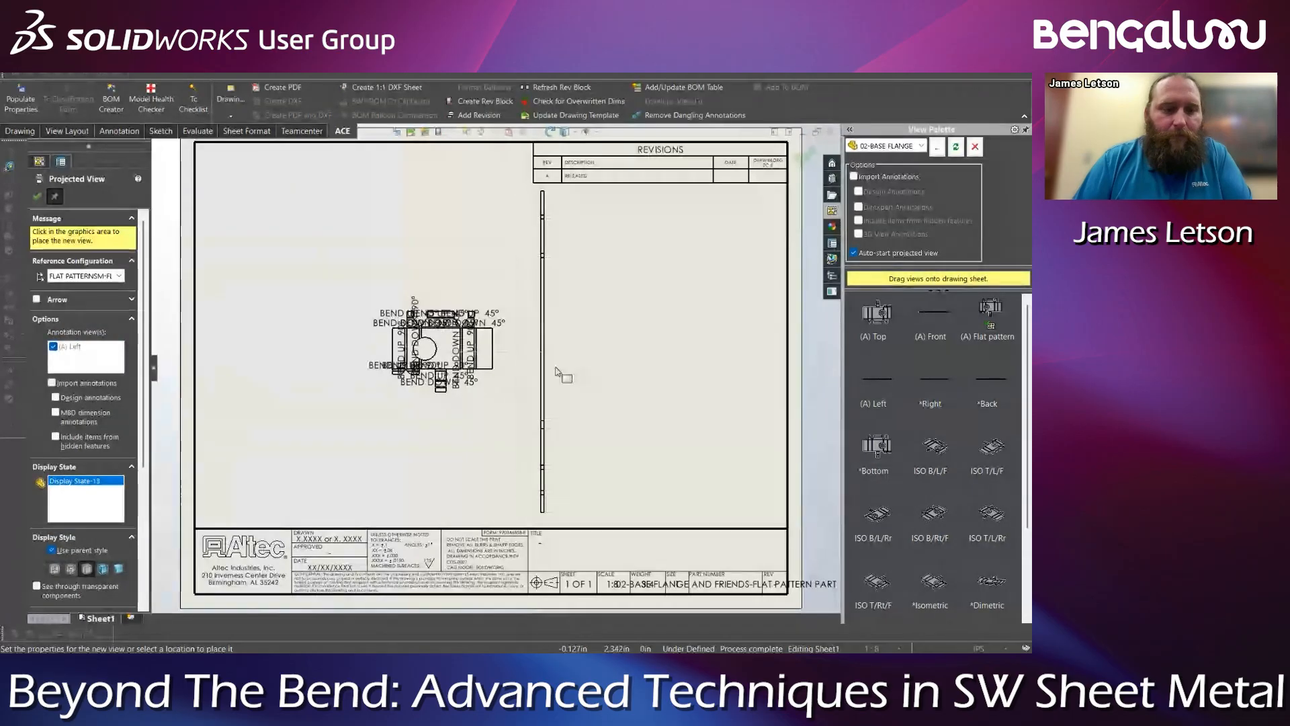
{"action": "left_click", "coordinate": [578, 391]}
{"action": "key", "text": "Delete"}
{"action": "key", "text": "Return"}
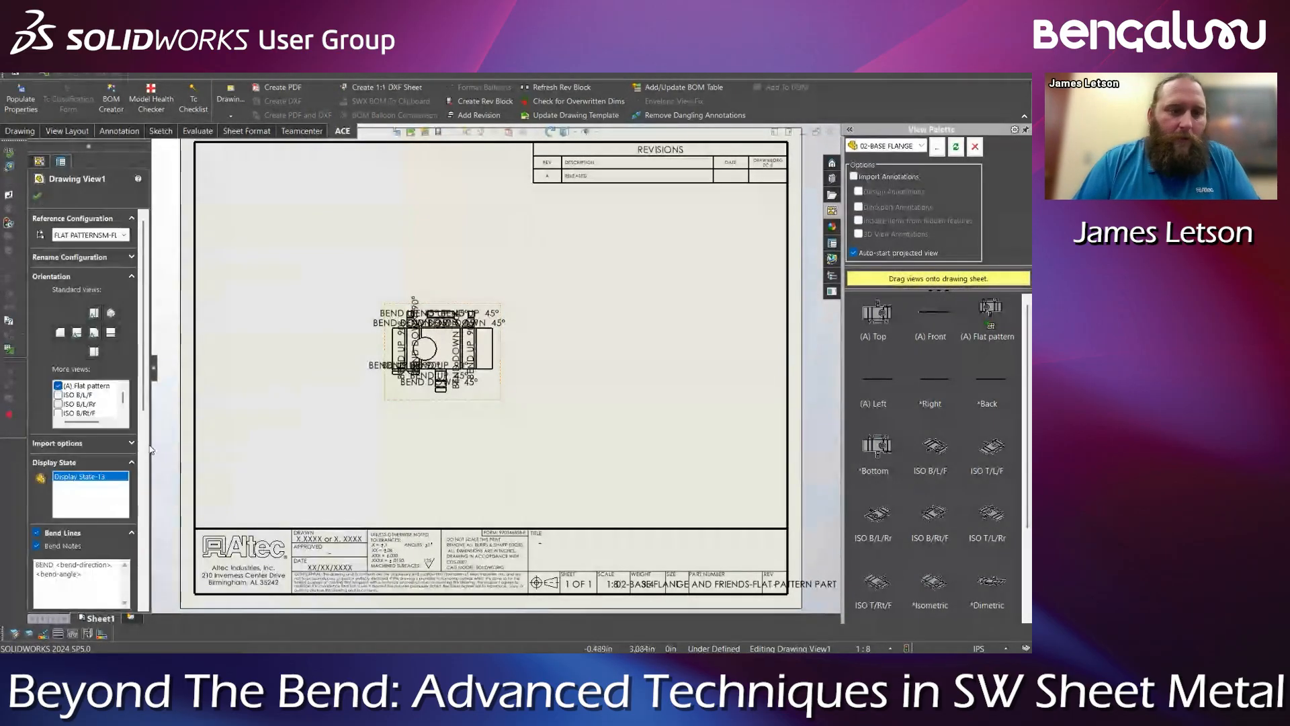
Set the flat pattern drawing view to a custom scale of 1:4
{"action": "scroll", "coordinate": [83, 543], "scroll_direction": "down", "scroll_amount": 5}
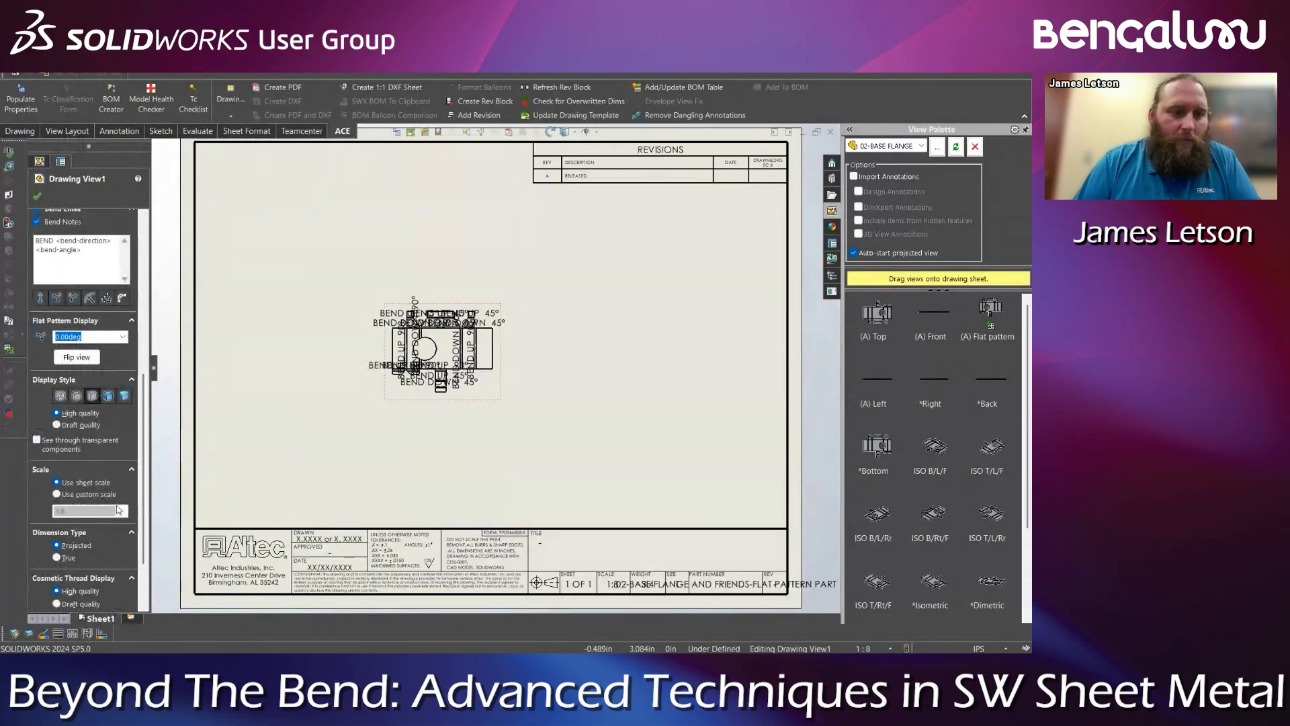
{"action": "left_click", "coordinate": [124, 513]}
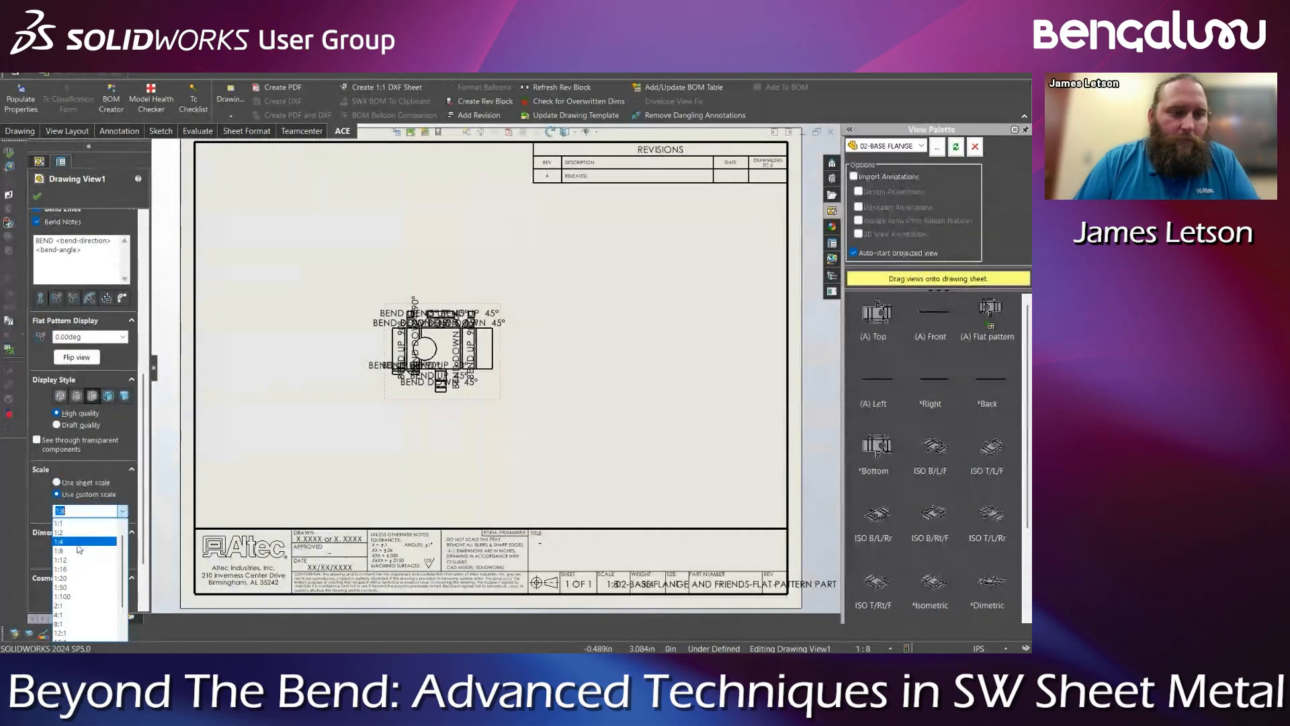
{"action": "left_click", "coordinate": [78, 541]}
{"action": "left_click", "coordinate": [653, 446]}
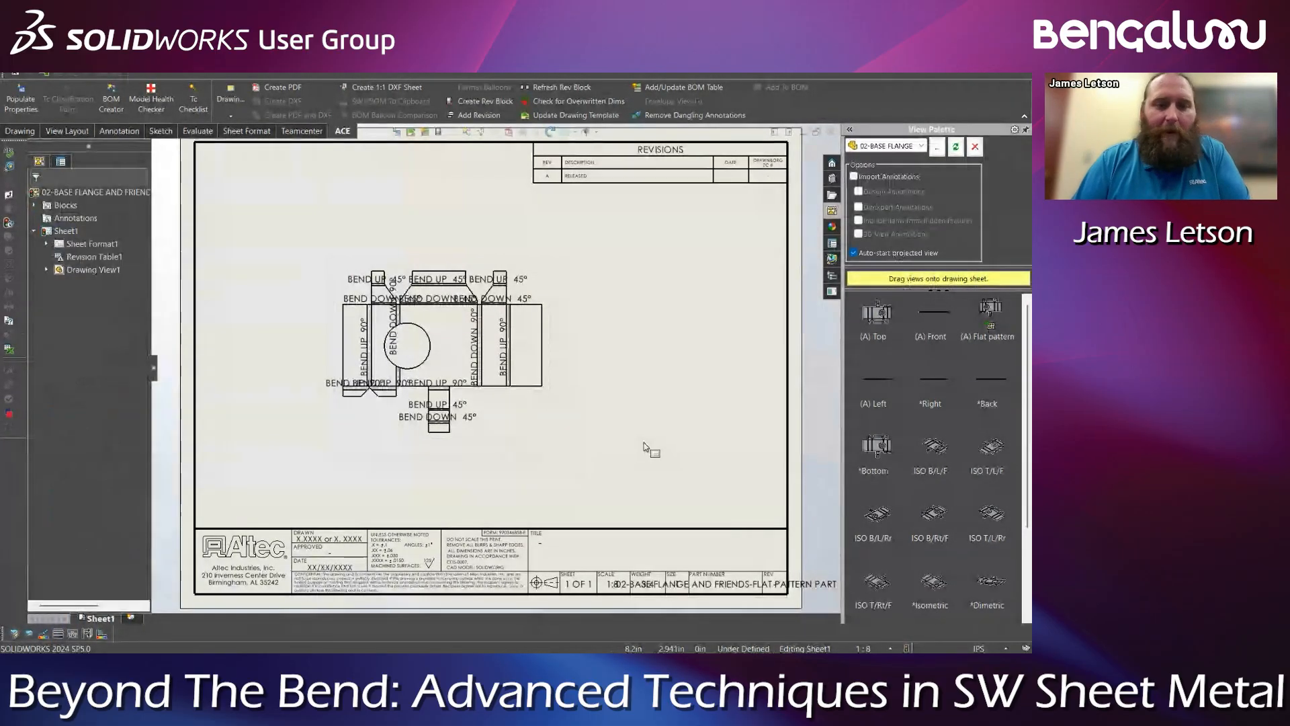
Examine the full name of the reference configuration used by the flat pattern drawing view
{"action": "left_click", "coordinate": [348, 316]}
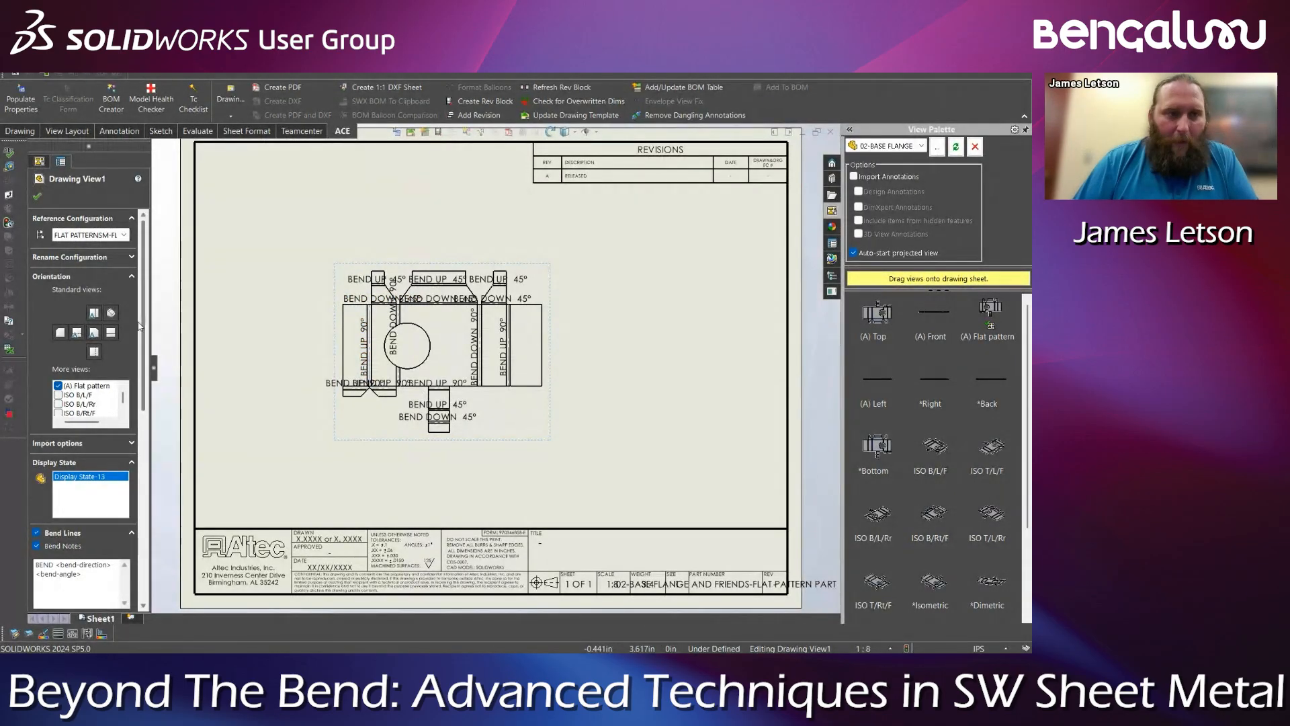
{"action": "left_click_drag", "start_coordinate": [219, 375], "coordinate": [217, 373]}
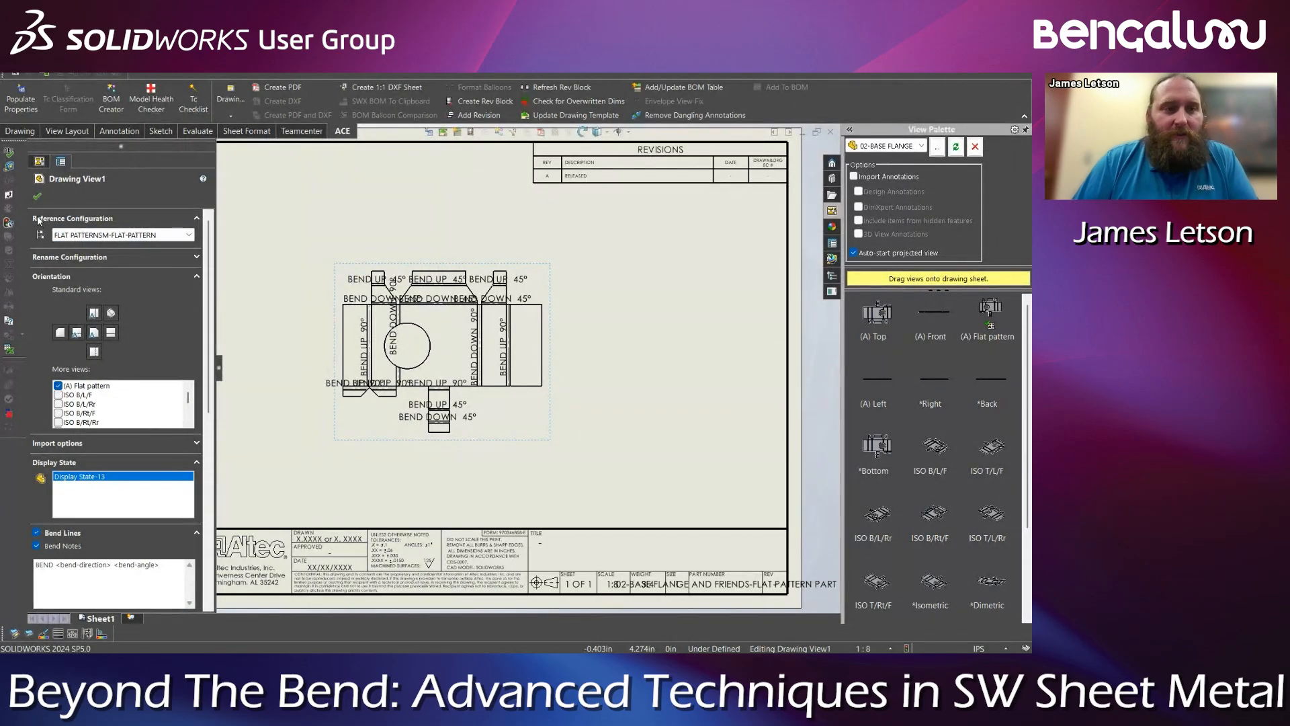
Set the drawing view's reference configuration to FLAT PATTERN and check its bend line, bend note and flat pattern display options
{"action": "left_click", "coordinate": [116, 237]}
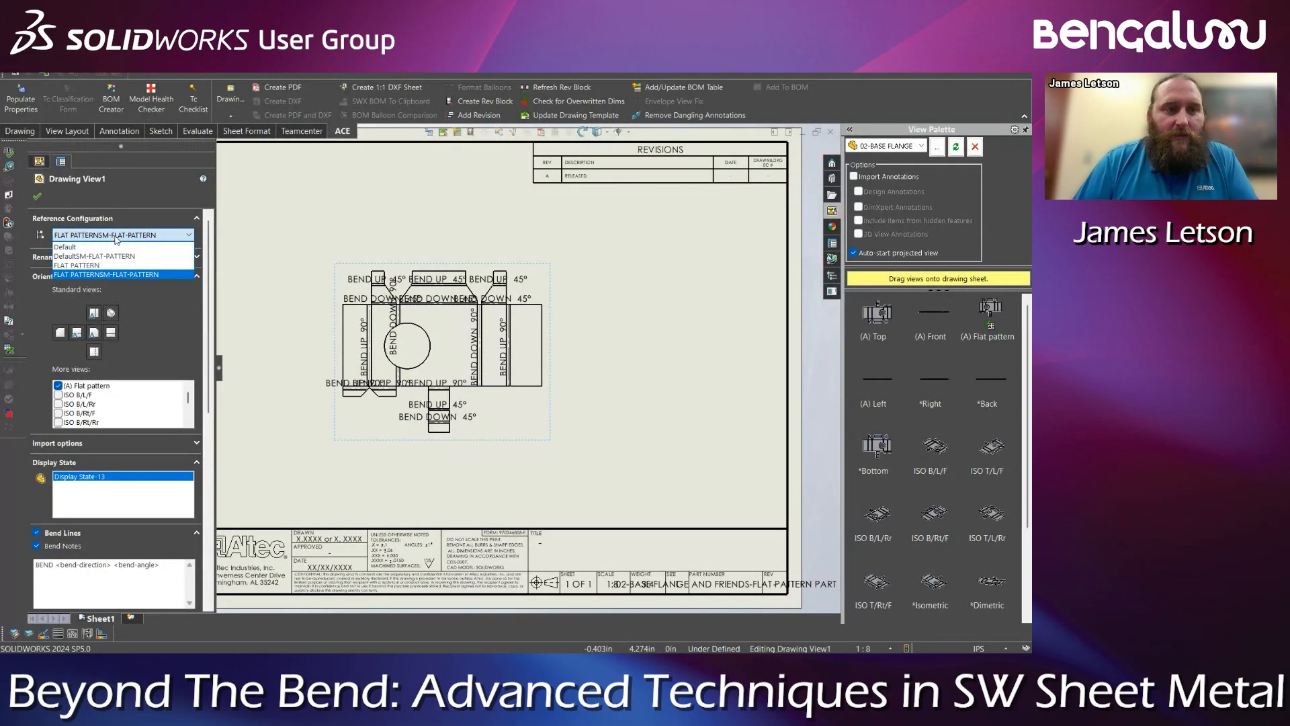
{"action": "left_click", "coordinate": [76, 265]}
{"action": "left_click", "coordinate": [103, 236]}
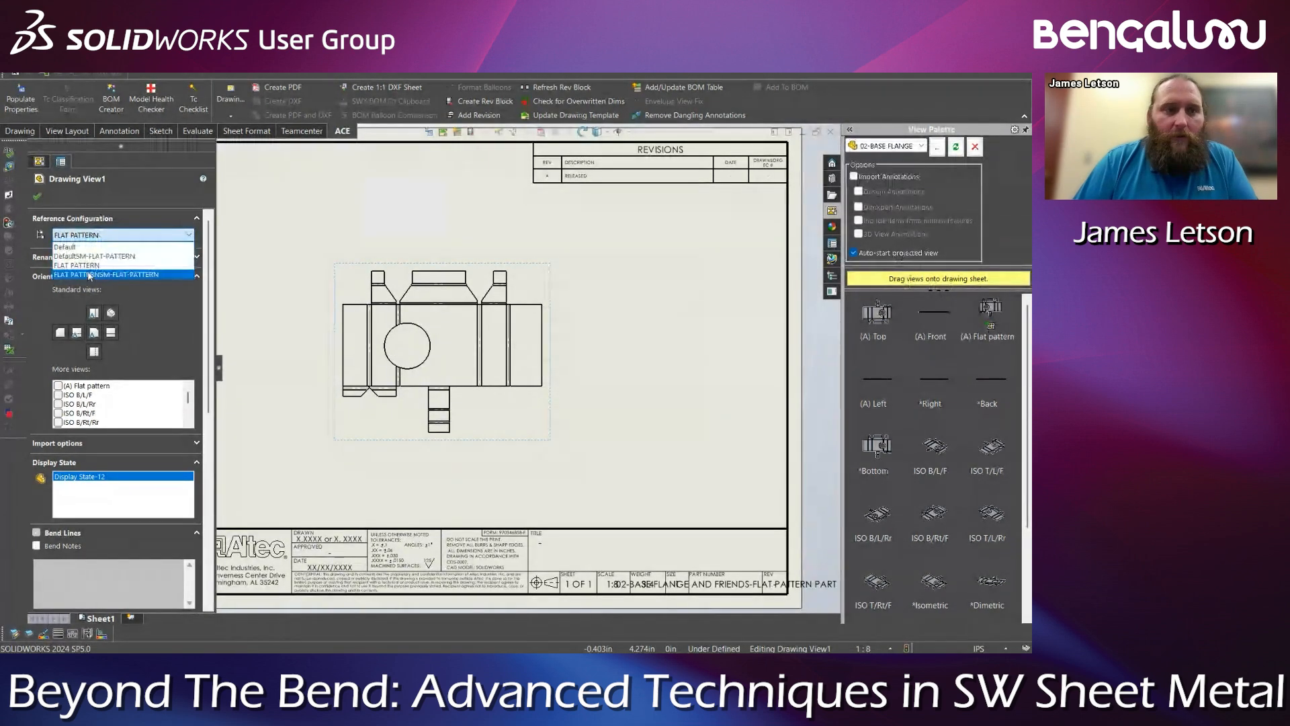
{"action": "left_click", "coordinate": [89, 264]}
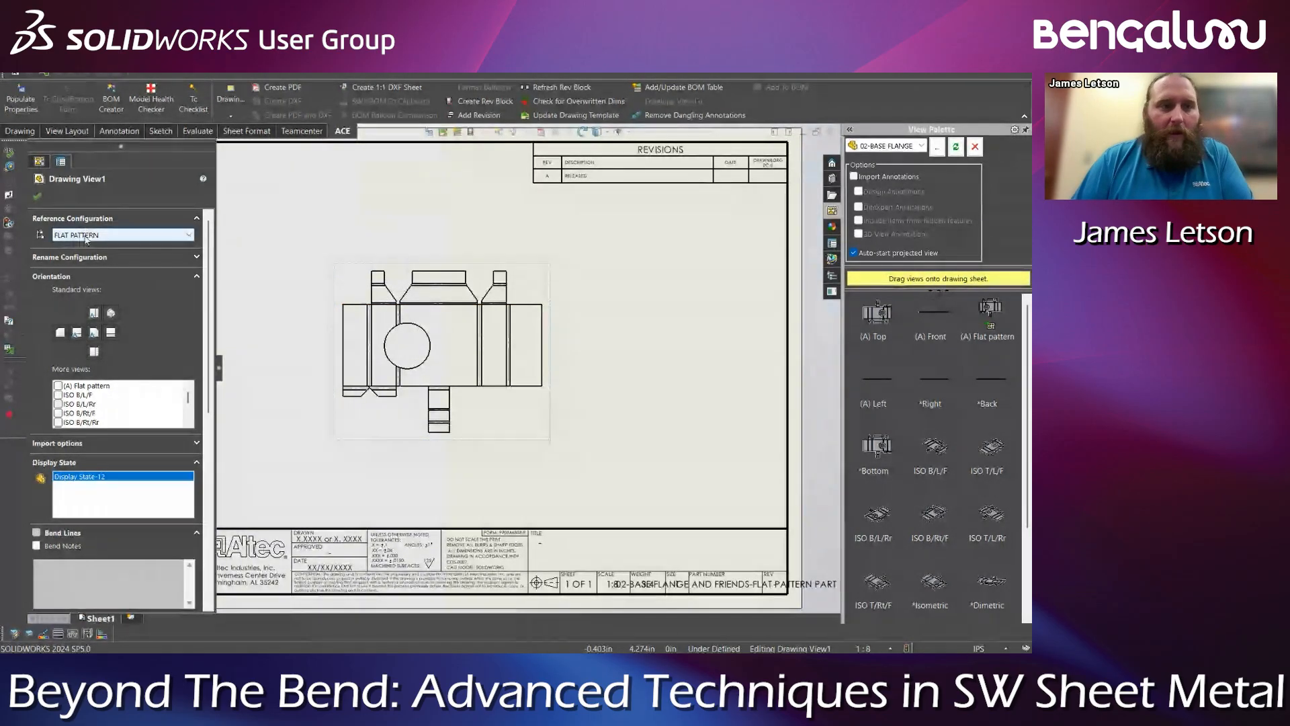
{"action": "left_click_drag", "start_coordinate": [209, 304], "coordinate": [209, 309]}
{"action": "scroll", "coordinate": [78, 434], "scroll_direction": "down", "scroll_amount": 3}
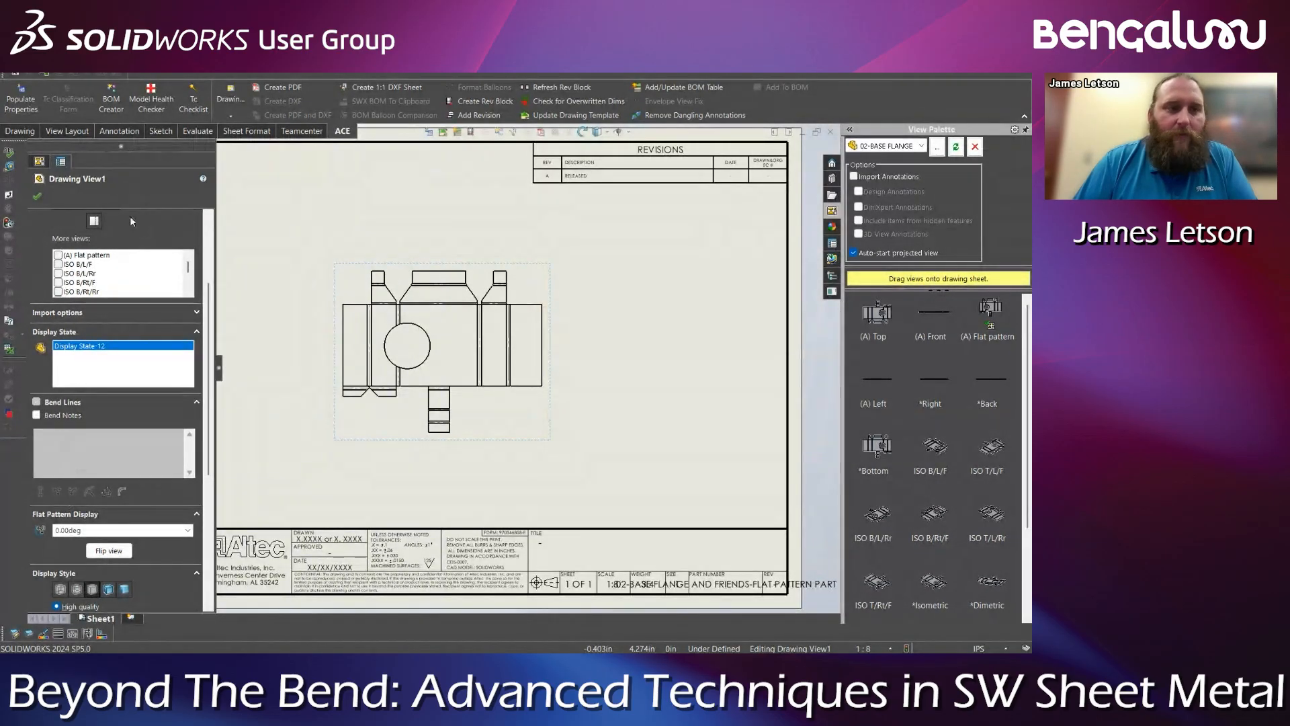
{"action": "scroll", "coordinate": [115, 202], "scroll_direction": "up", "scroll_amount": 3}
Set the view's reference configuration to DefaultSM-FLAT-PATTERN, and toggle its bend notes and bend lines off and back on
{"action": "left_click", "coordinate": [87, 234]}
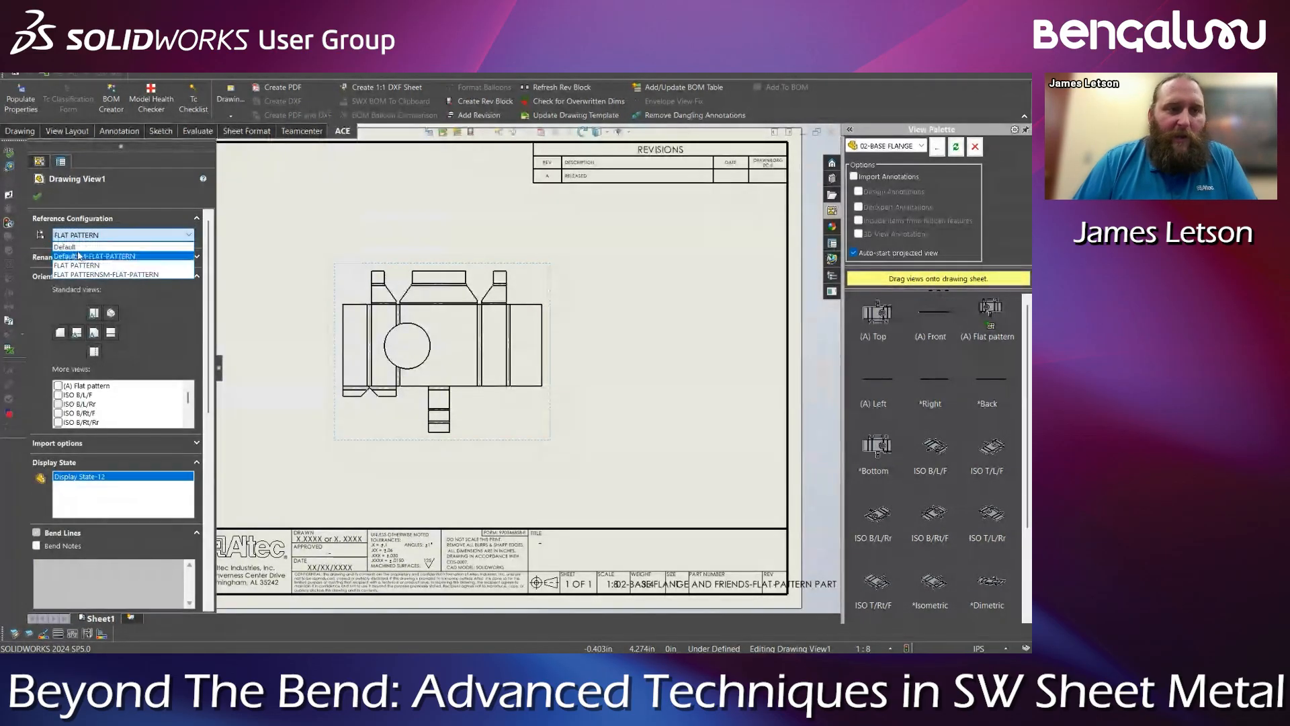
{"action": "left_click", "coordinate": [95, 257]}
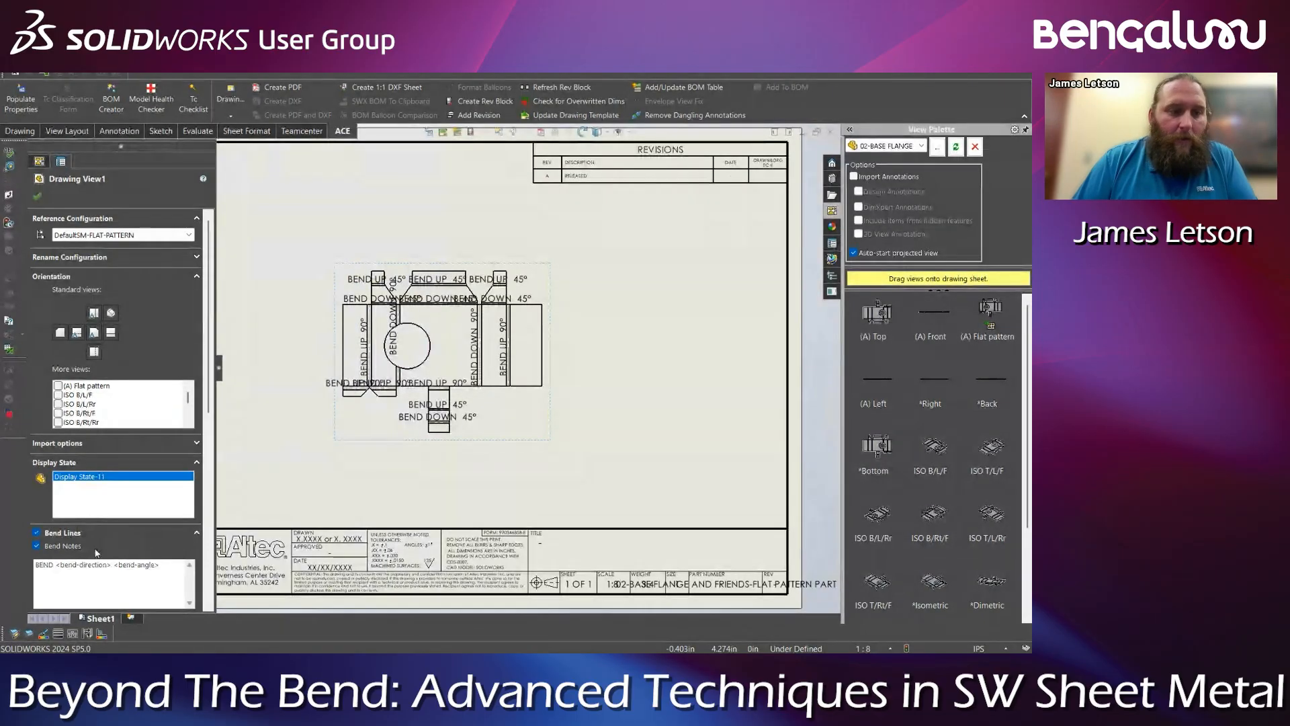
{"action": "scroll", "coordinate": [46, 440], "scroll_direction": "down", "scroll_amount": 3}
{"action": "left_click", "coordinate": [37, 438]}
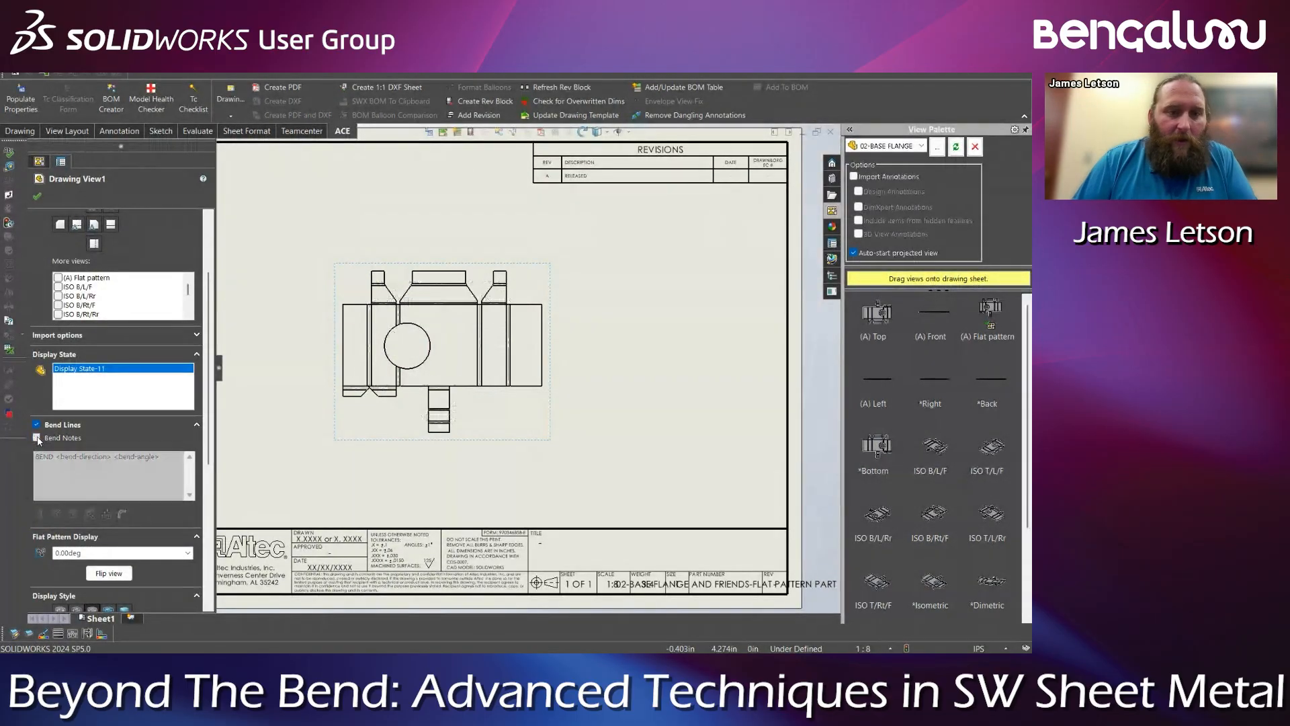
{"action": "left_click", "coordinate": [37, 438]}
{"action": "left_click", "coordinate": [36, 424]}
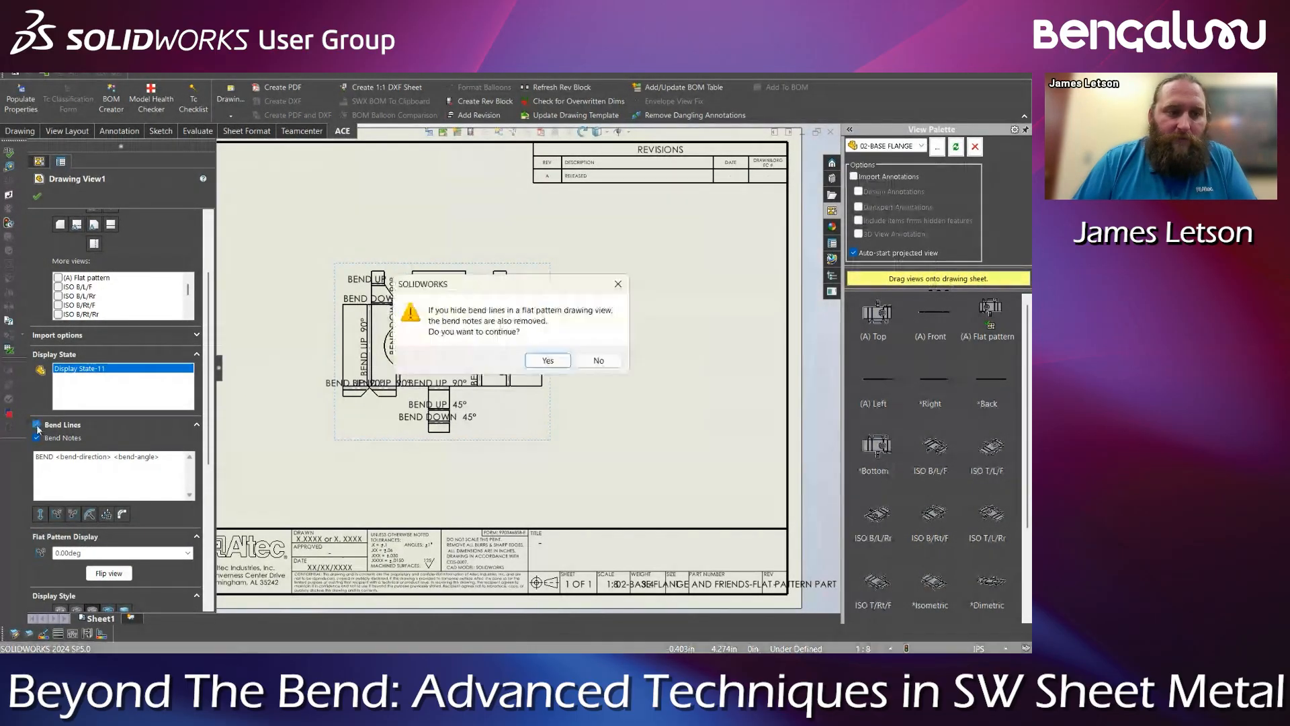
{"action": "left_click", "coordinate": [560, 366]}
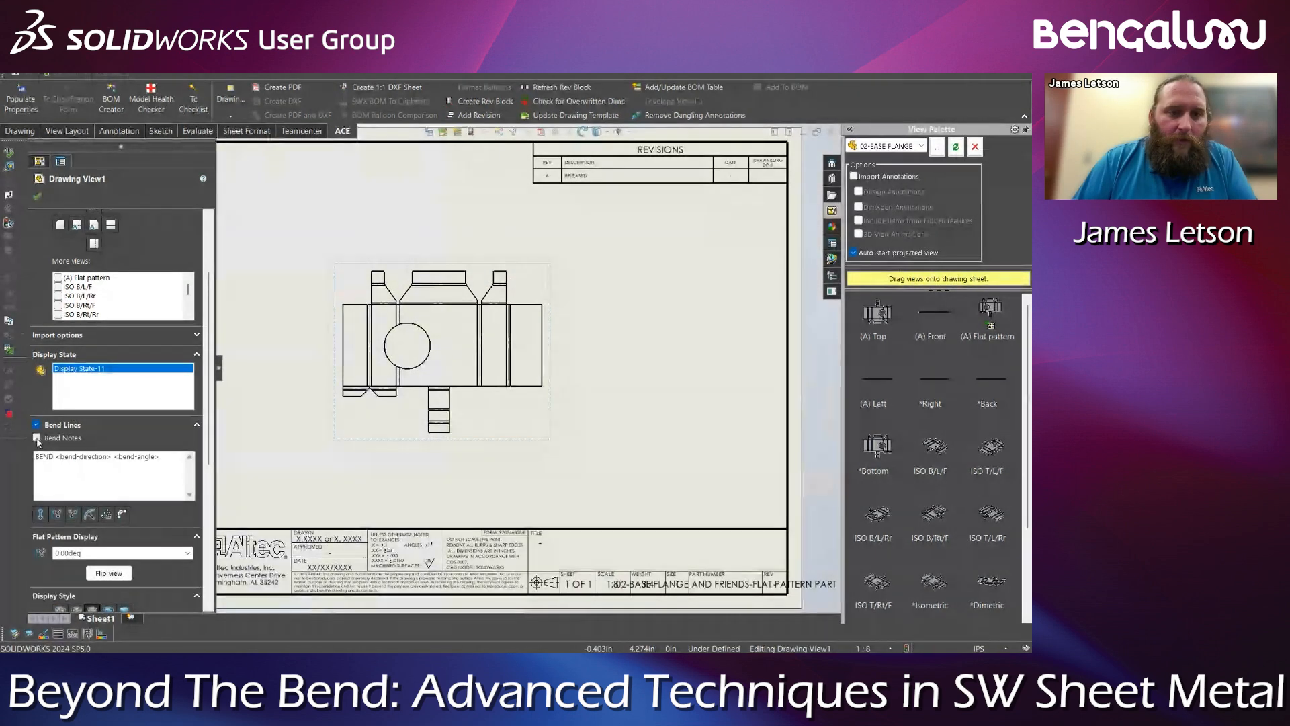
{"action": "left_click", "coordinate": [37, 438]}
{"action": "scroll", "coordinate": [100, 544], "scroll_direction": "down", "scroll_amount": 3}
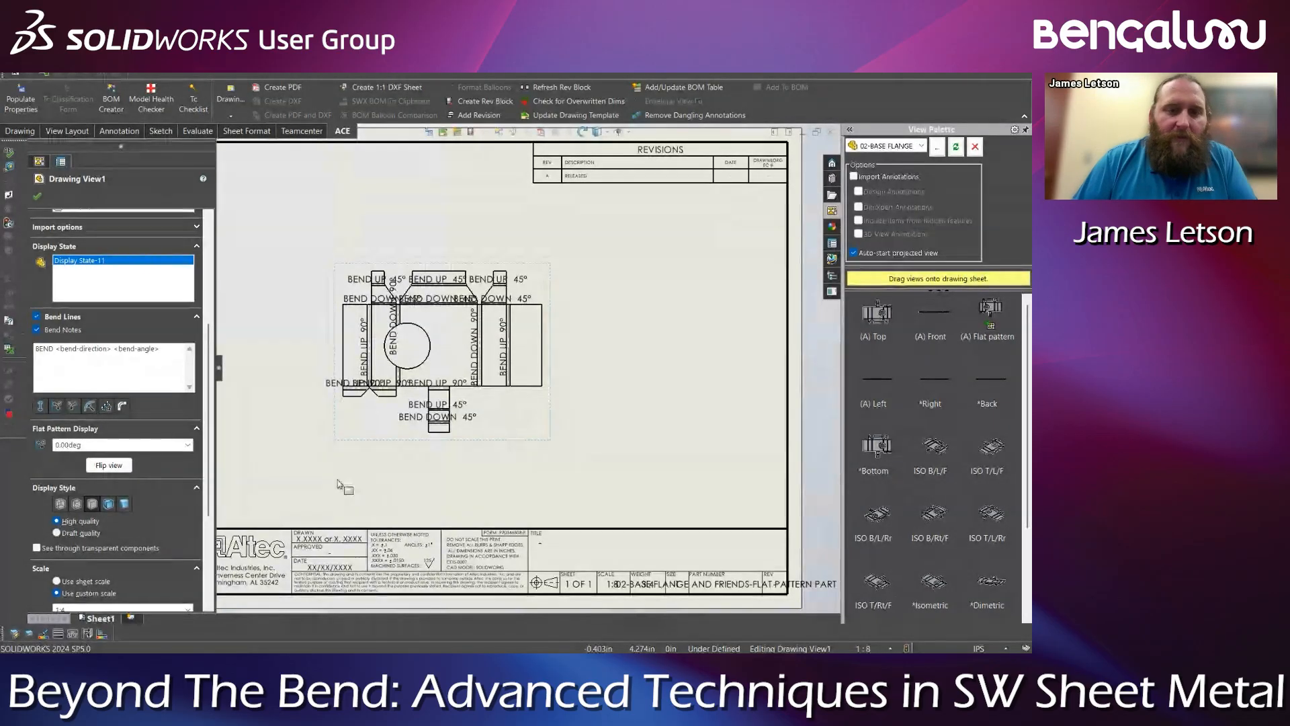
Dimension the distance from the flat pattern's left outer edge to the nearest vertical bend line, placing the dimension outside the part
{"action": "left_click", "coordinate": [340, 480]}
{"action": "right_click_drag", "start_coordinate": [269, 360], "coordinate": [281, 202]}
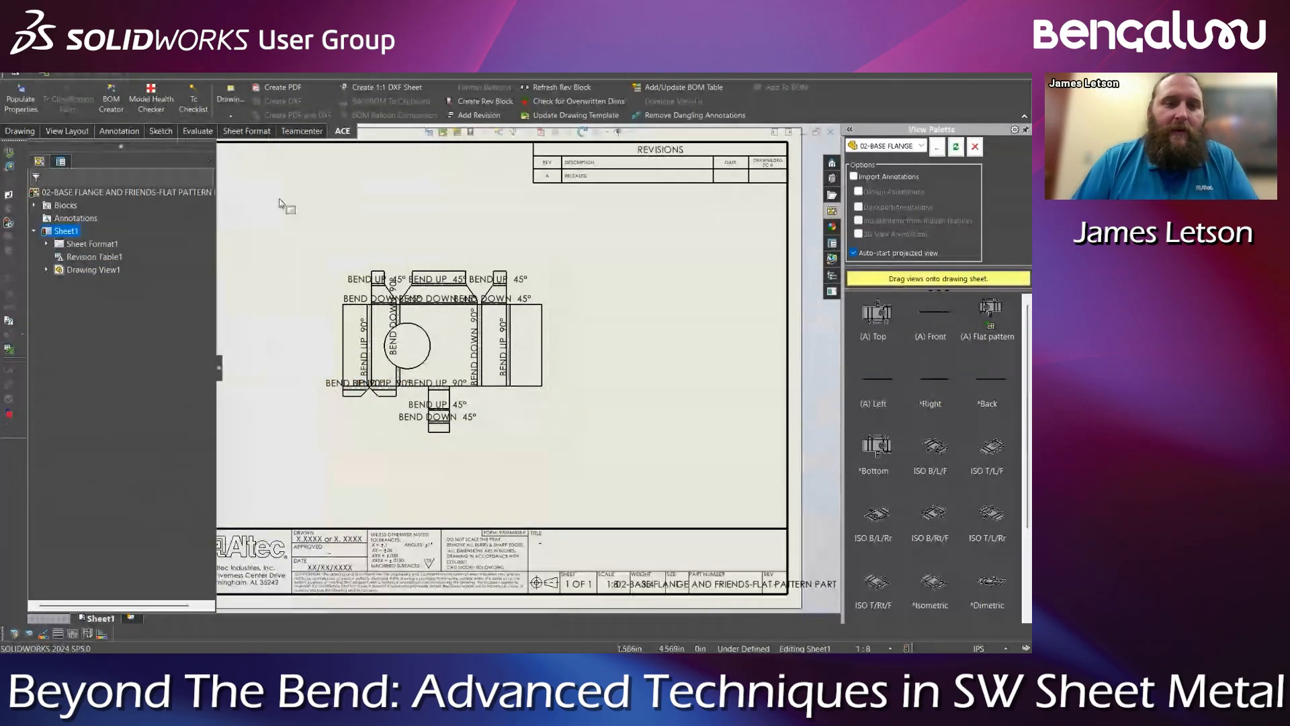
{"action": "scroll", "coordinate": [339, 318], "scroll_direction": "down", "scroll_amount": 5}
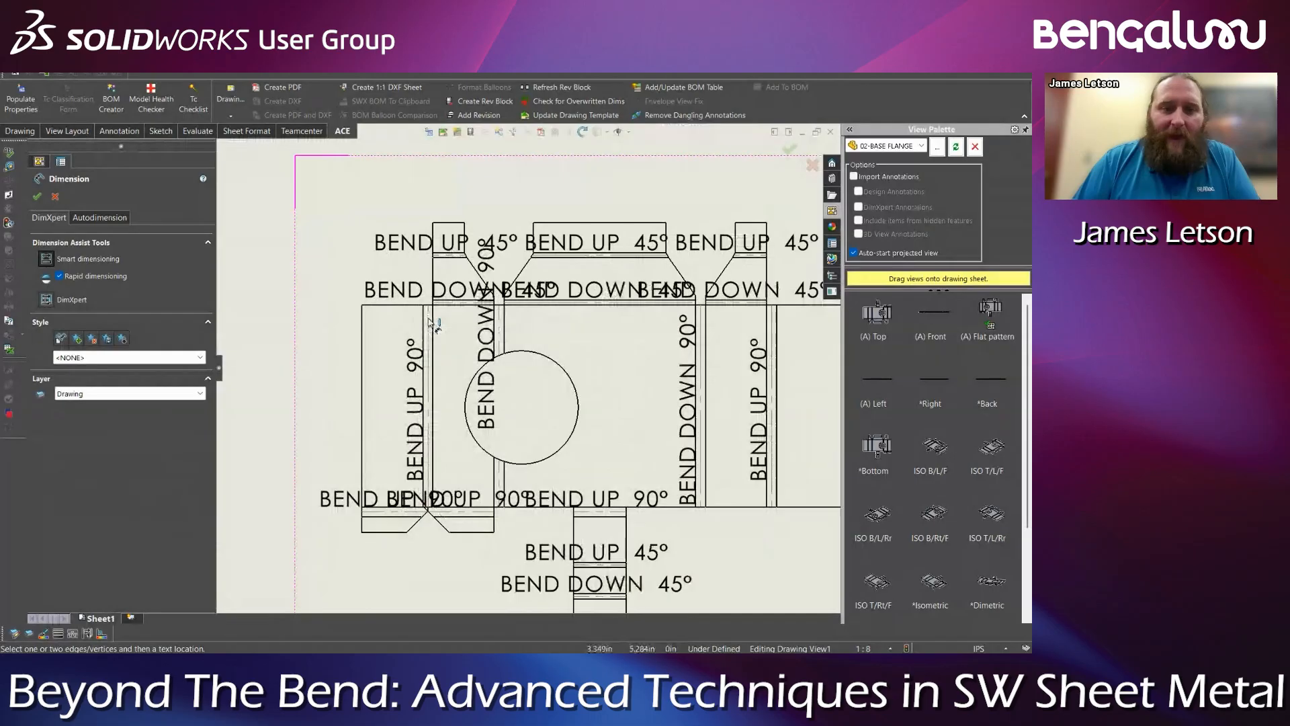
{"action": "left_click", "coordinate": [428, 319]}
{"action": "left_click", "coordinate": [362, 333]}
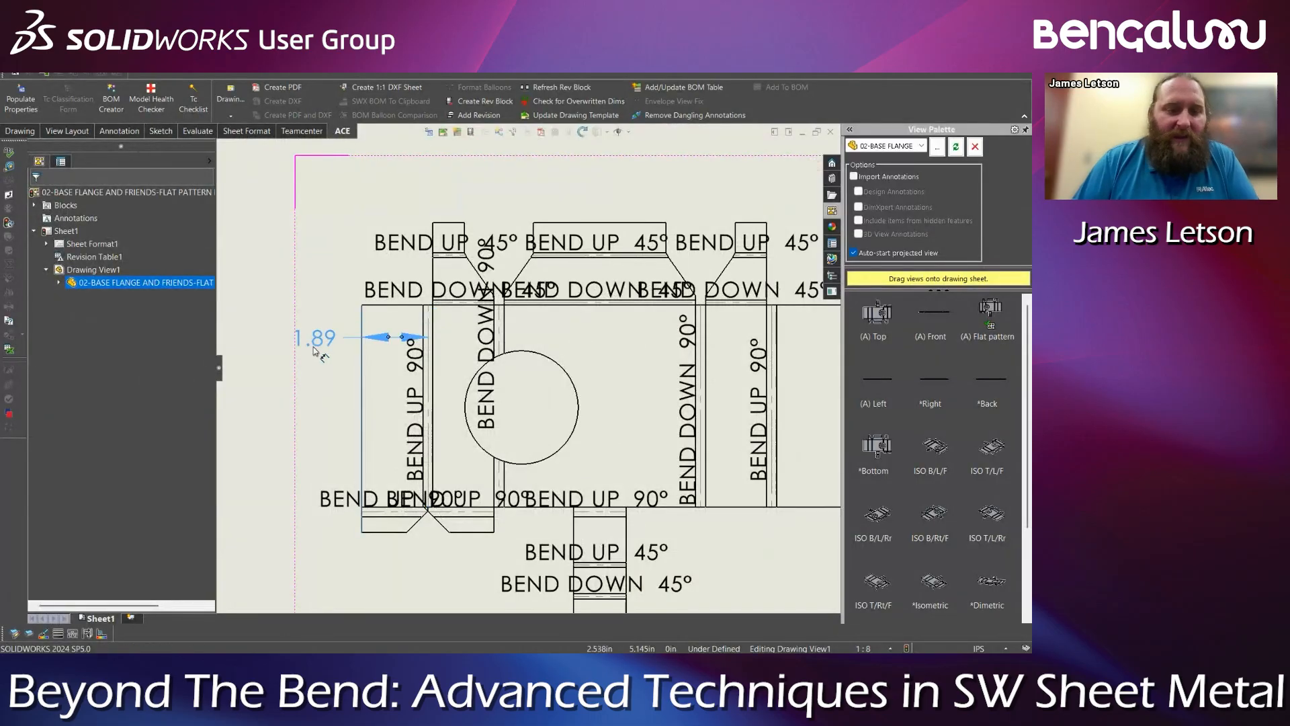
{"action": "left_click", "coordinate": [340, 340]}
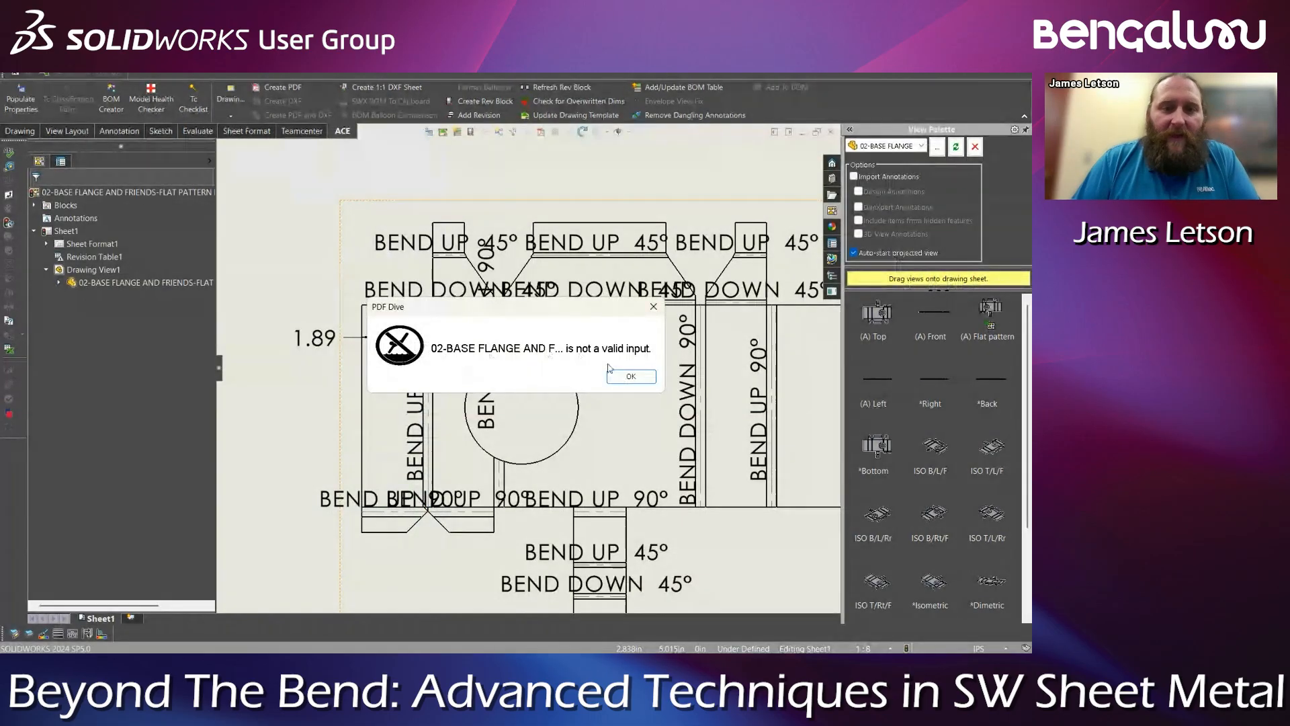
{"action": "left_click", "coordinate": [614, 373]}
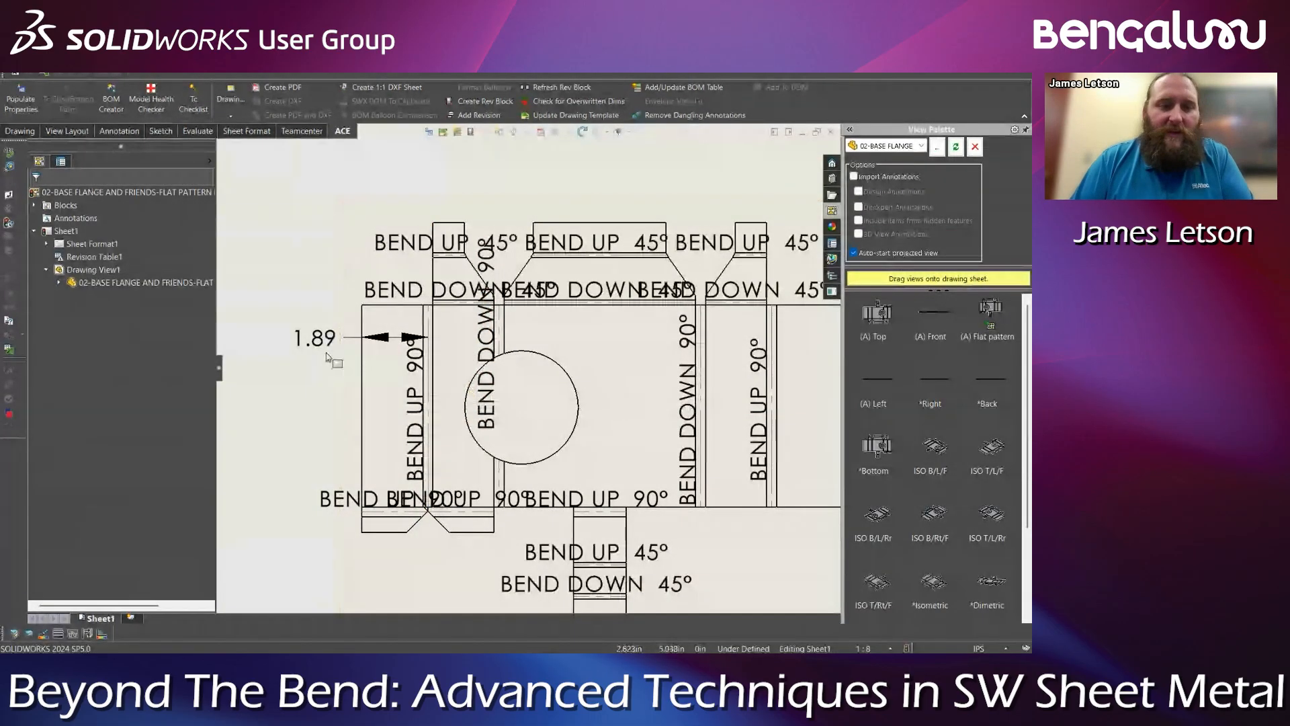
{"action": "left_click_drag", "start_coordinate": [327, 344], "coordinate": [295, 341]}
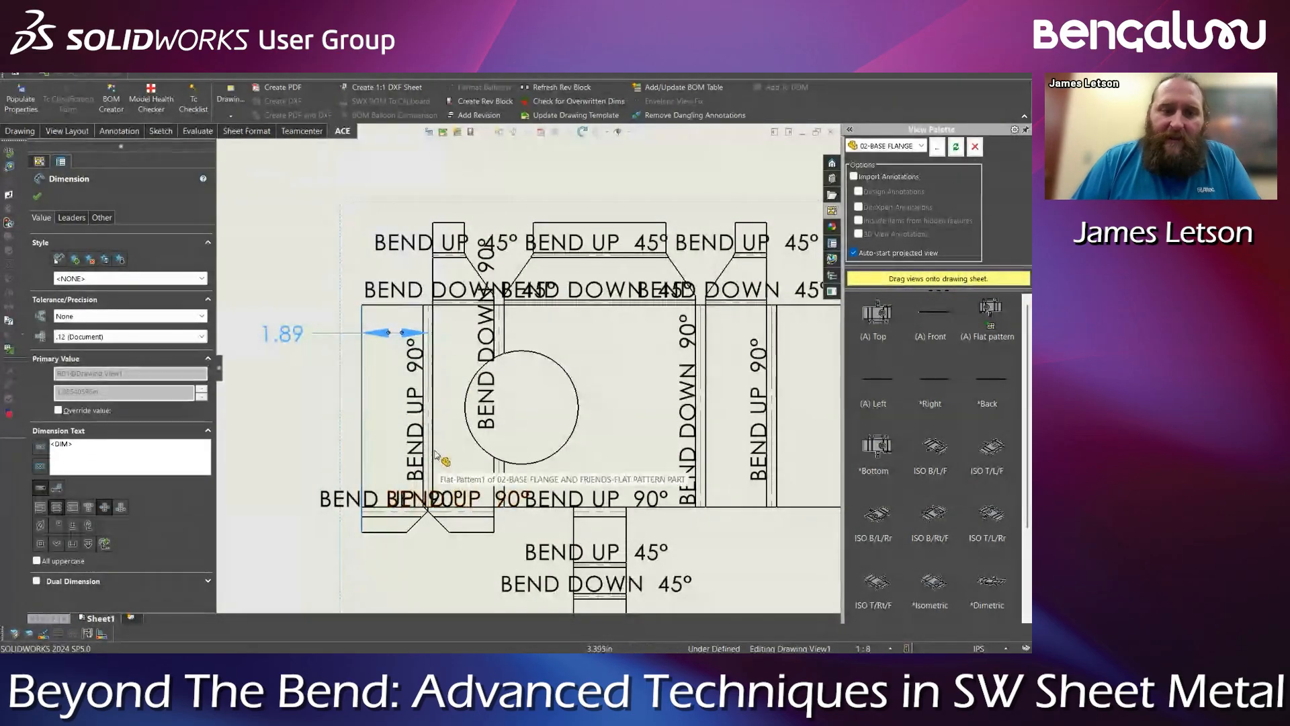
{"action": "left_click", "coordinate": [417, 433]}
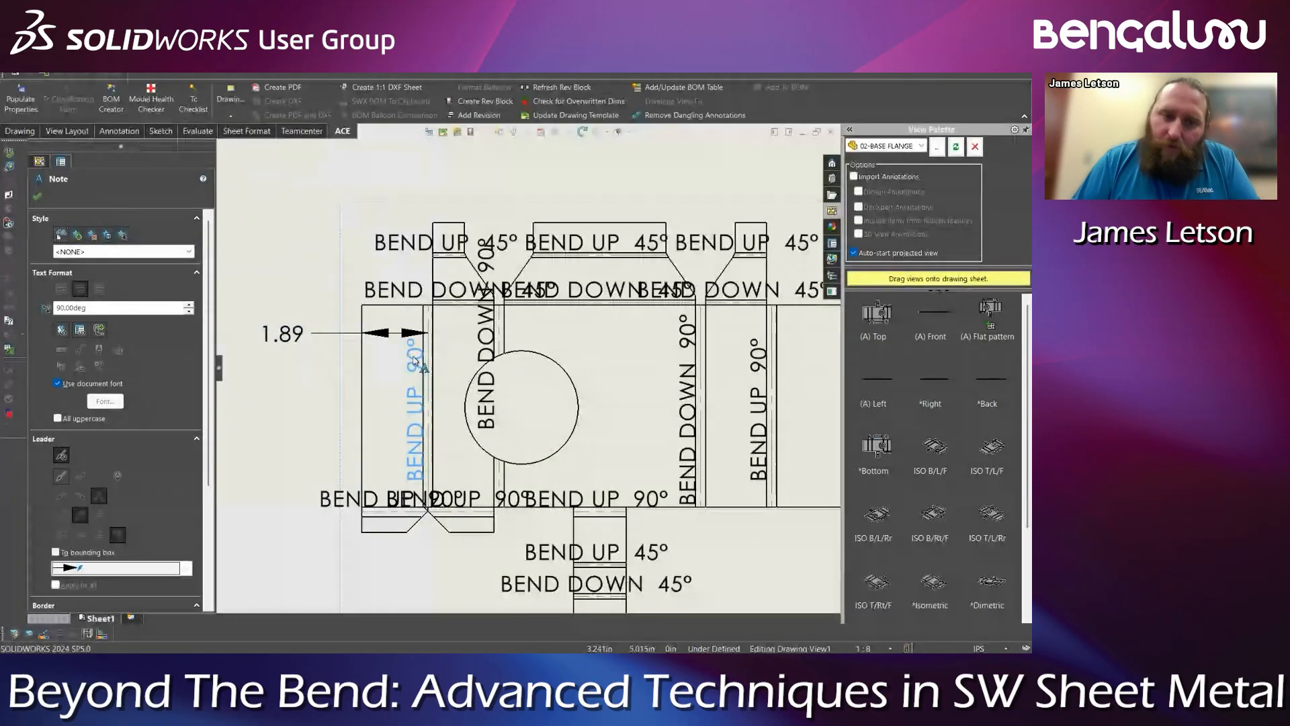
{"action": "left_click", "coordinate": [294, 391]}
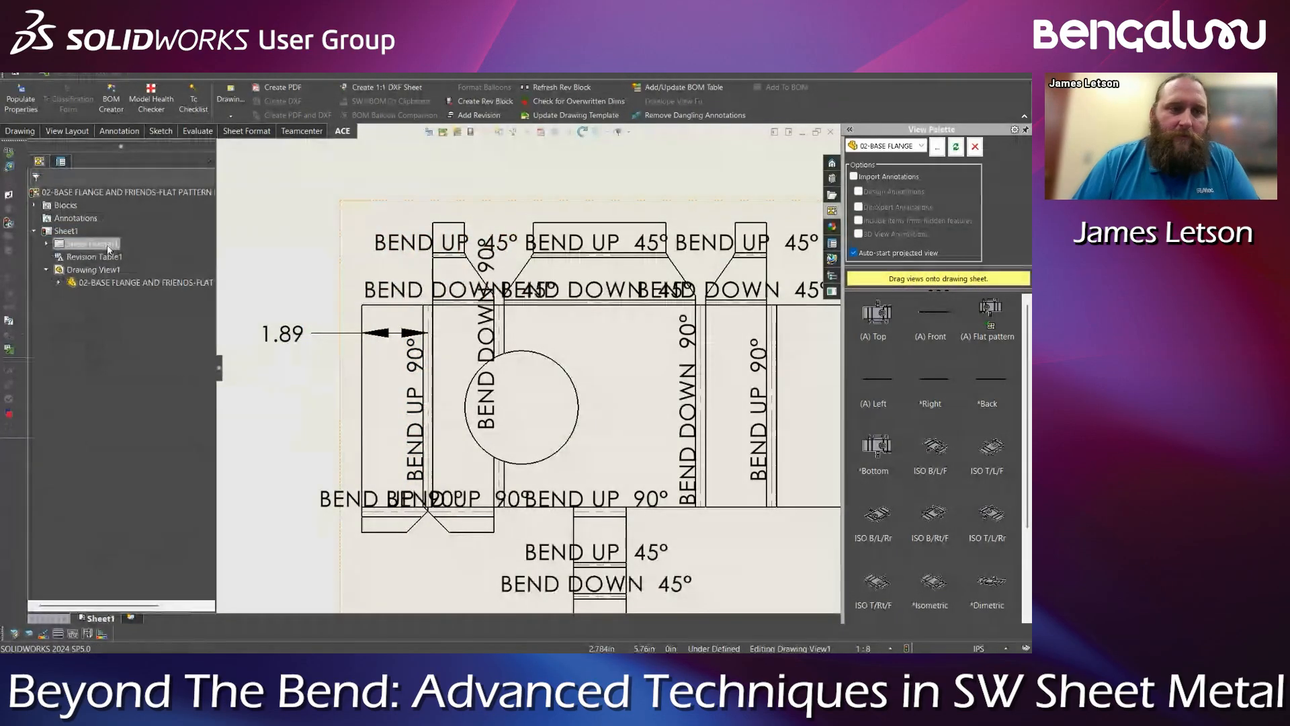
Set the drawing view's reference configuration back to FLAT PATTERN and reposition the bend line dimension slightly lower beside the part
{"action": "left_click", "coordinate": [366, 268]}
{"action": "left_click", "coordinate": [104, 235]}
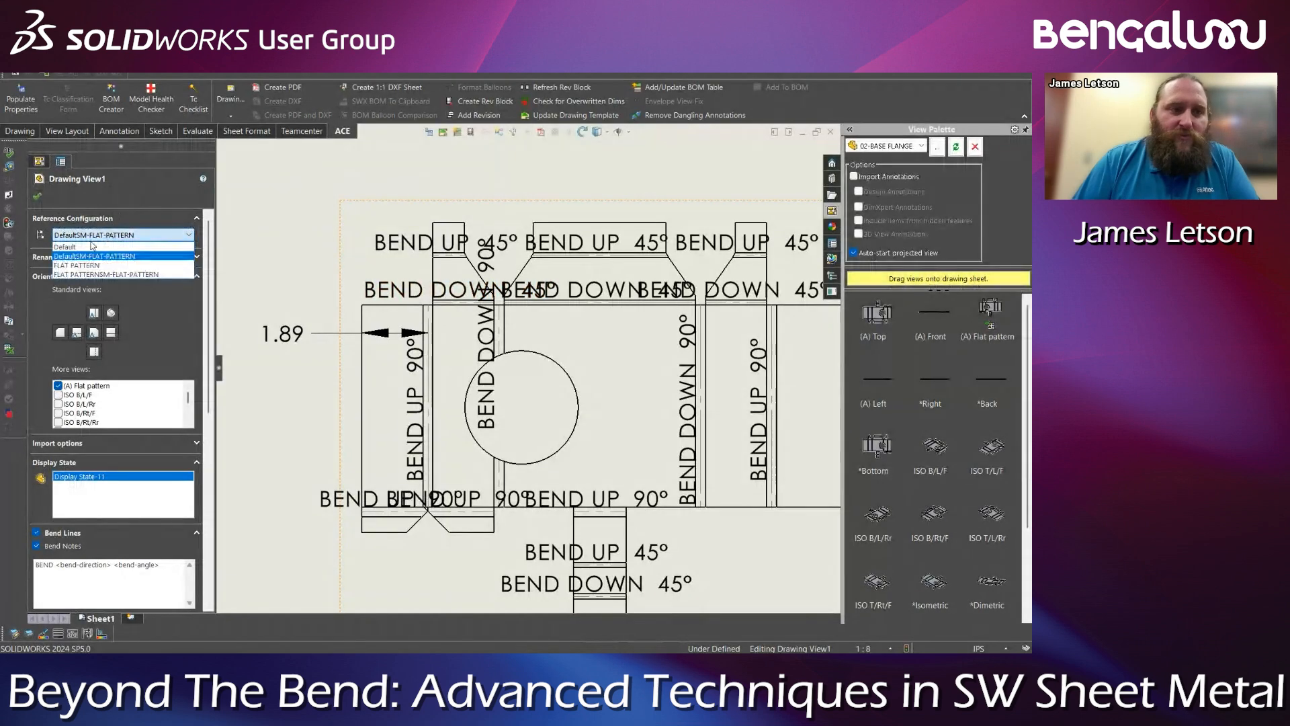
{"action": "left_click", "coordinate": [77, 264]}
{"action": "left_click", "coordinate": [327, 470]}
{"action": "left_click_drag", "start_coordinate": [282, 334], "coordinate": [270, 350]}
{"action": "left_click", "coordinate": [300, 542]}
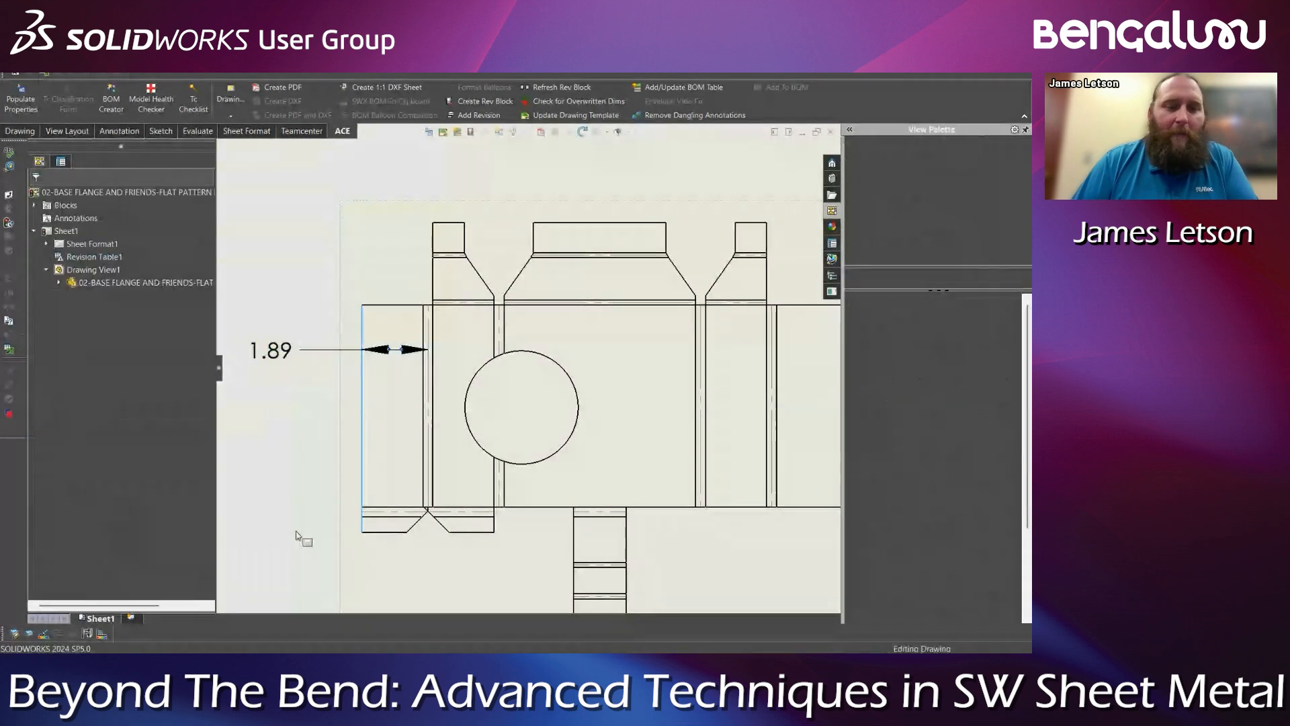
Try to add a manual note with a leader pointing to the leftmost vertical bend line
{"action": "key", "text": "n"}
{"action": "left_click", "coordinate": [430, 397]}
{"action": "left_click", "coordinate": [240, 392]}
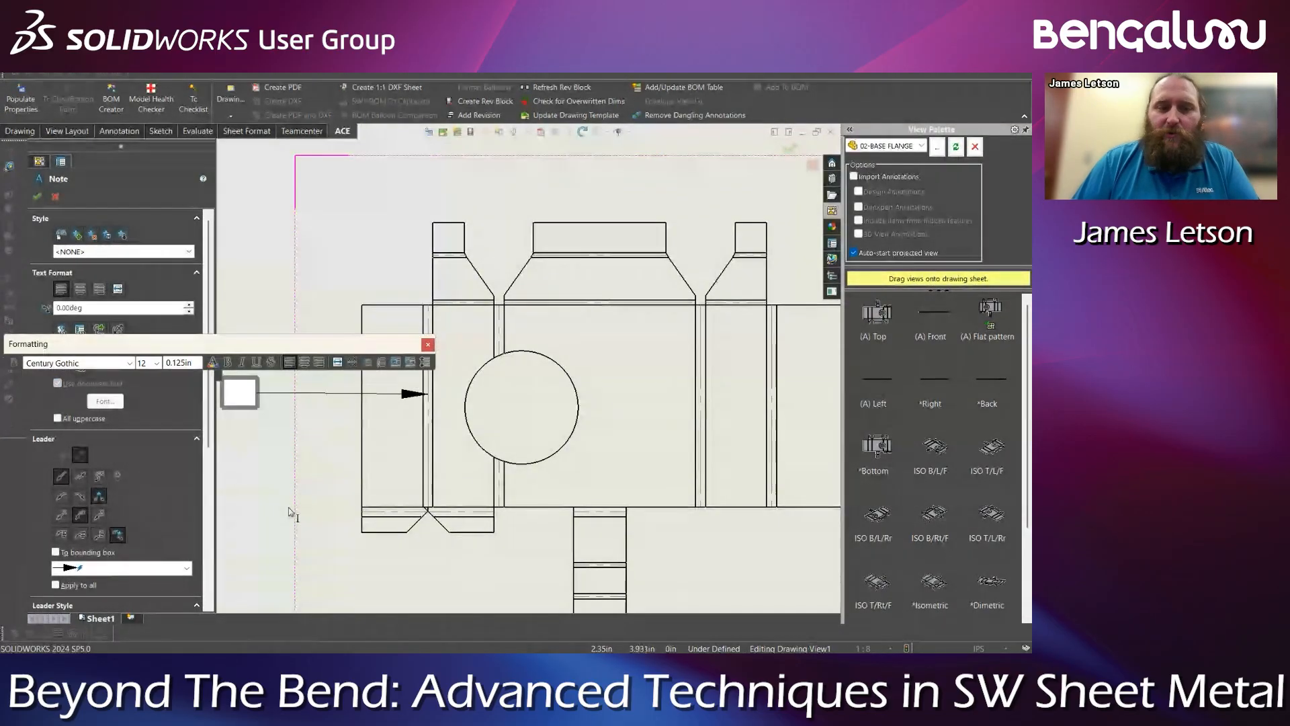
{"action": "key", "text": "Escape"}
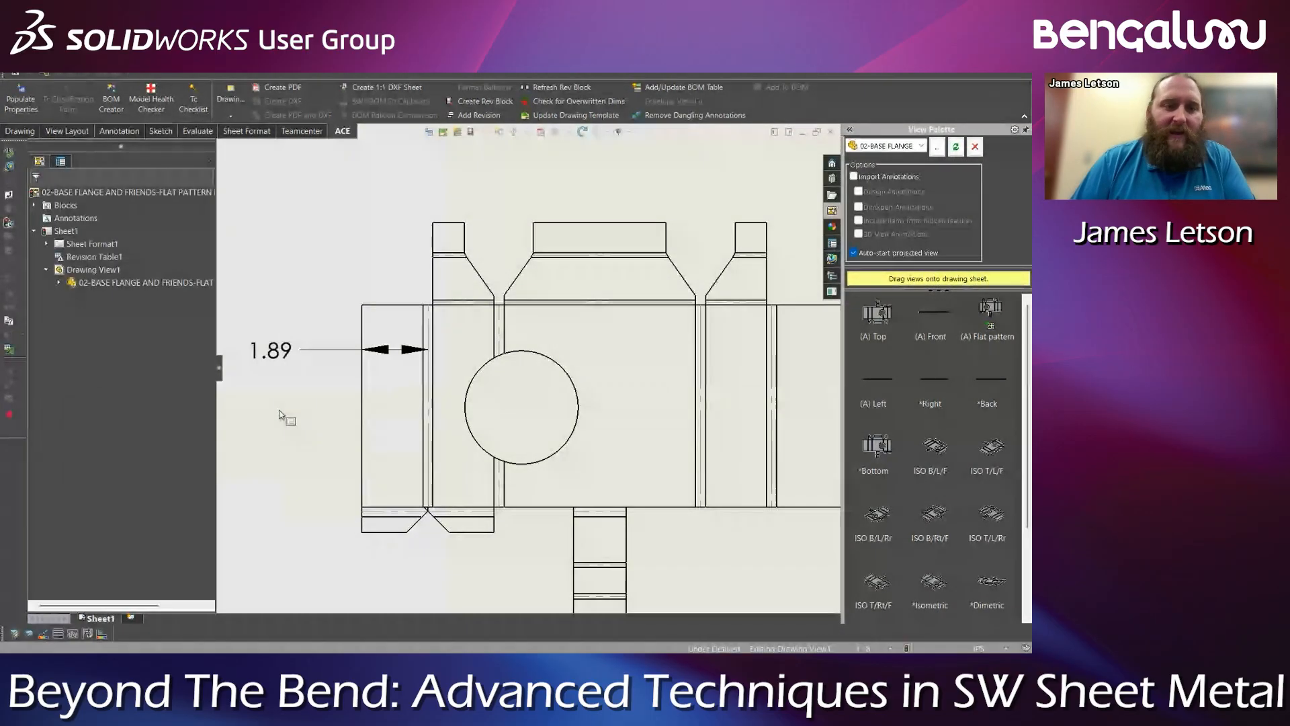
{"action": "left_click", "coordinate": [283, 352]}
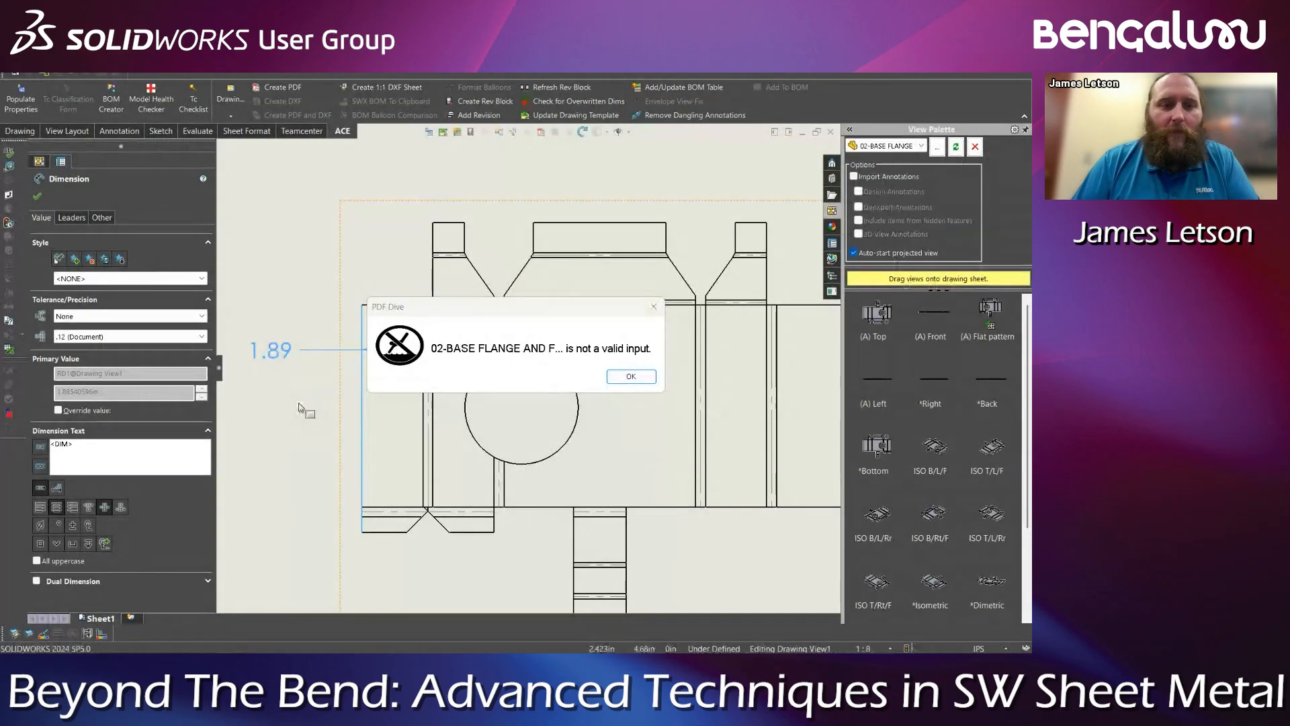
{"action": "left_click", "coordinate": [631, 375]}
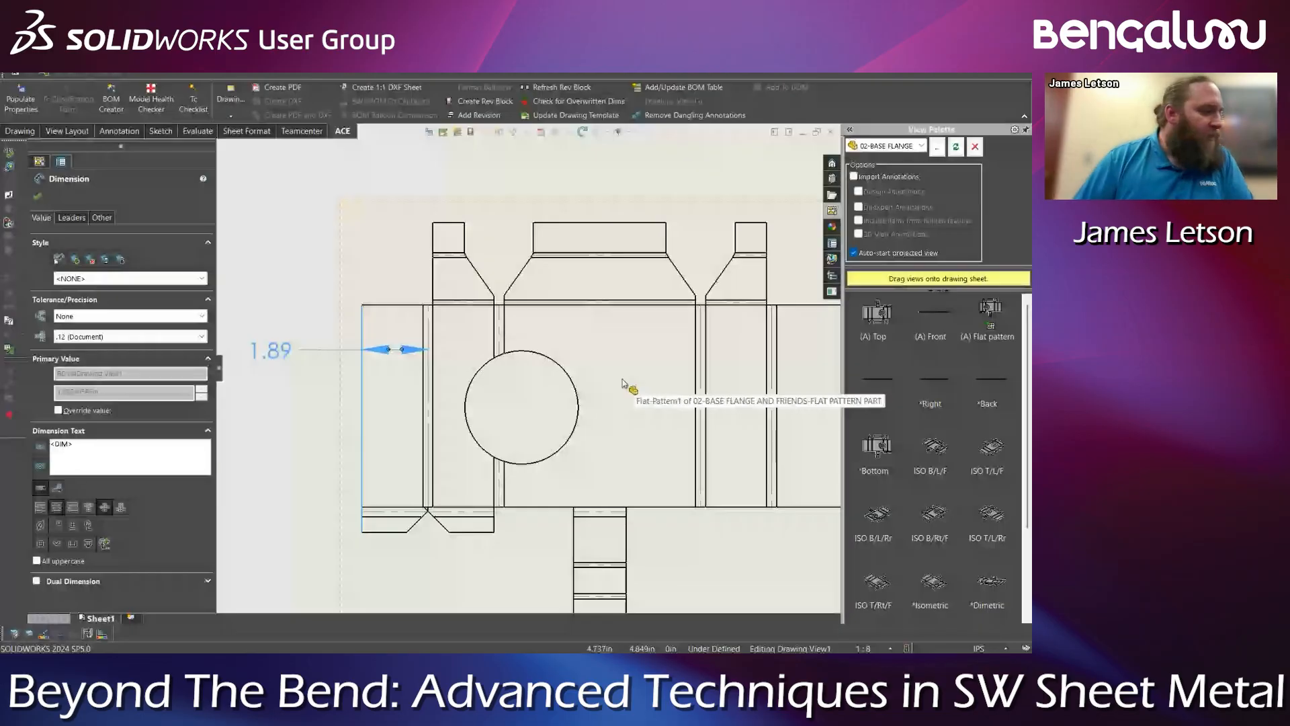
{"action": "key", "text": "Escape"}
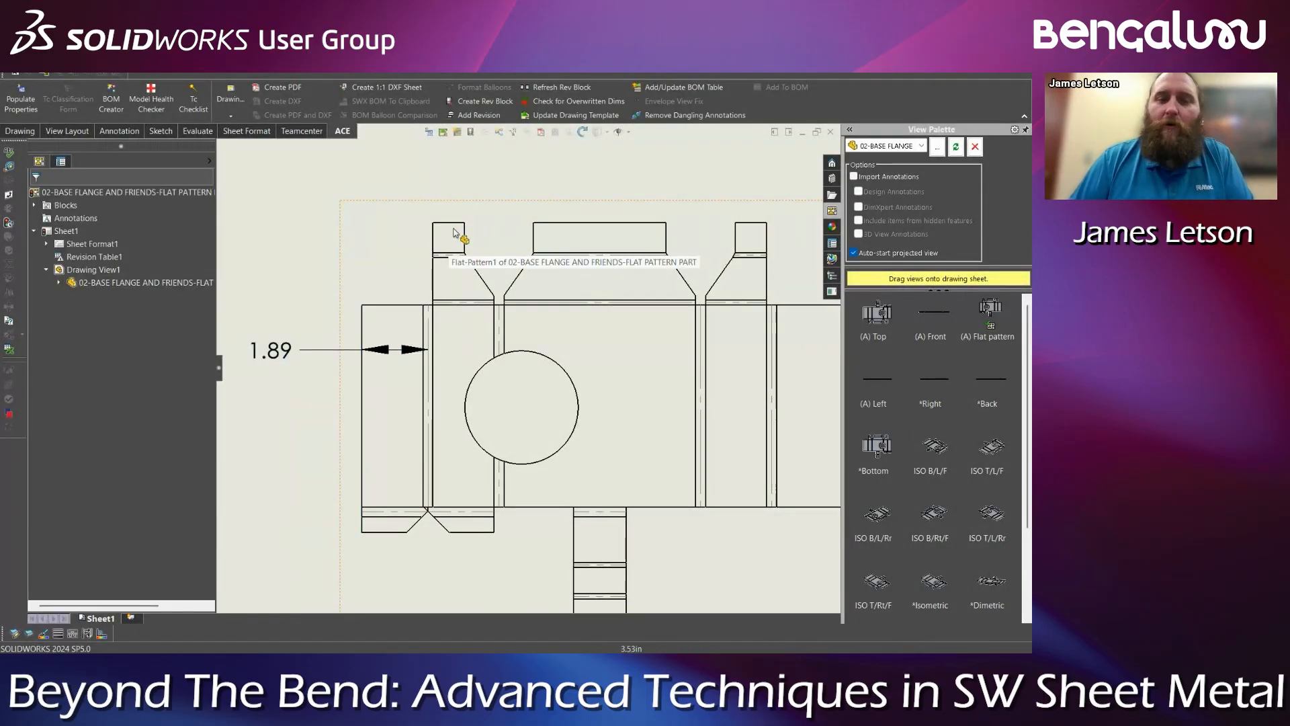
Fit the whole drawing sheet in view and switch to the PowerPoint slide show on flat pattern configurations
{"action": "key", "text": "f"}
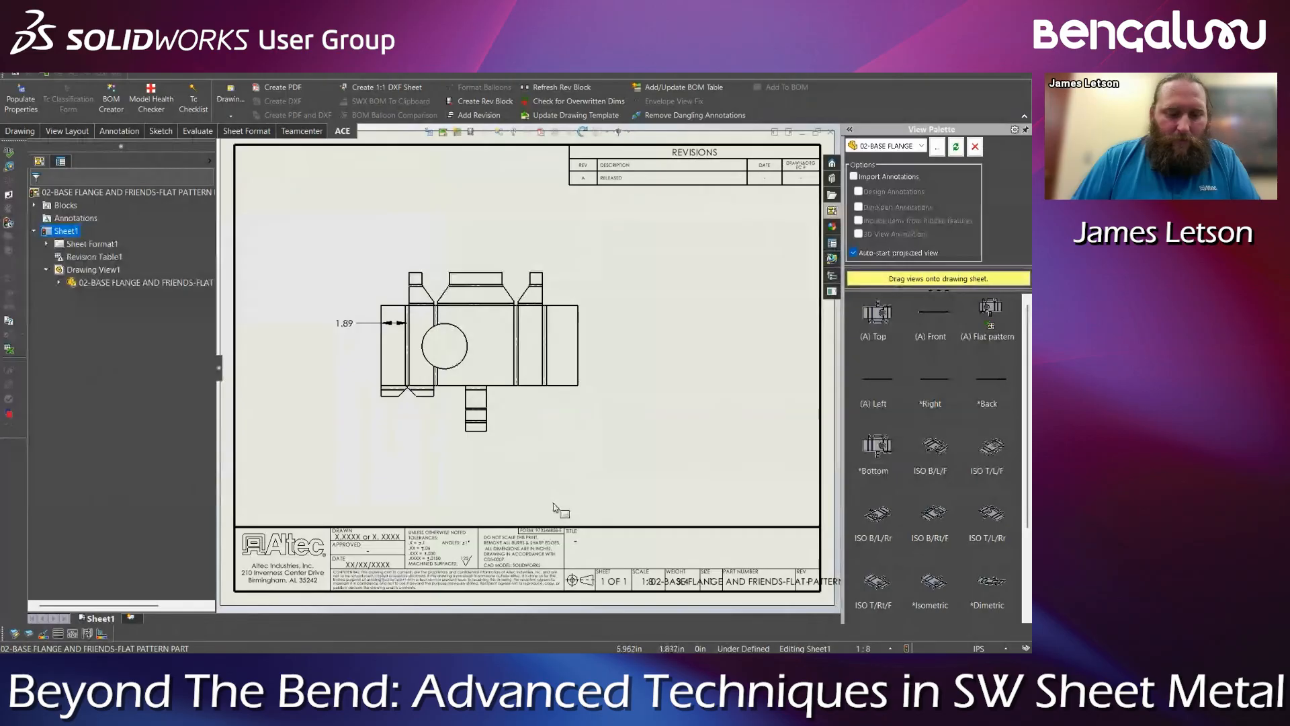
{"action": "key", "text": "super+Tab"}
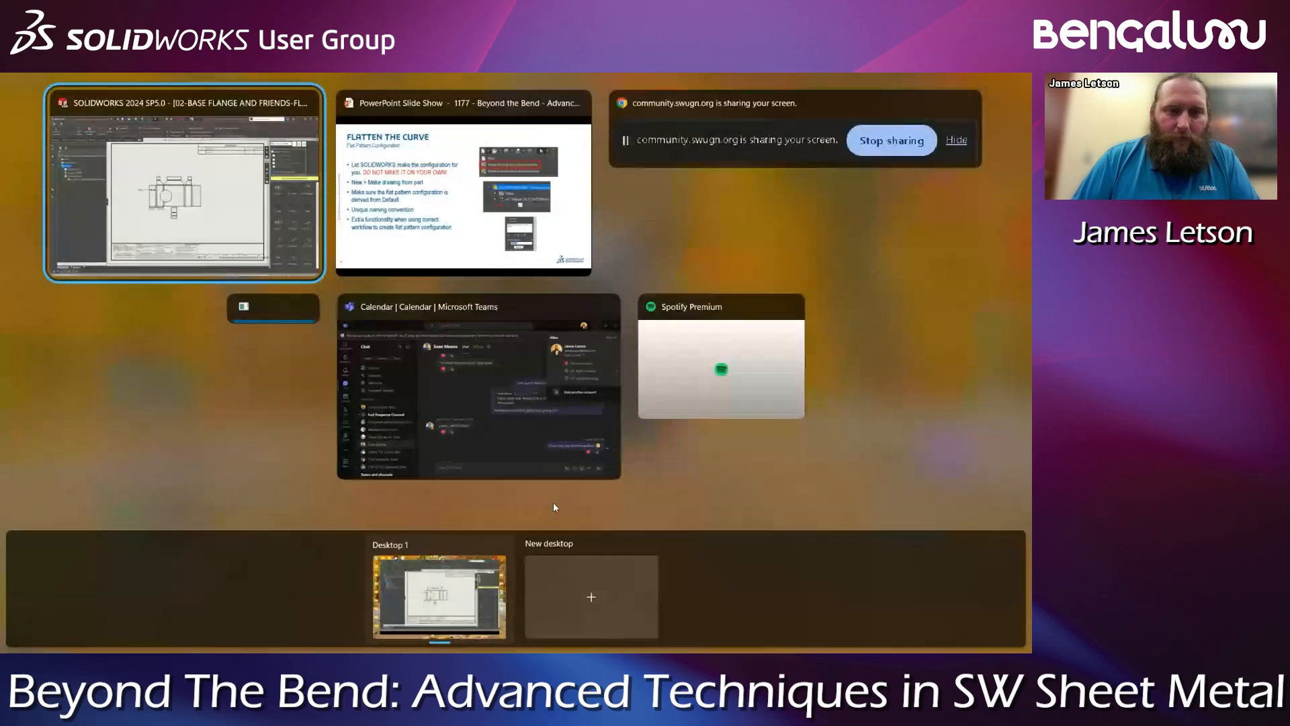
{"action": "left_click", "coordinate": [389, 171]}
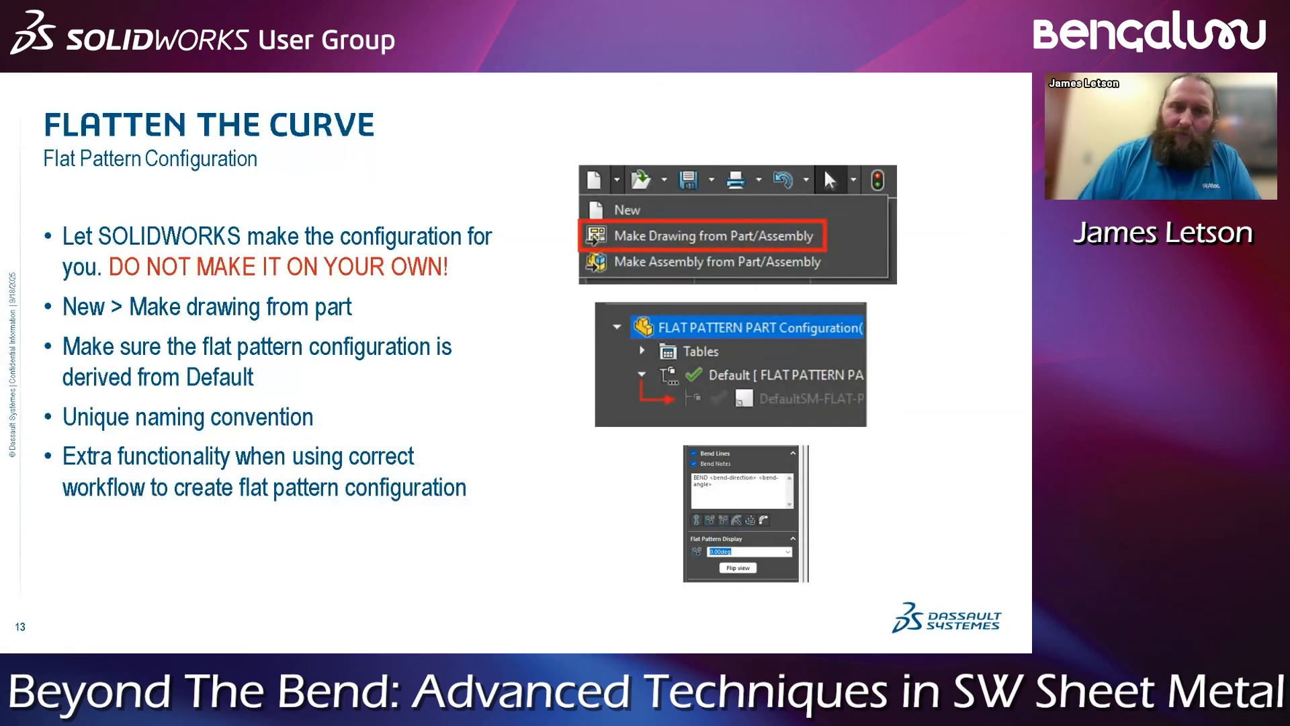
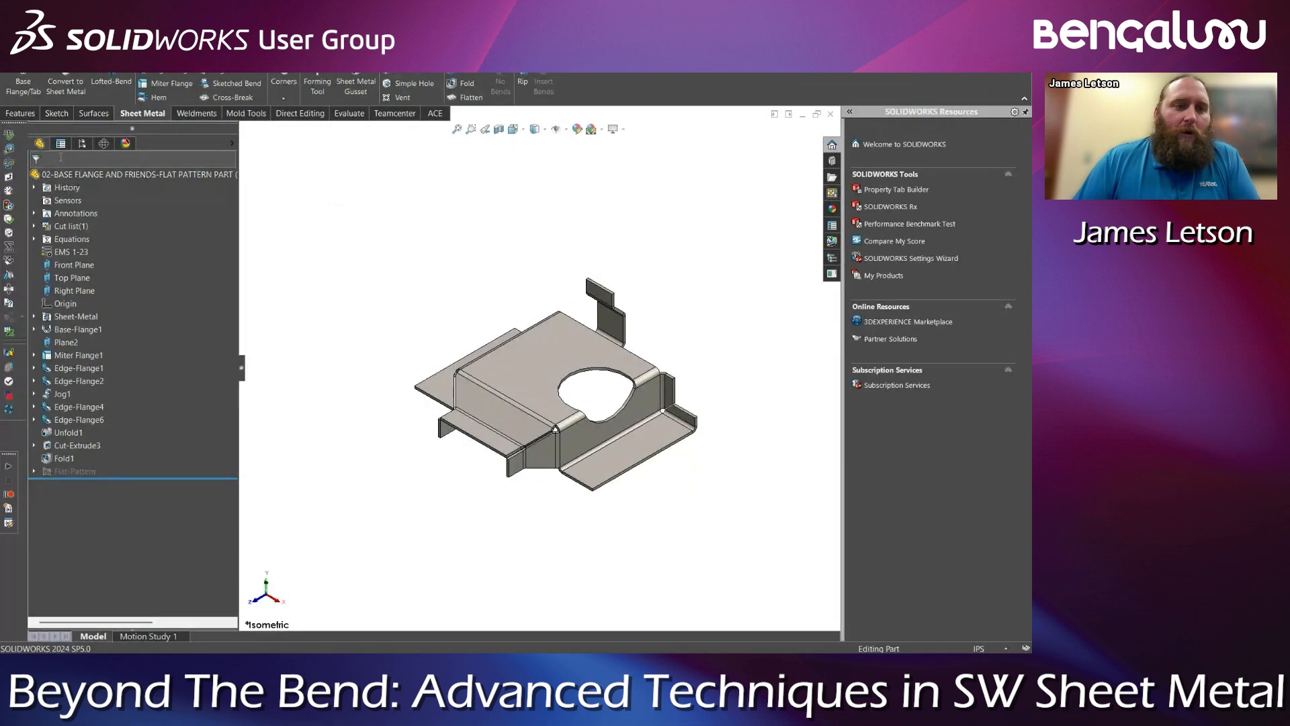
Try to replace the fixed face of the part's Flat-Pattern1 feature with the vertical flange face beside the hole
{"action": "left_click", "coordinate": [78, 474]}
{"action": "left_click", "coordinate": [34, 470]}
{"action": "right_click", "coordinate": [69, 484]}
{"action": "left_click", "coordinate": [78, 418]}
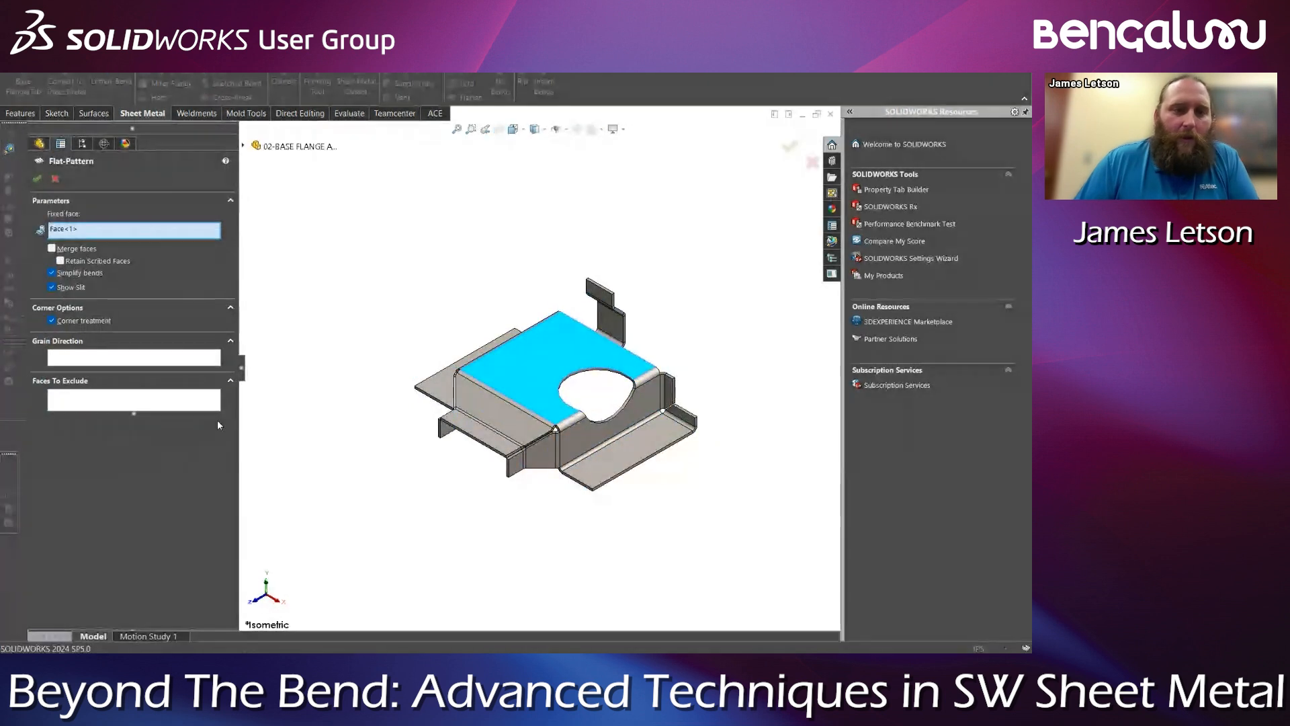
{"action": "right_click", "coordinate": [78, 232]}
{"action": "left_click", "coordinate": [118, 240]}
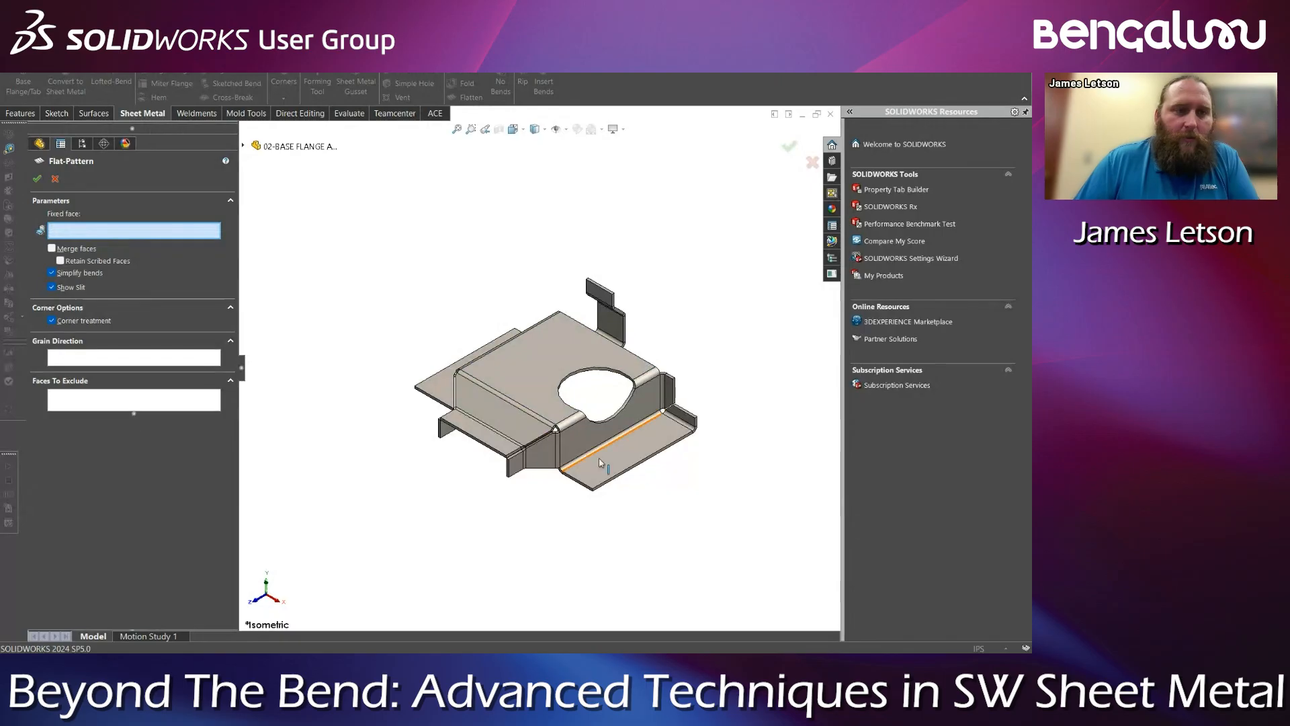
{"action": "left_click", "coordinate": [576, 436]}
{"action": "left_click", "coordinate": [55, 179]}
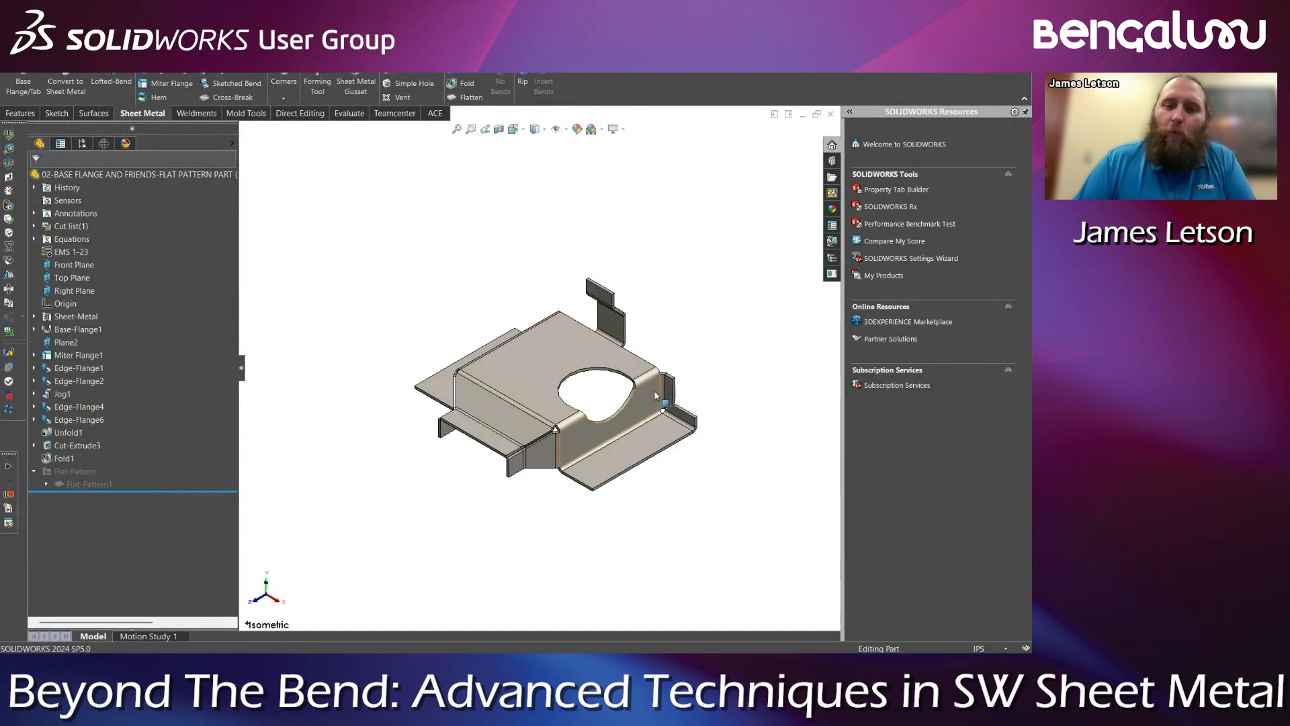
Examine the base flange's top face, where the hole crosses the bend, as the candidate fixed face
{"action": "mouse_move", "coordinate": [521, 410]}
{"action": "middle_mouse_down"}
{"action": "mouse_move", "coordinate": [547, 397]}
{"action": "mouse_move", "coordinate": [535, 391]}
{"action": "middle_mouse_up"}
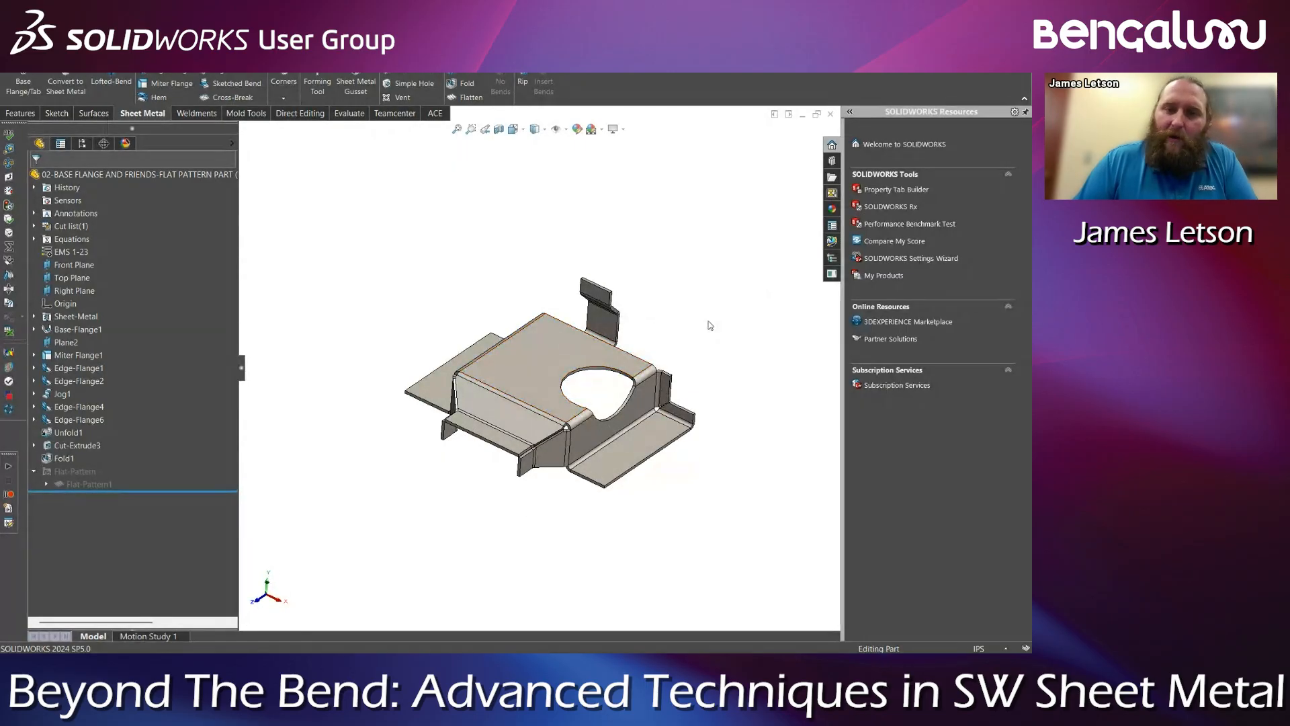
{"action": "left_click", "coordinate": [566, 424]}
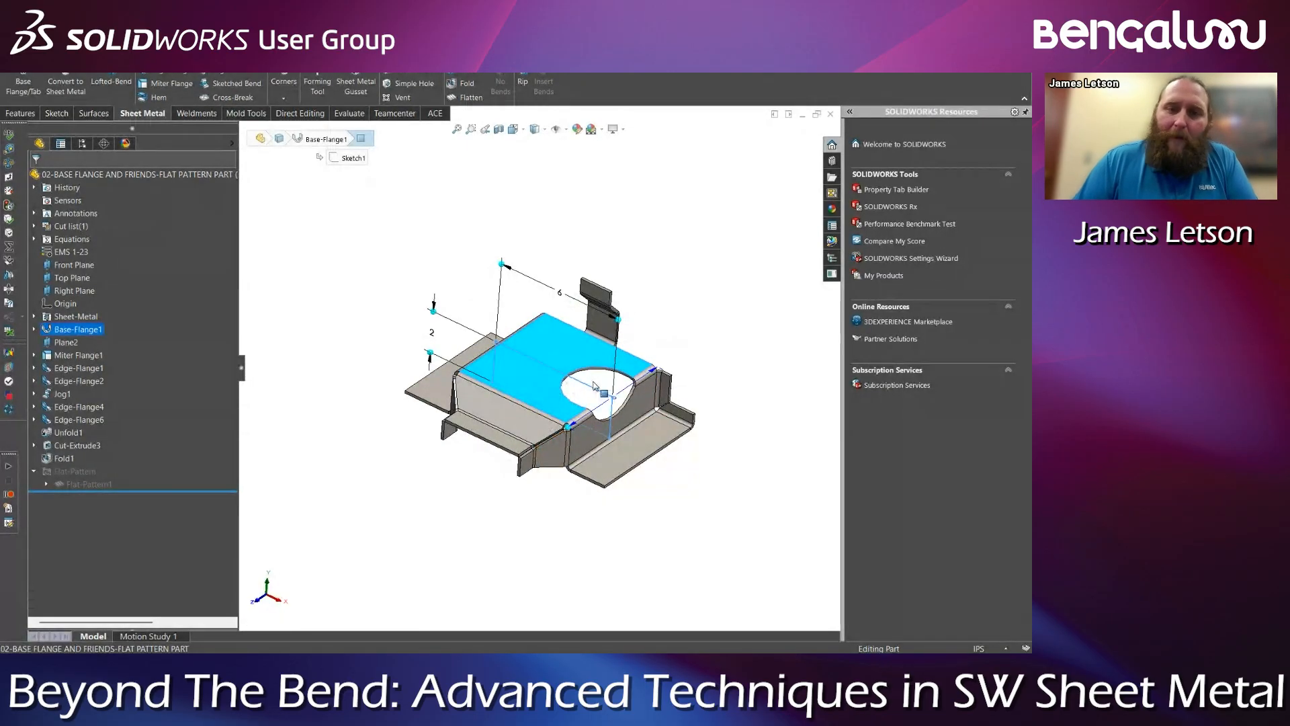
{"action": "mouse_move", "coordinate": [535, 394]}
{"action": "middle_mouse_down"}
{"action": "mouse_move", "coordinate": [524, 371]}
{"action": "mouse_move", "coordinate": [548, 403]}
{"action": "middle_mouse_up"}
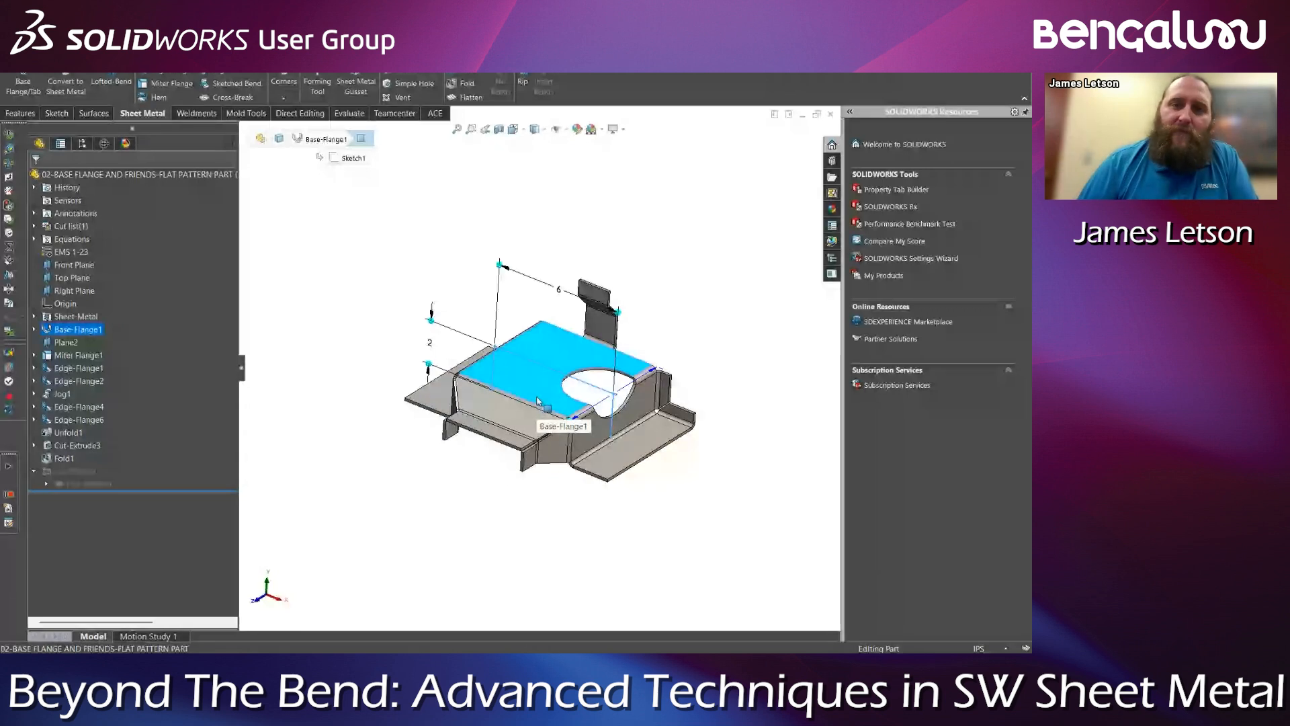
Flatten and refold the part to check how it unfolds about the vertical flange face beside the hole
{"action": "left_click", "coordinate": [576, 177]}
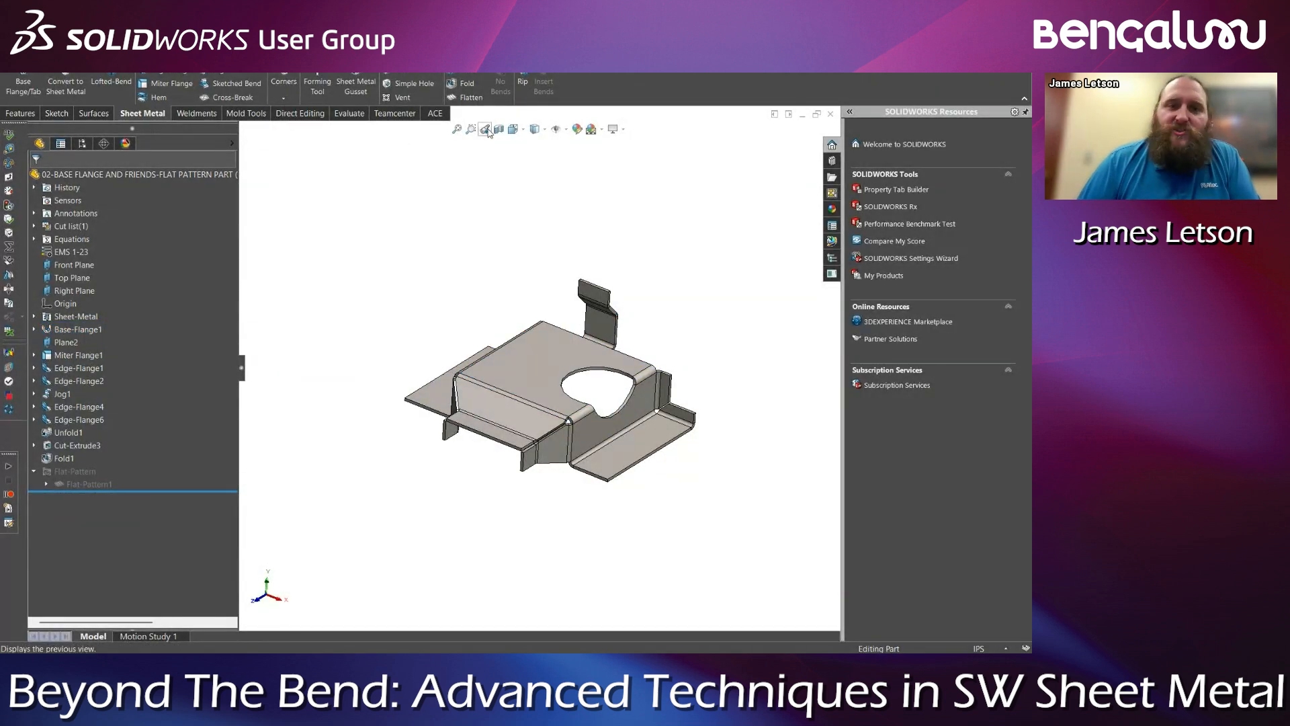
{"action": "left_click", "coordinate": [466, 97]}
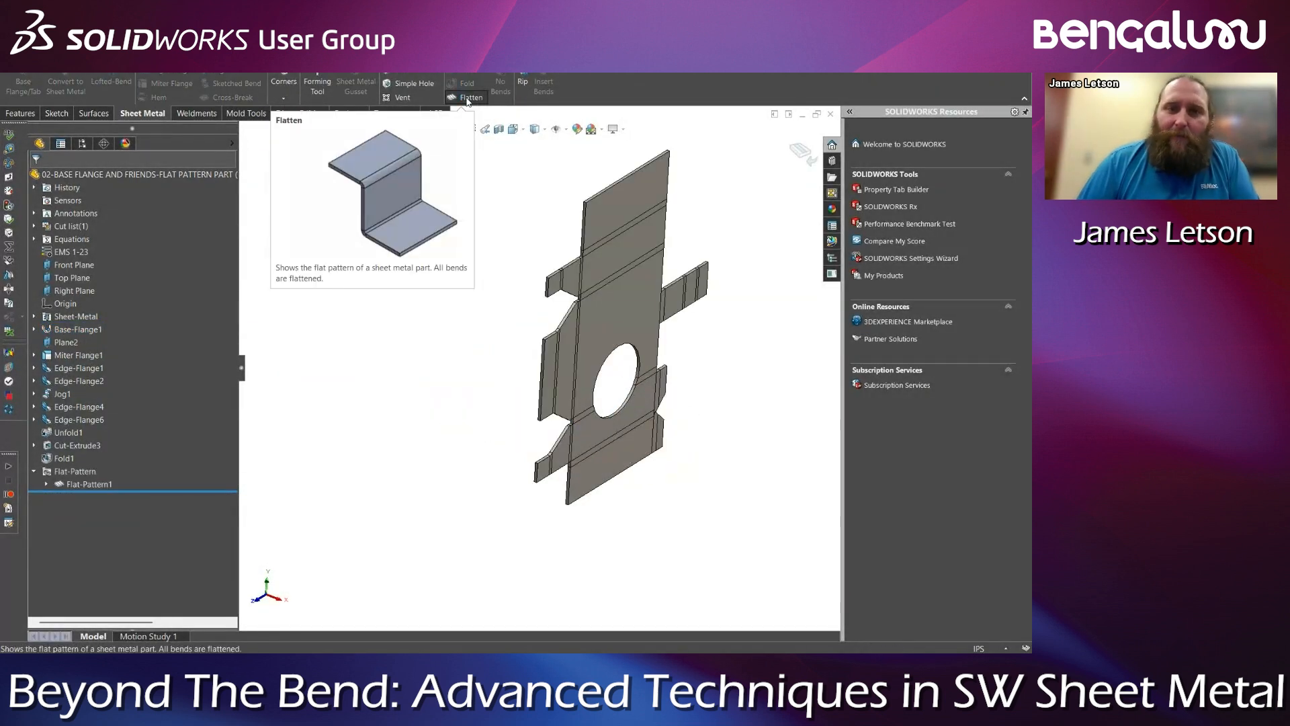
{"action": "left_click", "coordinate": [588, 453]}
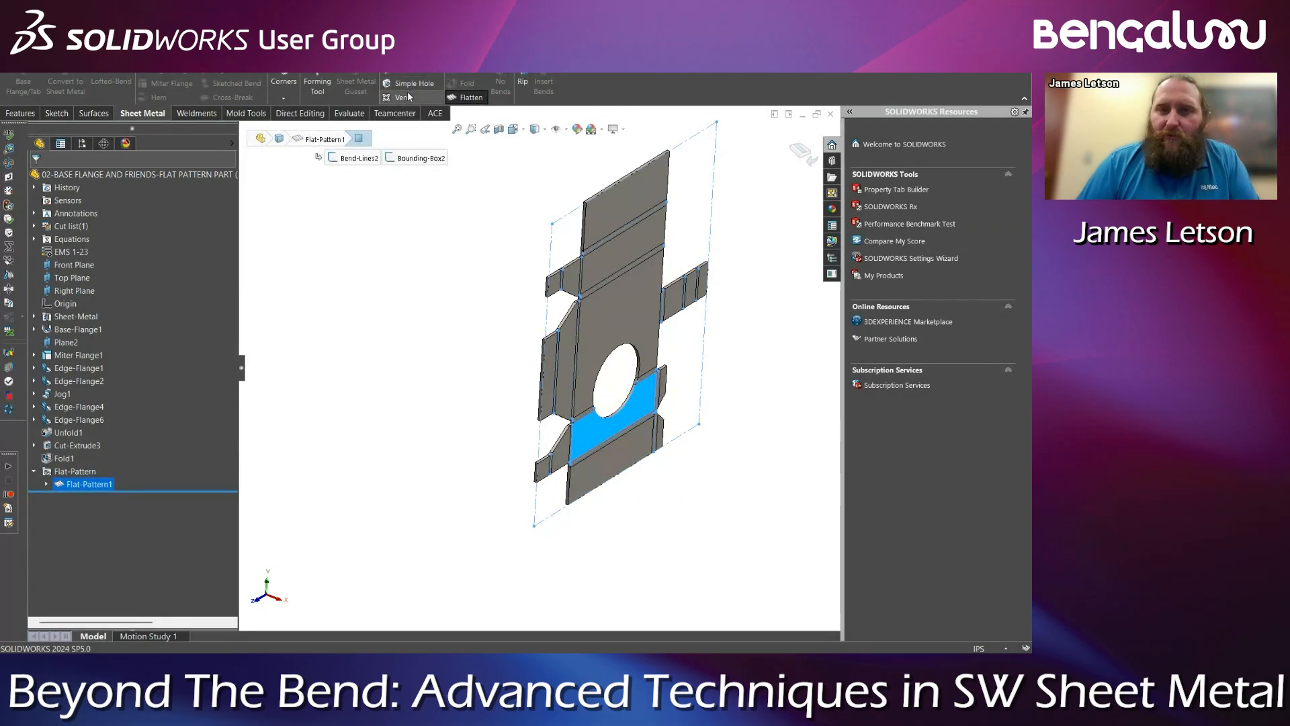
{"action": "left_click", "coordinate": [468, 97]}
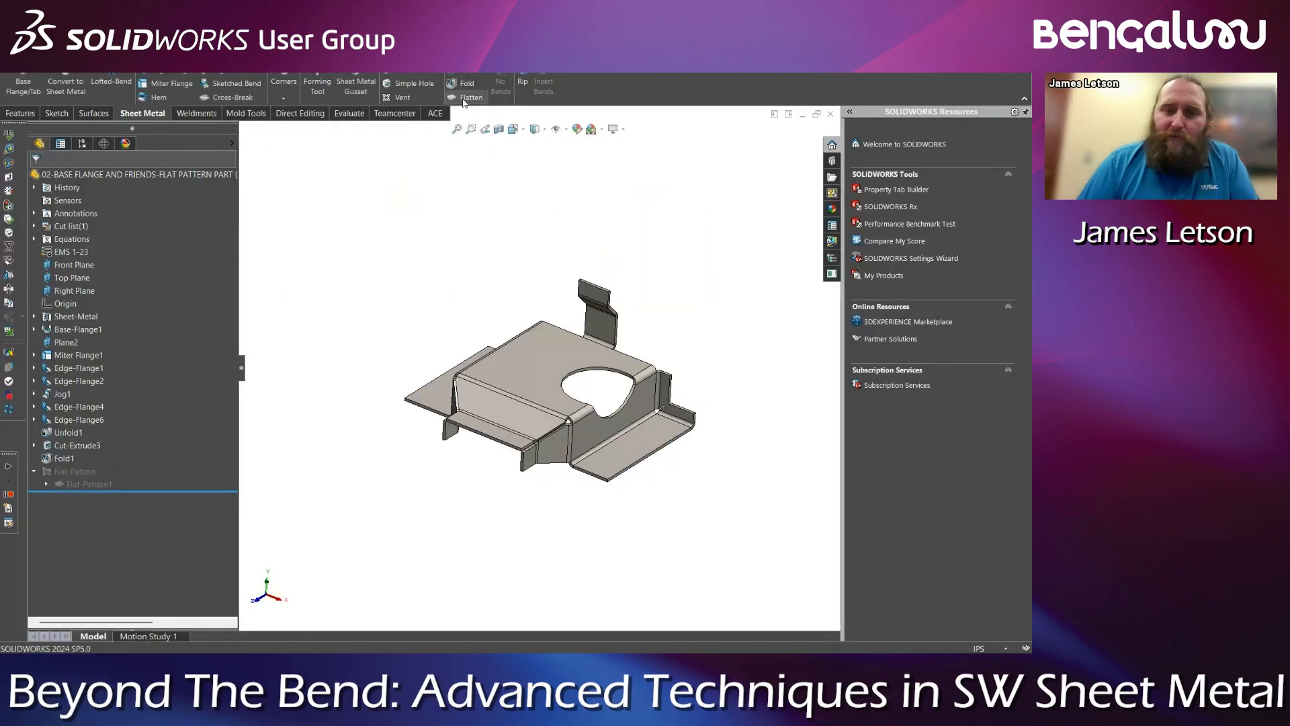
{"action": "left_click", "coordinate": [621, 413]}
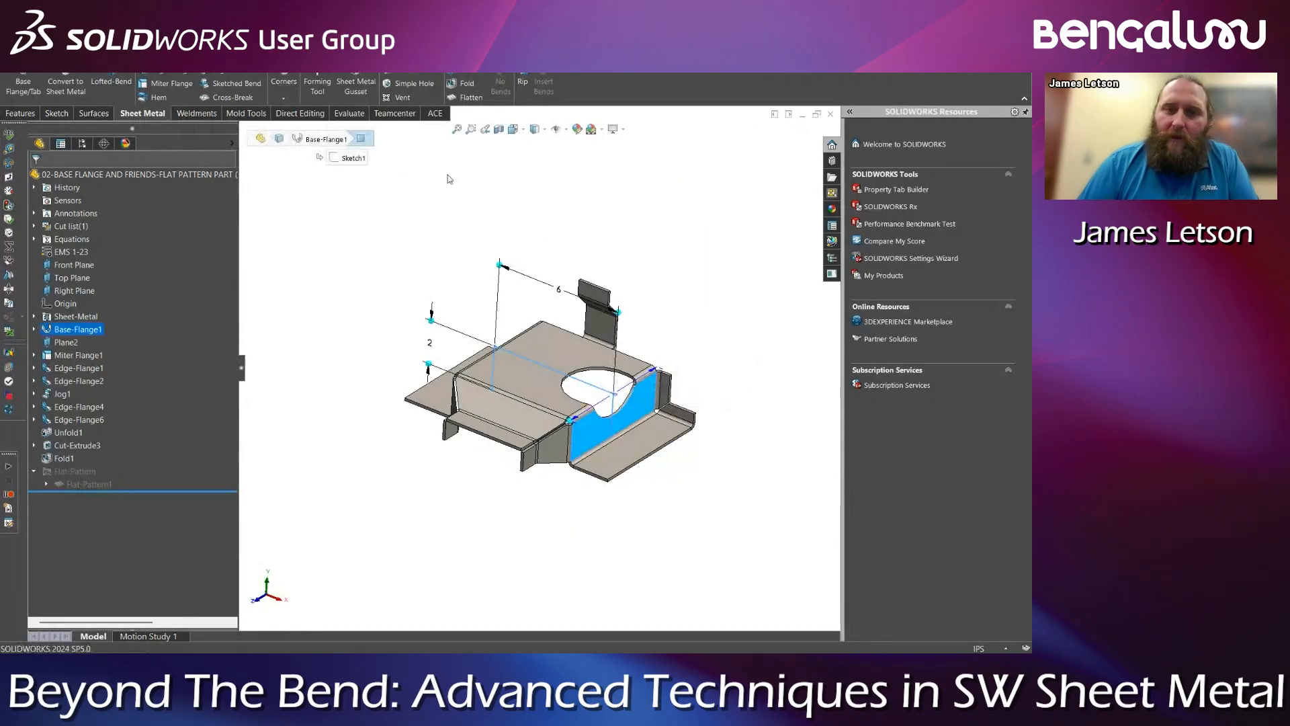
{"action": "left_click", "coordinate": [468, 98]}
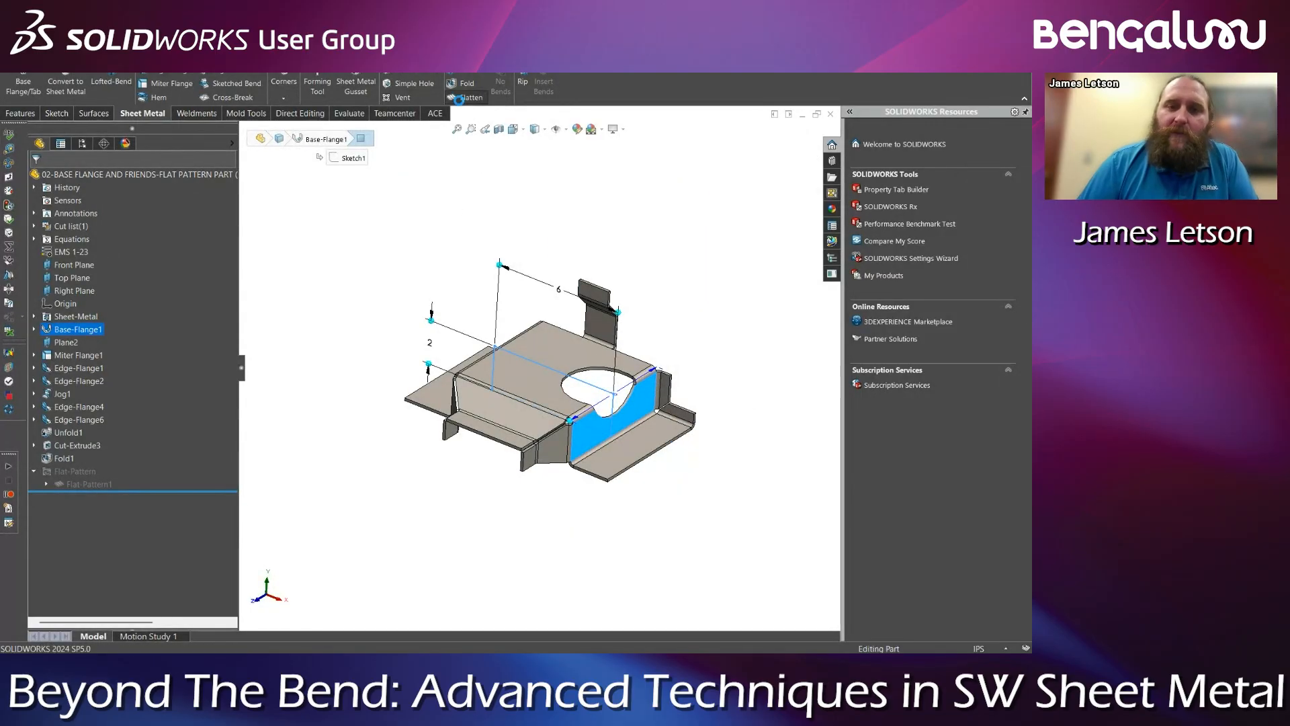
{"action": "left_click", "coordinate": [464, 99]}
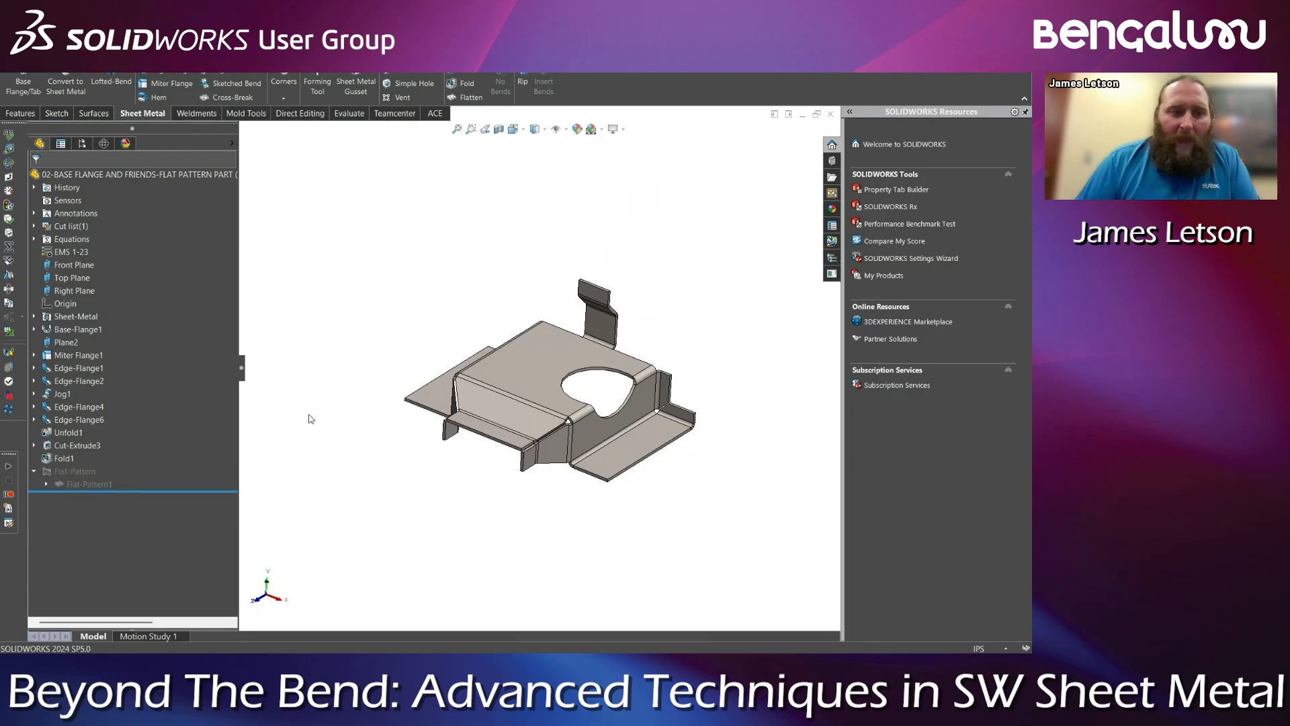
Edit the Flat-Pattern1 feature and replace its fixed face with the base flange's top face
{"action": "left_click", "coordinate": [84, 483]}
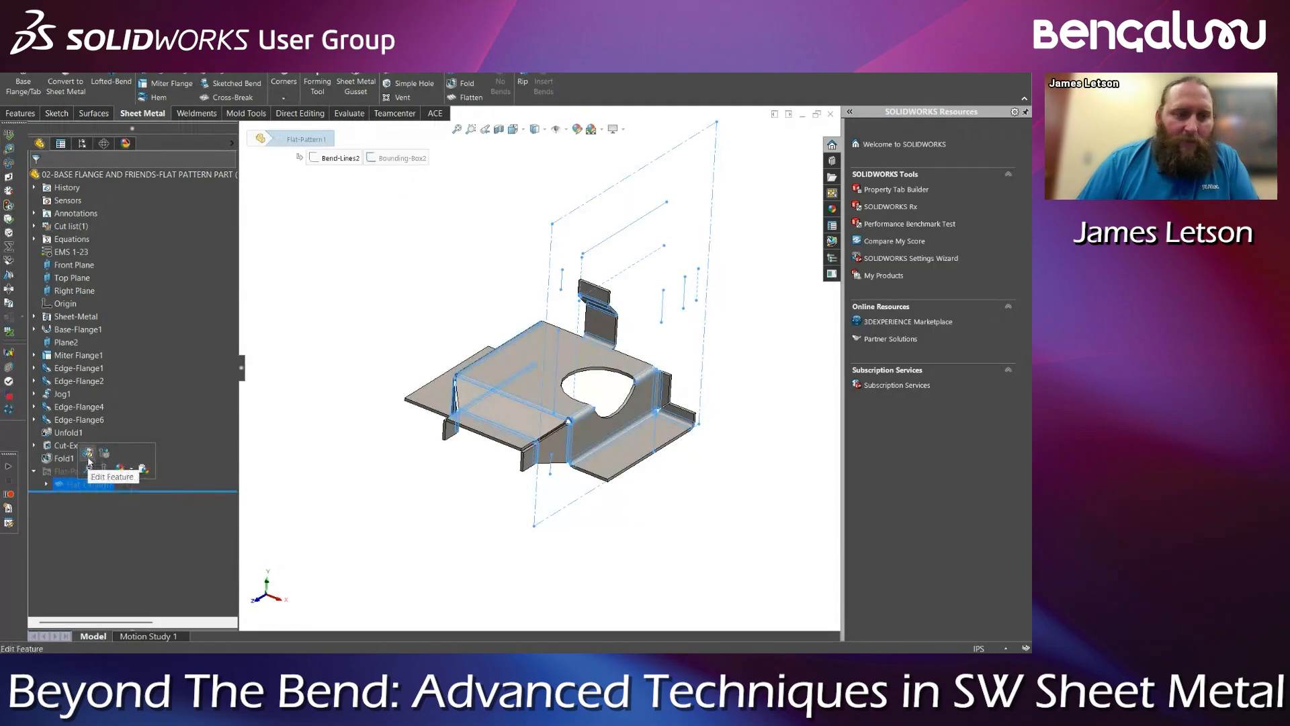
{"action": "right_click", "coordinate": [70, 489]}
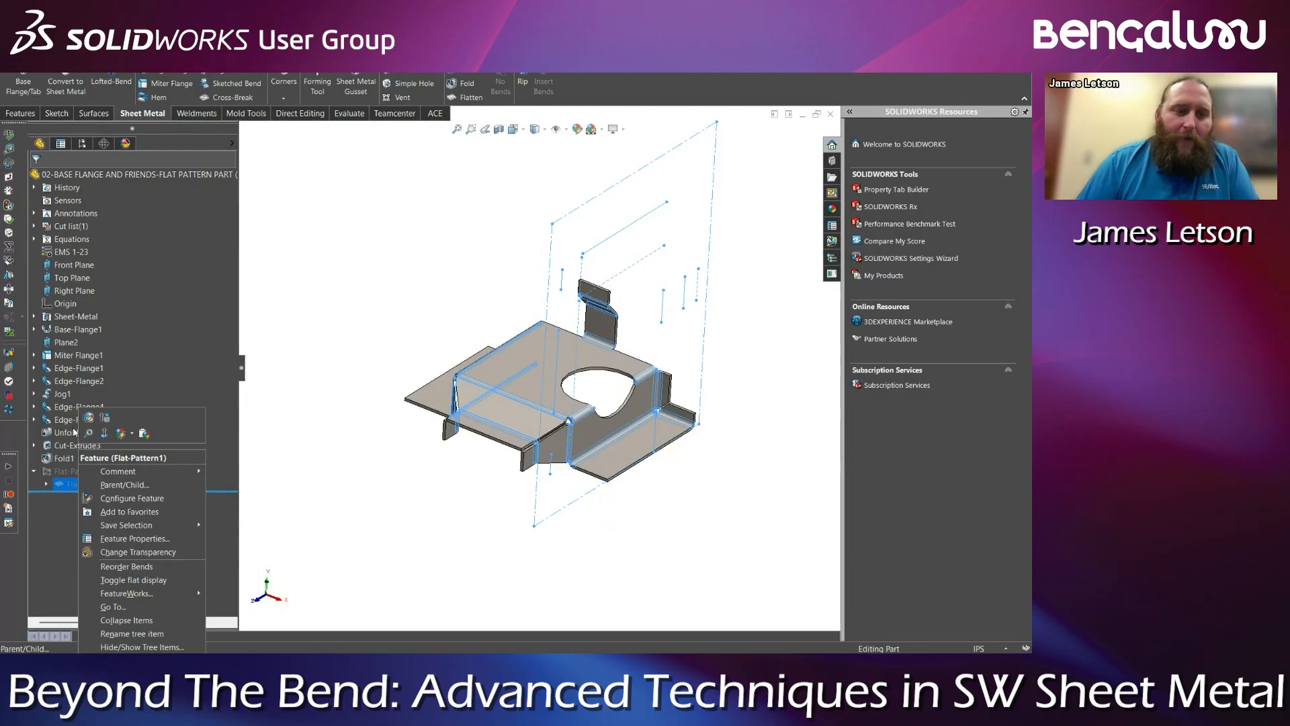
{"action": "left_click", "coordinate": [88, 417]}
{"action": "left_click", "coordinate": [67, 230]}
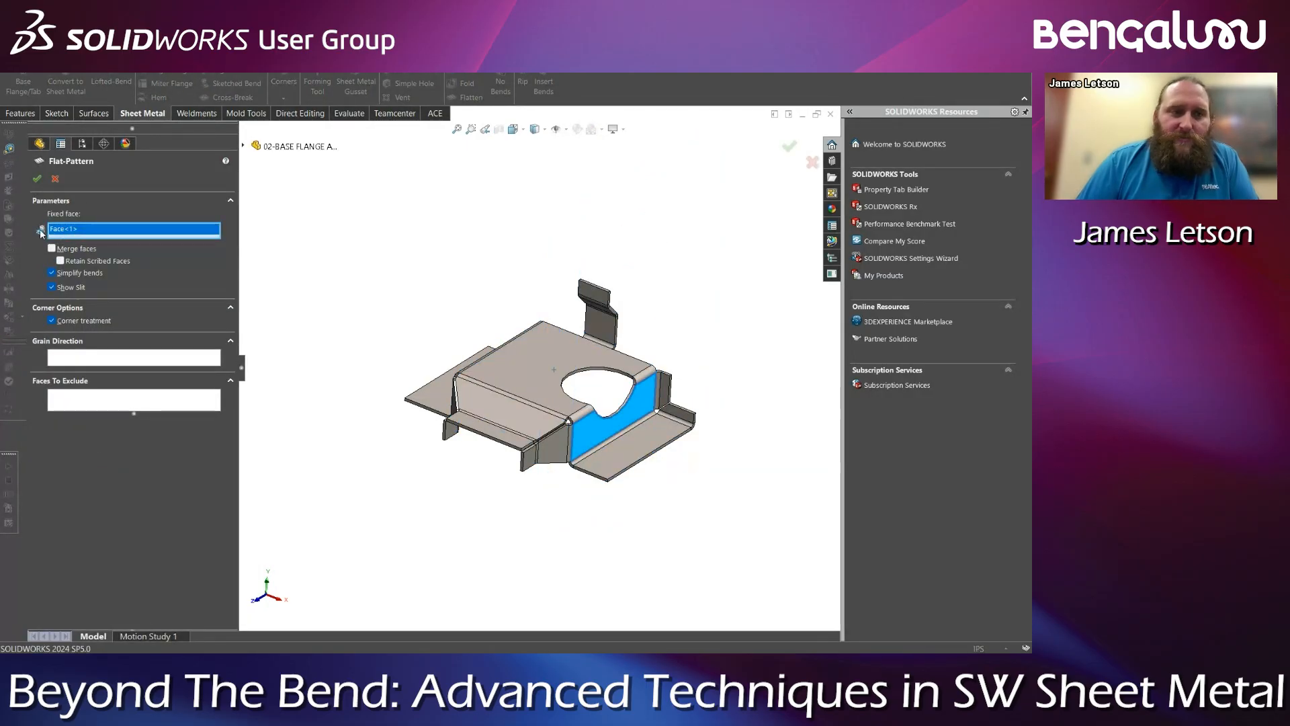
{"action": "right_click", "coordinate": [83, 233]}
{"action": "left_click", "coordinate": [115, 237]}
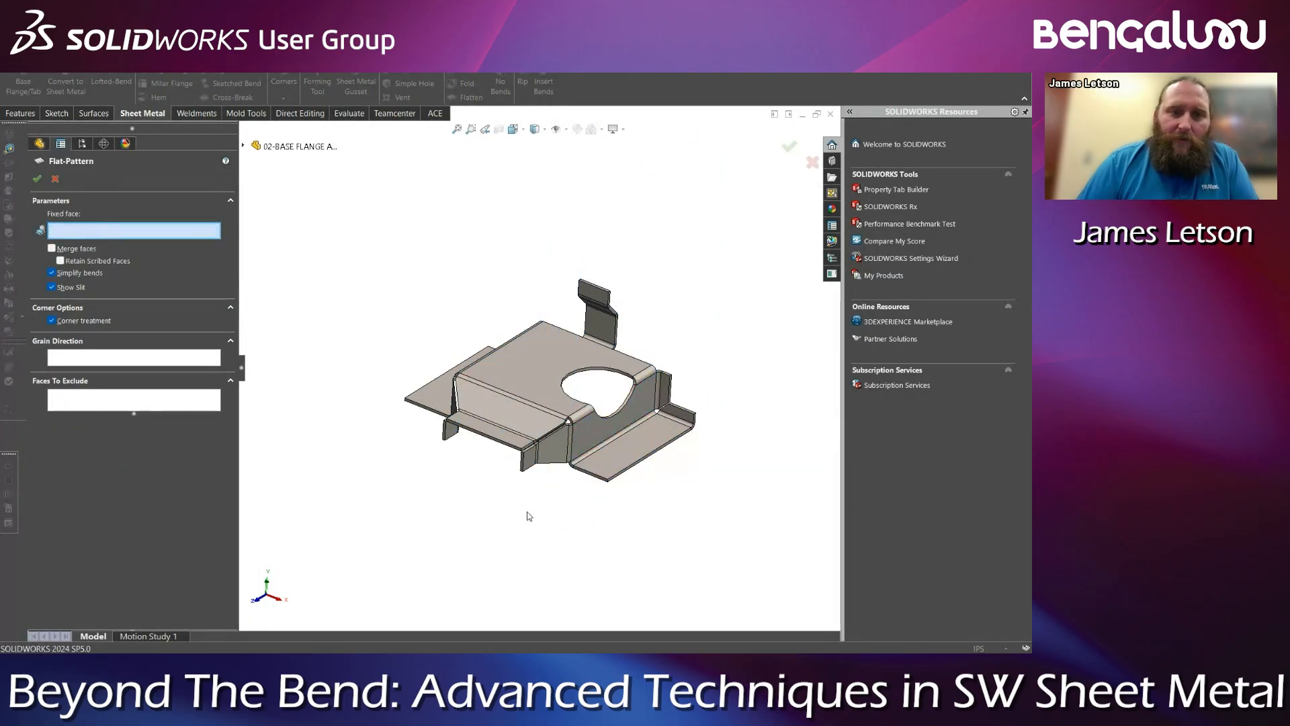
{"action": "left_click", "coordinate": [532, 384]}
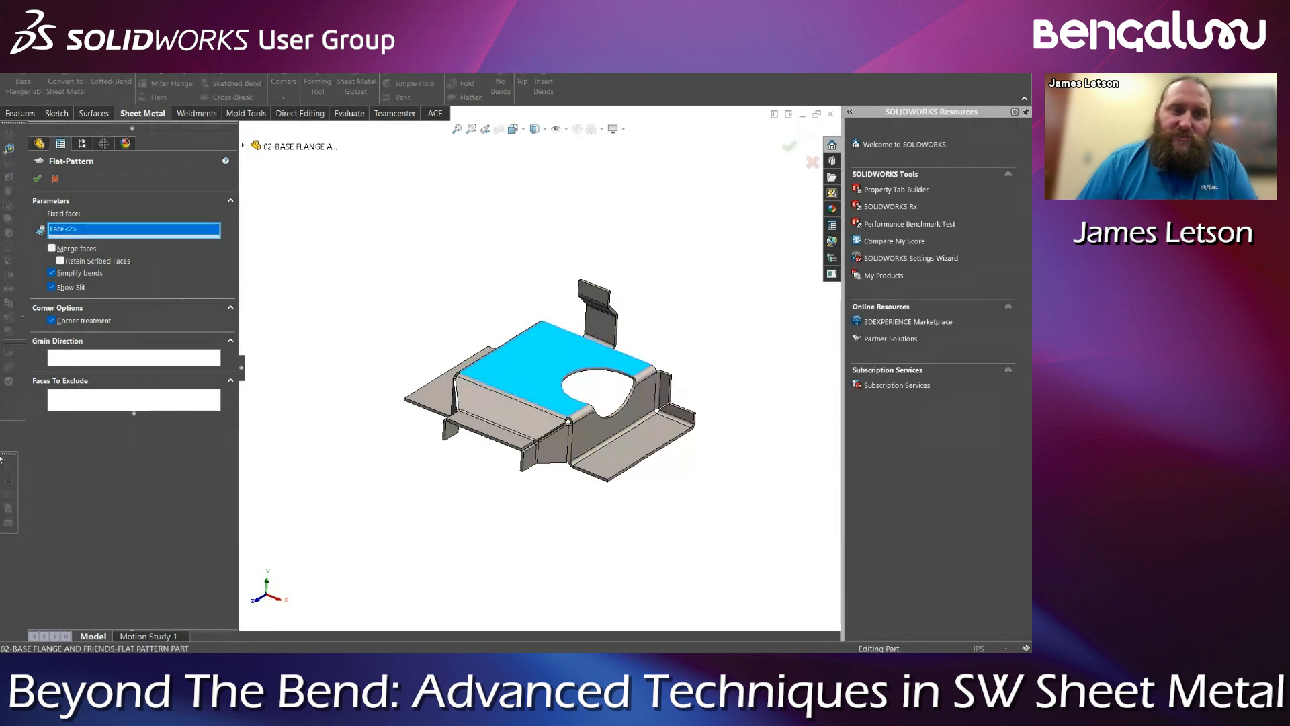
{"action": "left_click", "coordinate": [37, 178]}
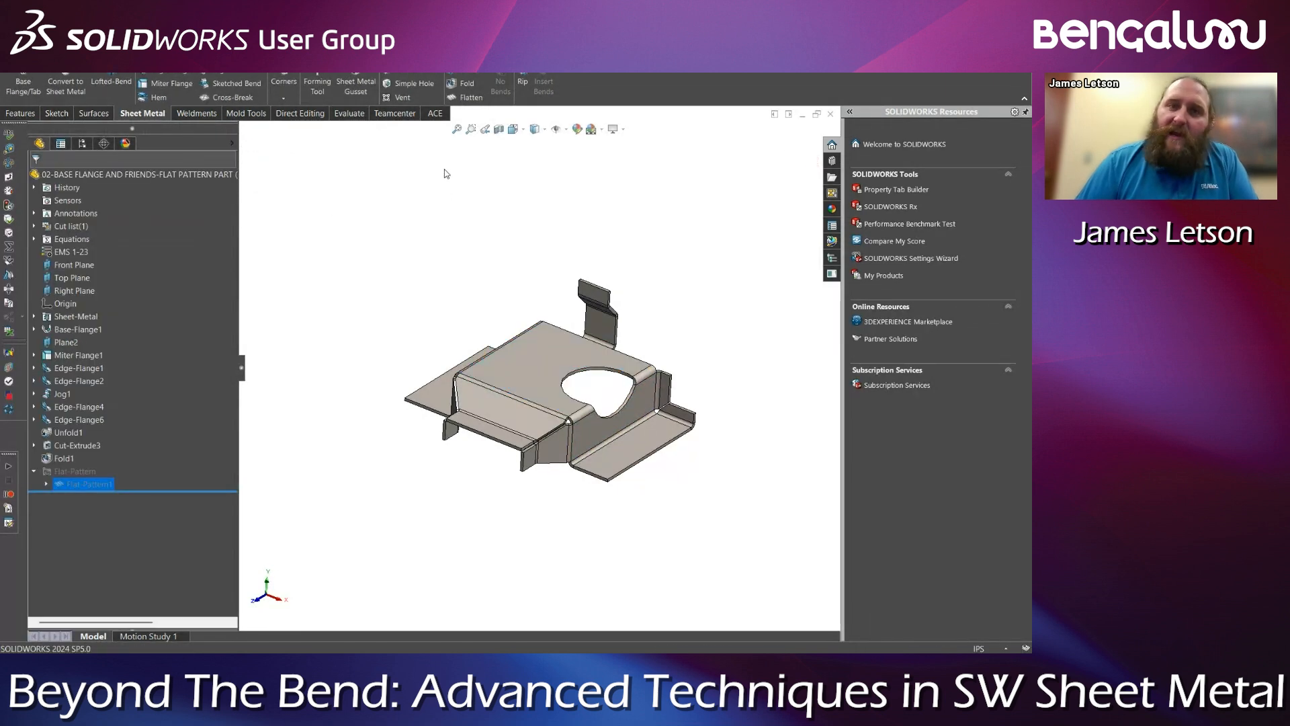
Flatten and refold the part about its new fixed face, and examine the base flange's top face from several angles
{"action": "left_click", "coordinate": [475, 98]}
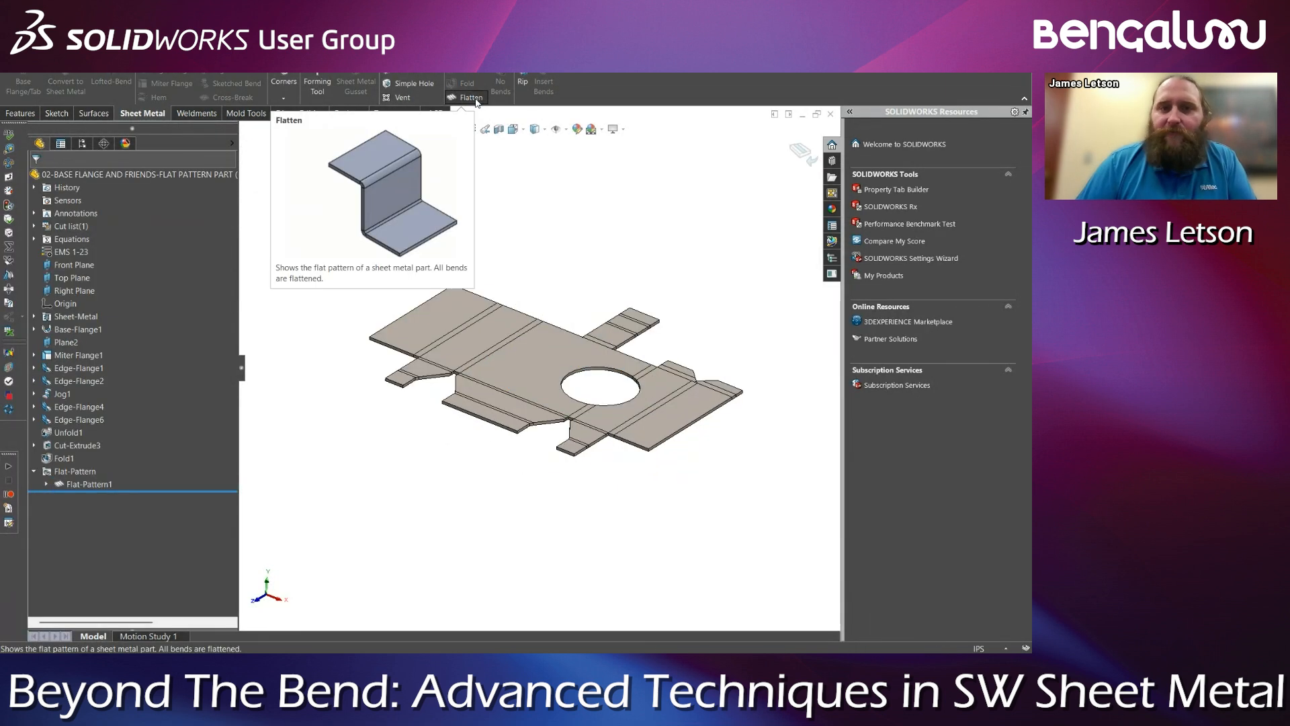
{"action": "left_click", "coordinate": [475, 98]}
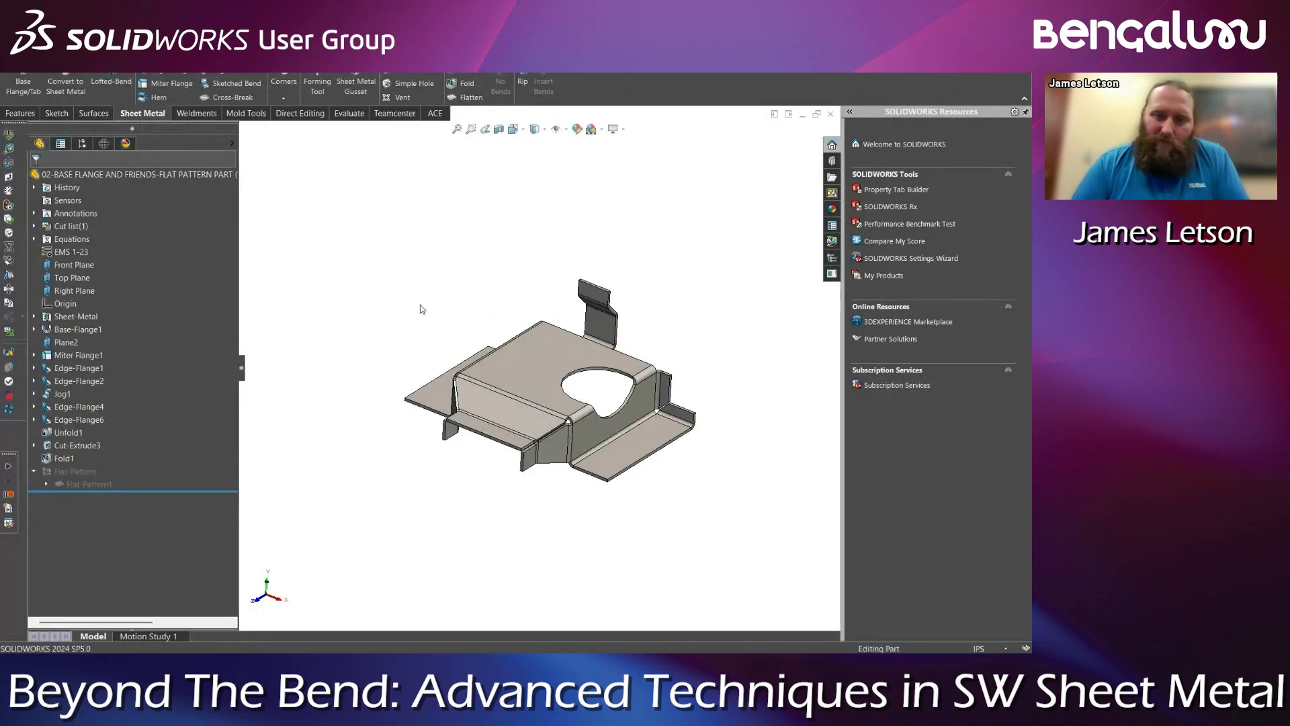
{"action": "middle_click_drag", "start_coordinate": [511, 421], "coordinate": [566, 425]}
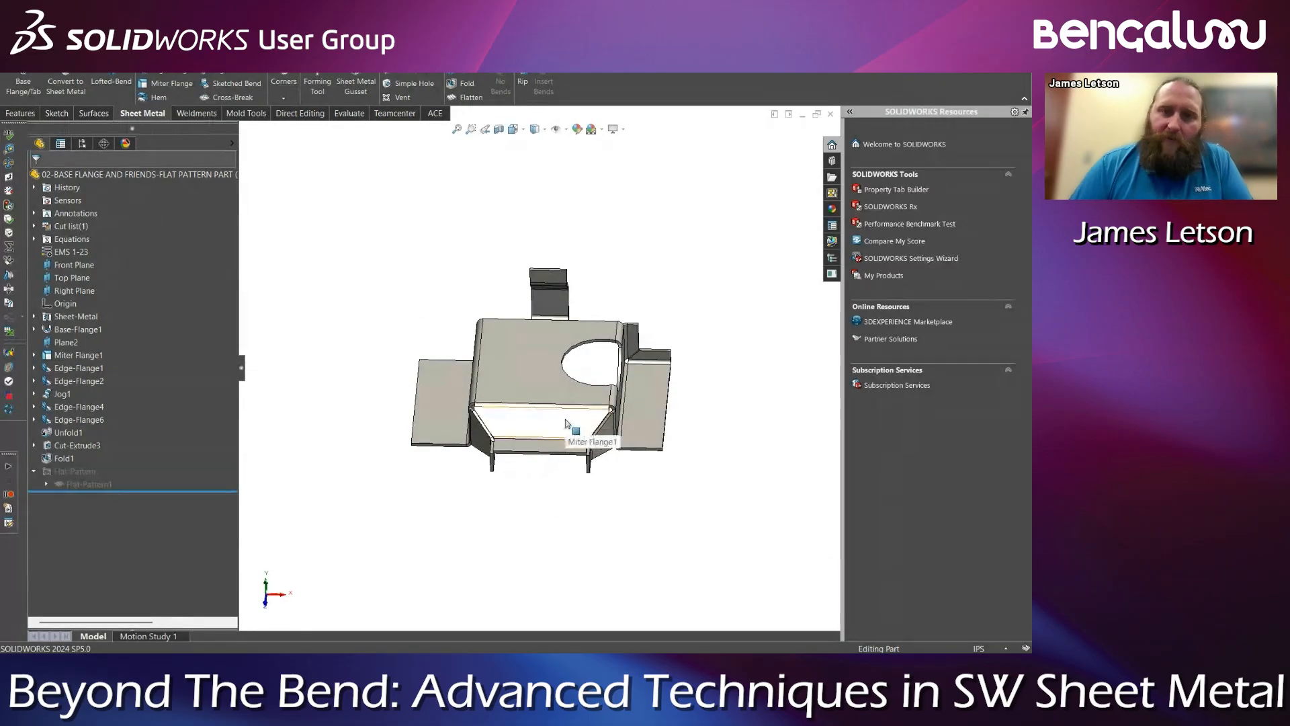
{"action": "left_click", "coordinate": [531, 377]}
{"action": "middle_click_drag", "start_coordinate": [518, 416], "coordinate": [481, 426]}
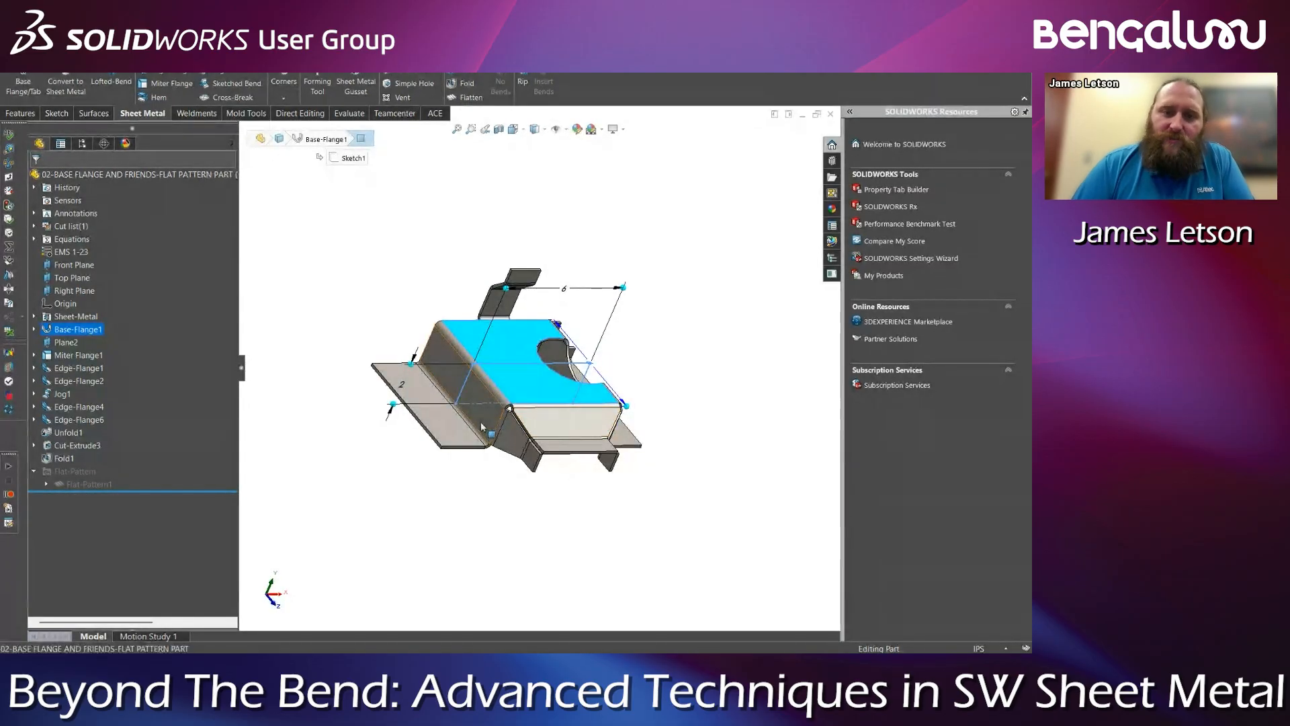
{"action": "left_click", "coordinate": [555, 525]}
{"action": "mouse_move", "coordinate": [555, 525]}
{"action": "middle_mouse_down"}
{"action": "mouse_move", "coordinate": [484, 431]}
{"action": "mouse_move", "coordinate": [517, 506]}
{"action": "mouse_move", "coordinate": [533, 511]}
{"action": "middle_mouse_up"}
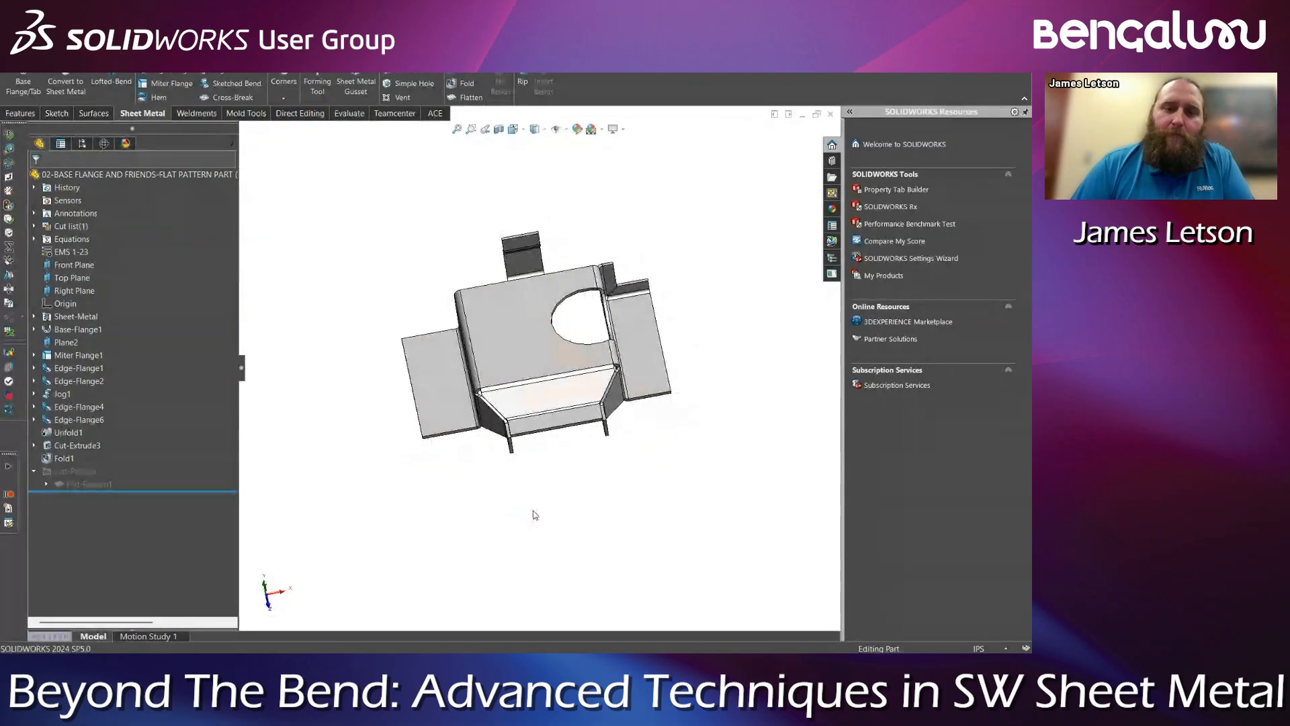
{"action": "middle_click_drag", "start_coordinate": [349, 410], "coordinate": [471, 300]}
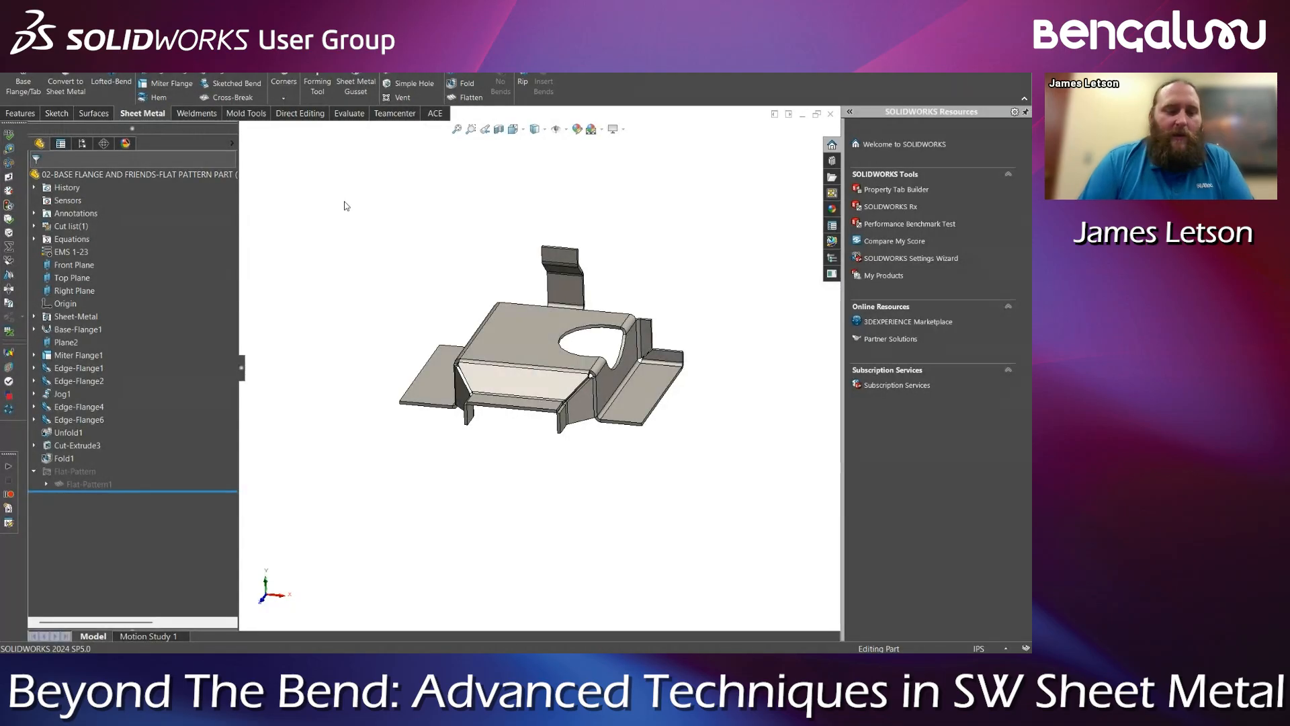
Create a new part document and start a sketch on the Front Plane
{"action": "left_click", "coordinate": [287, 54]}
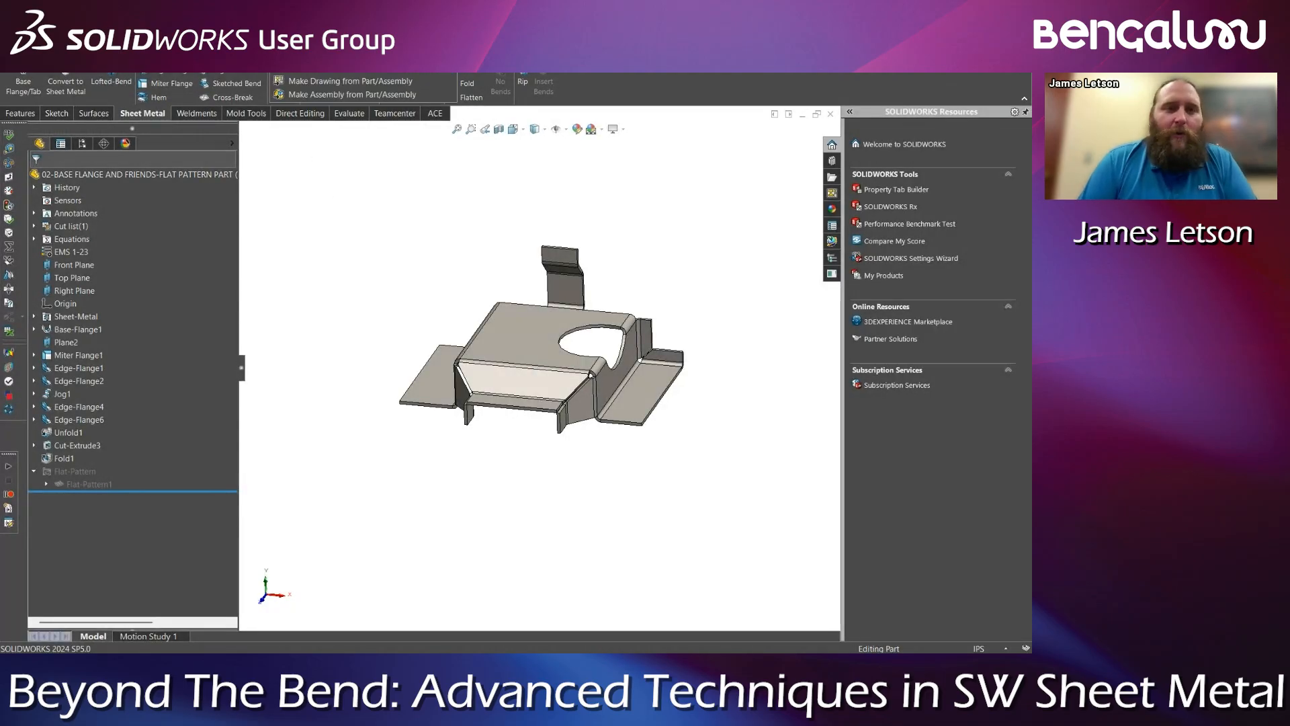
{"action": "left_click", "coordinate": [308, 80]}
{"action": "left_click", "coordinate": [368, 245]}
{"action": "left_click", "coordinate": [570, 452]}
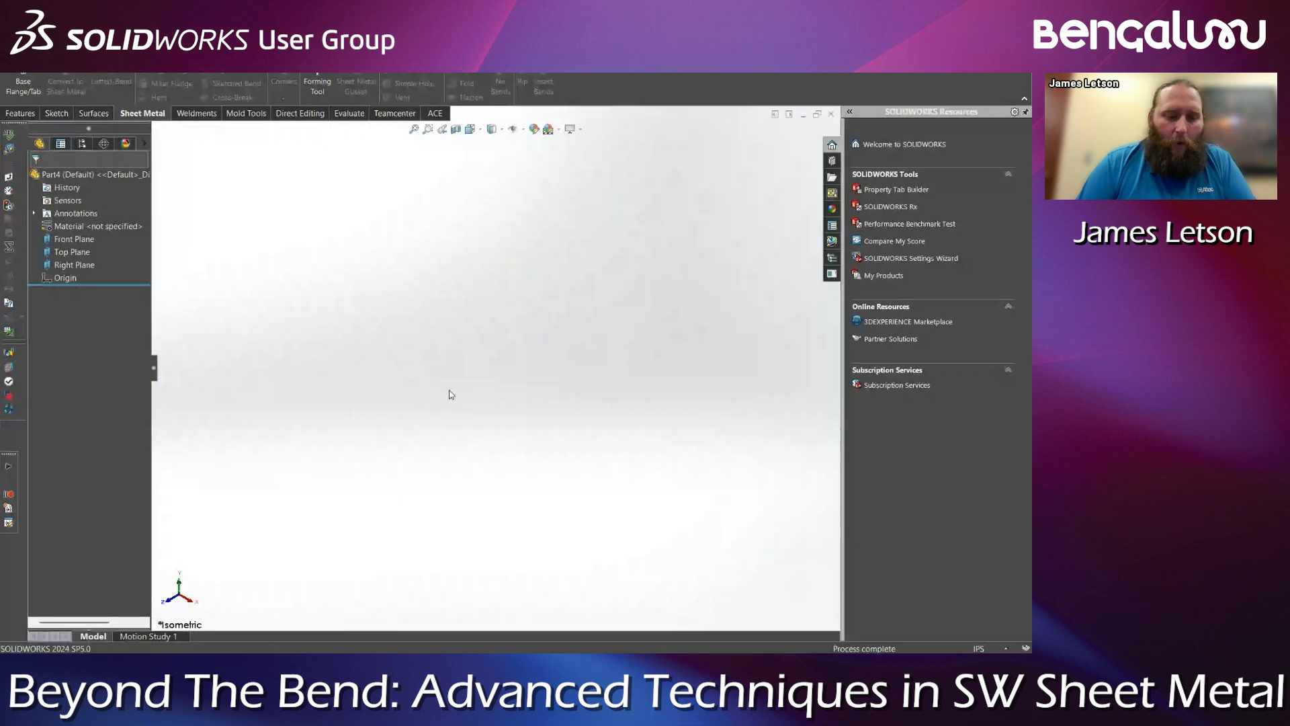
{"action": "key", "text": "s"}
{"action": "left_click", "coordinate": [537, 425]}
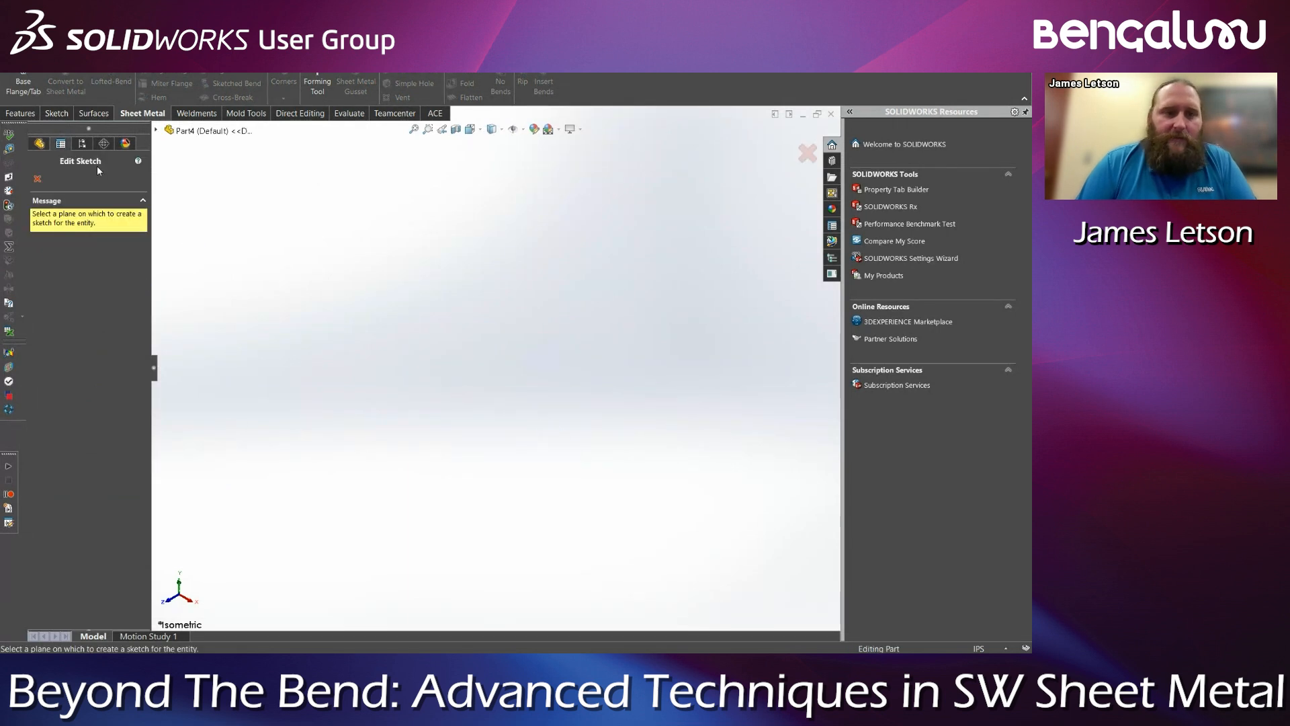
{"action": "left_click", "coordinate": [155, 129]}
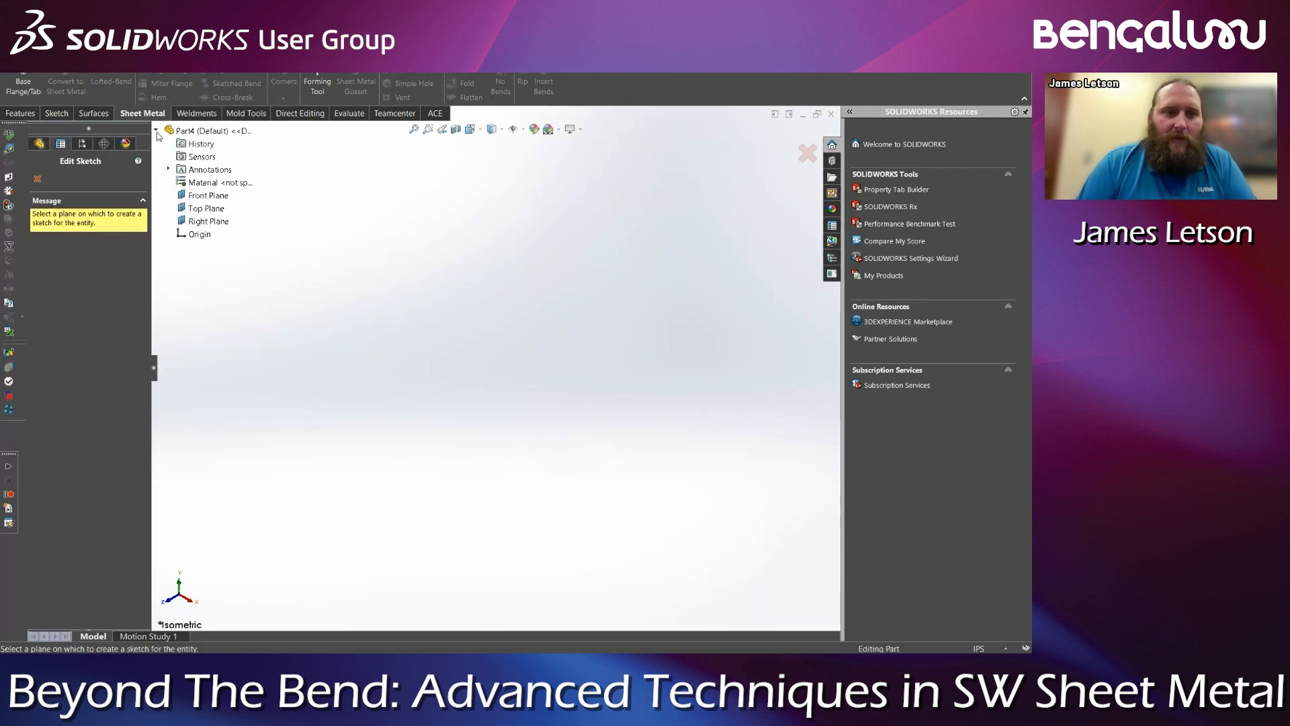
{"action": "left_click", "coordinate": [202, 207]}
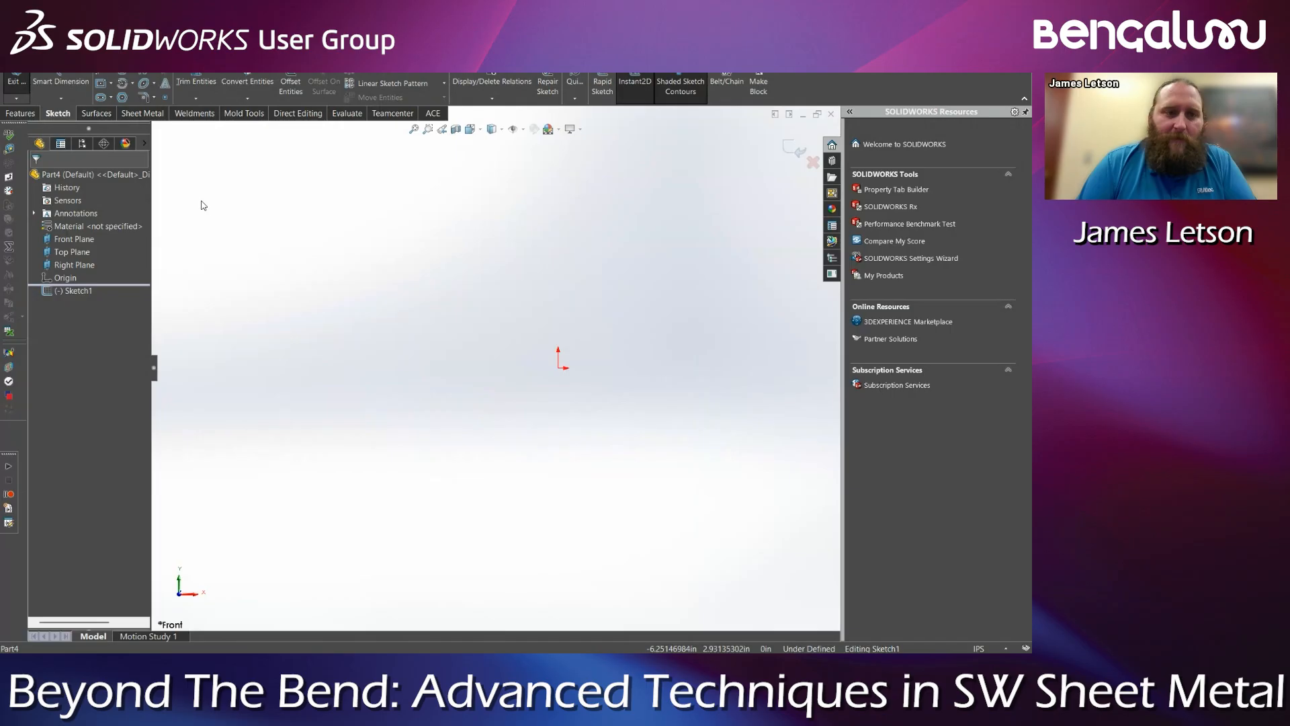
Sketch a sloped line rising to the right past the origin, continued by a horizontal line about 2.6 in long from its upper end
{"action": "key", "text": "s"}
{"action": "left_click", "coordinate": [345, 426]}
{"action": "left_click", "coordinate": [399, 478]}
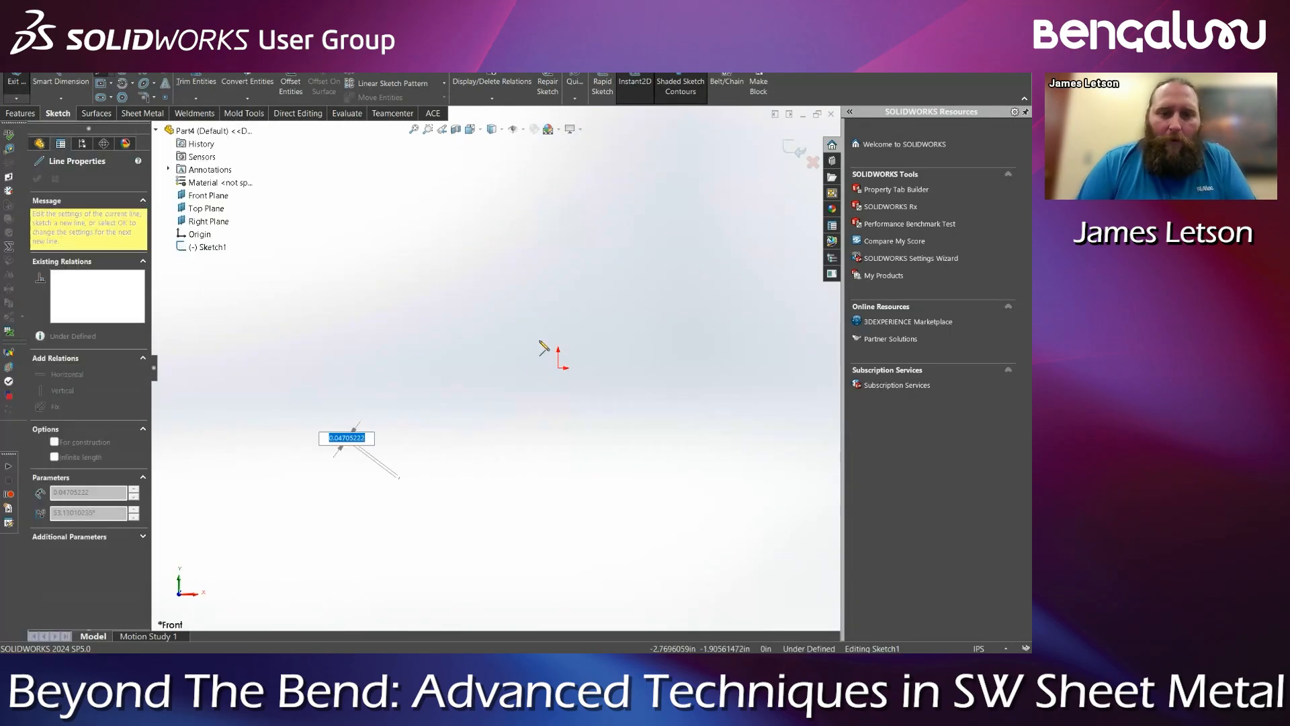
{"action": "left_click", "coordinate": [586, 251]}
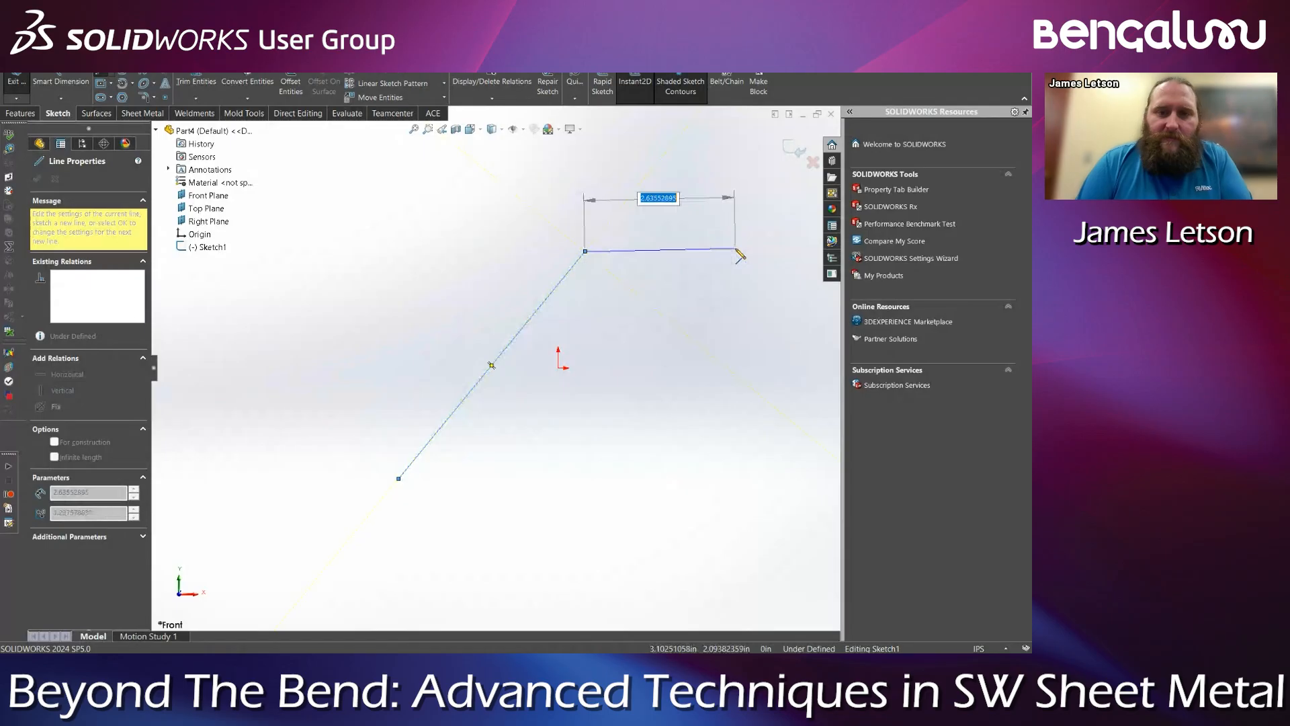
{"action": "left_click", "coordinate": [736, 252]}
{"action": "key", "text": "Escape"}
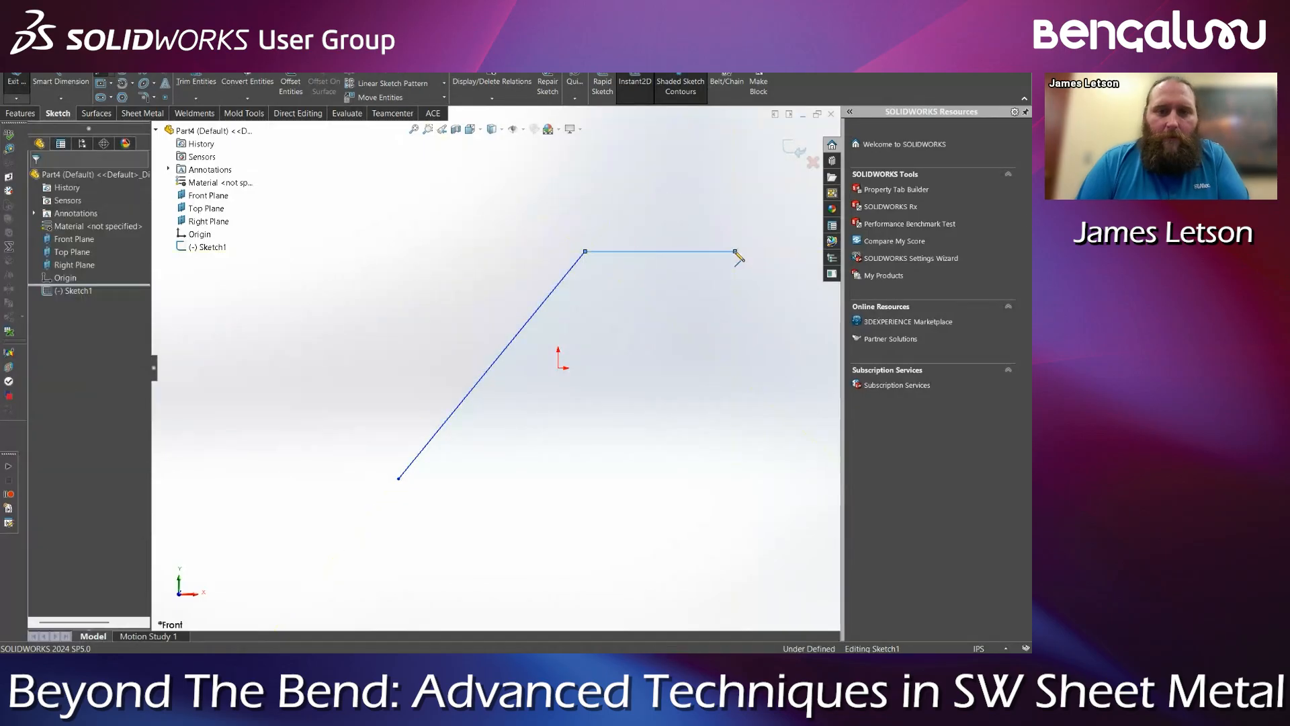
Complete the open Z-shaped profile with a horizontal line running left from the sloped line's lower end
{"action": "key", "text": "s"}
{"action": "left_click", "coordinate": [749, 294]}
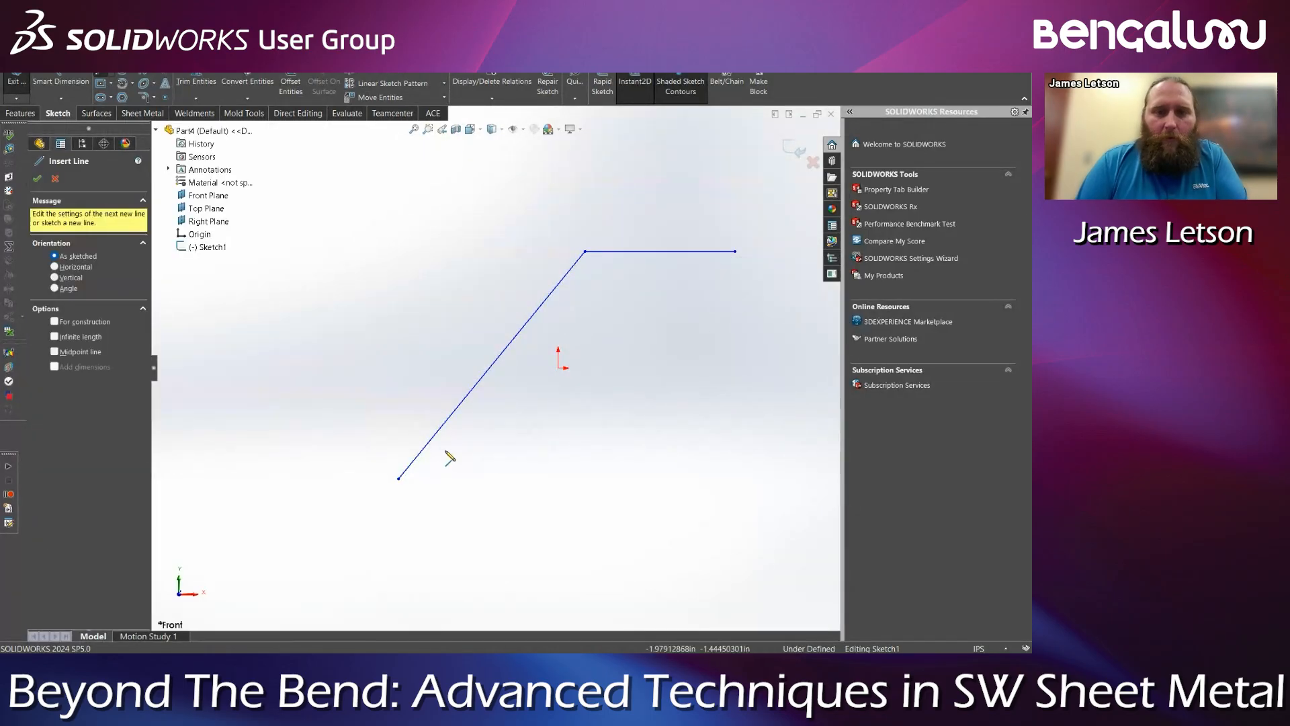
{"action": "left_click", "coordinate": [398, 478]}
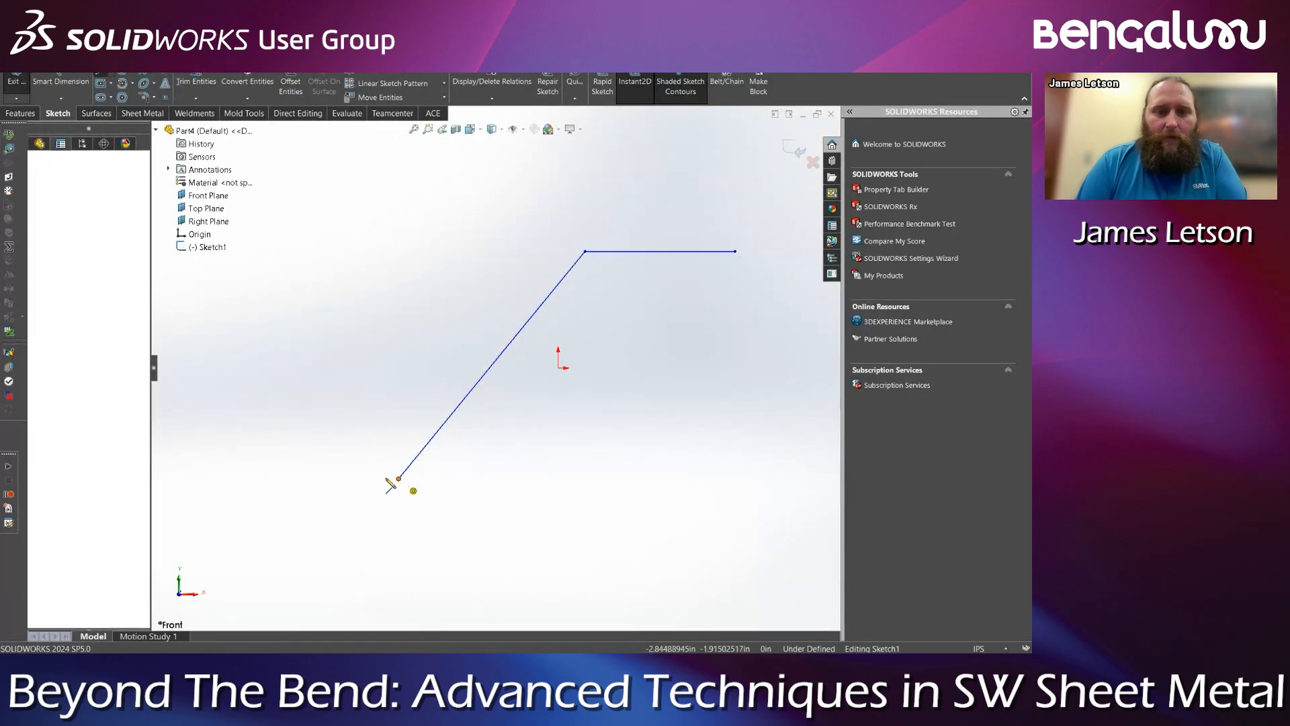
{"action": "left_click", "coordinate": [224, 478]}
{"action": "key", "text": "Escape"}
Create a 0.125 in thick base flange from the open profile, extending its blind depth freehand to form wide panels
{"action": "key", "text": "s"}
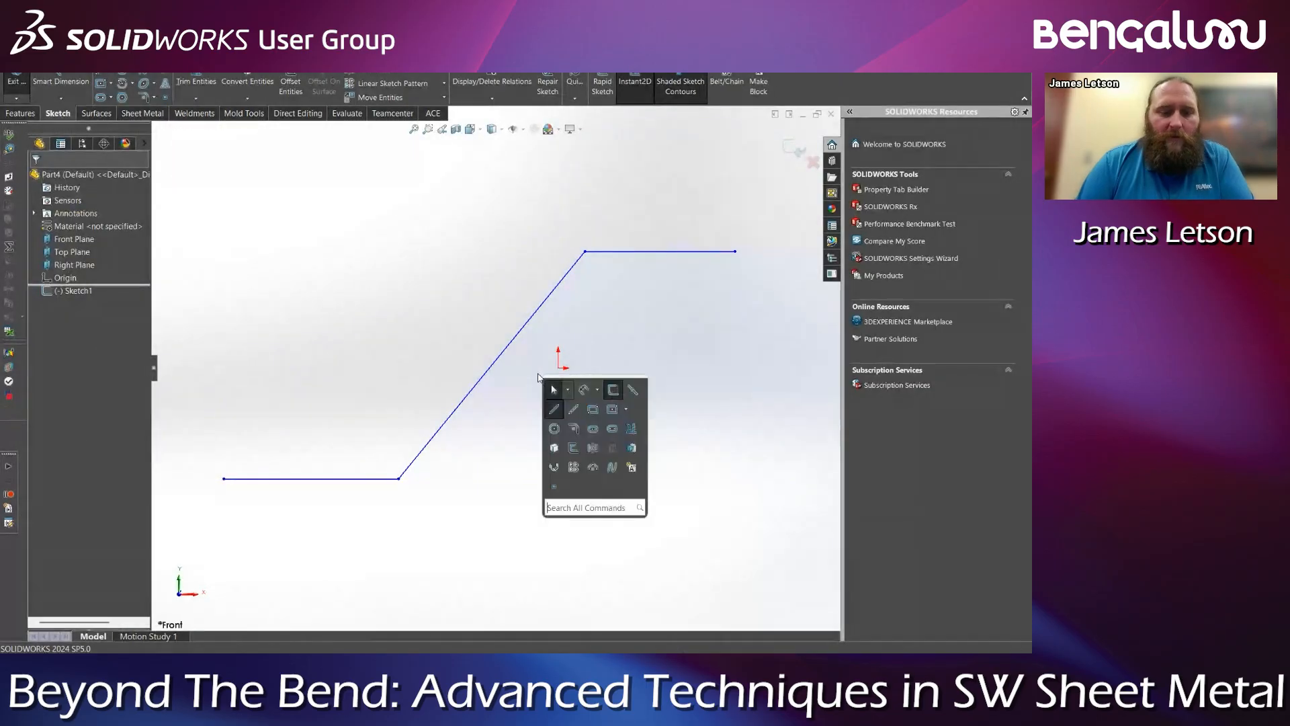
{"action": "left_click", "coordinate": [555, 468]}
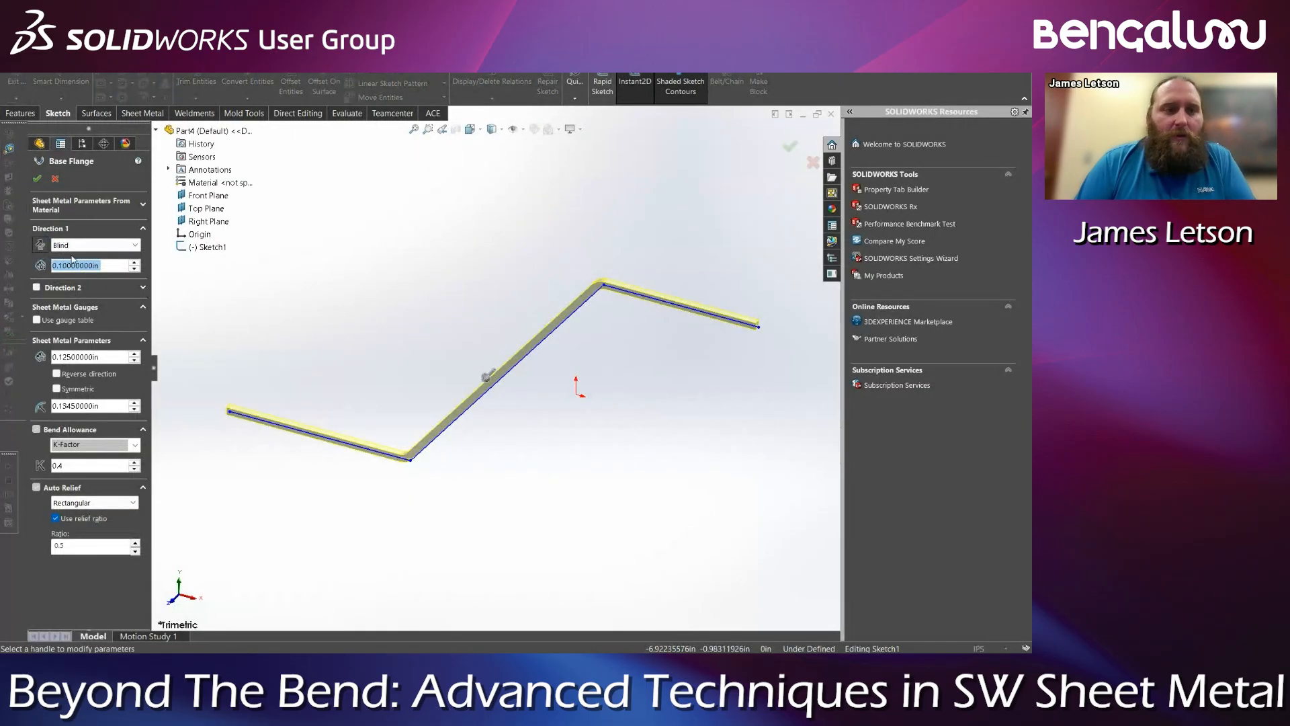
{"action": "middle_click_drag", "start_coordinate": [488, 423], "coordinate": [476, 444]}
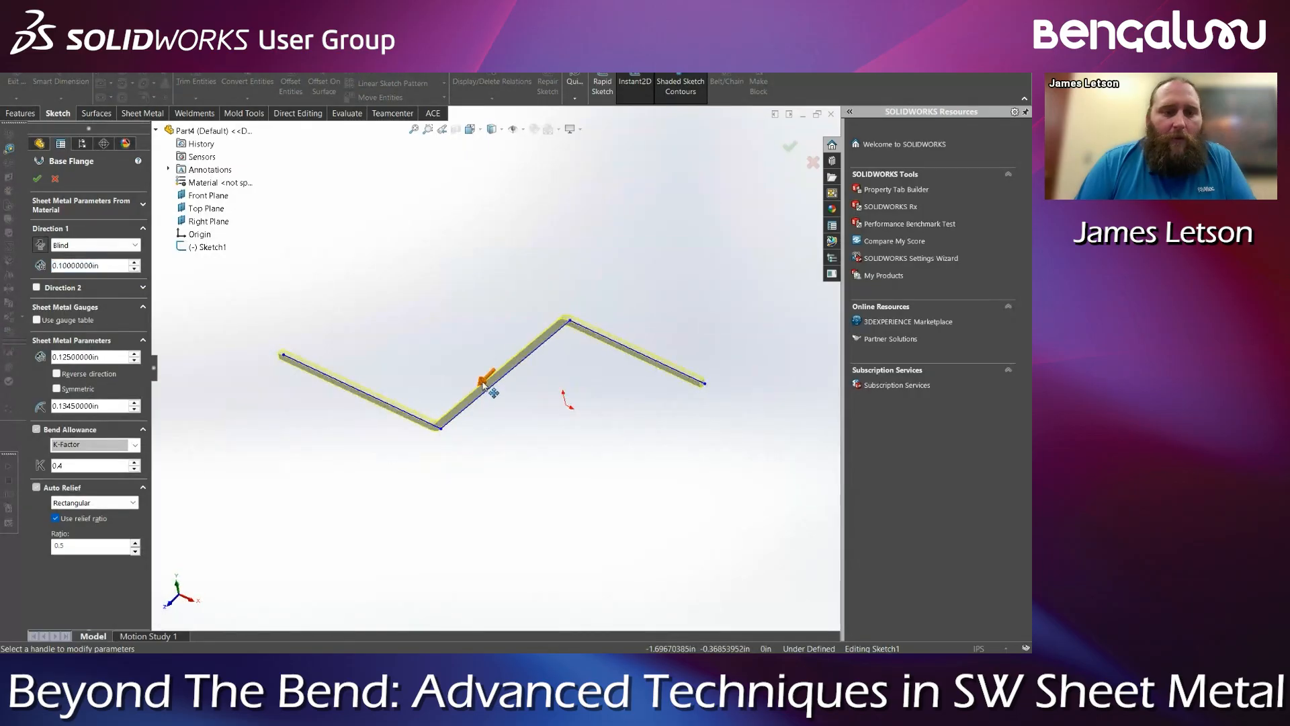
{"action": "left_click_drag", "start_coordinate": [484, 378], "coordinate": [505, 358]}
{"action": "left_click", "coordinate": [37, 180]}
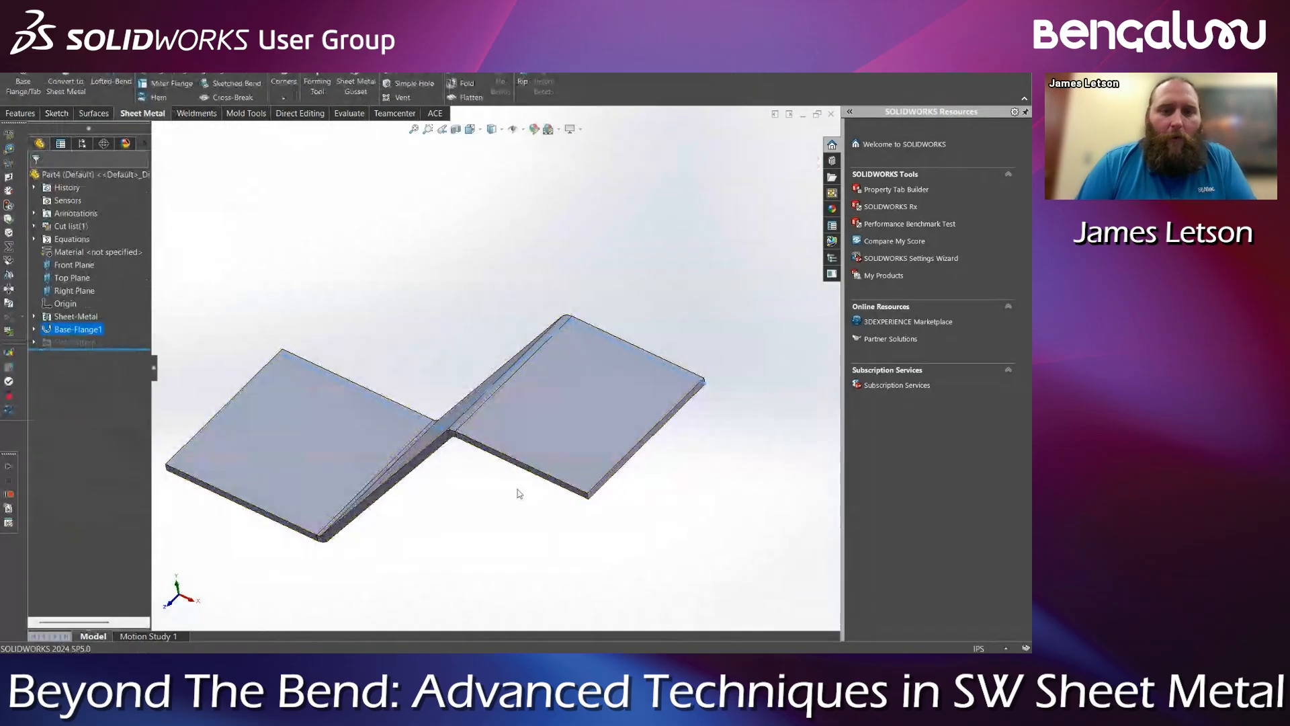
Flatten and refold the Z-shaped part, and examine its sloped middle face as the candidate fixed face
{"action": "left_click", "coordinate": [471, 97]}
{"action": "left_click", "coordinate": [474, 98]}
{"action": "mouse_move", "coordinate": [498, 362]}
{"action": "middle_mouse_down"}
{"action": "mouse_move", "coordinate": [550, 389]}
{"action": "mouse_move", "coordinate": [501, 350]}
{"action": "mouse_move", "coordinate": [525, 365]}
{"action": "mouse_move", "coordinate": [512, 358]}
{"action": "middle_mouse_up"}
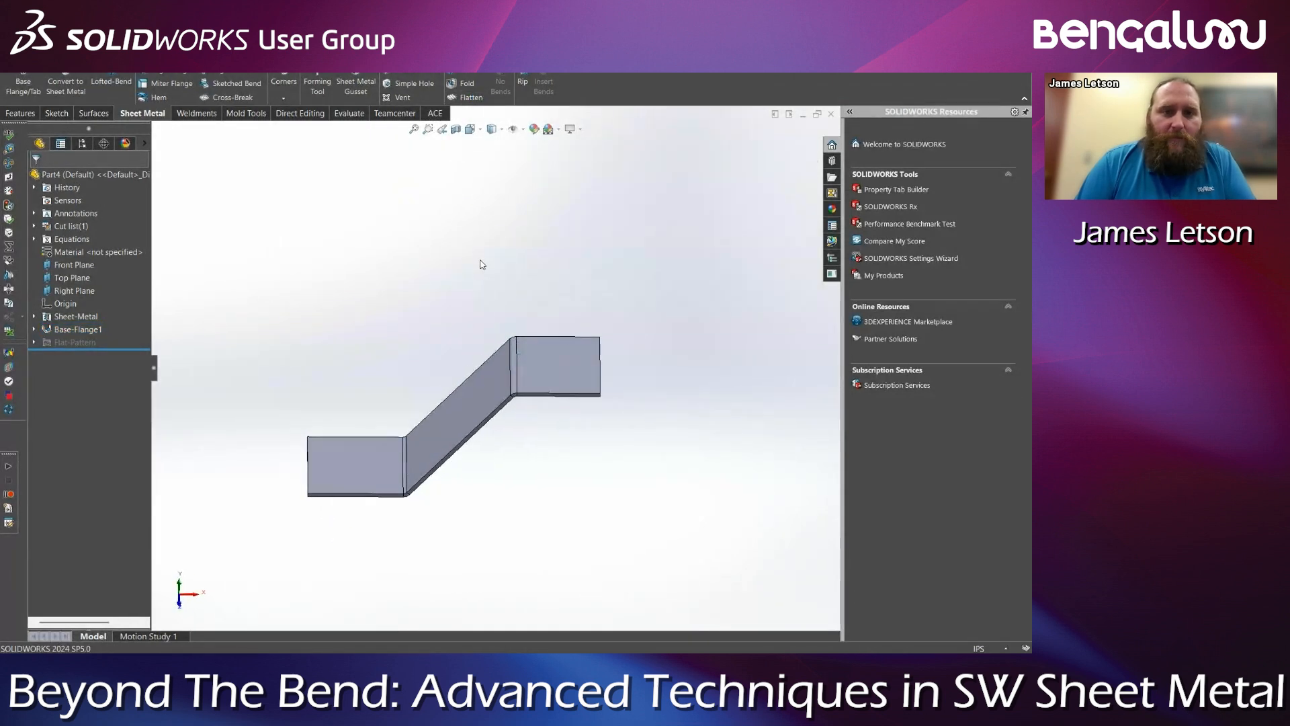
{"action": "left_click", "coordinate": [484, 417]}
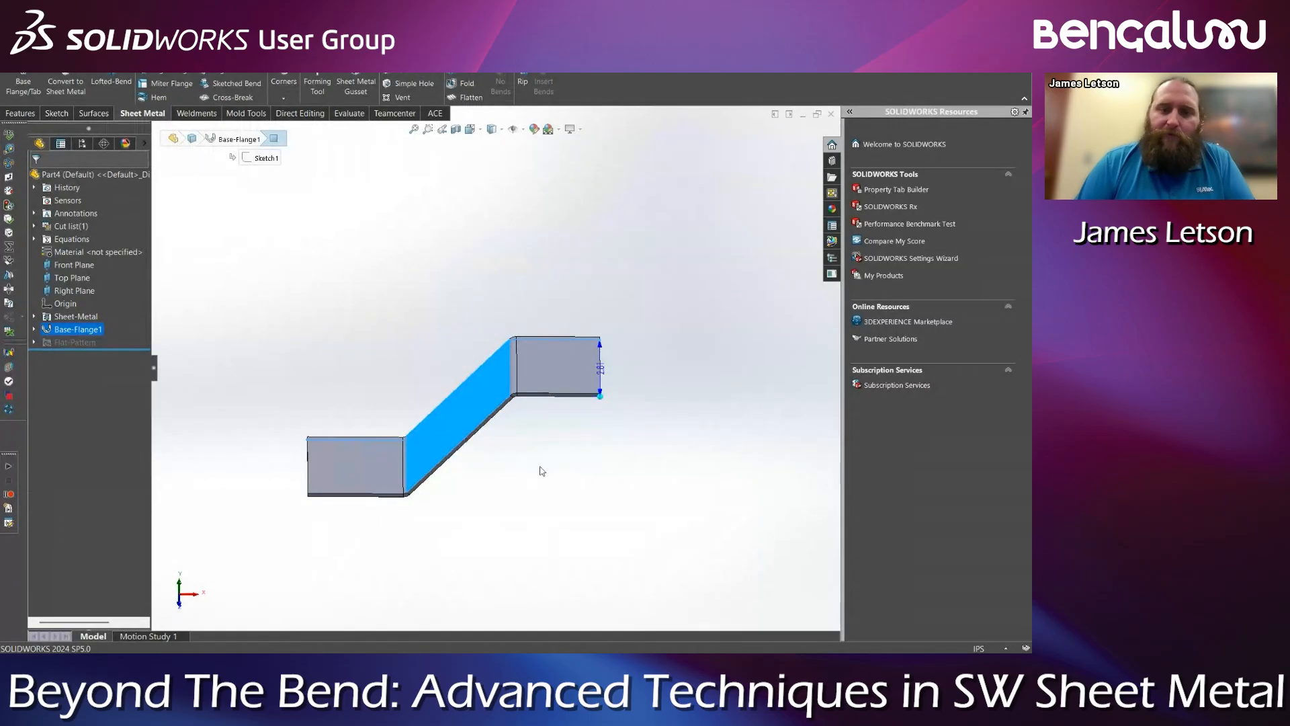
Examine the upper horizontal panel as the alternative fixed face, and flatten and refold the part for comparison
{"action": "left_click", "coordinate": [490, 443]}
{"action": "left_click", "coordinate": [549, 375]}
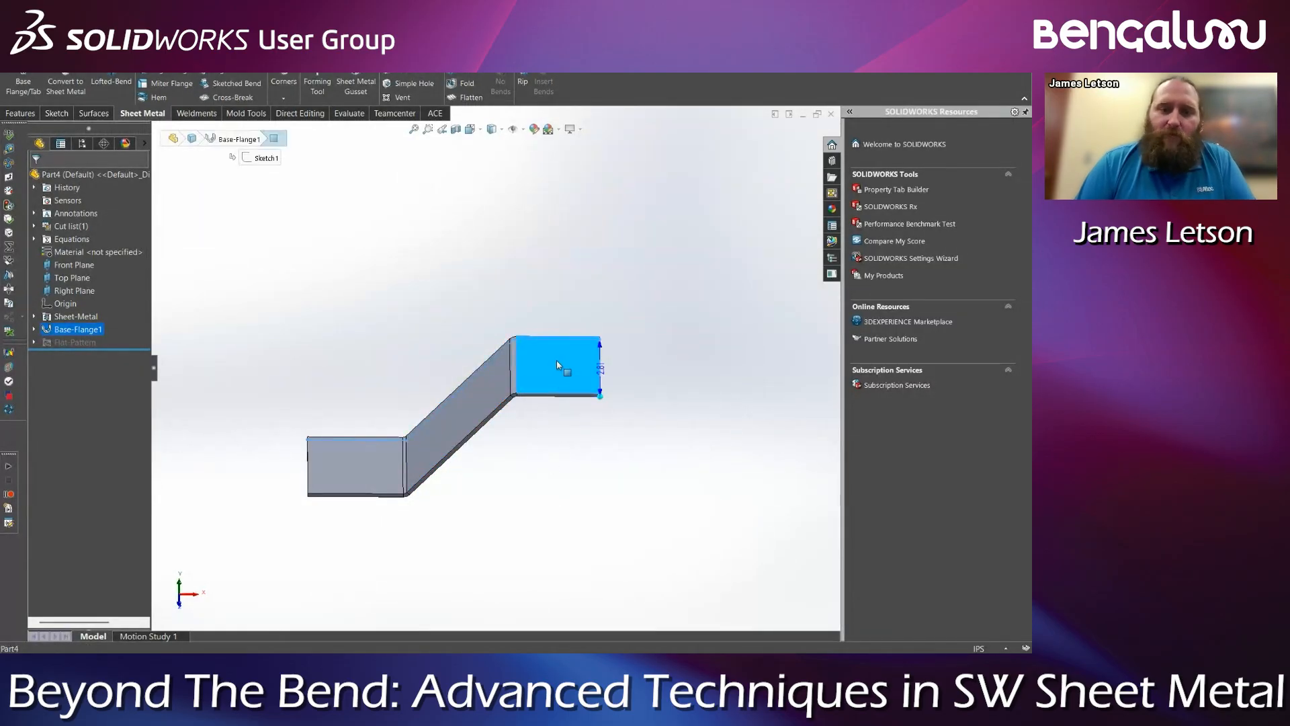
{"action": "left_click", "coordinate": [565, 480]}
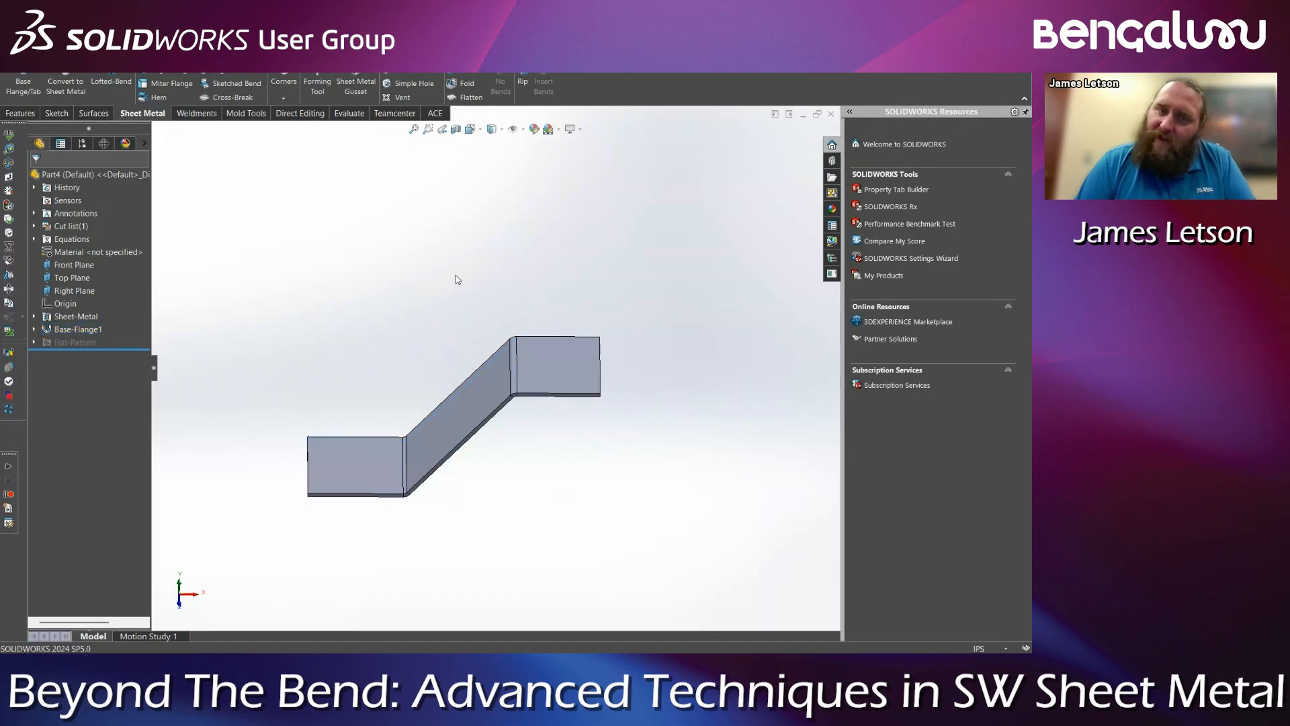
{"action": "left_click", "coordinate": [465, 99]}
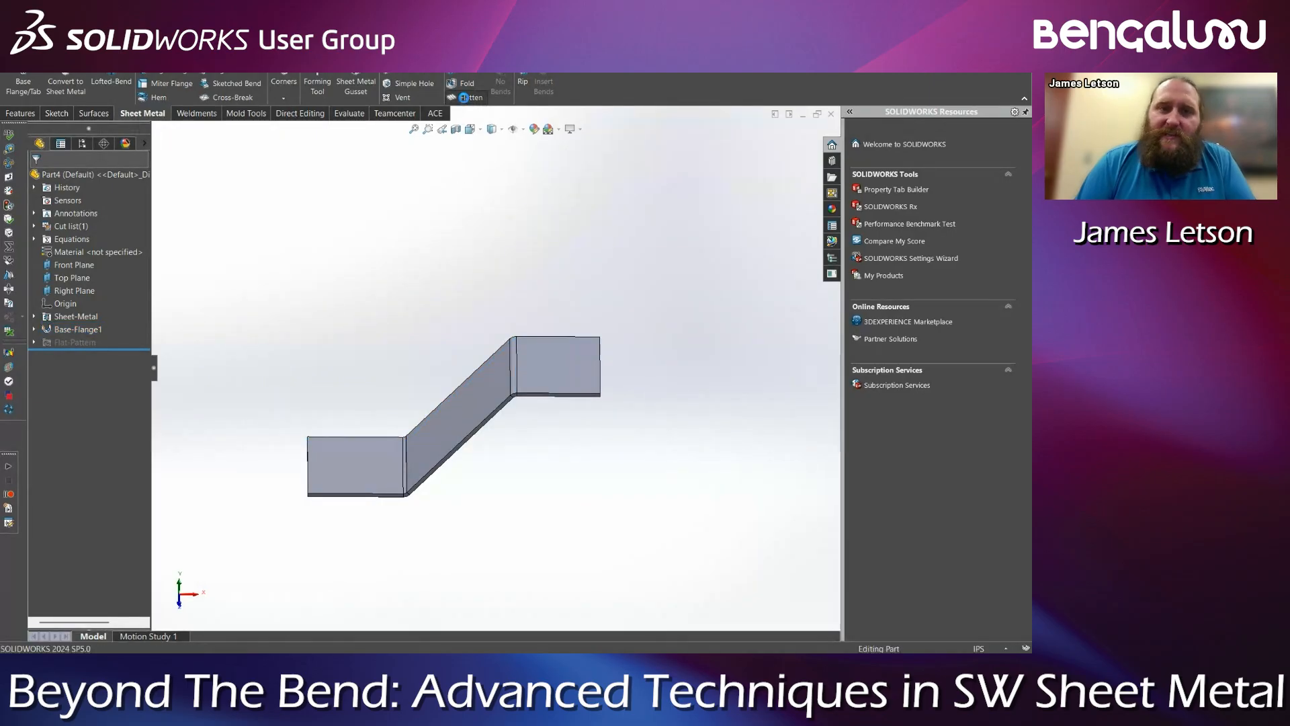
{"action": "left_click", "coordinate": [466, 99]}
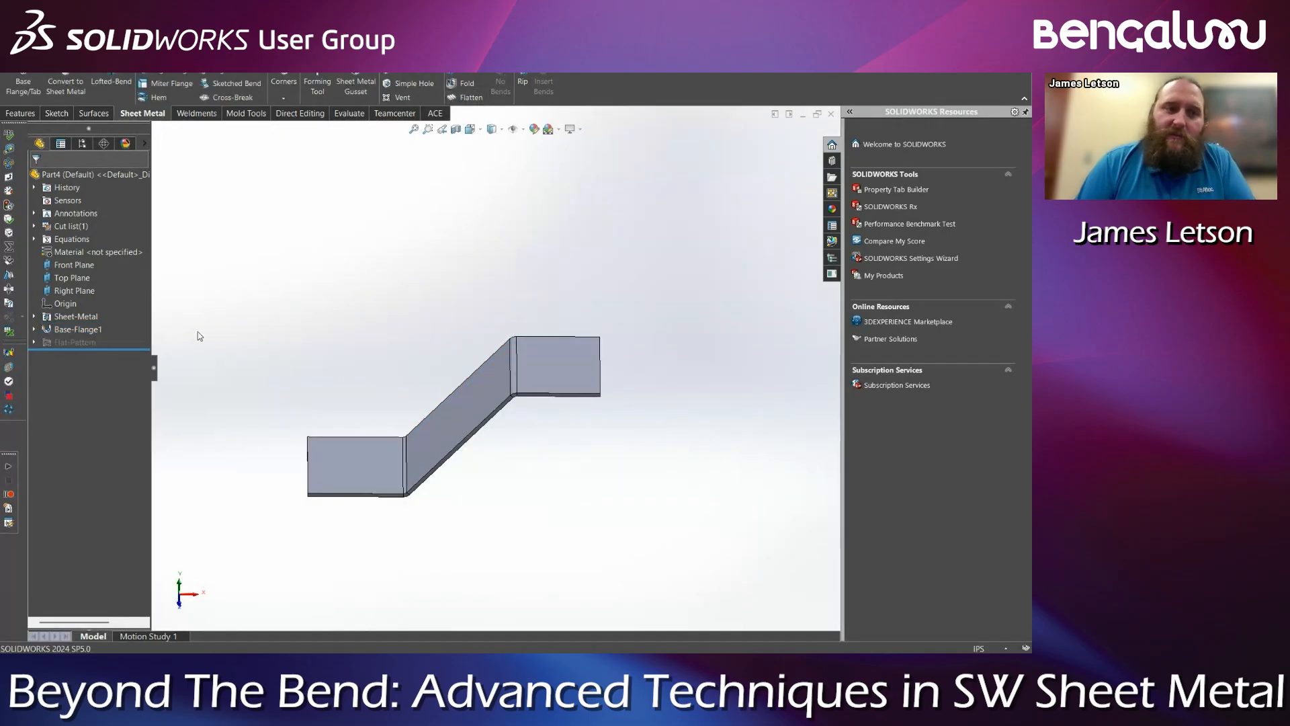
Edit the flat pattern feature and set its fixed face to the Z-shaped part's upper horizontal panel
{"action": "right_click", "coordinate": [47, 343]}
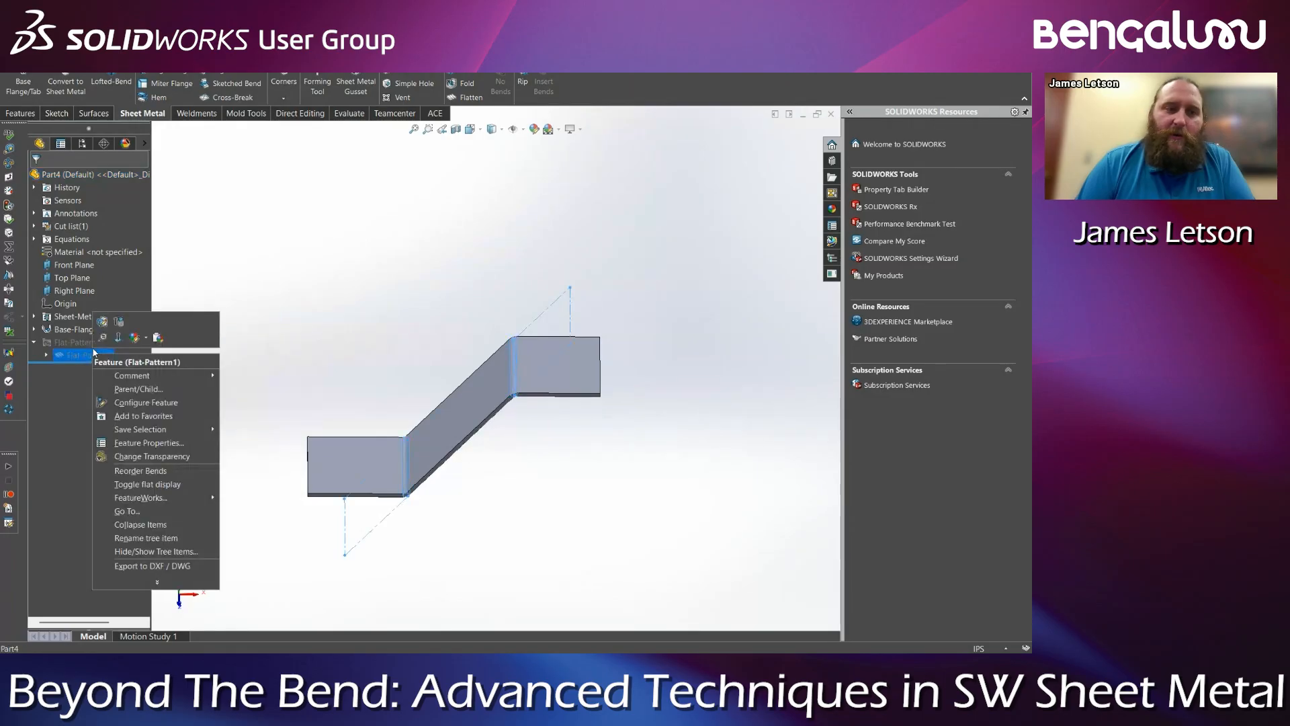
{"action": "left_click", "coordinate": [128, 338]}
{"action": "right_click", "coordinate": [129, 233]}
{"action": "left_click", "coordinate": [151, 239]}
{"action": "left_click", "coordinate": [542, 371]}
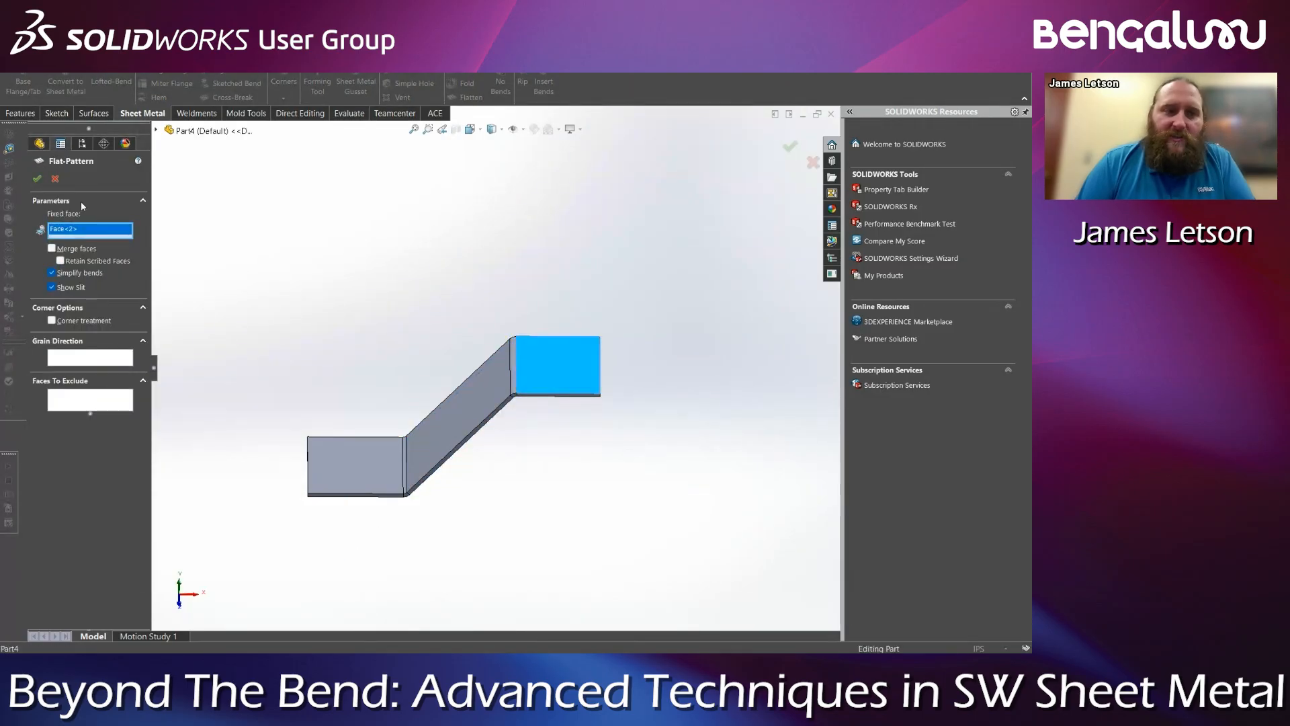
{"action": "left_click", "coordinate": [37, 177]}
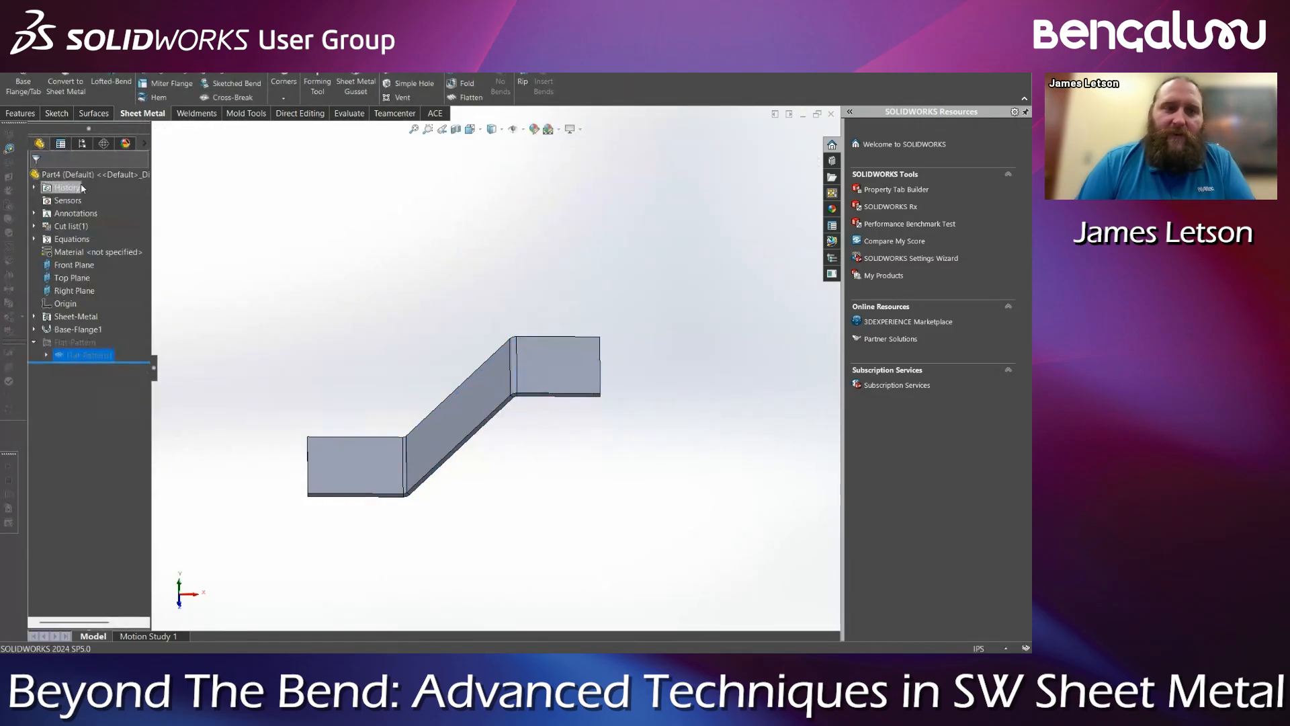
Toggle the flattened state to check the new fixed face, leaving the part flattened
{"action": "left_click", "coordinate": [467, 98]}
{"action": "left_click", "coordinate": [468, 100]}
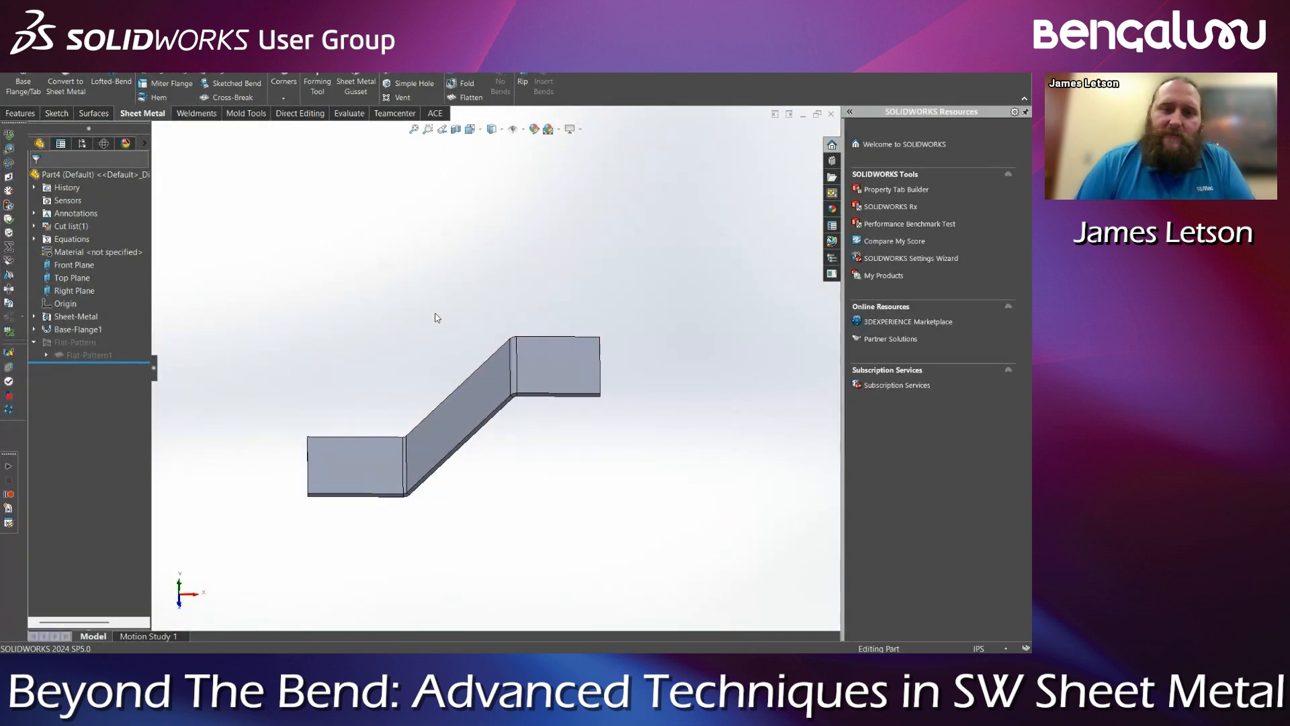
{"action": "middle_click_drag", "start_coordinate": [435, 321], "coordinate": [432, 309]}
{"action": "scroll", "coordinate": [432, 307], "scroll_direction": "up", "scroll_amount": 1}
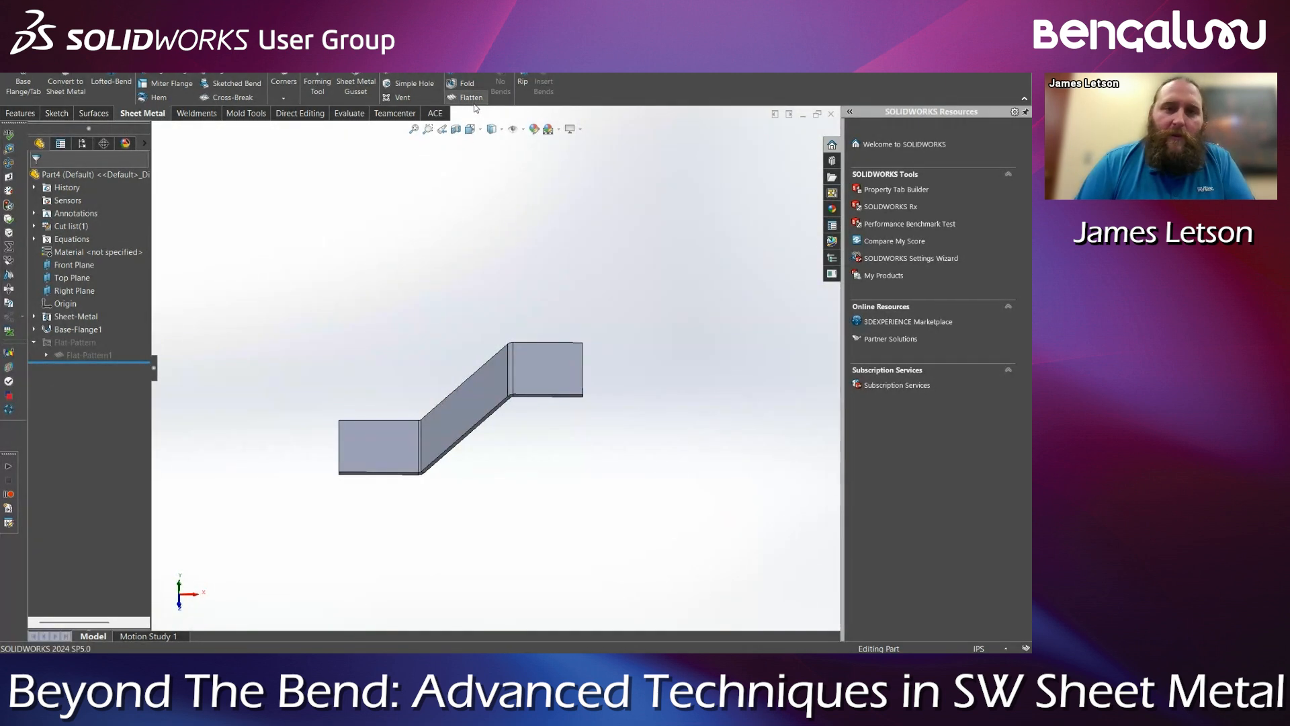
{"action": "left_click", "coordinate": [472, 99]}
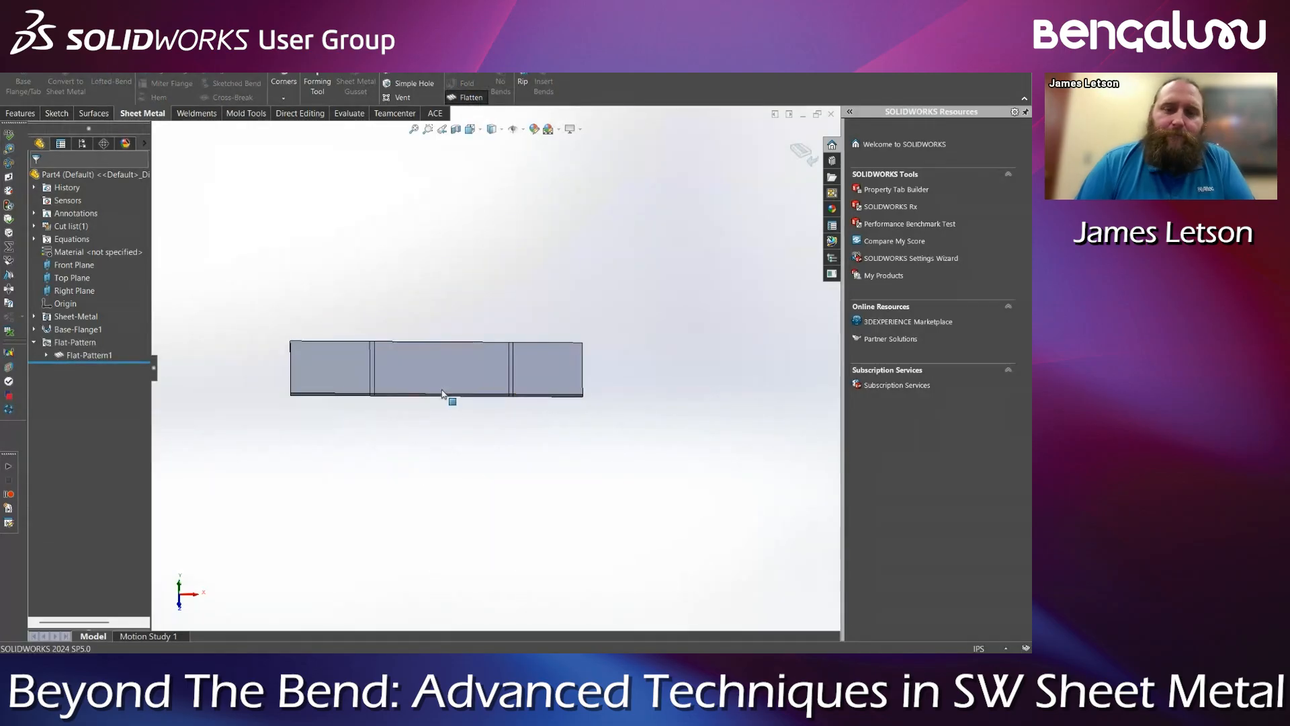
Inspect the flat pattern's separate panel and bend faces by selecting them individually and together
{"action": "middle_click_drag", "start_coordinate": [466, 452], "coordinate": [350, 441]}
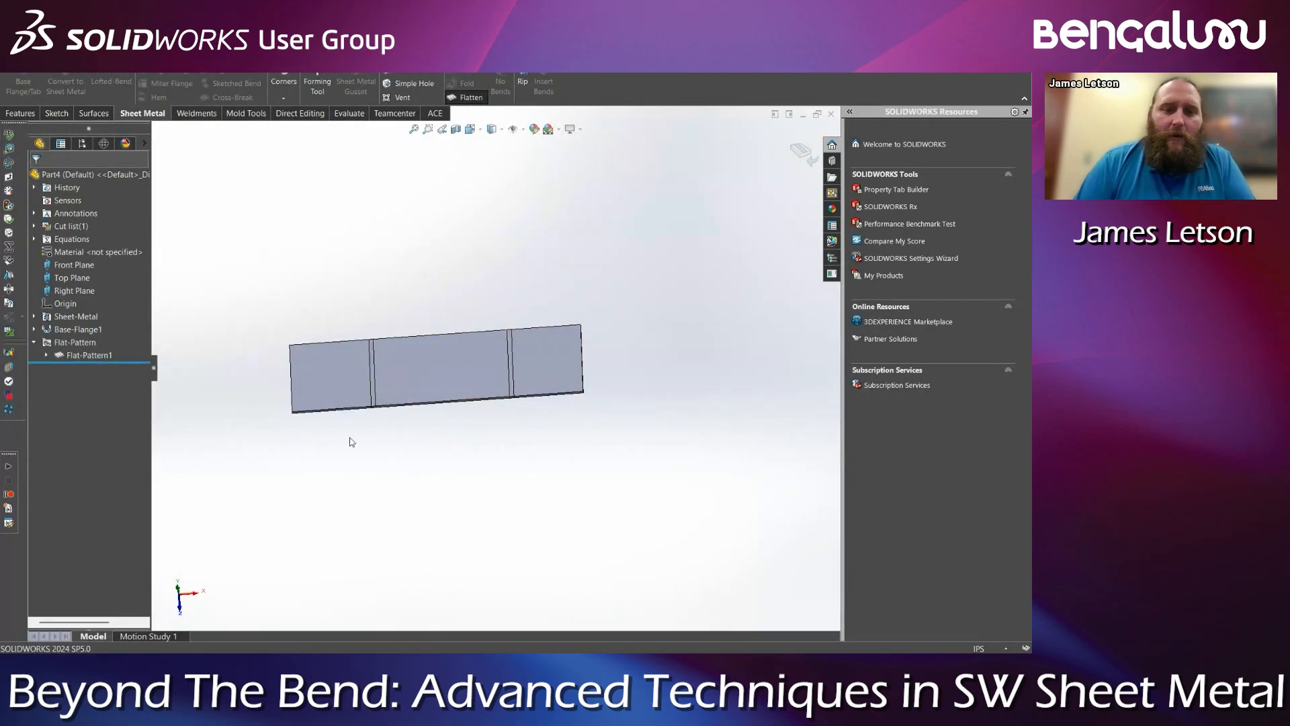
{"action": "left_click", "coordinate": [347, 383]}
{"action": "scroll", "coordinate": [417, 400], "scroll_direction": "down", "scroll_amount": 4}
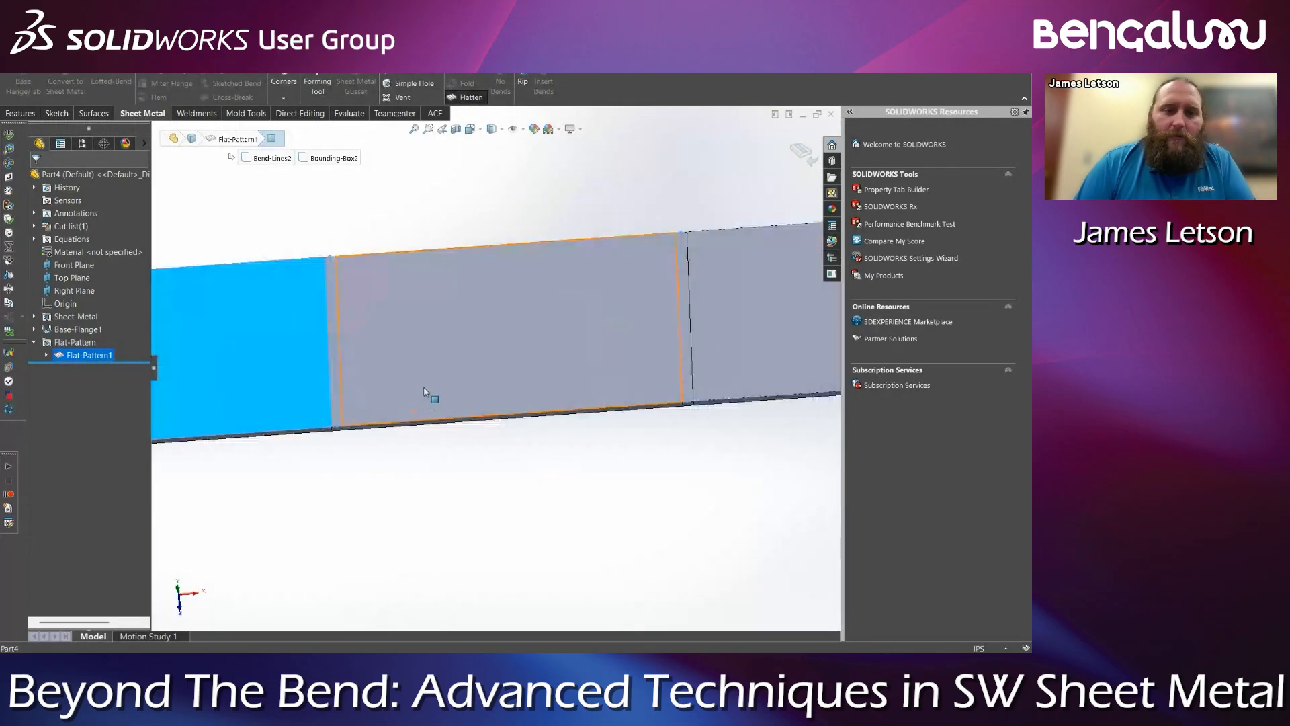
{"action": "scroll", "coordinate": [499, 376], "scroll_direction": "up", "scroll_amount": 3}
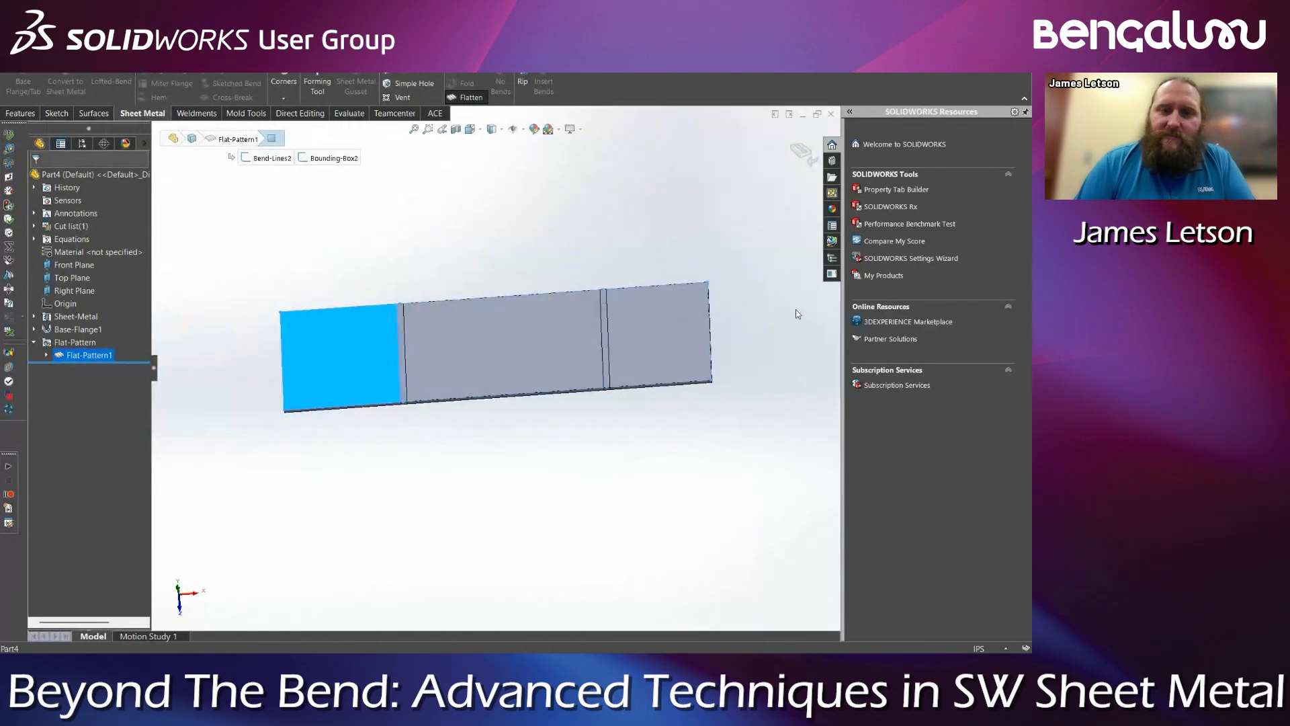
{"action": "left_click", "coordinate": [708, 433]}
{"action": "left_click", "coordinate": [684, 322]}
{"action": "left_click", "coordinate": [619, 240]}
{"action": "left_click_drag", "start_coordinate": [756, 240], "coordinate": [263, 509]}
{"action": "left_click", "coordinate": [407, 565]}
{"action": "left_click_drag", "start_coordinate": [359, 390], "coordinate": [441, 425]}
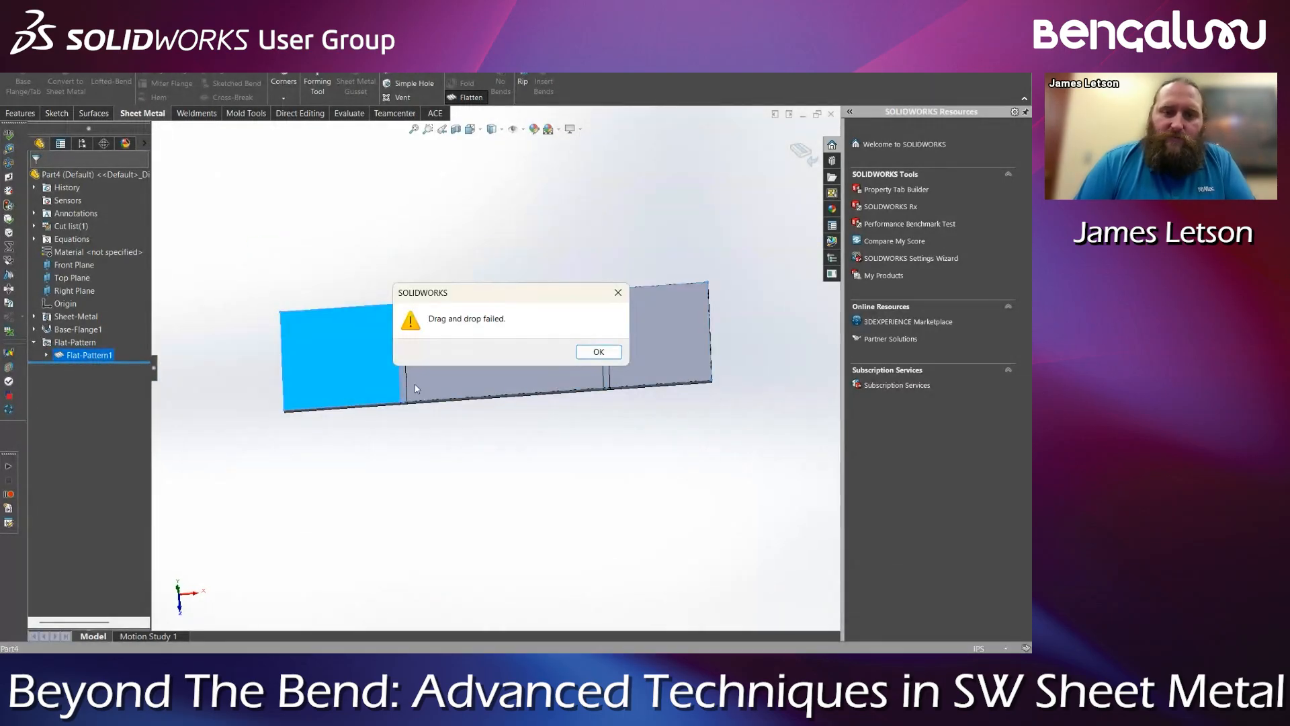
{"action": "key", "text": "Return"}
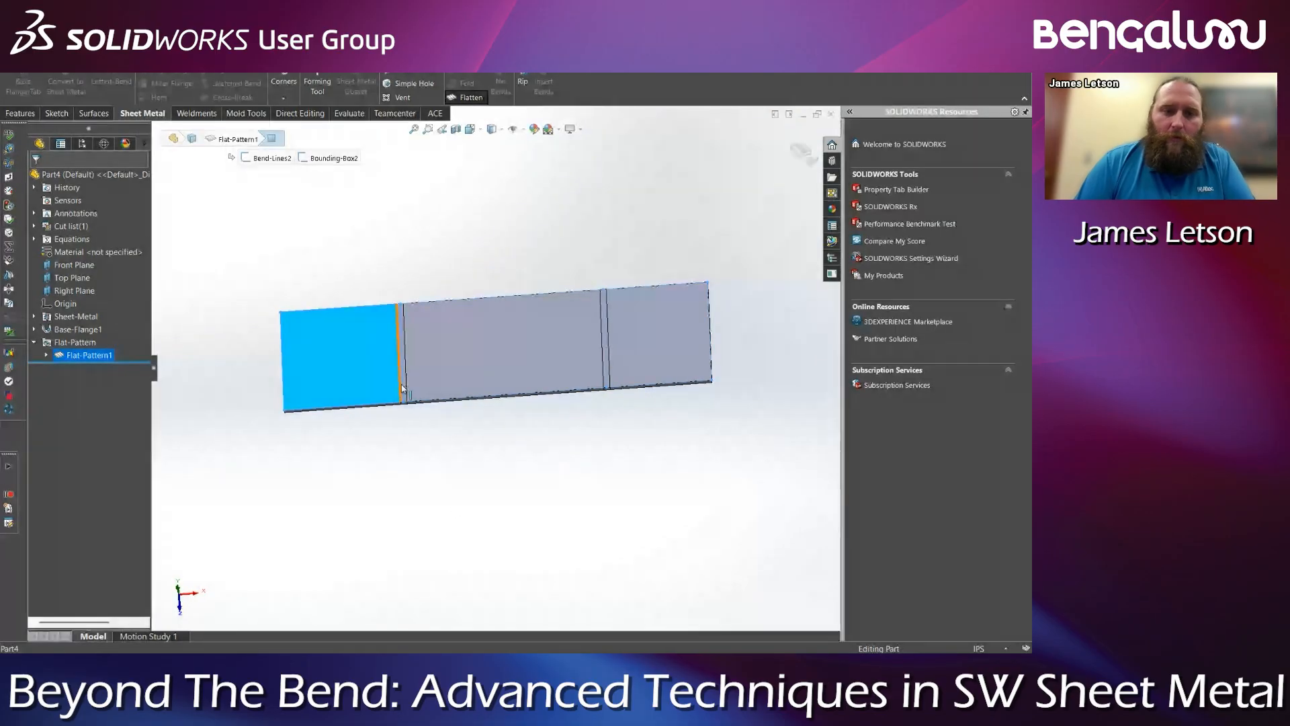
{"action": "left_click", "coordinate": [443, 380], "text": "ctrl"}
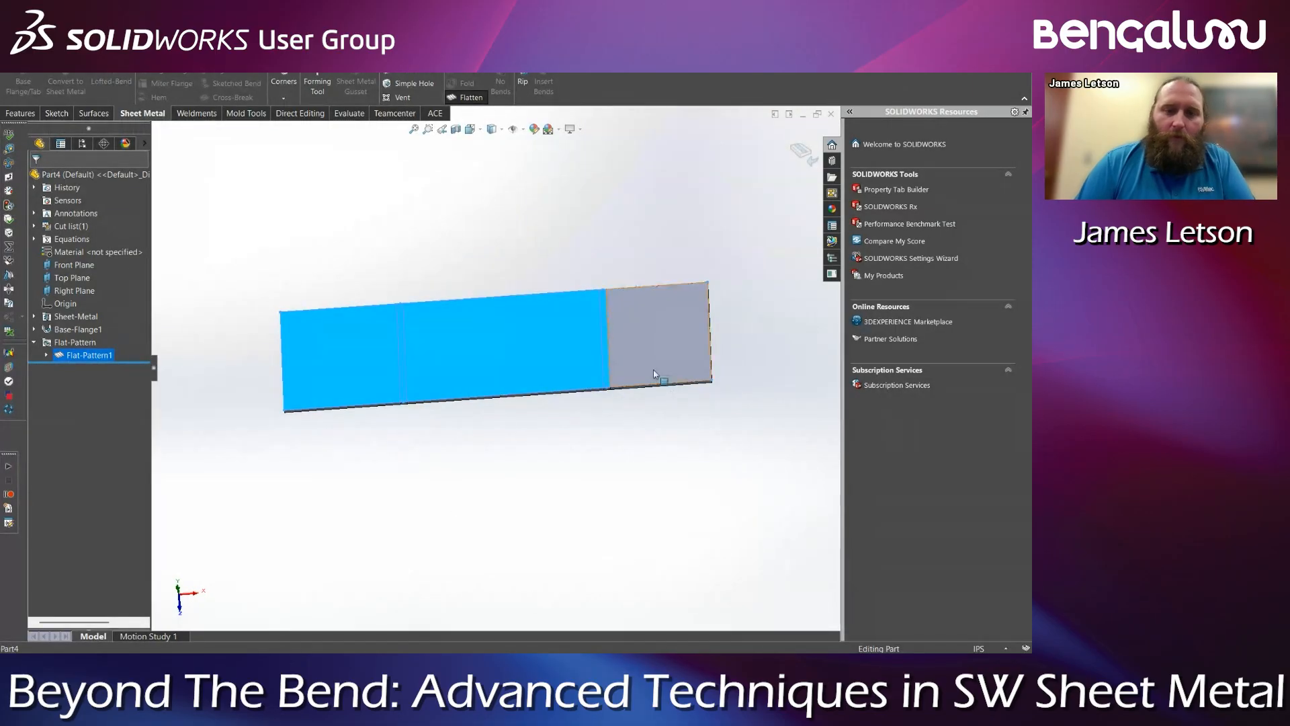
{"action": "left_click", "coordinate": [658, 373], "text": "ctrl"}
{"action": "left_click", "coordinate": [664, 541]}
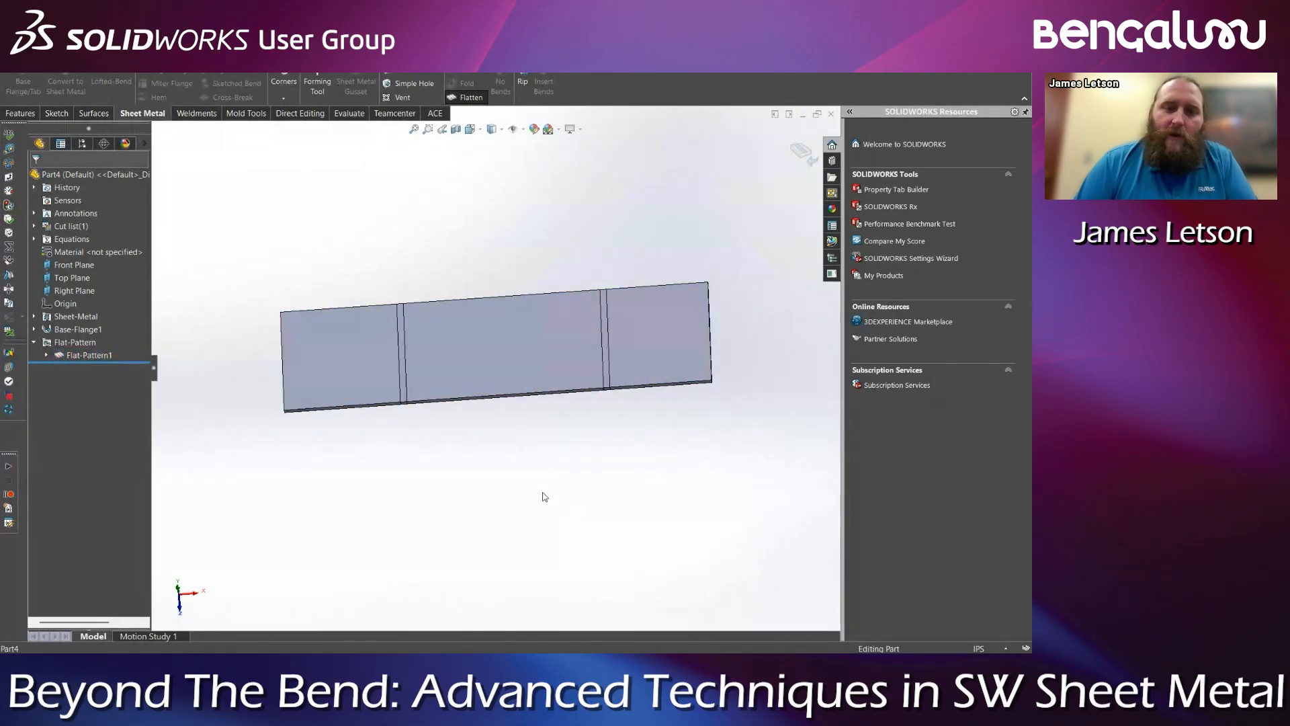
Try a DXF export of Part4 by faces, selecting the middle panel, its adjoining bend and the neighbouring end panel
{"action": "left_click", "coordinate": [473, 360]}
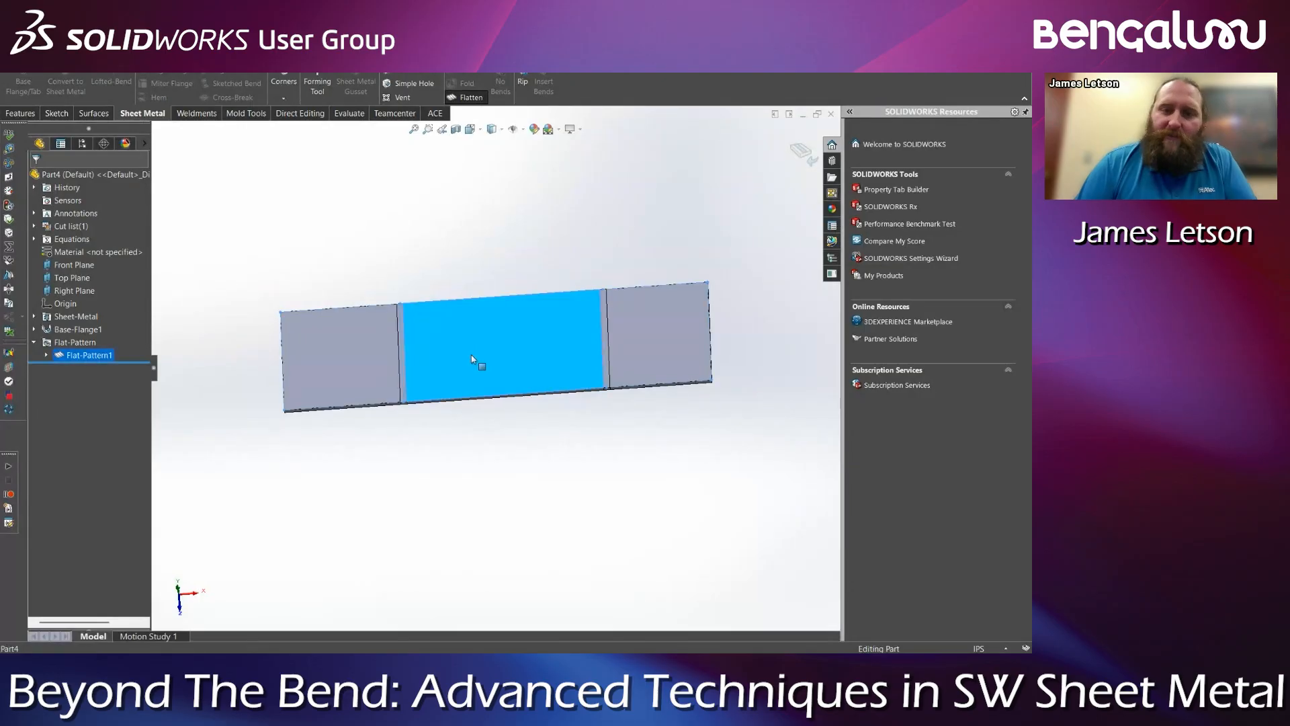
{"action": "right_click", "coordinate": [472, 360]}
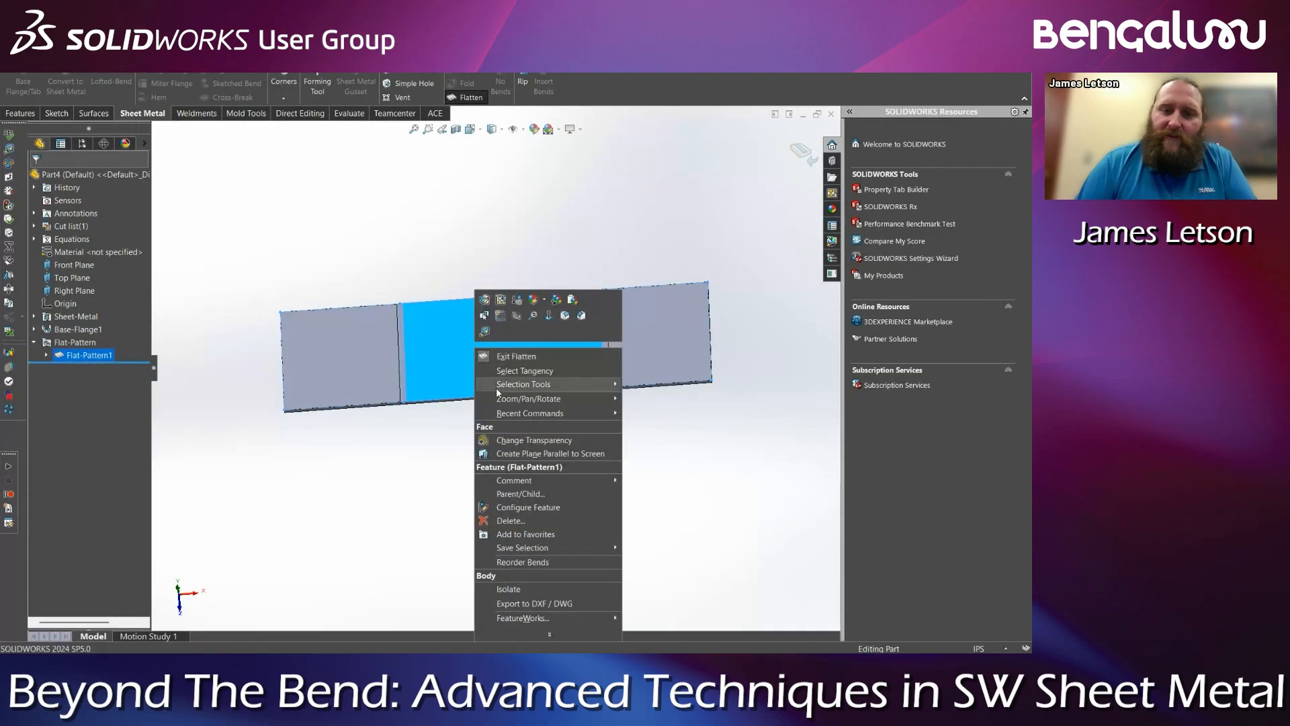
{"action": "left_click", "coordinate": [534, 604]}
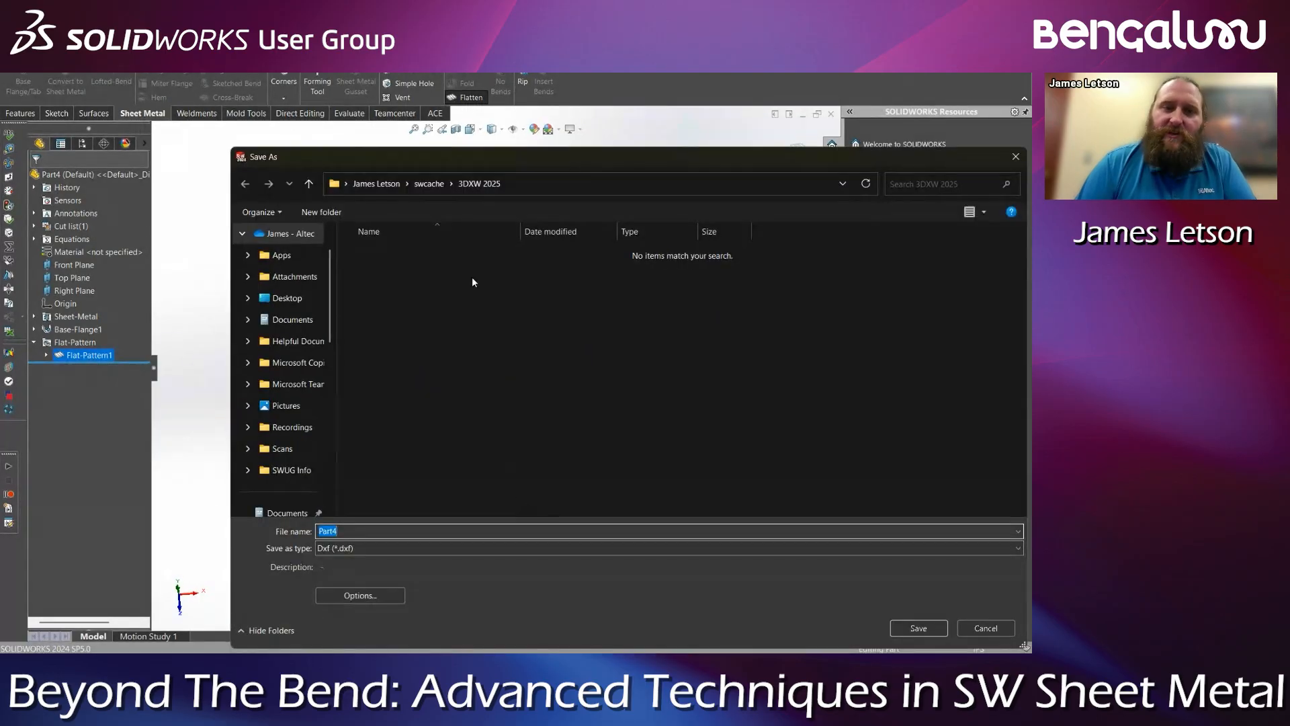
{"action": "left_click", "coordinate": [918, 628]}
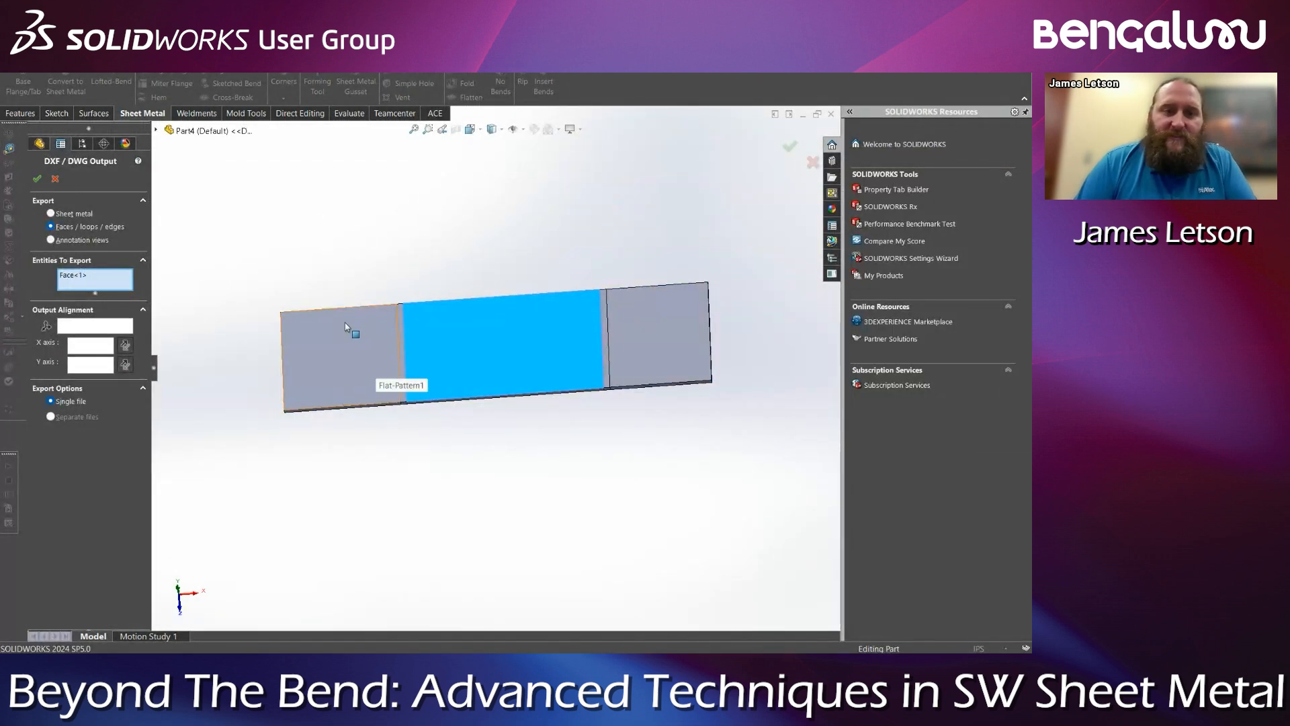
{"action": "left_click", "coordinate": [86, 275]}
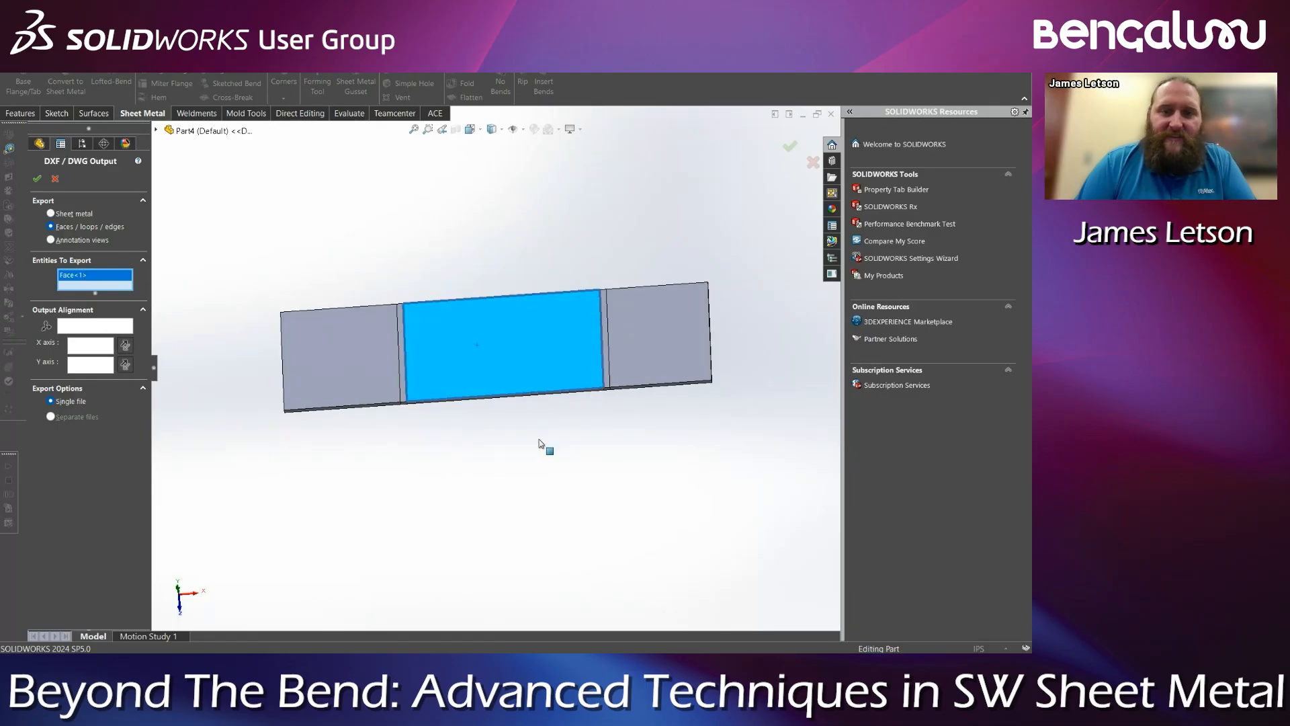
{"action": "scroll", "coordinate": [505, 322], "scroll_direction": "down", "scroll_amount": 2}
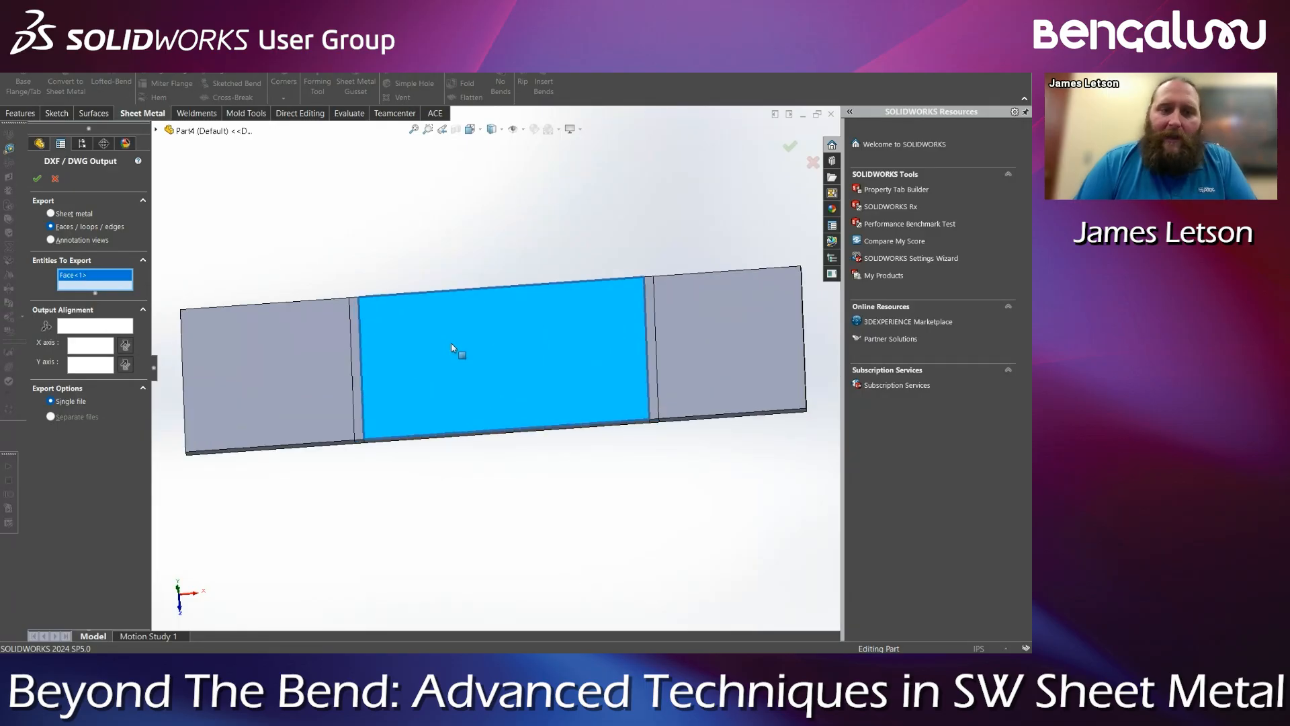
{"action": "left_click", "coordinate": [356, 327]}
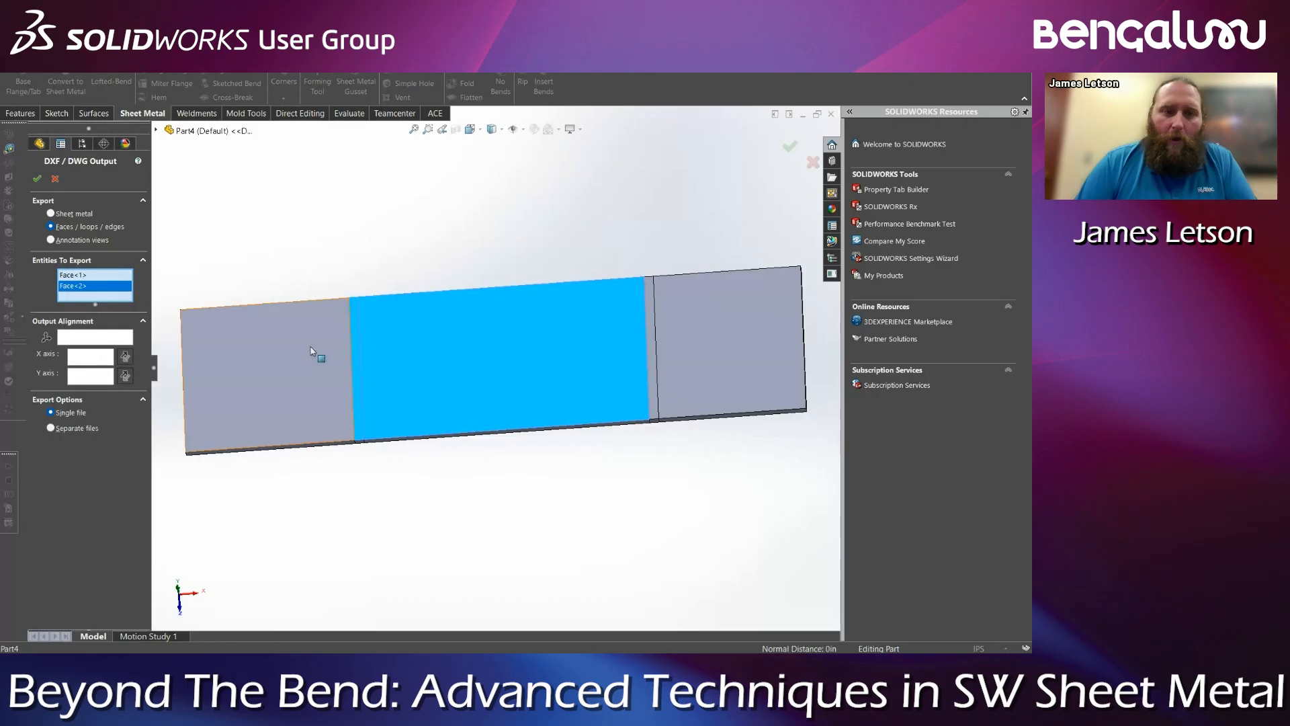
{"action": "left_click", "coordinate": [317, 360]}
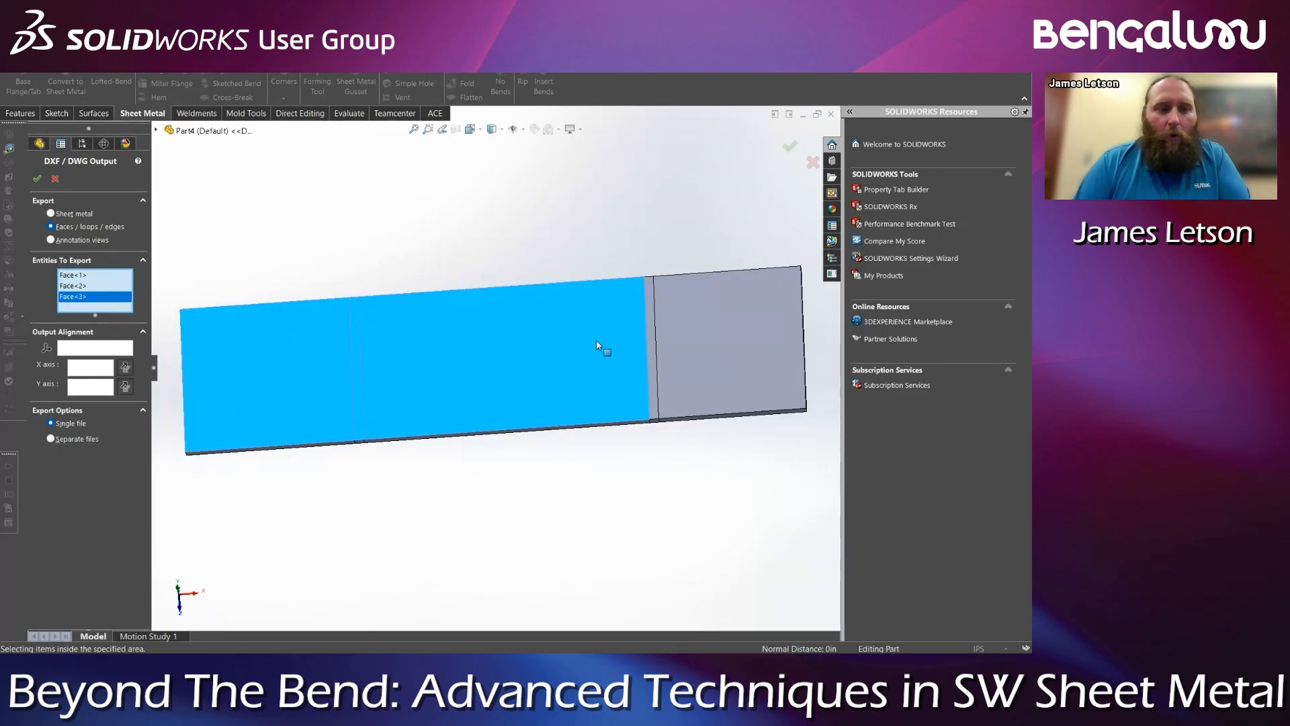
{"action": "left_click", "coordinate": [56, 178]}
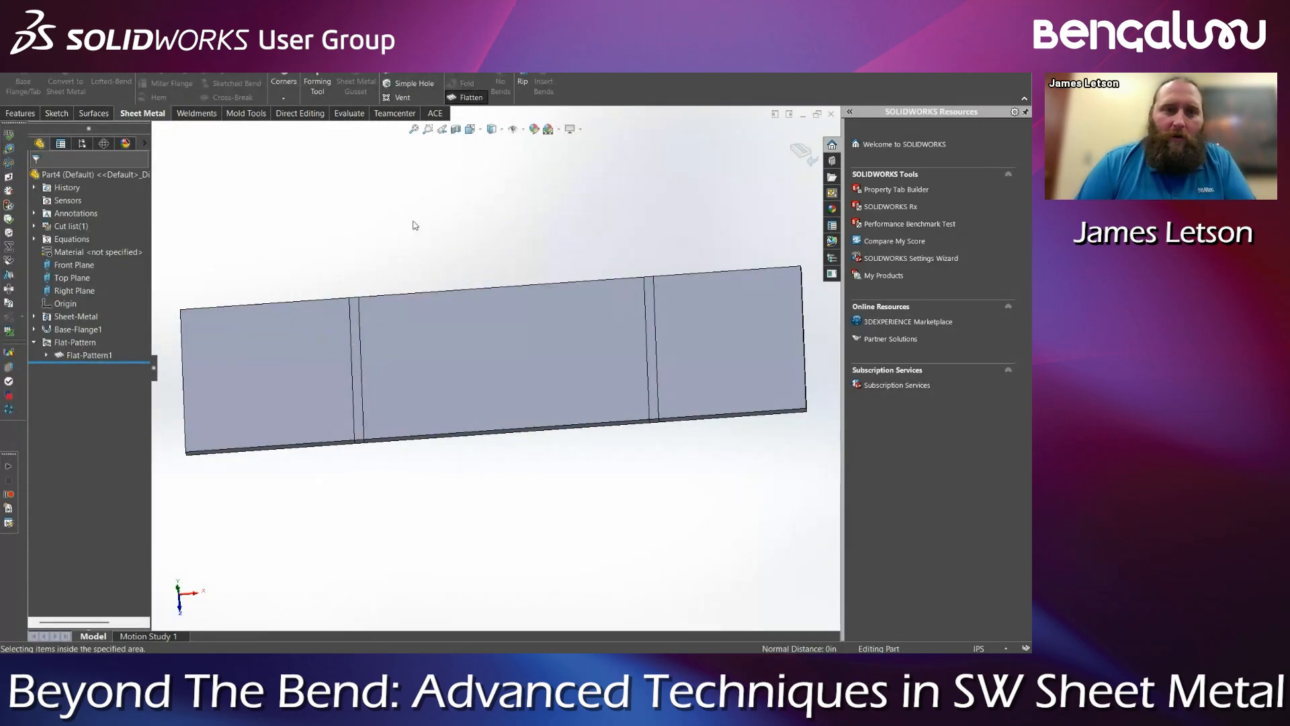
Try the DXF export of Part4 again with the Sheet metal option instead of individual faces
{"action": "left_click", "coordinate": [490, 357]}
{"action": "right_click", "coordinate": [490, 358]}
{"action": "left_click", "coordinate": [545, 606]}
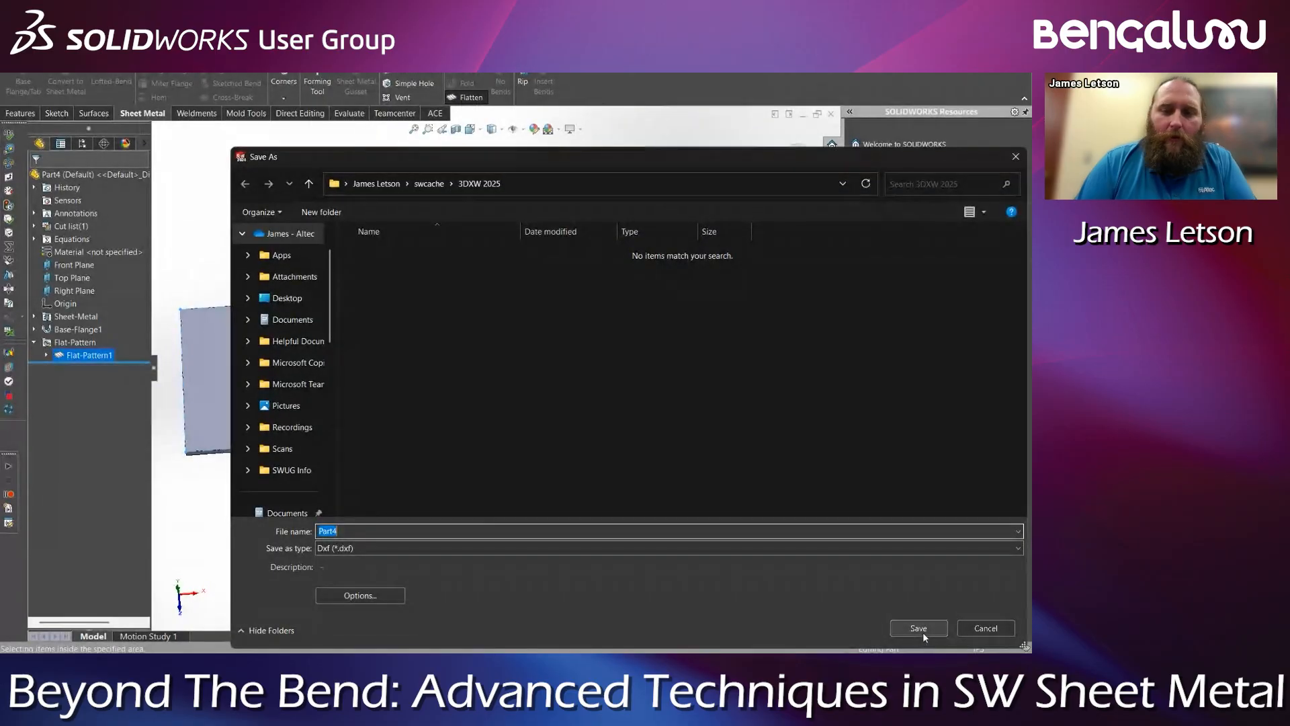
{"action": "left_click", "coordinate": [919, 629]}
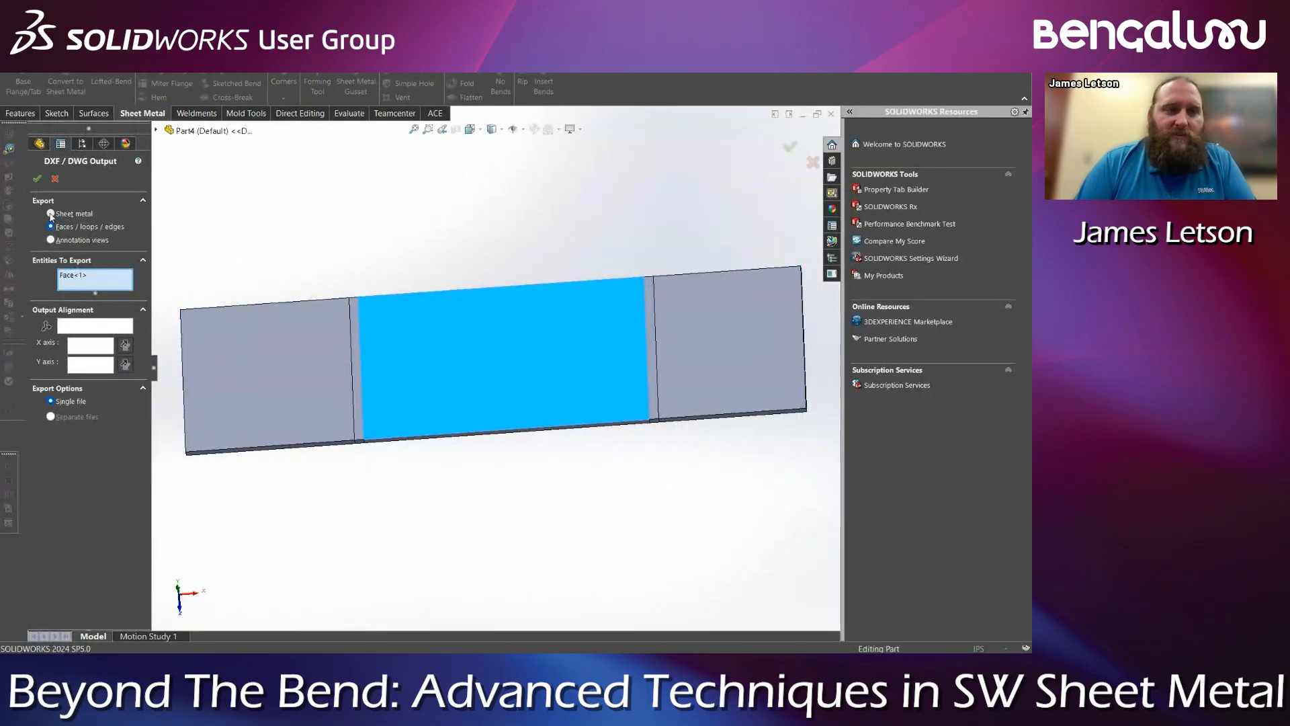
{"action": "left_click", "coordinate": [51, 213]}
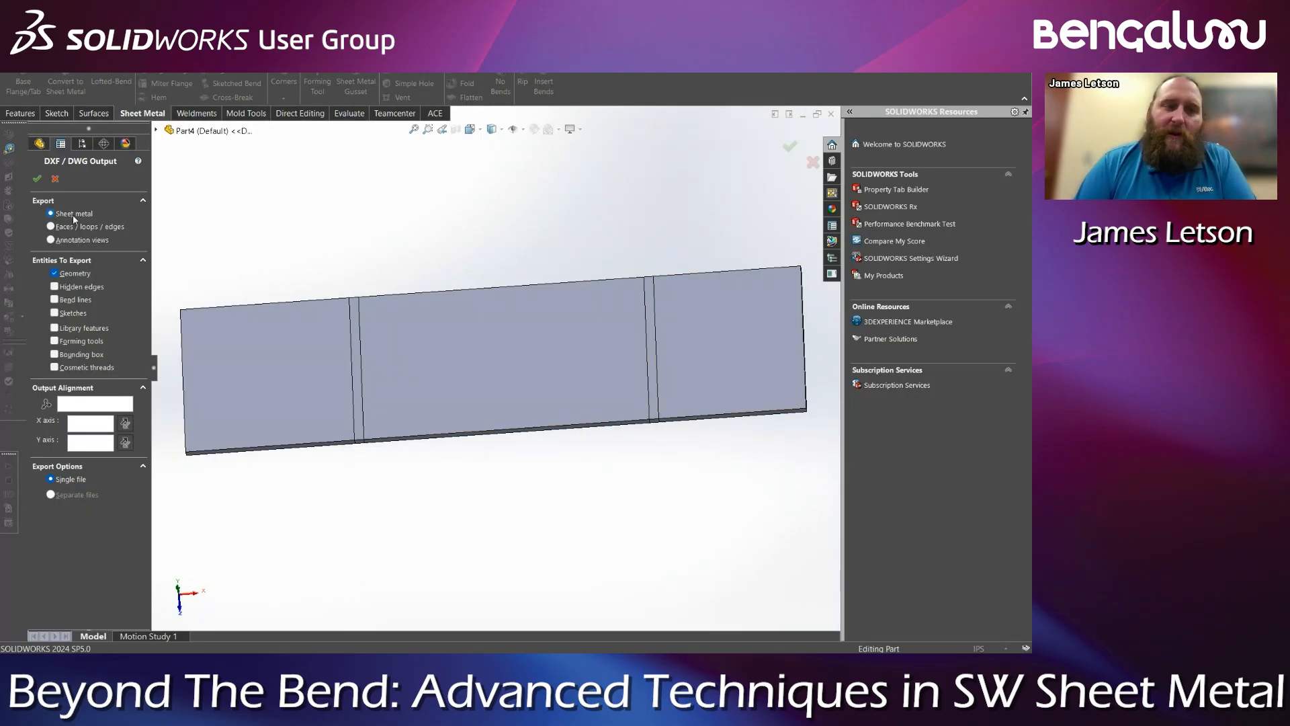
{"action": "left_click", "coordinate": [813, 162]}
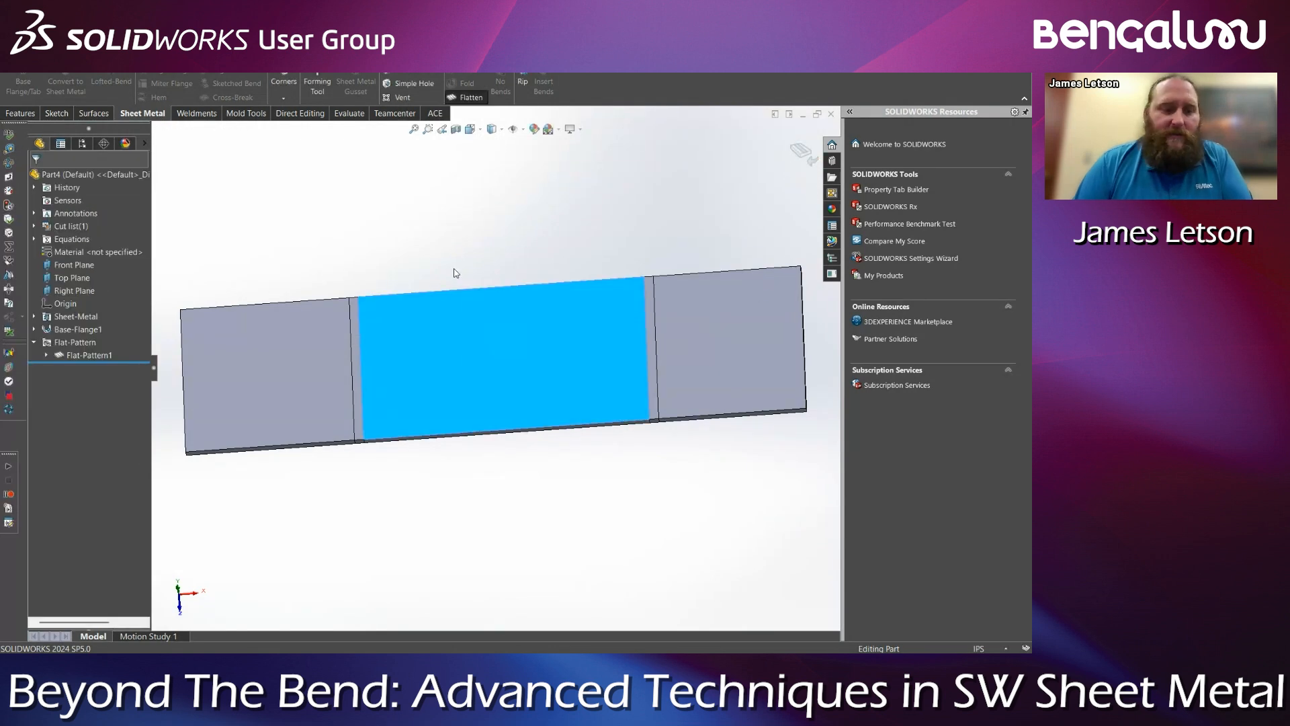
Turn on Merge faces for the flat pattern feature and examine the flattened part's face
{"action": "left_click", "coordinate": [75, 356]}
{"action": "right_click", "coordinate": [75, 356]}
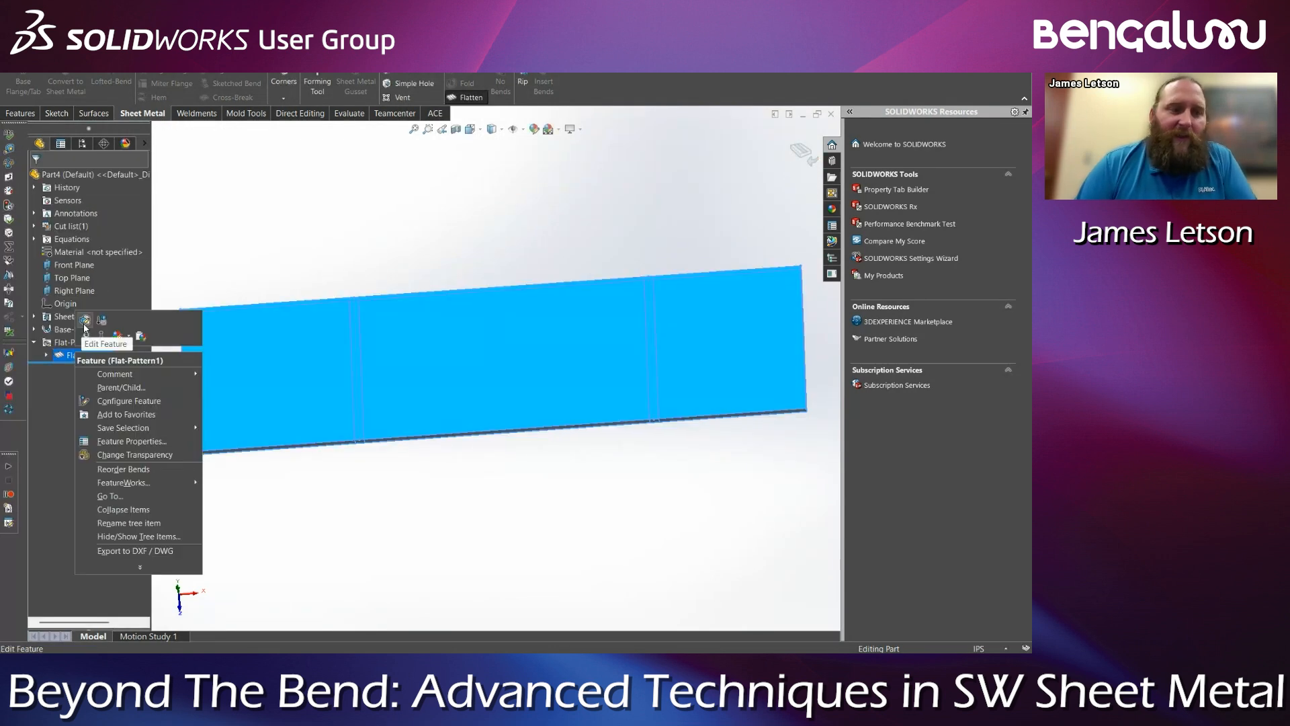
{"action": "left_click", "coordinate": [86, 322]}
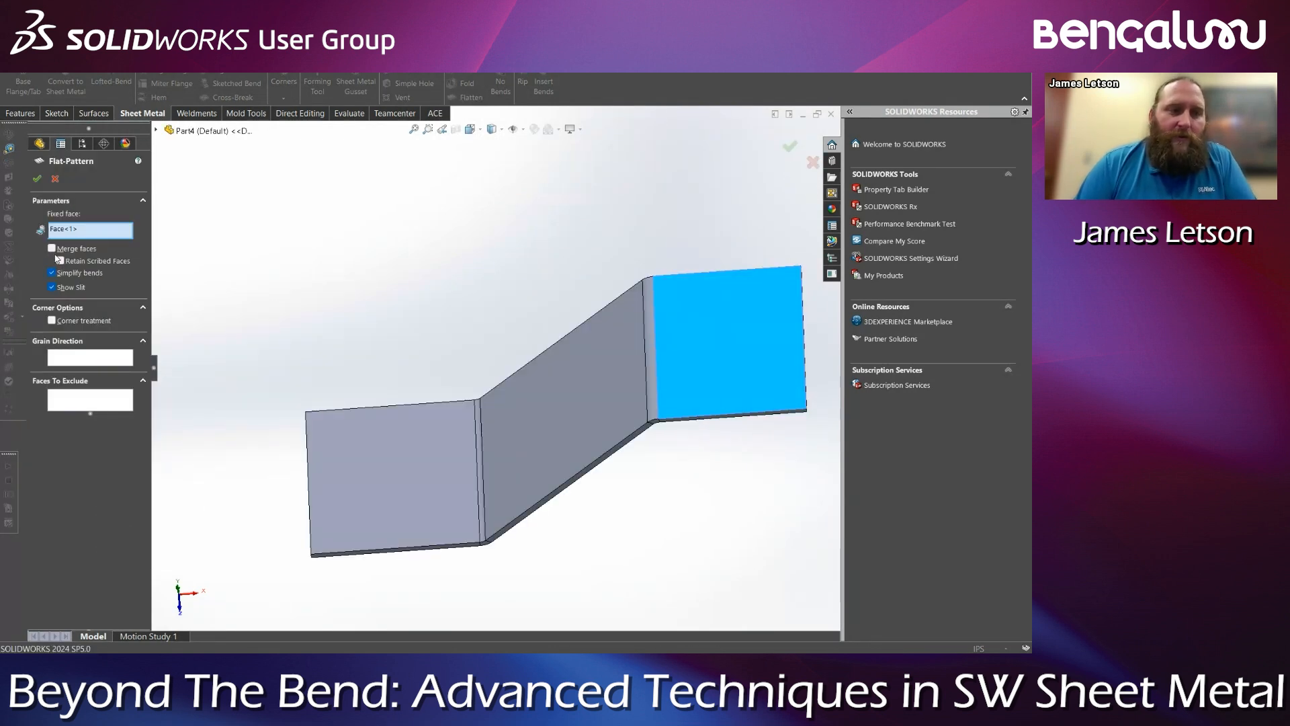
{"action": "left_click", "coordinate": [36, 178]}
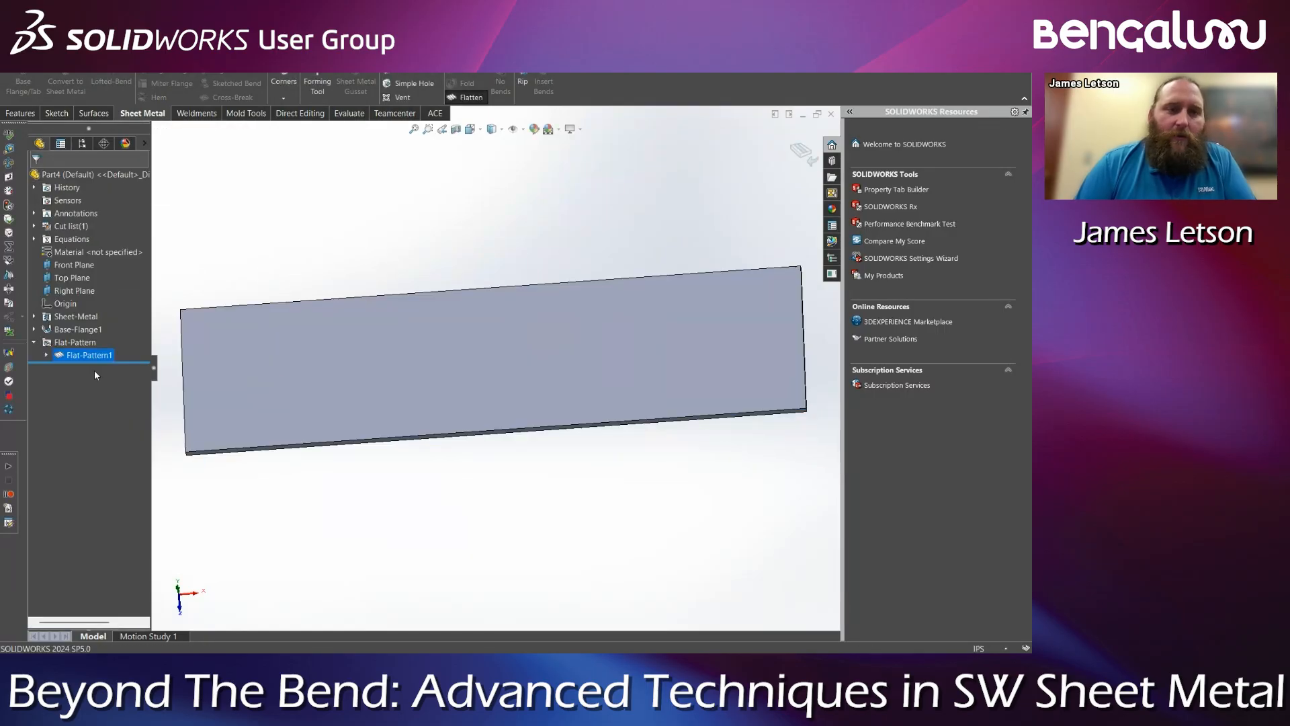
{"action": "scroll", "coordinate": [478, 362], "scroll_direction": "up", "scroll_amount": 3}
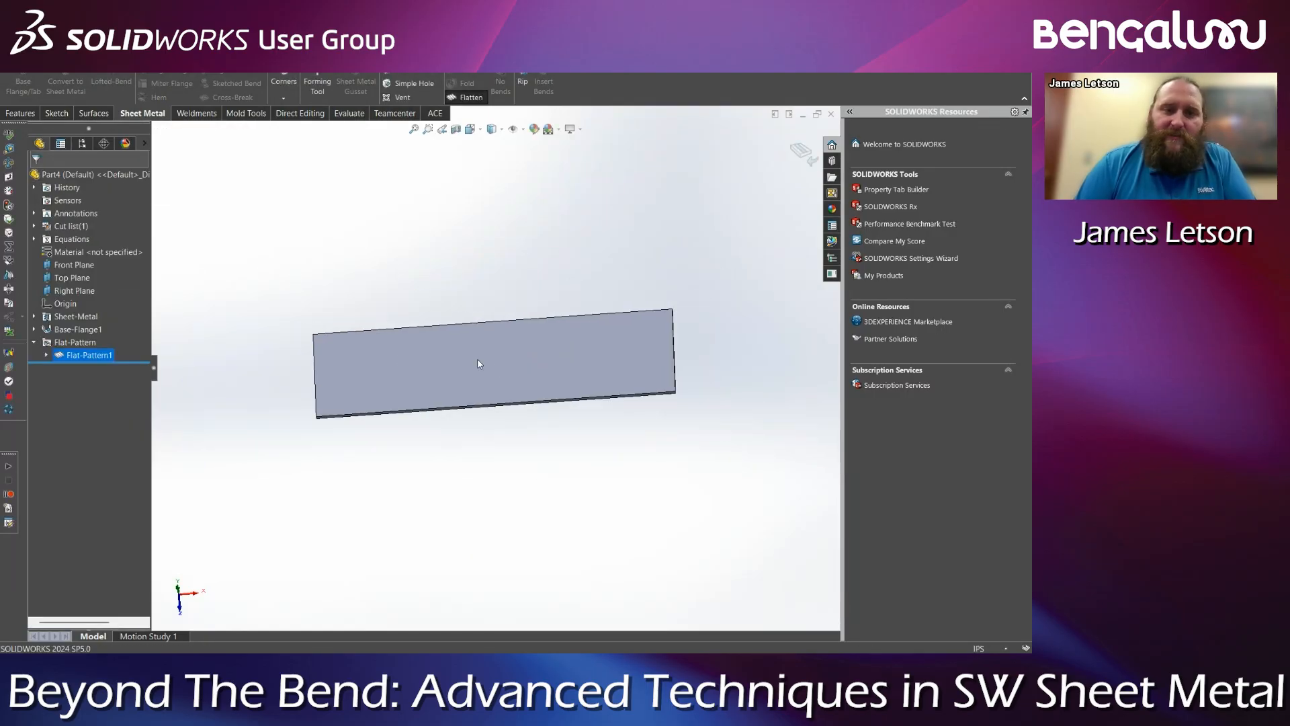
{"action": "left_click", "coordinate": [377, 369]}
{"action": "middle_click_drag", "start_coordinate": [537, 481], "coordinate": [511, 469]}
{"action": "scroll", "coordinate": [401, 347], "scroll_direction": "down", "scroll_amount": 6}
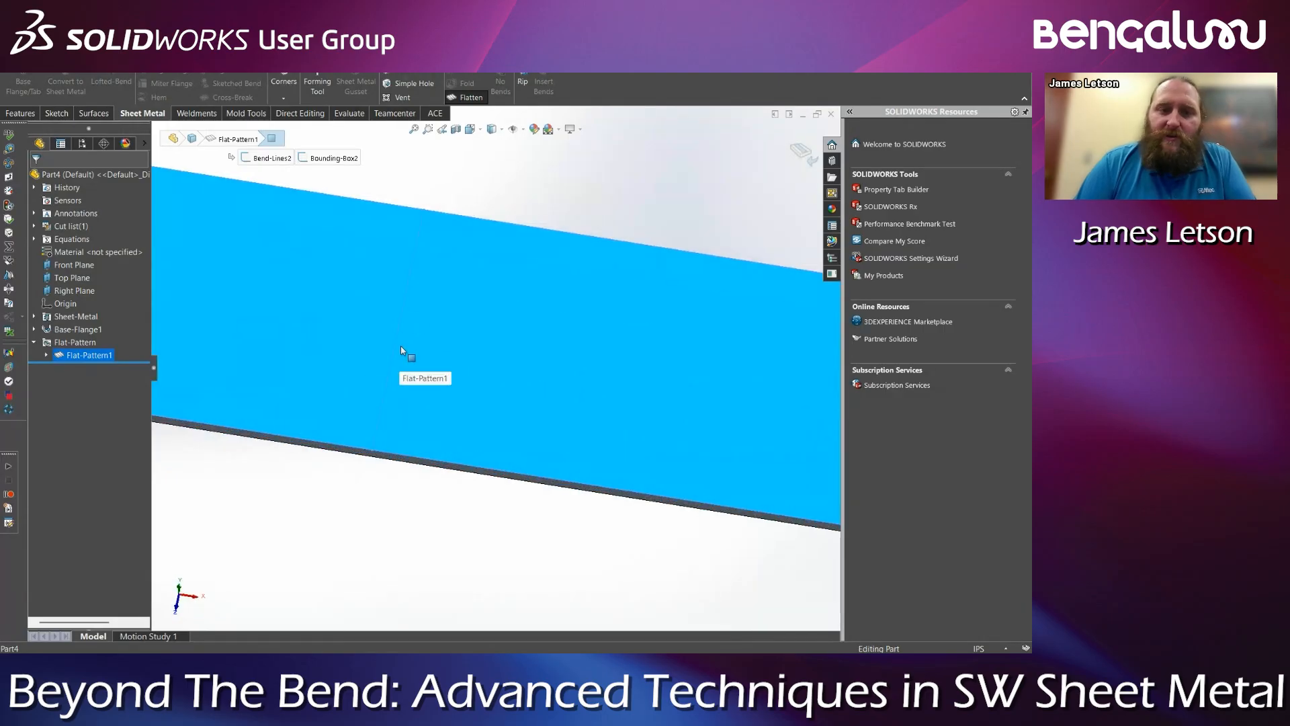
Fold and flatten Part4 again, and examine its merged flat pattern face from another angle
{"action": "left_click", "coordinate": [562, 187]}
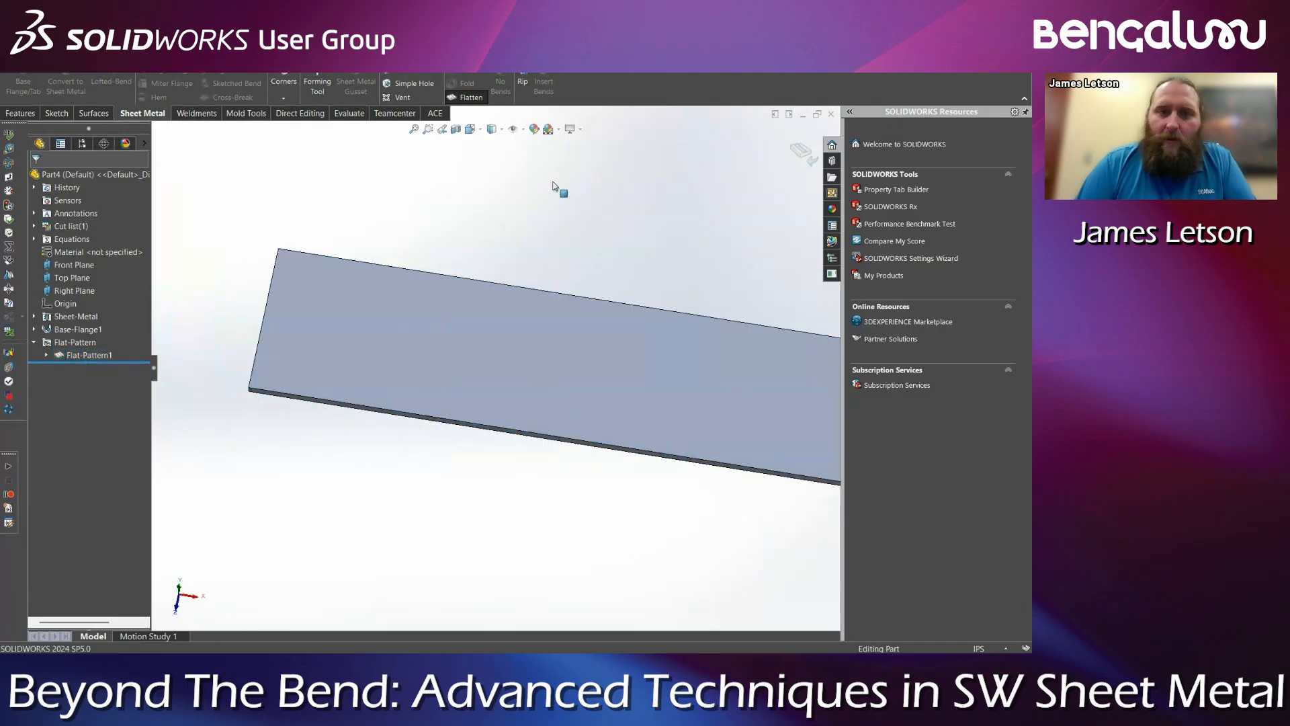
{"action": "left_click", "coordinate": [467, 98]}
{"action": "middle_click_drag", "start_coordinate": [471, 388], "coordinate": [533, 550]}
{"action": "left_click", "coordinate": [471, 97]}
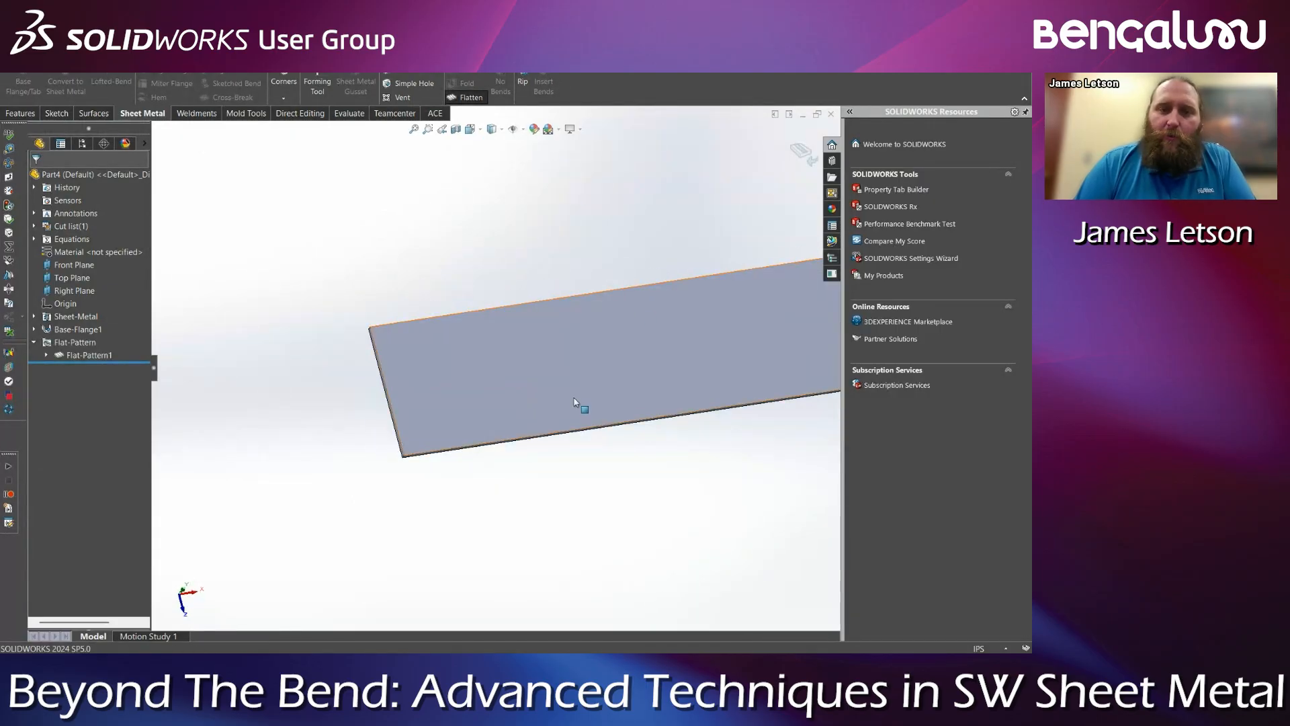
{"action": "key", "text": "f"}
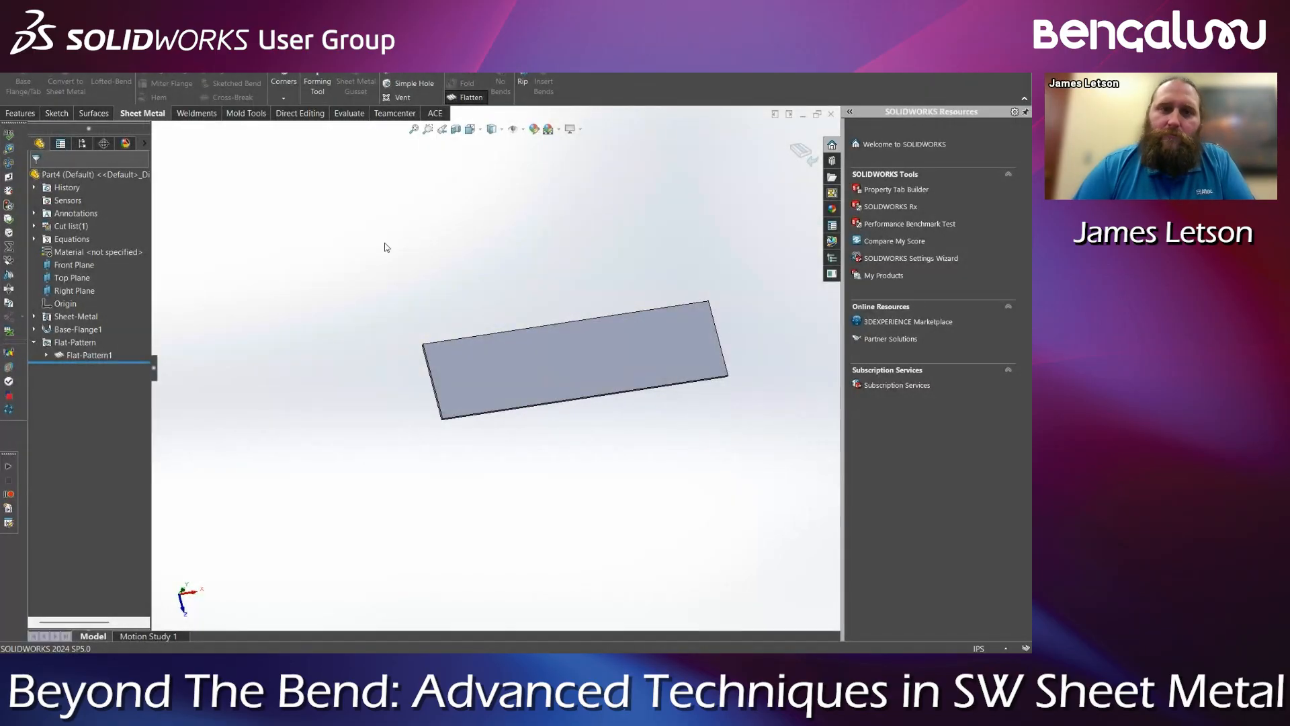
Try a DXF export of Part4 by faces, using only the single merged flat pattern face
{"action": "right_click", "coordinate": [506, 377]}
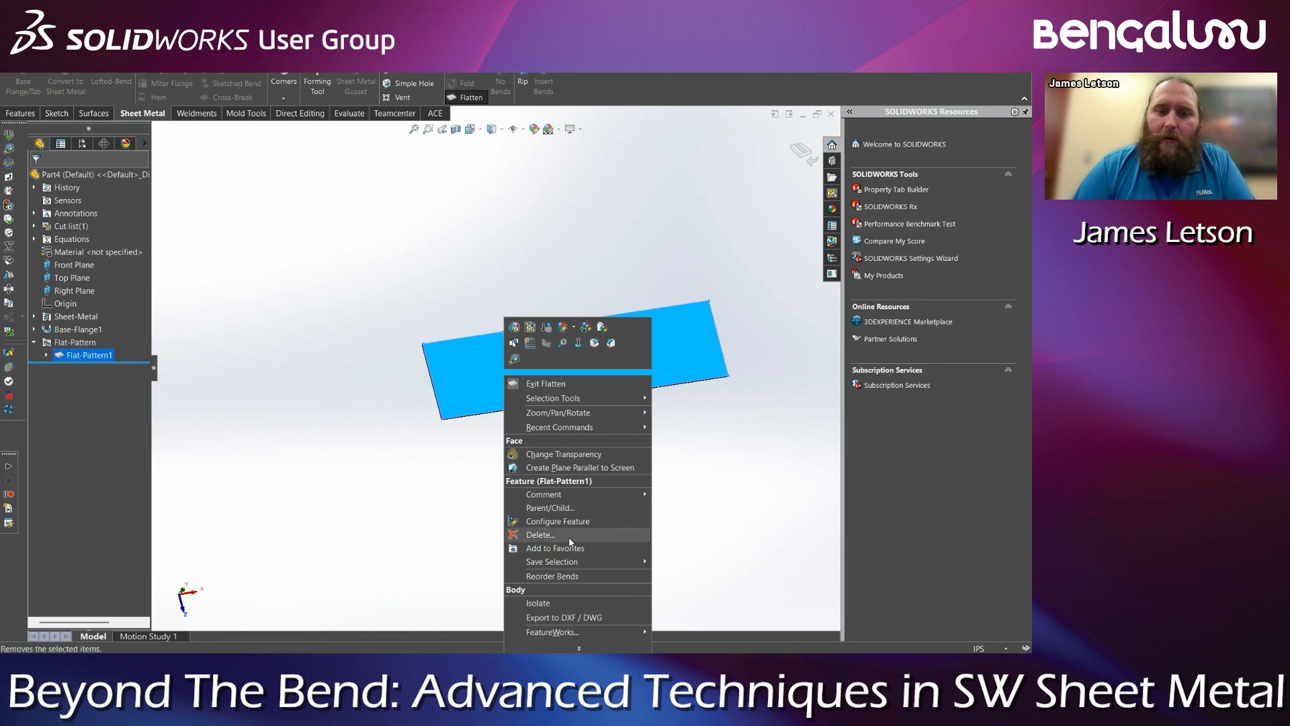
{"action": "left_click", "coordinate": [546, 618]}
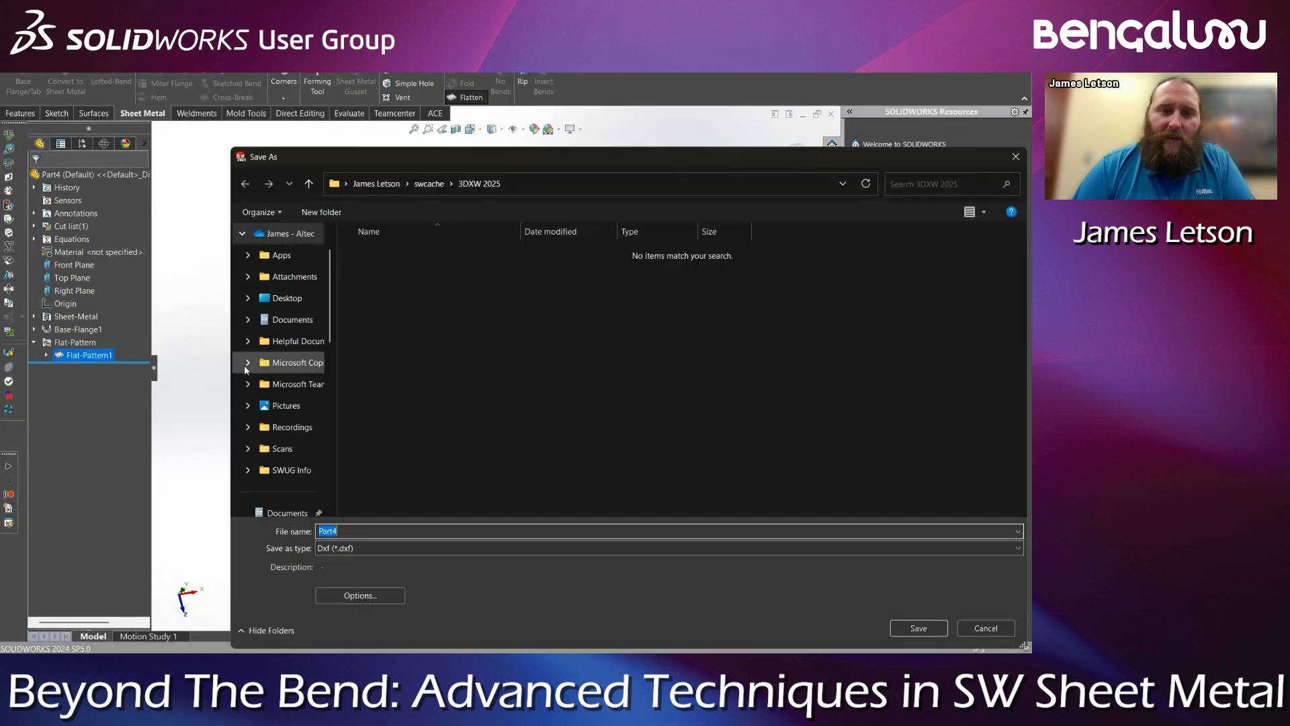
{"action": "left_click", "coordinate": [918, 627]}
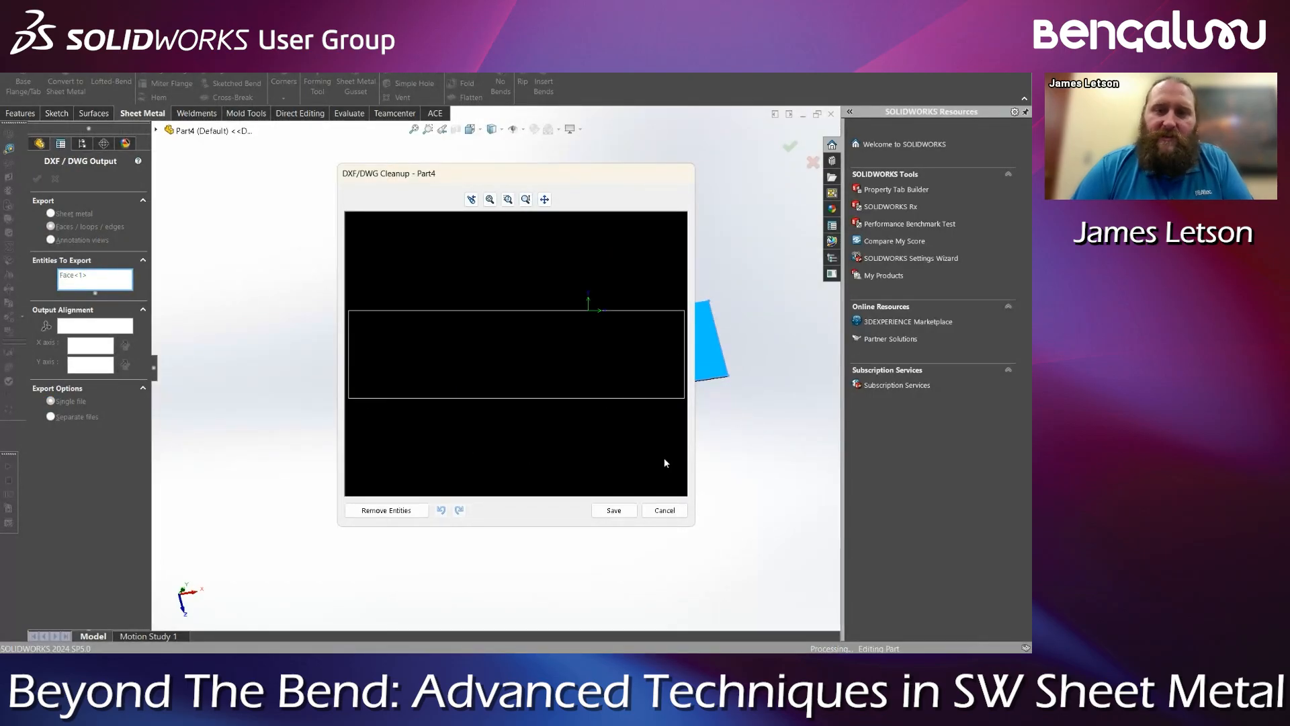
{"action": "left_click", "coordinate": [667, 514]}
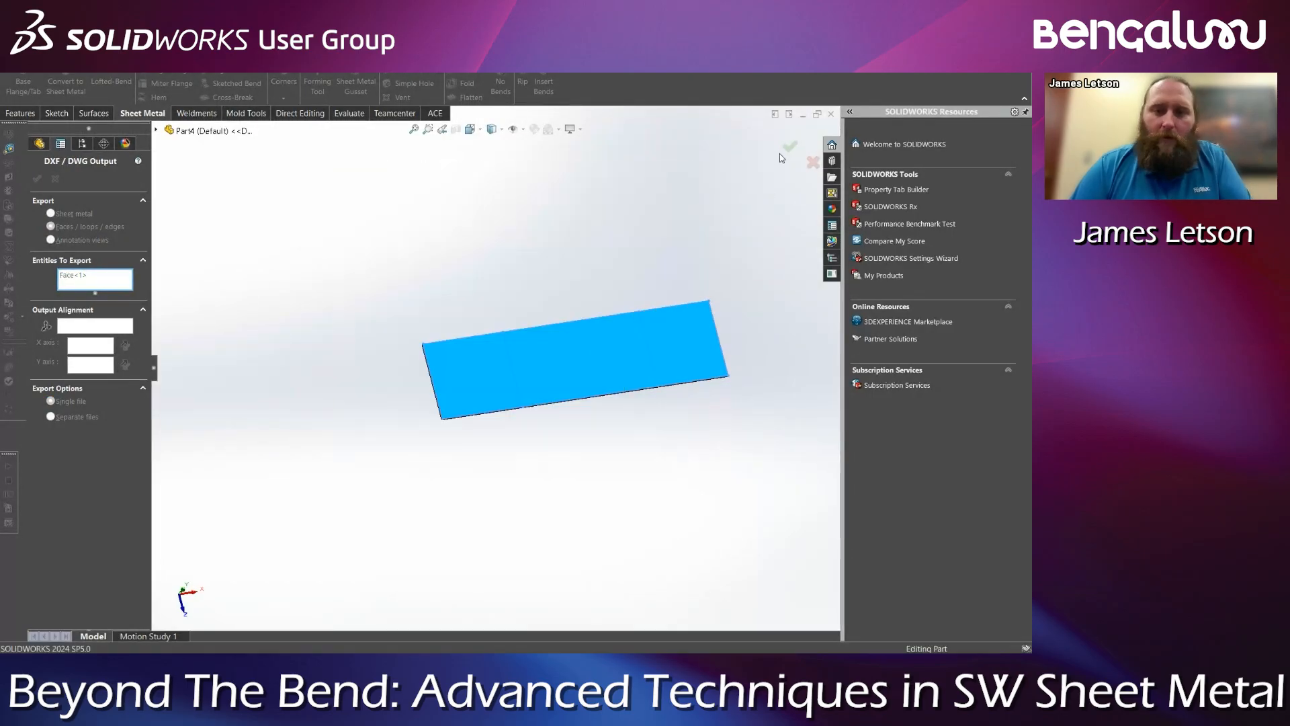
{"action": "left_click", "coordinate": [815, 162]}
Return Part4 to its folded state and switch to the 02-BASE FLANGE AND FRIENDS-FLAT PATTERN PART document
{"action": "left_click", "coordinate": [474, 96]}
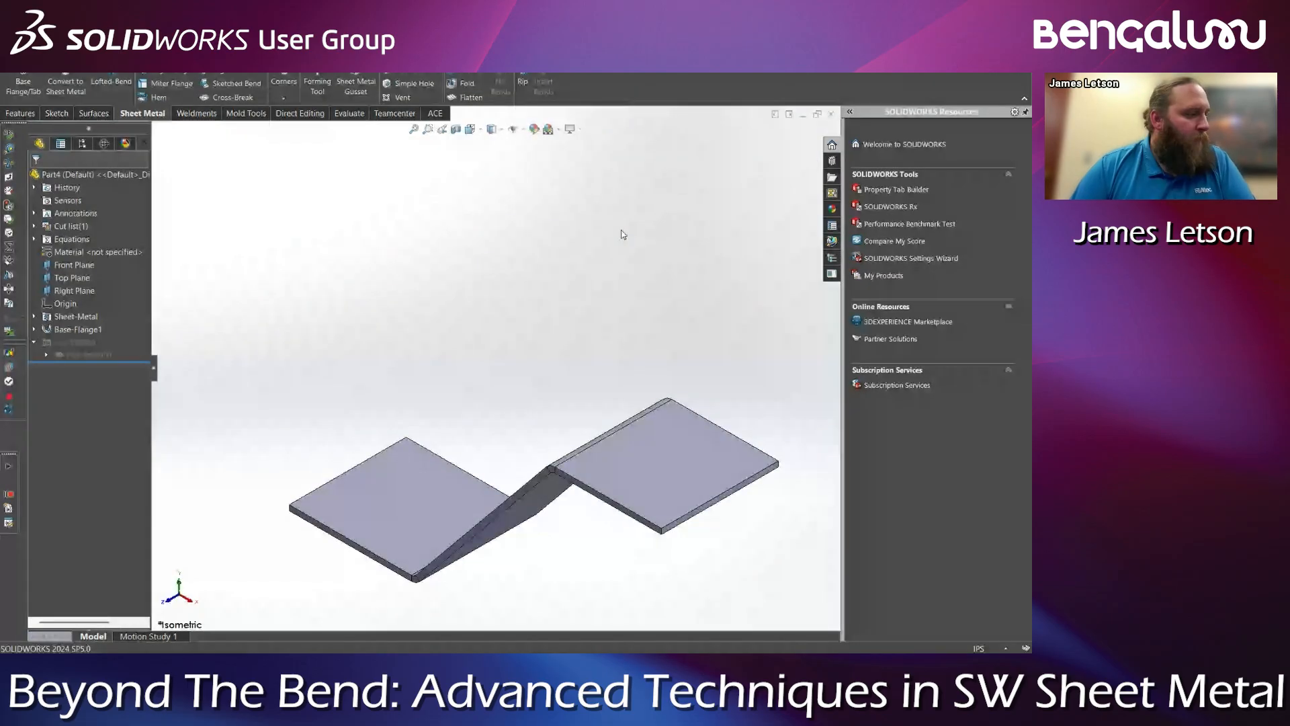
{"action": "key", "text": "ctrl+Tab"}
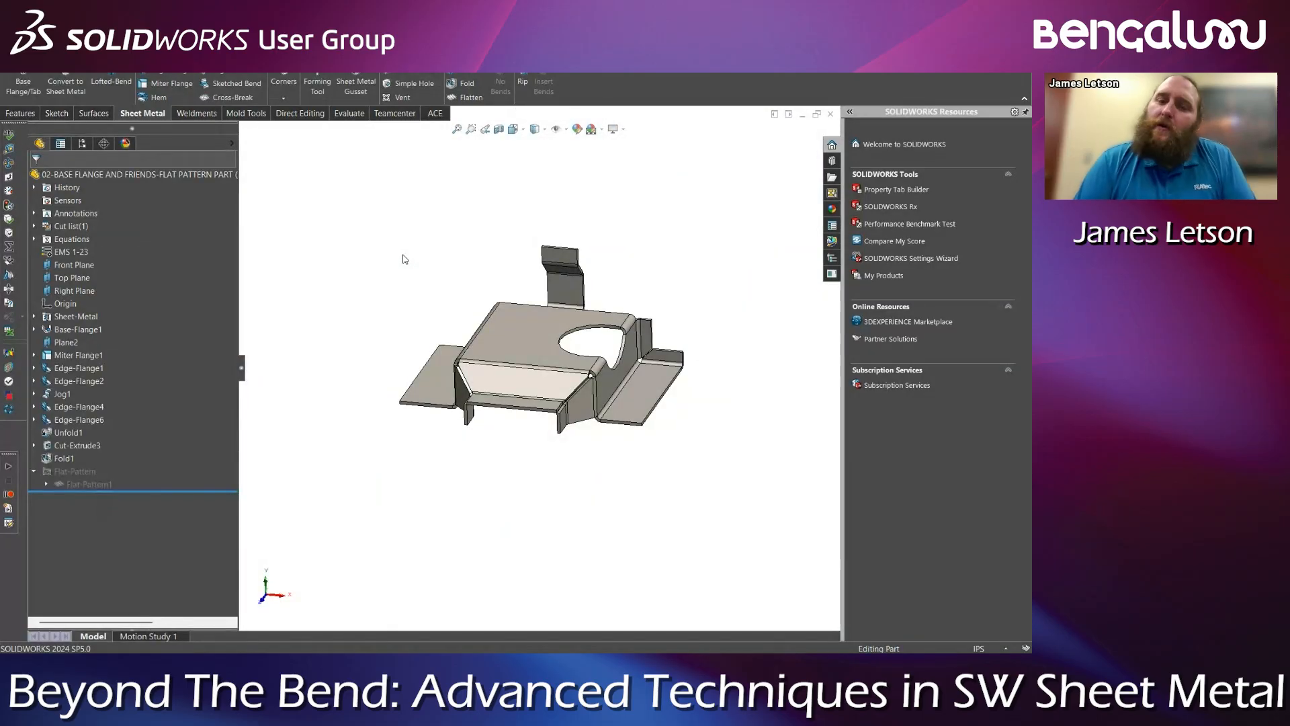
{"action": "middle_click_drag", "start_coordinate": [549, 378], "coordinate": [578, 387]}
Examine the corner relief openings where the base flange bends meet the neighbouring flanges
{"action": "scroll", "coordinate": [575, 389], "scroll_direction": "down", "scroll_amount": 5}
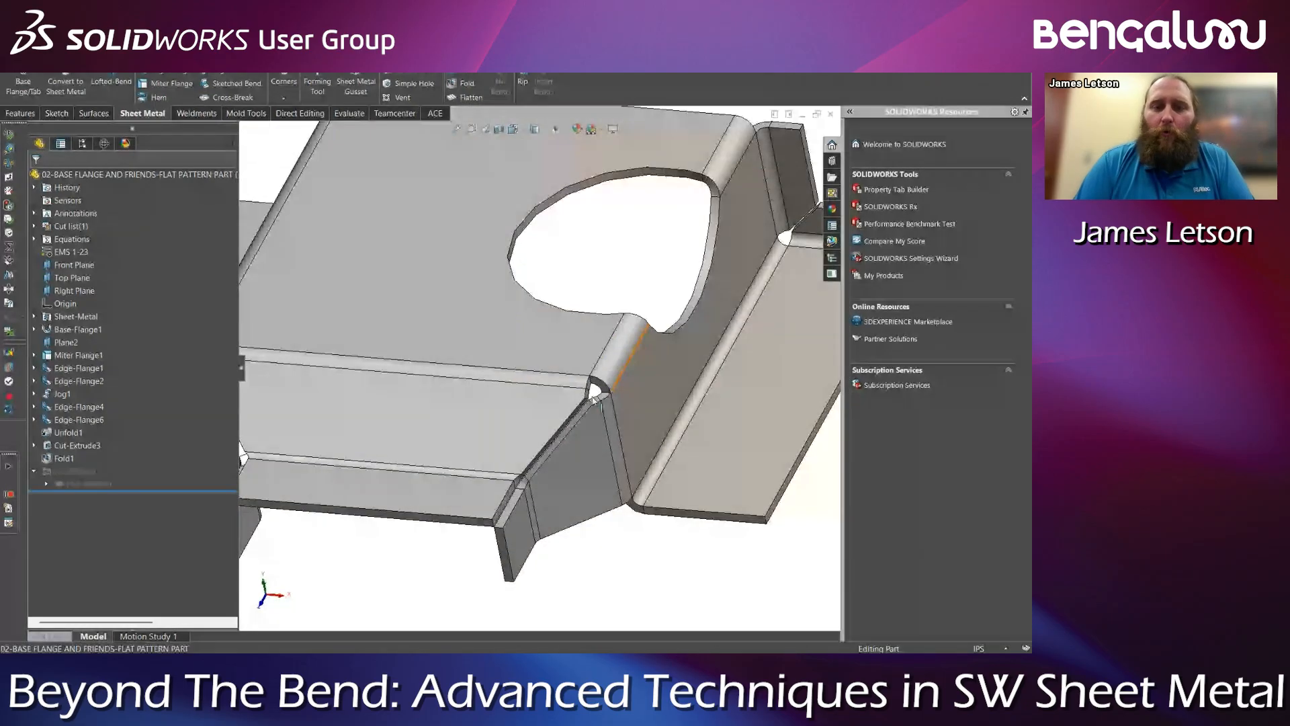
{"action": "left_click", "coordinate": [605, 394]}
{"action": "scroll", "coordinate": [568, 469], "scroll_direction": "up", "scroll_amount": 3}
{"action": "scroll", "coordinate": [658, 336], "scroll_direction": "down", "scroll_amount": 4}
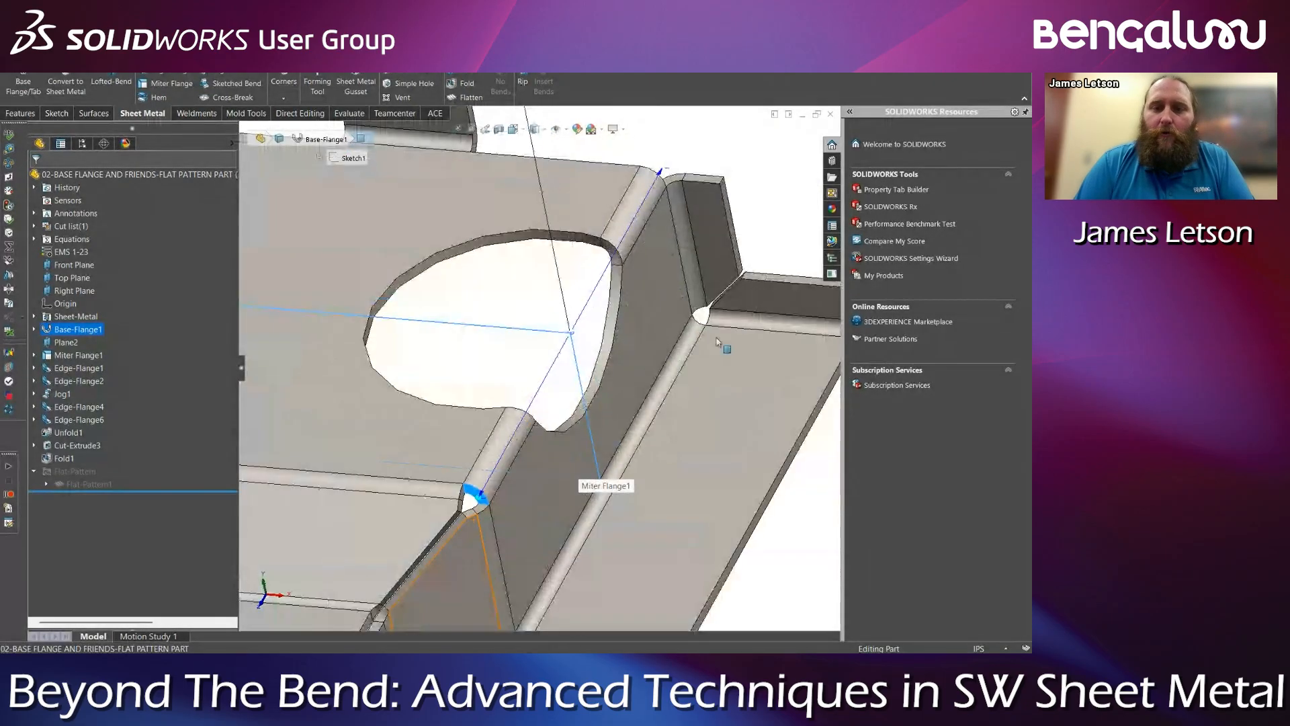
{"action": "left_click", "coordinate": [715, 322]}
{"action": "scroll", "coordinate": [750, 461], "scroll_direction": "up", "scroll_amount": 4}
{"action": "left_click", "coordinate": [750, 461]}
{"action": "scroll", "coordinate": [531, 433], "scroll_direction": "down", "scroll_amount": 5}
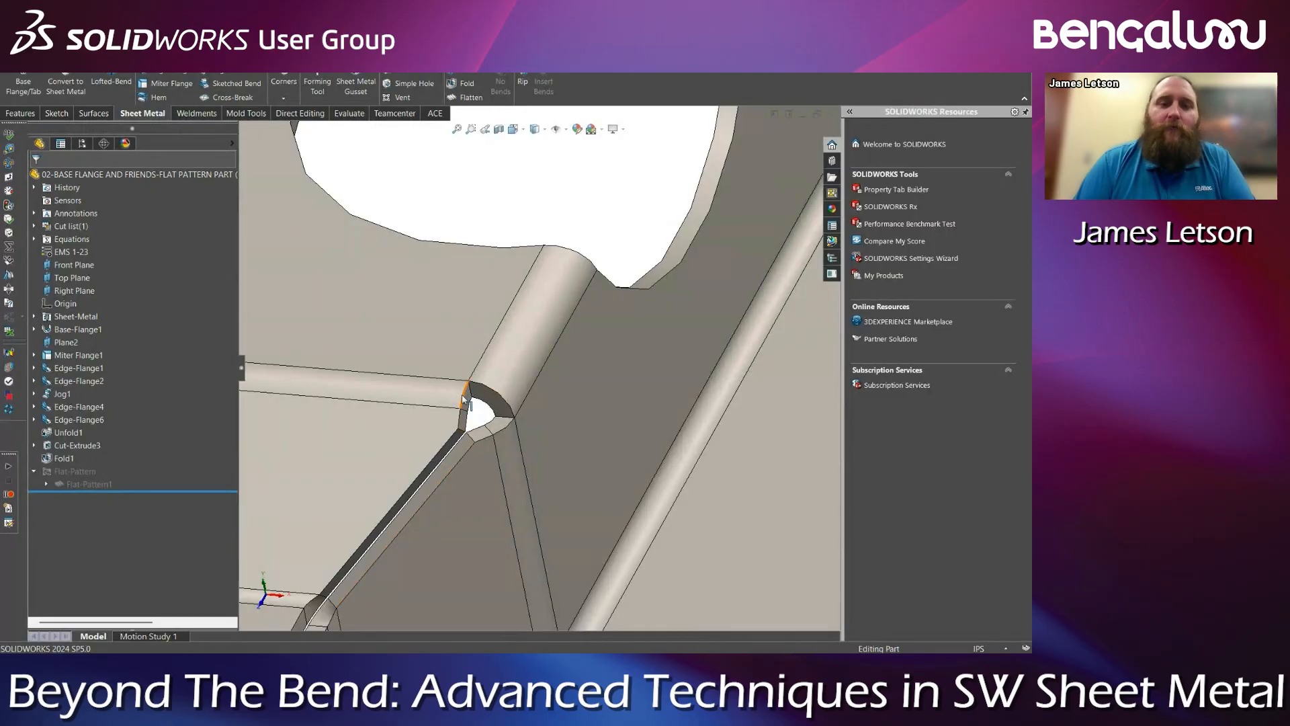
{"action": "scroll", "coordinate": [490, 430], "scroll_direction": "up", "scroll_amount": 3}
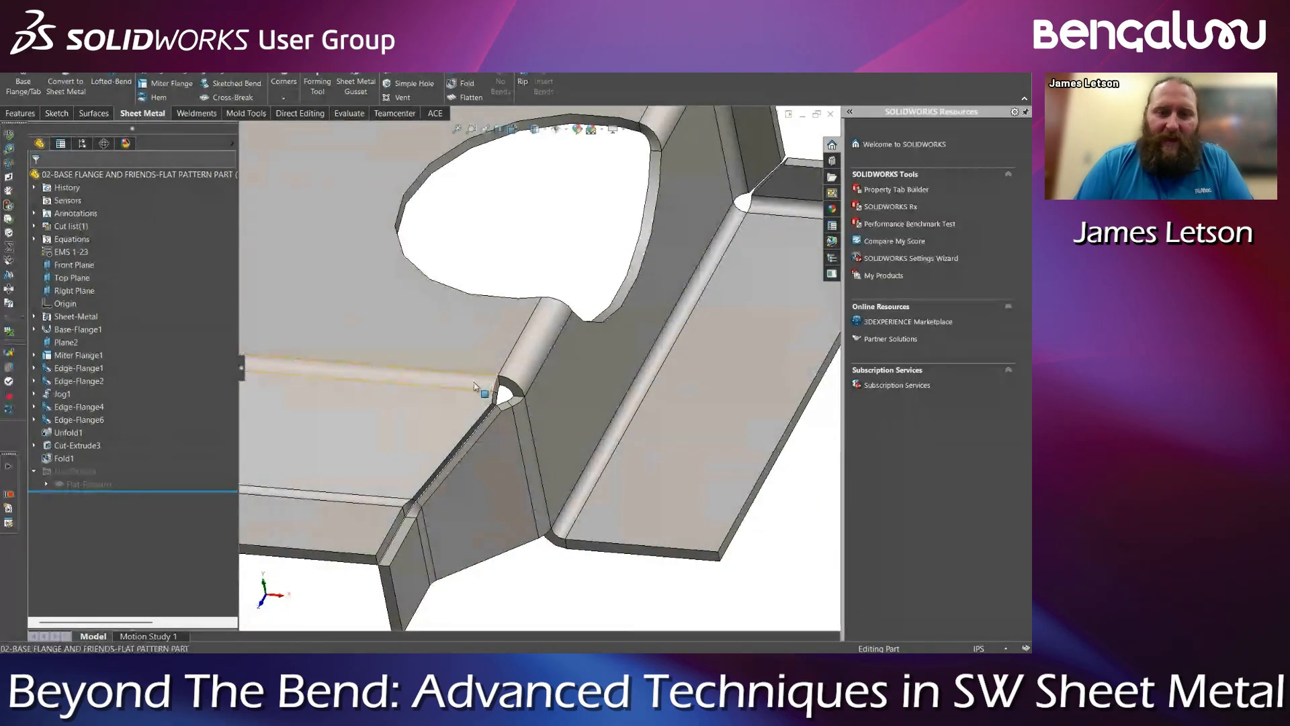
Inspect the two miter flange bends that meet at the front corner by selecting them together
{"action": "left_click", "coordinate": [489, 386]}
{"action": "left_click", "coordinate": [523, 422], "text": "ctrl"}
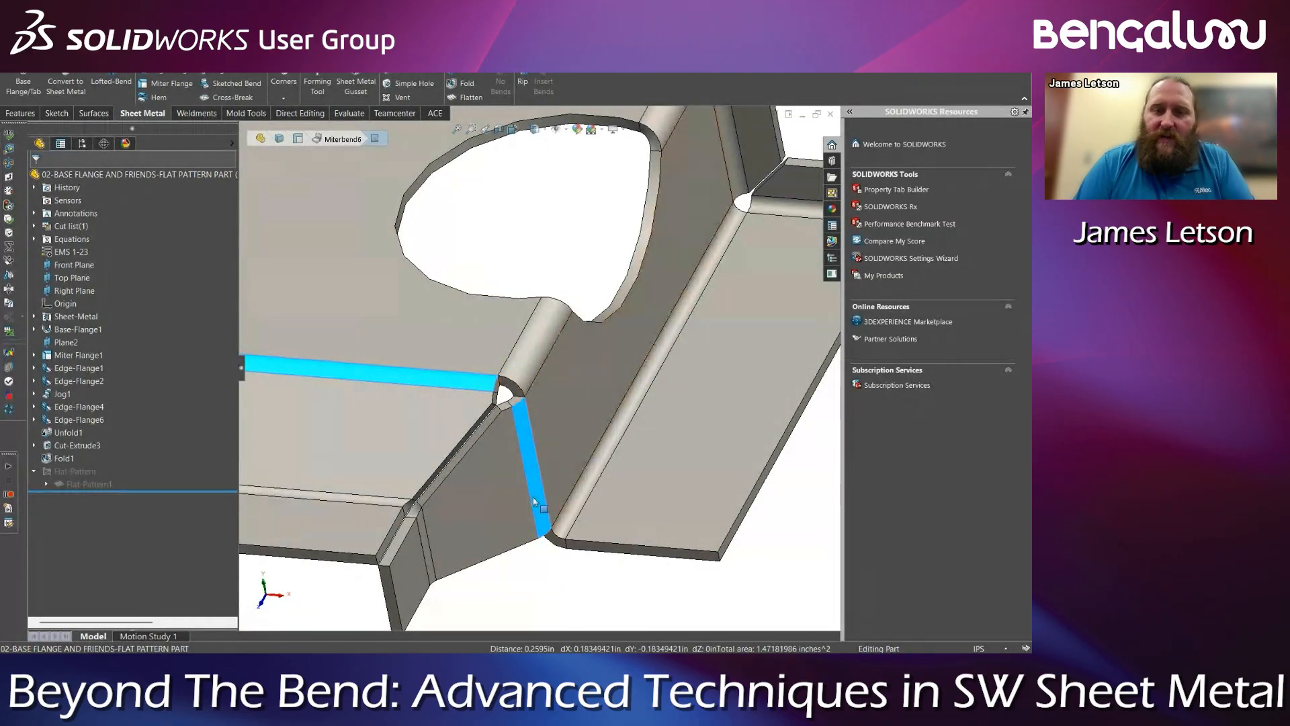
{"action": "key", "text": "Escape"}
{"action": "scroll", "coordinate": [513, 423], "scroll_direction": "up", "scroll_amount": 5}
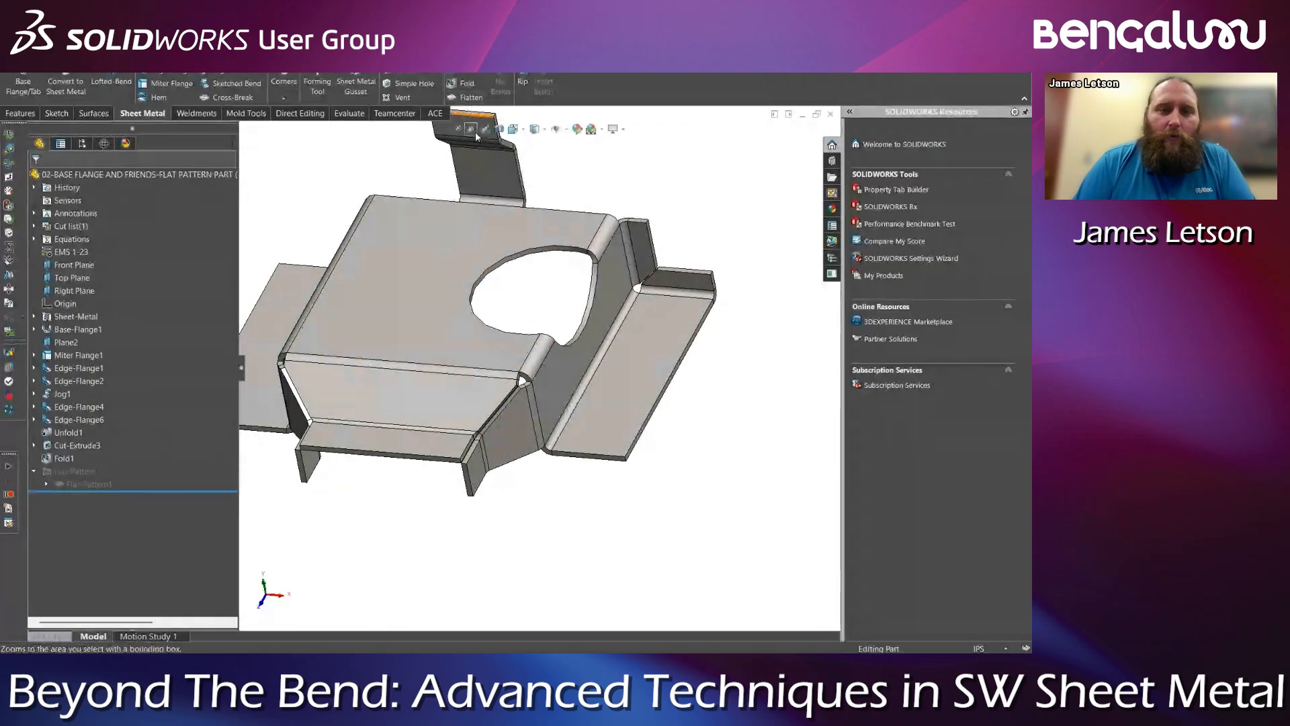
Review the flat pattern feature's settings, including Corner treatment, without changing them
{"action": "right_click", "coordinate": [67, 483]}
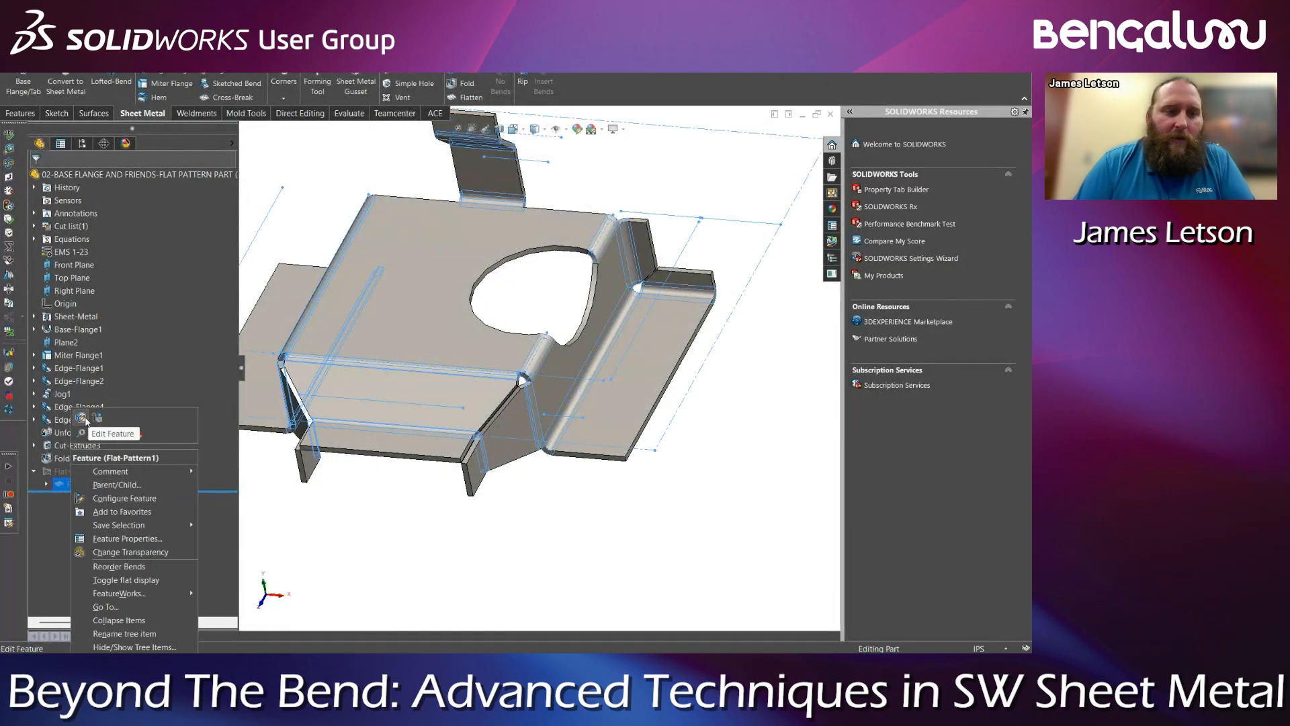
{"action": "left_click", "coordinate": [80, 417]}
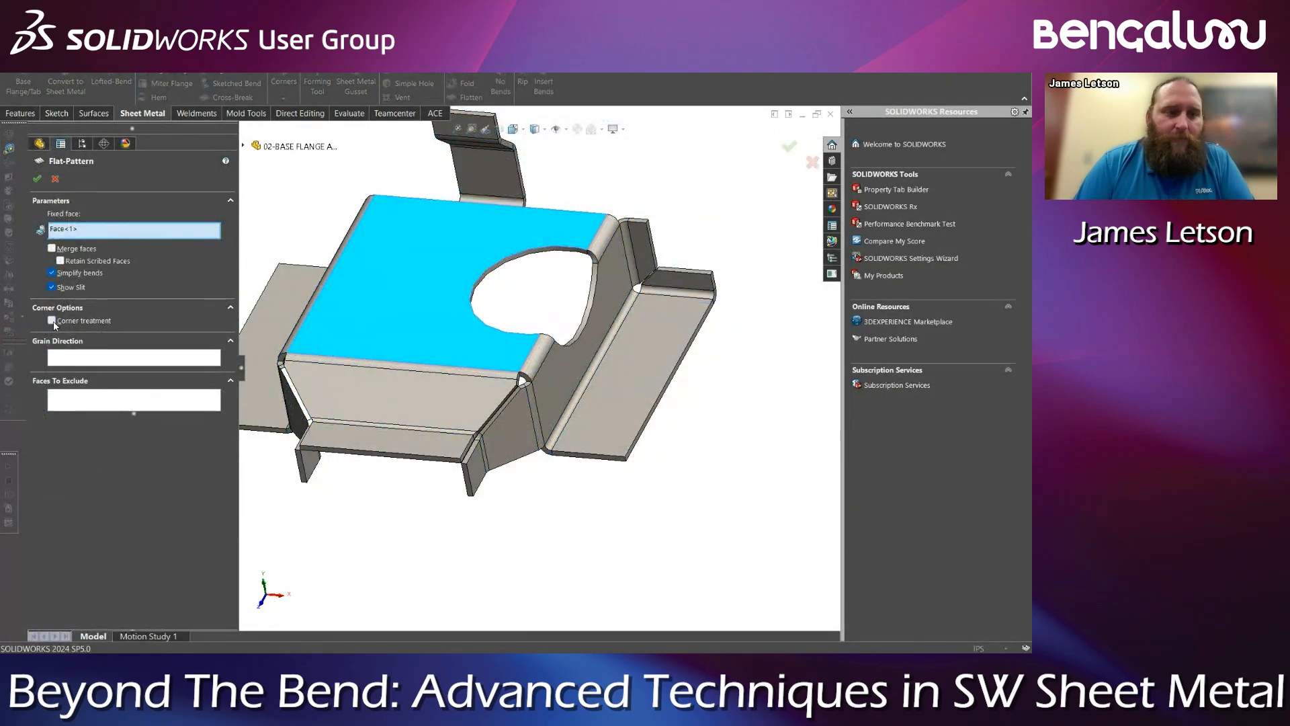
{"action": "left_click", "coordinate": [55, 178]}
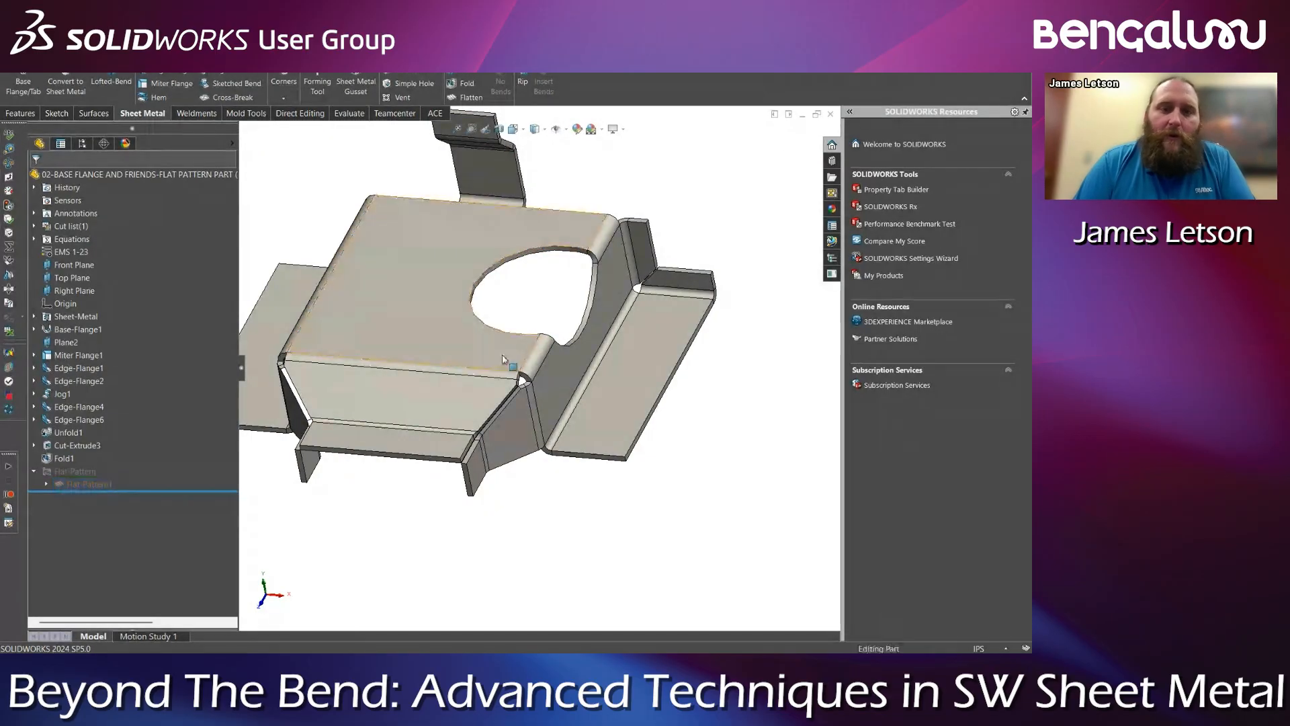
Inspect the bend's end face at the front corner relief, and flatten the part to examine its corners
{"action": "scroll", "coordinate": [478, 336], "scroll_direction": "down", "scroll_amount": 5}
{"action": "left_click", "coordinate": [476, 331]}
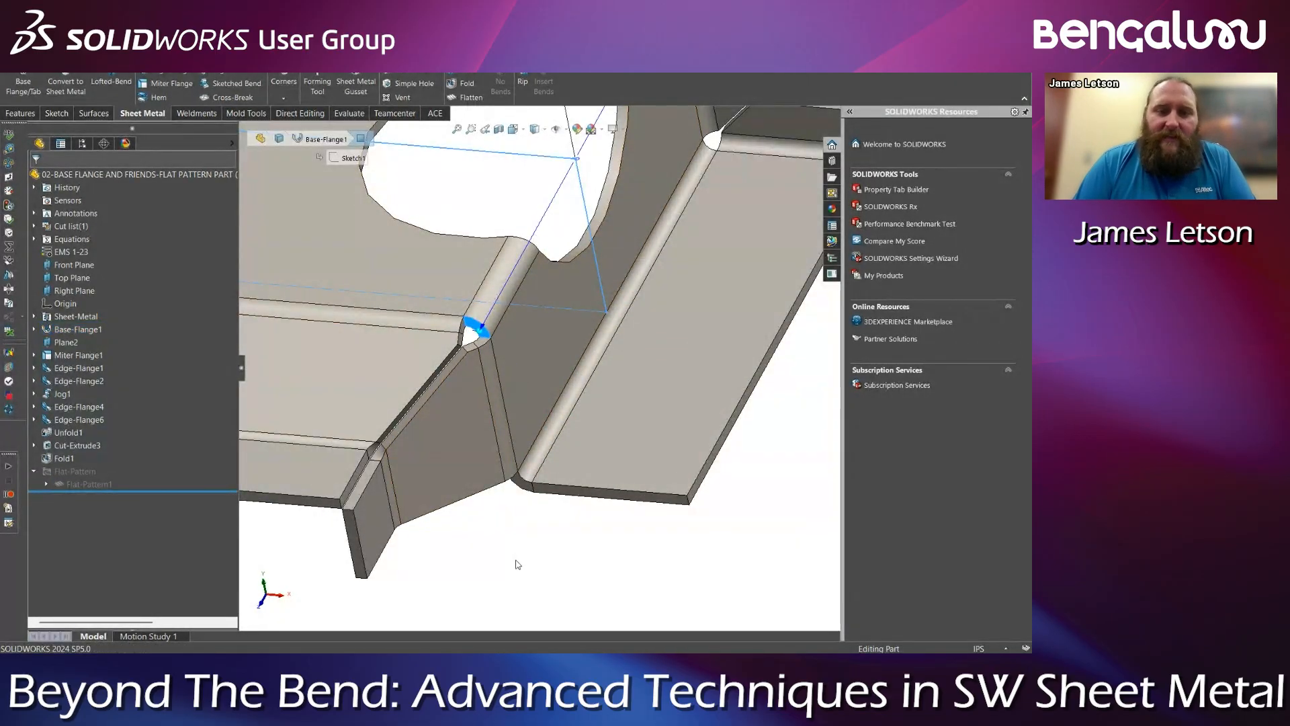
{"action": "left_click", "coordinate": [482, 115]}
{"action": "left_click", "coordinate": [472, 99]}
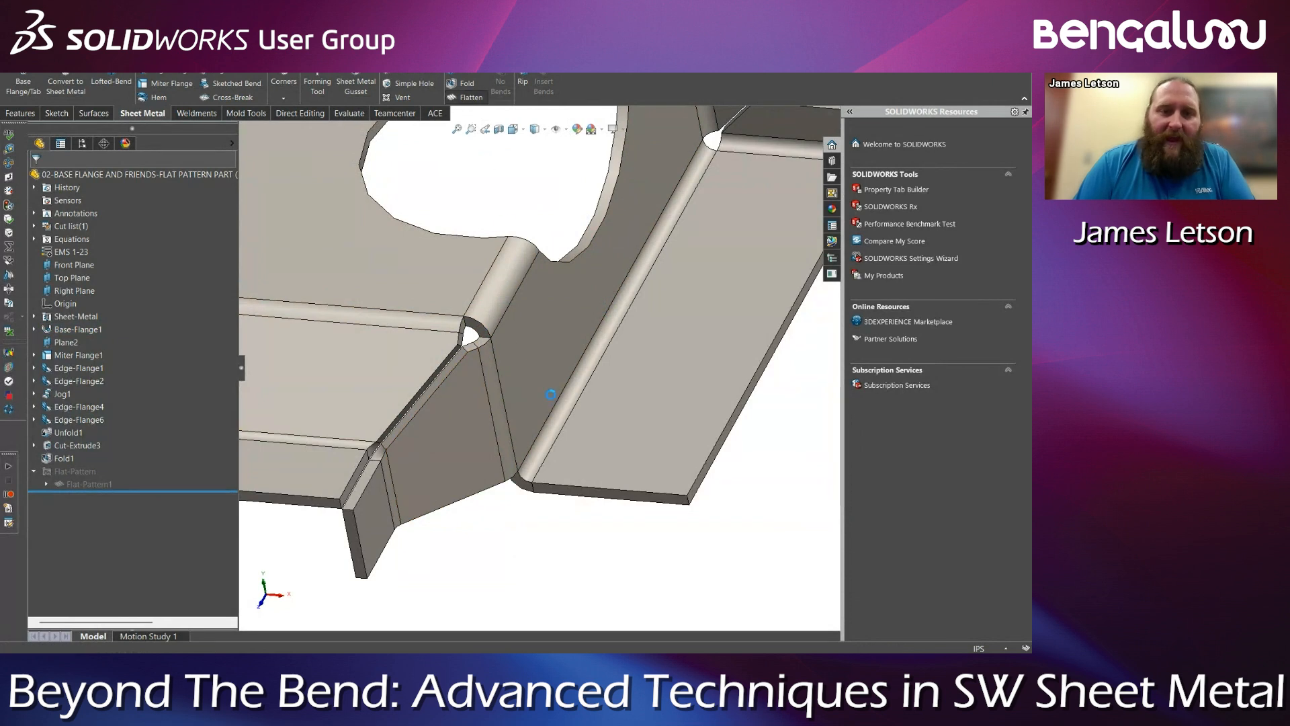
{"action": "scroll", "coordinate": [534, 403], "scroll_direction": "up", "scroll_amount": 3}
{"action": "scroll", "coordinate": [535, 390], "scroll_direction": "up", "scroll_amount": 3}
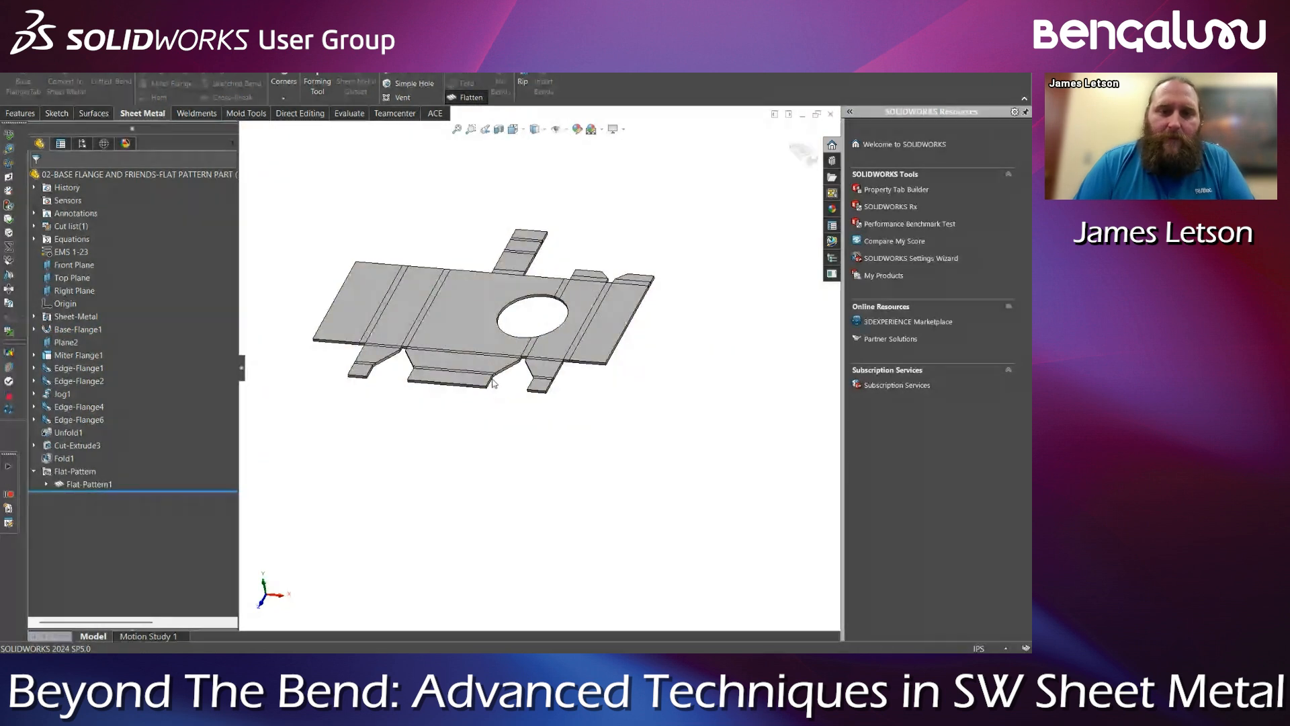
{"action": "scroll", "coordinate": [566, 283], "scroll_direction": "down", "scroll_amount": 3}
Recheck the flat pattern feature's corner options on the flattened part and return the part to its folded state
{"action": "right_click", "coordinate": [89, 487]}
{"action": "left_click", "coordinate": [101, 432]}
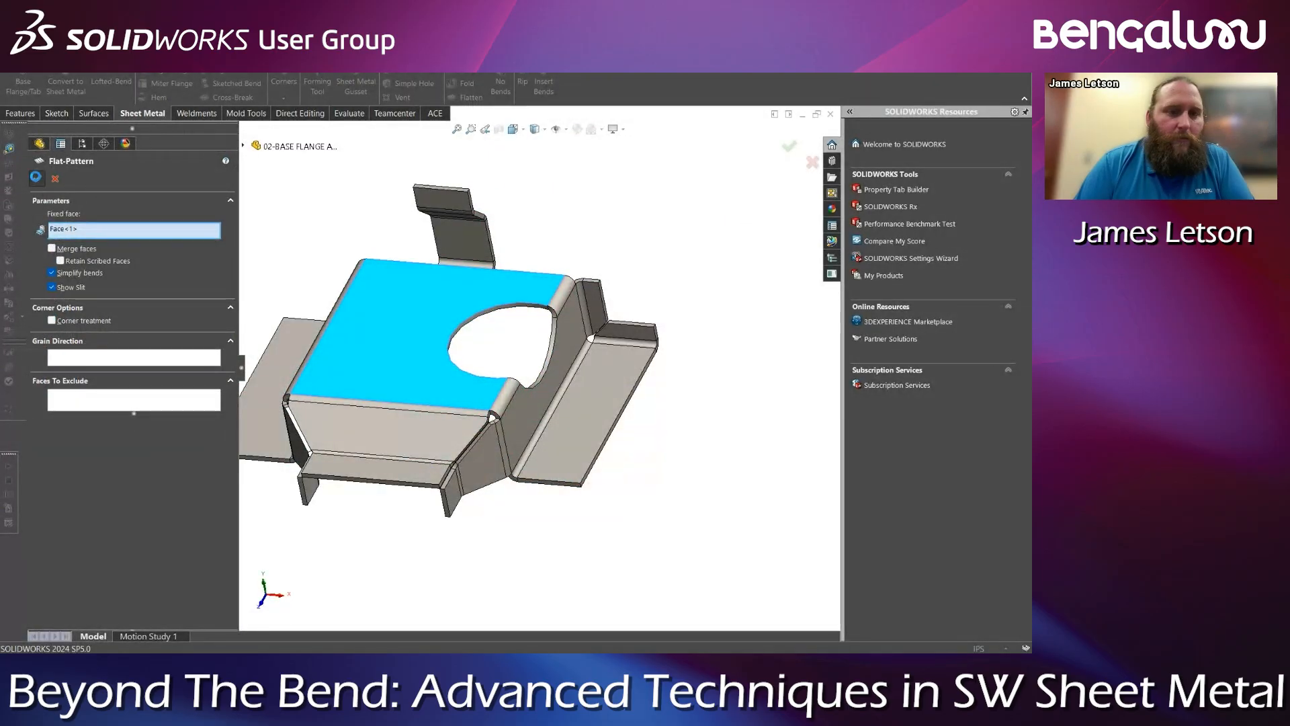
{"action": "left_click", "coordinate": [36, 177]}
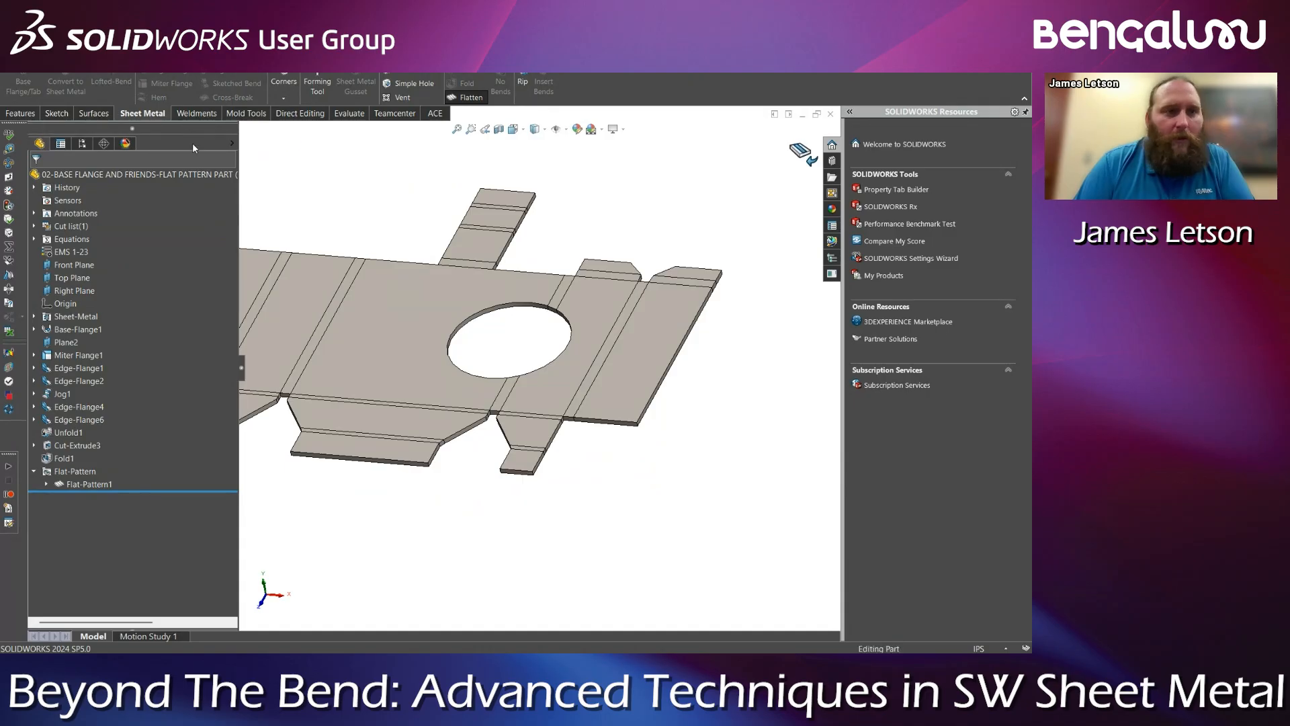
{"action": "left_click", "coordinate": [801, 152]}
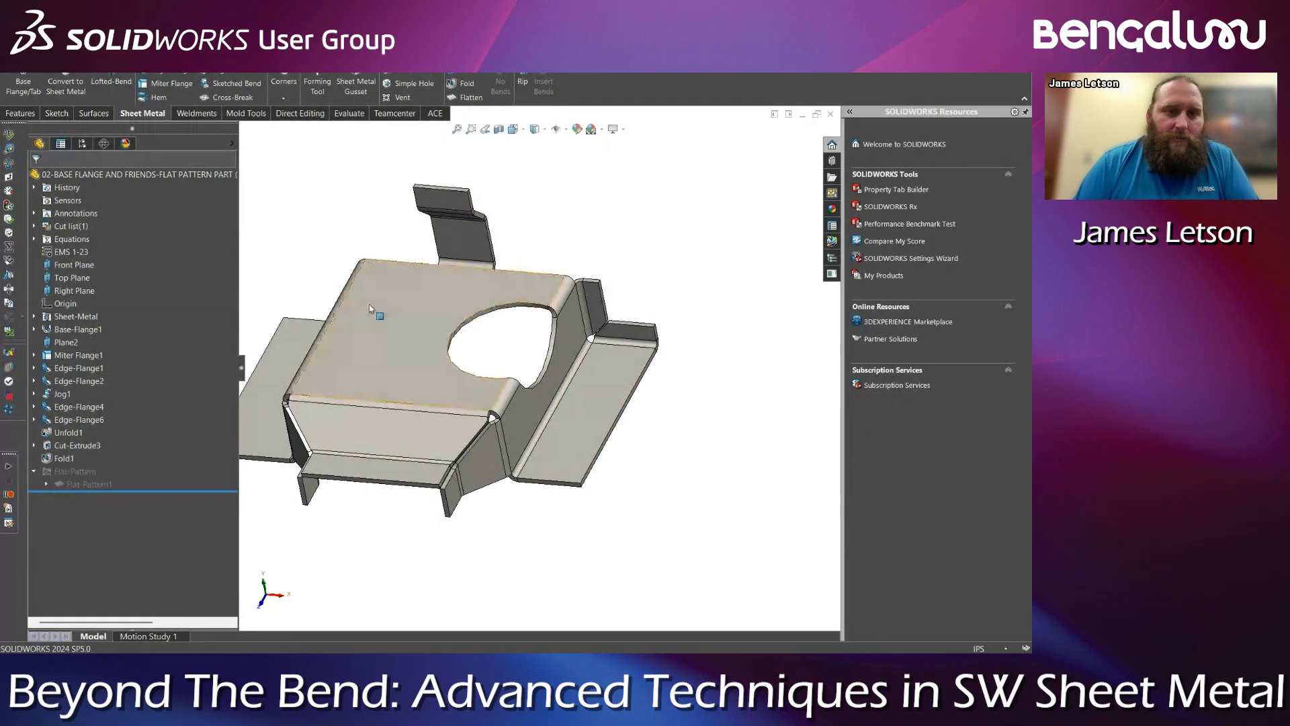
Roll the model back to just after Base-Flange1 and add a 90-degree edge flange on the front edges of the top and side panels
{"action": "left_click_drag", "start_coordinate": [61, 491], "coordinate": [120, 335]}
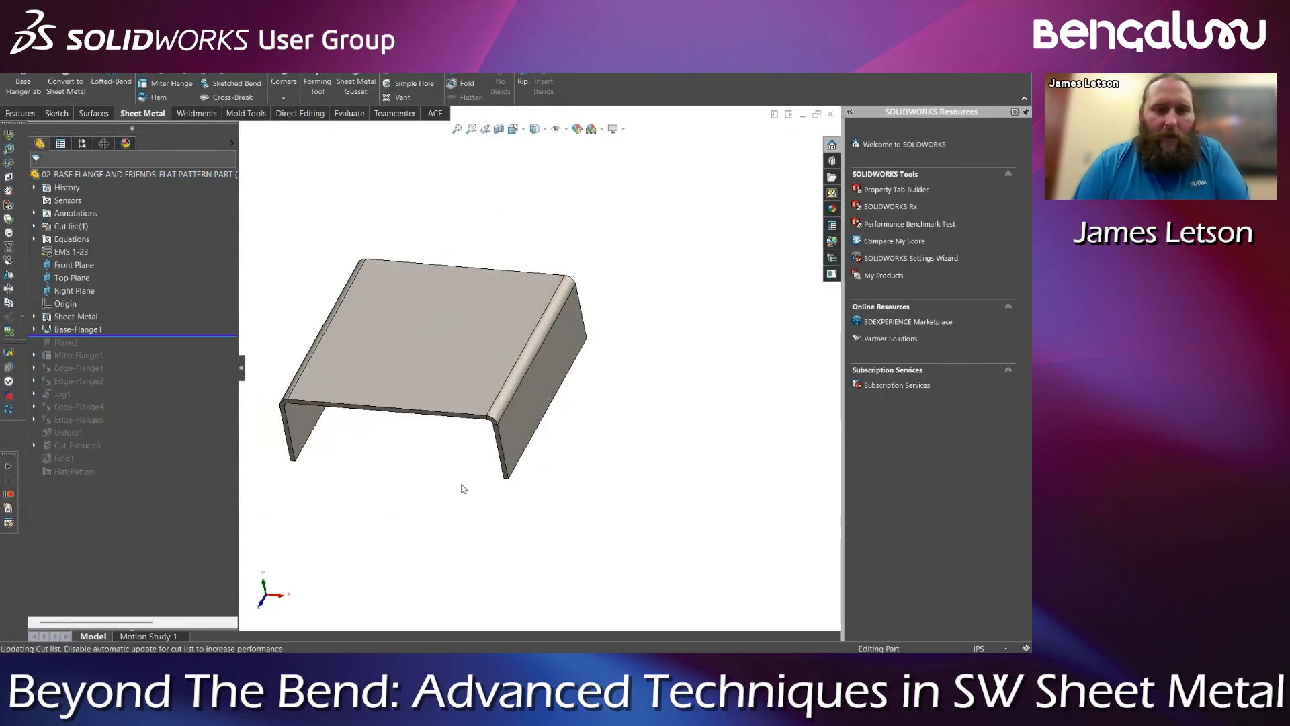
{"action": "key", "text": "s"}
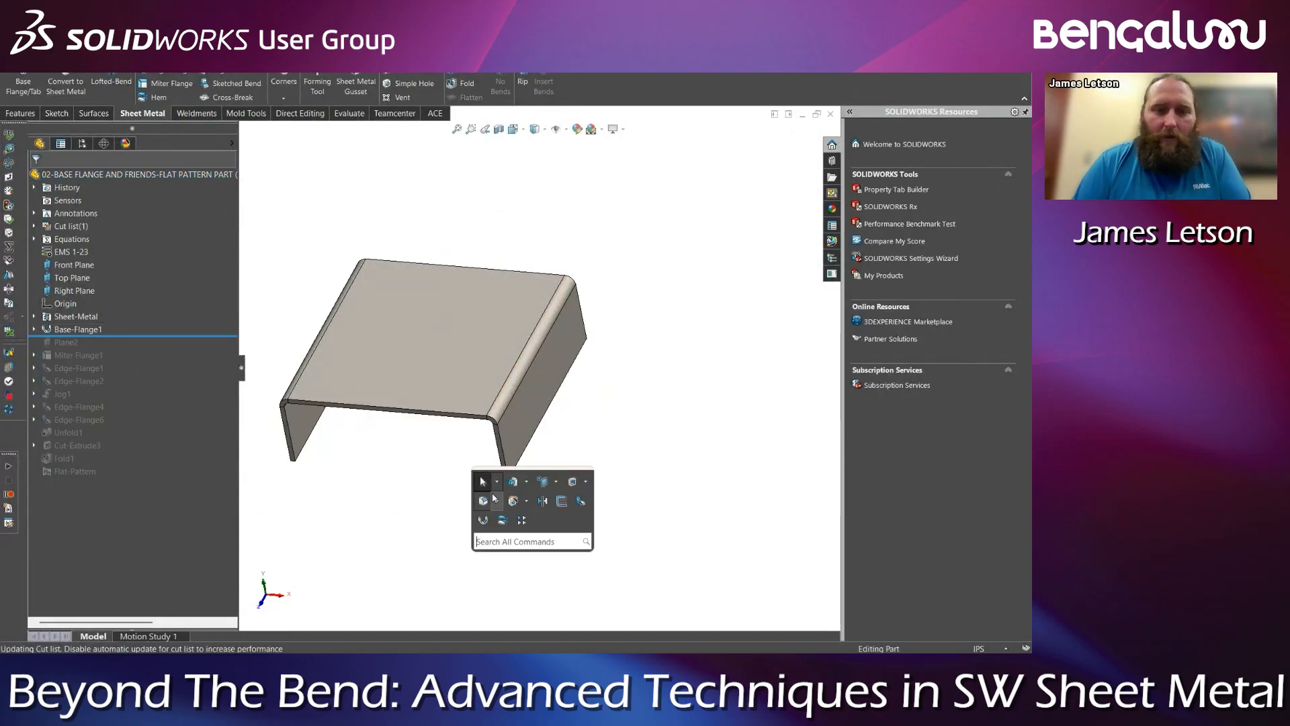
{"action": "left_click", "coordinate": [580, 501]}
{"action": "left_click", "coordinate": [473, 422]}
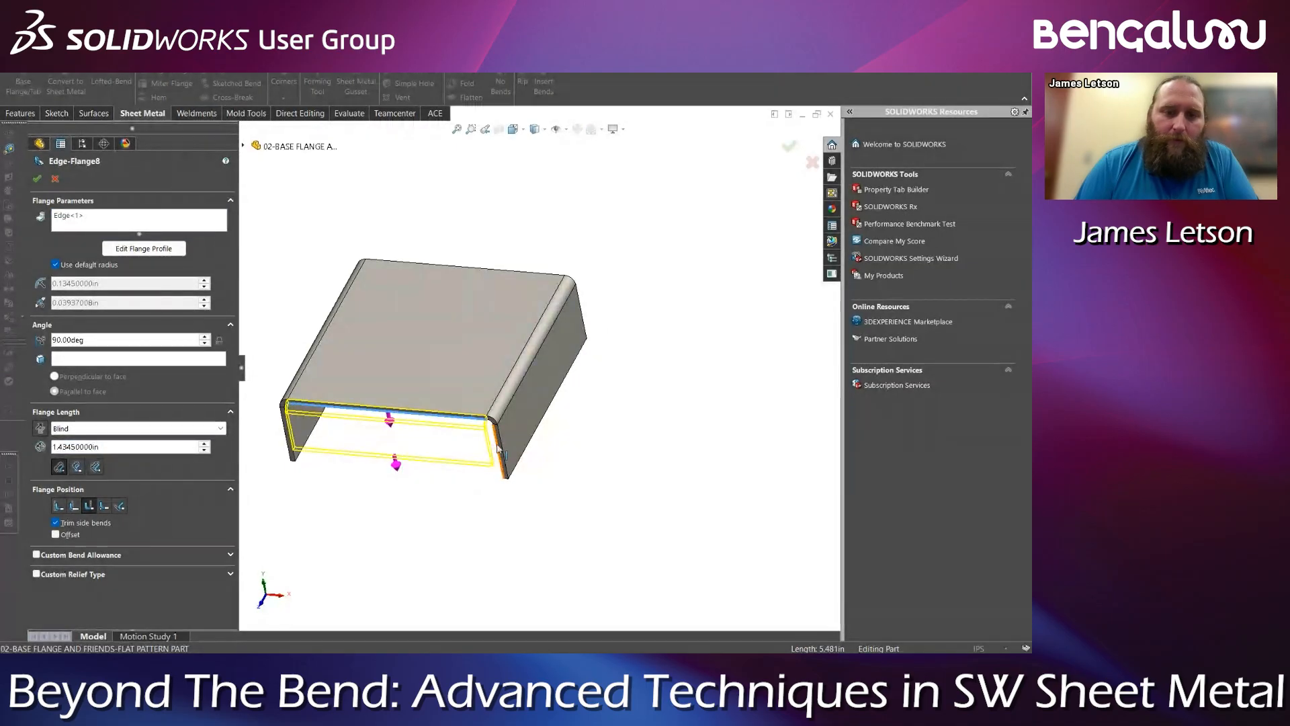
{"action": "left_click", "coordinate": [498, 443]}
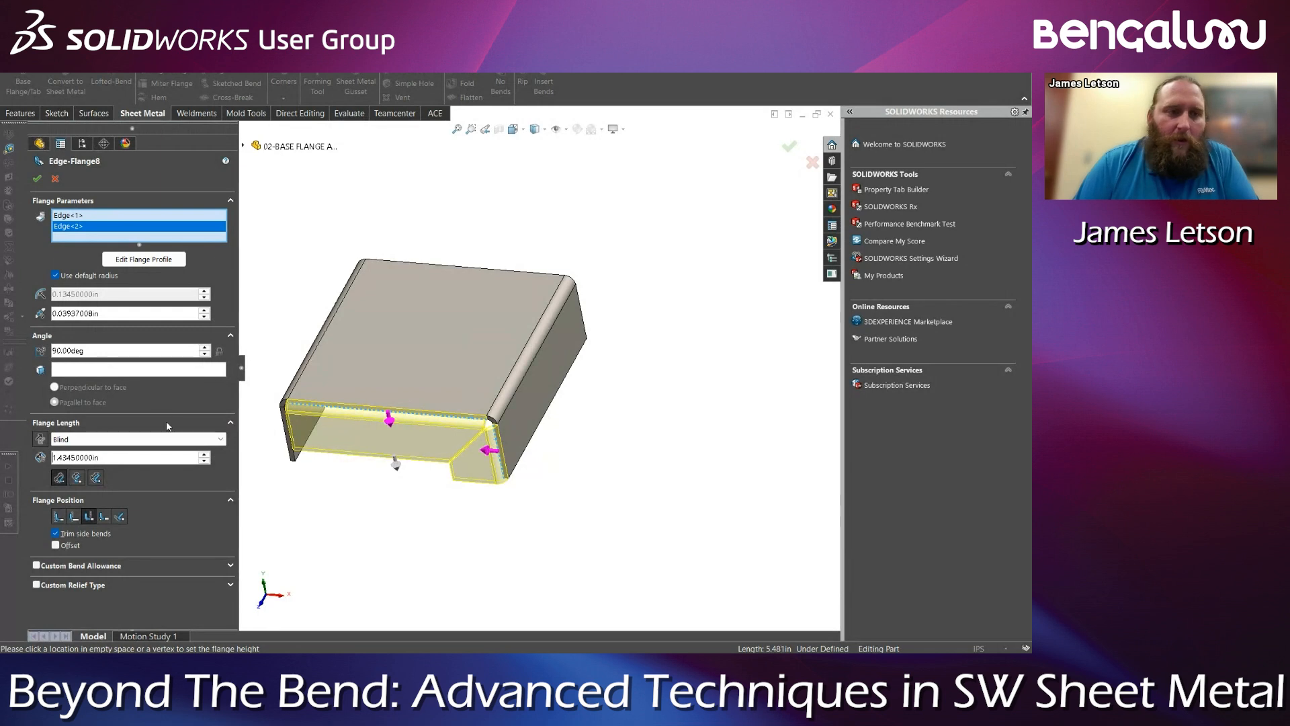
{"action": "left_click", "coordinate": [37, 178]}
Roll the model forward to its end and flatten it to examine the corner between the new edge flanges
{"action": "scroll", "coordinate": [488, 442], "scroll_direction": "down", "scroll_amount": 4}
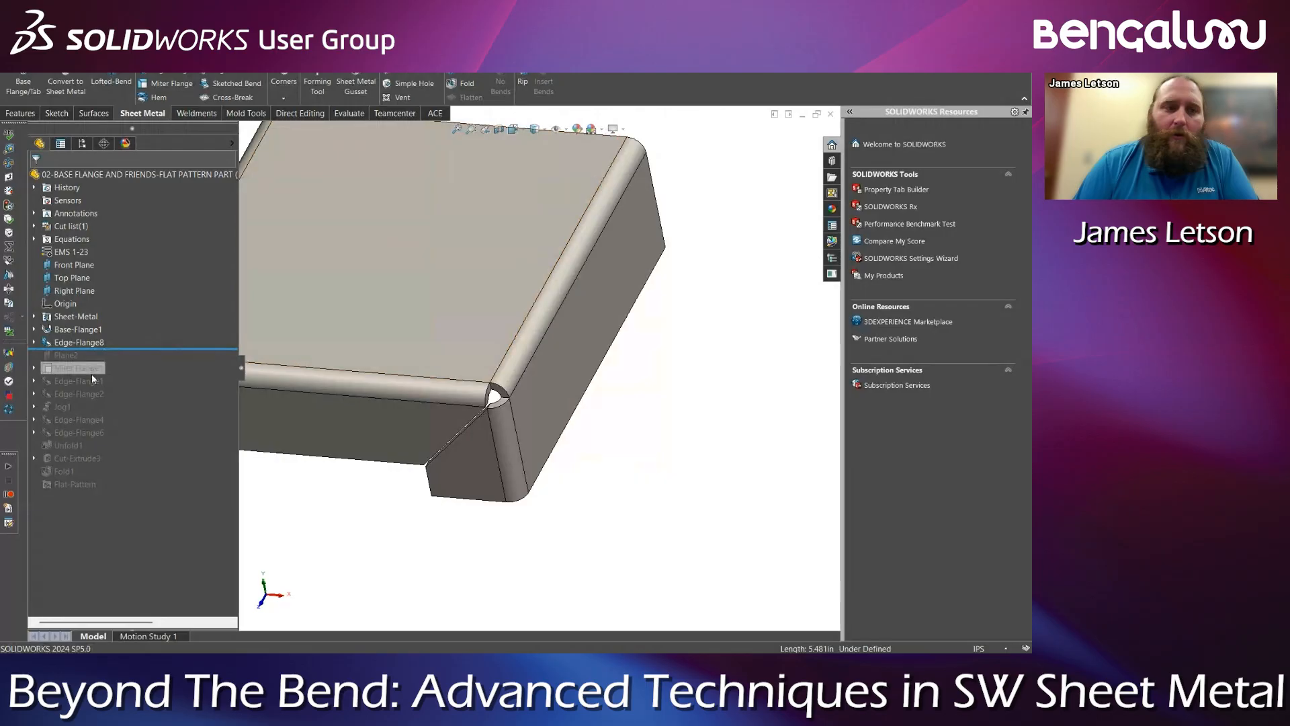
{"action": "right_click", "coordinate": [79, 490]}
{"action": "key", "text": "Escape"}
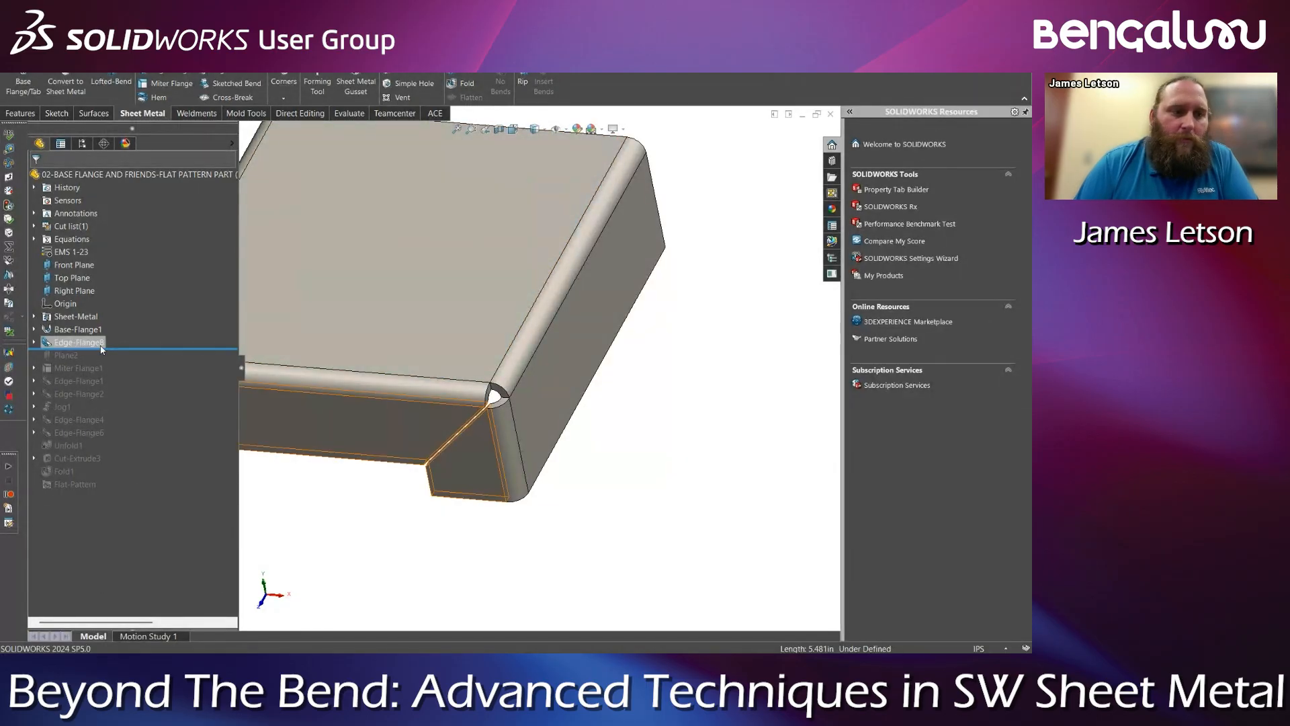
{"action": "left_click_drag", "start_coordinate": [140, 348], "coordinate": [134, 492]}
{"action": "scroll", "coordinate": [481, 454], "scroll_direction": "up", "scroll_amount": 3}
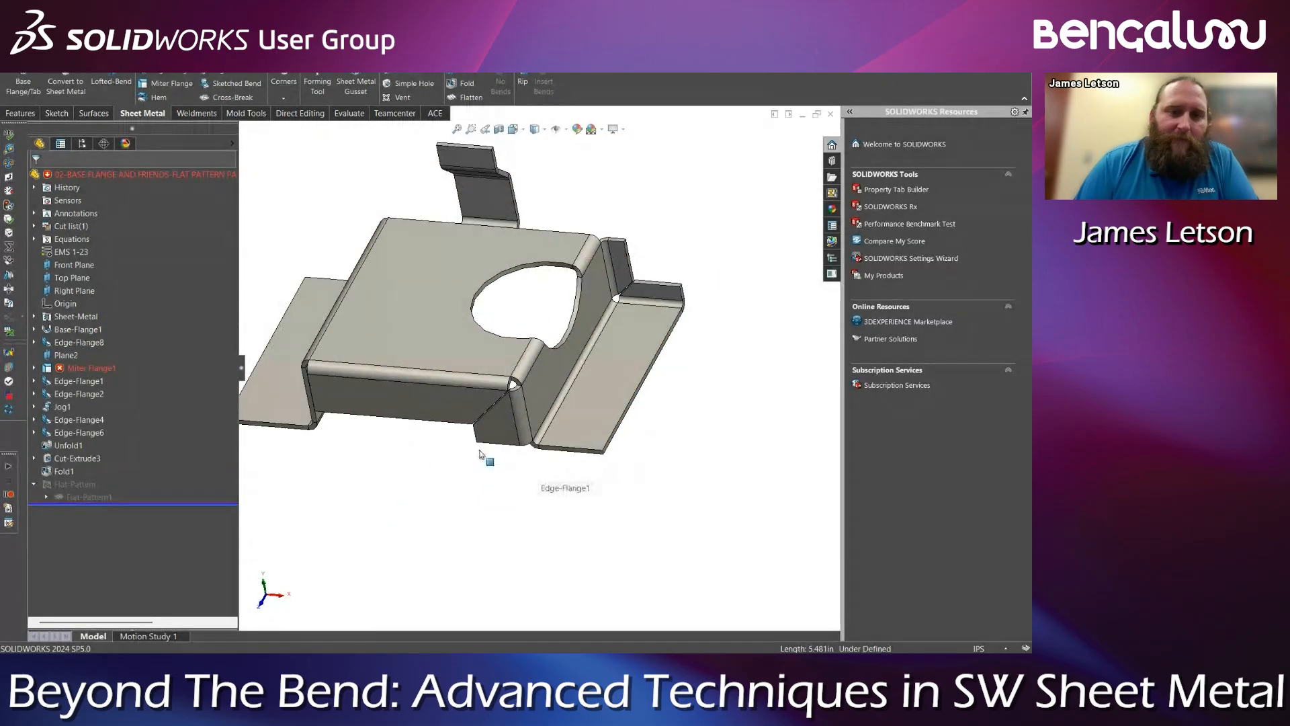
{"action": "left_click", "coordinate": [470, 96]}
{"action": "left_click", "coordinate": [468, 98]}
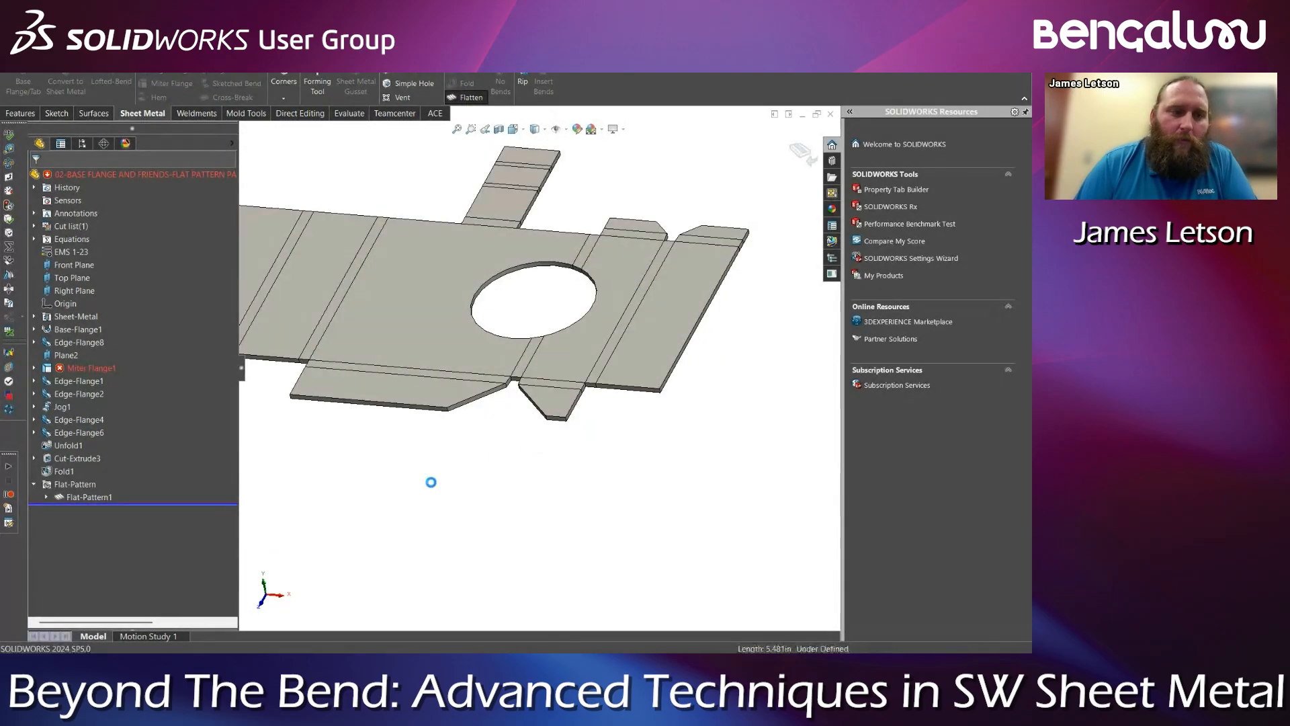
Undo the added edge flange and roll the model forward to the end of the feature tree
{"action": "key", "text": "ctrl+z"}
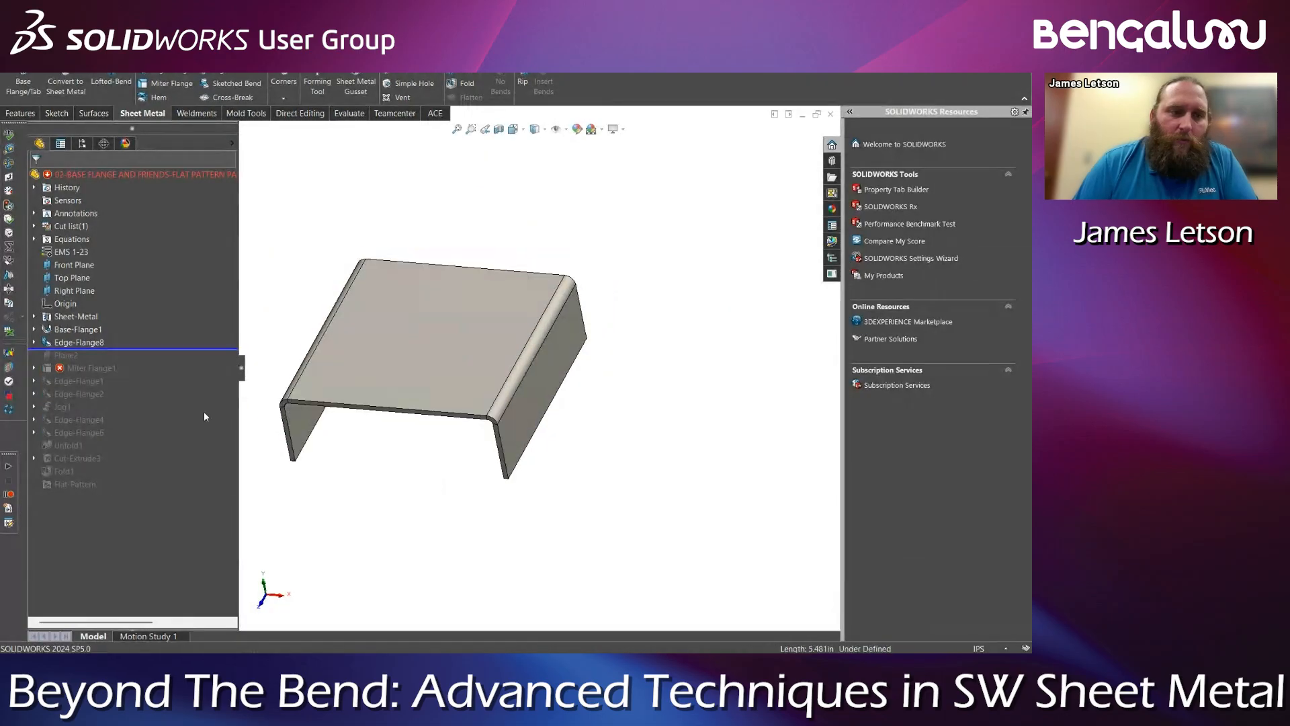
{"action": "left_click_drag", "start_coordinate": [126, 336], "coordinate": [127, 489]}
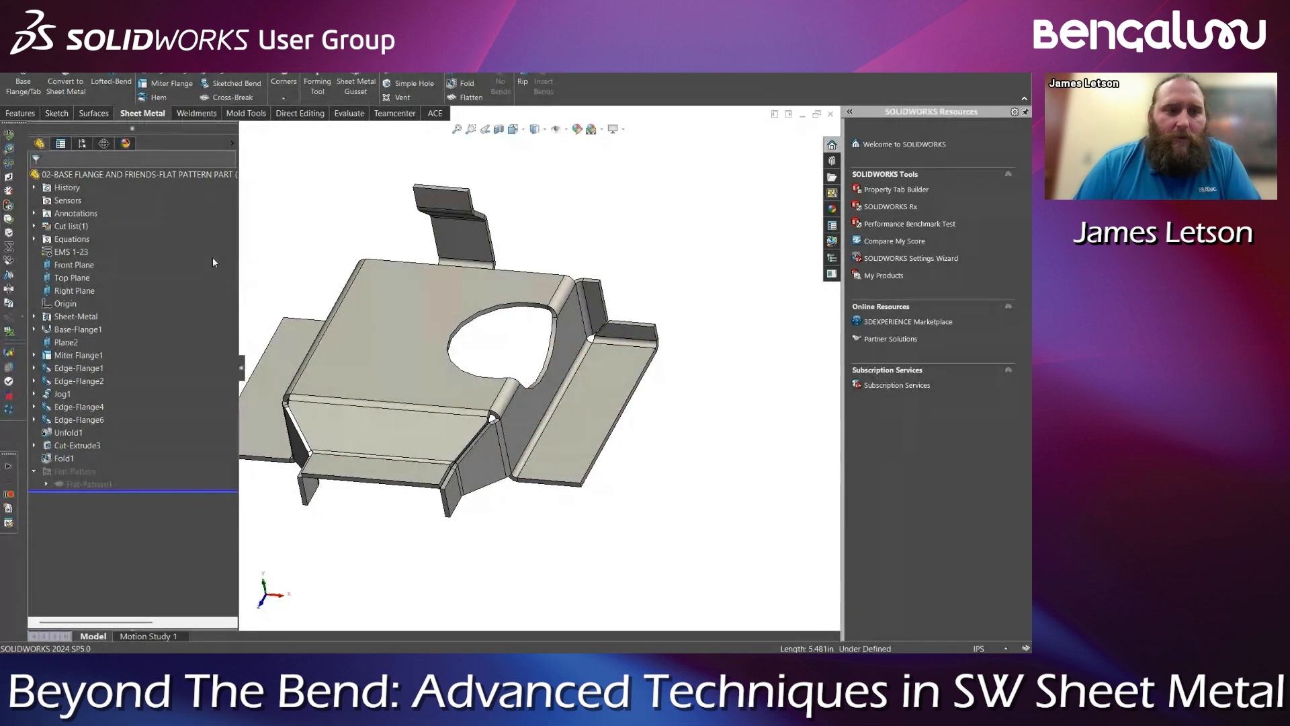
Edit the flat pattern feature to enable its Corner treatment option
{"action": "right_click", "coordinate": [59, 483]}
{"action": "left_click", "coordinate": [80, 417]}
{"action": "left_click", "coordinate": [52, 321]}
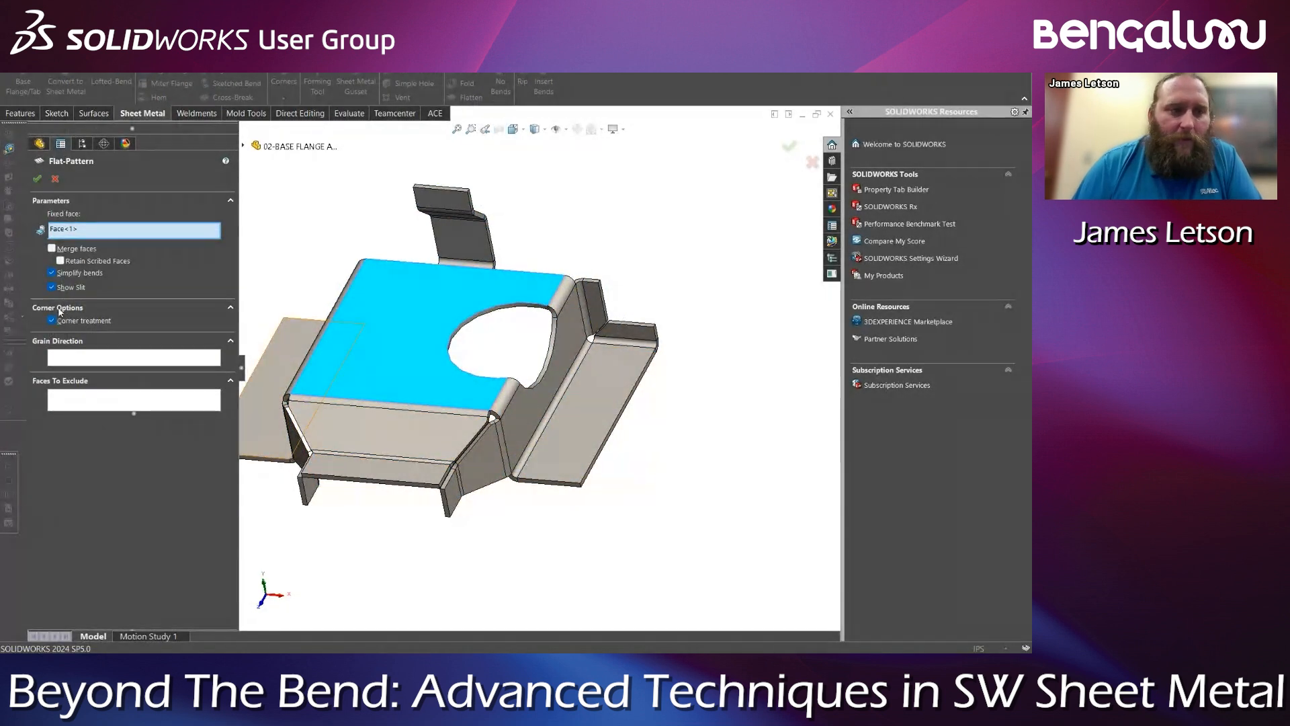
{"action": "left_click", "coordinate": [38, 179]}
Flatten the part and examine the corner relief between the front and side flanges below the cutout
{"action": "scroll", "coordinate": [494, 416], "scroll_direction": "down", "scroll_amount": 5}
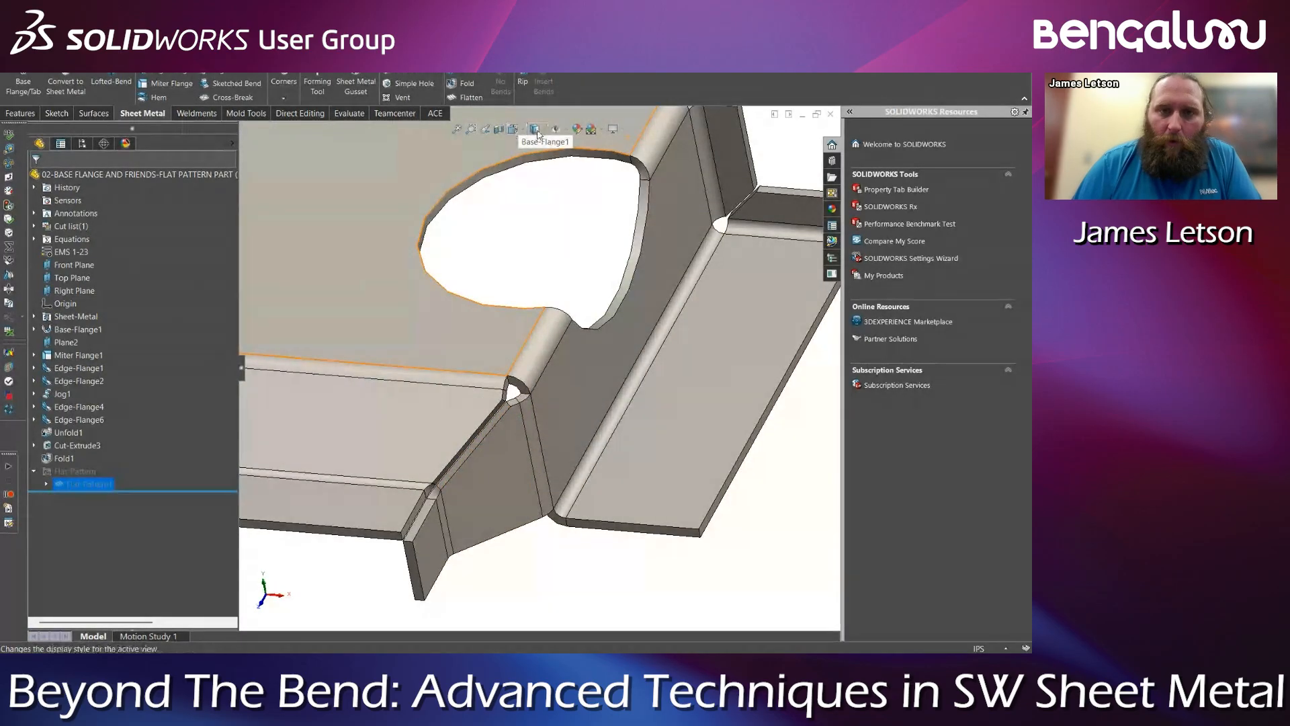
{"action": "left_click", "coordinate": [471, 98]}
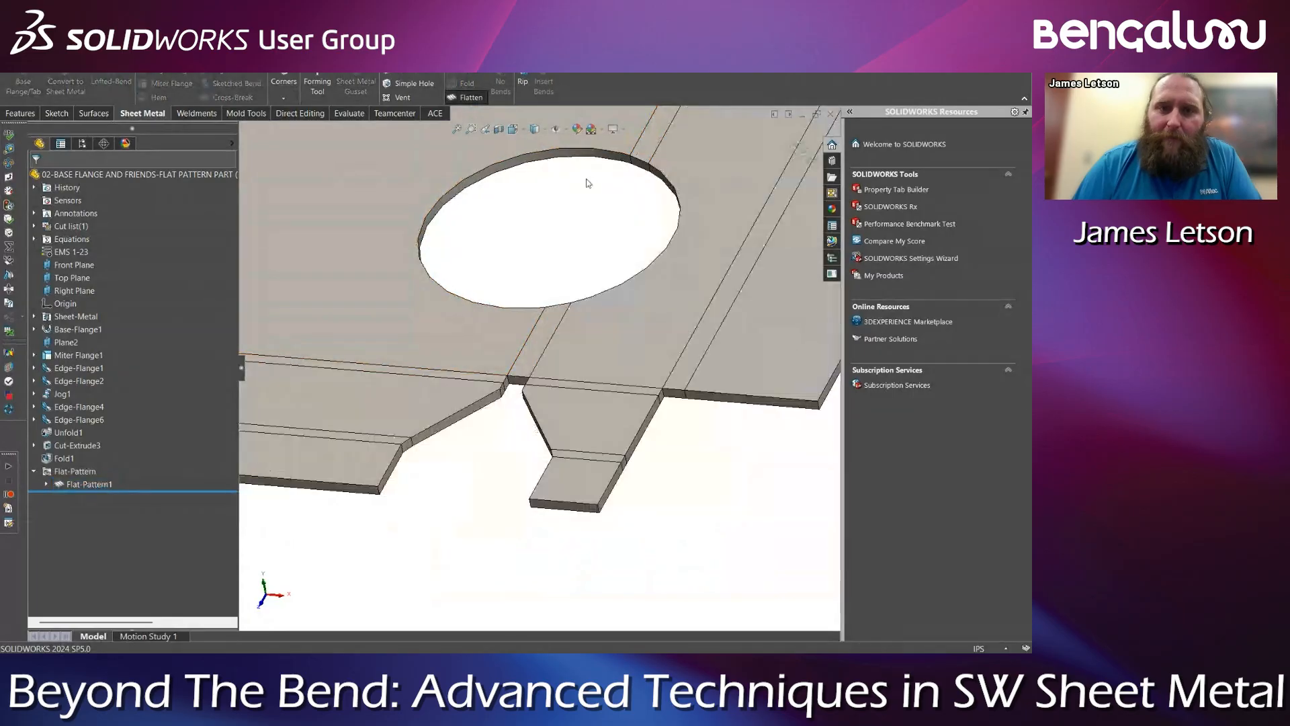
{"action": "scroll", "coordinate": [514, 430], "scroll_direction": "down", "scroll_amount": 5}
{"action": "left_click", "coordinate": [518, 403]}
{"action": "mouse_move", "coordinate": [518, 409]}
{"action": "middle_mouse_down"}
{"action": "mouse_move", "coordinate": [565, 403]}
{"action": "mouse_move", "coordinate": [604, 422]}
{"action": "mouse_move", "coordinate": [610, 482]}
{"action": "middle_mouse_up"}
{"action": "left_click", "coordinate": [533, 388]}
{"action": "left_click", "coordinate": [667, 428], "text": "ctrl"}
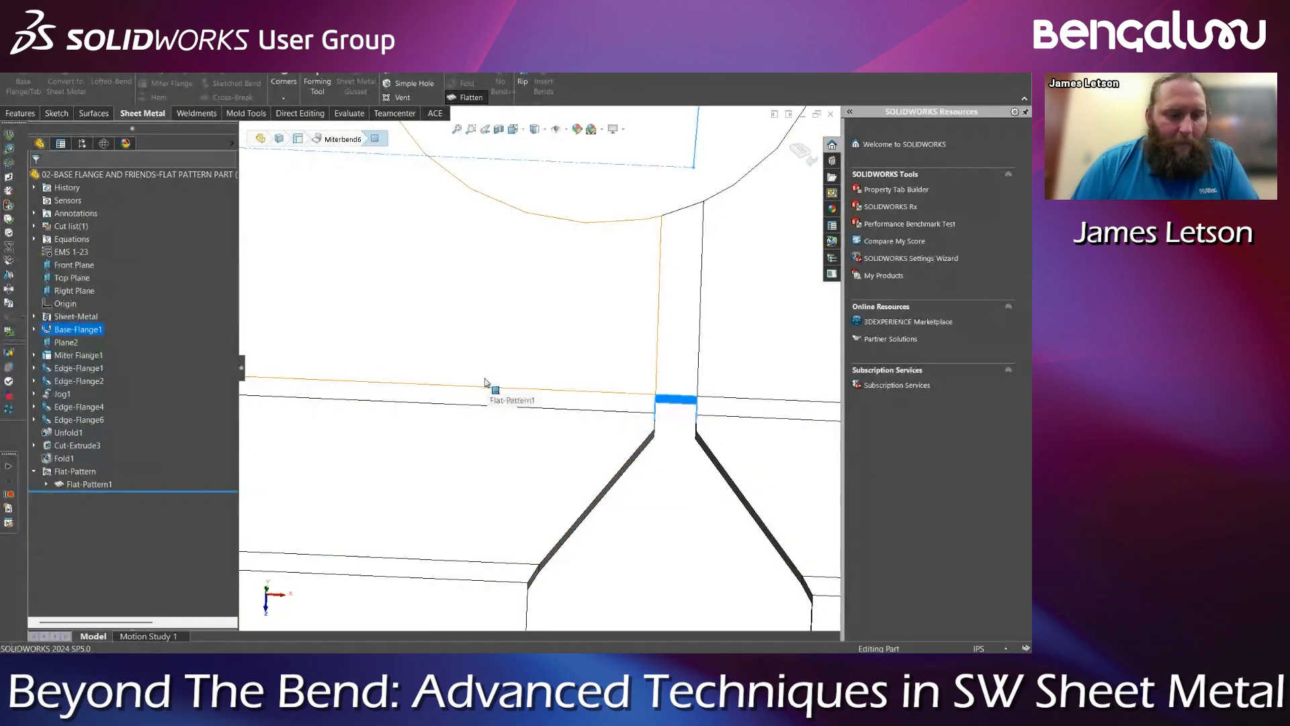
Switch to the presentation and show the slide on editing flat patterns
{"action": "key", "text": "super+Tab"}
{"action": "left_click", "coordinate": [441, 220]}
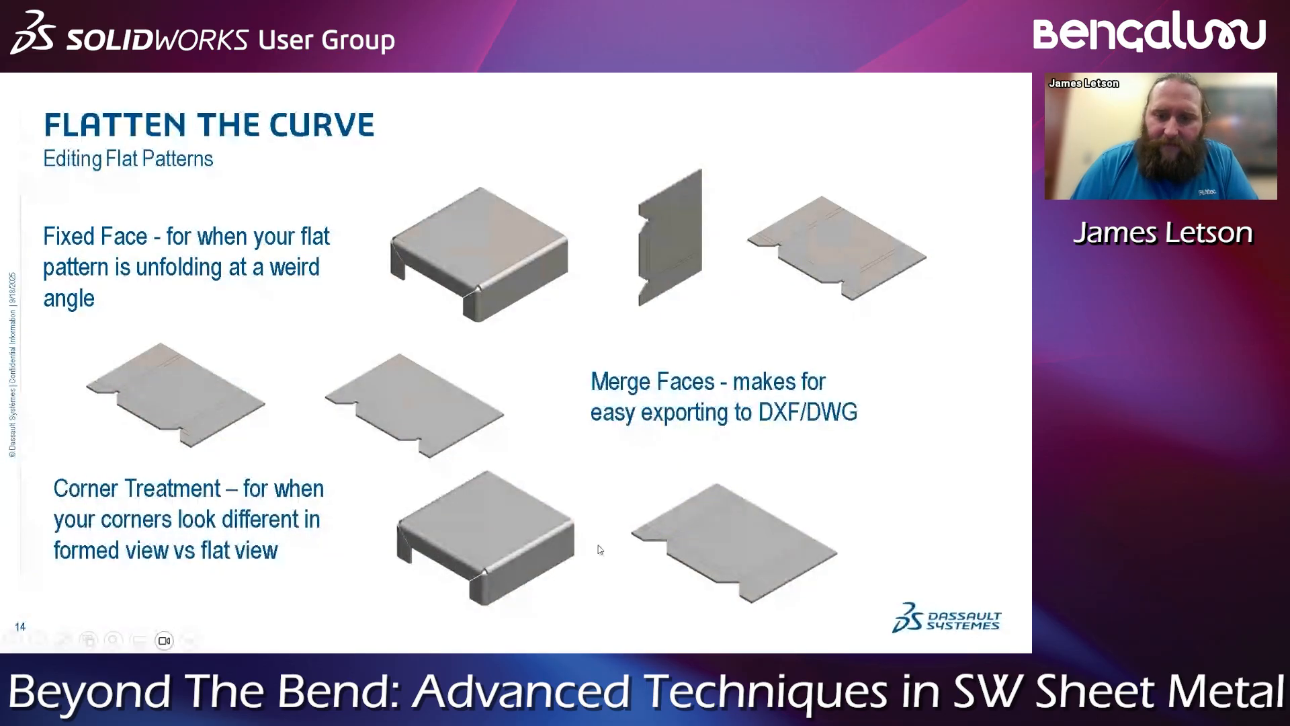
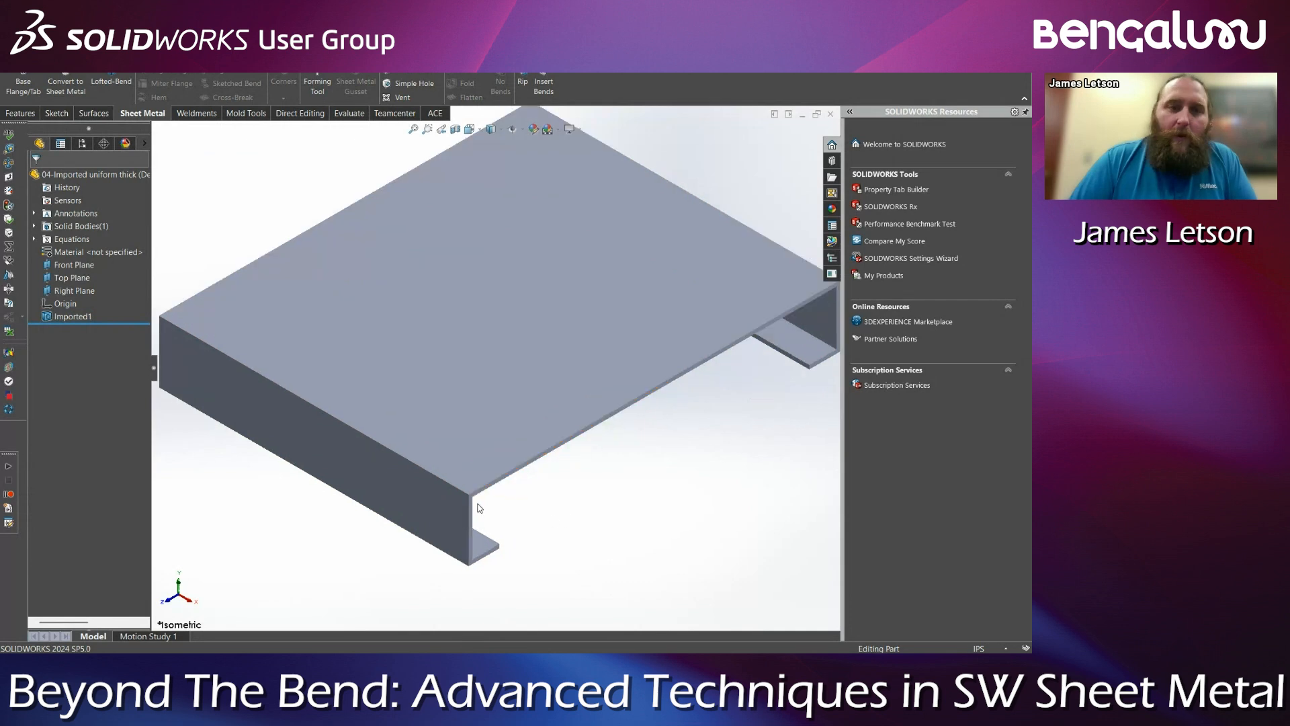
Check the thickness of the top panel and both side walls on the imported uniform-thickness part
{"action": "scroll", "coordinate": [670, 316], "scroll_direction": "down", "scroll_amount": 2}
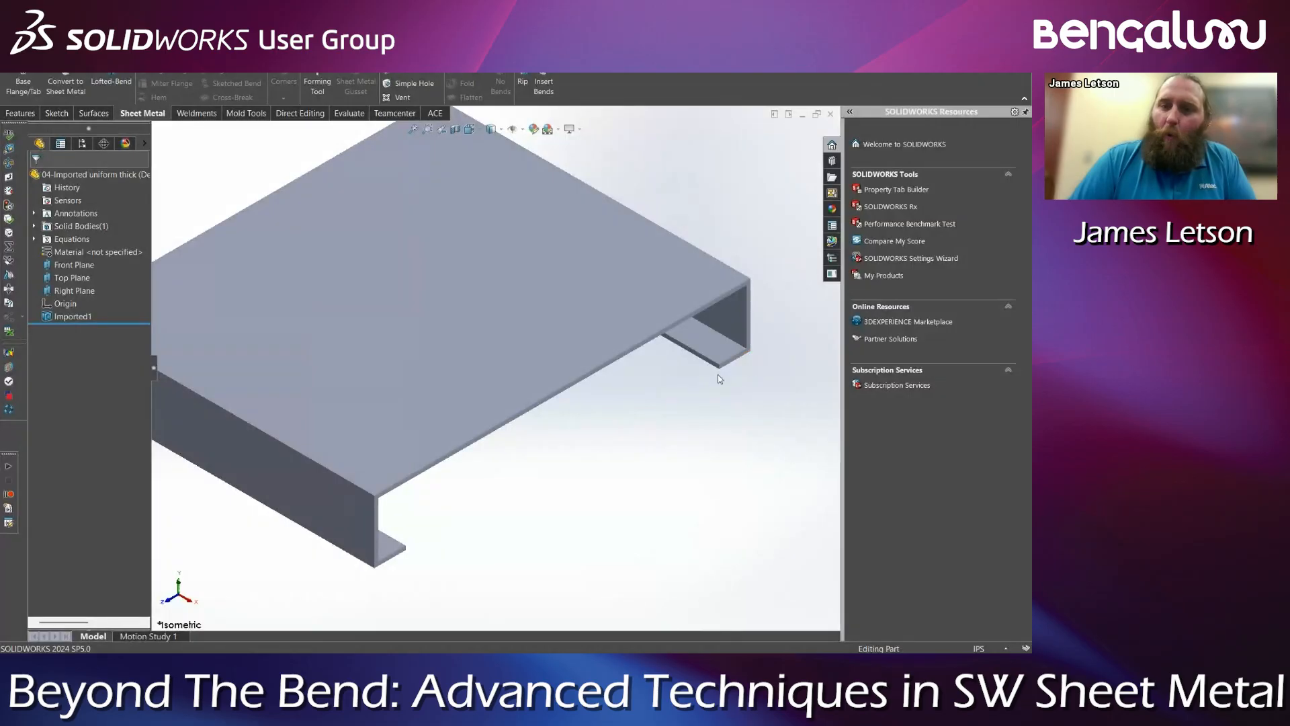
{"action": "left_click", "coordinate": [500, 407]}
{"action": "middle_click_drag", "start_coordinate": [608, 482], "coordinate": [547, 328]}
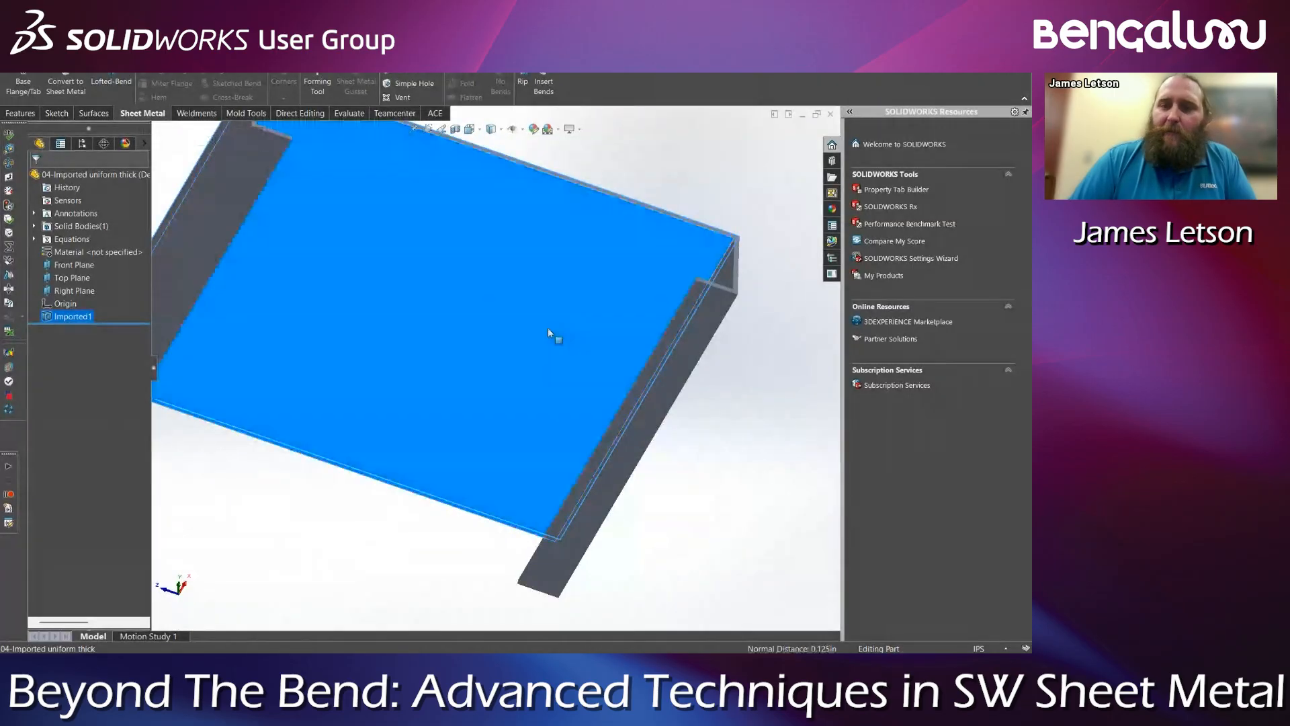
{"action": "middle_click_drag", "start_coordinate": [683, 452], "coordinate": [710, 518]}
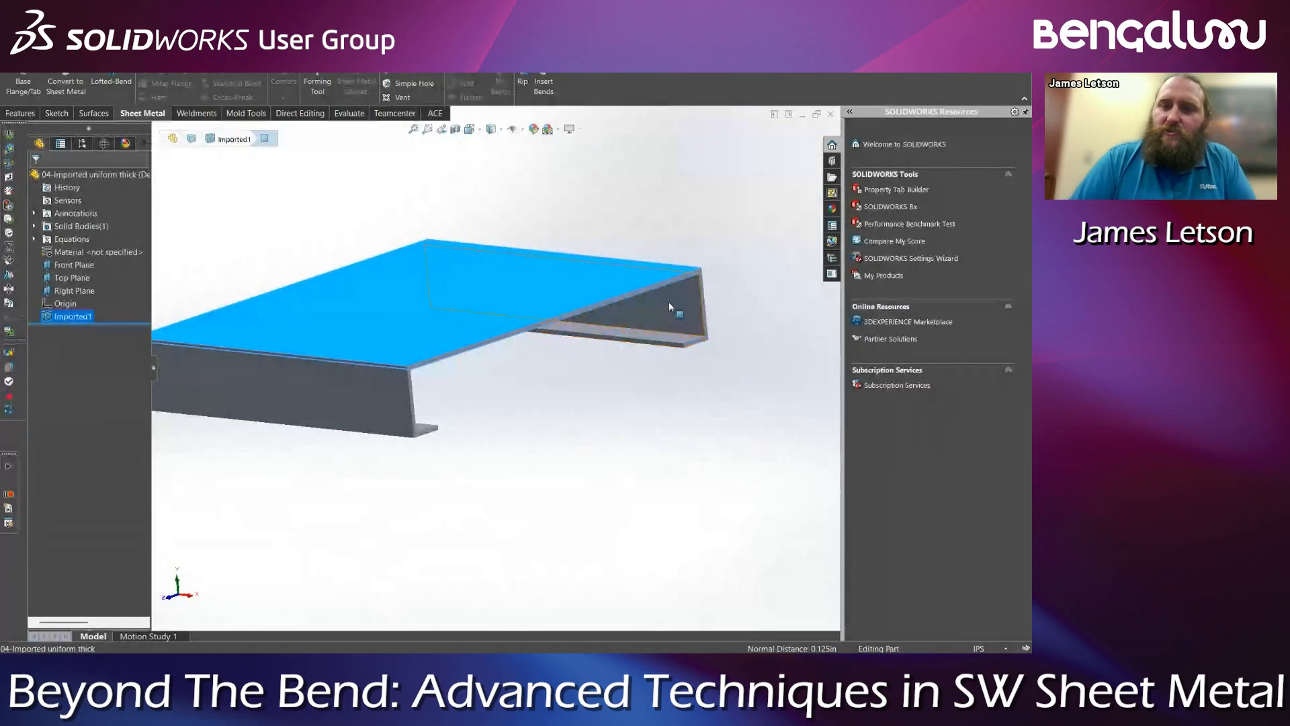
{"action": "middle_click_drag", "start_coordinate": [668, 301], "coordinate": [568, 384]}
{"action": "left_click", "coordinate": [591, 340]}
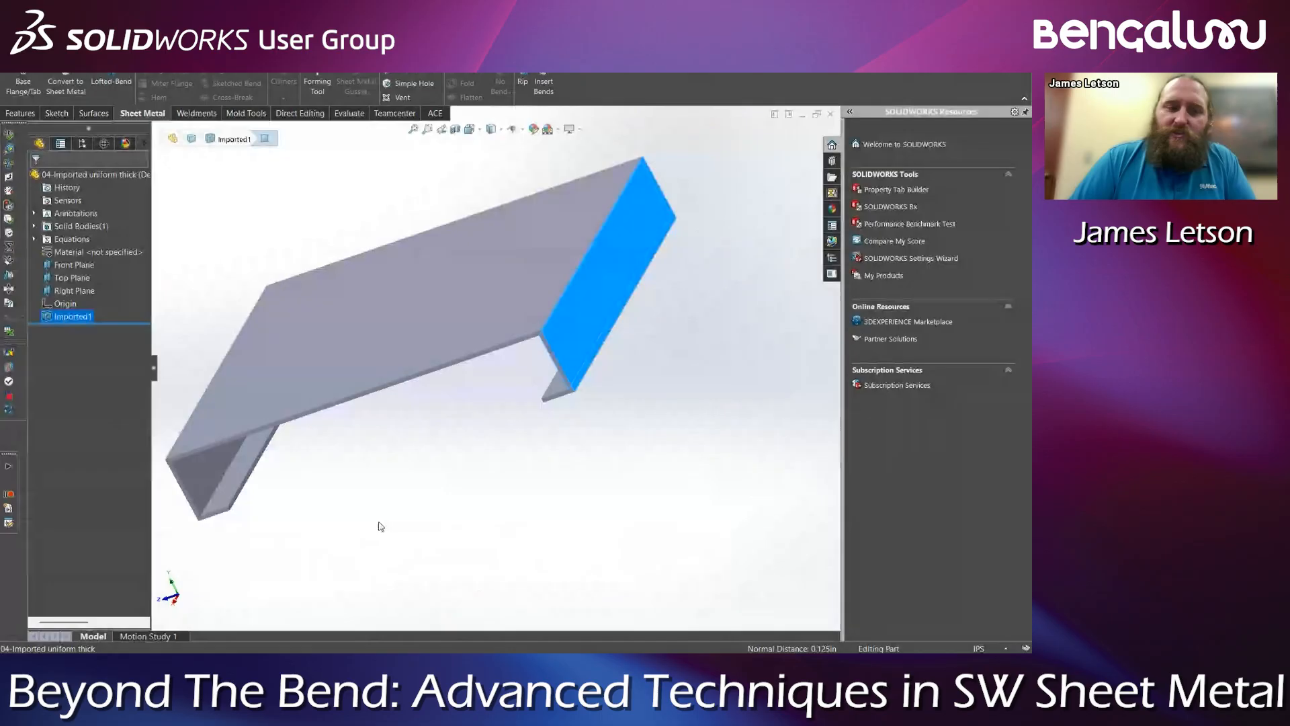
{"action": "left_click", "coordinate": [203, 474]}
{"action": "middle_click_drag", "start_coordinate": [203, 474], "coordinate": [322, 470]}
{"action": "left_click", "coordinate": [382, 438], "text": "ctrl"}
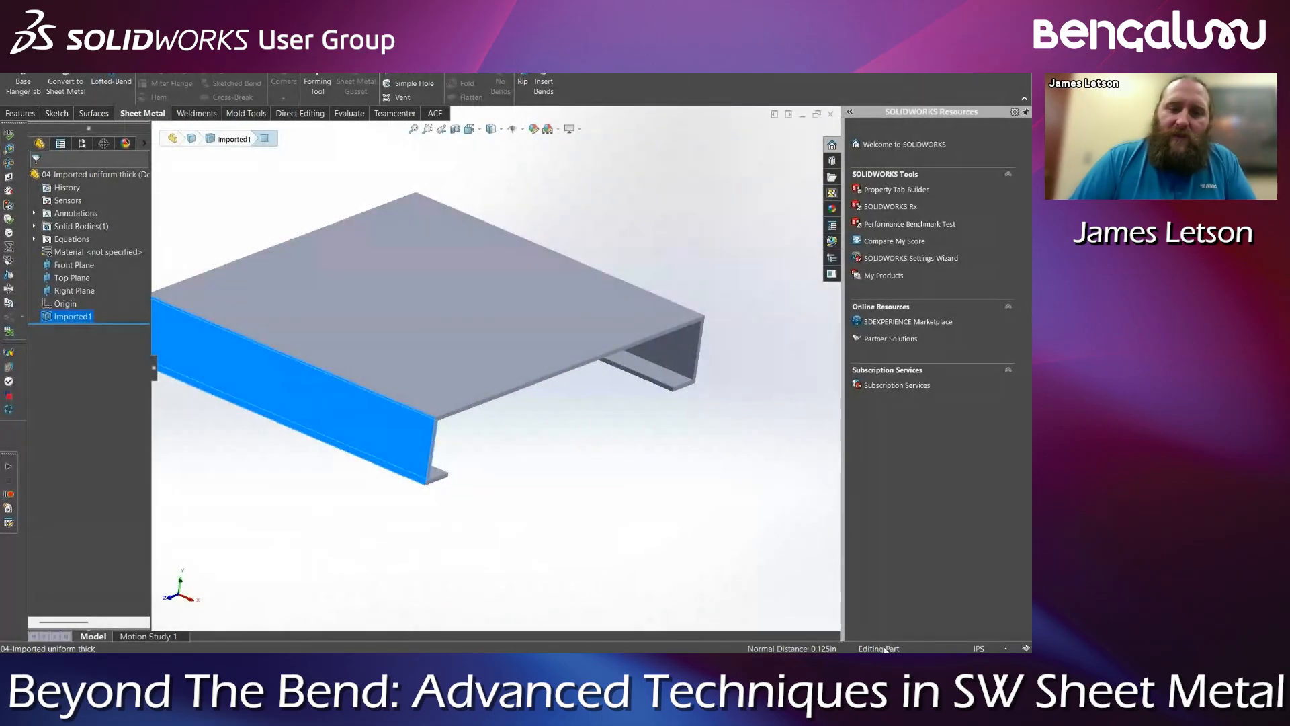
{"action": "left_click", "coordinate": [582, 519]}
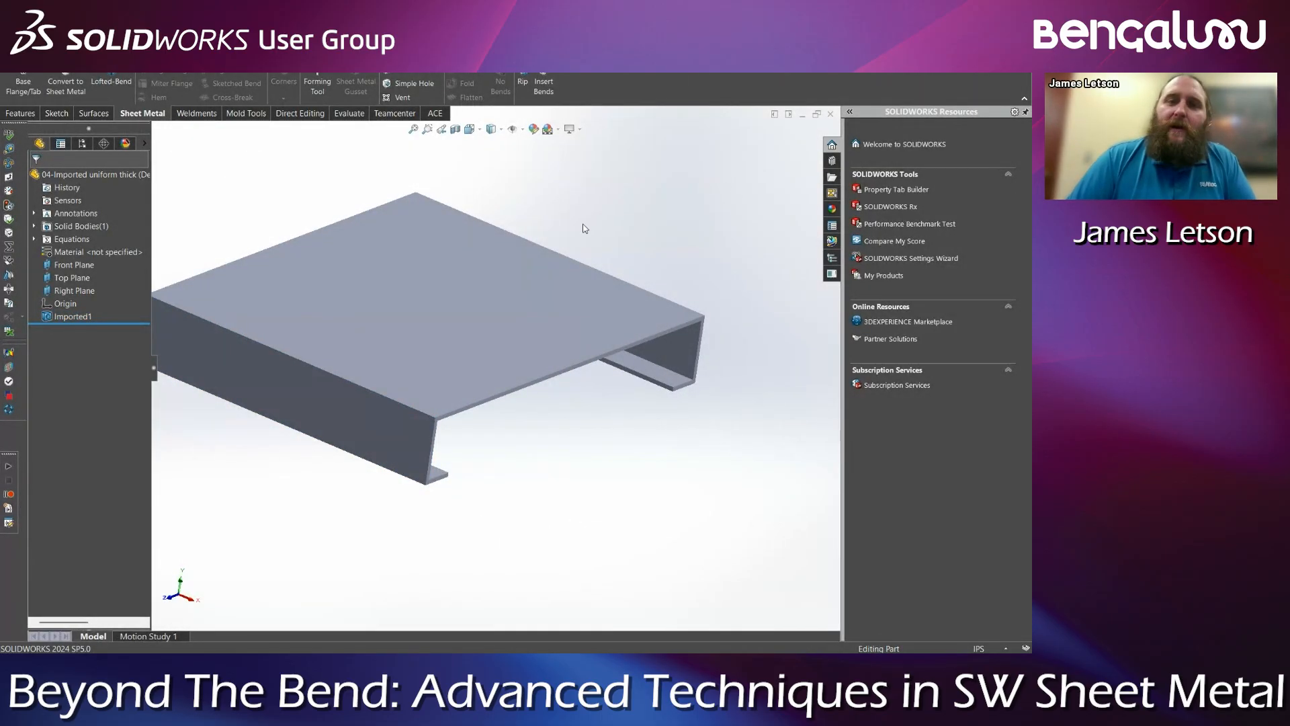
{"action": "key", "text": "ctrl+7"}
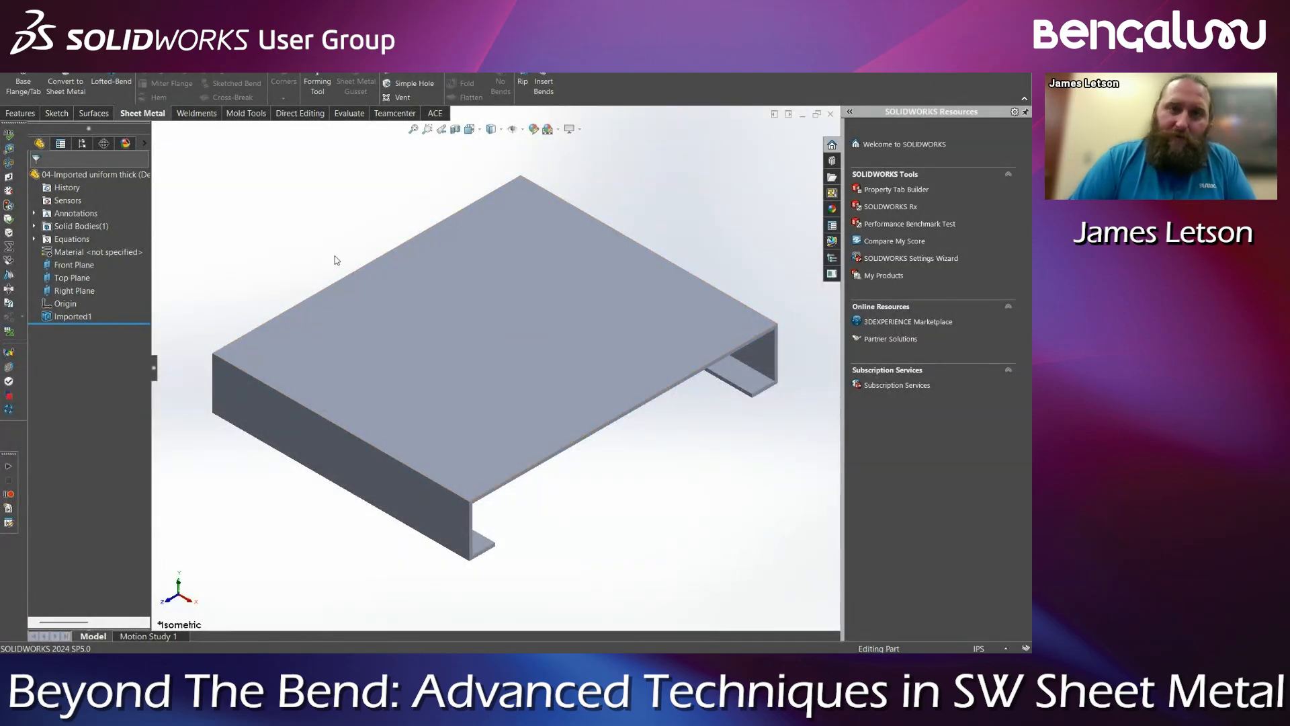
Insert bends on the imported part with the top face fixed and a bend radius of 0.1345 in
{"action": "left_click", "coordinate": [549, 98]}
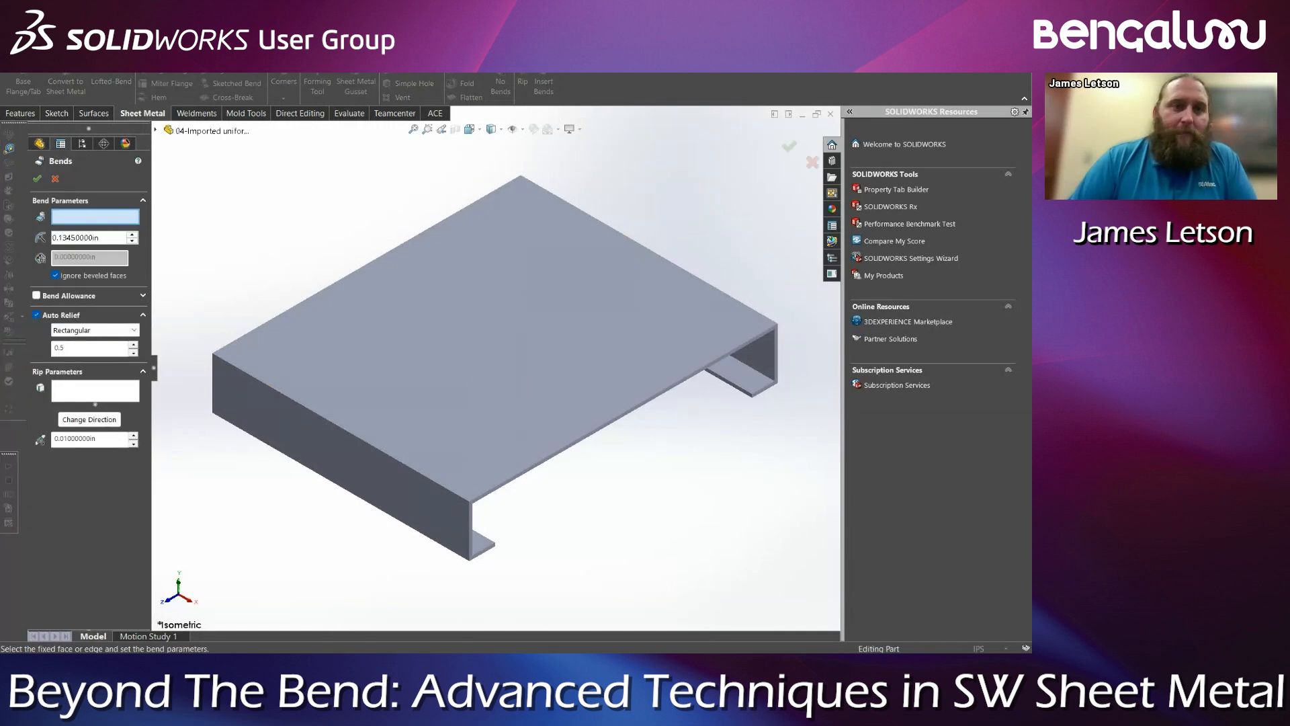
{"action": "left_click", "coordinate": [403, 354]}
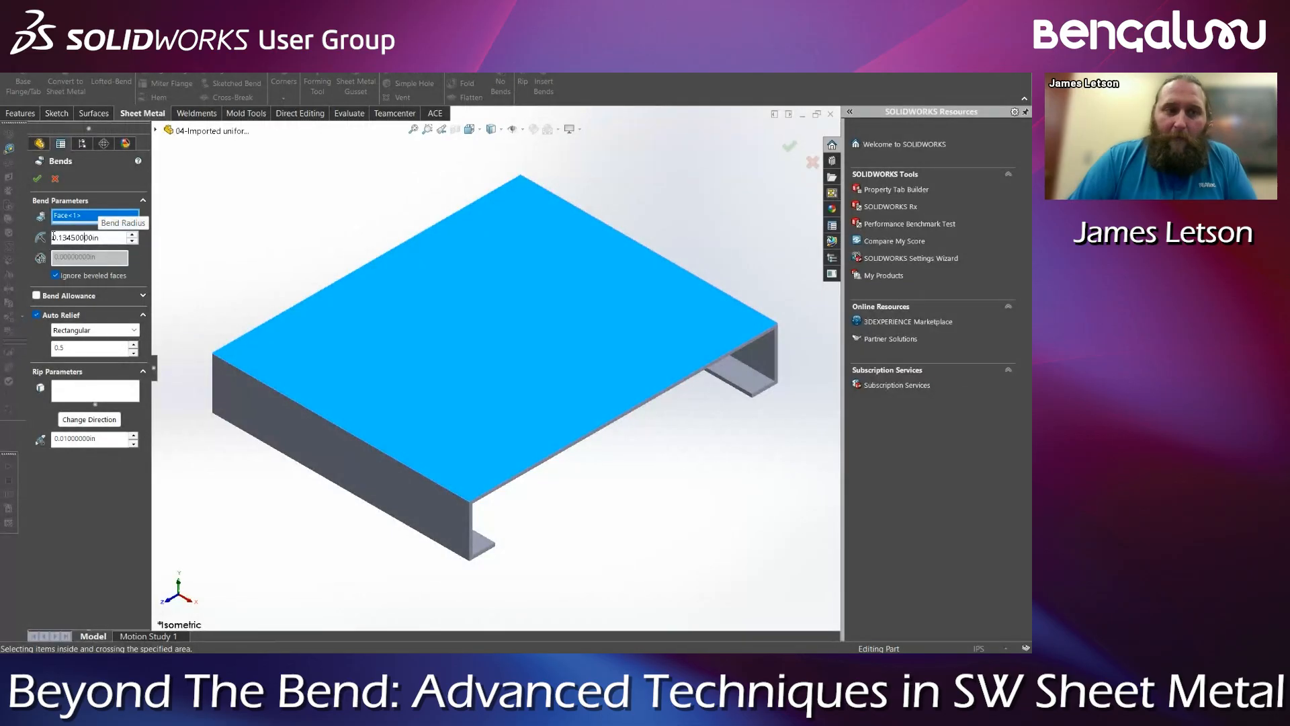
{"action": "left_click_drag", "start_coordinate": [53, 237], "coordinate": [106, 239]}
{"action": "left_click", "coordinate": [107, 239]}
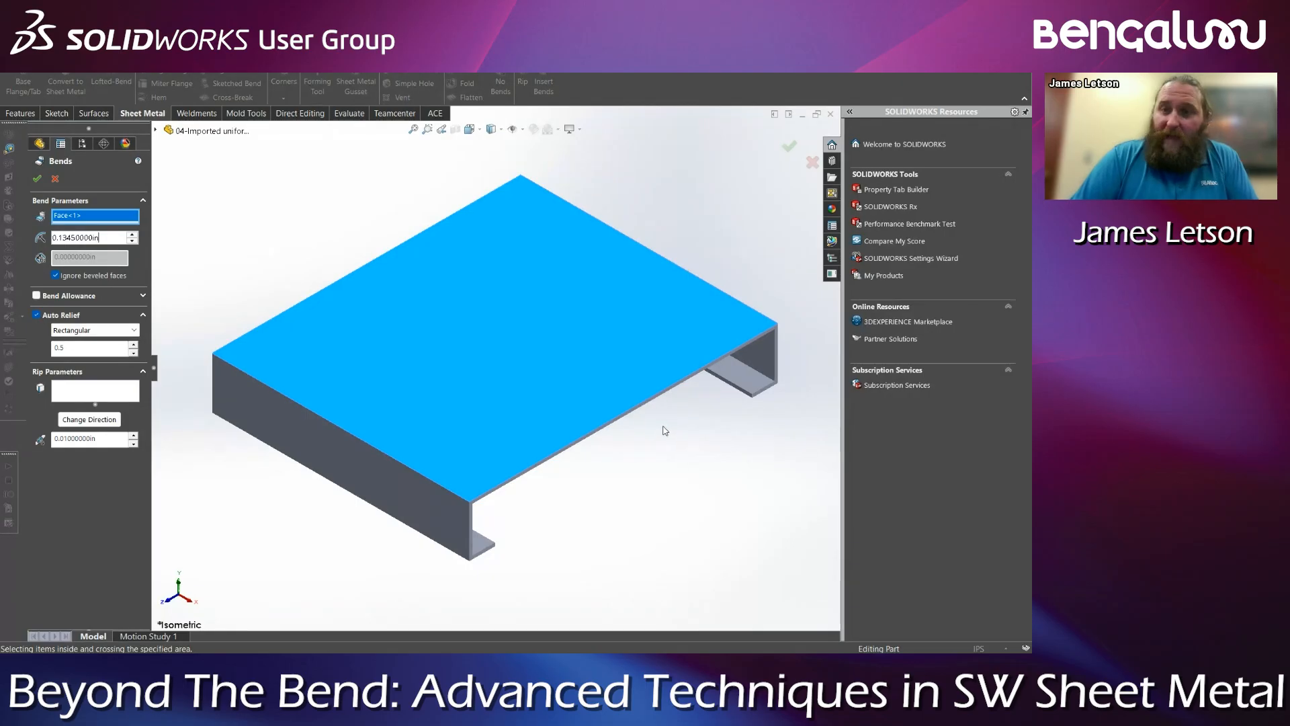
{"action": "left_click", "coordinate": [37, 181]}
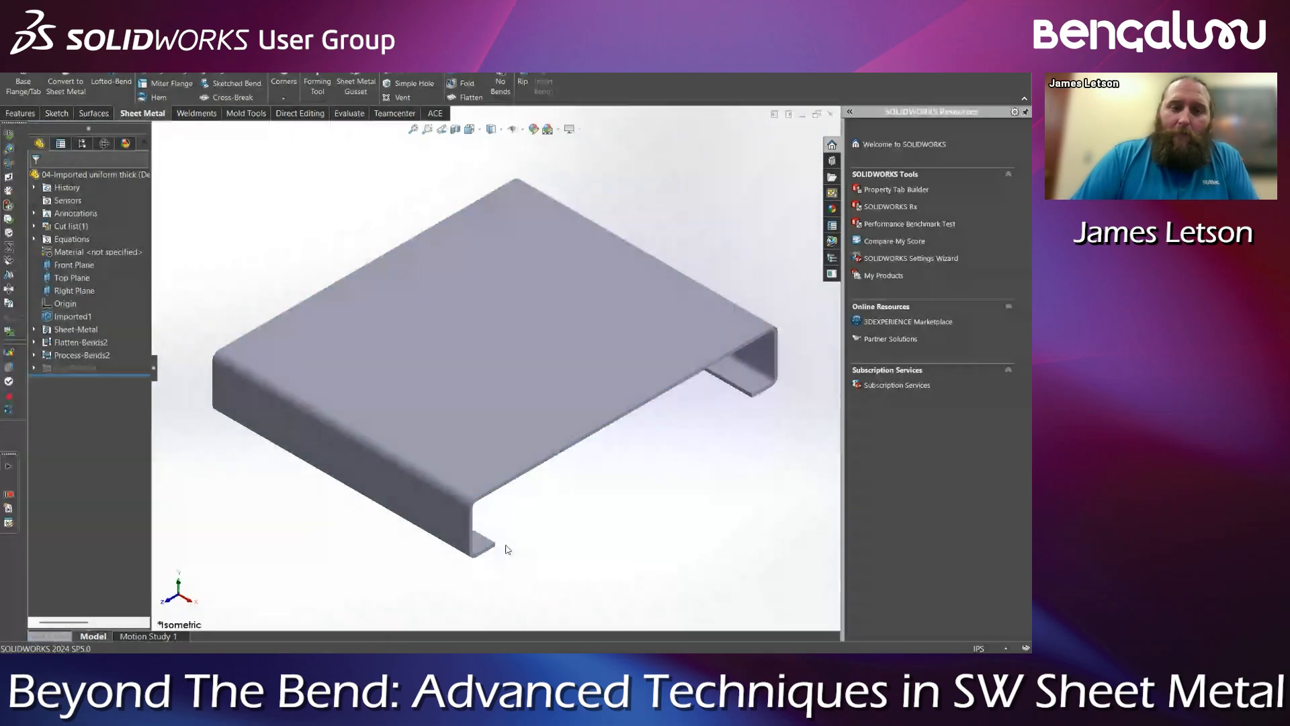
Flatten the converted part, fold it back and inspect its underside
{"action": "left_click", "coordinate": [466, 99]}
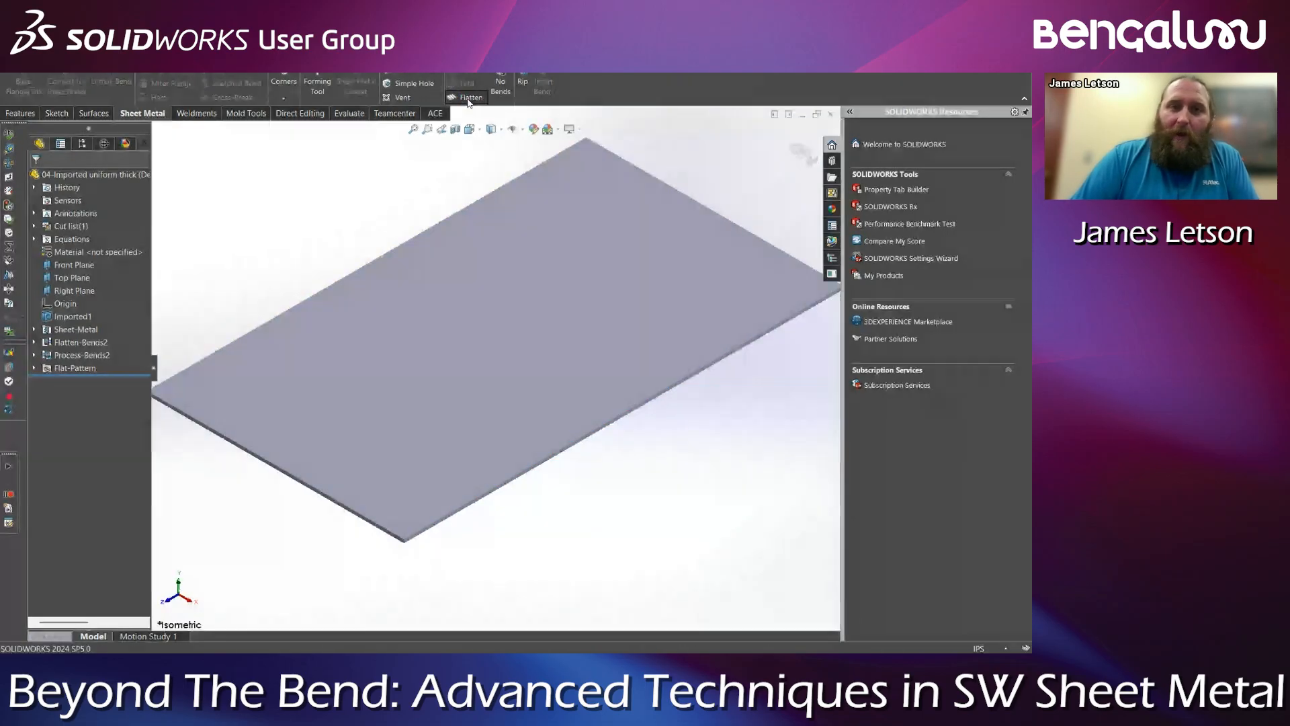
{"action": "left_click", "coordinate": [467, 98]}
{"action": "left_click", "coordinate": [522, 454]}
{"action": "middle_click_drag", "start_coordinate": [522, 453], "coordinate": [425, 364]}
{"action": "left_click", "coordinate": [425, 364]}
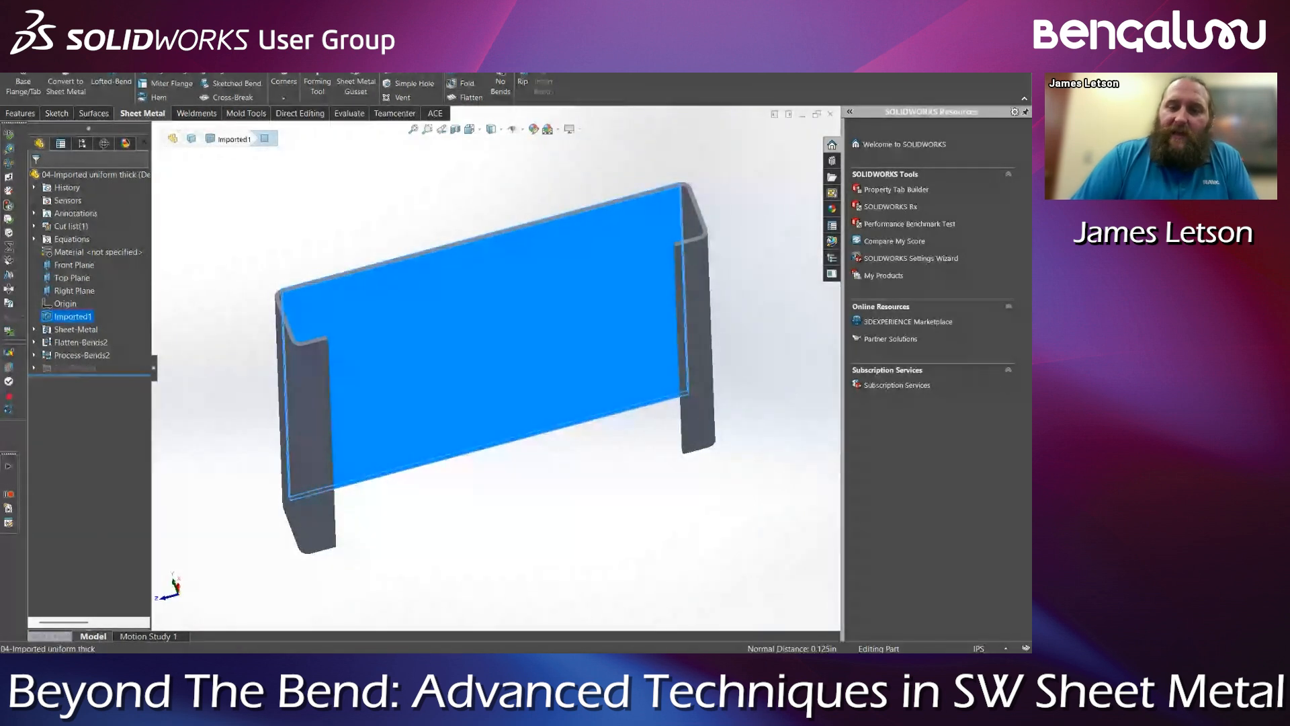
{"action": "middle_click_drag", "start_coordinate": [536, 465], "coordinate": [536, 503]}
{"action": "left_click", "coordinate": [461, 465]}
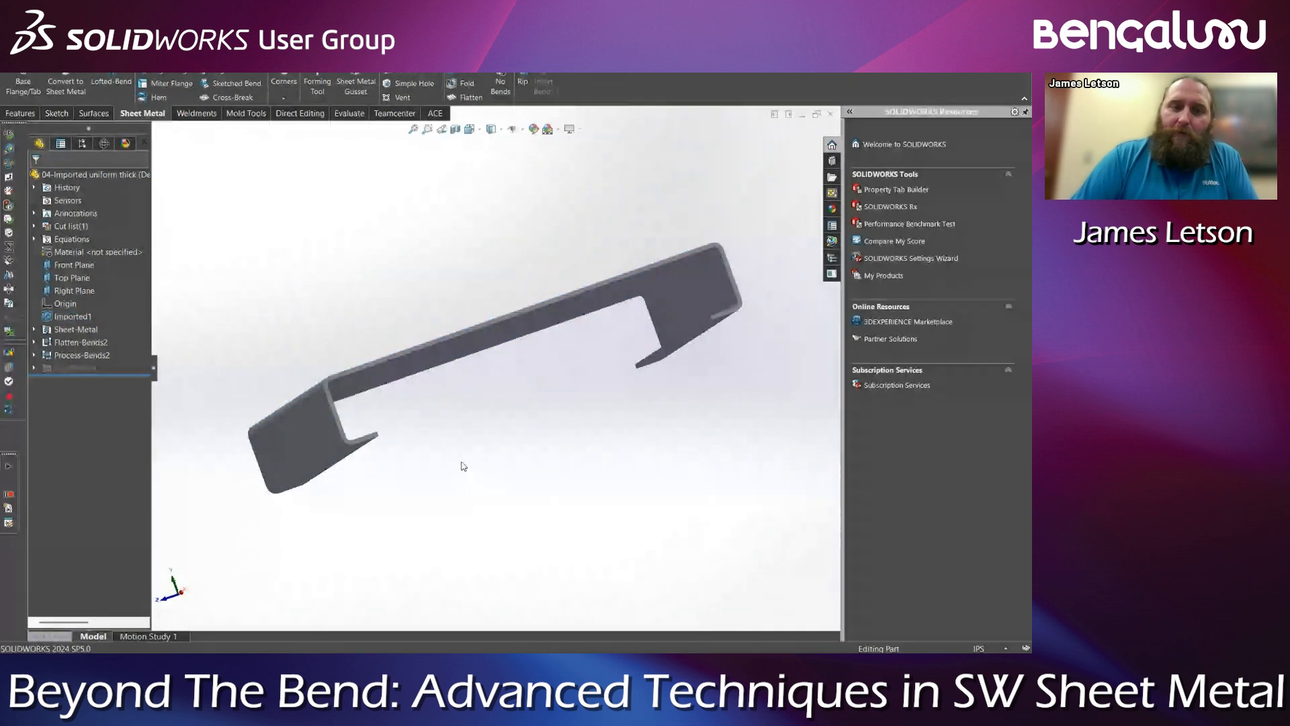
Measure the inner bend between the top panel and a side wall
{"action": "middle_click_drag", "start_coordinate": [461, 466], "coordinate": [404, 453]}
{"action": "scroll", "coordinate": [273, 404], "scroll_direction": "down", "scroll_amount": 5}
{"action": "left_click", "coordinate": [285, 406]}
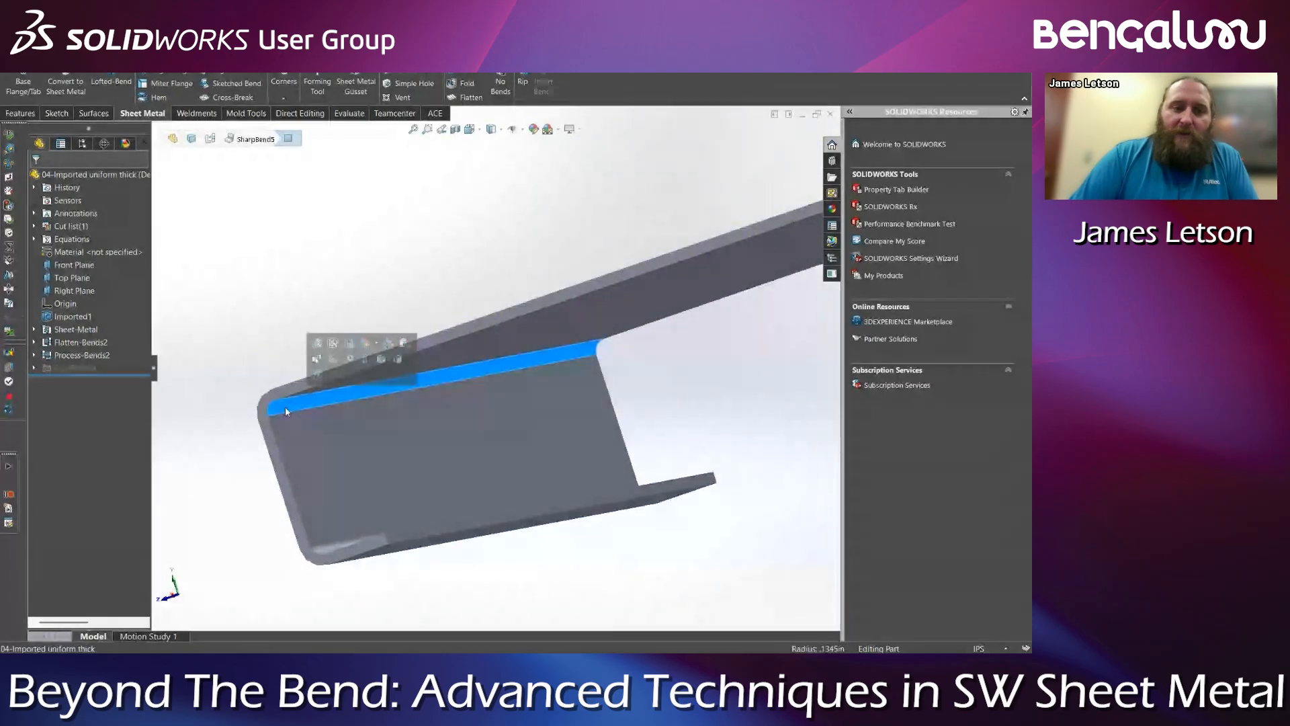
{"action": "left_click", "coordinate": [8, 147]}
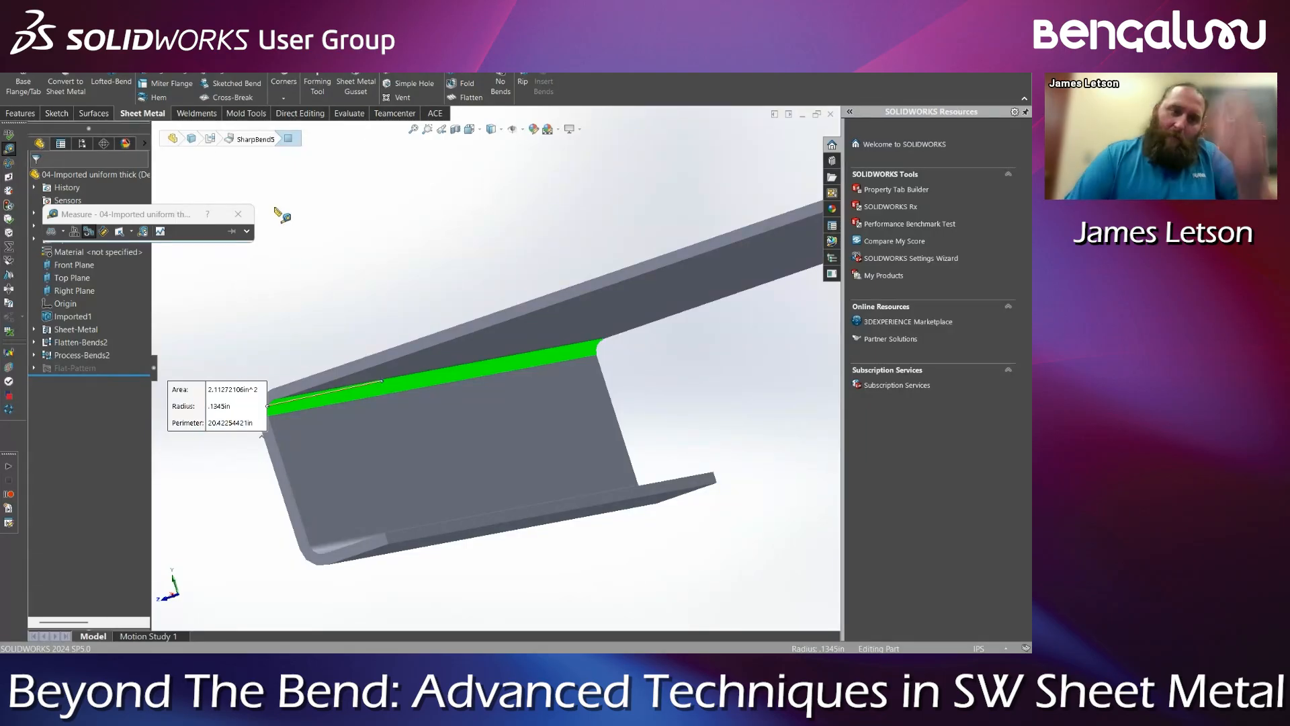
{"action": "left_click", "coordinate": [239, 215]}
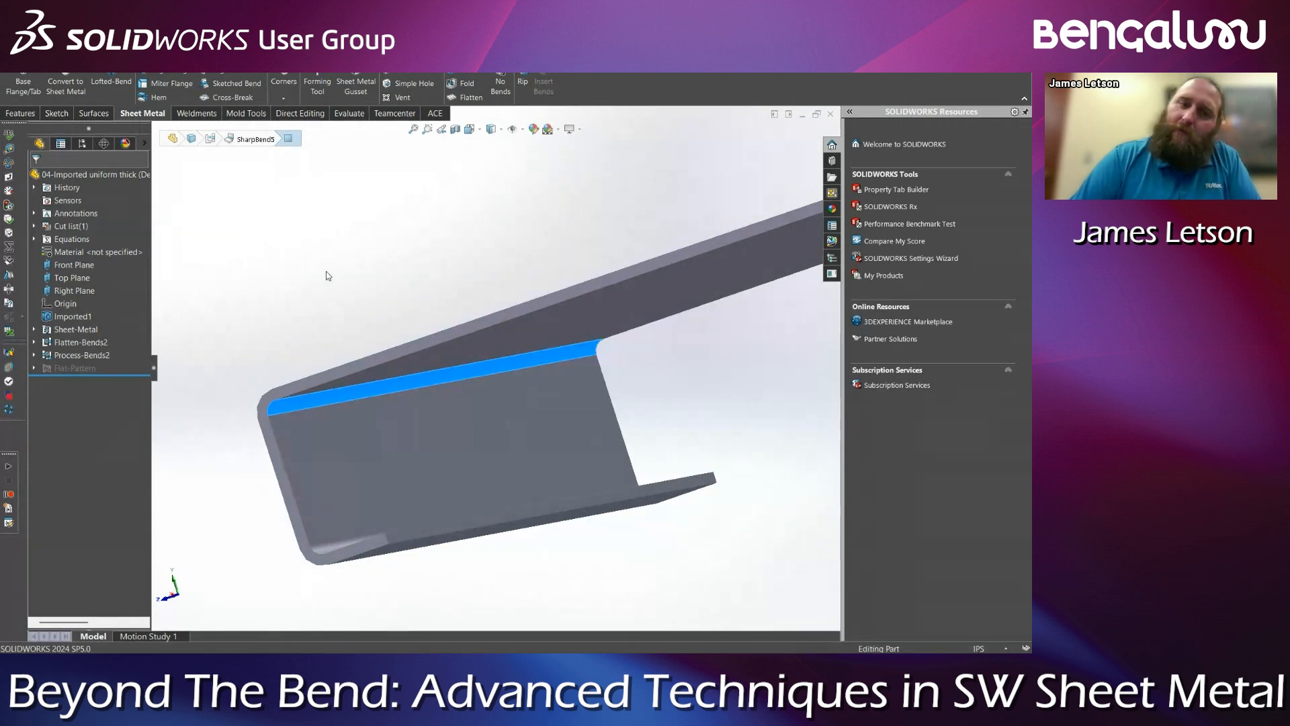
{"action": "key", "text": "ctrl+7"}
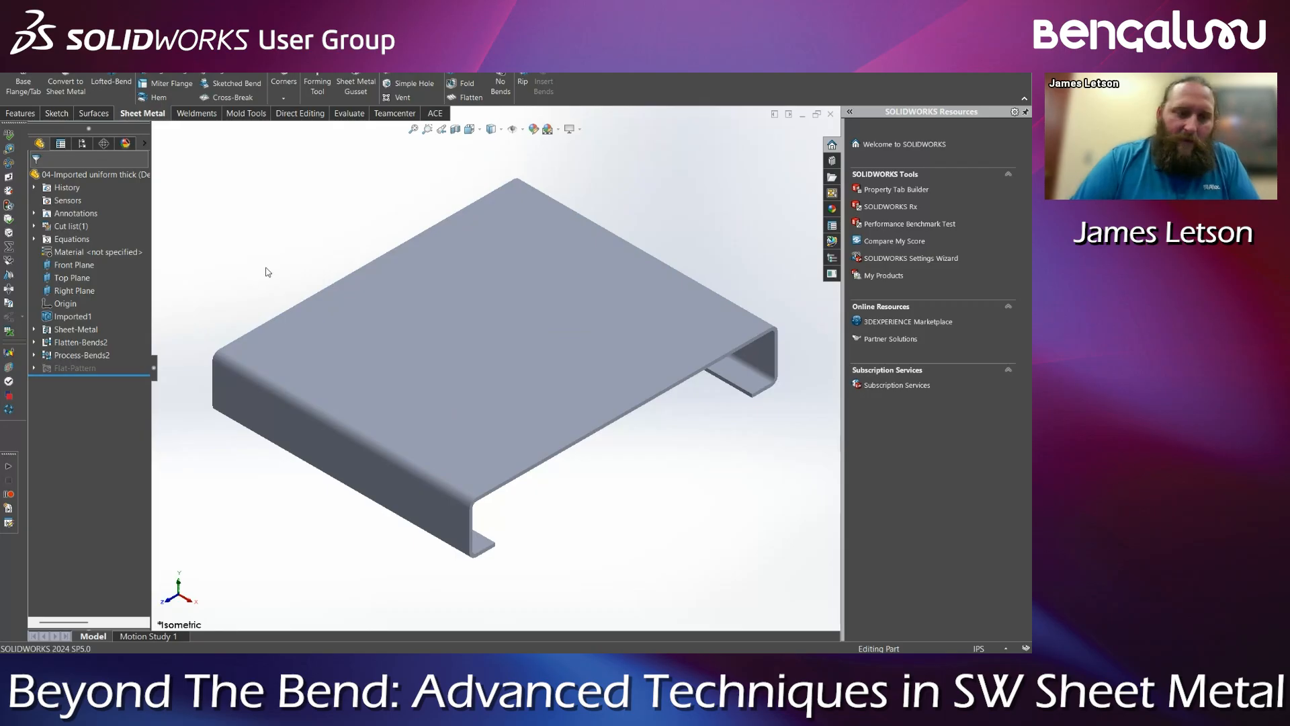
Switch to the 05-imported multi-thick part and inspect its top panel and side flanges
{"action": "key", "text": "ctrl+Tab"}
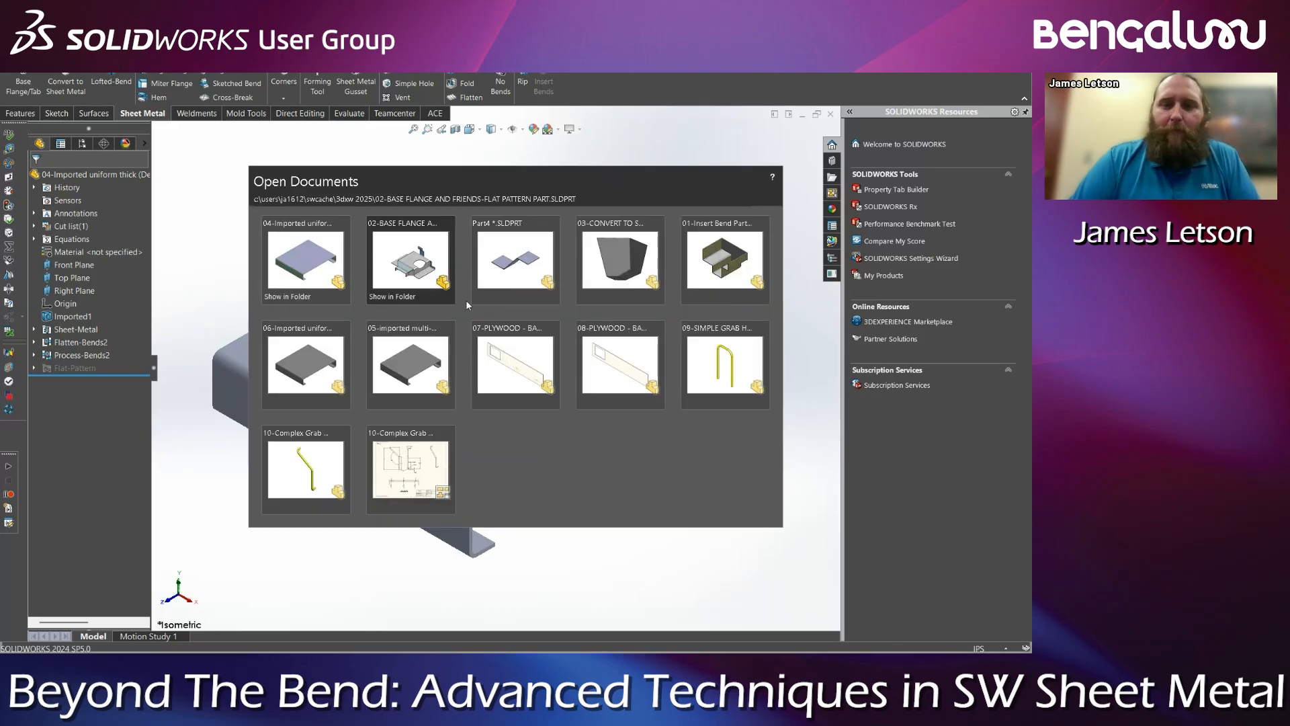
{"action": "left_click", "coordinate": [409, 374]}
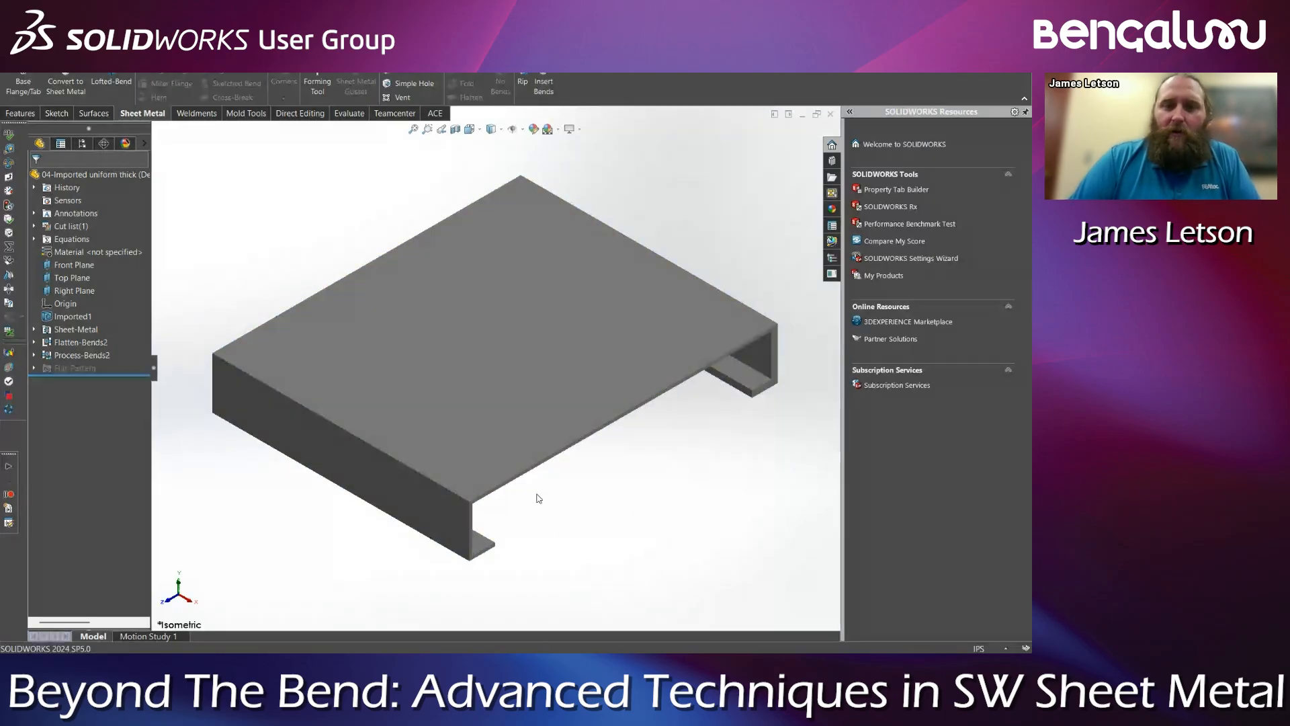
{"action": "left_click", "coordinate": [498, 444]}
{"action": "middle_click_drag", "start_coordinate": [498, 444], "coordinate": [588, 548]}
{"action": "left_click", "coordinate": [515, 475]}
{"action": "left_click", "coordinate": [753, 373]}
{"action": "middle_click_drag", "start_coordinate": [754, 373], "coordinate": [676, 433]}
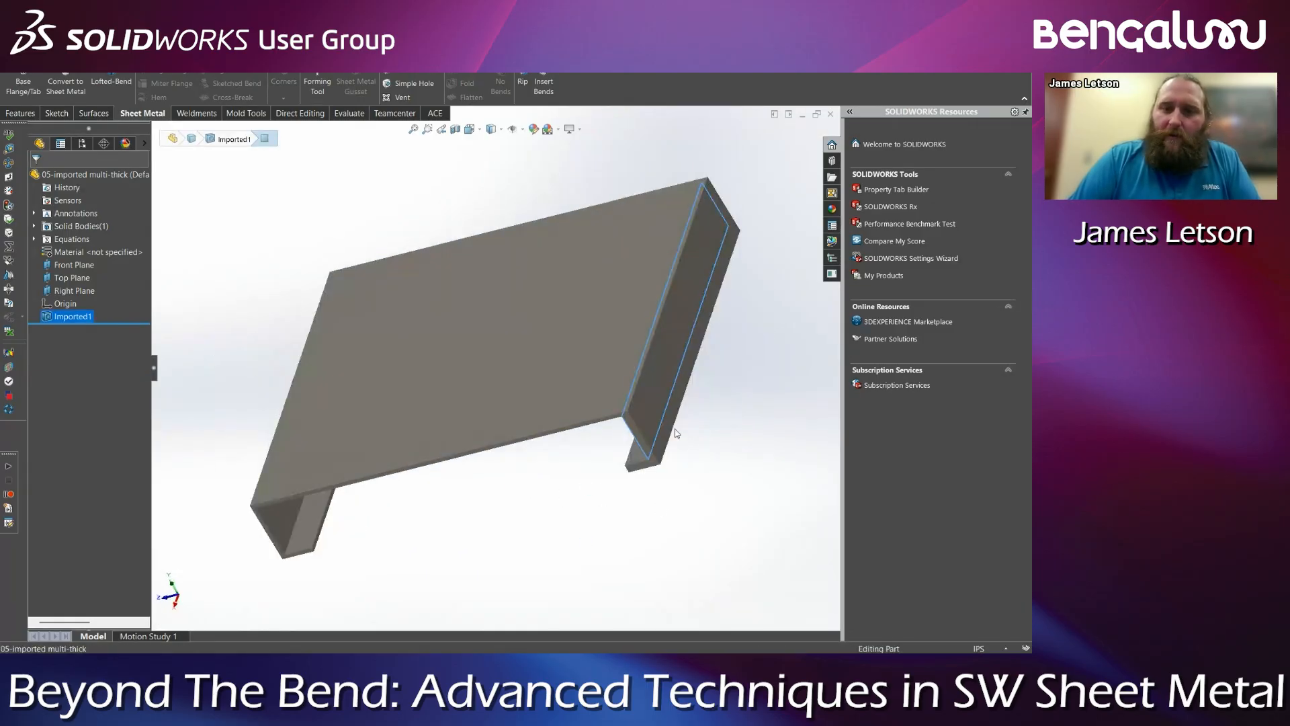
Measure the thickness of the side wall on the multi-thickness part
{"action": "left_click", "coordinate": [659, 399]}
{"action": "left_click", "coordinate": [9, 148]}
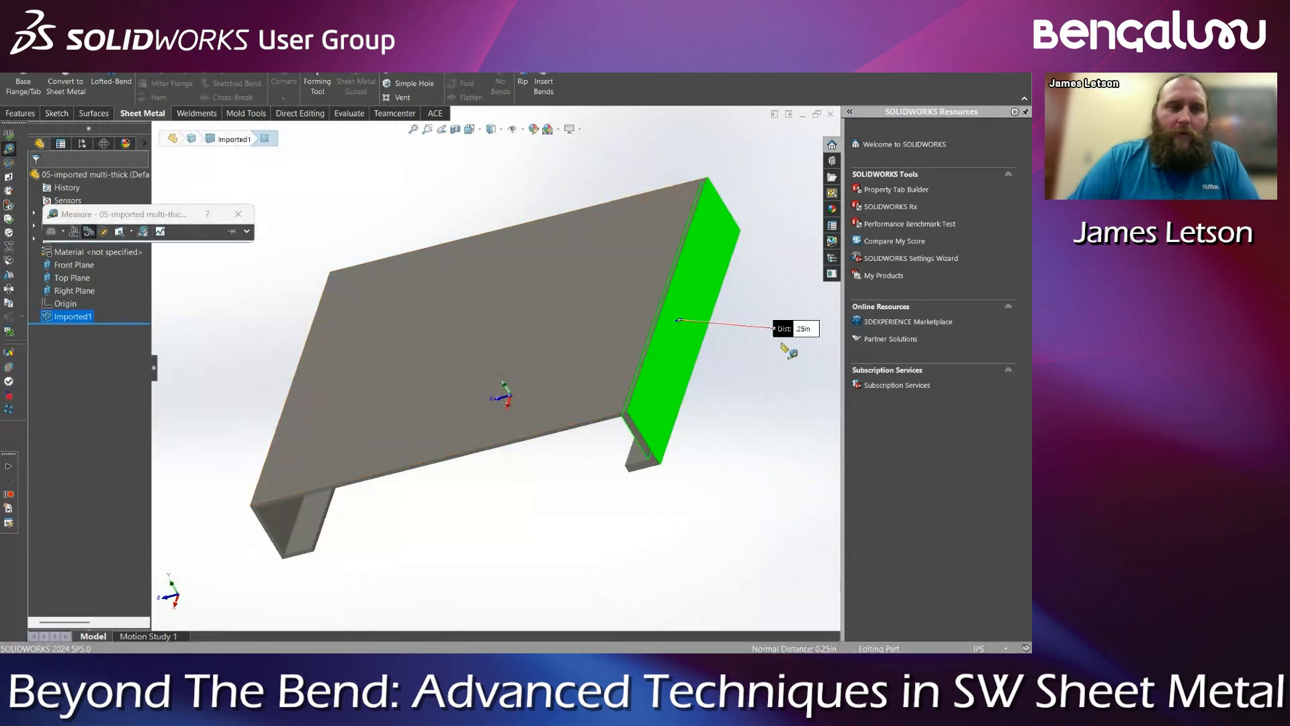
{"action": "left_click_drag", "start_coordinate": [793, 334], "coordinate": [791, 346]}
{"action": "left_click", "coordinate": [760, 424]}
{"action": "key", "text": "Escape"}
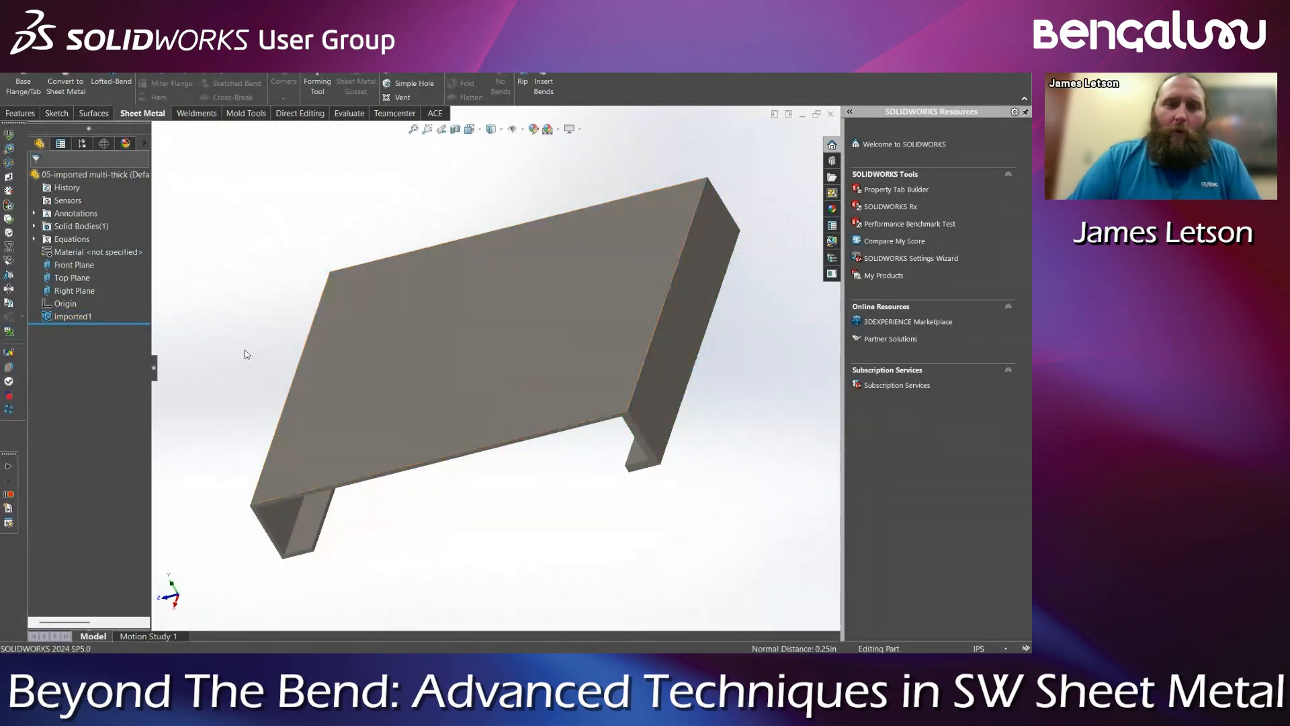
Try inserting bends with the top face fixed and a 0.1345 in radius, check the Flatten-Bends feature, and undo the conversion
{"action": "key", "text": "ctrl+7"}
{"action": "left_click", "coordinate": [543, 86]}
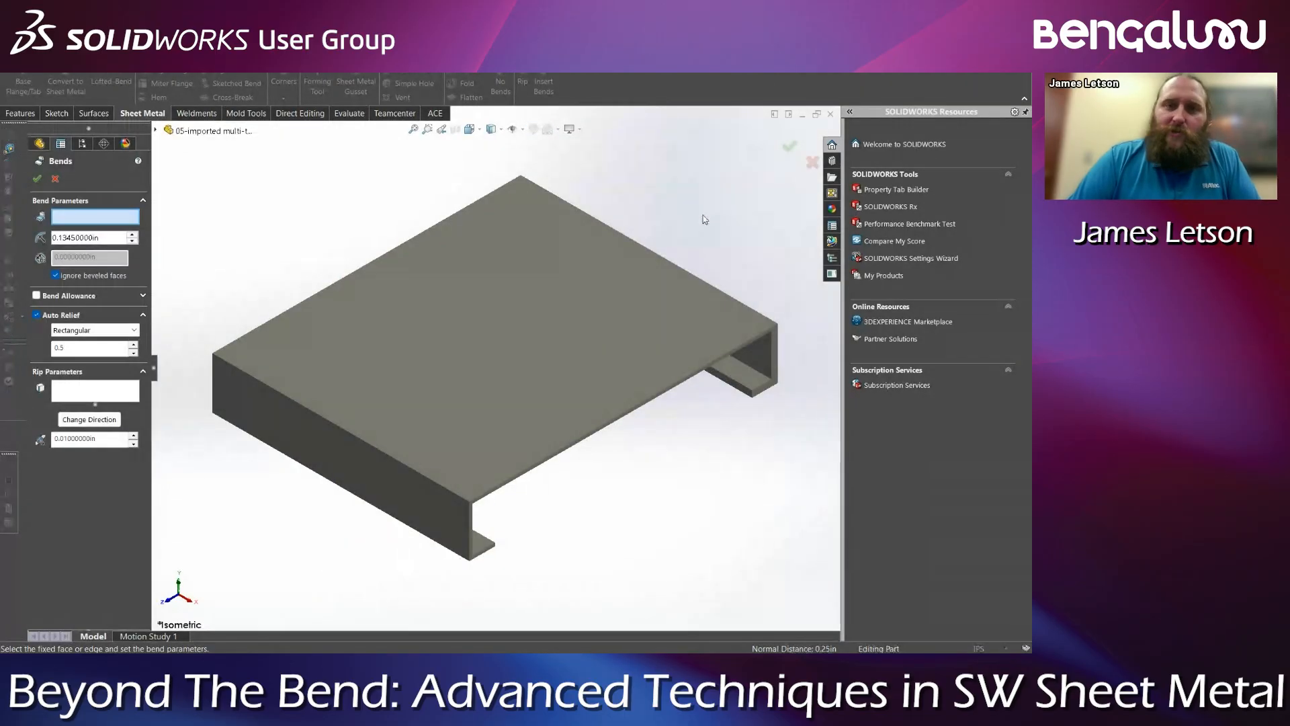
{"action": "left_click", "coordinate": [507, 361]}
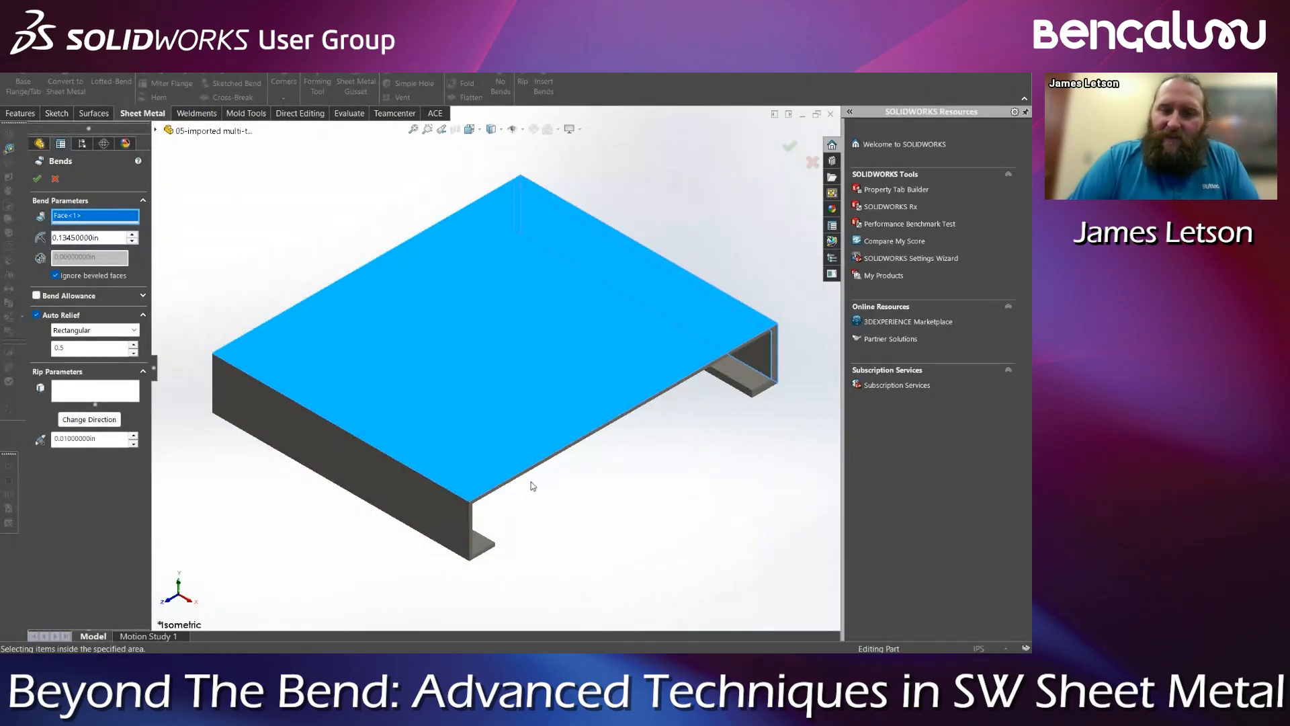
{"action": "left_click", "coordinate": [36, 178]}
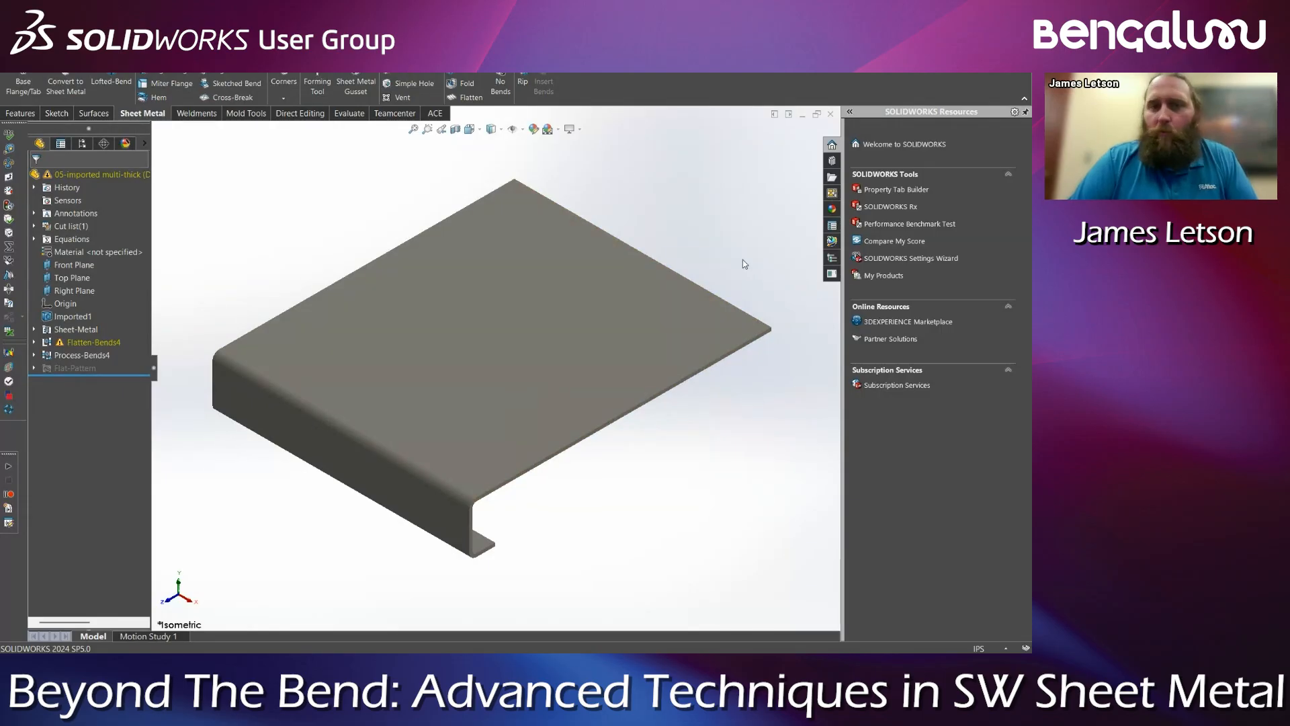
{"action": "left_click", "coordinate": [74, 343]}
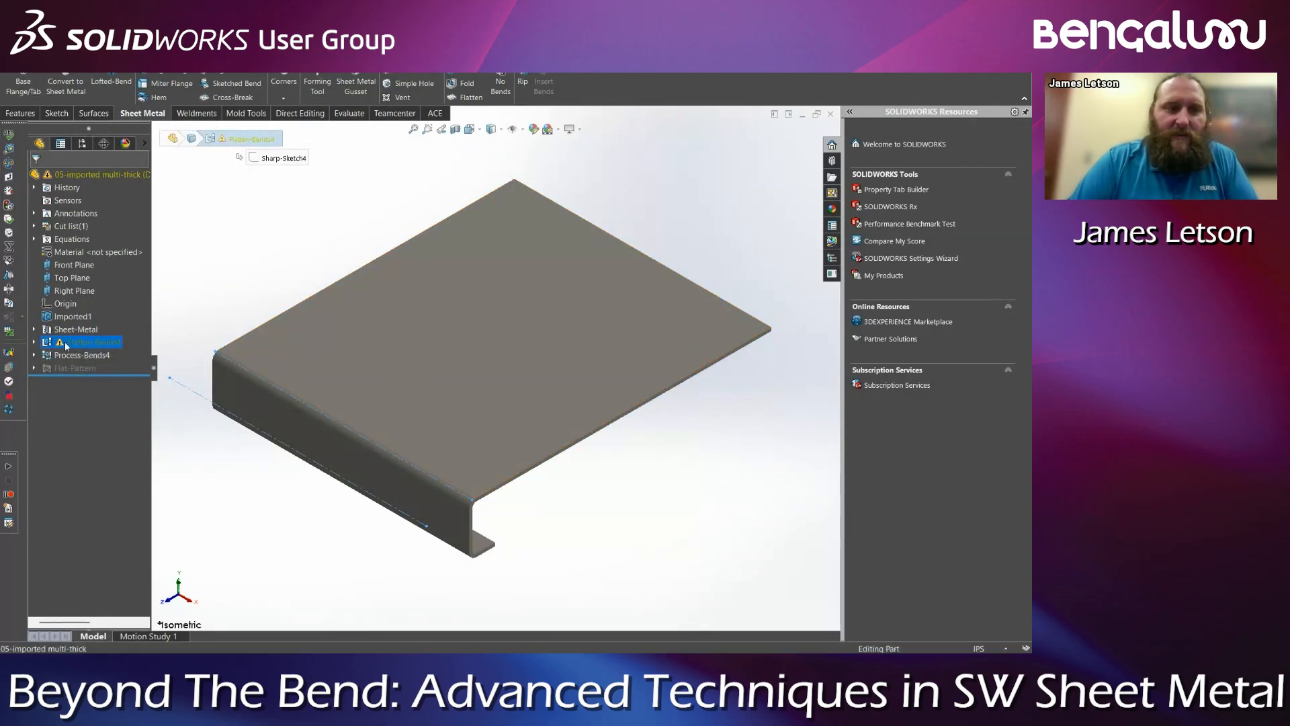
{"action": "left_click", "coordinate": [196, 467]}
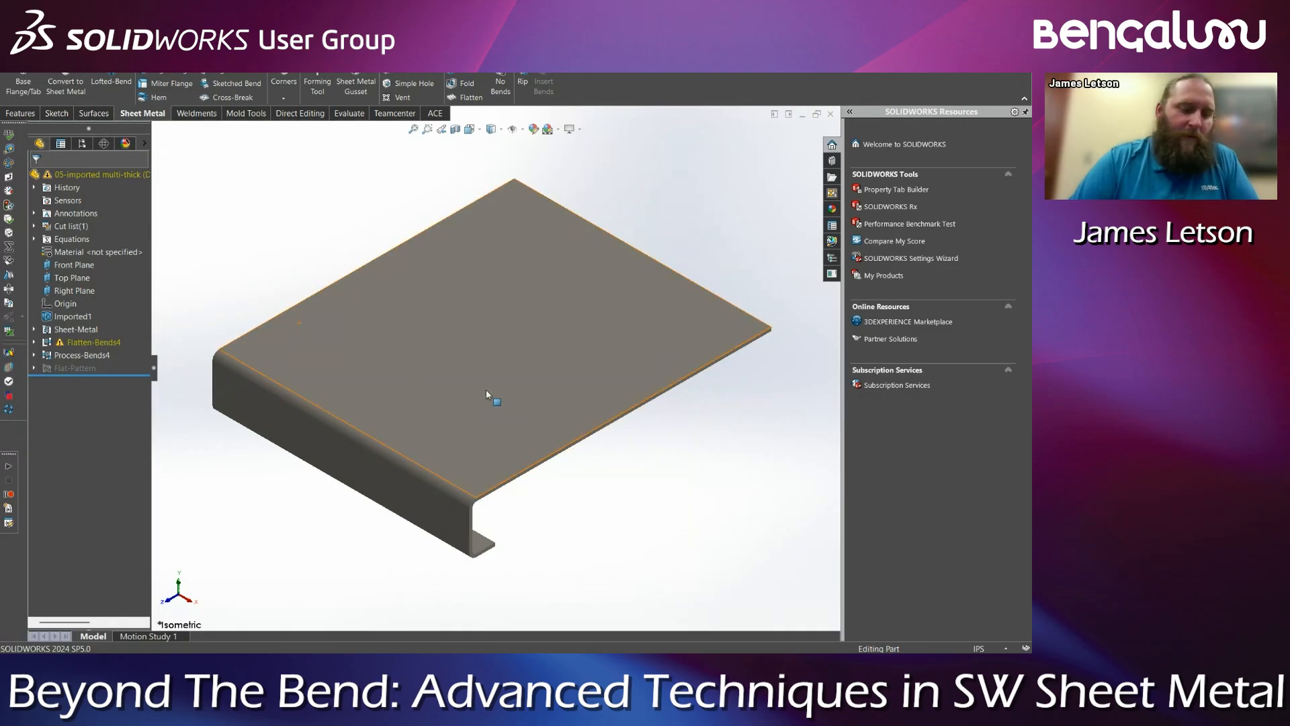
{"action": "key", "text": "ctrl+z"}
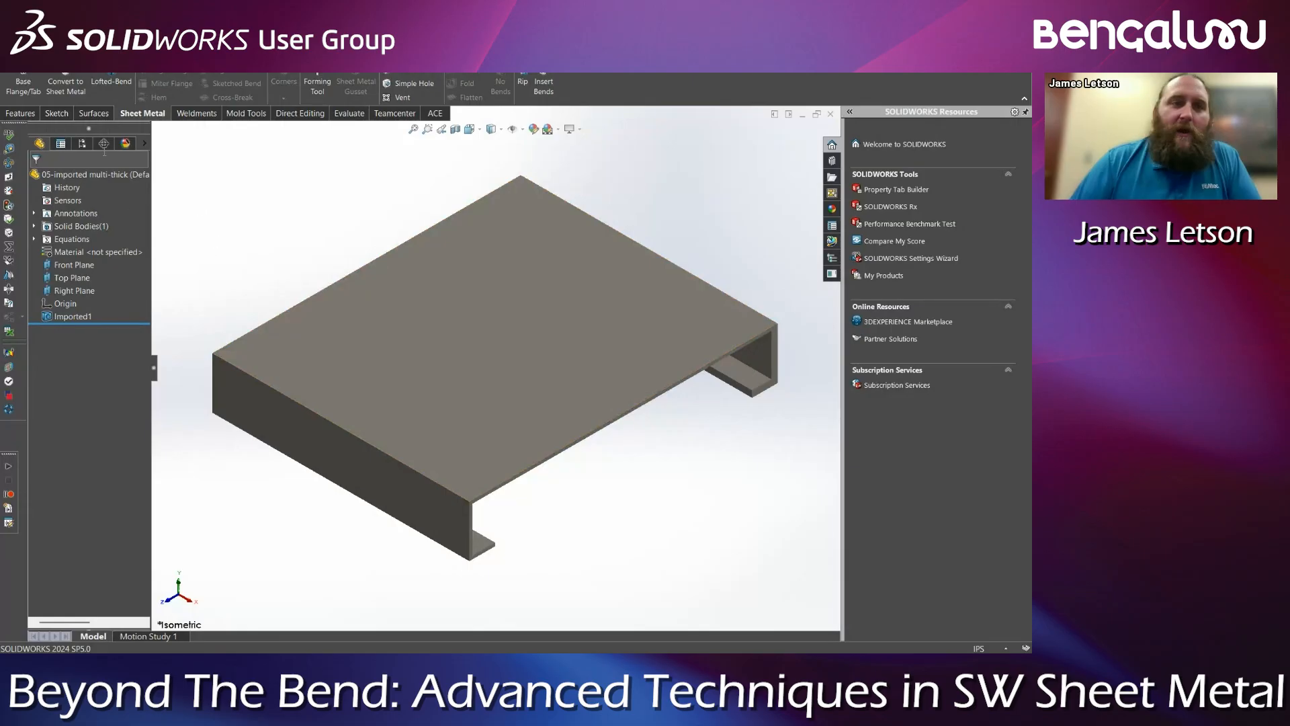
Start a Convert to Sheet Metal on the multi-thickness part with a 0.1345 in bend radius and the top face fixed
{"action": "left_click", "coordinate": [67, 98]}
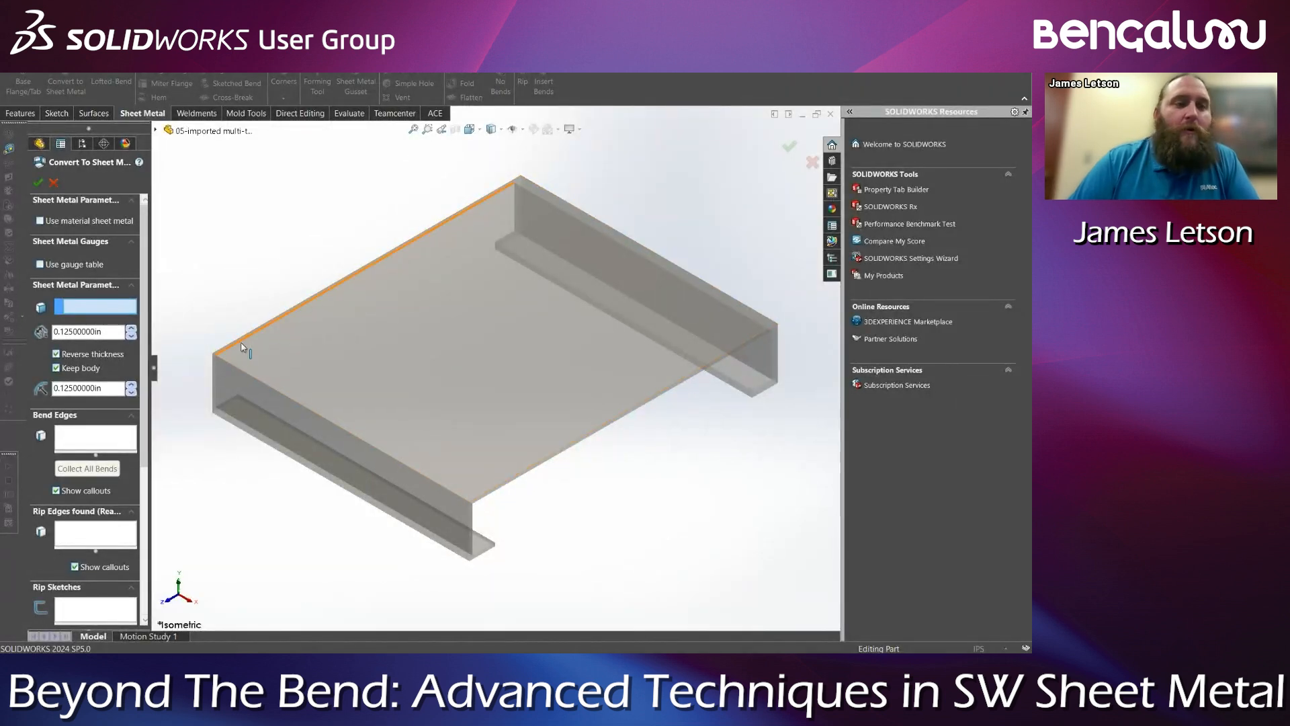
{"action": "left_click_drag", "start_coordinate": [104, 332], "coordinate": [52, 333]}
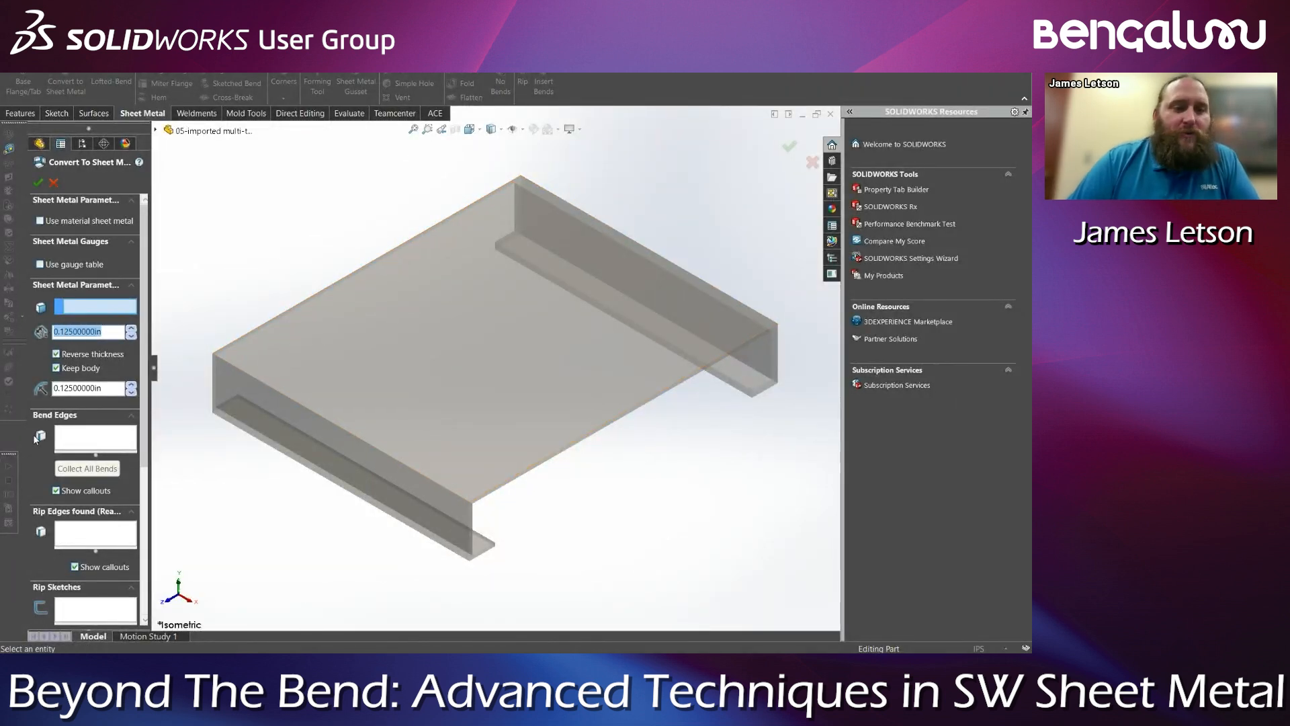
{"action": "left_click", "coordinate": [88, 333]}
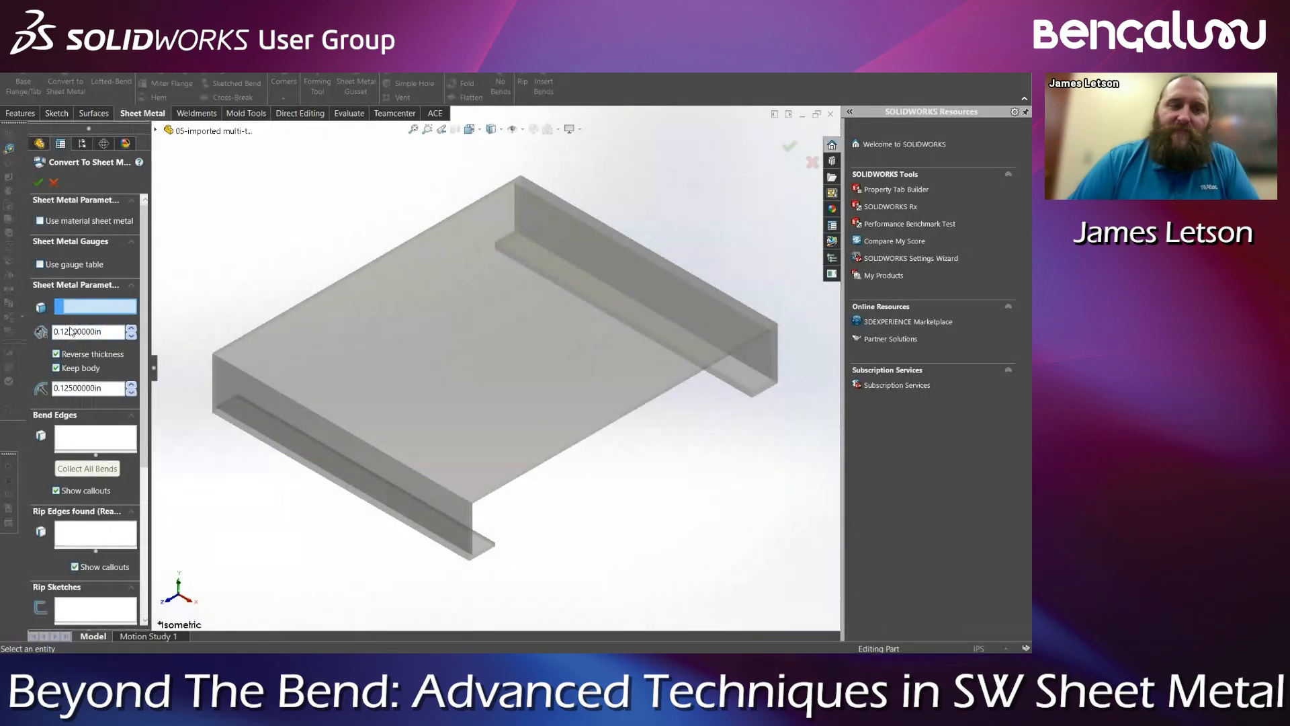
{"action": "double_click", "coordinate": [110, 386]}
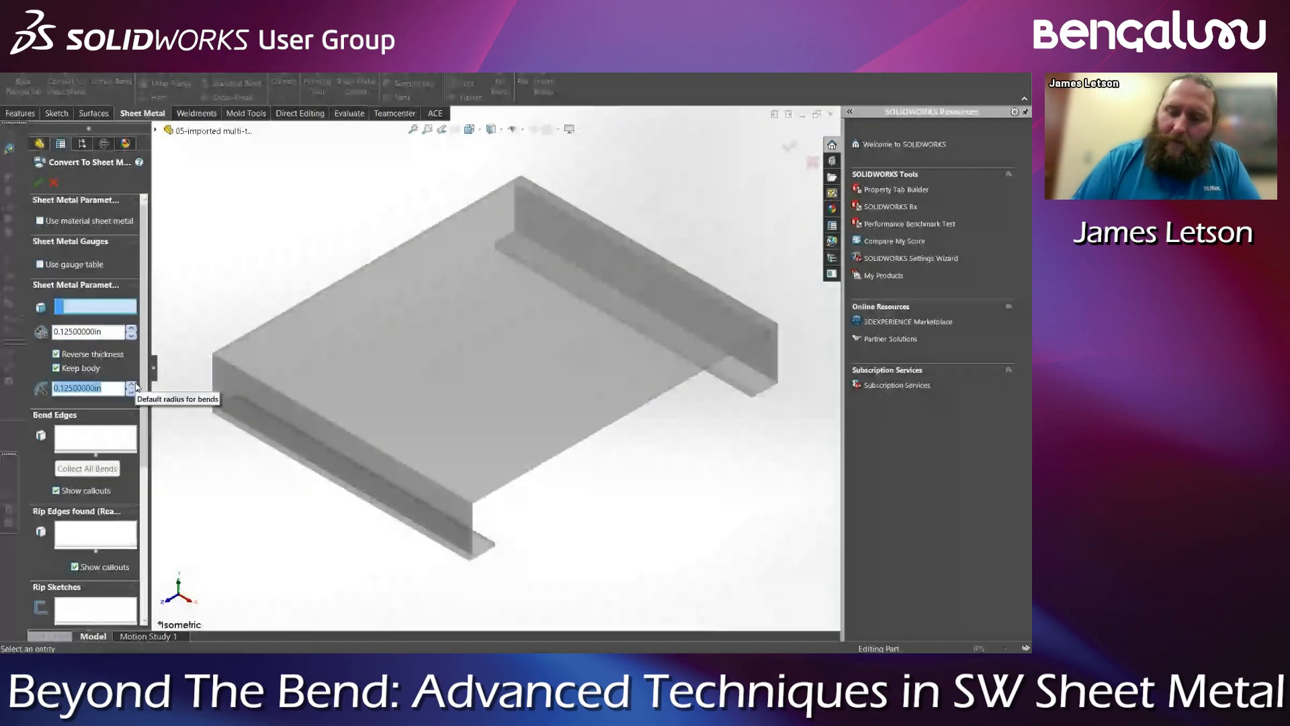
{"action": "key", "text": "BackSpace"}
{"action": "type", "text": ".1345"}
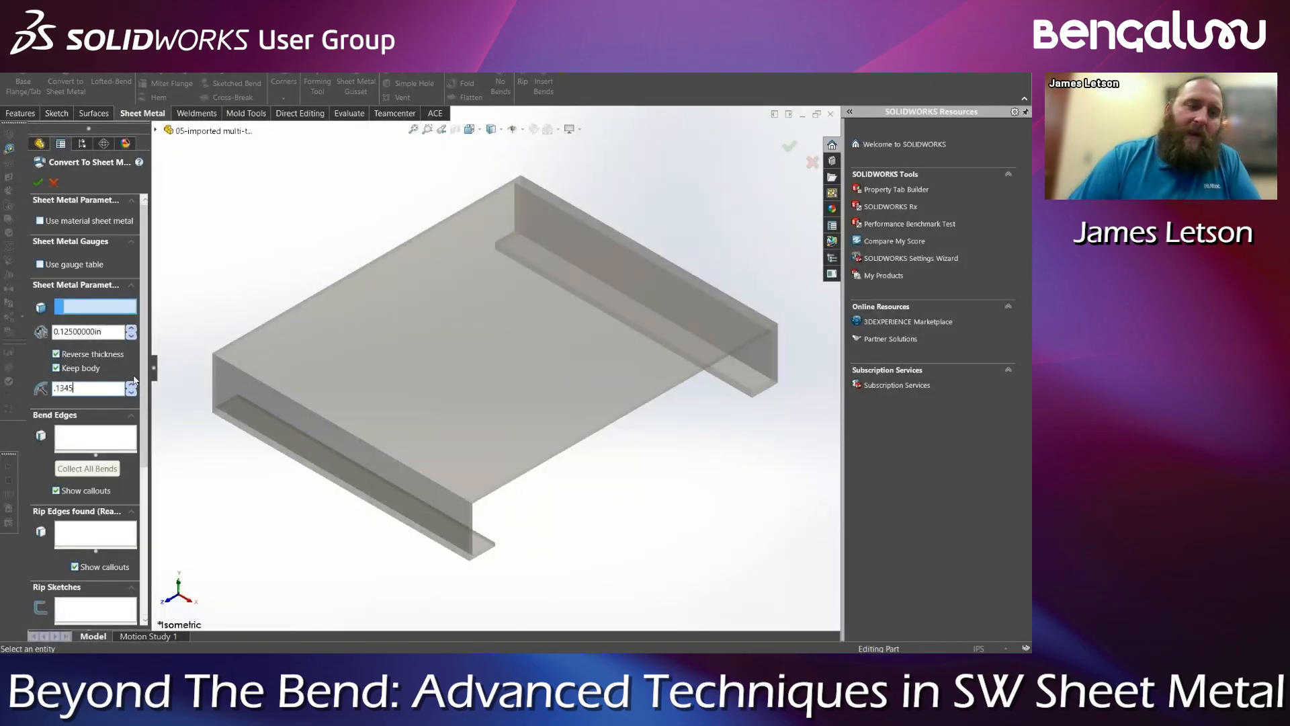
{"action": "key", "text": "Return"}
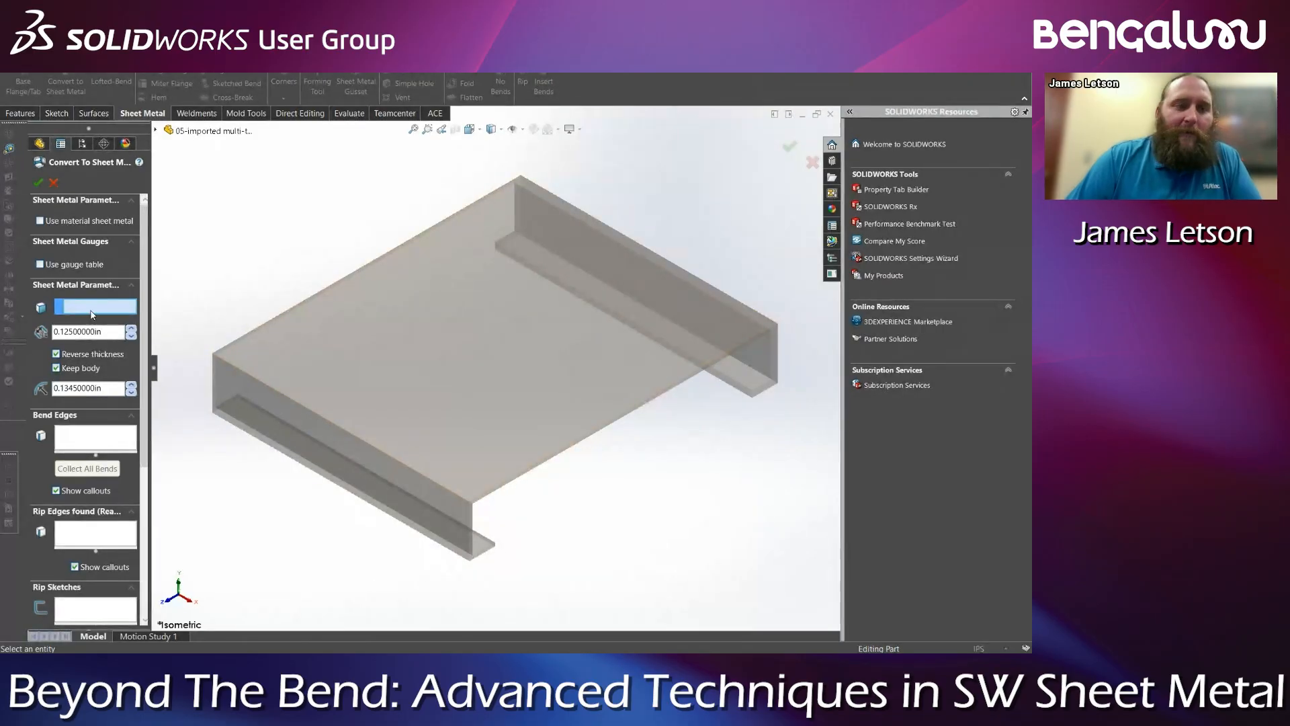
{"action": "left_click", "coordinate": [454, 359]}
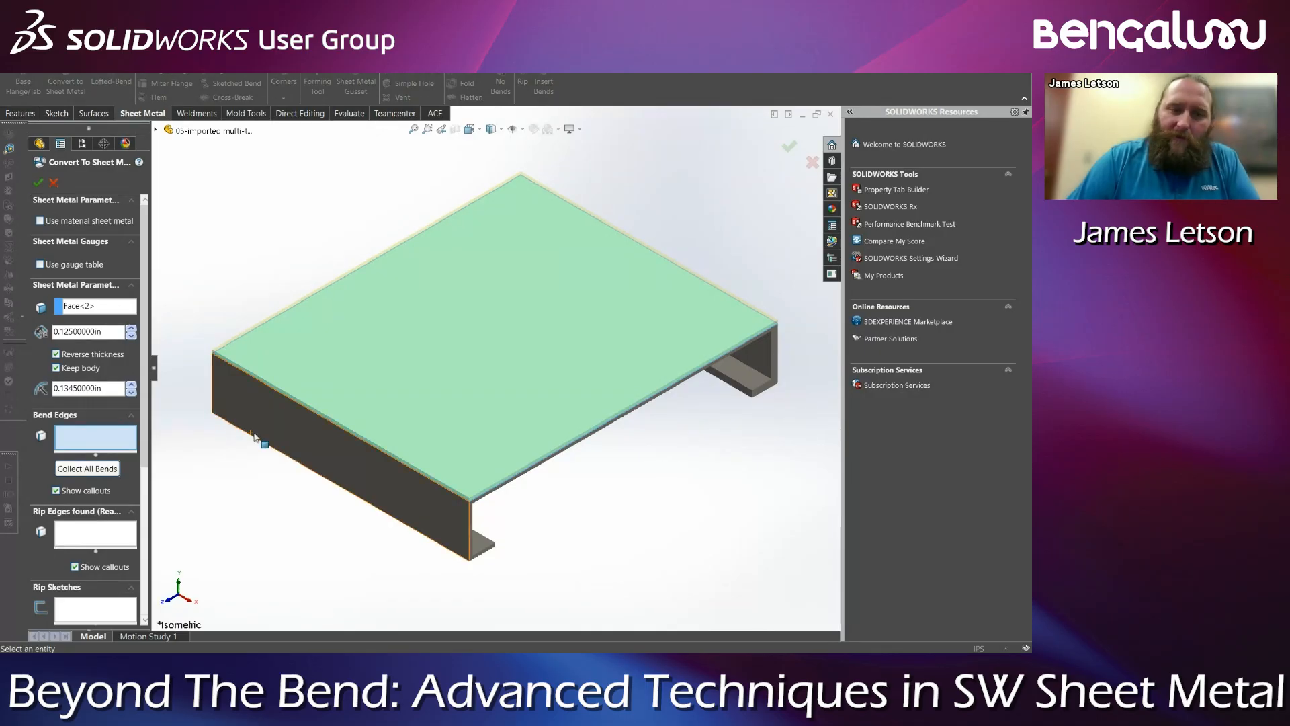
Add the four outer edges along the tops and bottoms of both side walls as bend edges
{"action": "left_click", "coordinate": [251, 375]}
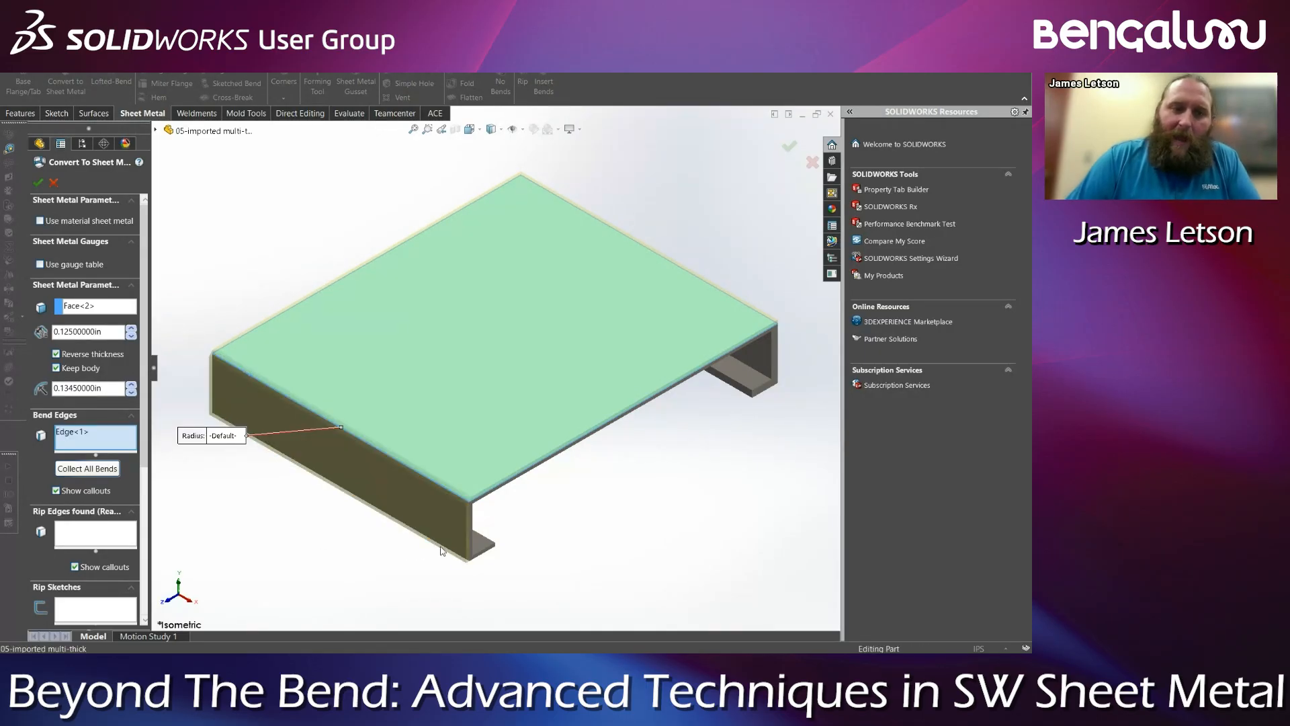
{"action": "middle_click_drag", "start_coordinate": [768, 383], "coordinate": [558, 440]}
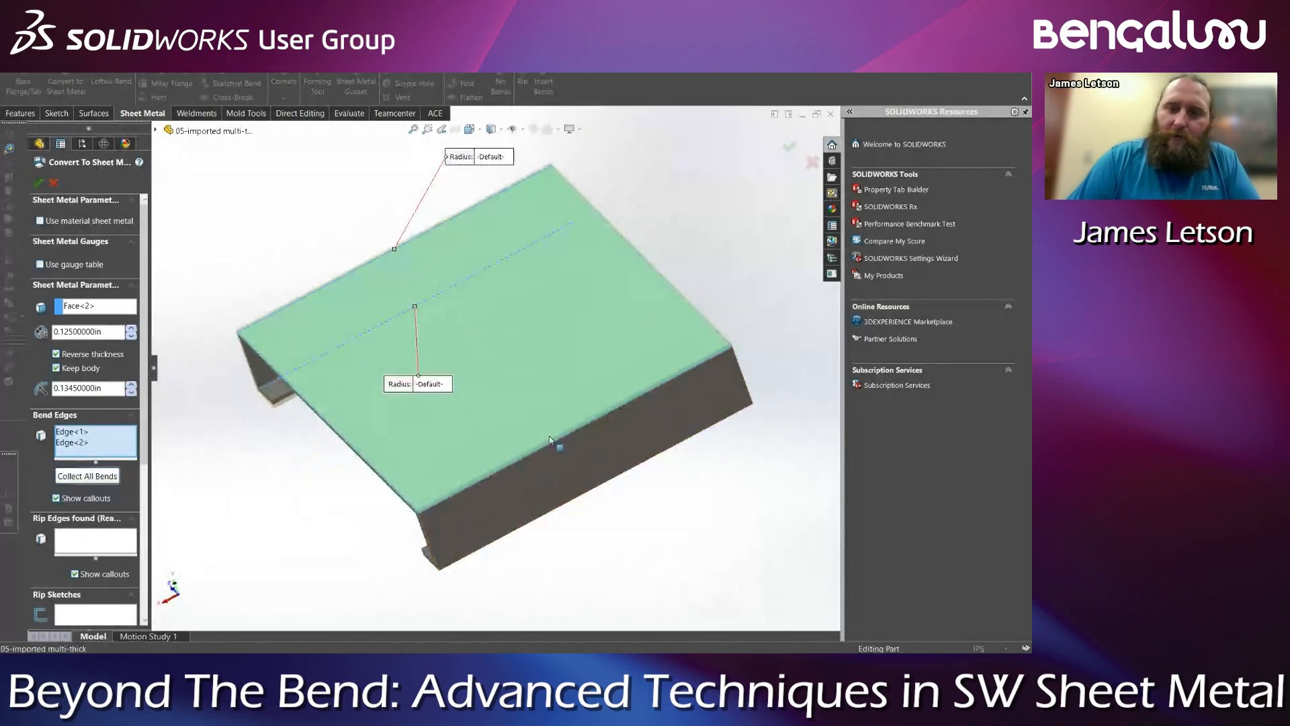
{"action": "left_click", "coordinate": [514, 463]}
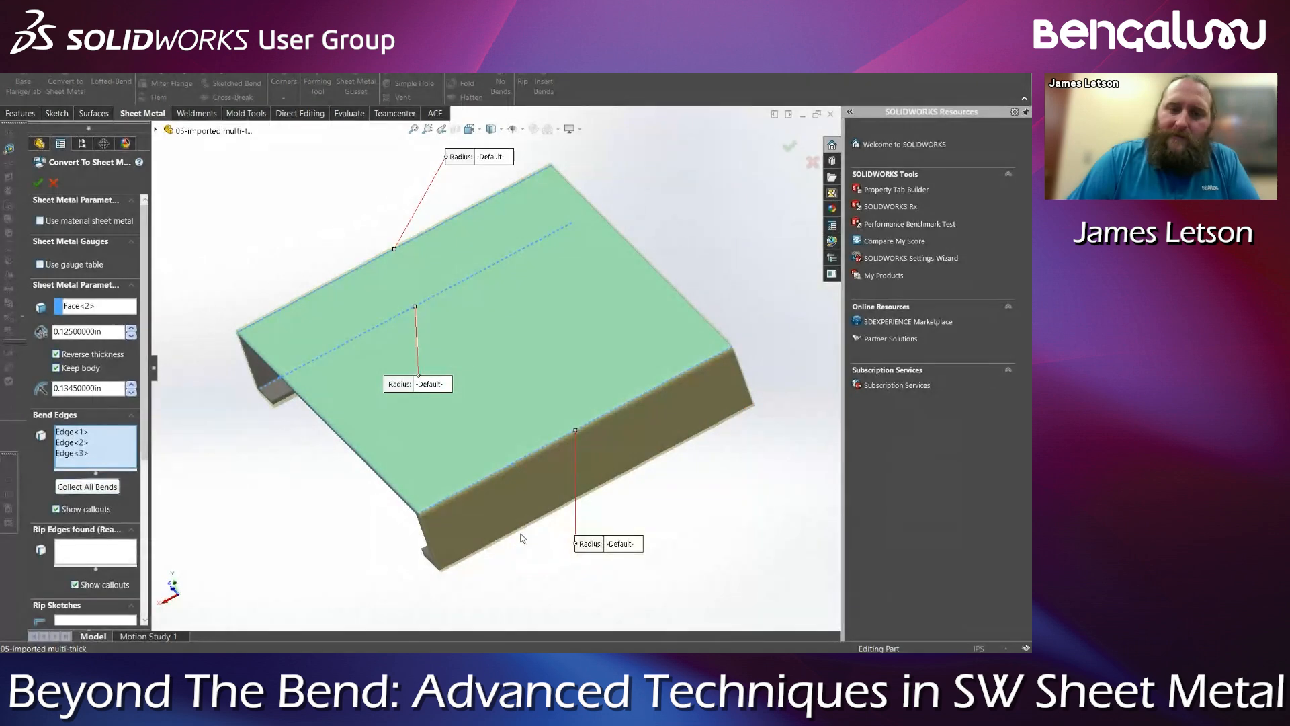
{"action": "left_click", "coordinate": [484, 531]}
{"action": "middle_click_drag", "start_coordinate": [484, 532], "coordinate": [613, 490]}
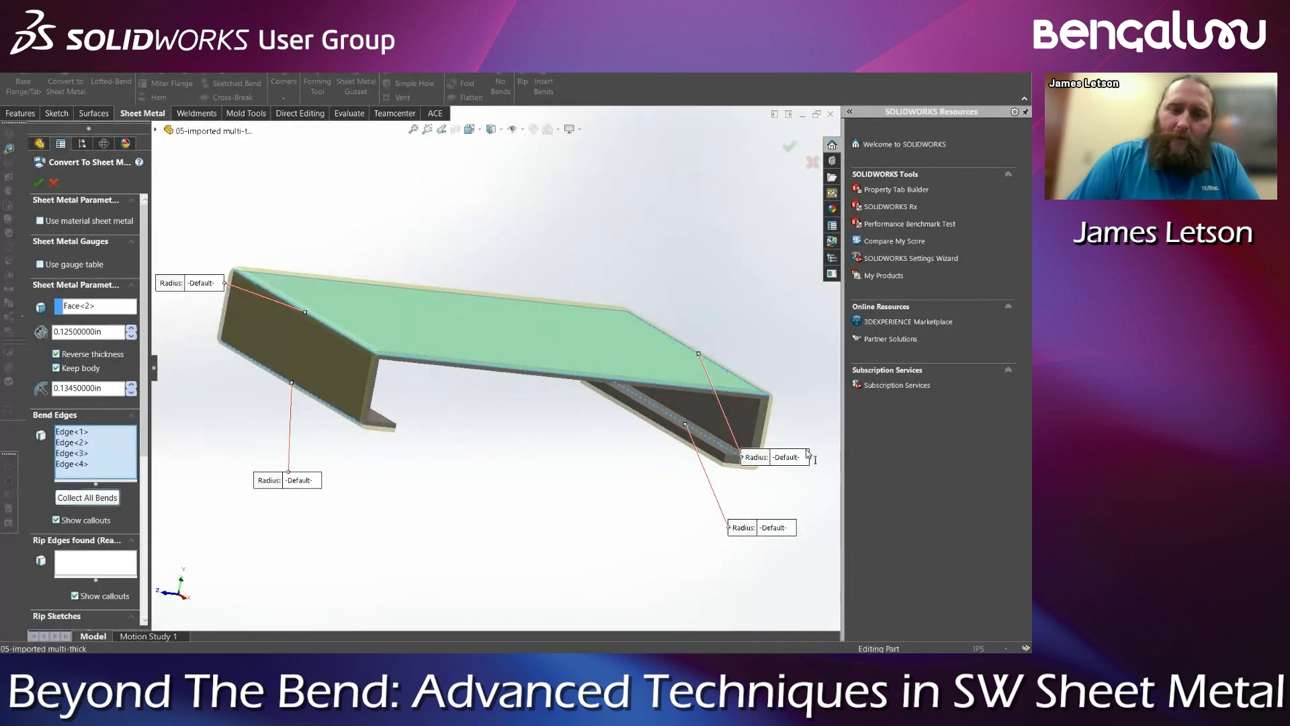
Turn off Reverse thickness so the sheet metal thickness is applied toward the inside of the part
{"action": "scroll", "coordinate": [619, 490], "scroll_direction": "down", "scroll_amount": 5}
{"action": "scroll", "coordinate": [648, 453], "scroll_direction": "down", "scroll_amount": 3}
{"action": "mouse_move", "coordinate": [647, 453]}
{"action": "middle_mouse_down"}
{"action": "mouse_move", "coordinate": [643, 399]}
{"action": "mouse_move", "coordinate": [633, 448]}
{"action": "middle_mouse_up"}
{"action": "scroll", "coordinate": [646, 420], "scroll_direction": "down", "scroll_amount": 1}
{"action": "scroll", "coordinate": [633, 449], "scroll_direction": "up", "scroll_amount": 5}
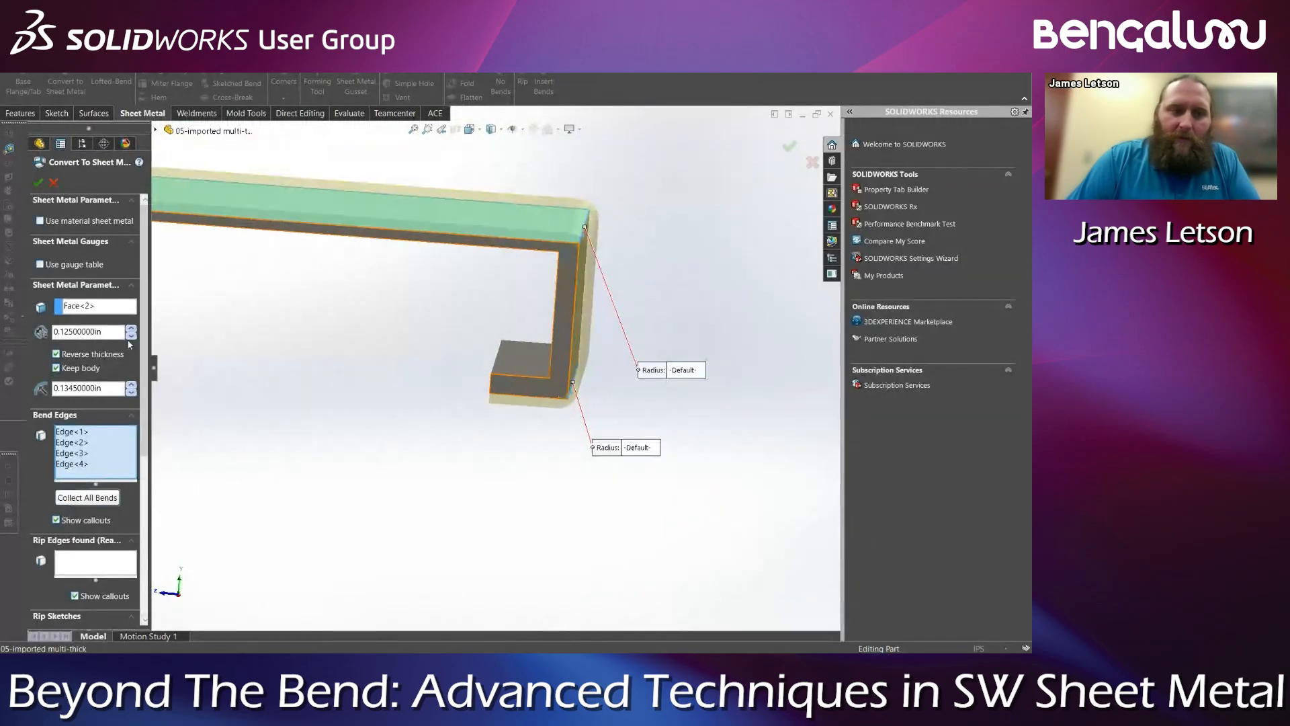
{"action": "left_click", "coordinate": [57, 354]}
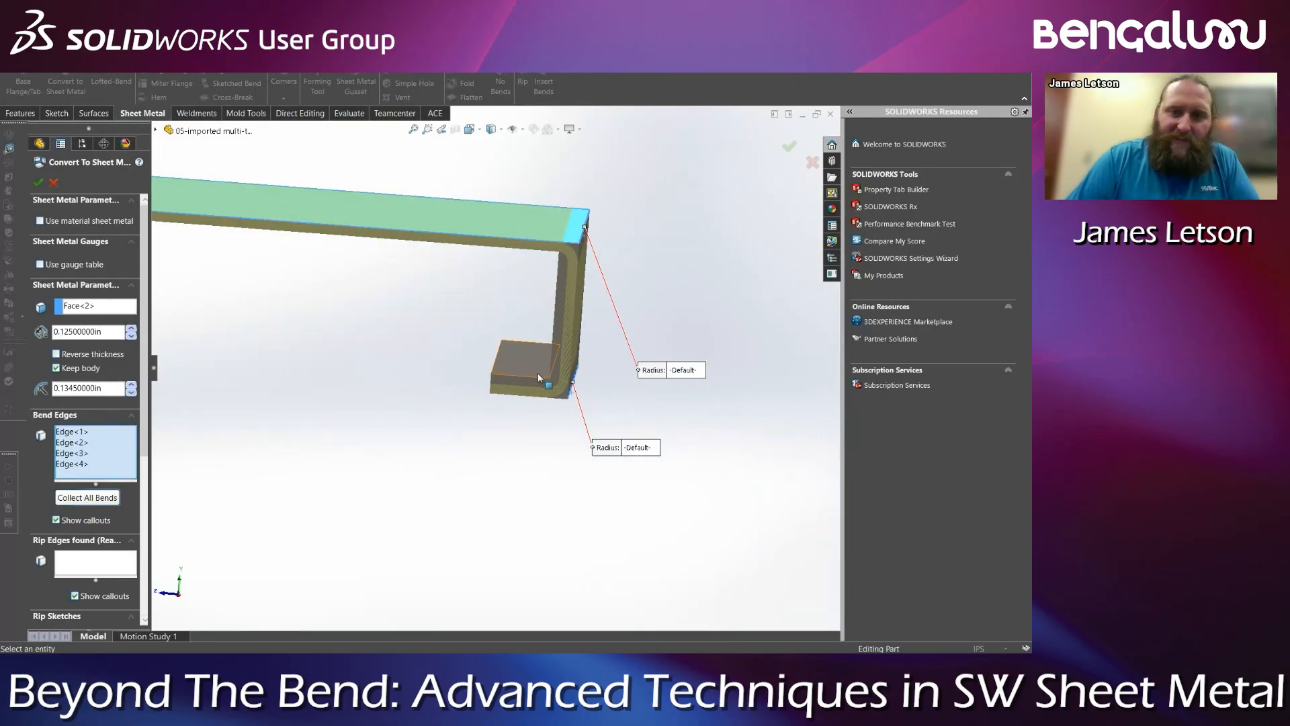
Compare the previewed sheet metal profile with the imported walls at the side channel and accept the conversion
{"action": "scroll", "coordinate": [541, 280], "scroll_direction": "down", "scroll_amount": 2}
{"action": "middle_click_drag", "start_coordinate": [541, 281], "coordinate": [571, 273]}
{"action": "scroll", "coordinate": [571, 273], "scroll_direction": "down", "scroll_amount": 2}
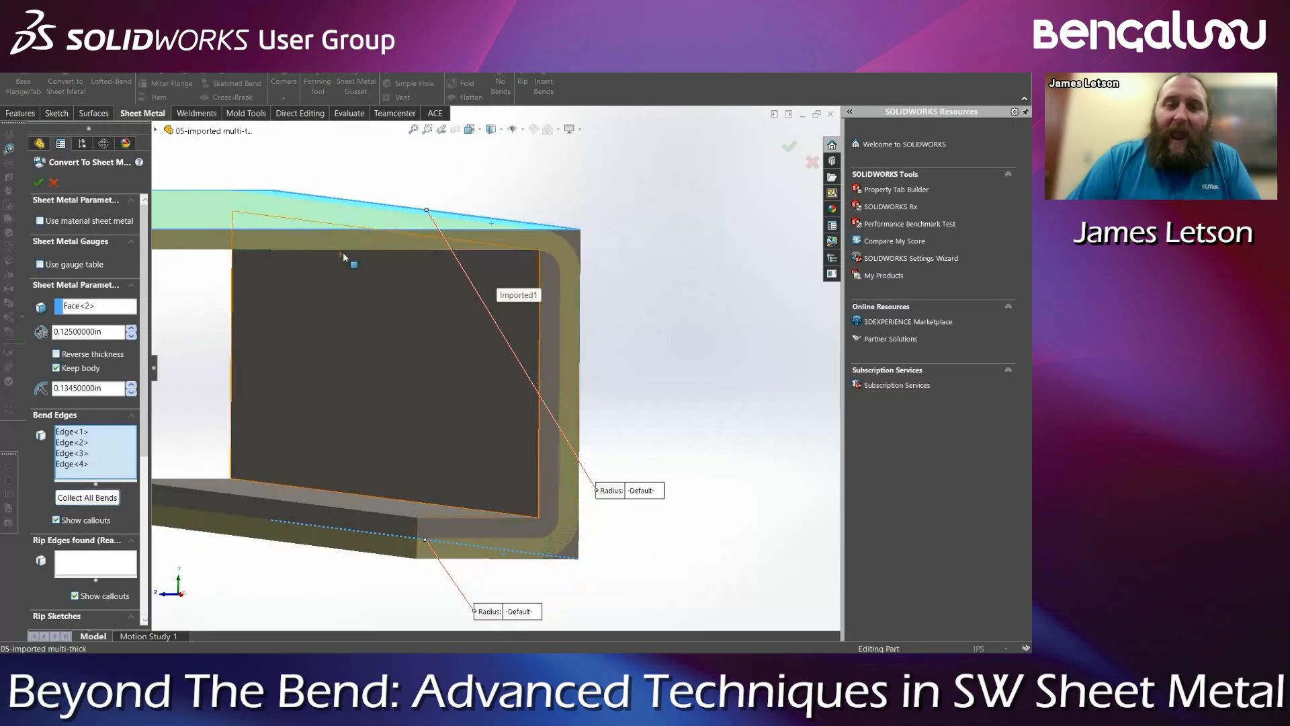
{"action": "scroll", "coordinate": [662, 323], "scroll_direction": "down", "scroll_amount": 2}
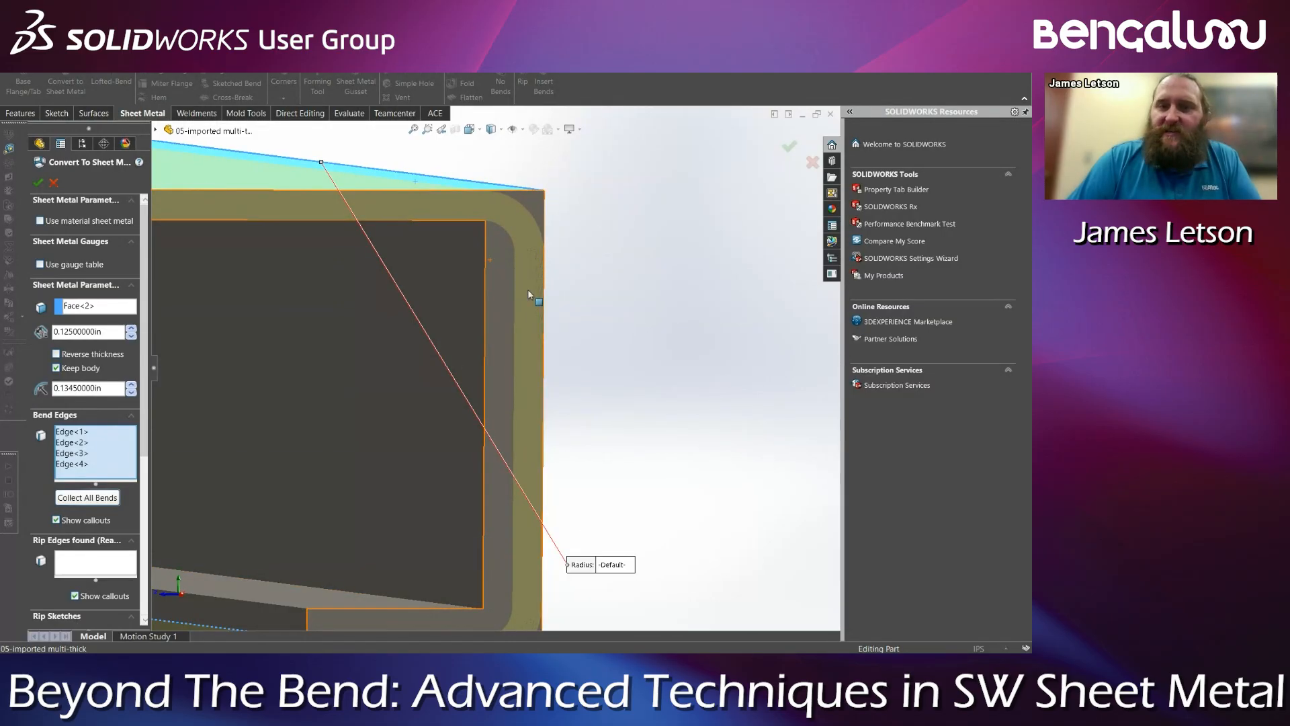
{"action": "scroll", "coordinate": [524, 277], "scroll_direction": "up", "scroll_amount": 2}
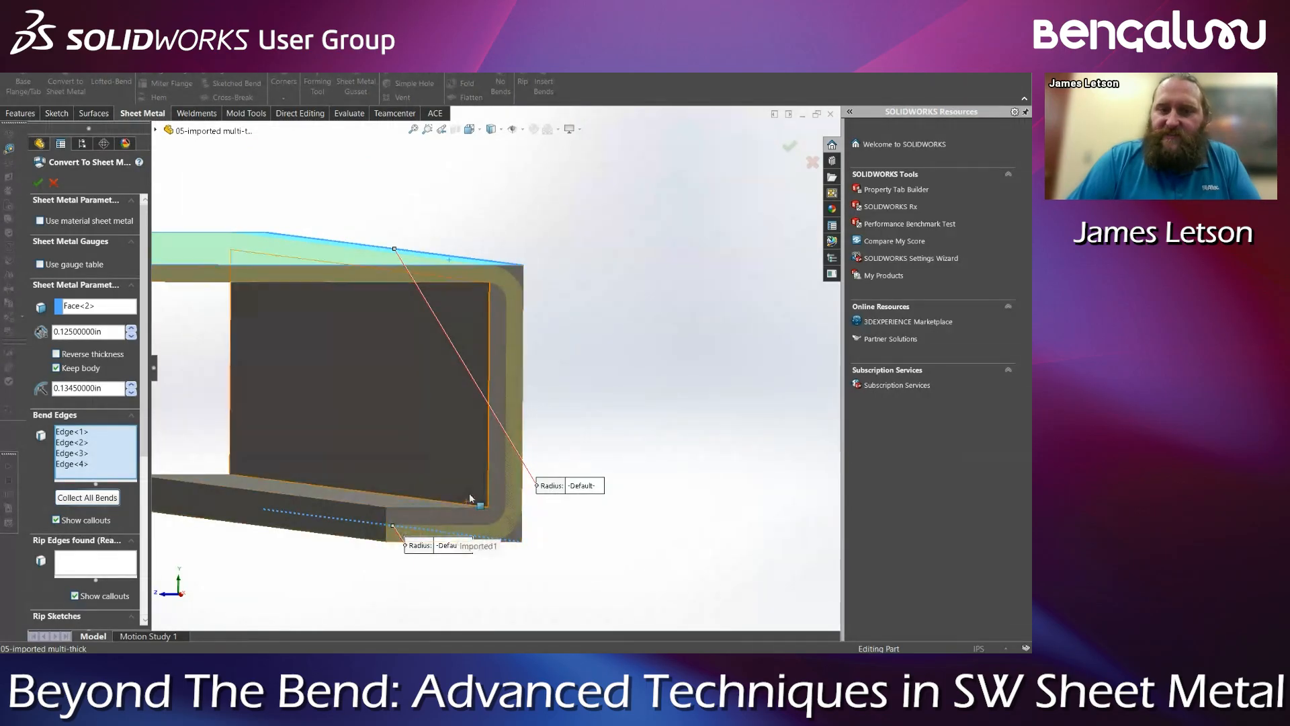
{"action": "left_click", "coordinate": [789, 146]}
Edit the Convert-Solid feature to turn off Keep body and apply the change
{"action": "middle_click_drag", "start_coordinate": [648, 385], "coordinate": [358, 438]}
{"action": "right_click", "coordinate": [84, 339]}
{"action": "left_click", "coordinate": [106, 313]}
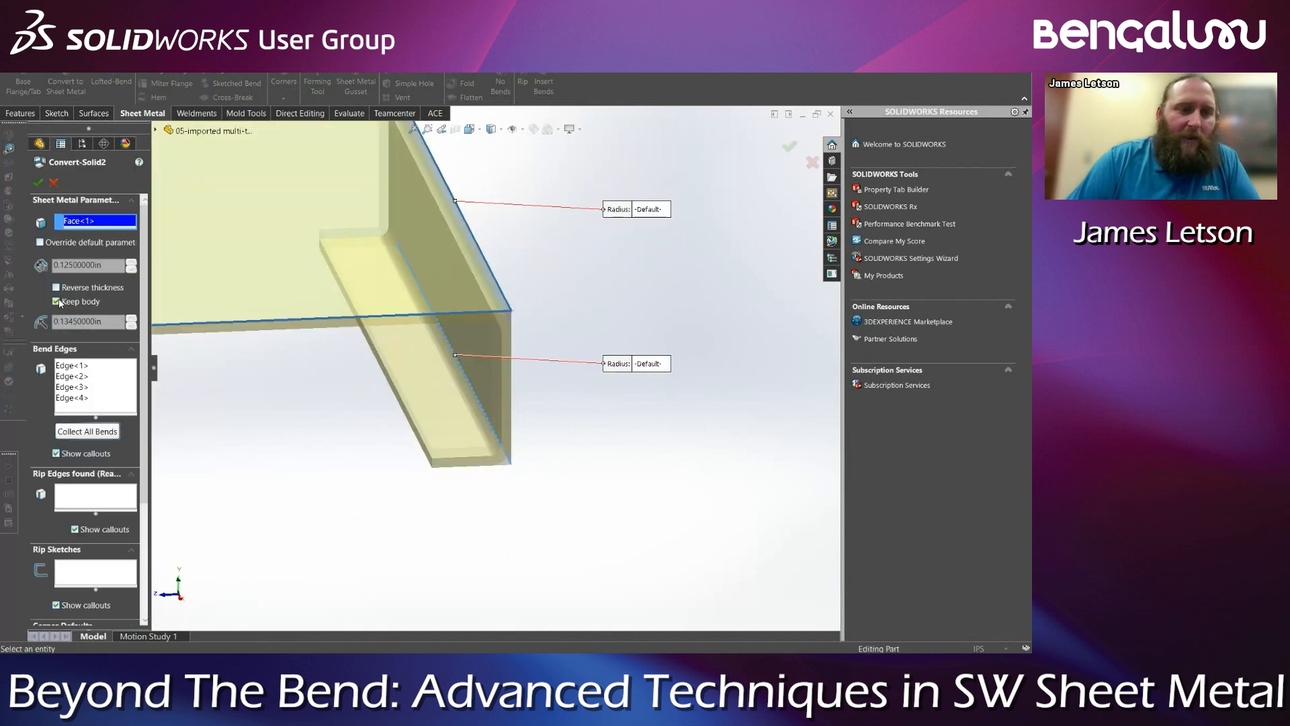
{"action": "left_click", "coordinate": [39, 182]}
Inspect the rounded bends of the converted part, flatten it to check the flat pattern, and fold it back
{"action": "middle_click_drag", "start_coordinate": [621, 463], "coordinate": [520, 354]}
{"action": "left_click", "coordinate": [514, 340]}
{"action": "middle_click_drag", "start_coordinate": [538, 397], "coordinate": [519, 327]}
{"action": "left_click", "coordinate": [525, 321]}
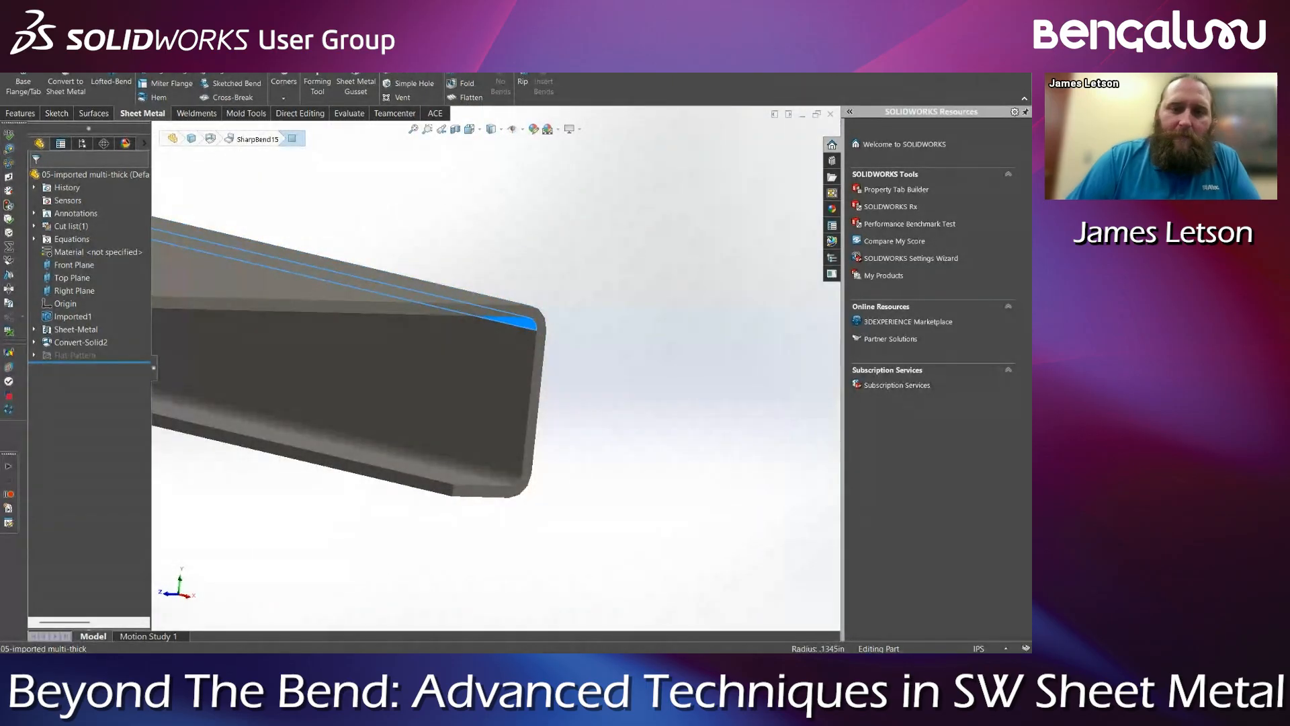
{"action": "scroll", "coordinate": [610, 362], "scroll_direction": "up", "scroll_amount": 4}
{"action": "left_click", "coordinate": [610, 362]}
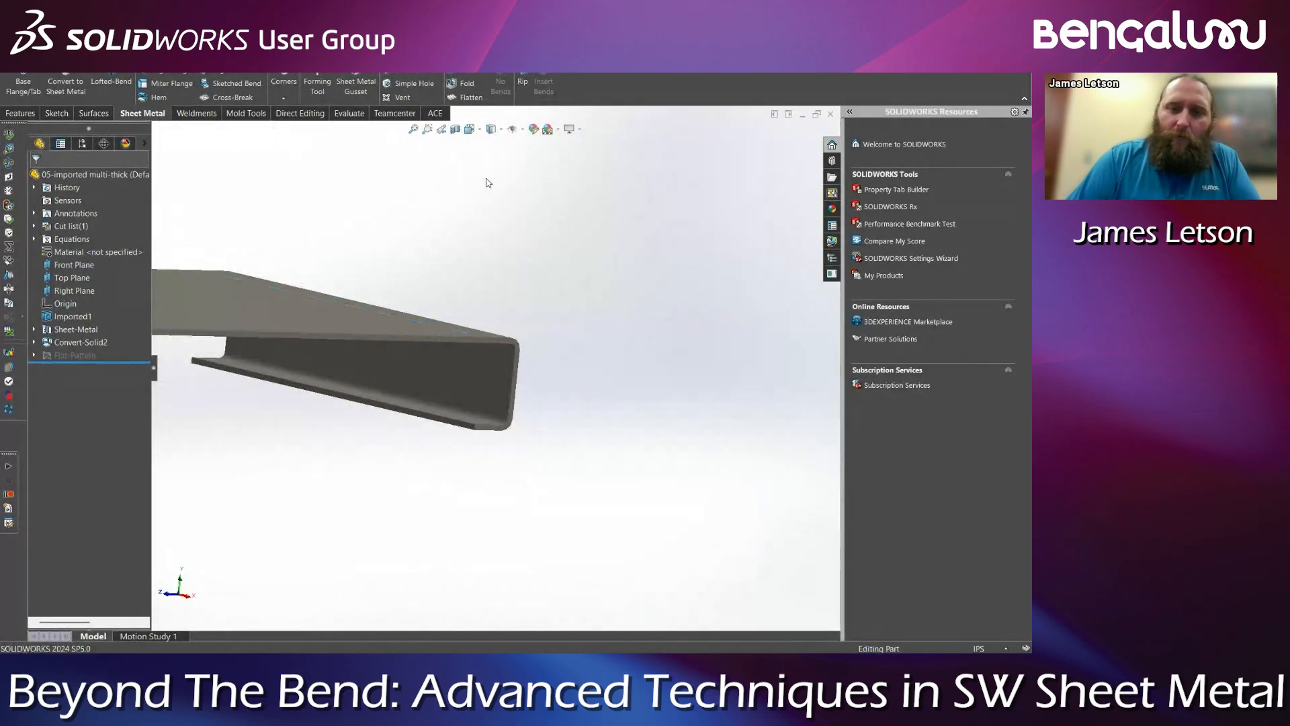
{"action": "left_click", "coordinate": [468, 99]}
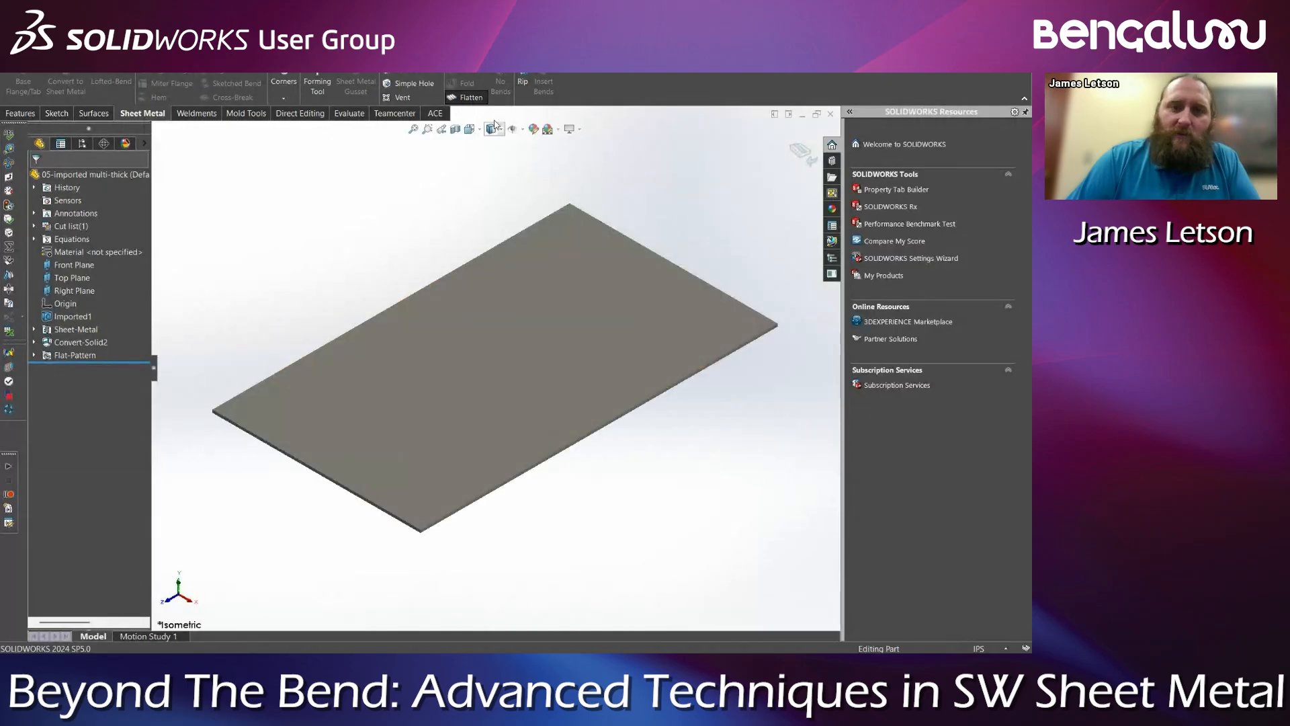
{"action": "left_click", "coordinate": [468, 100]}
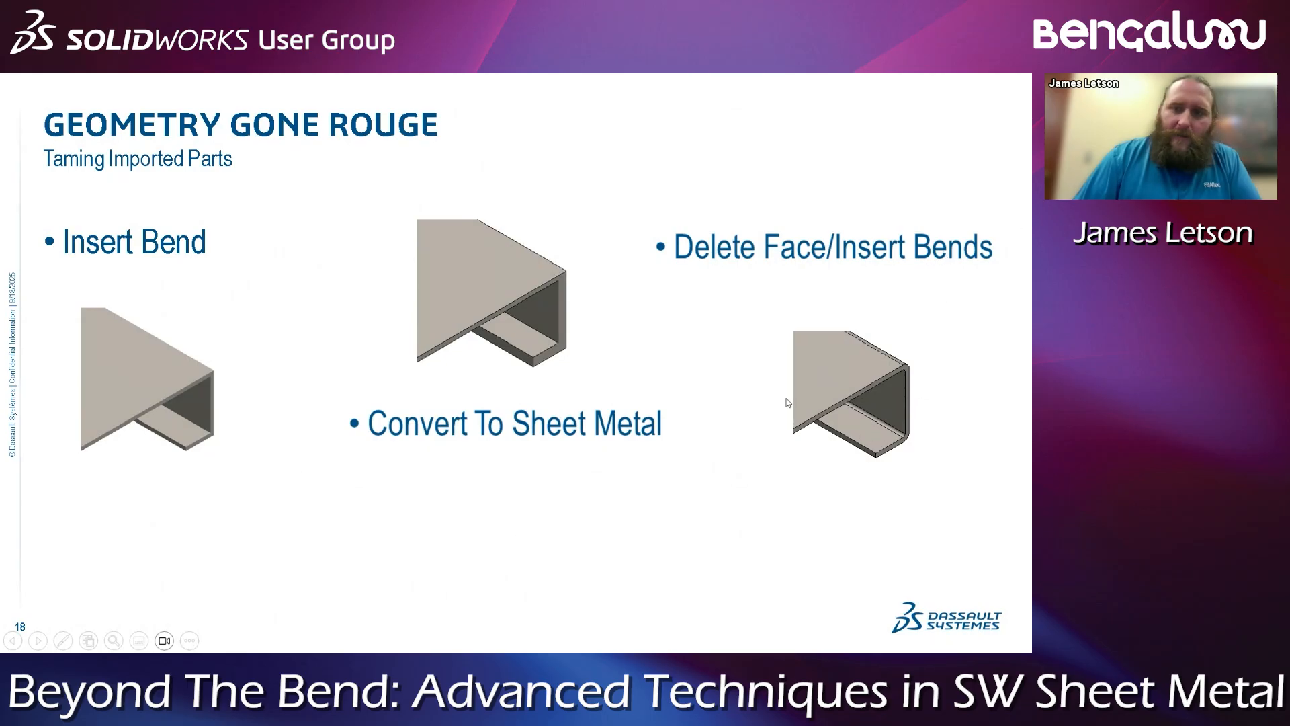
Switch from the slide show back to SOLIDWORKS and bring up the 06-Imported uniform thick with radius part
{"action": "key", "text": "super+Tab"}
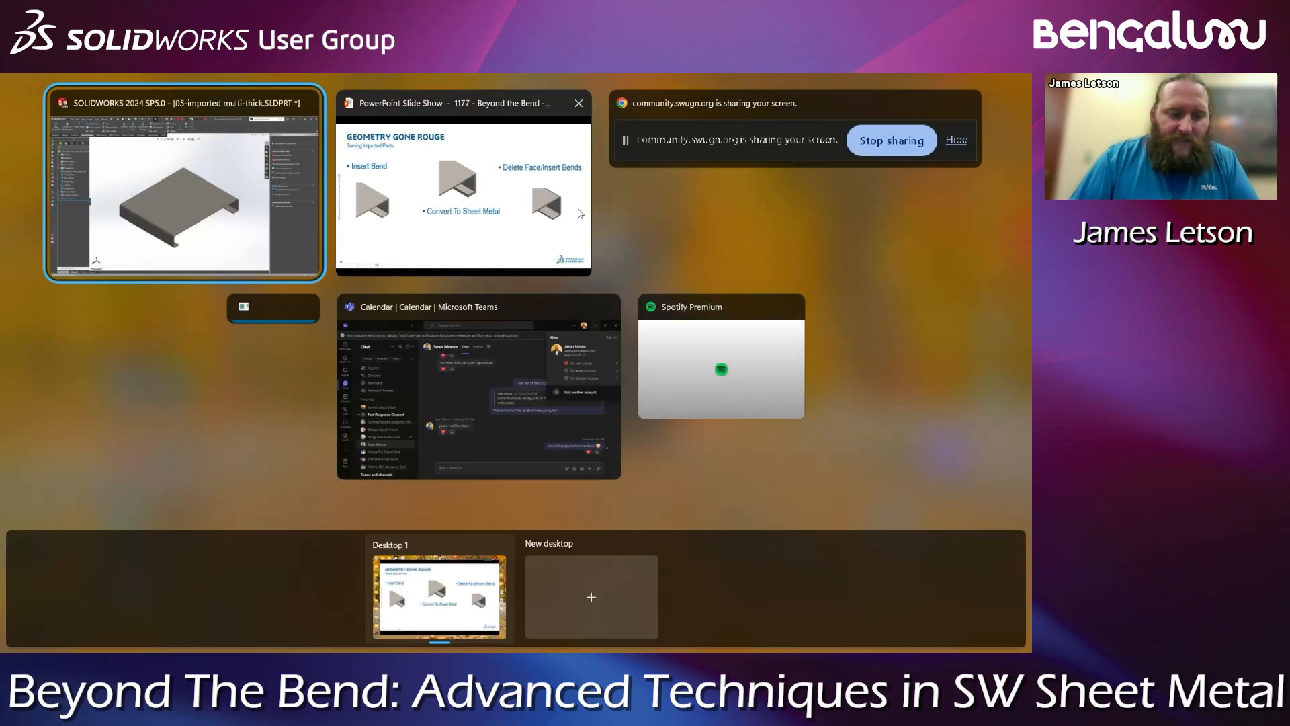
{"action": "left_click", "coordinate": [293, 237]}
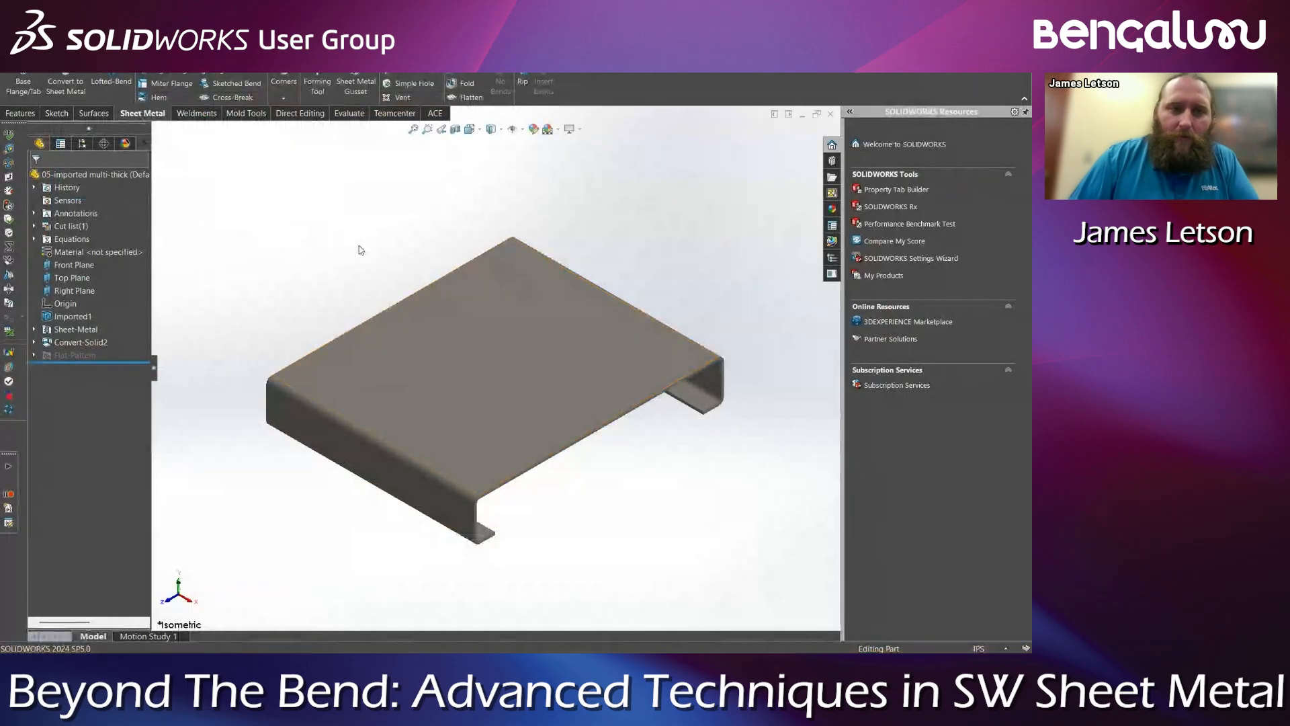
{"action": "key", "text": "ctrl+Tab"}
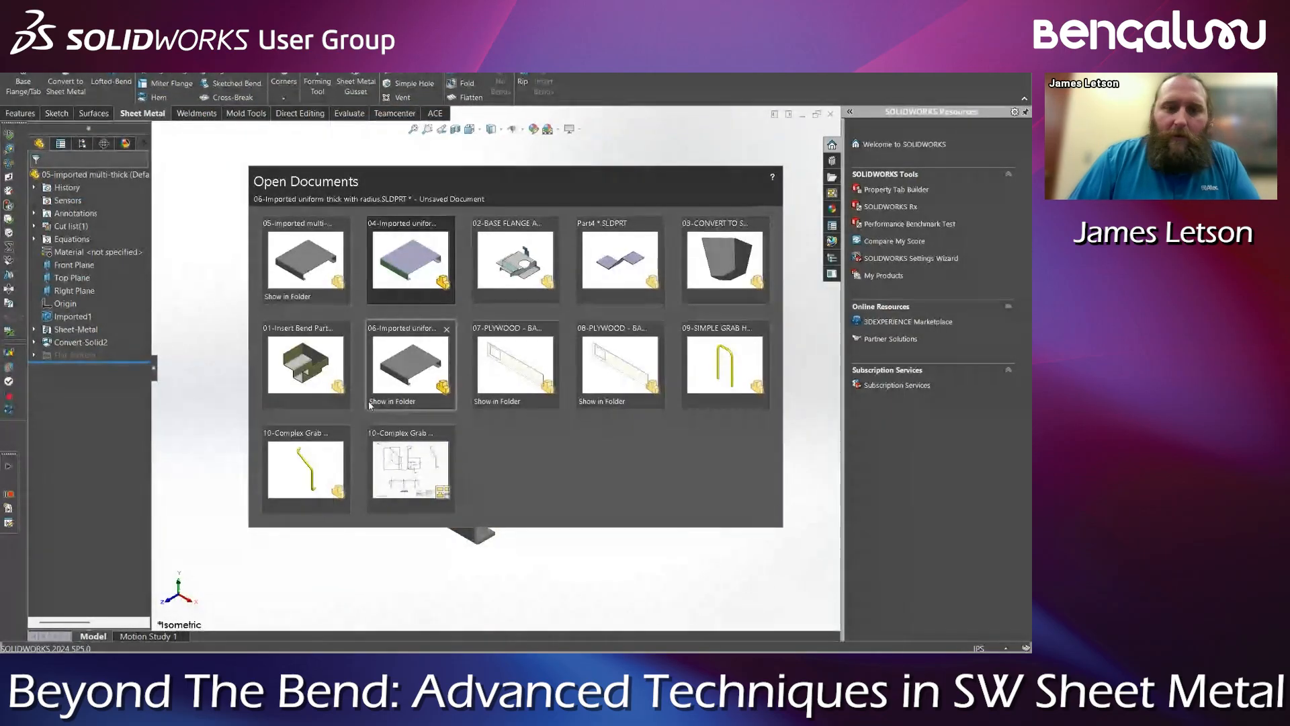
{"action": "left_click", "coordinate": [417, 363]}
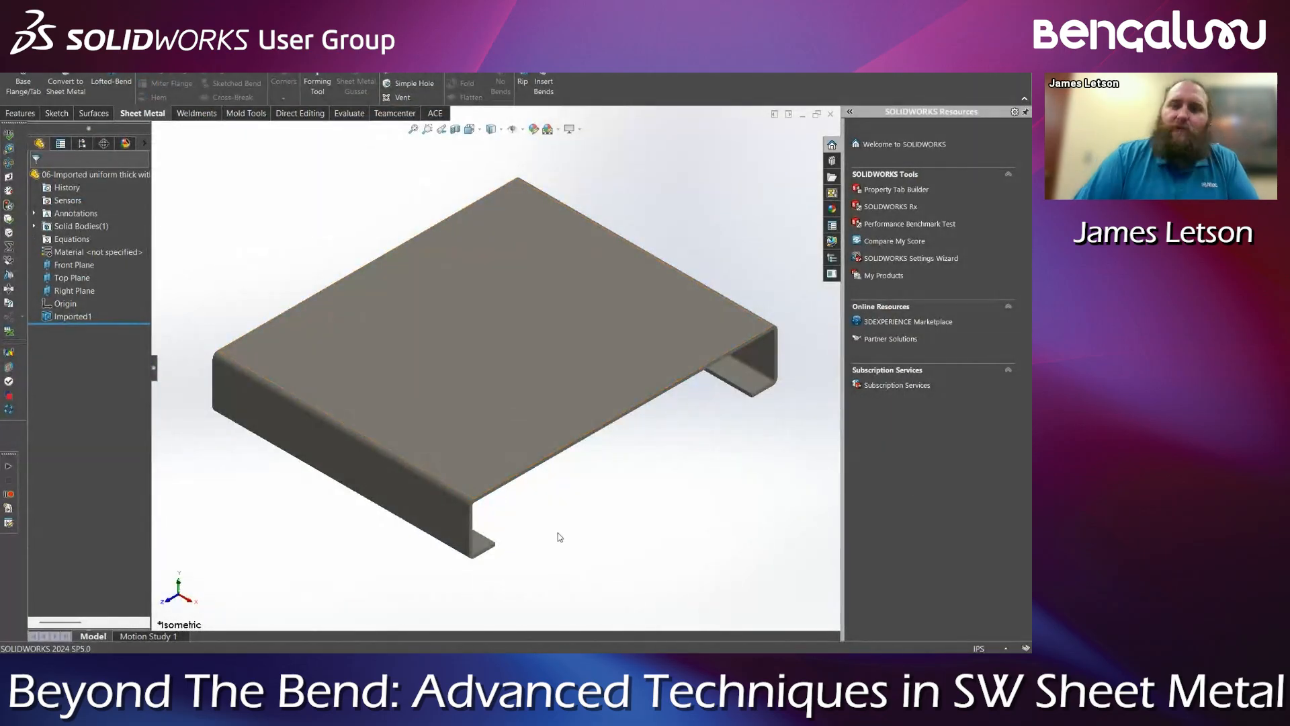
Examine the outer bend face and the wall profile of the imported part with radii
{"action": "left_click", "coordinate": [526, 398]}
{"action": "middle_click_drag", "start_coordinate": [590, 498], "coordinate": [501, 521]}
{"action": "scroll", "coordinate": [475, 389], "scroll_direction": "down", "scroll_amount": 3}
{"action": "scroll", "coordinate": [413, 368], "scroll_direction": "down", "scroll_amount": 3}
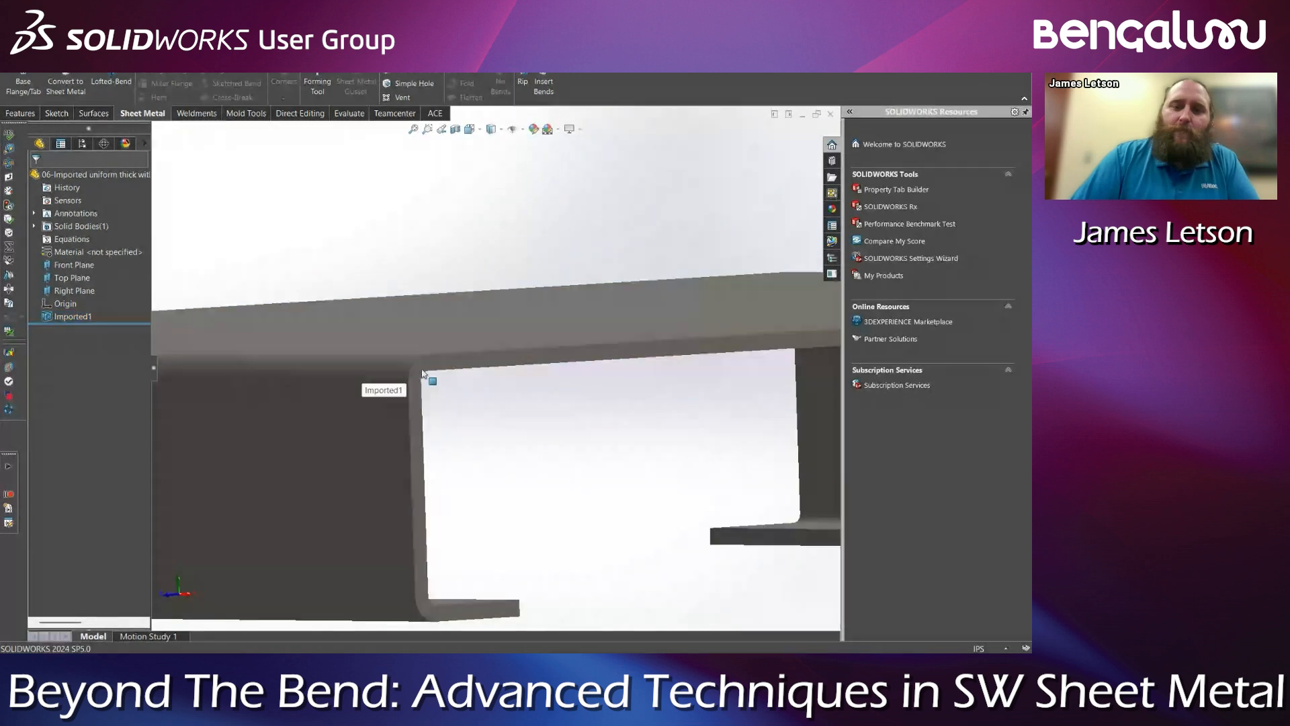
{"action": "middle_click_drag", "start_coordinate": [436, 409], "coordinate": [430, 448]}
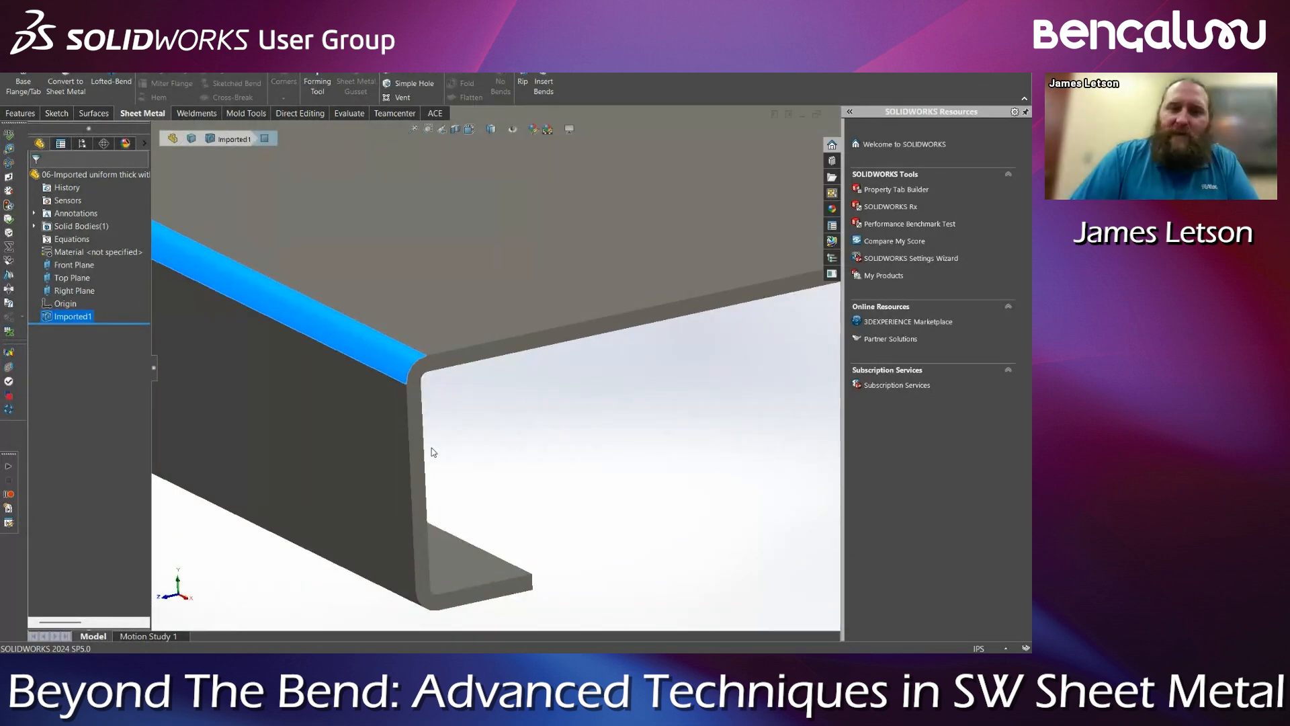
{"action": "left_click", "coordinate": [595, 414]}
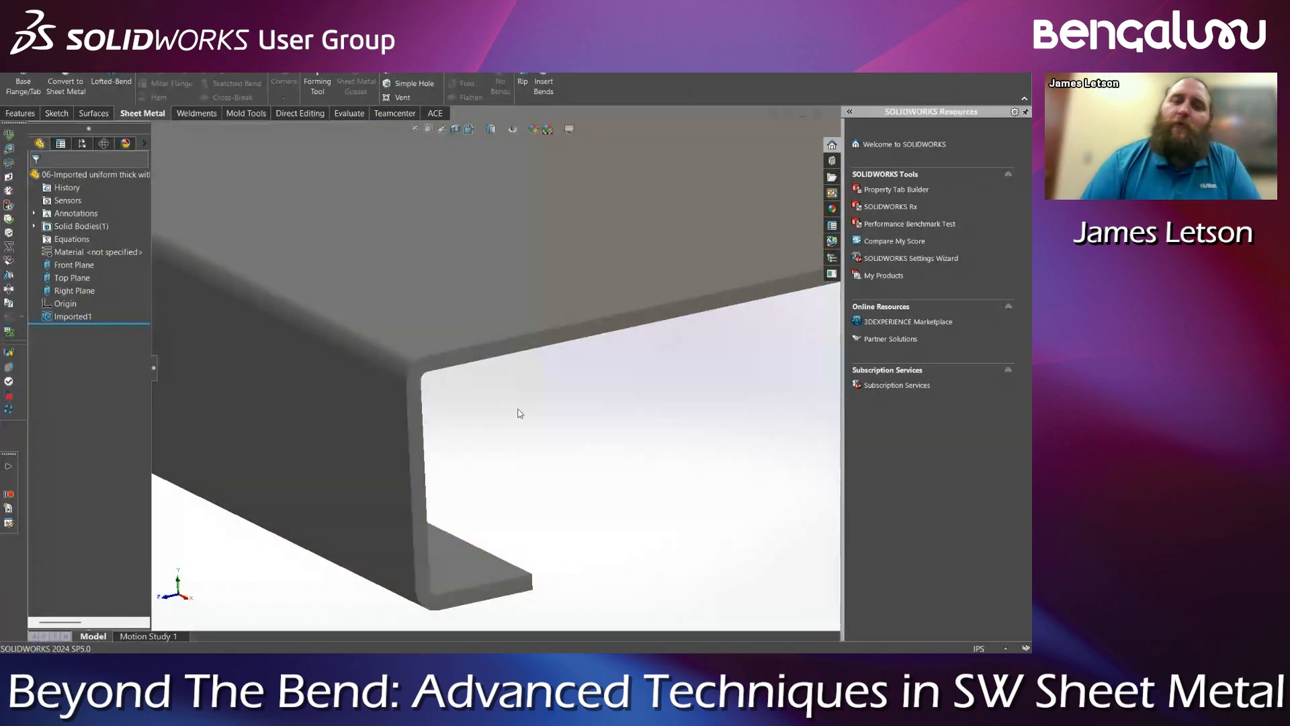
{"action": "middle_click_drag", "start_coordinate": [504, 398], "coordinate": [471, 361]}
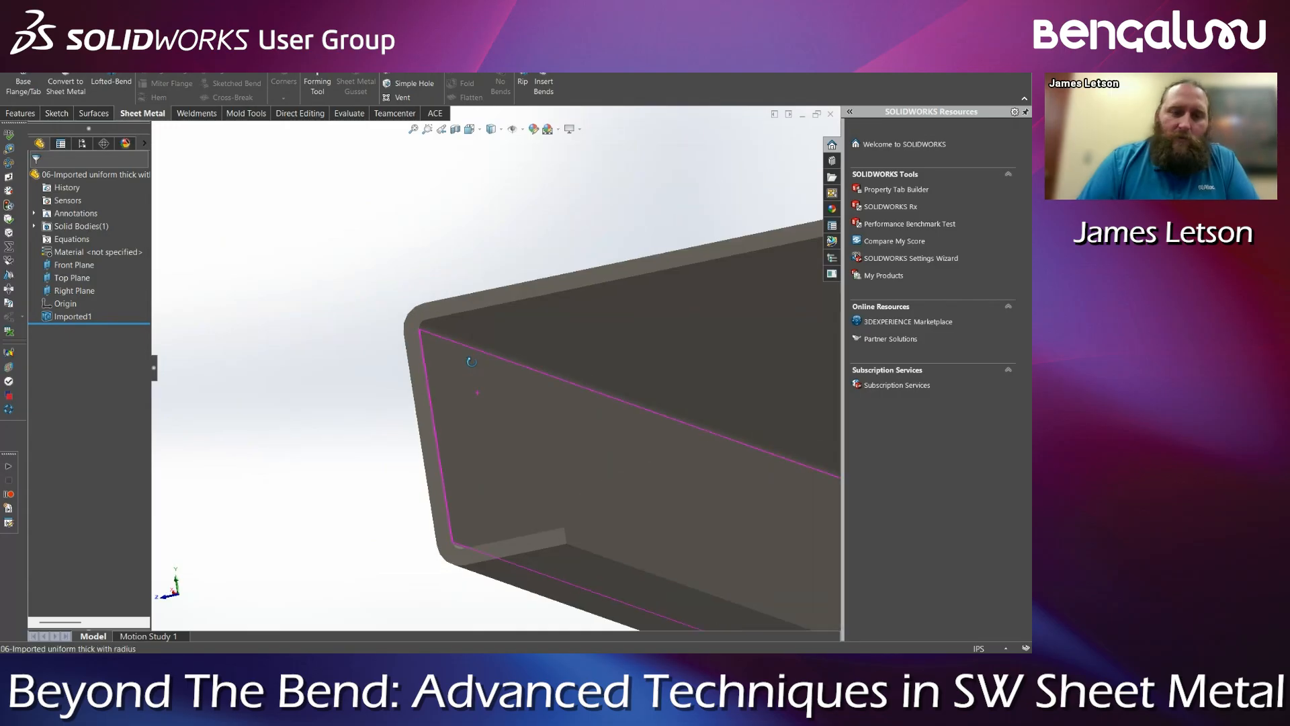
Measure the inner bend arc between the top panel and side wall, and check the arc at the lower flange
{"action": "left_click", "coordinate": [434, 330]}
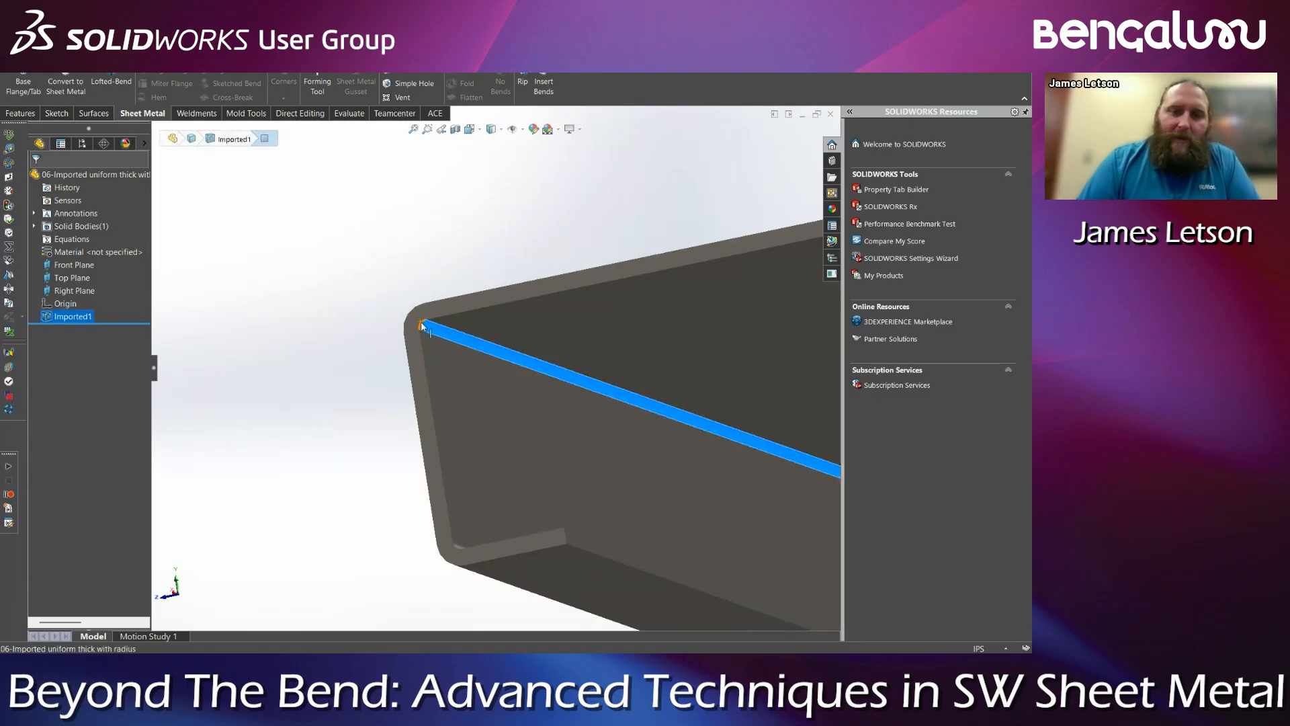
{"action": "left_click", "coordinate": [421, 326]}
{"action": "middle_click_drag", "start_coordinate": [288, 346], "coordinate": [314, 371]}
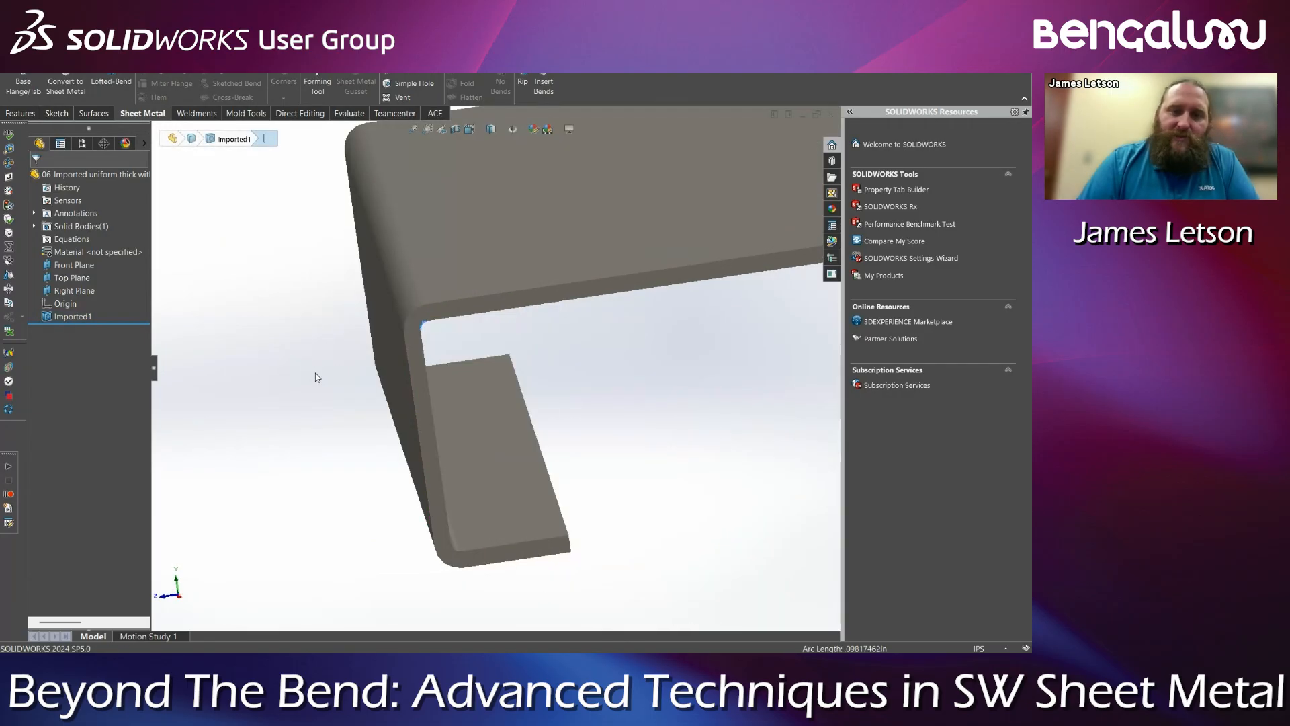
{"action": "middle_click_drag", "start_coordinate": [481, 345], "coordinate": [432, 342]}
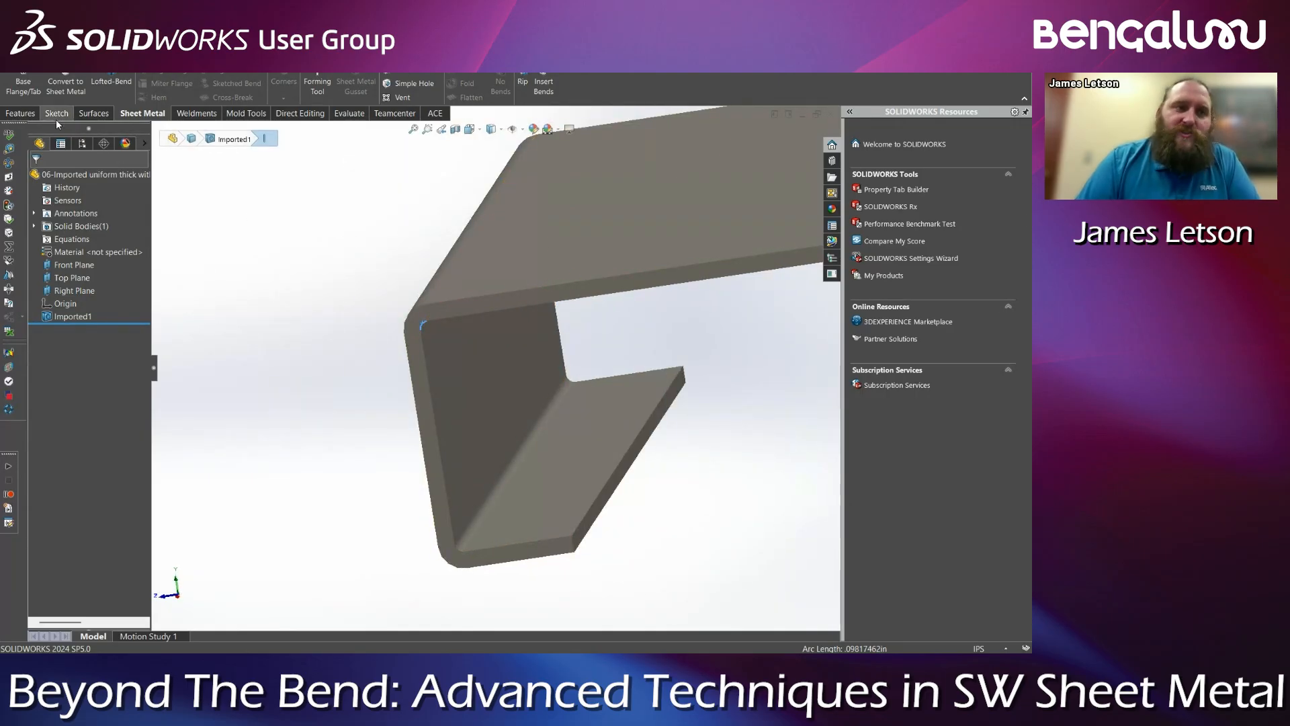
{"action": "left_click", "coordinate": [10, 149]}
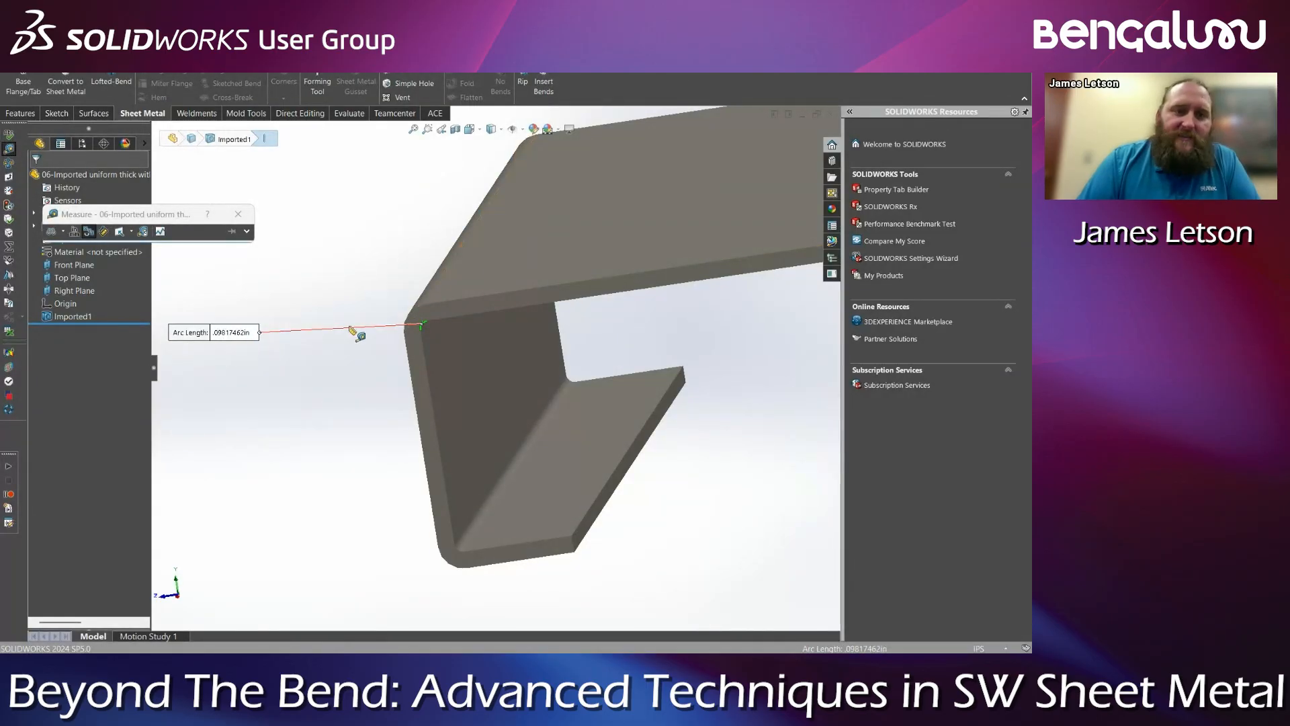
{"action": "key", "text": "Escape"}
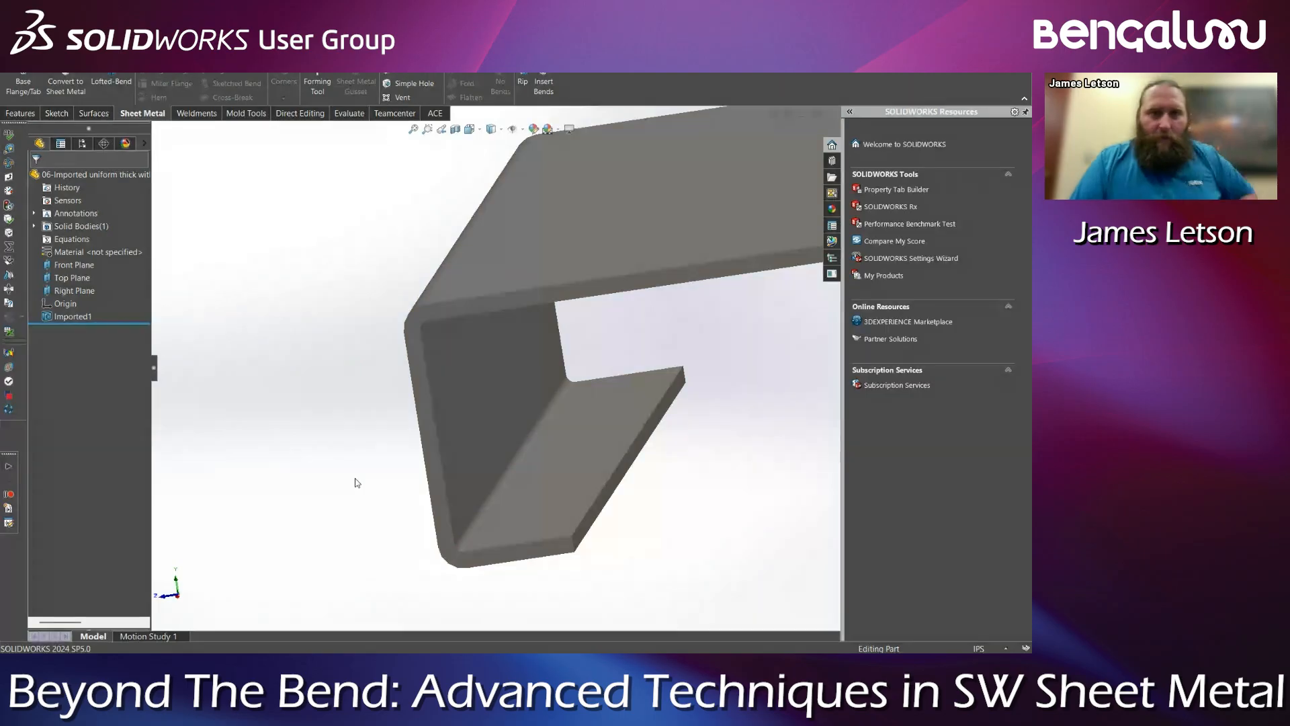
{"action": "left_click", "coordinate": [457, 550]}
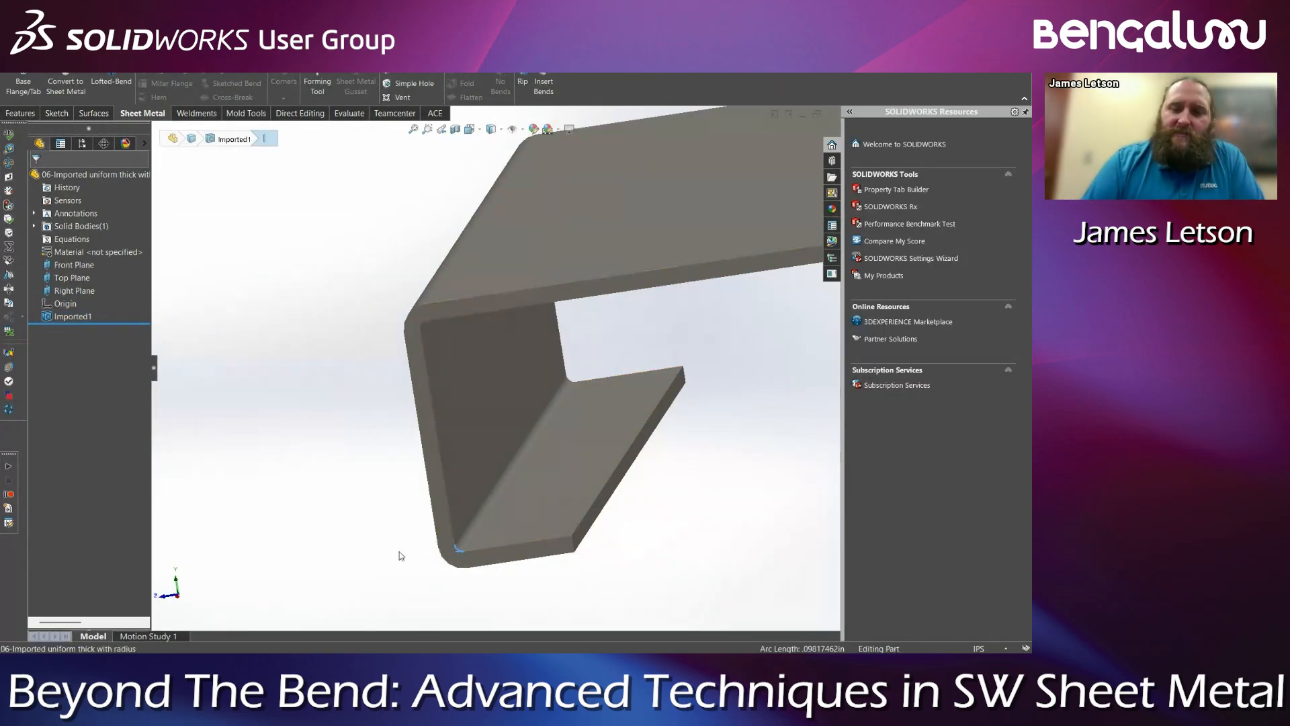
Measure the inner arc at the lower flange bend and the thickness between the top panel's outer and inner faces
{"action": "left_click", "coordinate": [465, 542]}
{"action": "left_click", "coordinate": [411, 544]}
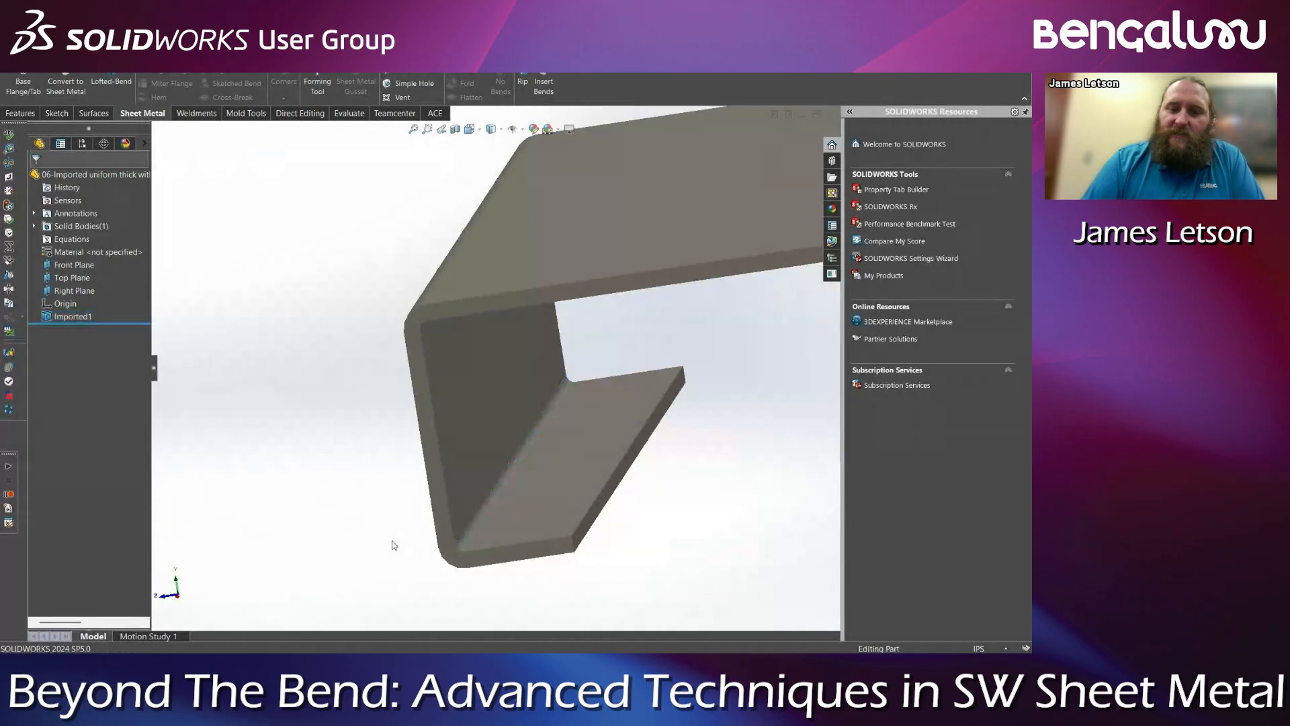
{"action": "key", "text": "ctrl+7"}
{"action": "left_click", "coordinate": [523, 433]}
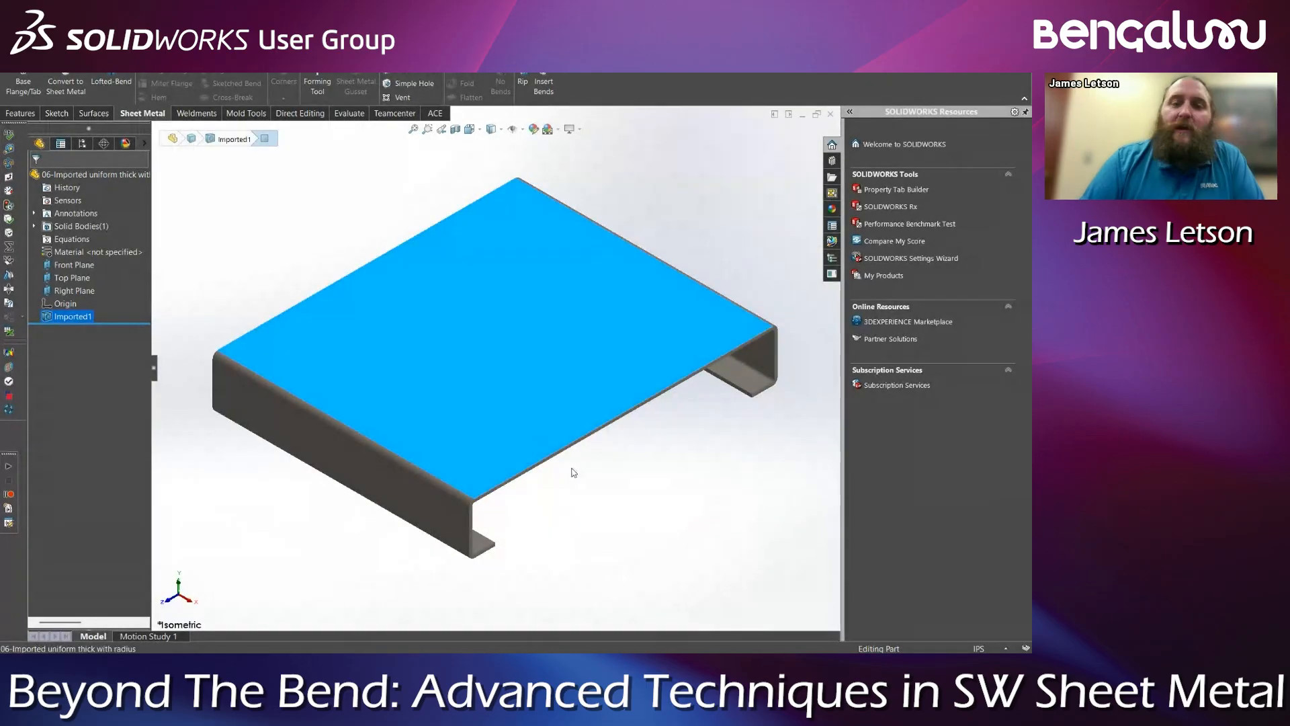
{"action": "middle_click_drag", "start_coordinate": [570, 469], "coordinate": [567, 355]}
{"action": "left_click", "coordinate": [556, 339], "text": "ctrl"}
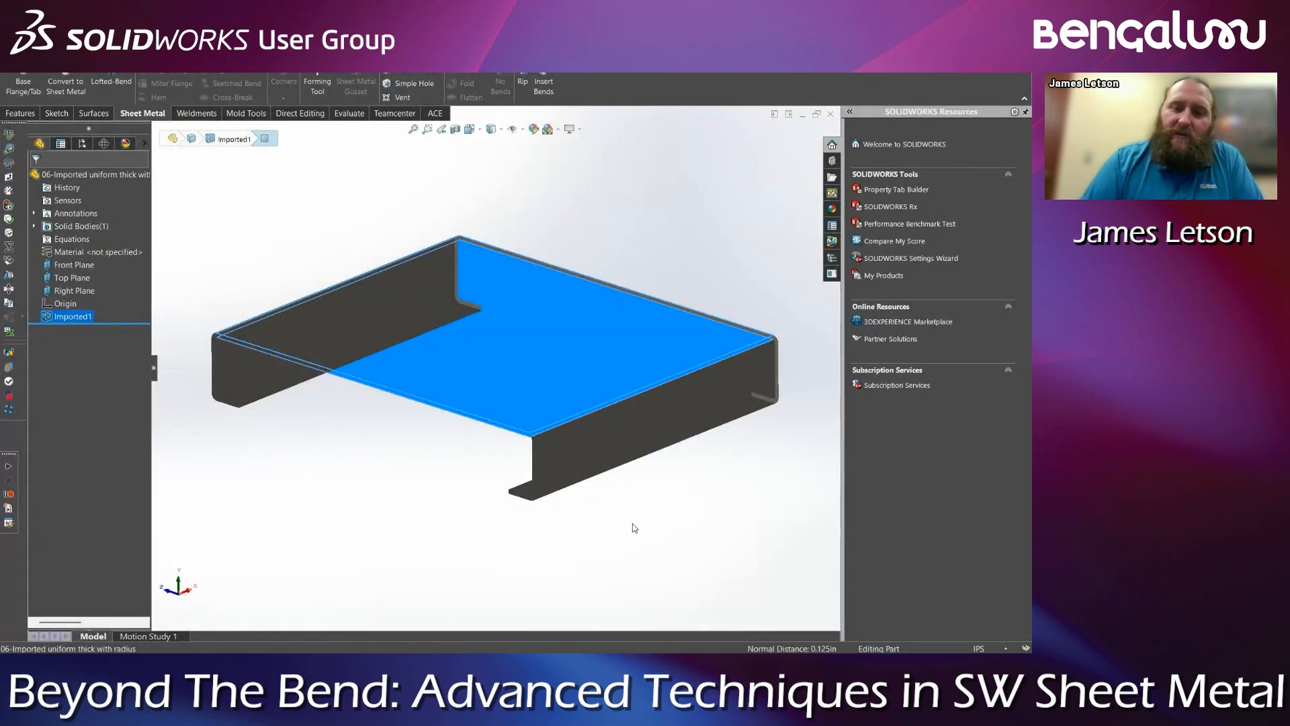
{"action": "key", "text": "ctrl+7"}
{"action": "left_click", "coordinate": [300, 193]}
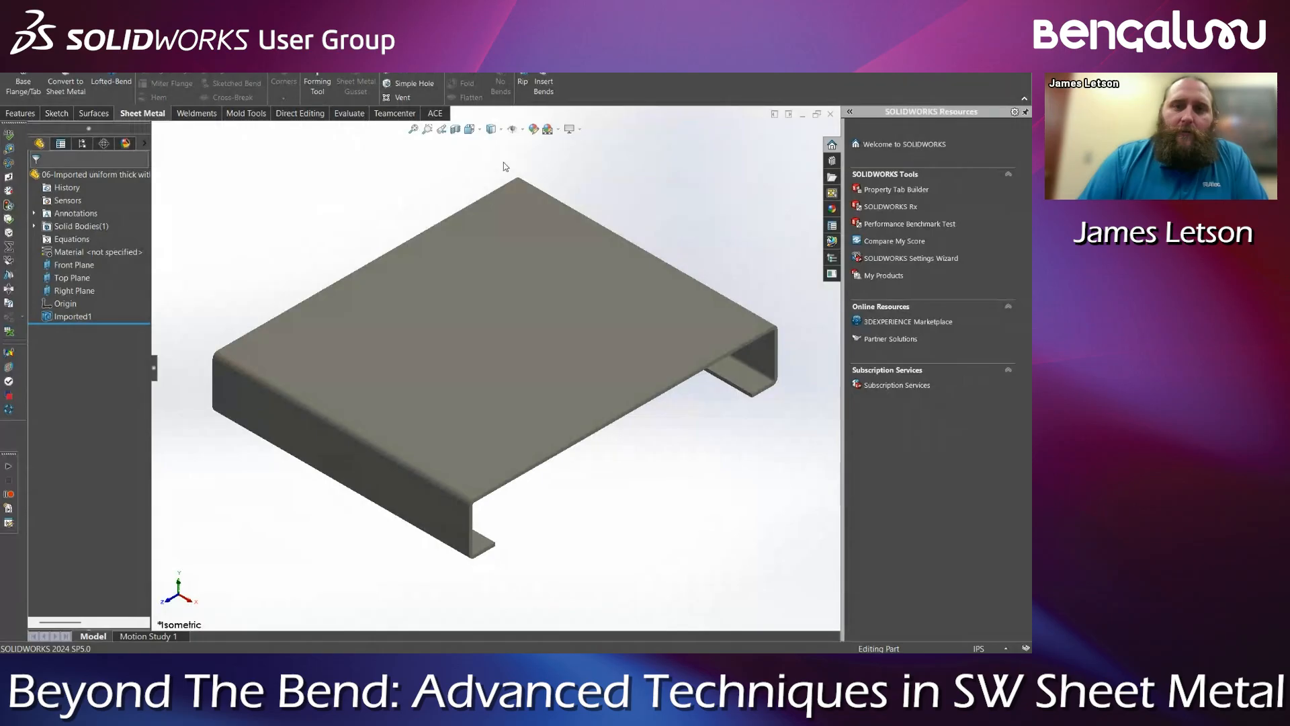
Insert bends with the top panel's outer face fixed, a 0.1345 in bend radius and 0.5 rectangular auto relief
{"action": "left_click", "coordinate": [308, 410]}
{"action": "left_click", "coordinate": [288, 270]}
{"action": "left_click", "coordinate": [545, 90]}
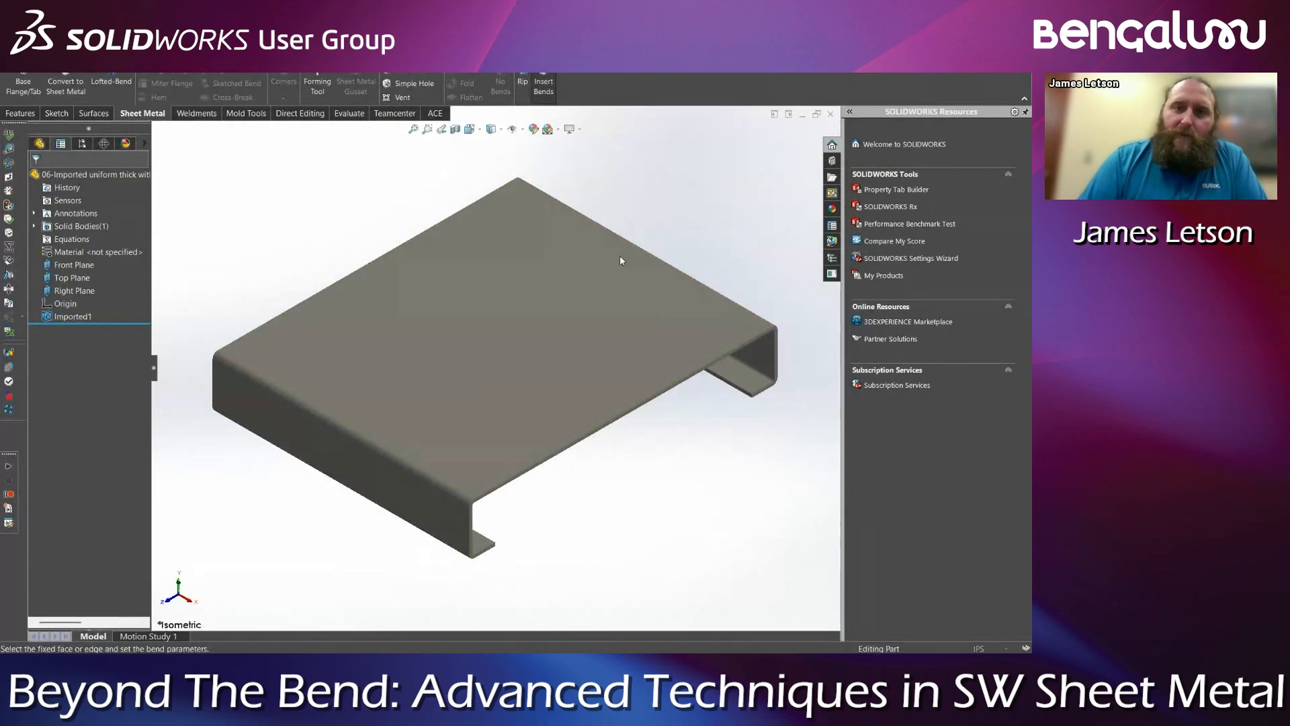
{"action": "left_click", "coordinate": [367, 371]}
{"action": "left_click", "coordinate": [38, 179]}
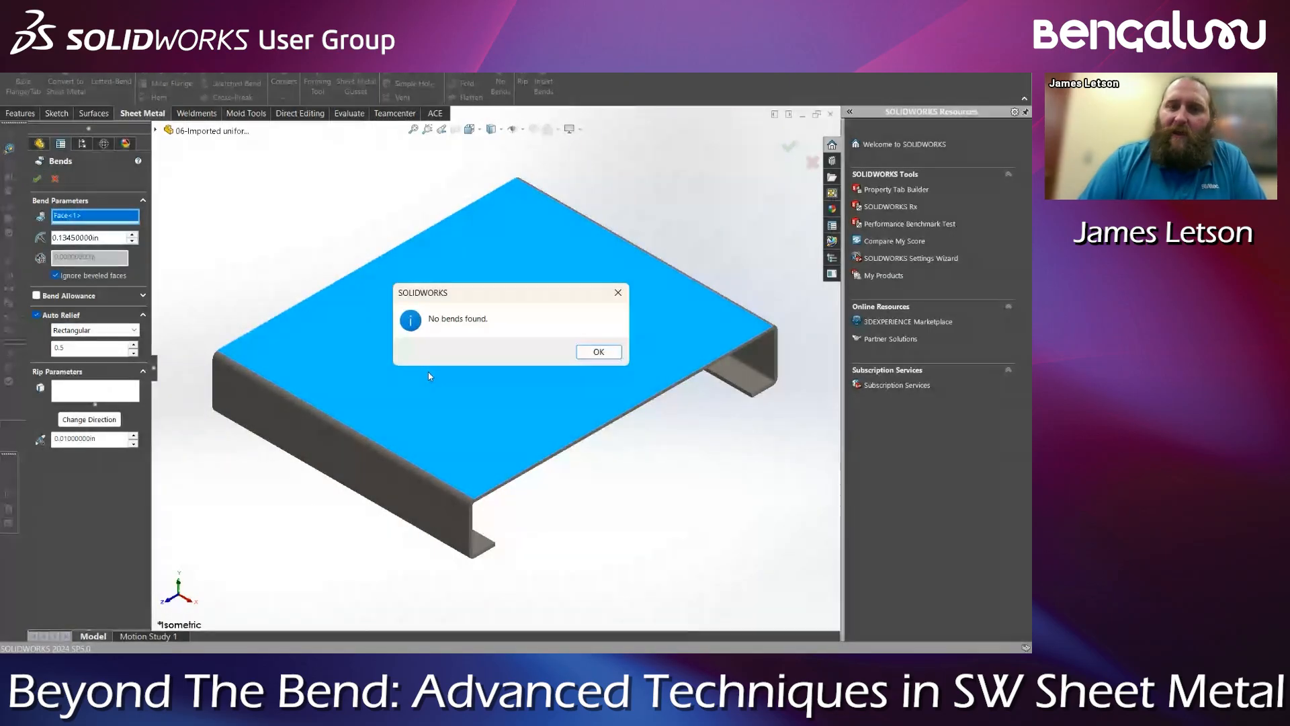
{"action": "left_click", "coordinate": [598, 351]}
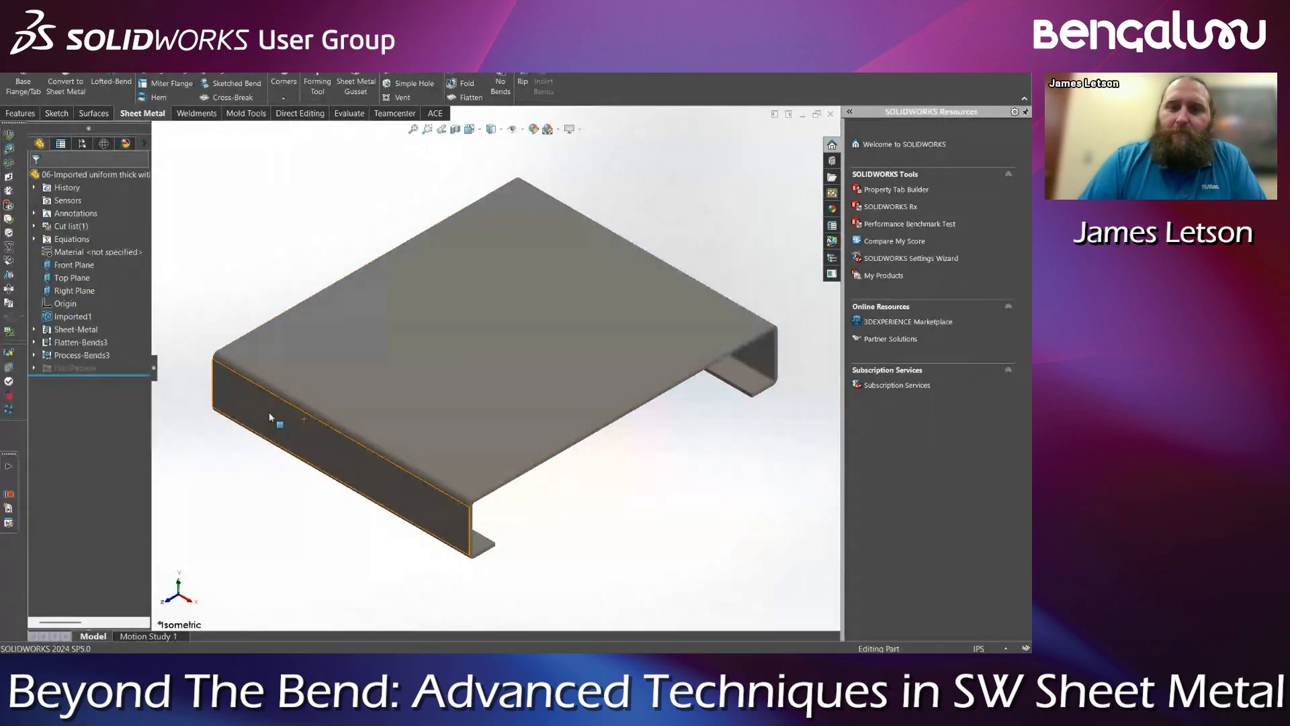
Set up Convert to Sheet Metal with the top panel as the fixed face and the four rounded bend faces as bends
{"action": "left_click", "coordinate": [66, 86]}
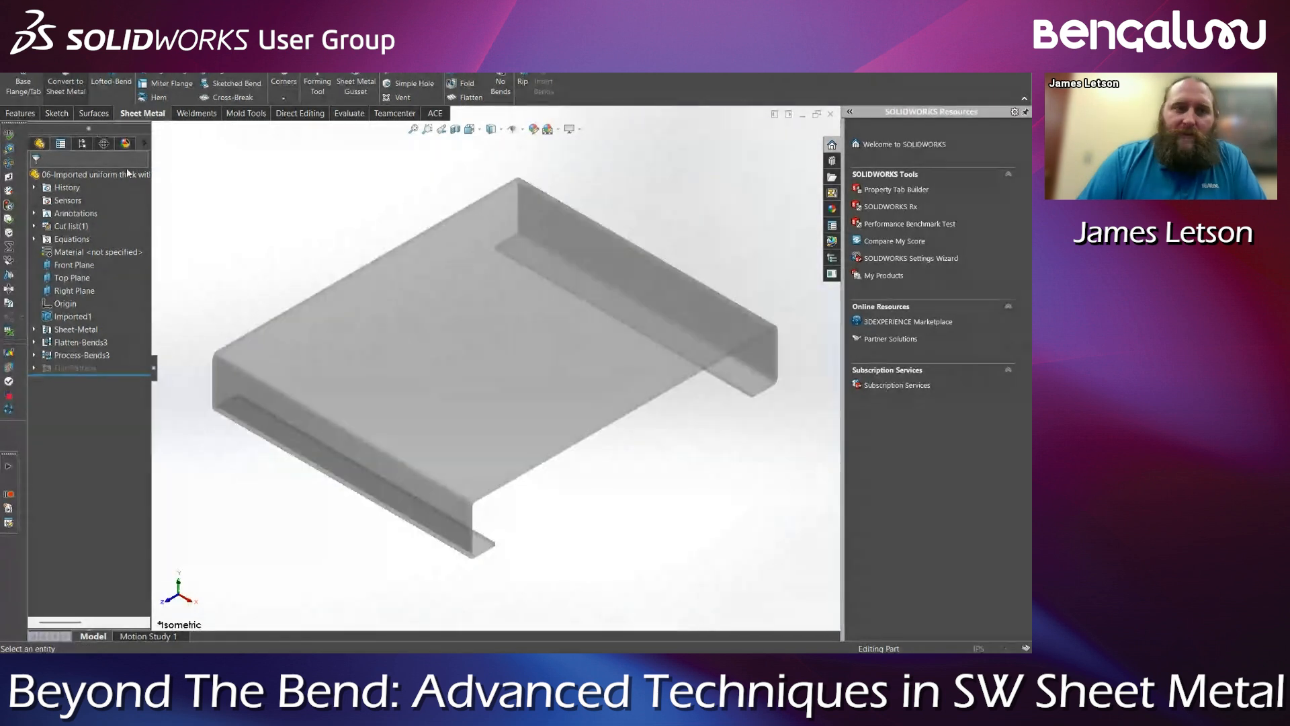
{"action": "left_click", "coordinate": [379, 408]}
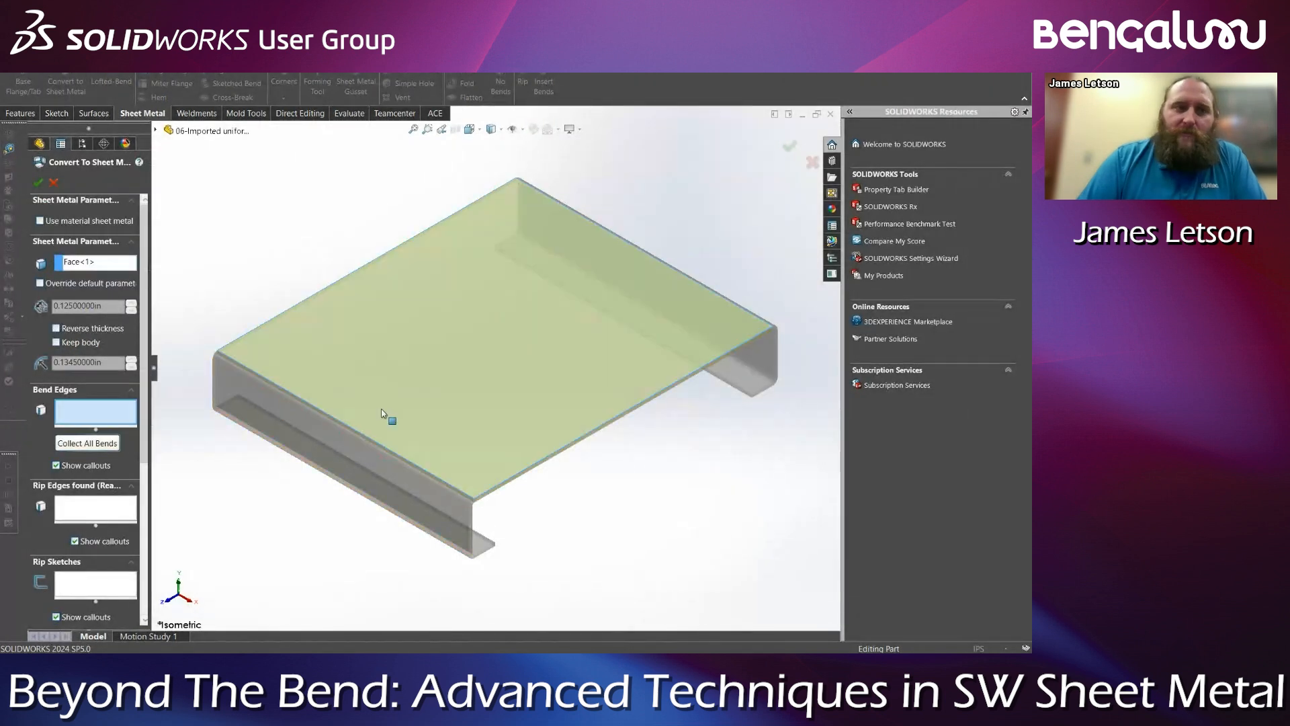
{"action": "left_click", "coordinate": [232, 364]}
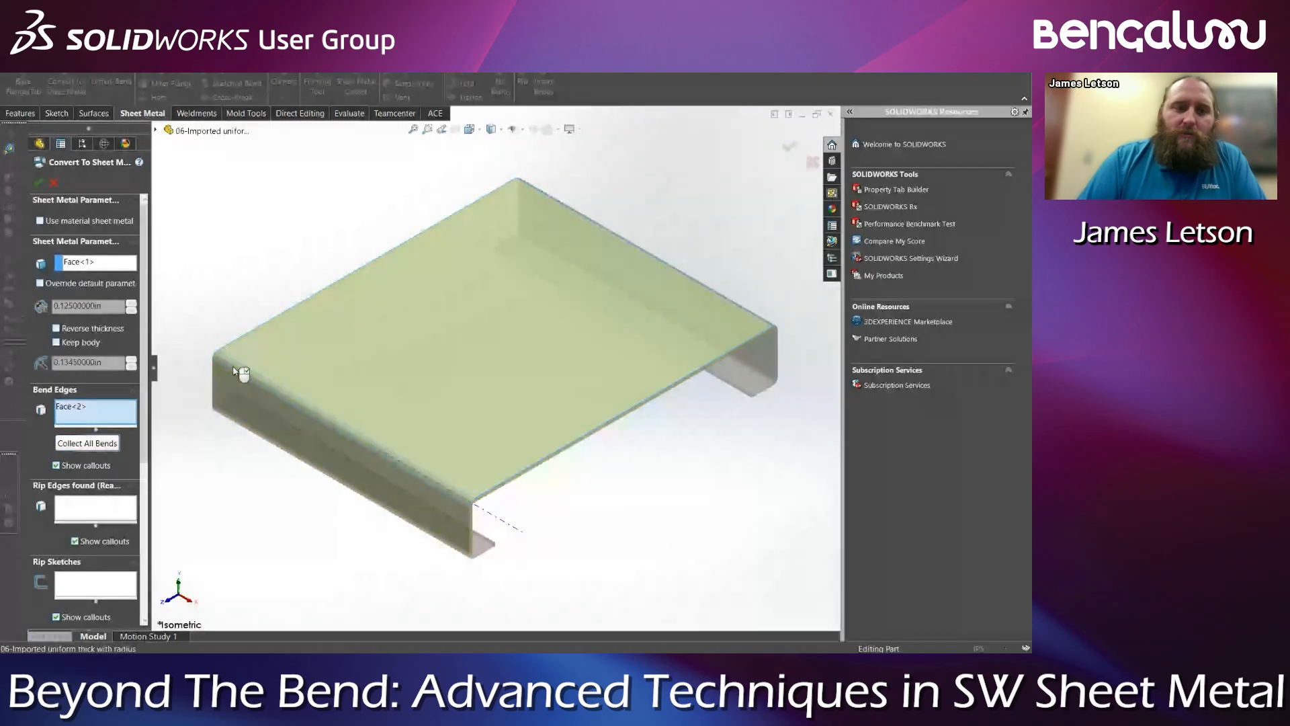
{"action": "middle_click_drag", "start_coordinate": [235, 369], "coordinate": [379, 405]}
{"action": "scroll", "coordinate": [433, 330], "scroll_direction": "down", "scroll_amount": 2}
{"action": "left_click", "coordinate": [430, 340]}
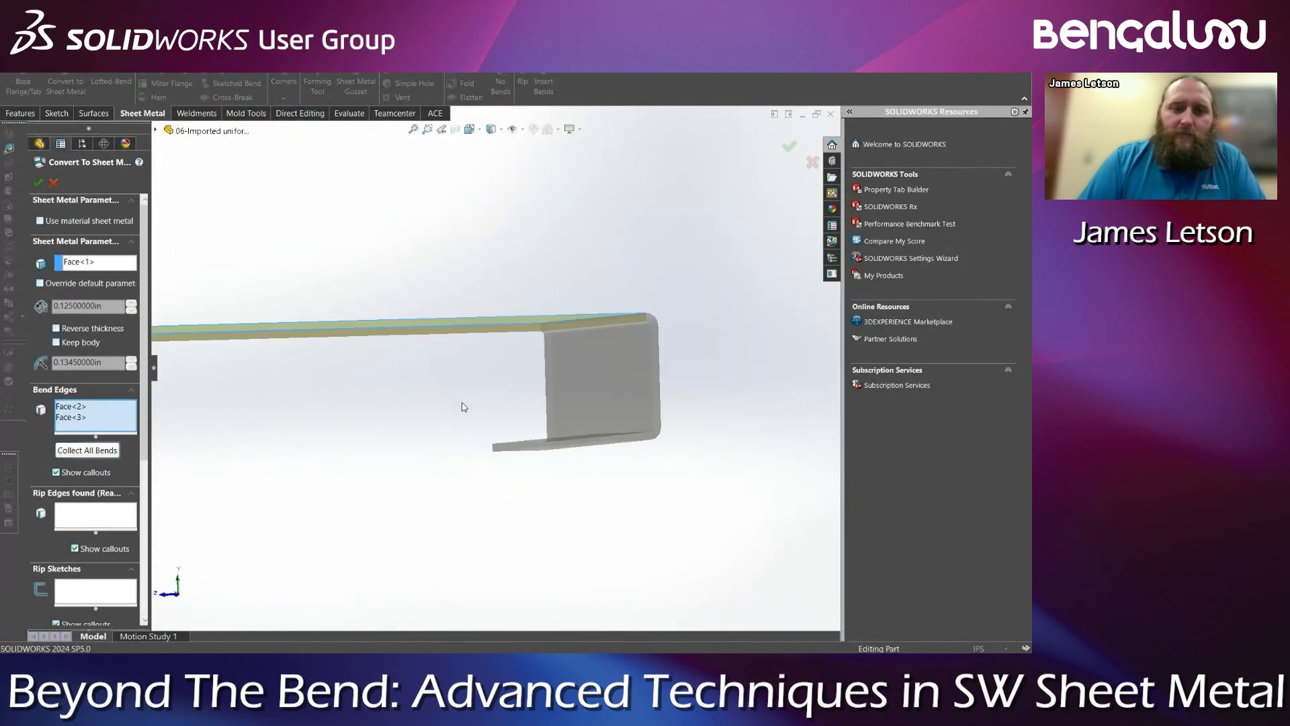
{"action": "left_click", "coordinate": [567, 333]}
{"action": "middle_click_drag", "start_coordinate": [568, 410], "coordinate": [558, 434]}
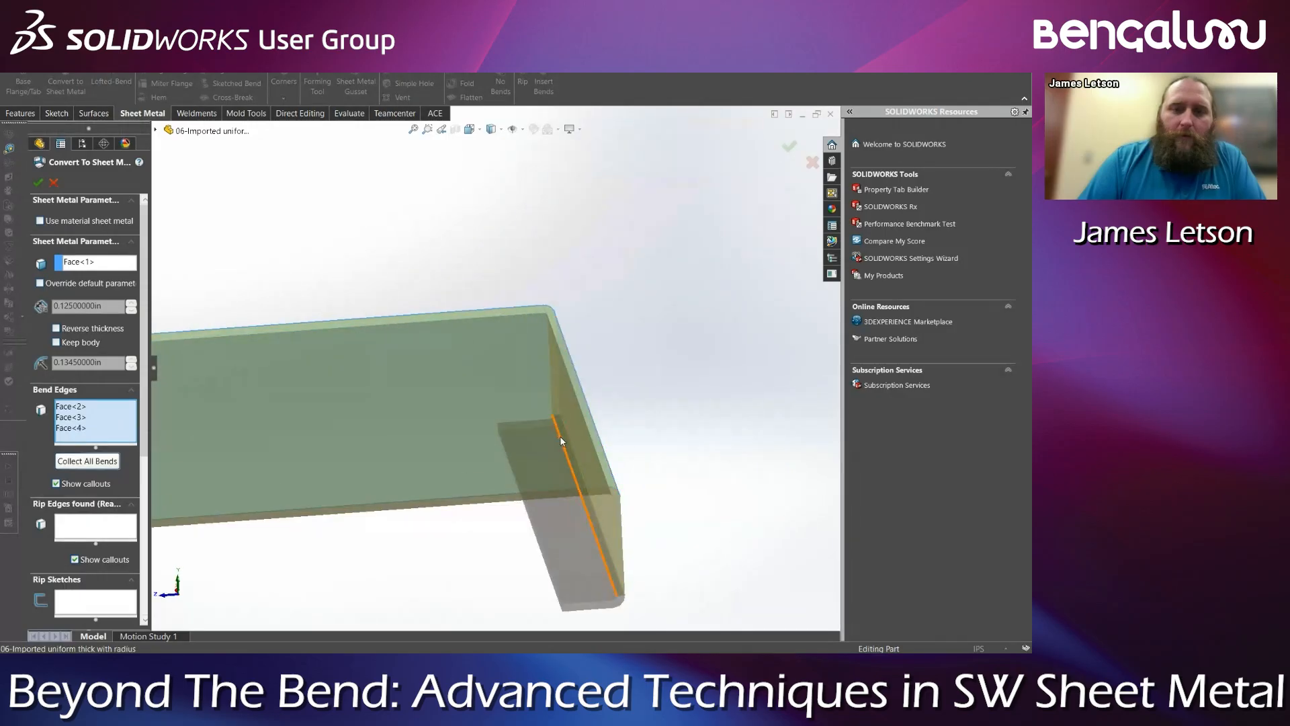
{"action": "left_click", "coordinate": [562, 437]}
{"action": "key", "text": "Return"}
{"action": "left_click", "coordinate": [568, 455]}
{"action": "middle_click_drag", "start_coordinate": [354, 395], "coordinate": [752, 235]}
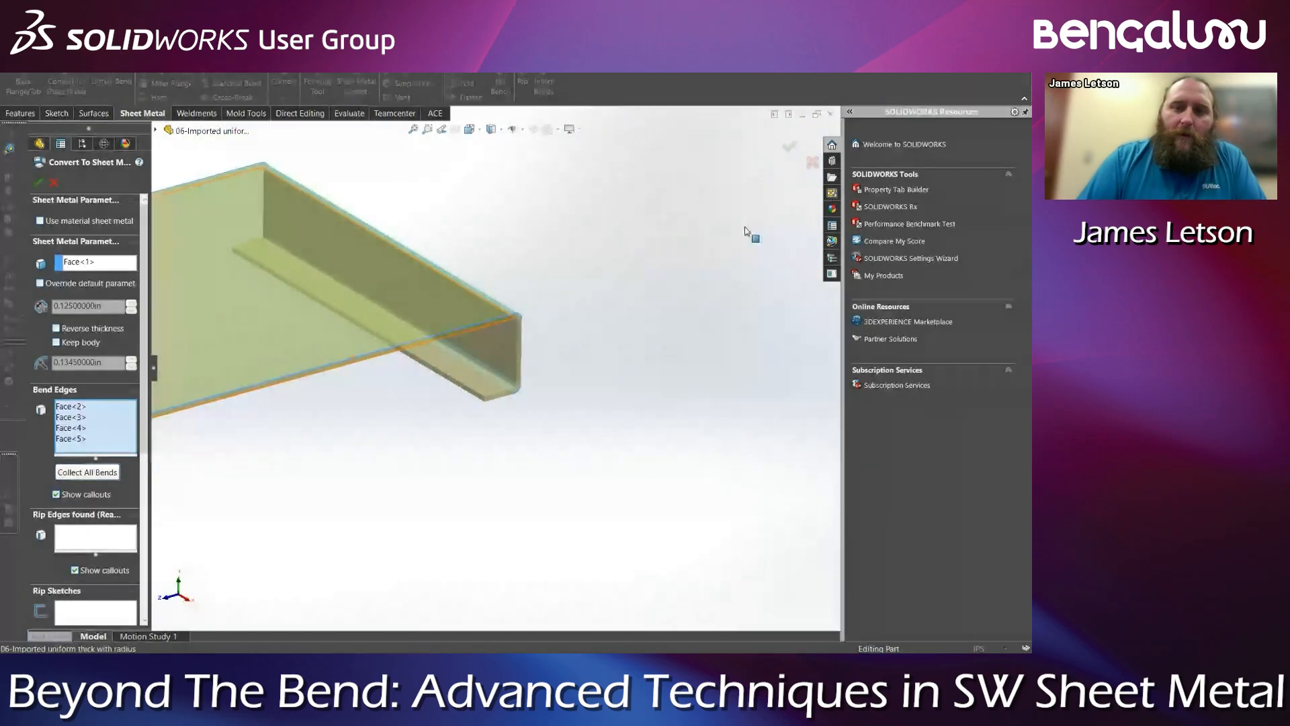
Try to apply the four-bend sheet metal conversion, look over the part, and cancel the command
{"action": "left_click", "coordinate": [791, 149]}
{"action": "middle_click_drag", "start_coordinate": [360, 355], "coordinate": [296, 384]}
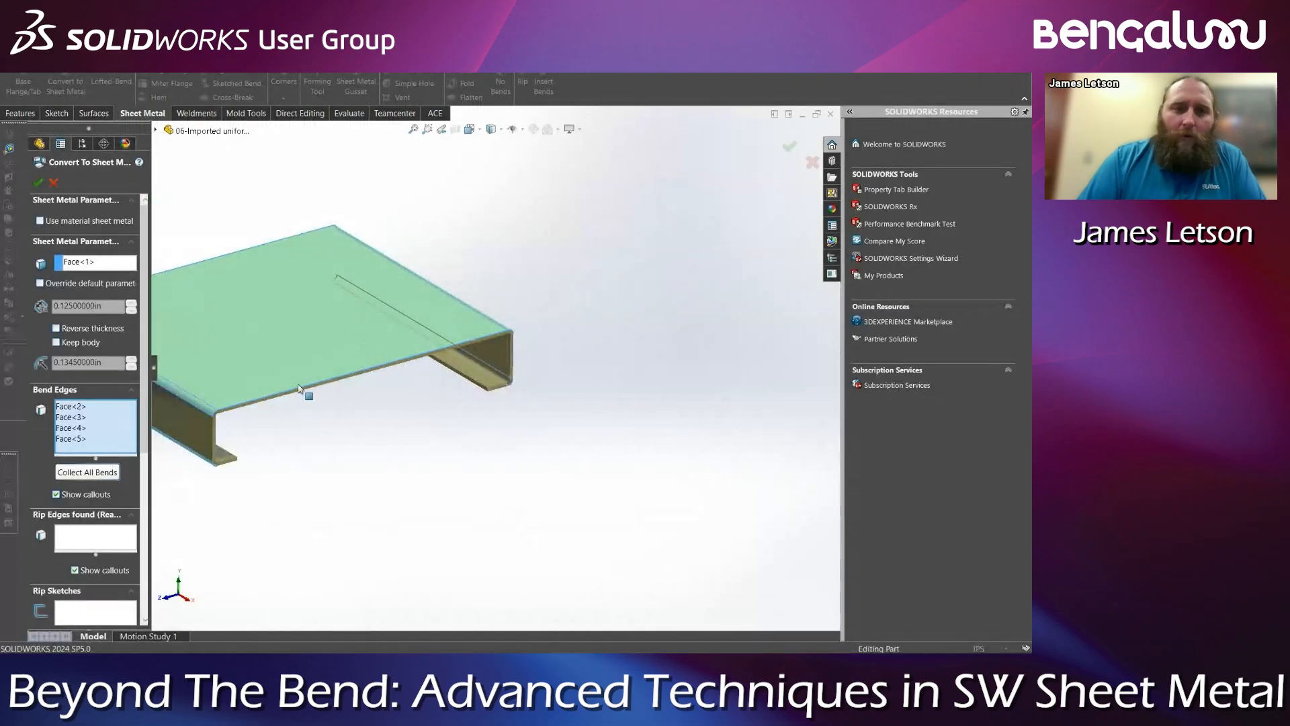
{"action": "scroll", "coordinate": [517, 378], "scroll_direction": "up", "scroll_amount": 3}
{"action": "scroll", "coordinate": [181, 291], "scroll_direction": "down", "scroll_amount": 3}
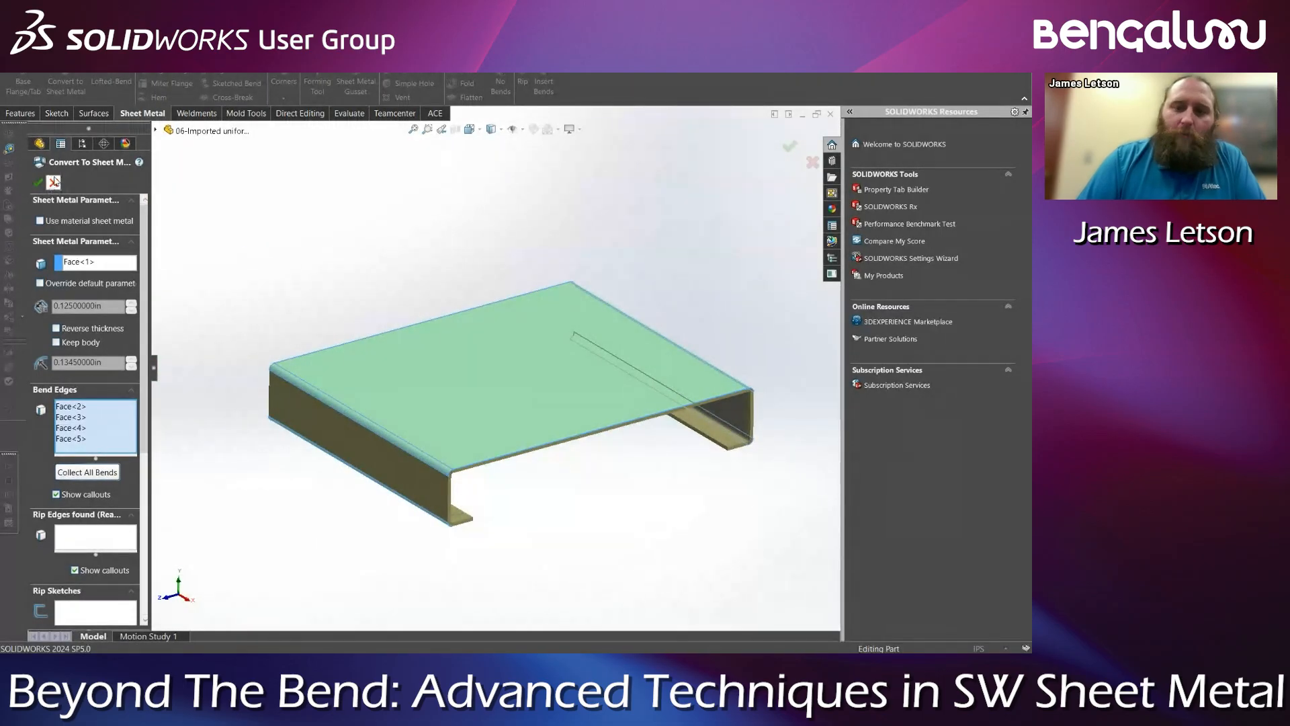
{"action": "left_click", "coordinate": [54, 181]}
Try to convert the part to sheet metal with the top face fixed and only the outer upper bend face selected
{"action": "left_click", "coordinate": [67, 83]}
{"action": "left_click", "coordinate": [399, 394]}
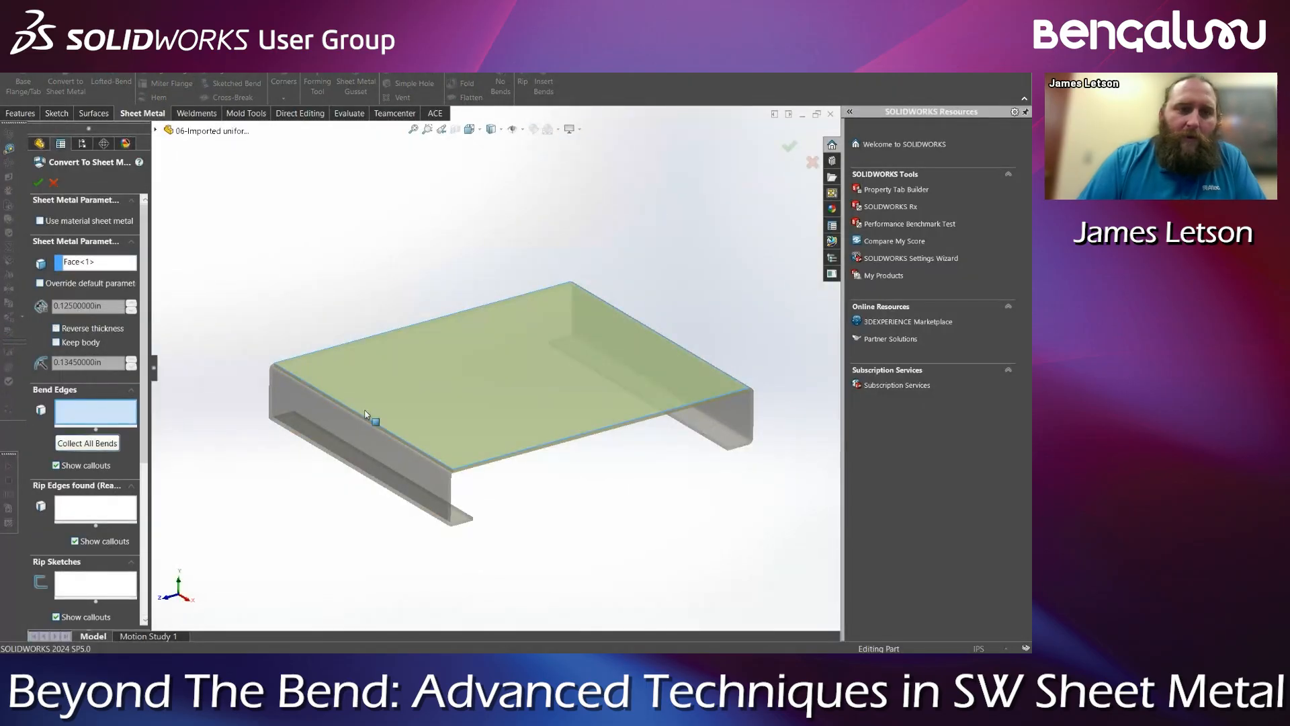
{"action": "scroll", "coordinate": [308, 376], "scroll_direction": "down", "scroll_amount": 3}
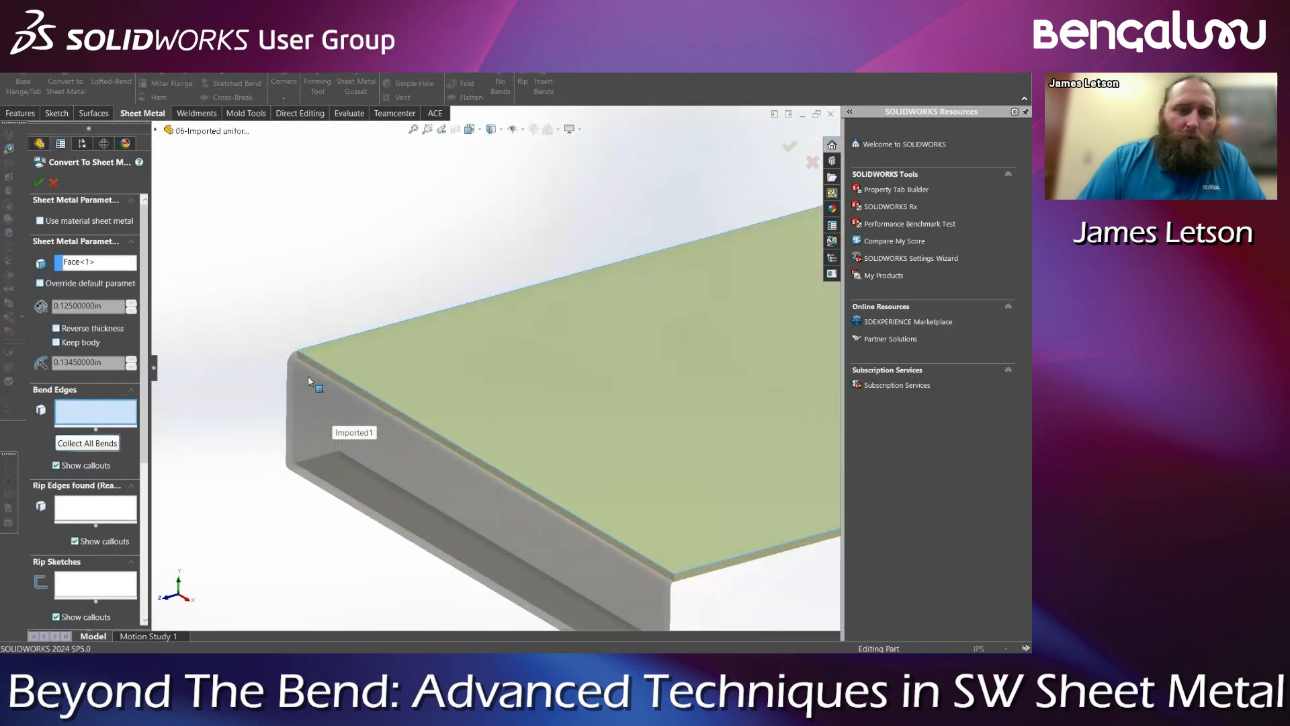
{"action": "left_click", "coordinate": [301, 364]}
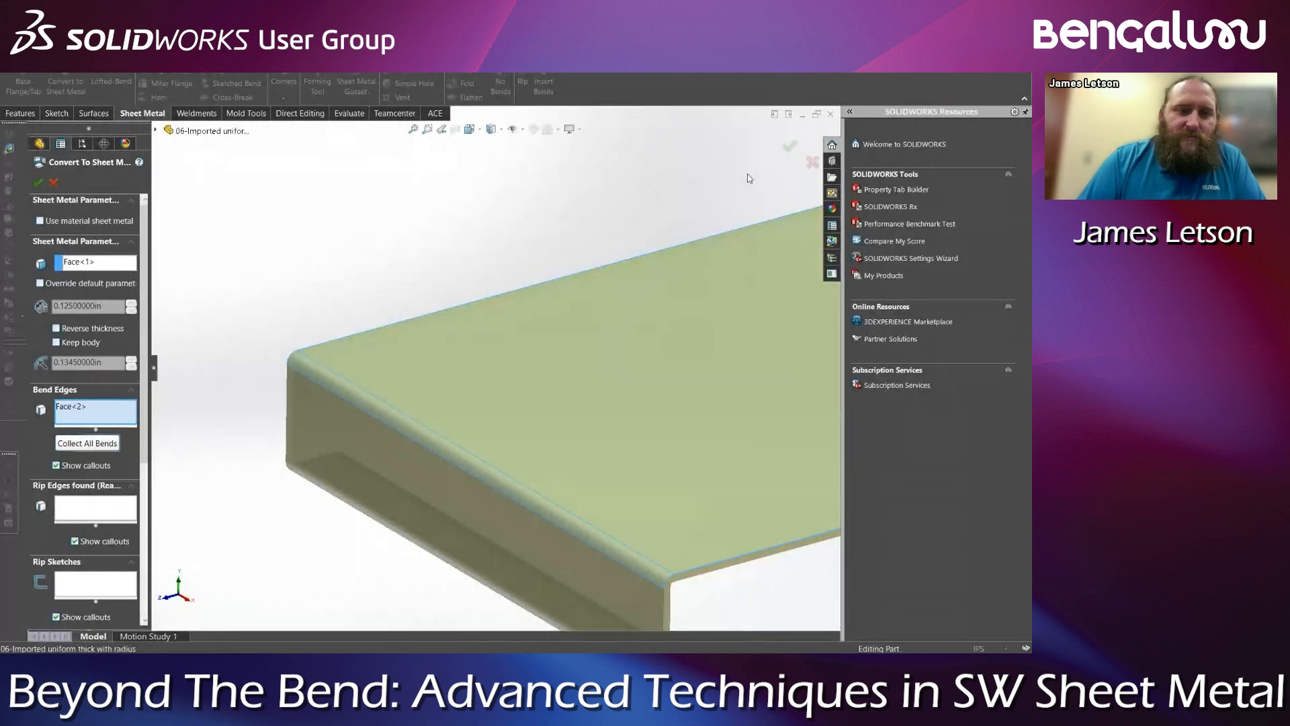
{"action": "left_click", "coordinate": [789, 146]}
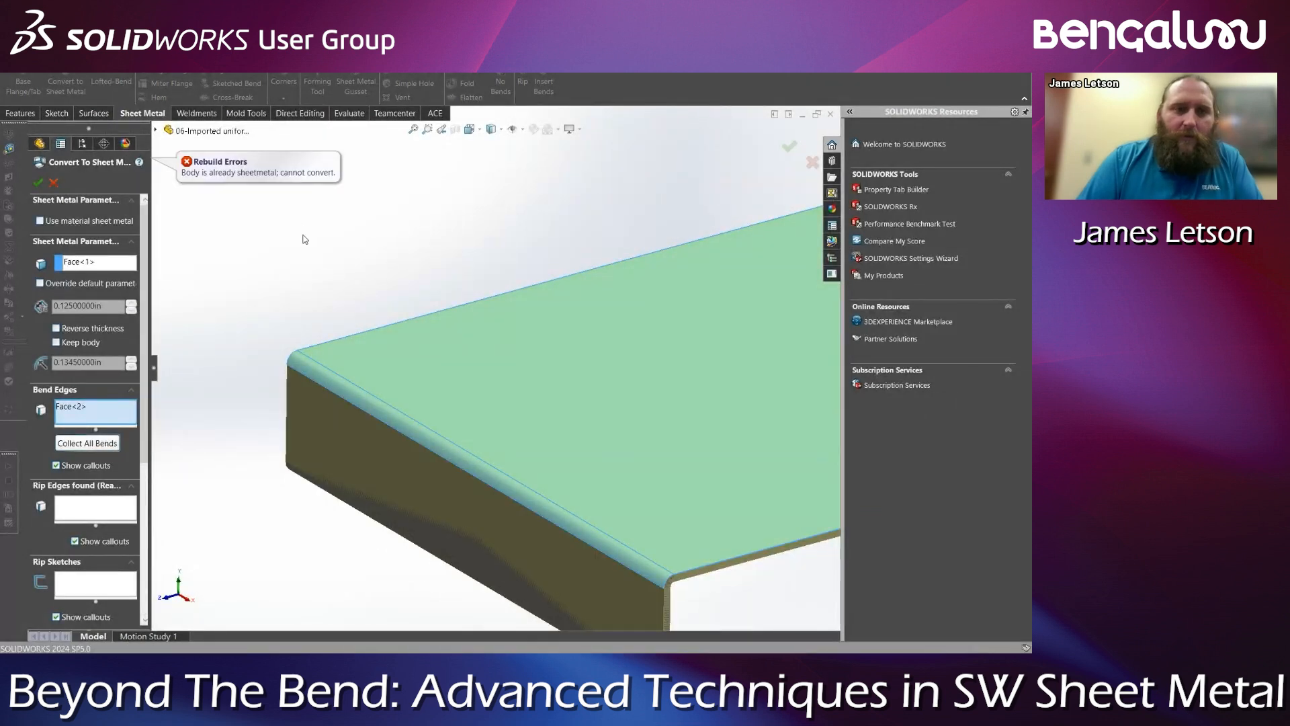
{"action": "scroll", "coordinate": [337, 293], "scroll_direction": "up", "scroll_amount": 3}
{"action": "key", "text": "Escape"}
{"action": "scroll", "coordinate": [464, 295], "scroll_direction": "up", "scroll_amount": 2}
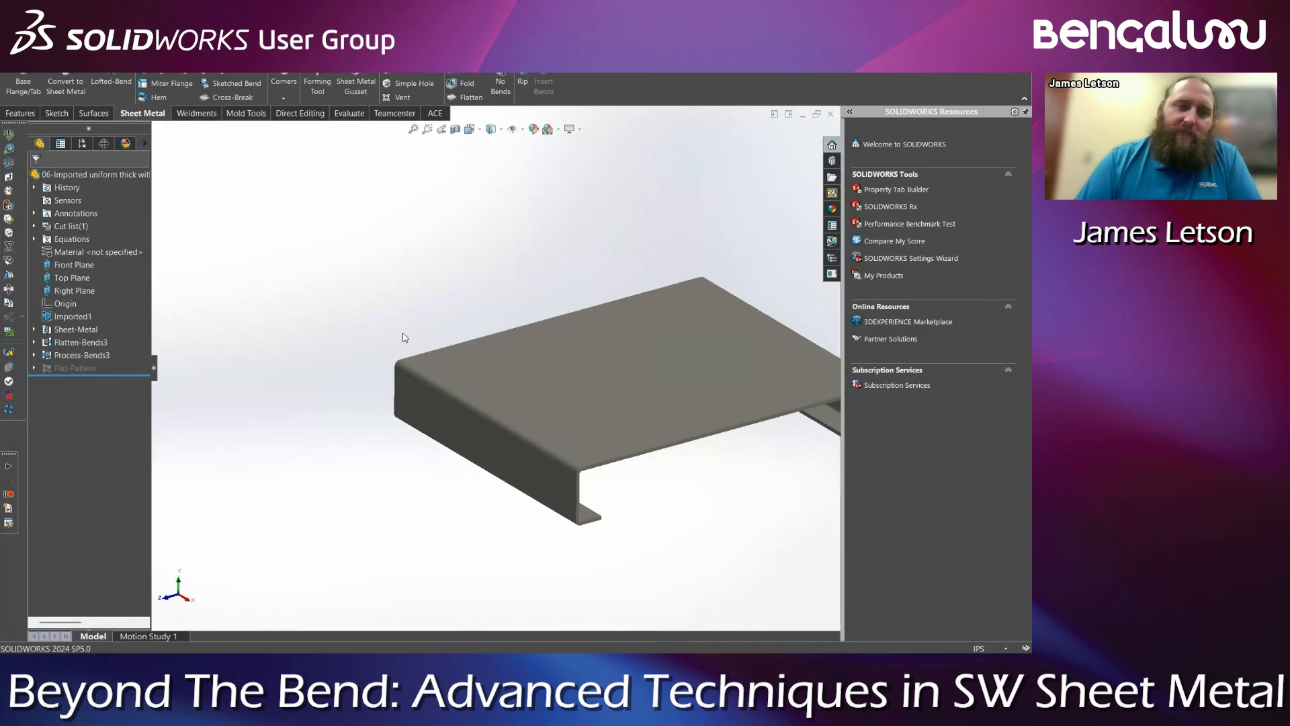
Retry Convert to Sheet Metal from the top panel with the adjoining side wall's upper bend face, and return to the isometric view
{"action": "middle_click_drag", "start_coordinate": [574, 504], "coordinate": [527, 533]}
{"action": "scroll", "coordinate": [520, 502], "scroll_direction": "down", "scroll_amount": 3}
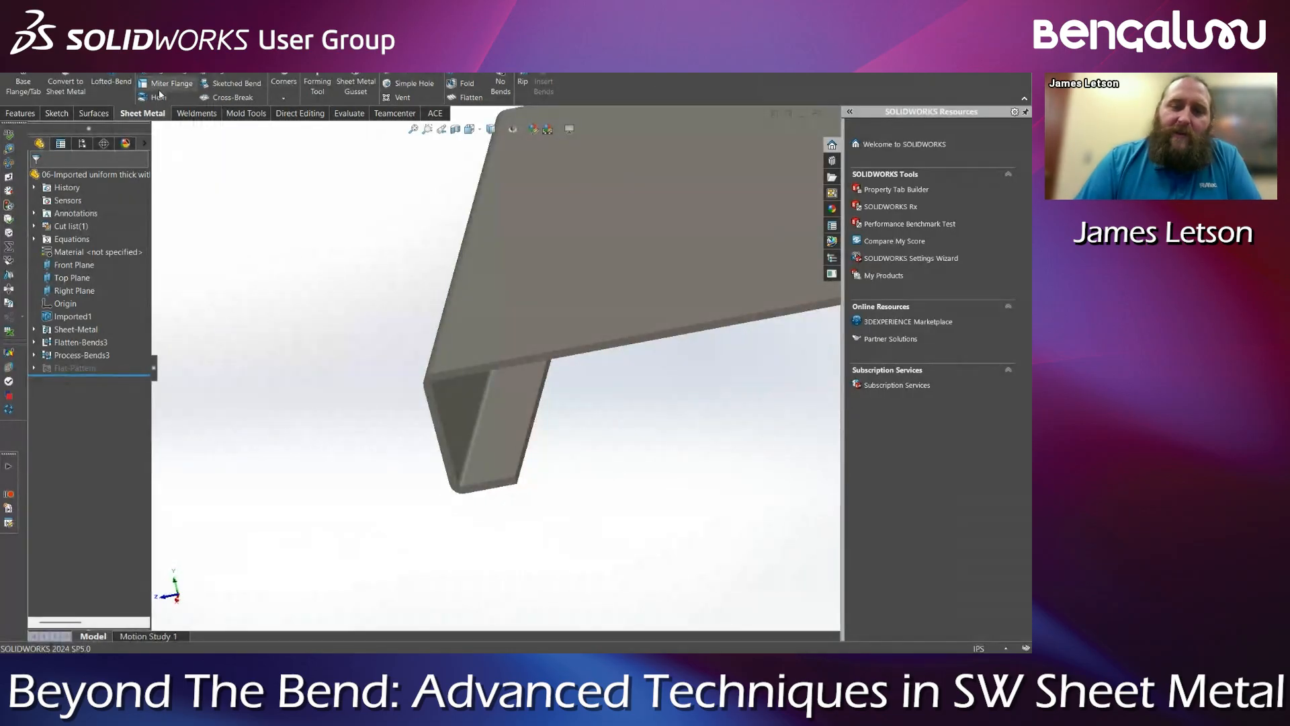
{"action": "left_click", "coordinate": [66, 86]}
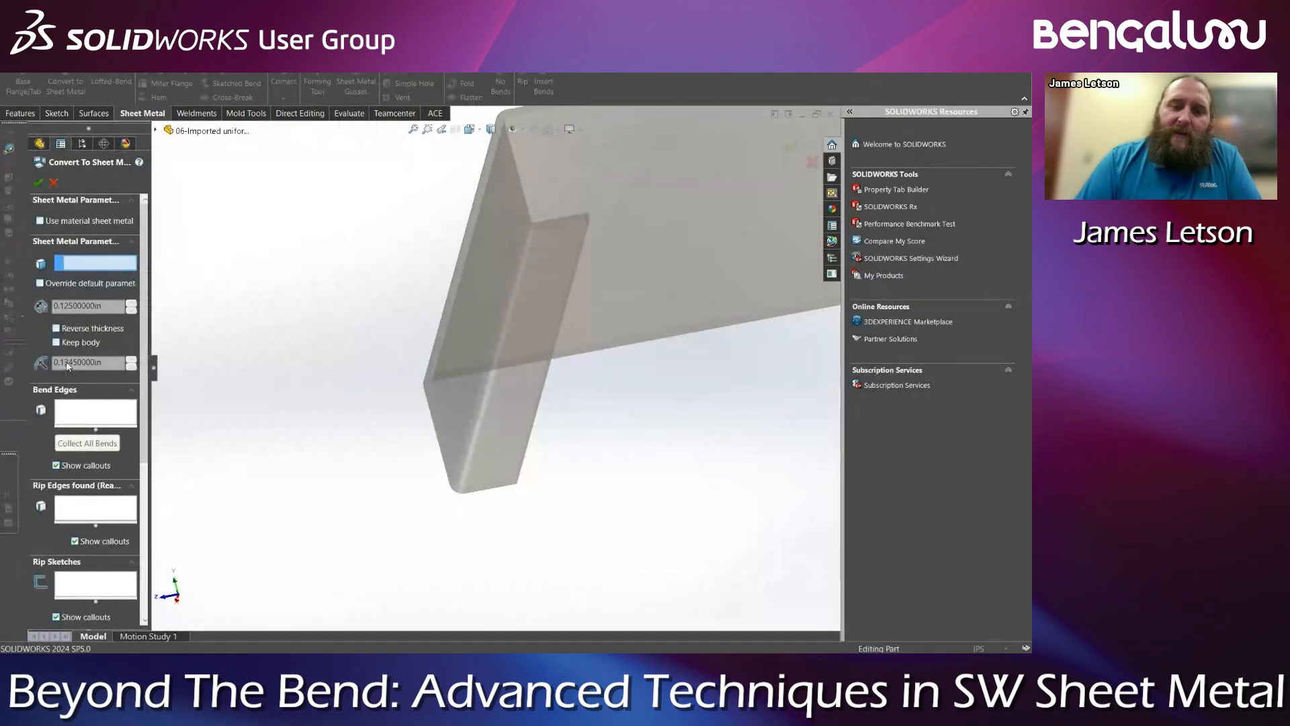
{"action": "left_click", "coordinate": [599, 289]}
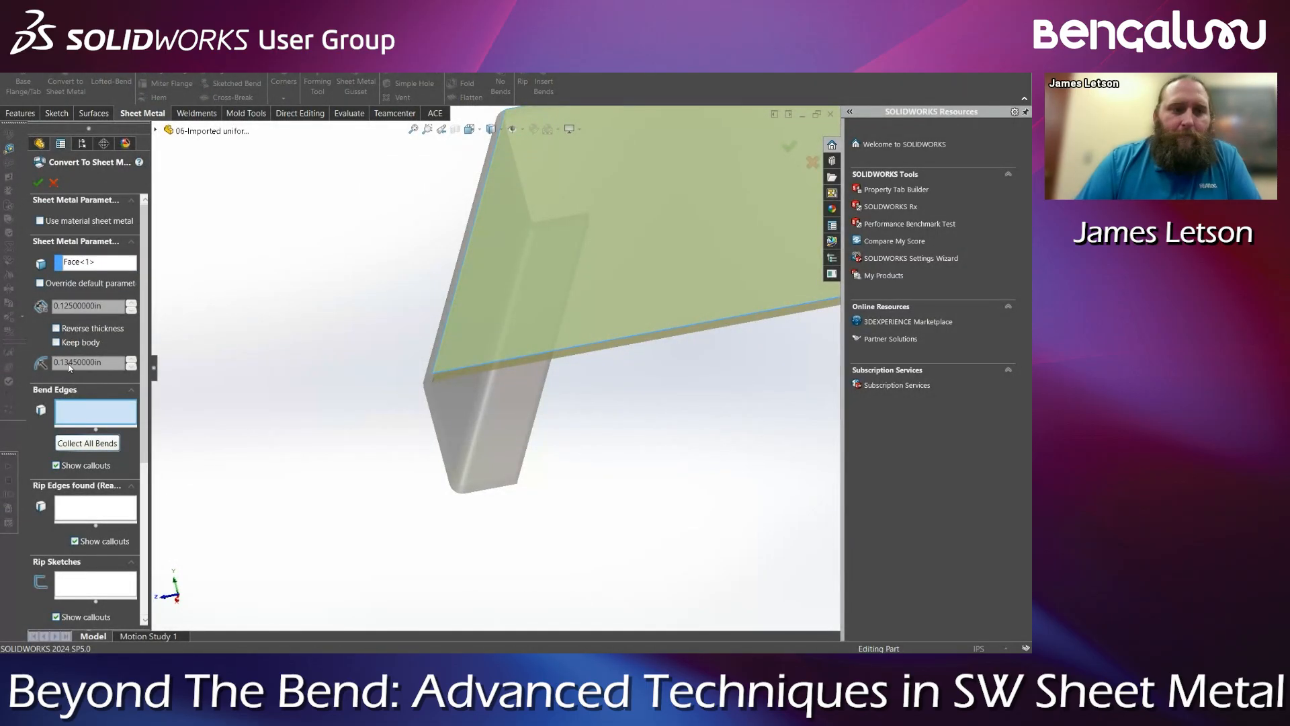
{"action": "middle_click_drag", "start_coordinate": [263, 402], "coordinate": [330, 405]}
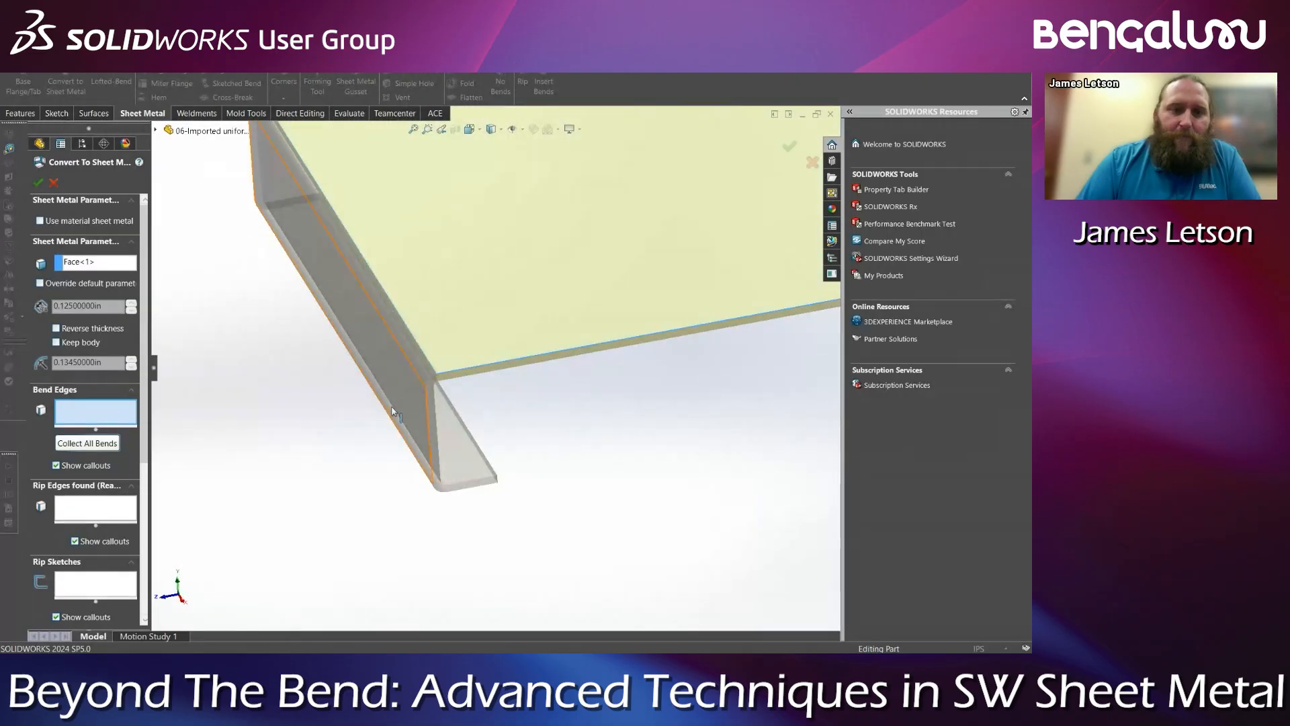
{"action": "left_click", "coordinate": [424, 379]}
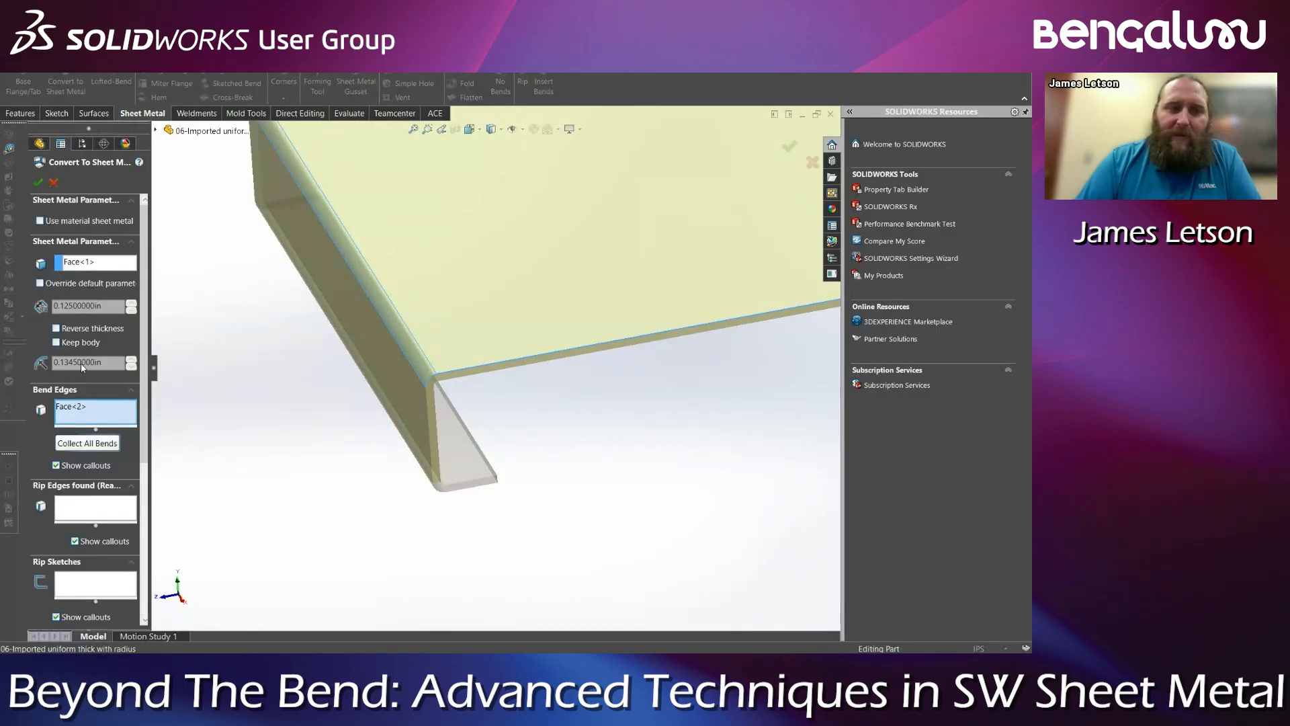
{"action": "middle_click_drag", "start_coordinate": [431, 390], "coordinate": [481, 403]}
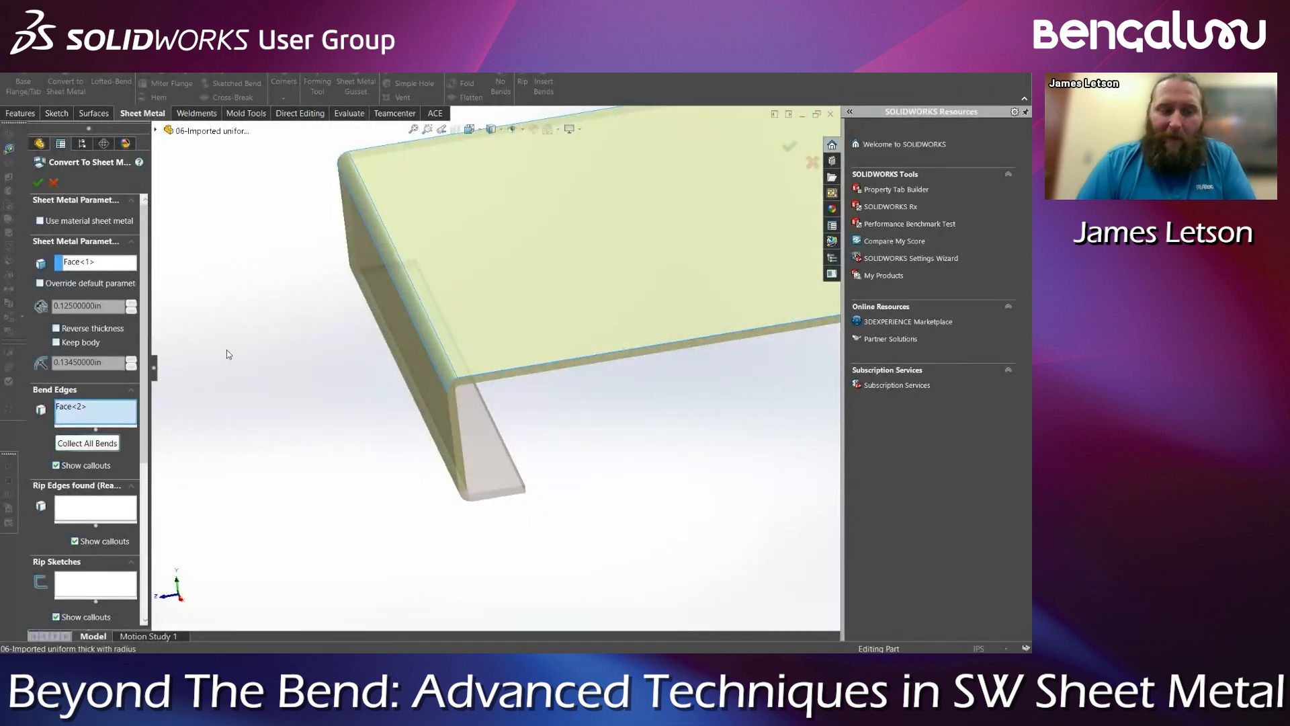
{"action": "left_click", "coordinate": [39, 183]}
{"action": "middle_click_drag", "start_coordinate": [323, 305], "coordinate": [431, 344]}
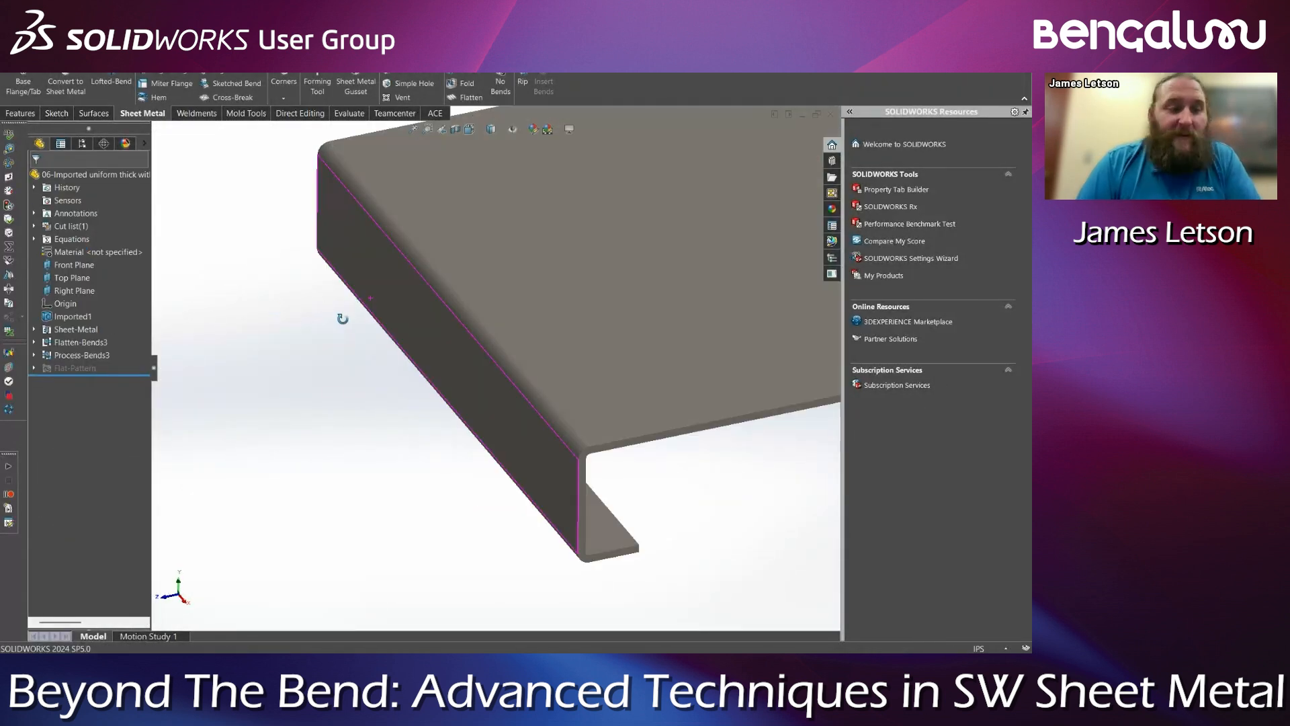
{"action": "key", "text": "ctrl+7"}
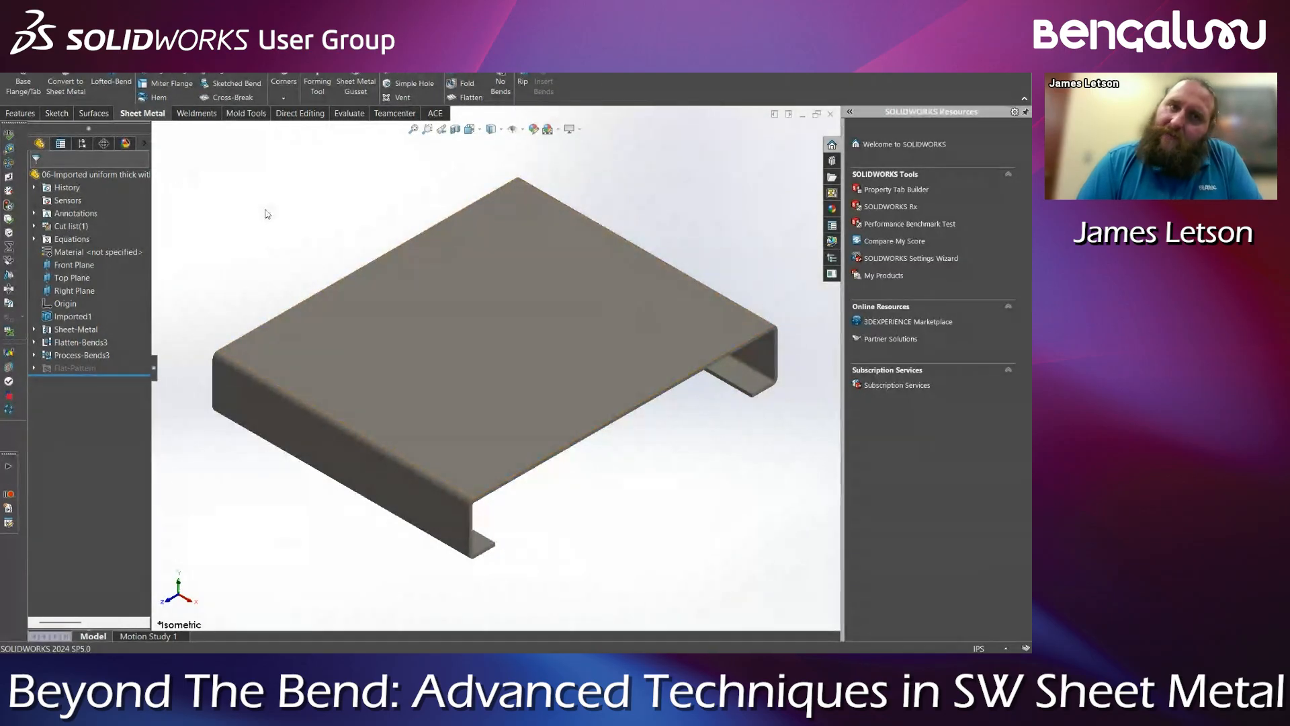
Set up Delete Face with Delete and Patch and pick the two outer bend faces of the first side wall
{"action": "left_click", "coordinate": [299, 114]}
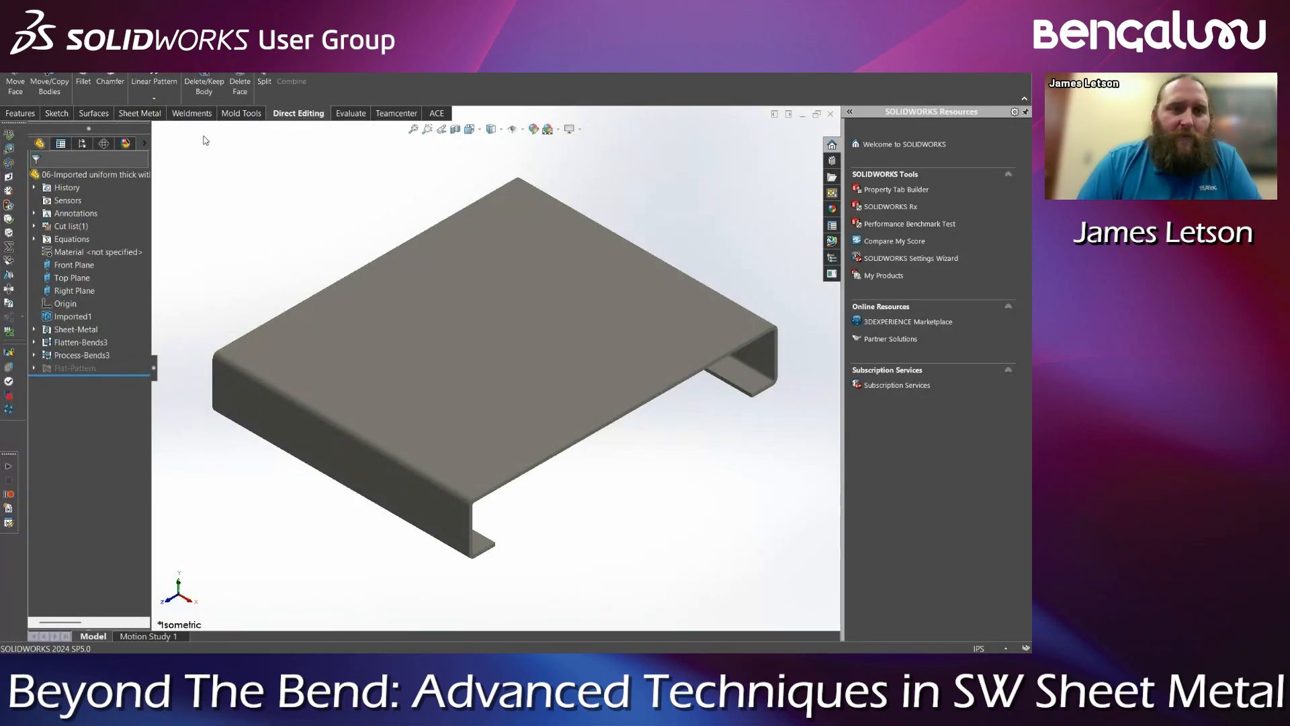
{"action": "left_click", "coordinate": [94, 113]}
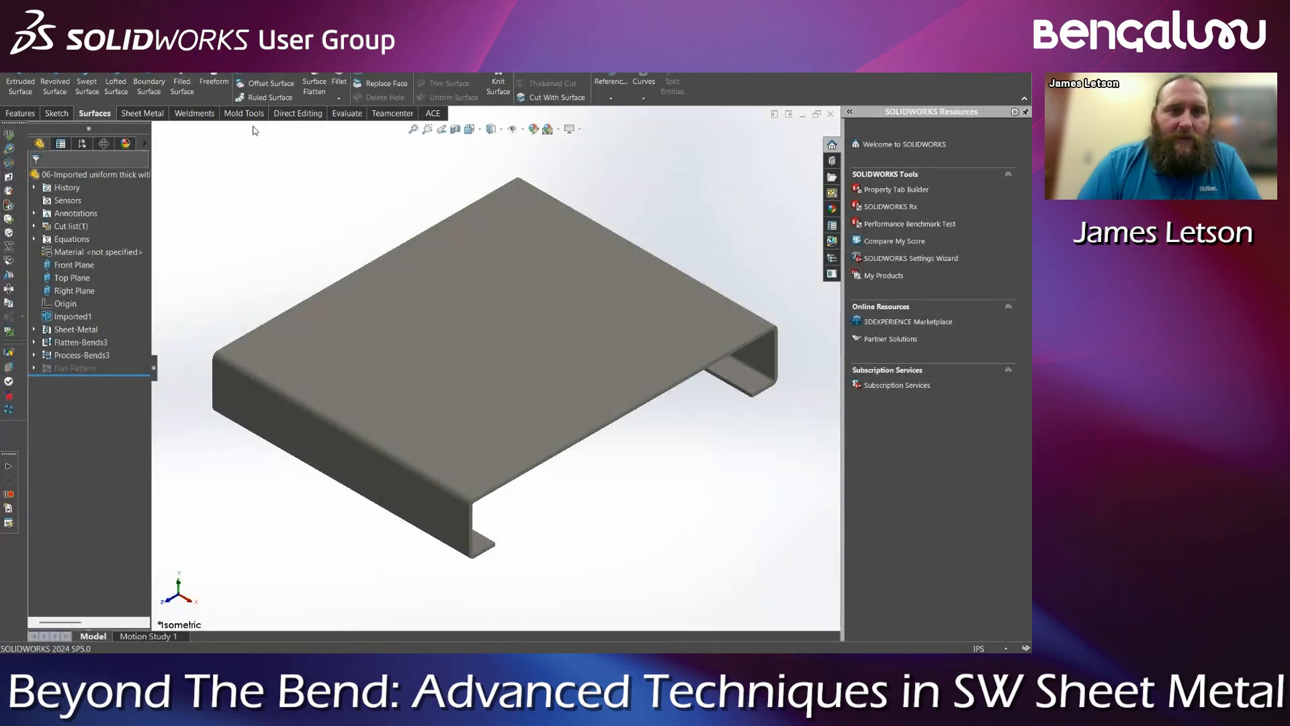
{"action": "left_click", "coordinate": [298, 112]}
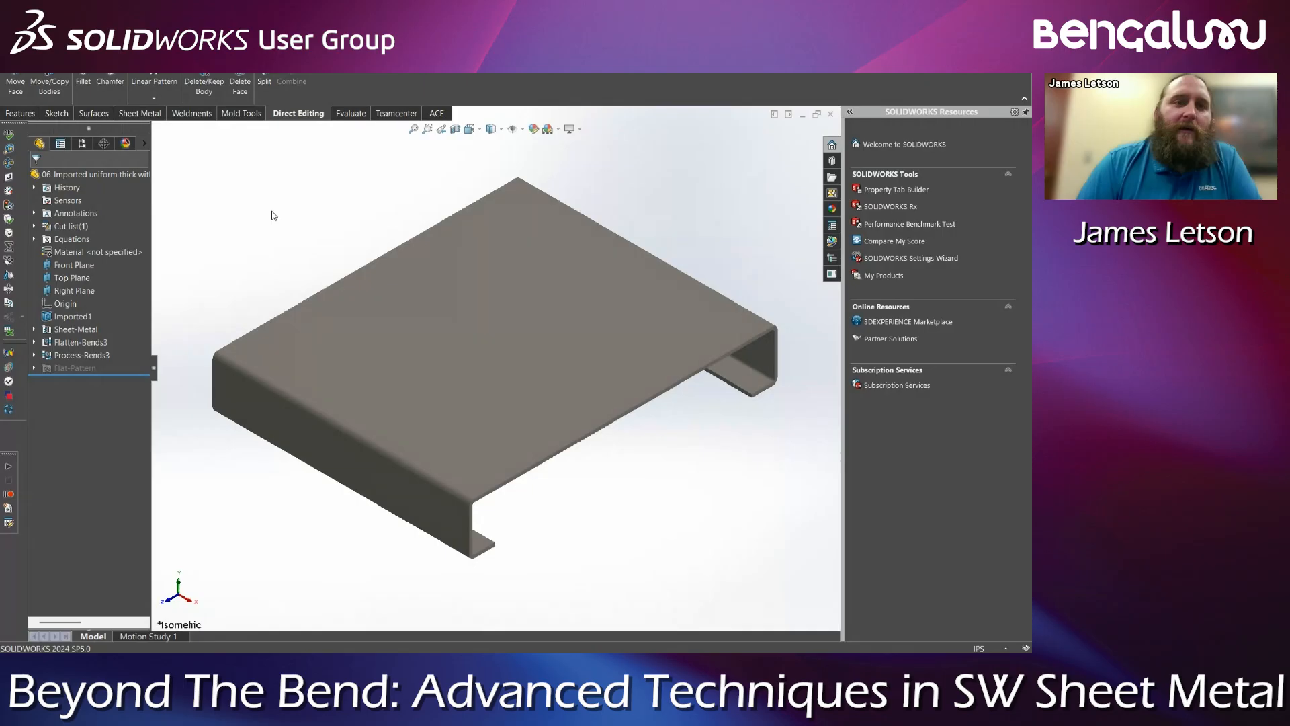
{"action": "left_click", "coordinate": [240, 86]}
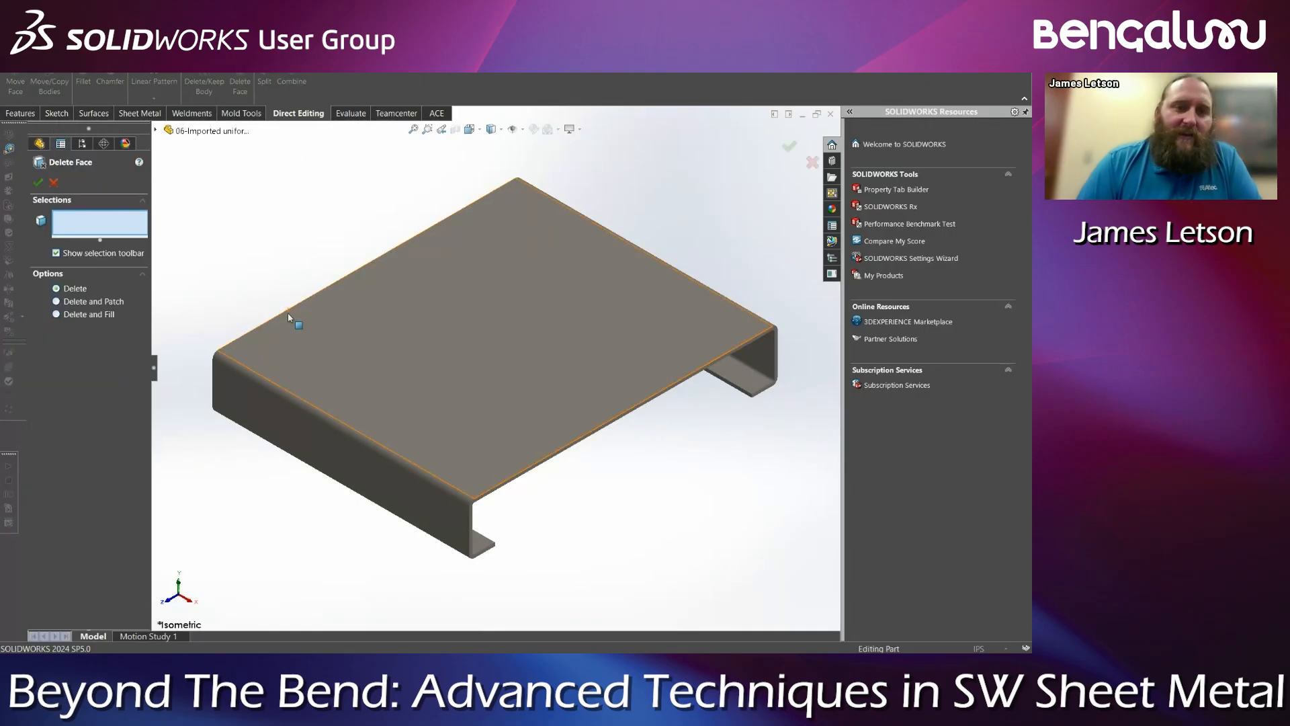
{"action": "left_click", "coordinate": [57, 302]}
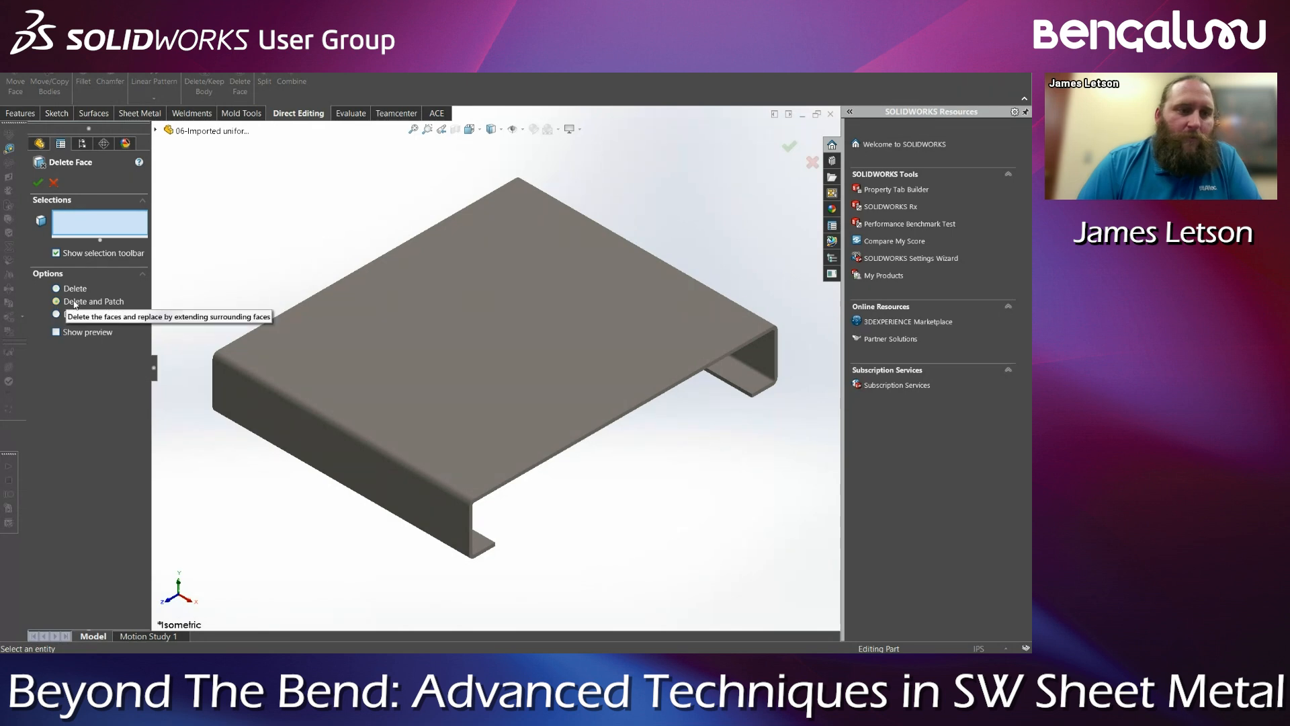
{"action": "scroll", "coordinate": [547, 517], "scroll_direction": "down", "scroll_amount": 2}
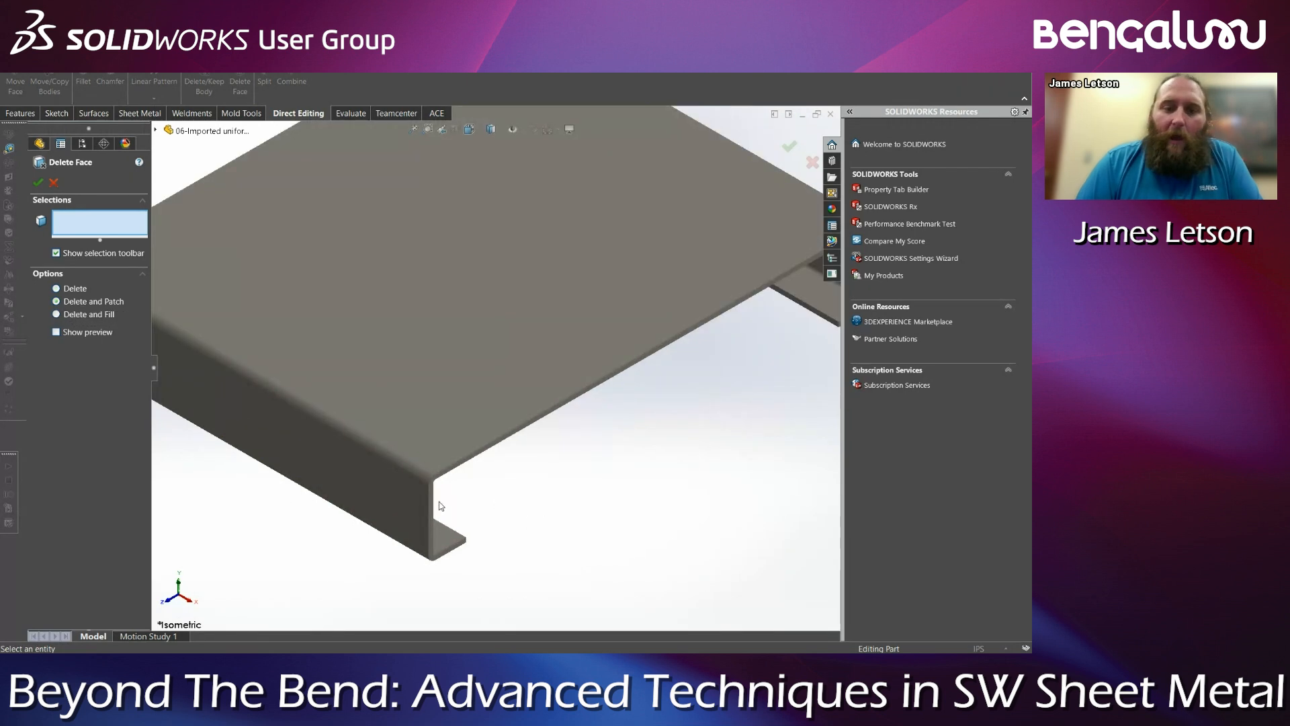
{"action": "left_click", "coordinate": [411, 473]}
{"action": "middle_click_drag", "start_coordinate": [416, 514], "coordinate": [419, 481]}
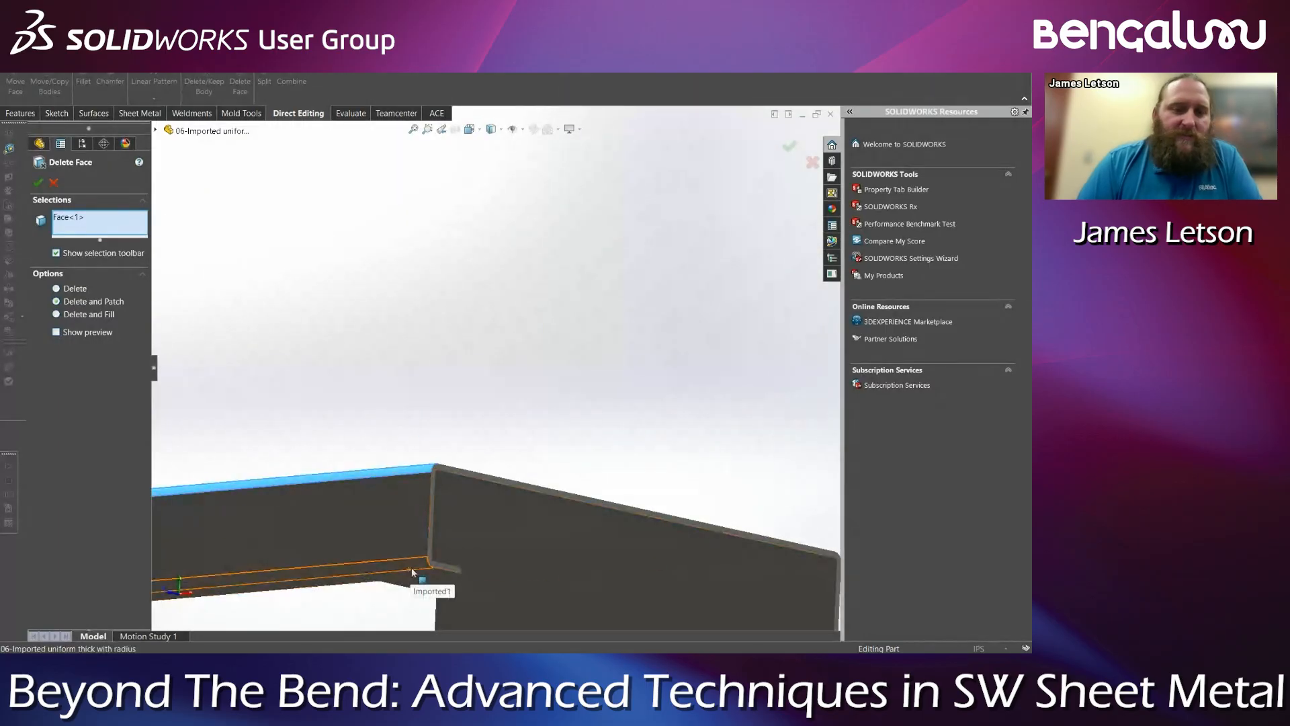
{"action": "left_click", "coordinate": [411, 569]}
Add the opposite side wall's two outer bend faces, delete and patch all four, and inspect a squared corner
{"action": "middle_click_drag", "start_coordinate": [432, 555], "coordinate": [336, 561]}
{"action": "scroll", "coordinate": [336, 561], "scroll_direction": "up", "scroll_amount": 3}
{"action": "left_click", "coordinate": [591, 486]}
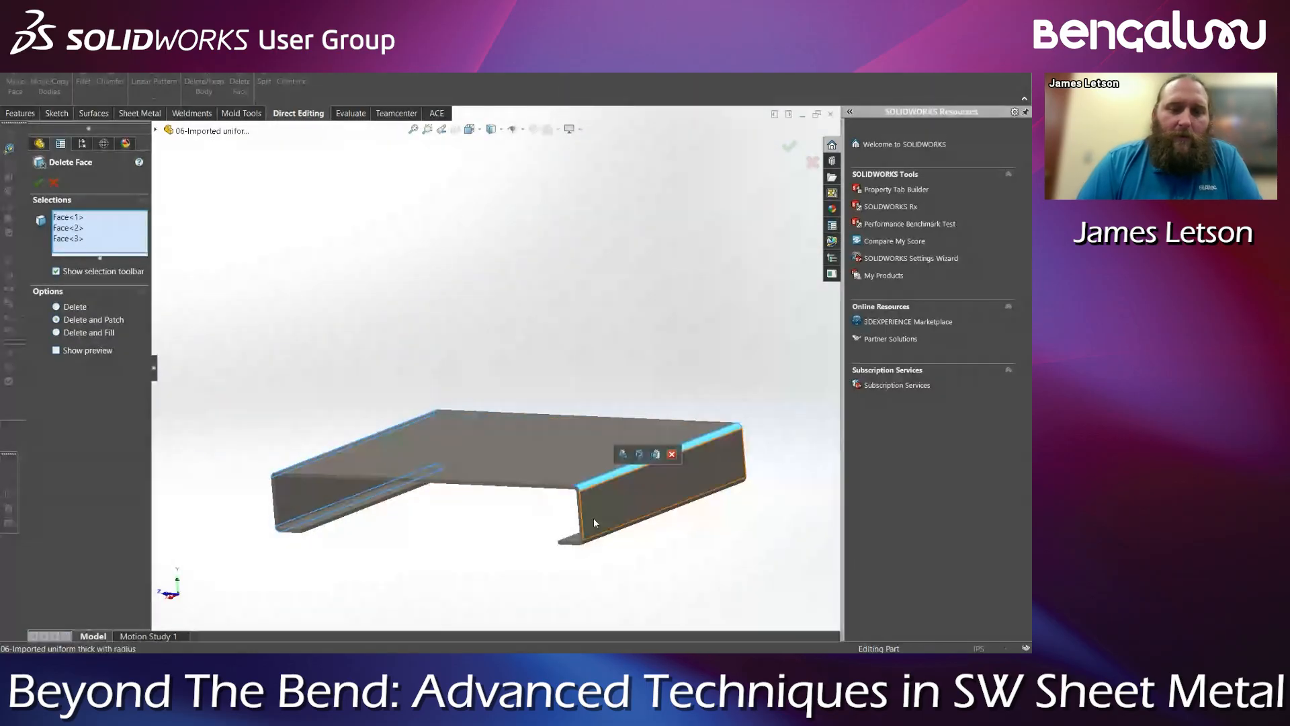
{"action": "middle_click_drag", "start_coordinate": [594, 517], "coordinate": [611, 461]}
{"action": "left_click", "coordinate": [617, 447]}
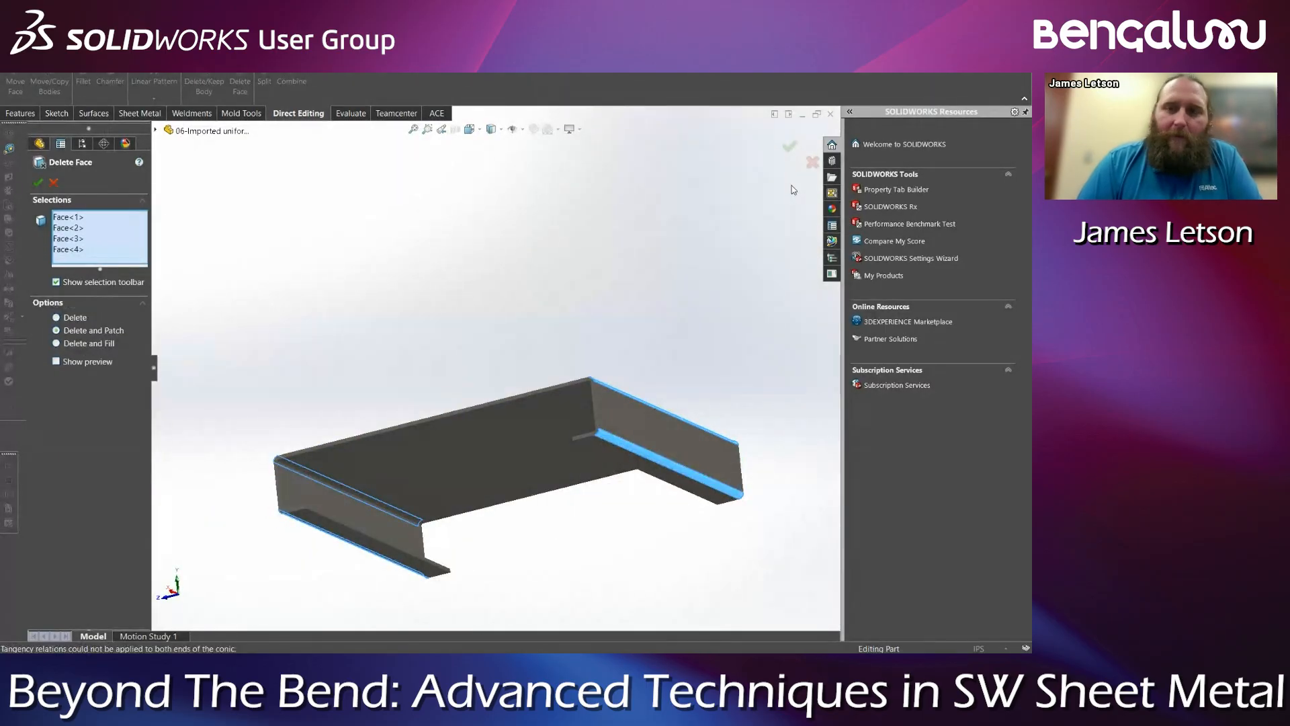
{"action": "left_click", "coordinate": [789, 146]}
{"action": "scroll", "coordinate": [618, 402], "scroll_direction": "down", "scroll_amount": 5}
{"action": "middle_click_drag", "start_coordinate": [618, 402], "coordinate": [513, 359]}
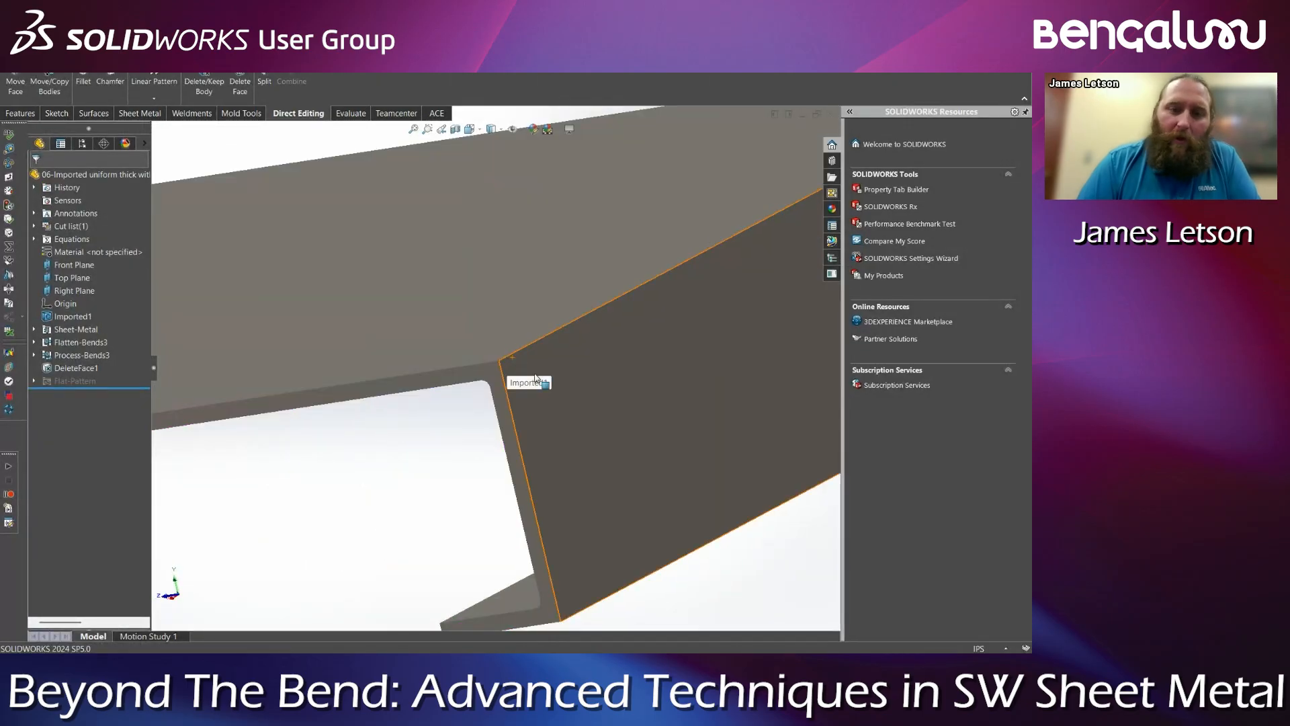
{"action": "left_click", "coordinate": [527, 363]}
{"action": "key", "text": "Escape"}
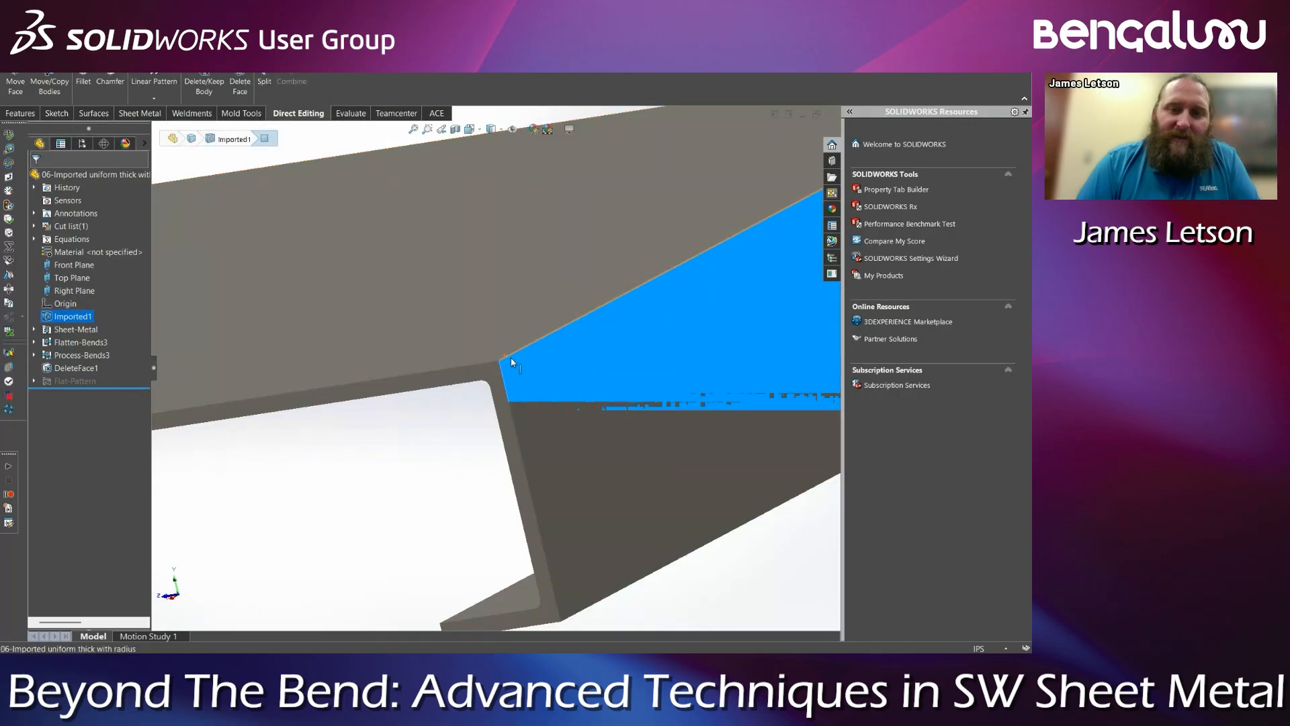
{"action": "scroll", "coordinate": [490, 407], "scroll_direction": "up", "scroll_amount": 8}
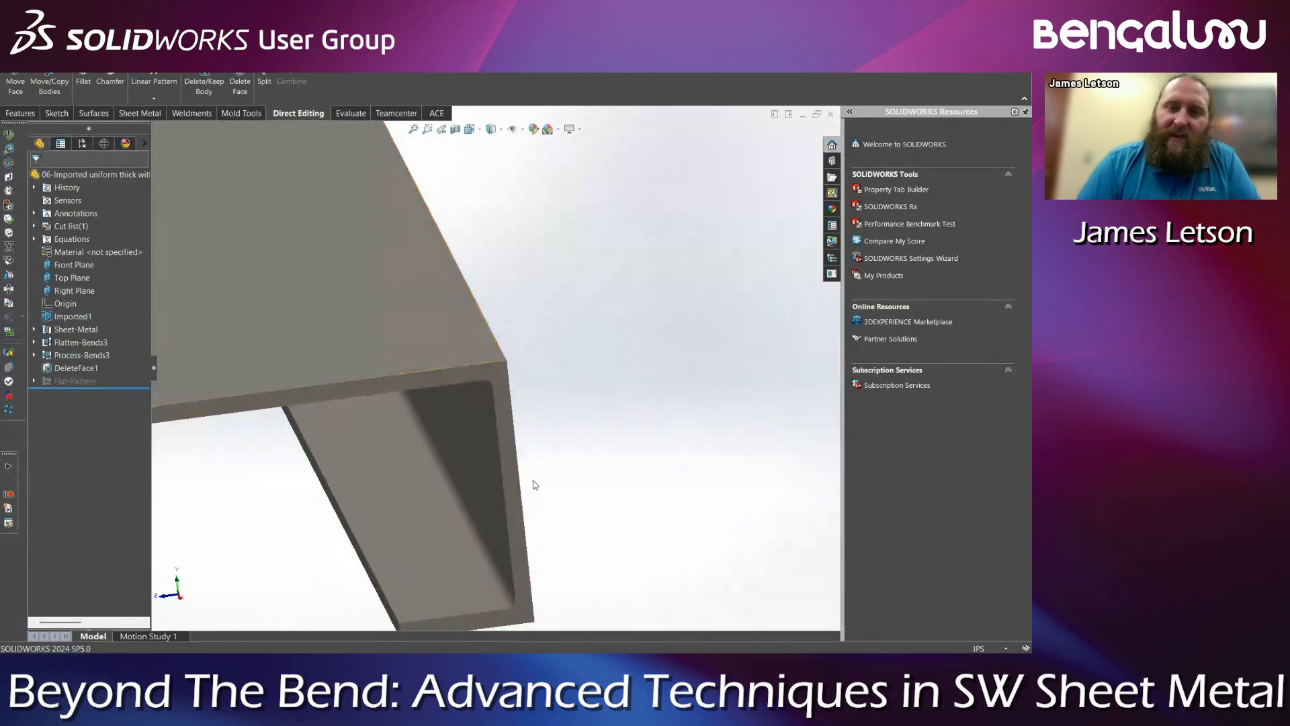
Start another Delete and Patch face deletion with the two inner bend faces of one side wall
{"action": "left_click", "coordinate": [240, 86]}
{"action": "middle_click_drag", "start_coordinate": [400, 365], "coordinate": [535, 446]}
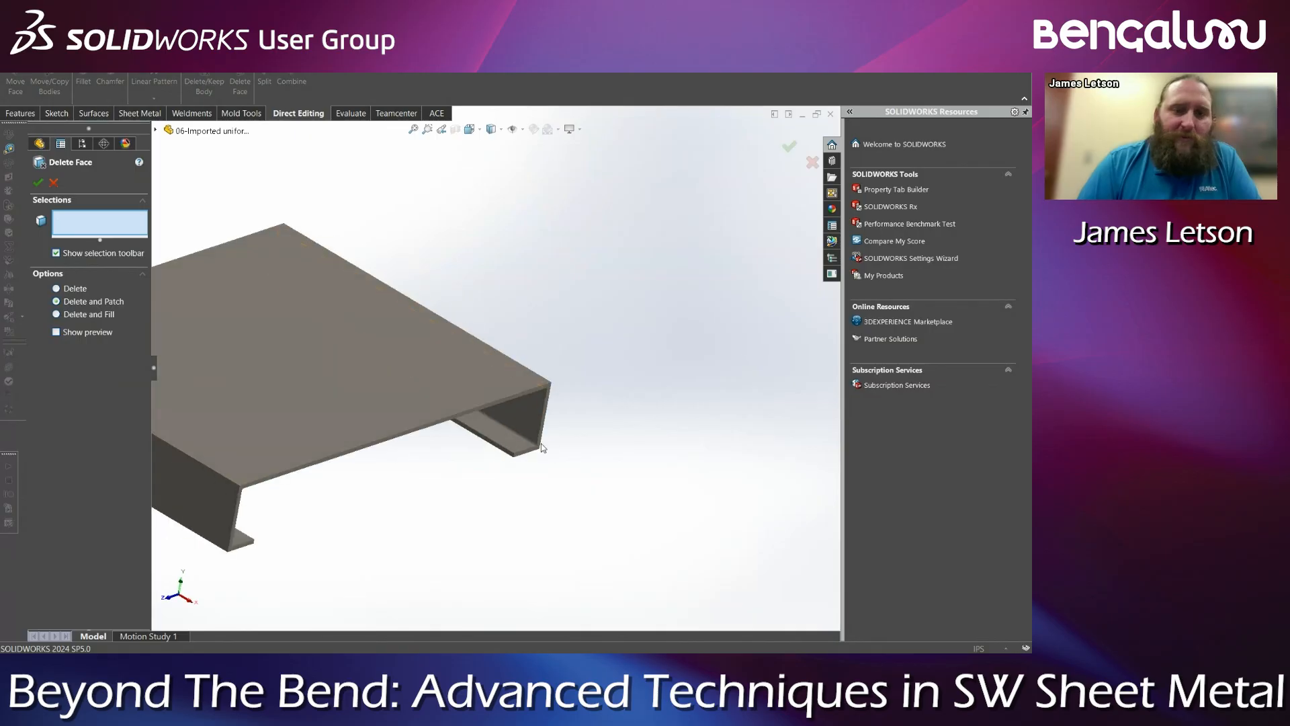
{"action": "scroll", "coordinate": [541, 453], "scroll_direction": "down", "scroll_amount": 5}
{"action": "left_click", "coordinate": [504, 374]}
{"action": "scroll", "coordinate": [505, 373], "scroll_direction": "up", "scroll_amount": 3}
{"action": "middle_click_drag", "start_coordinate": [504, 374], "coordinate": [437, 248]}
{"action": "left_click", "coordinate": [507, 269]}
Add the opposite side wall's two inner bend faces, apply the face deletion, and return to the isometric view
{"action": "scroll", "coordinate": [393, 345], "scroll_direction": "up", "scroll_amount": 4}
{"action": "middle_click_drag", "start_coordinate": [393, 345], "coordinate": [294, 254]}
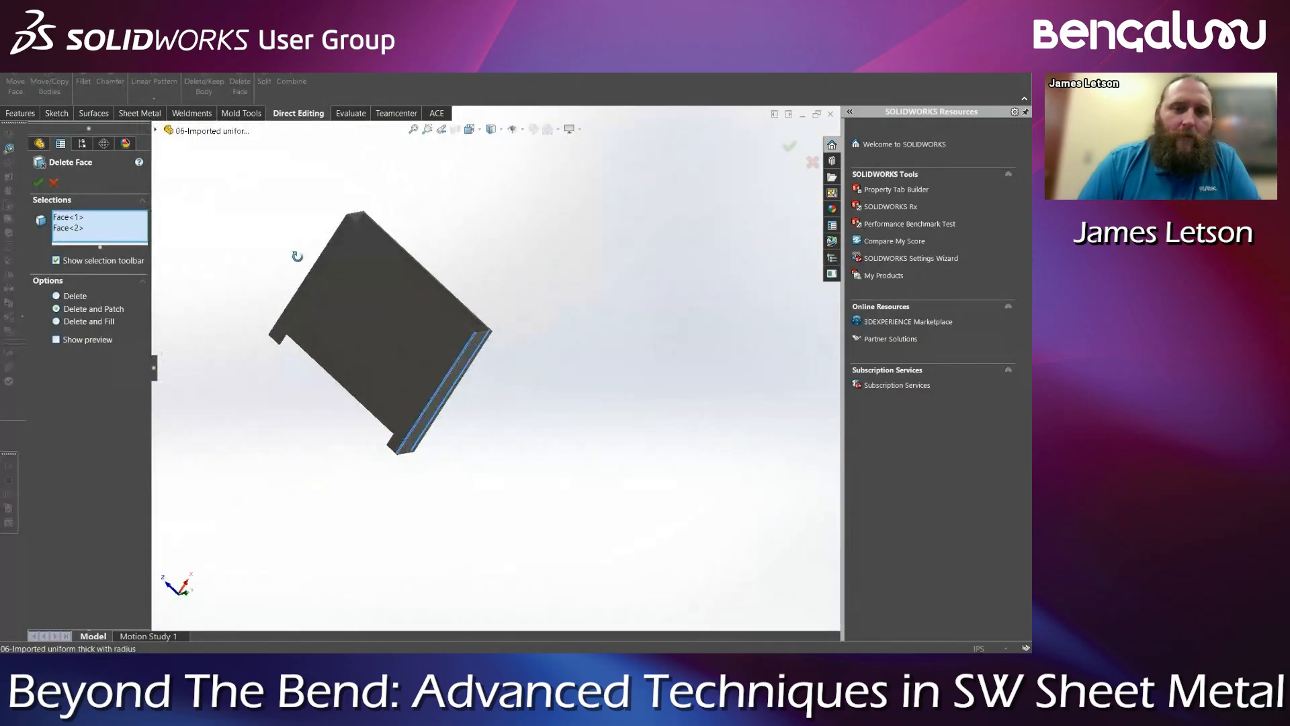
{"action": "scroll", "coordinate": [388, 281], "scroll_direction": "down", "scroll_amount": 6}
{"action": "left_click", "coordinate": [411, 240]}
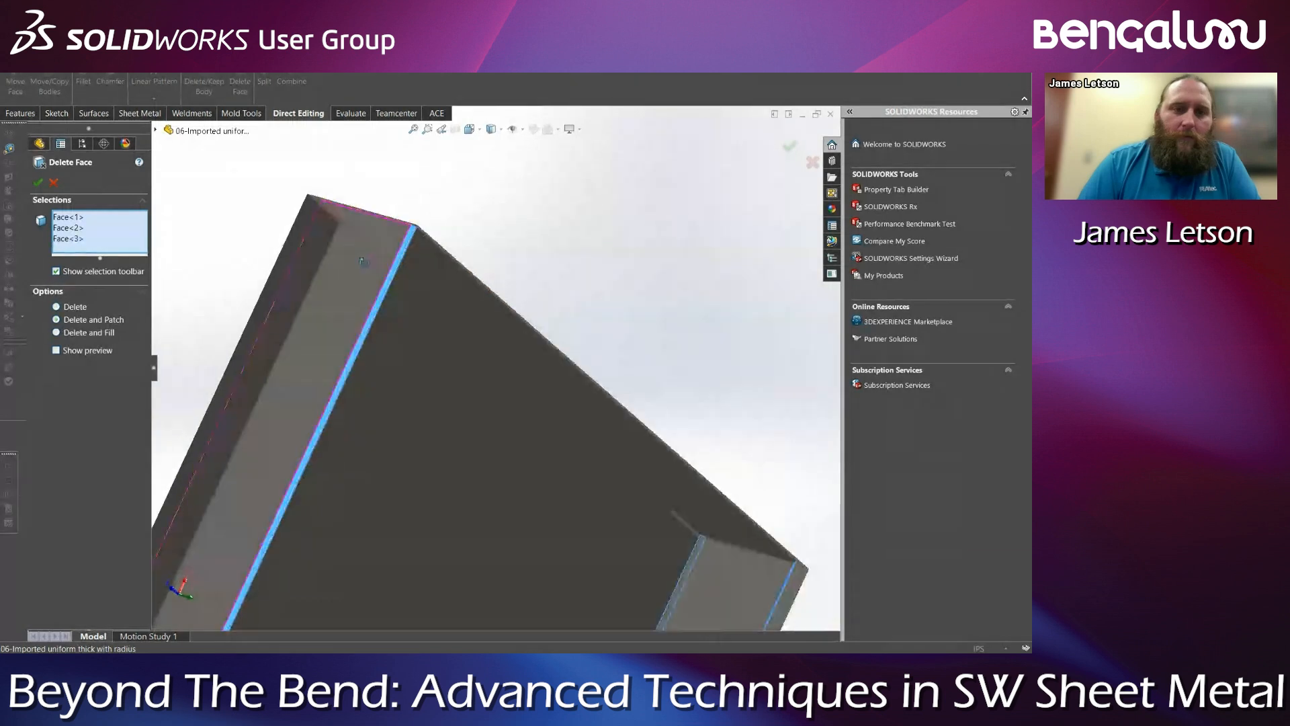
{"action": "middle_click_drag", "start_coordinate": [411, 240], "coordinate": [301, 222]}
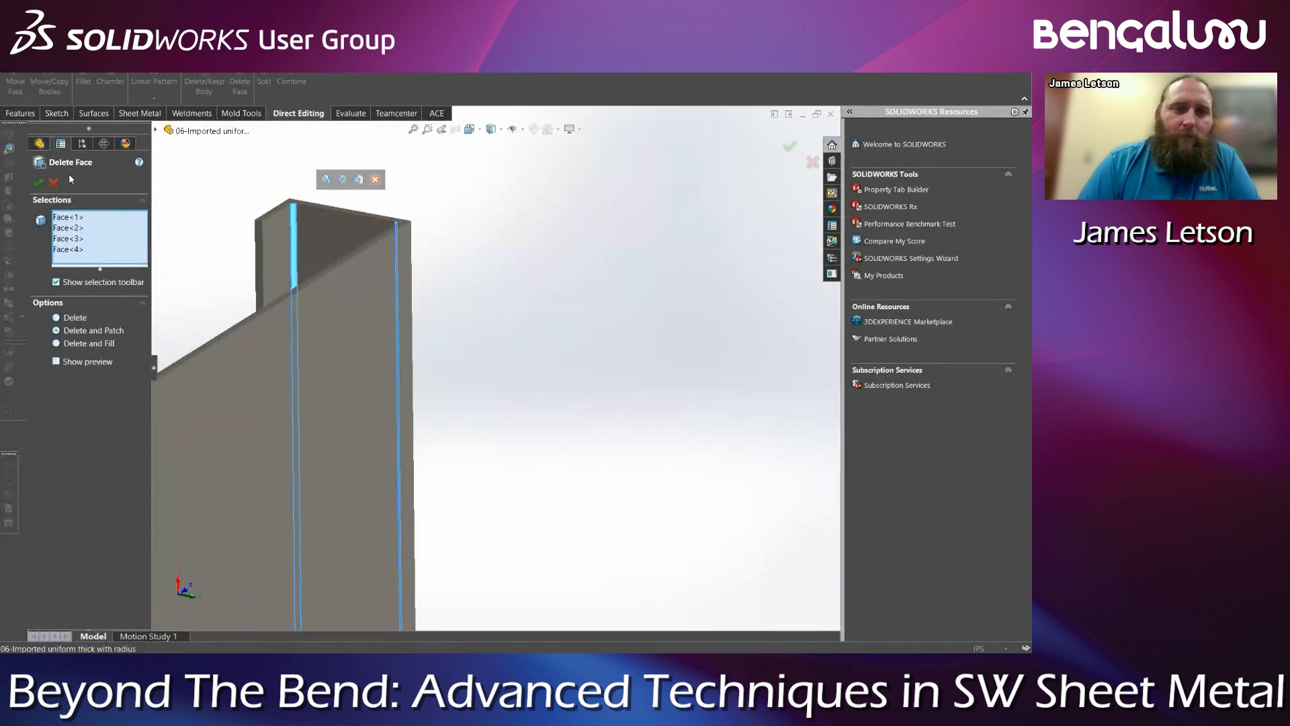
{"action": "key", "text": "Return"}
{"action": "key", "text": "ctrl+7"}
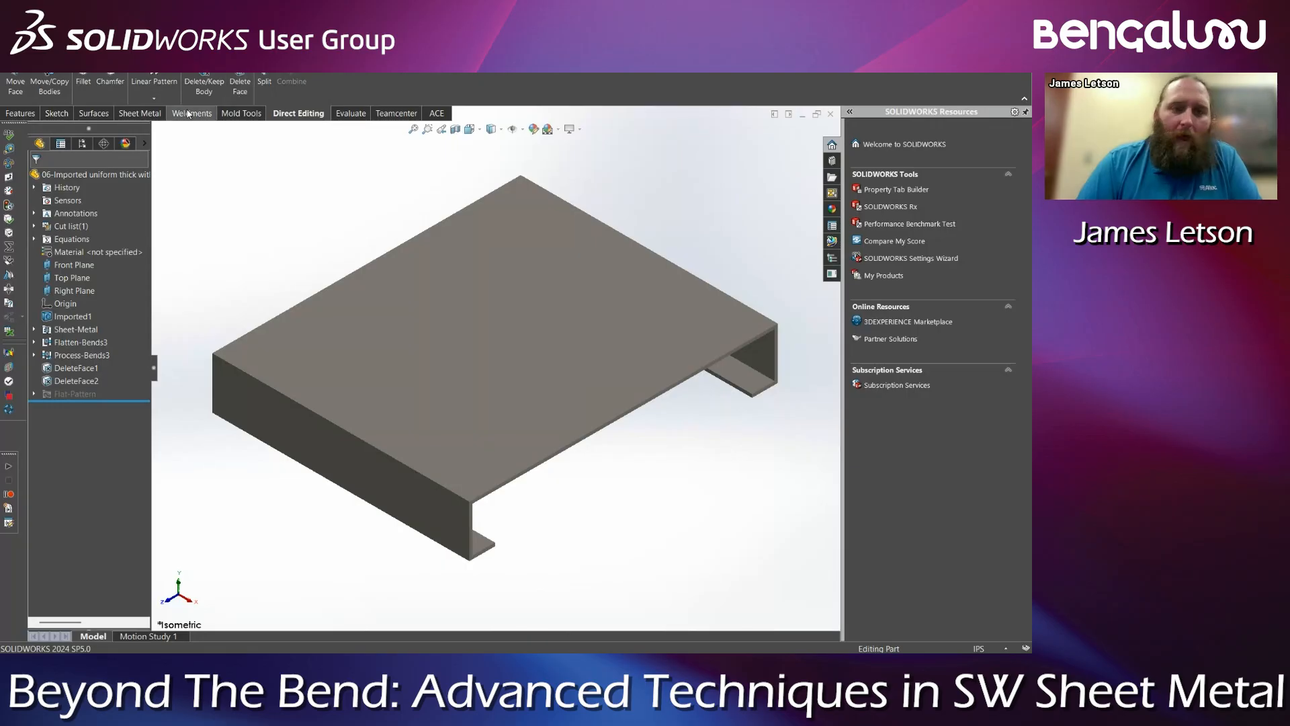
Undo both face deletions and the inserted bends, back to the plain imported body
{"action": "left_click", "coordinate": [140, 113]}
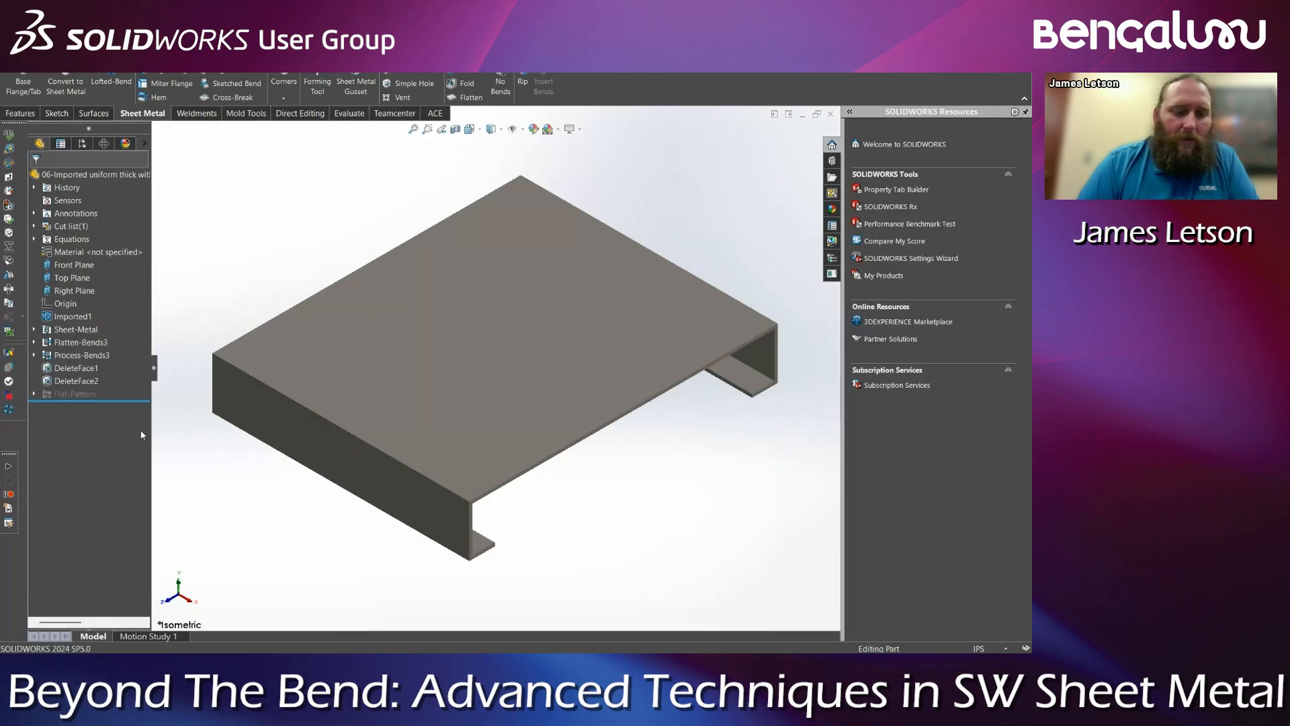
{"action": "key", "text": "ctrl+z"}
{"action": "key", "text": "ctrl+z"}
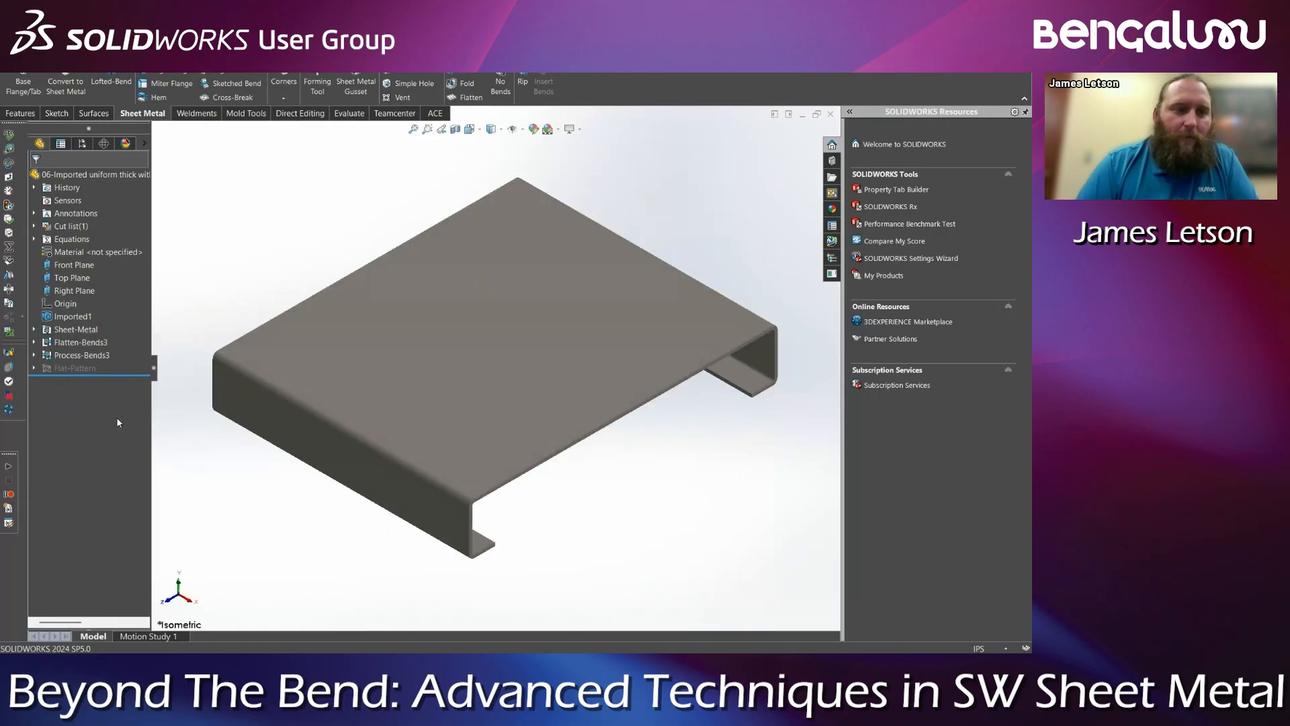
{"action": "key", "text": "ctrl+z"}
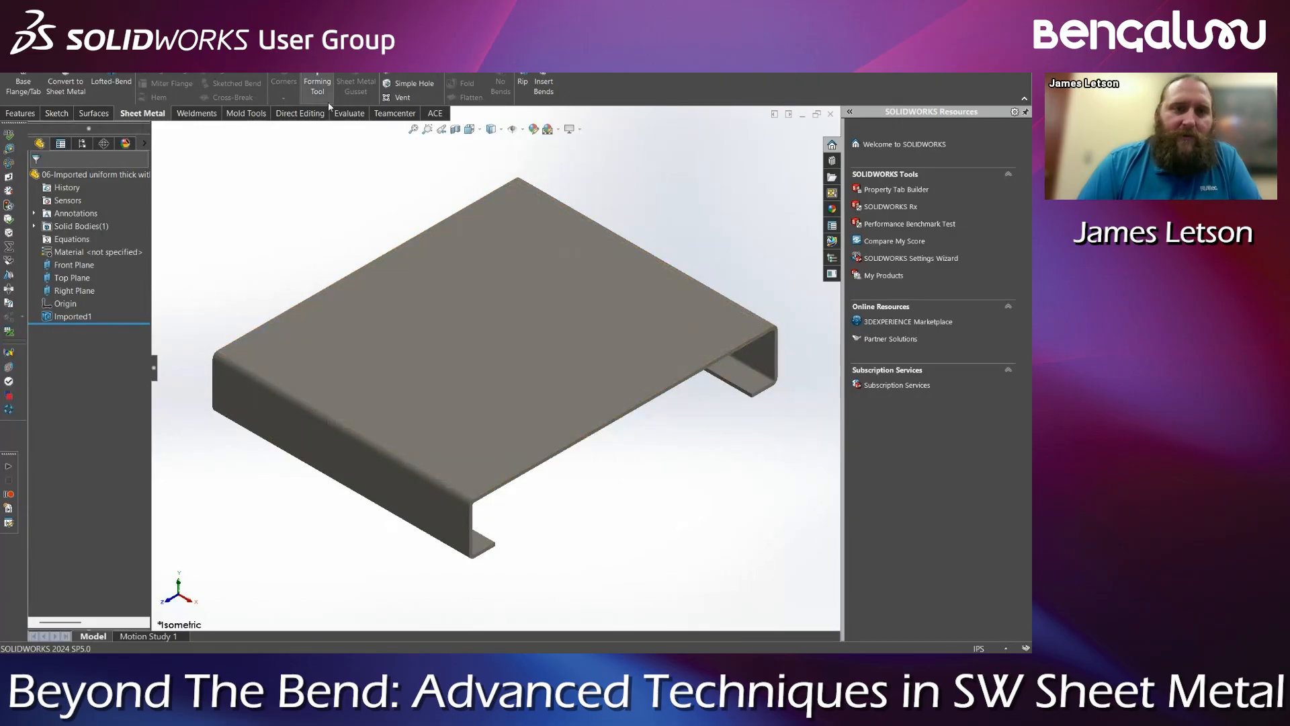
Delete and patch the outer bend faces of both side walls on the imported body, and return to the isometric view
{"action": "left_click", "coordinate": [288, 114]}
{"action": "left_click", "coordinate": [247, 87]}
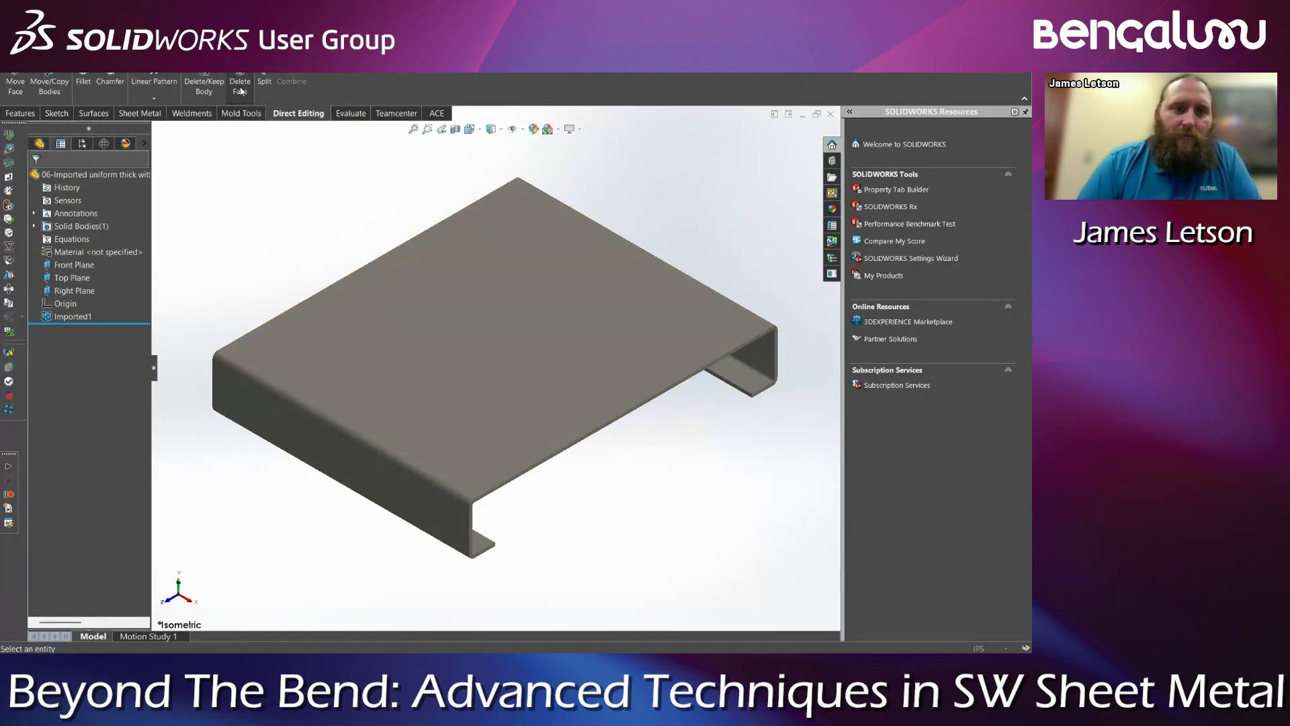
{"action": "left_click", "coordinate": [280, 392]}
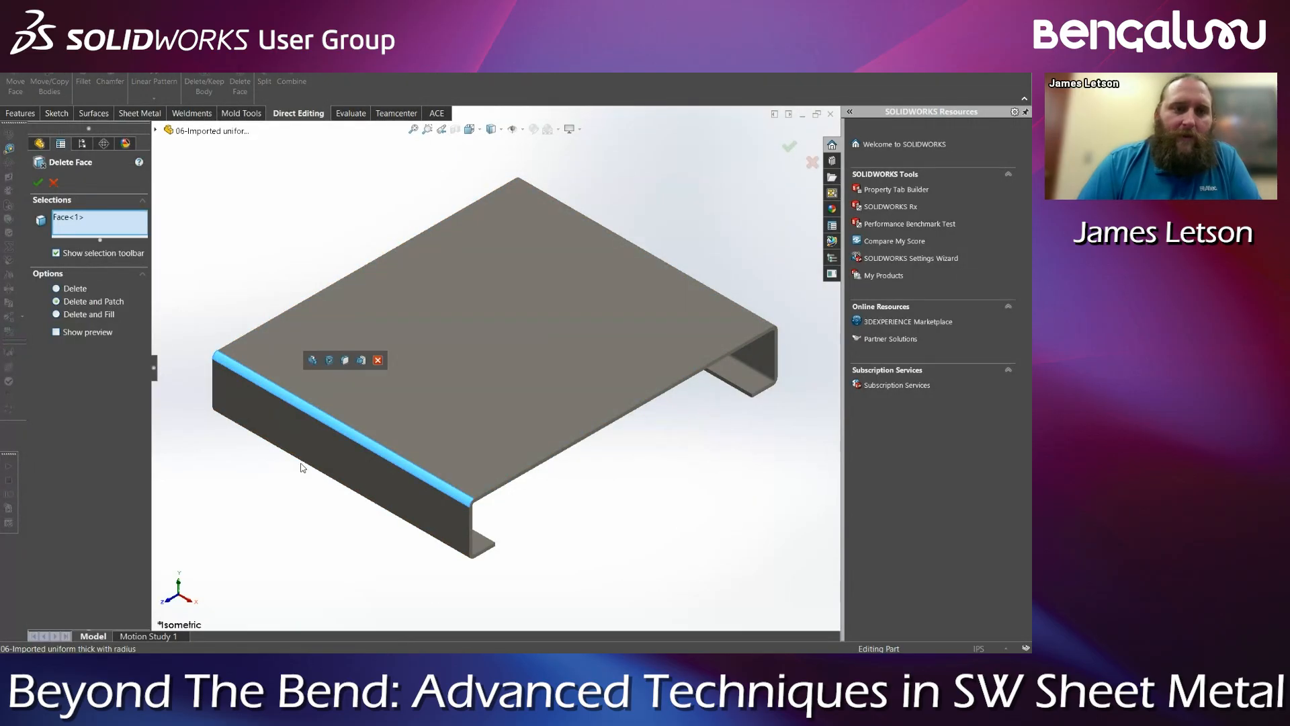
{"action": "left_click", "coordinate": [302, 462]}
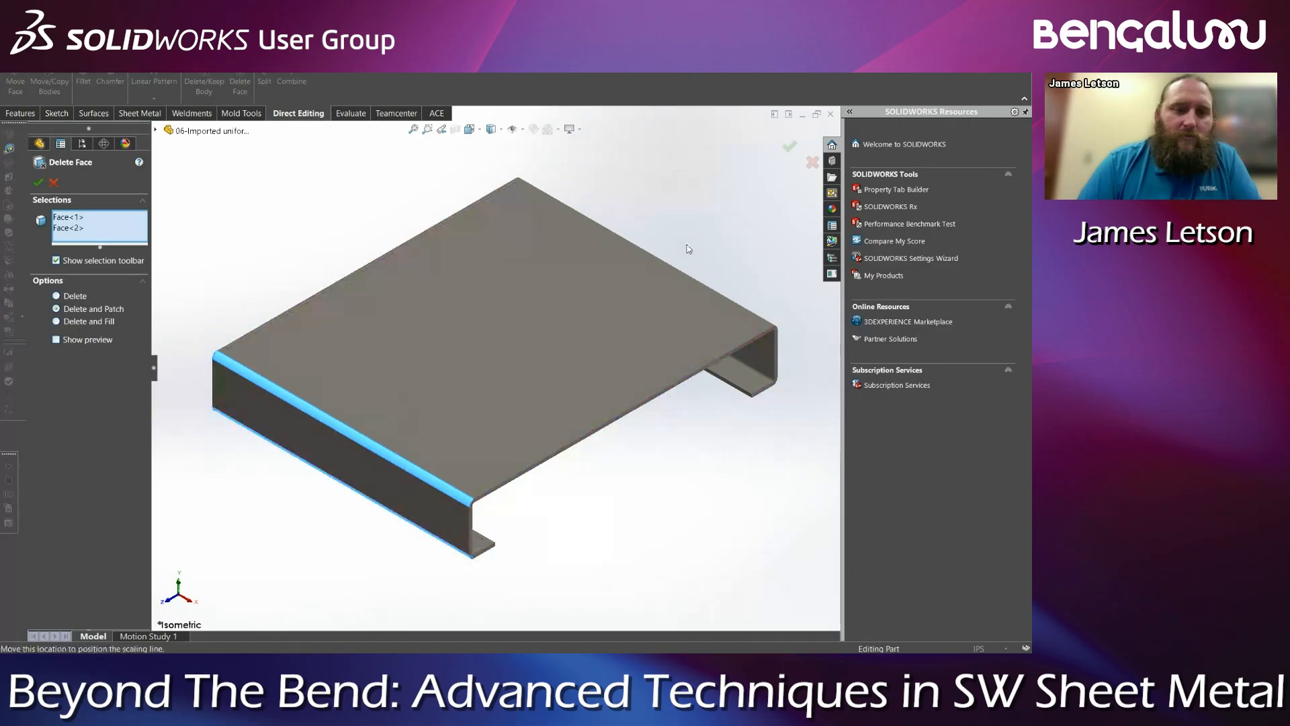
{"action": "left_click", "coordinate": [647, 254]}
{"action": "middle_click_drag", "start_coordinate": [648, 254], "coordinate": [669, 312]}
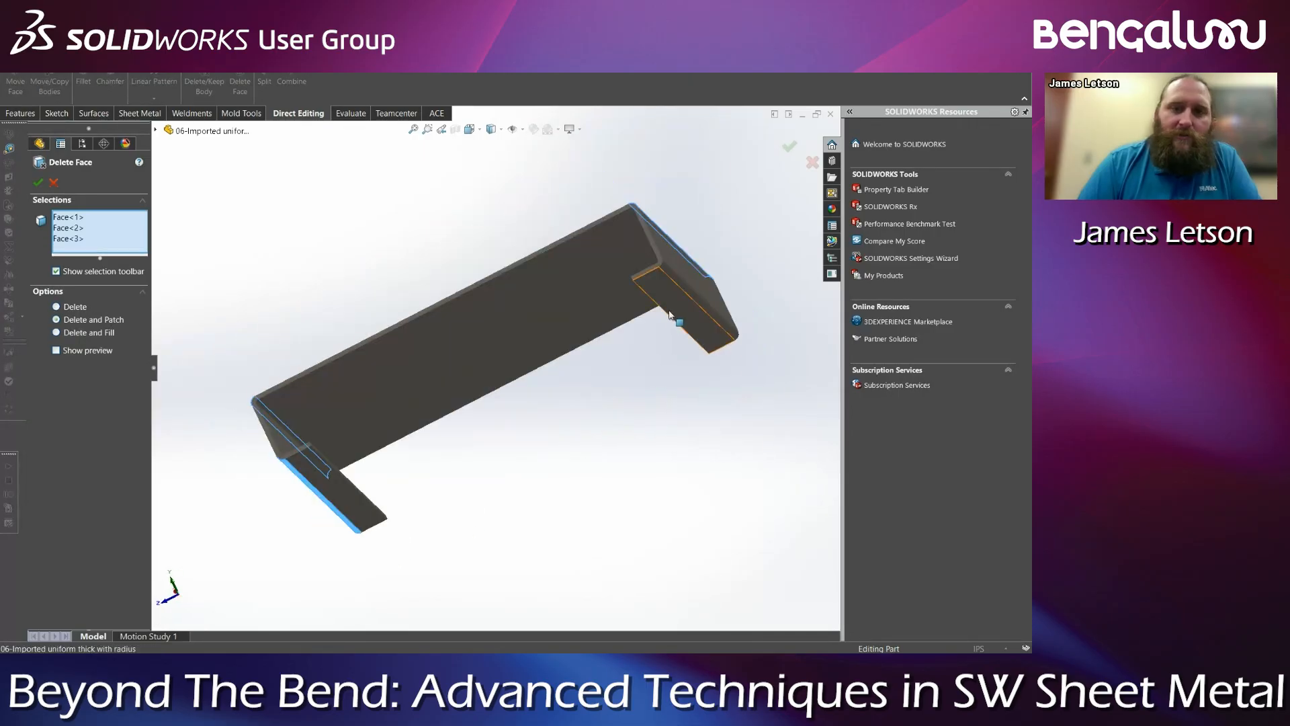
{"action": "left_click", "coordinate": [789, 145]}
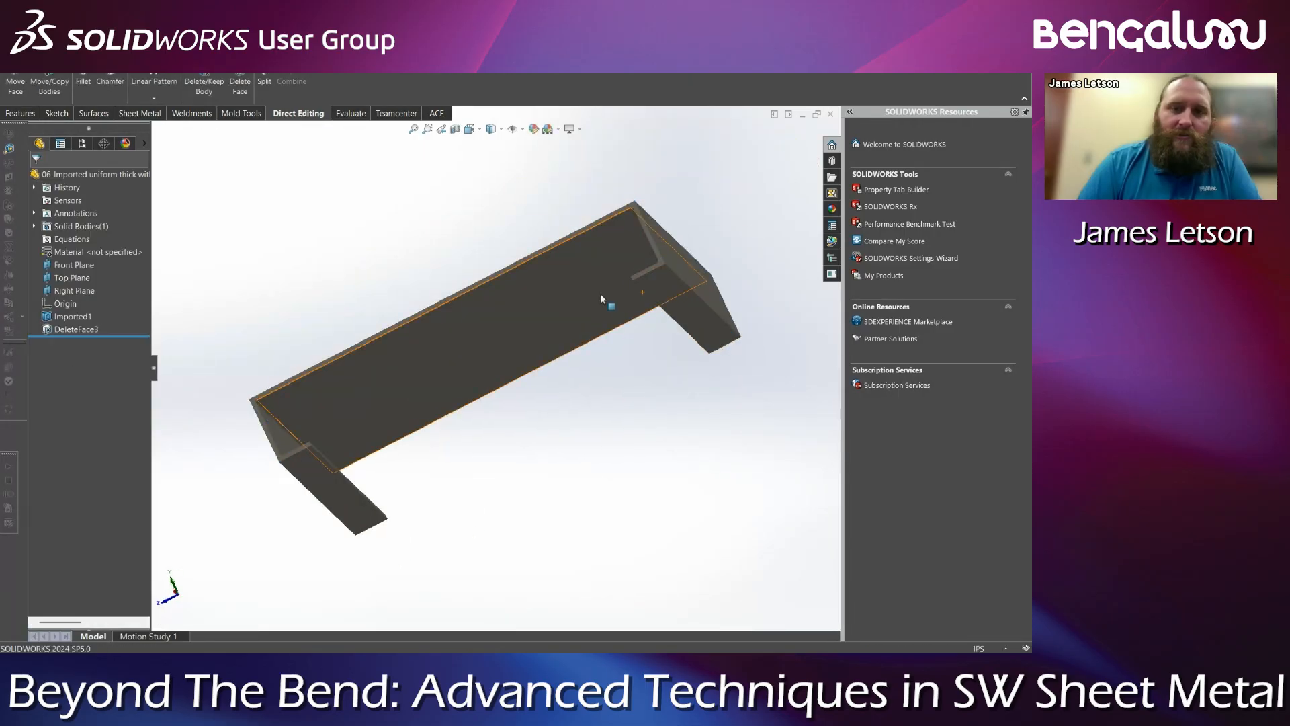
{"action": "key", "text": "ctrl+7"}
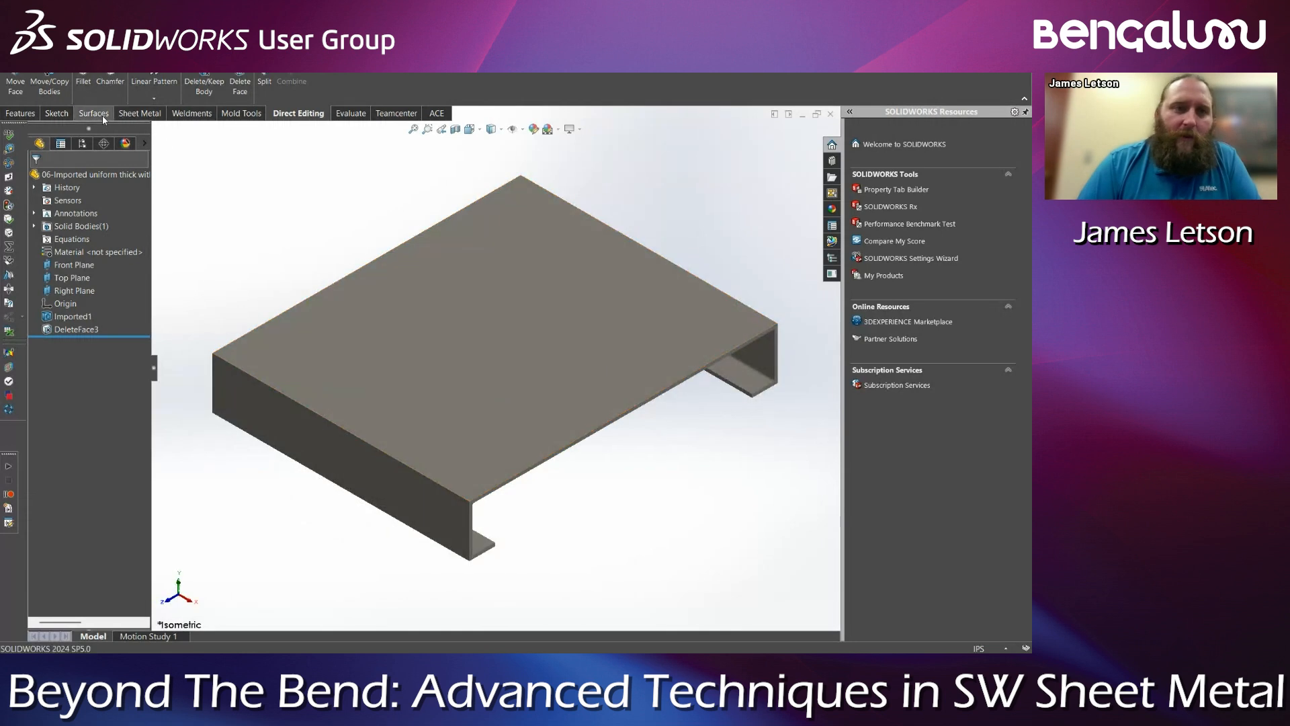
Insert bends on the part with the top face as the fixed face
{"action": "left_click", "coordinate": [140, 113]}
{"action": "left_click", "coordinate": [544, 86]}
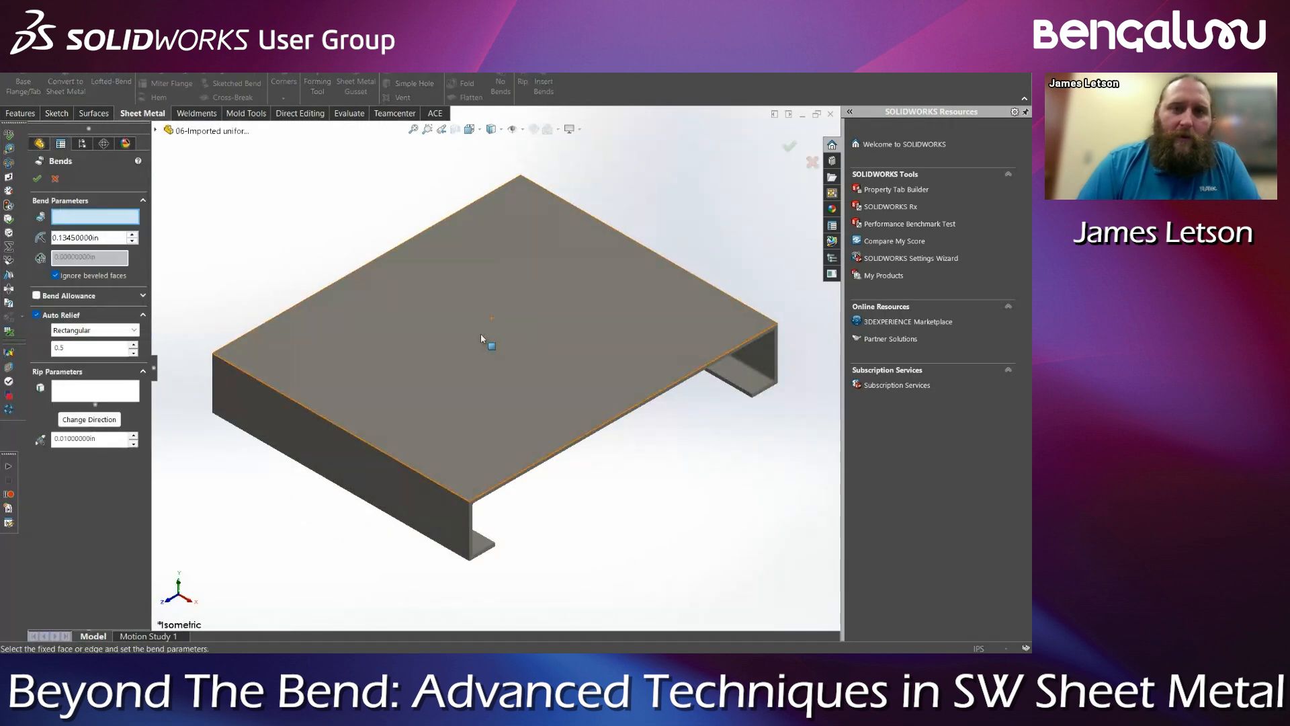
{"action": "left_click", "coordinate": [364, 416]}
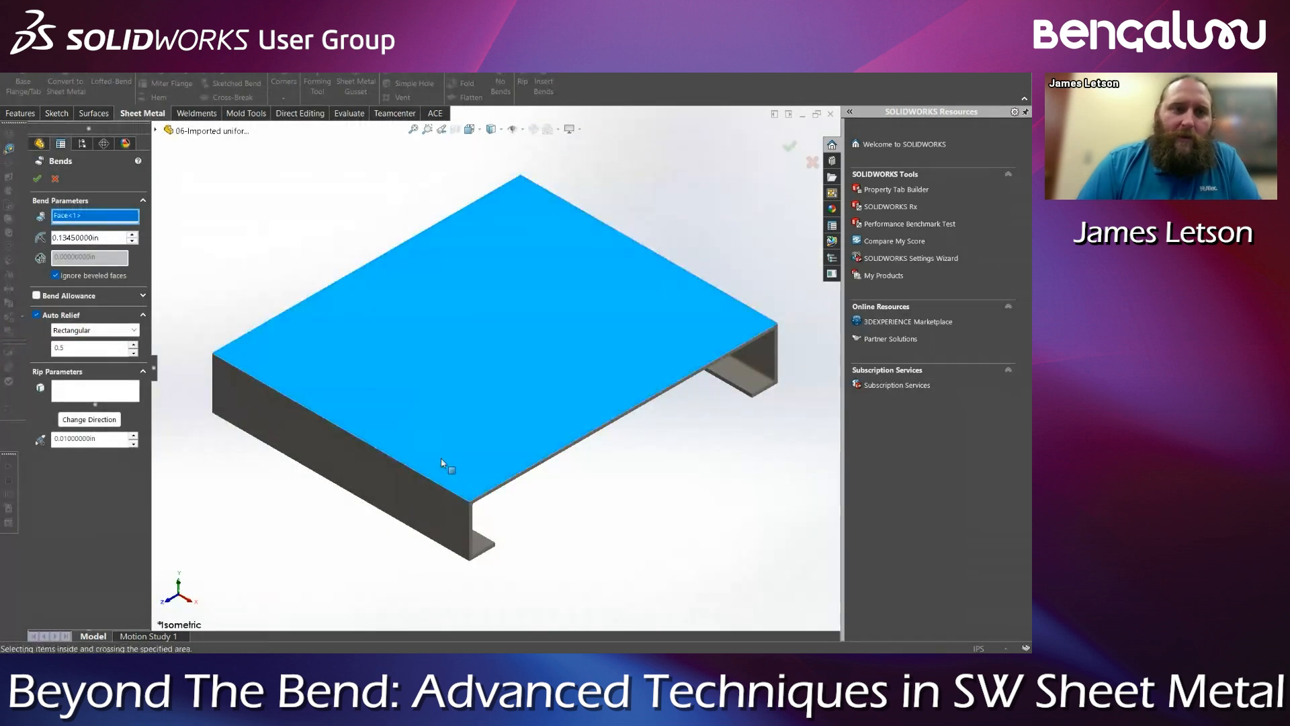
{"action": "left_click", "coordinate": [37, 183]}
{"action": "left_click", "coordinate": [599, 353]}
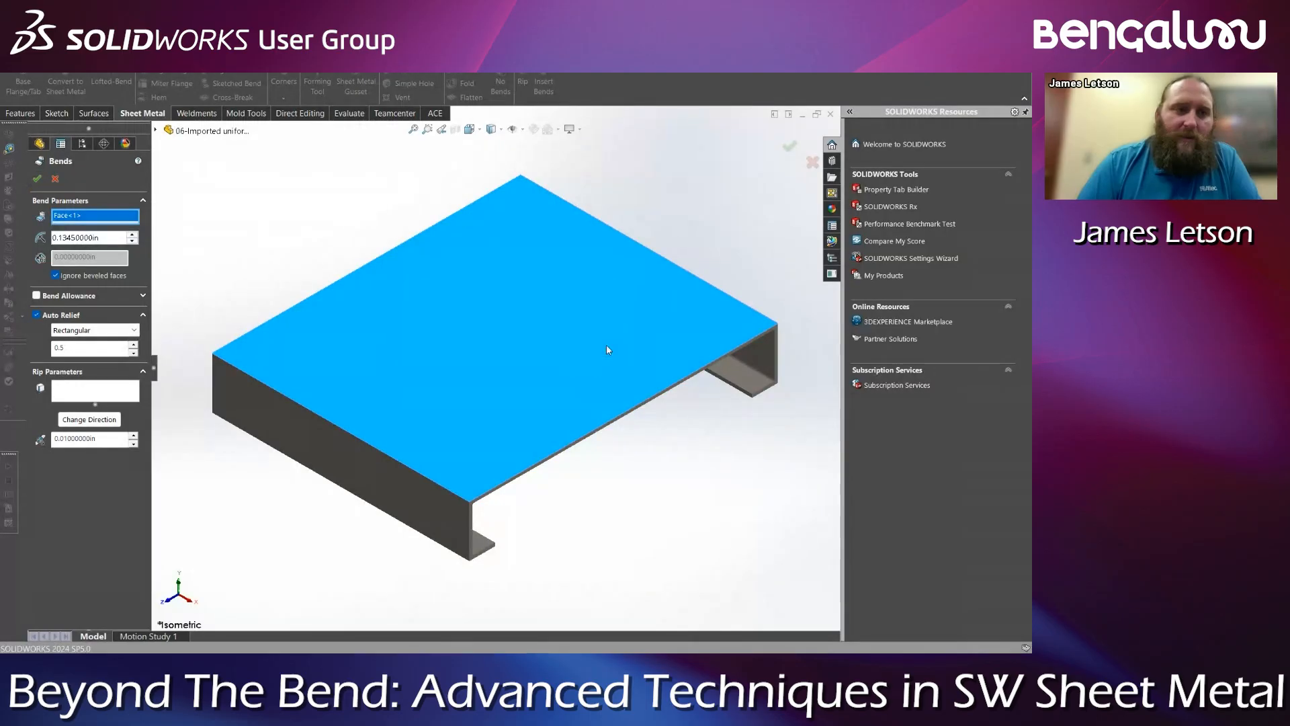
Delete and patch the four inner bend faces of both side walls on the sheet metal part
{"action": "left_click", "coordinate": [299, 113]}
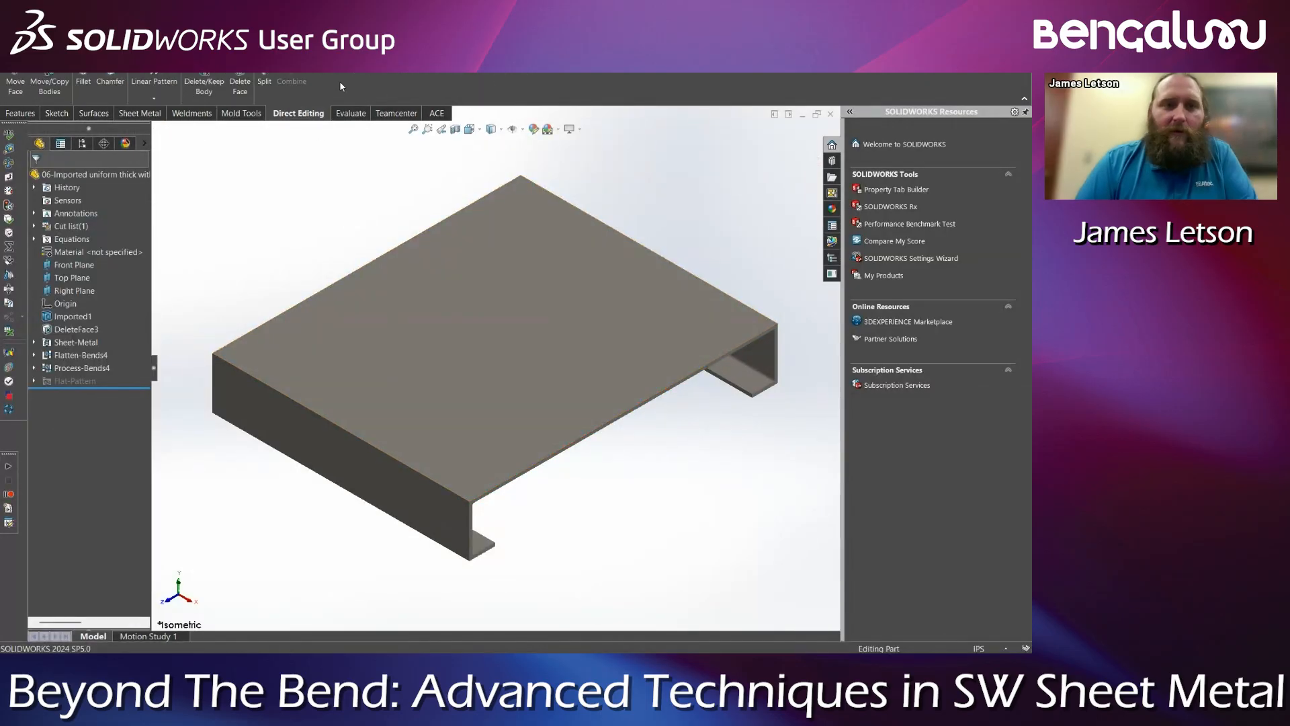
{"action": "left_click", "coordinate": [238, 85]}
{"action": "scroll", "coordinate": [735, 366], "scroll_direction": "down", "scroll_amount": 4}
{"action": "left_click", "coordinate": [739, 366]}
{"action": "middle_click_drag", "start_coordinate": [740, 367], "coordinate": [727, 262]}
{"action": "left_click", "coordinate": [753, 272]}
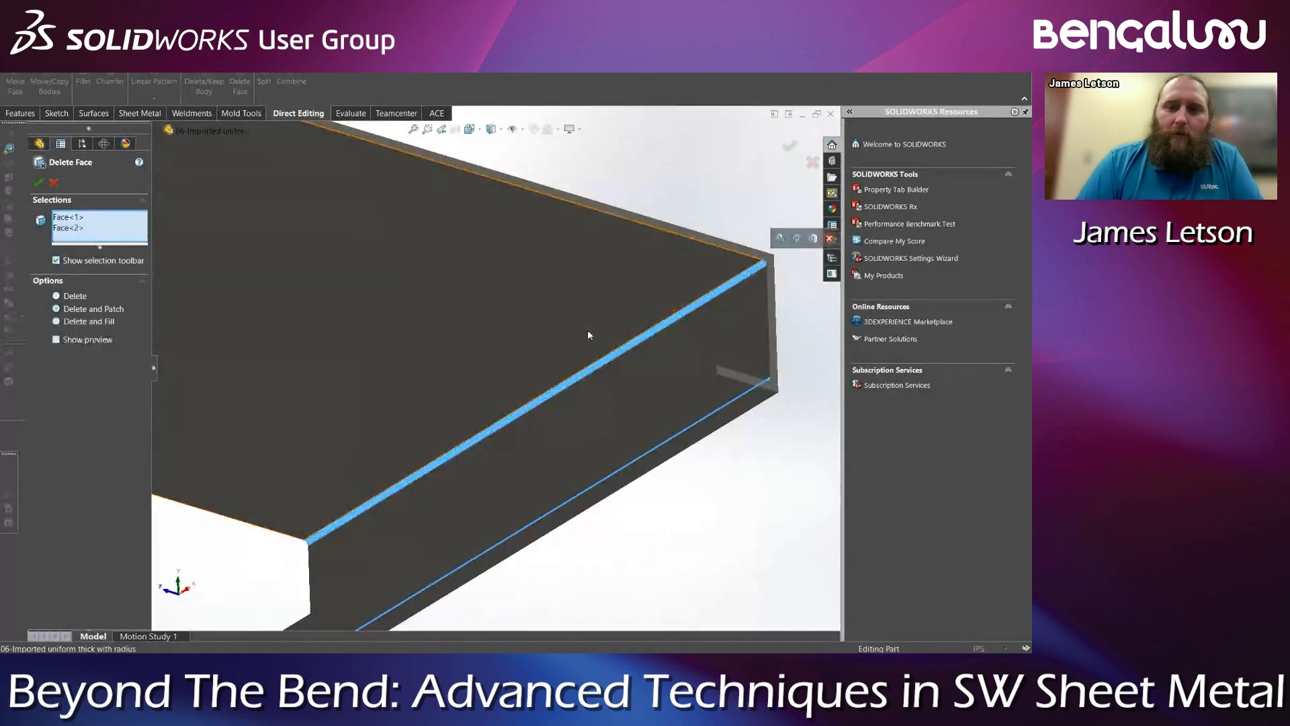
{"action": "scroll", "coordinate": [587, 335], "scroll_direction": "up", "scroll_amount": 5}
{"action": "middle_click_drag", "start_coordinate": [296, 324], "coordinate": [269, 183]}
{"action": "scroll", "coordinate": [269, 181], "scroll_direction": "down", "scroll_amount": 4}
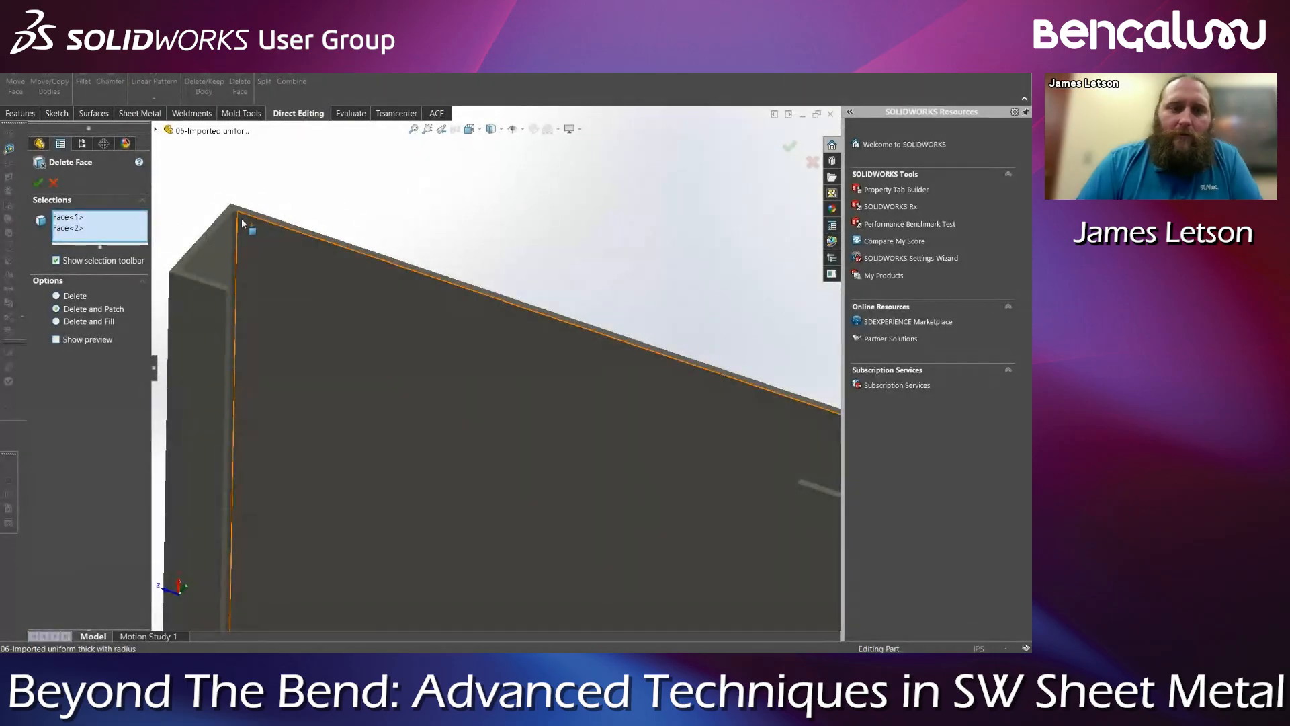
{"action": "left_click", "coordinate": [240, 222]}
{"action": "middle_click_drag", "start_coordinate": [240, 222], "coordinate": [179, 307]}
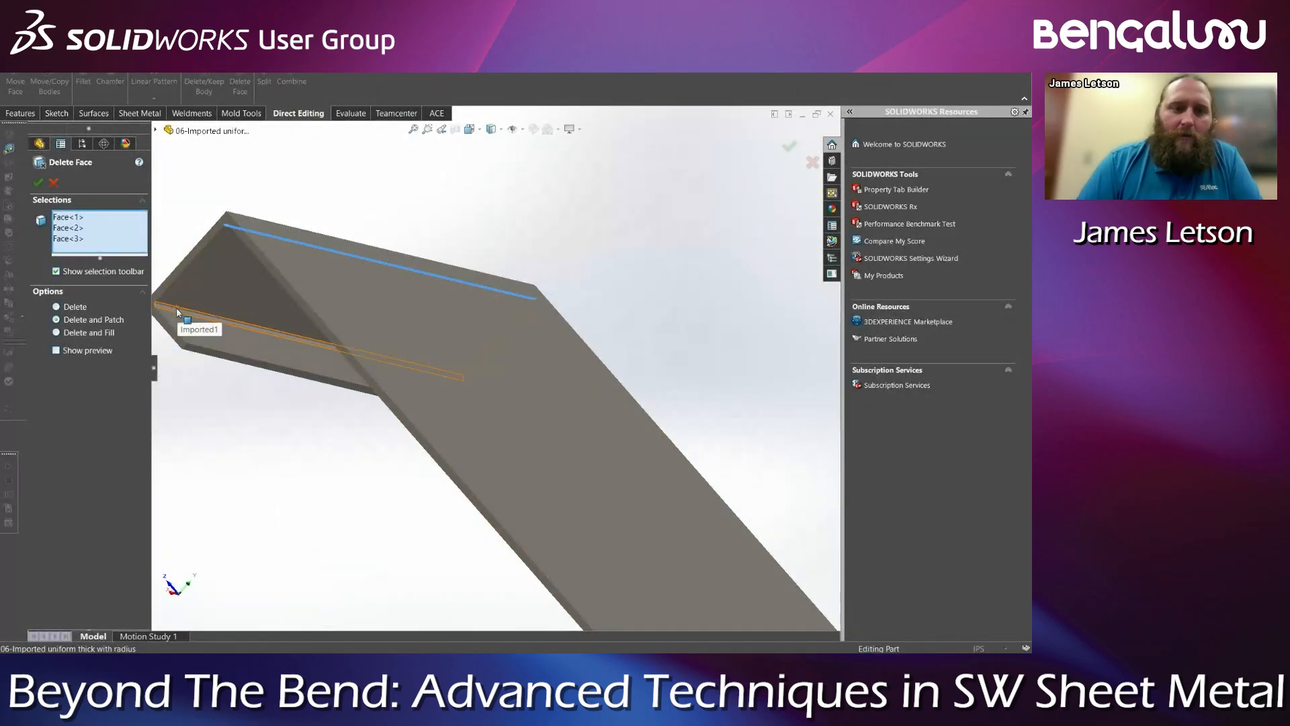
{"action": "left_click", "coordinate": [38, 182]}
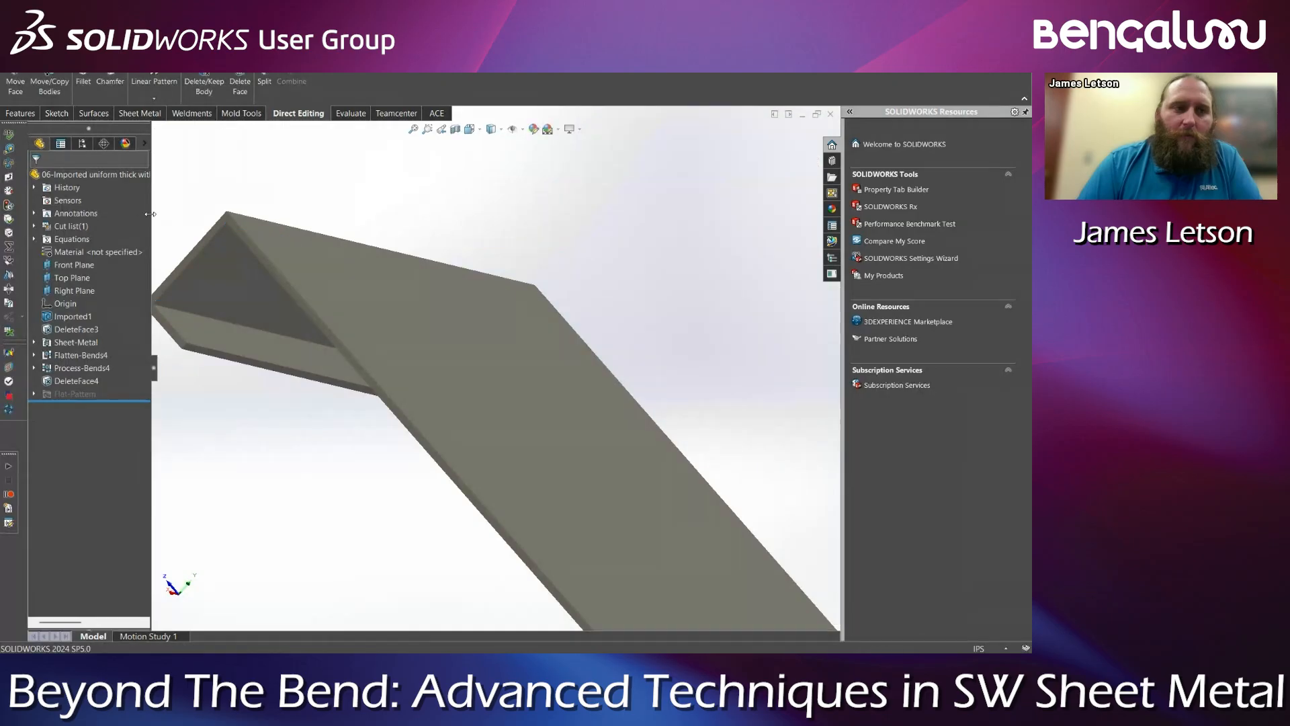
Delete the Flatten-Bends, Process-Bends and Sheet-Metal features from the part, keeping both face deletions
{"action": "left_click", "coordinate": [86, 356]}
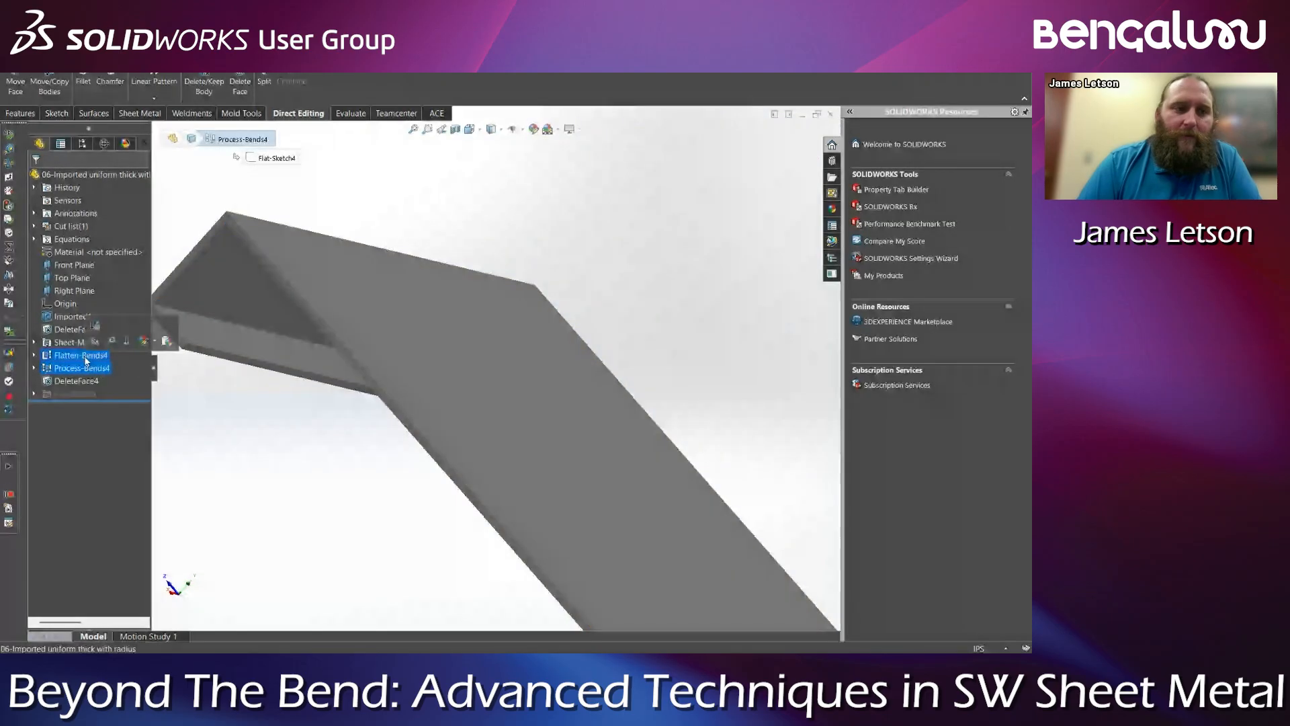
{"action": "key", "text": "Delete"}
{"action": "key", "text": "Return"}
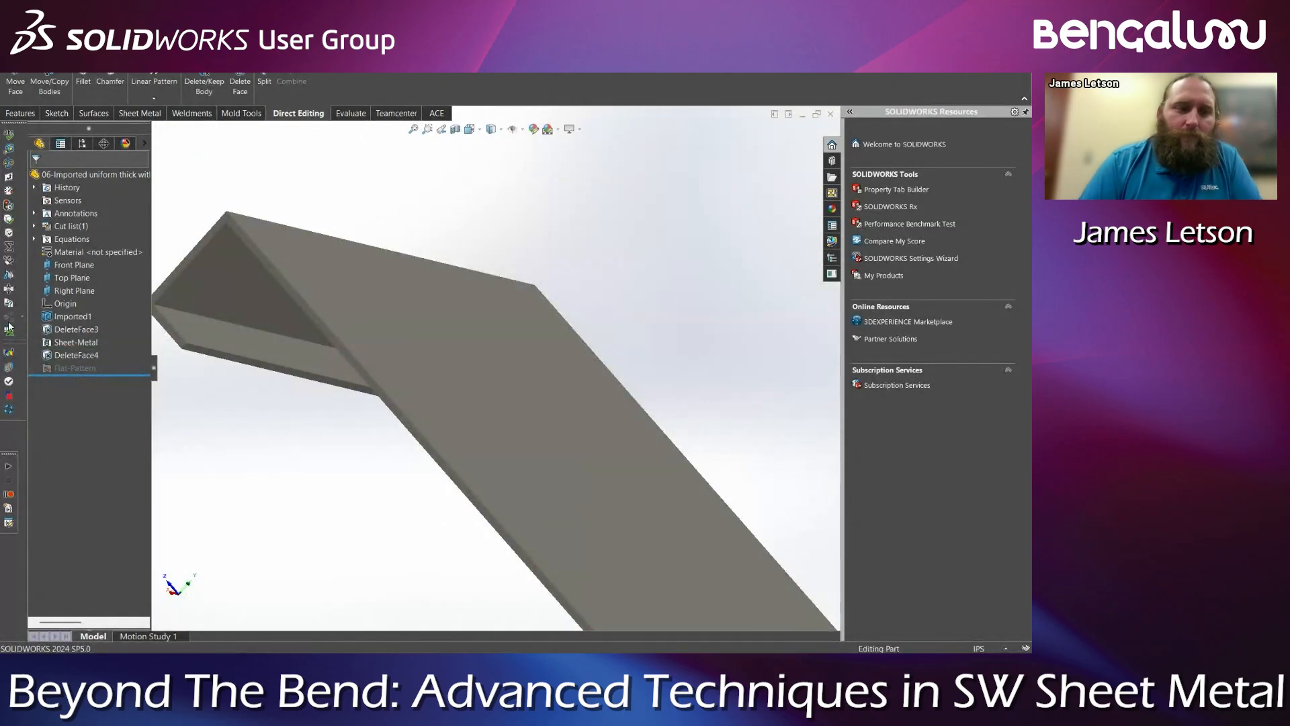
{"action": "key", "text": "Delete"}
{"action": "key", "text": "Return"}
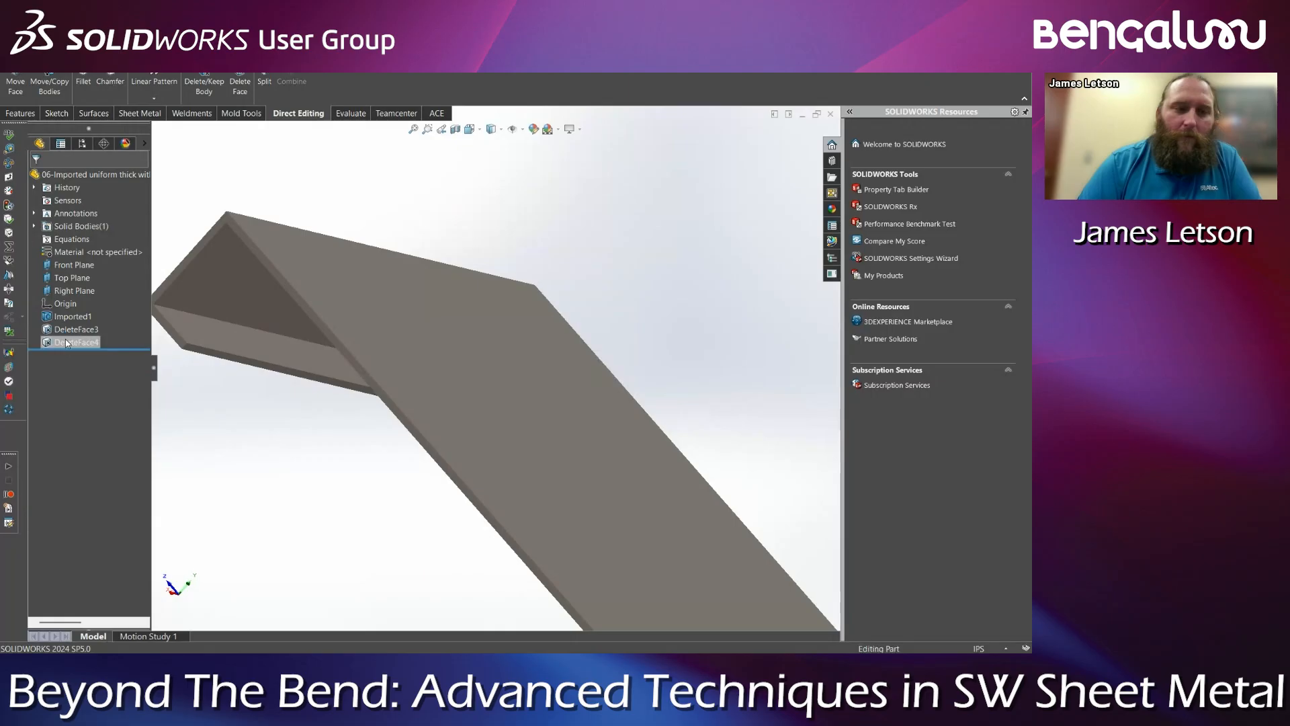
Insert bends on the sharp-cornered body with the top face as the fixed face
{"action": "key", "text": "ctrl+7"}
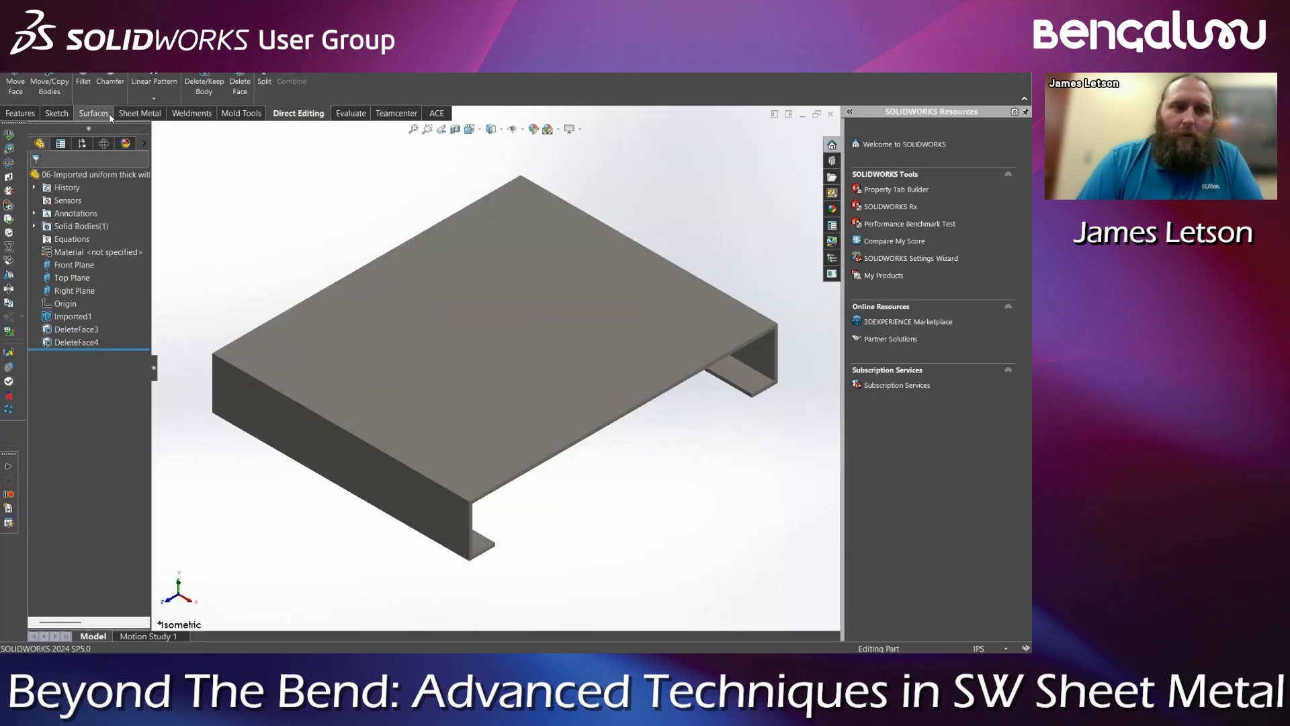
{"action": "left_click", "coordinate": [141, 113]}
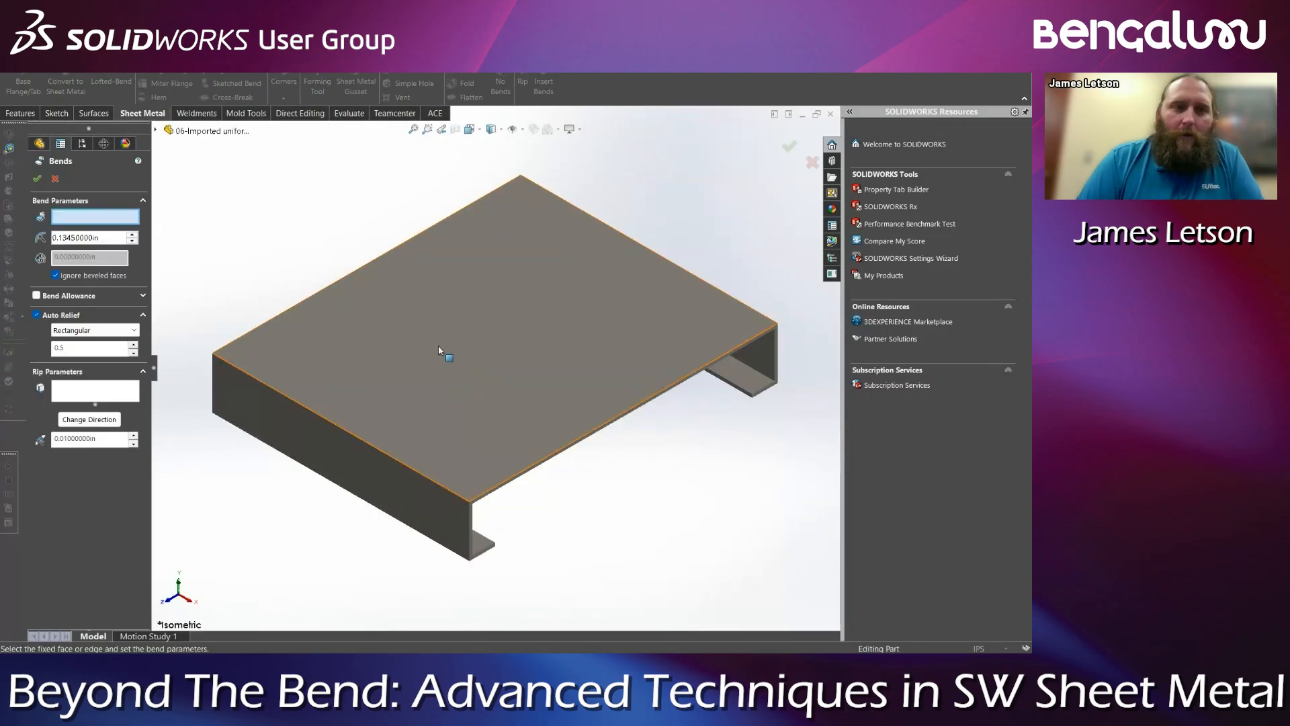
{"action": "left_click", "coordinate": [438, 346]}
{"action": "left_click", "coordinate": [38, 179]}
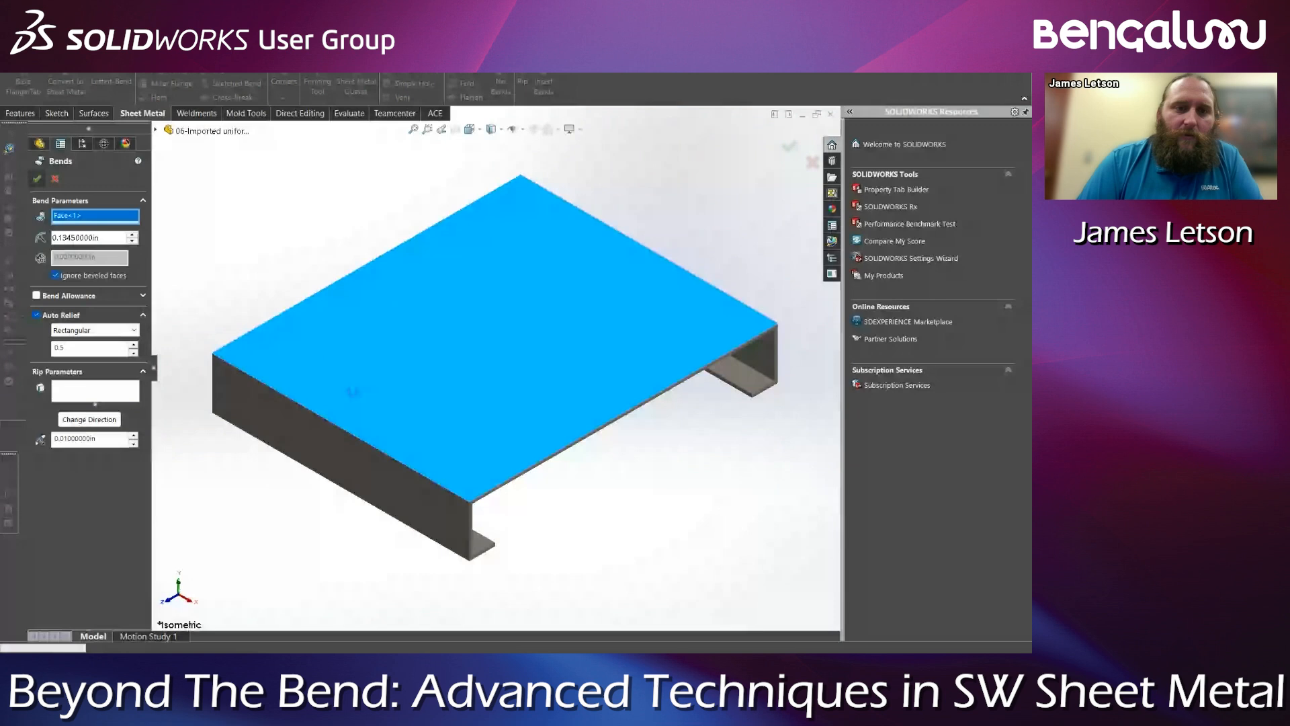
Flatten the sheet metal part to check its flat pattern, and return it to the folded state in isometric view
{"action": "left_click", "coordinate": [471, 97]}
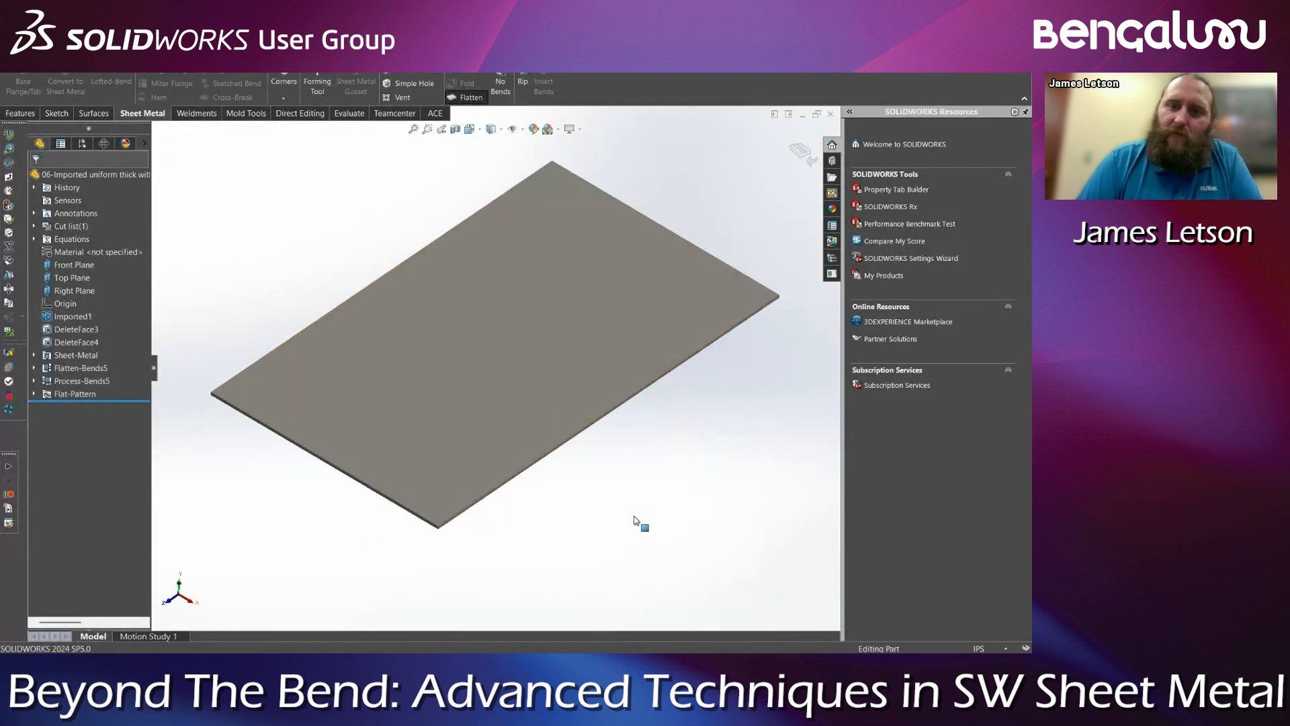
{"action": "left_click", "coordinate": [470, 98]}
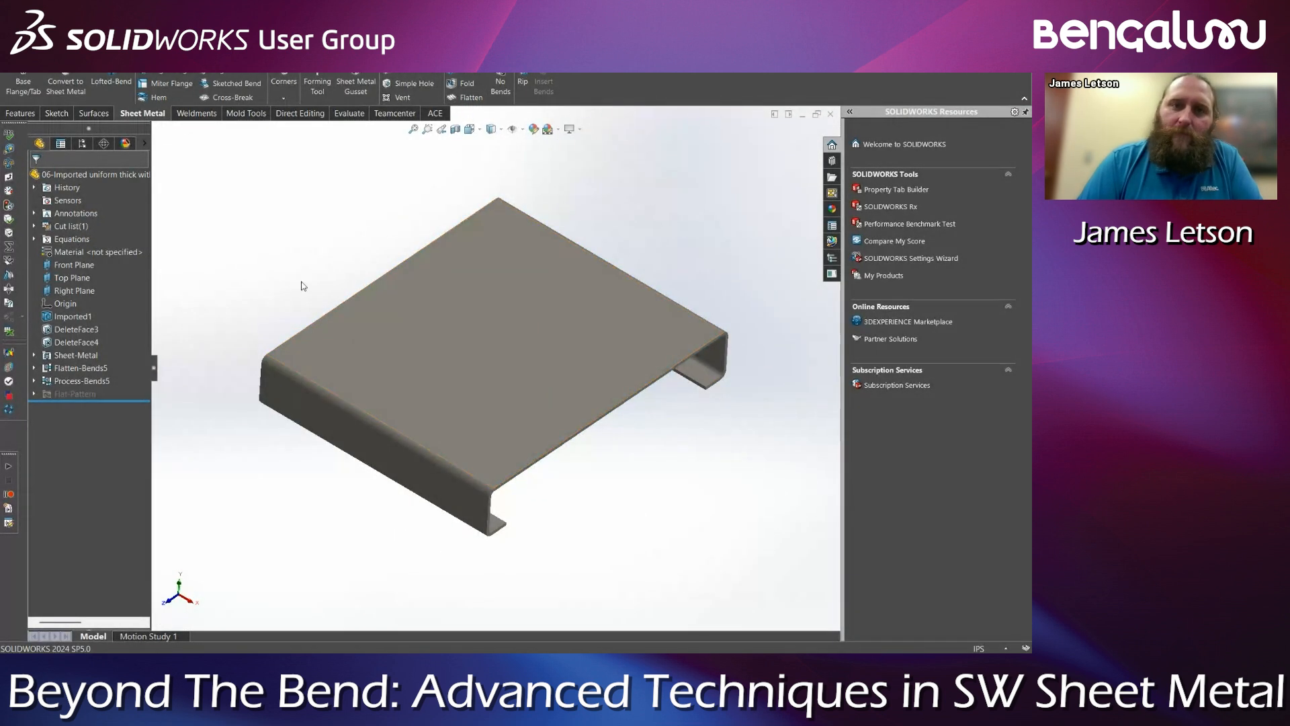
{"action": "key", "text": "ctrl+7"}
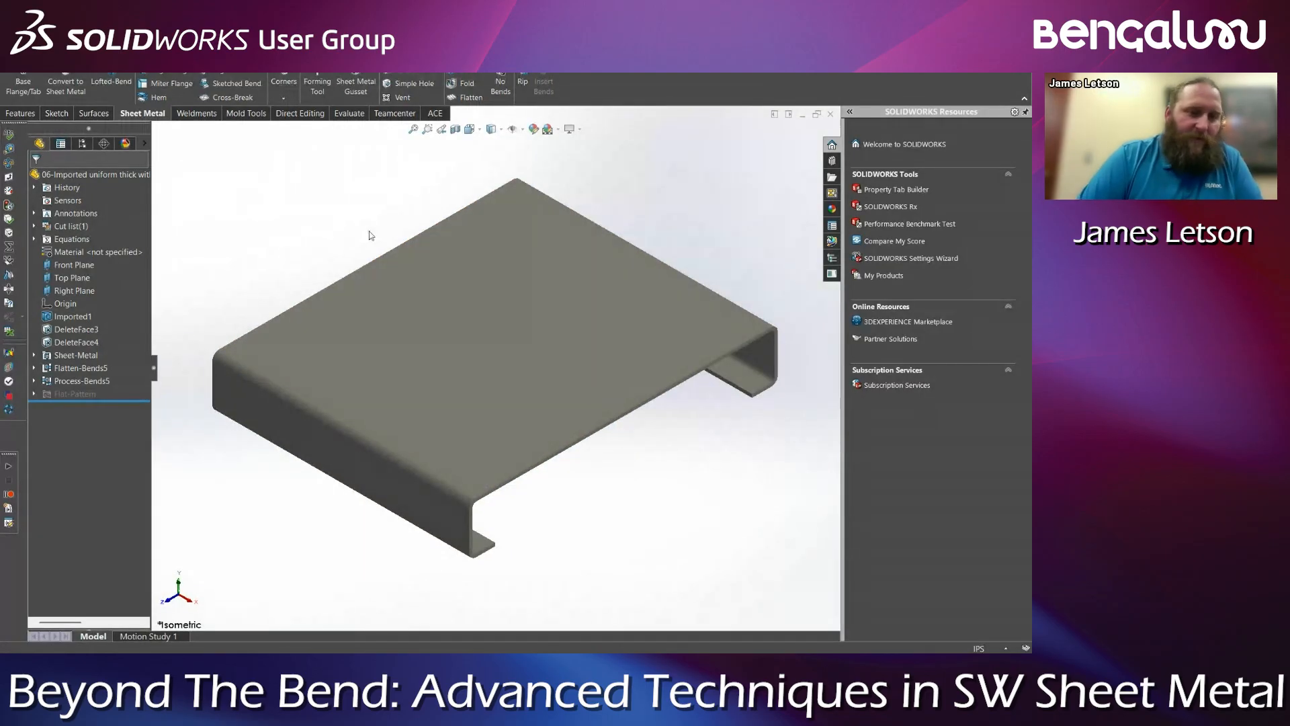